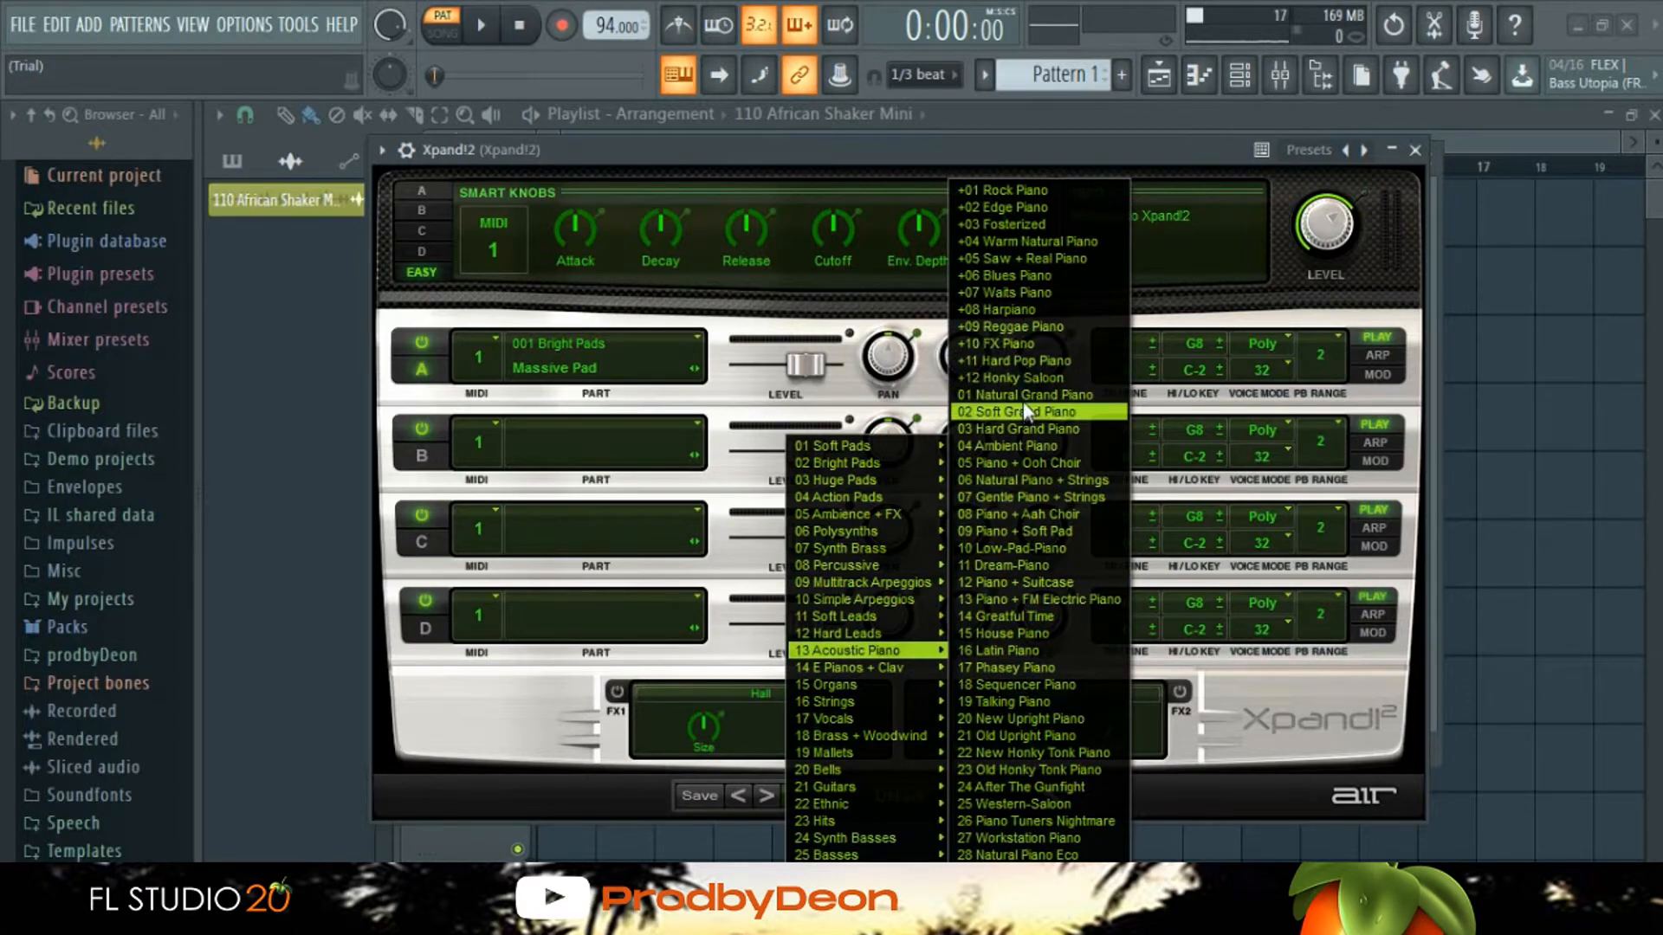
# Step: Load the 01 Natural Grand Piano preset in Xpand!2 and open that channel's piano roll
pyautogui.click(1022, 397)
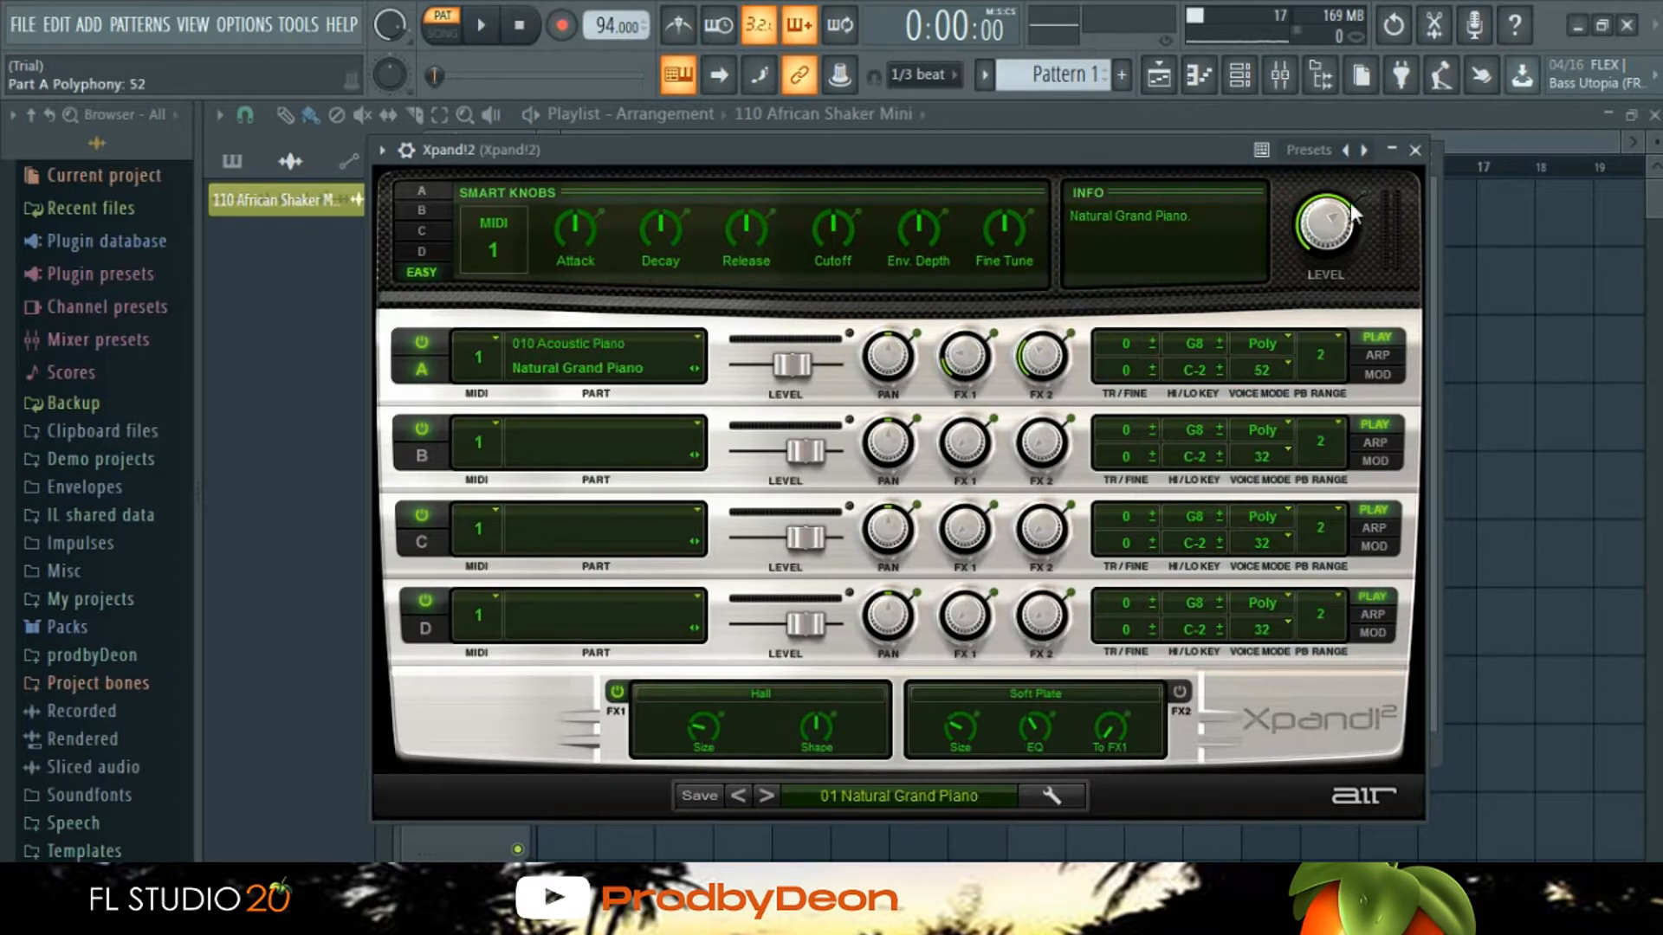
pyautogui.click(1416, 151)
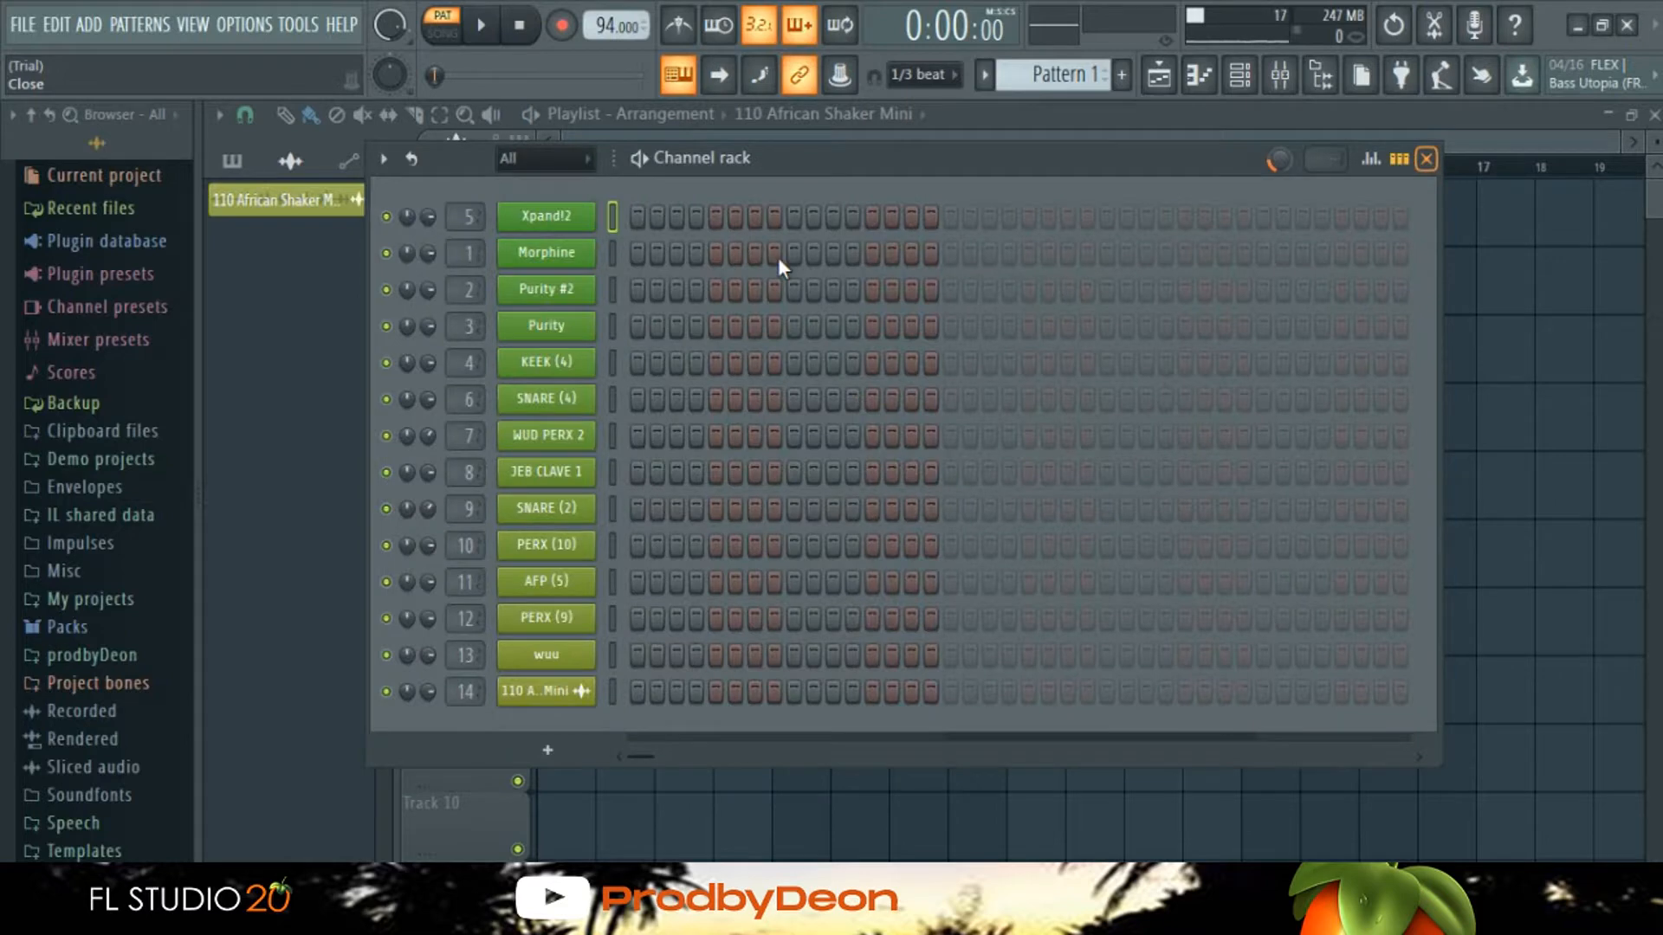
pyautogui.rightClick(575, 213)
pyautogui.click(656, 222)
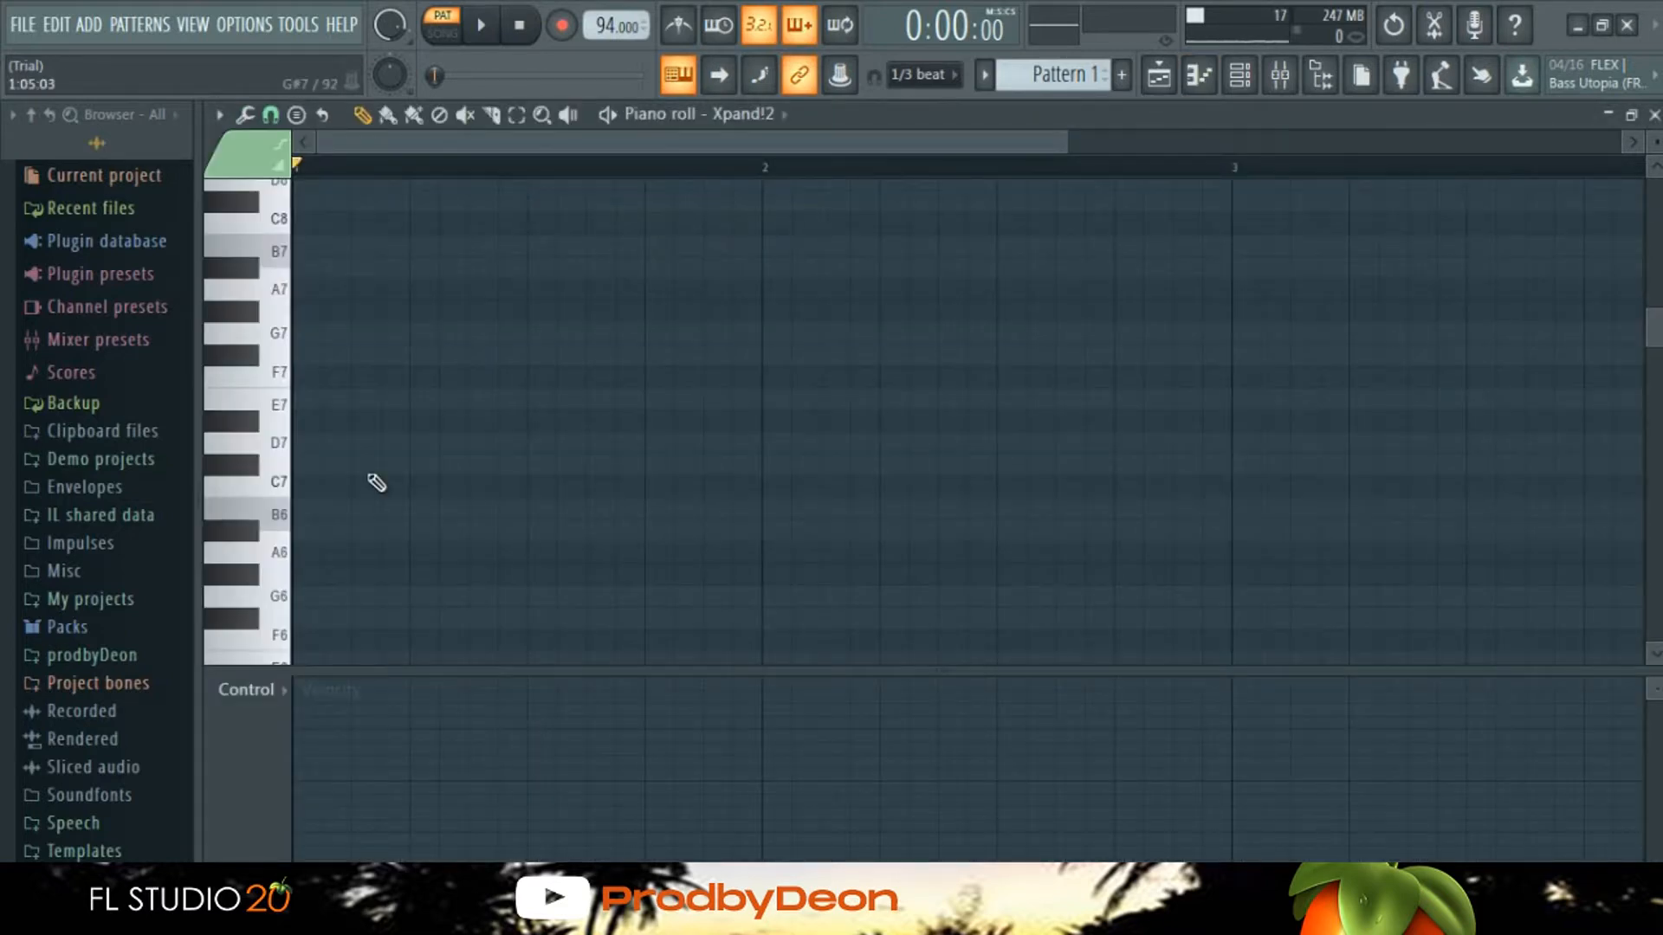
# Step: Place a one-bar chord of B5, D6 and F#6 in bar 1 and play it back
pyautogui.moveTo(283, 470)
pyautogui.mouseDown()
pyautogui.moveTo(271, 816)
pyautogui.moveTo(268, 444)
pyautogui.moveTo(269, 482)
pyautogui.moveTo(235, 432)
pyautogui.moveTo(259, 407)
pyautogui.mouseUp()
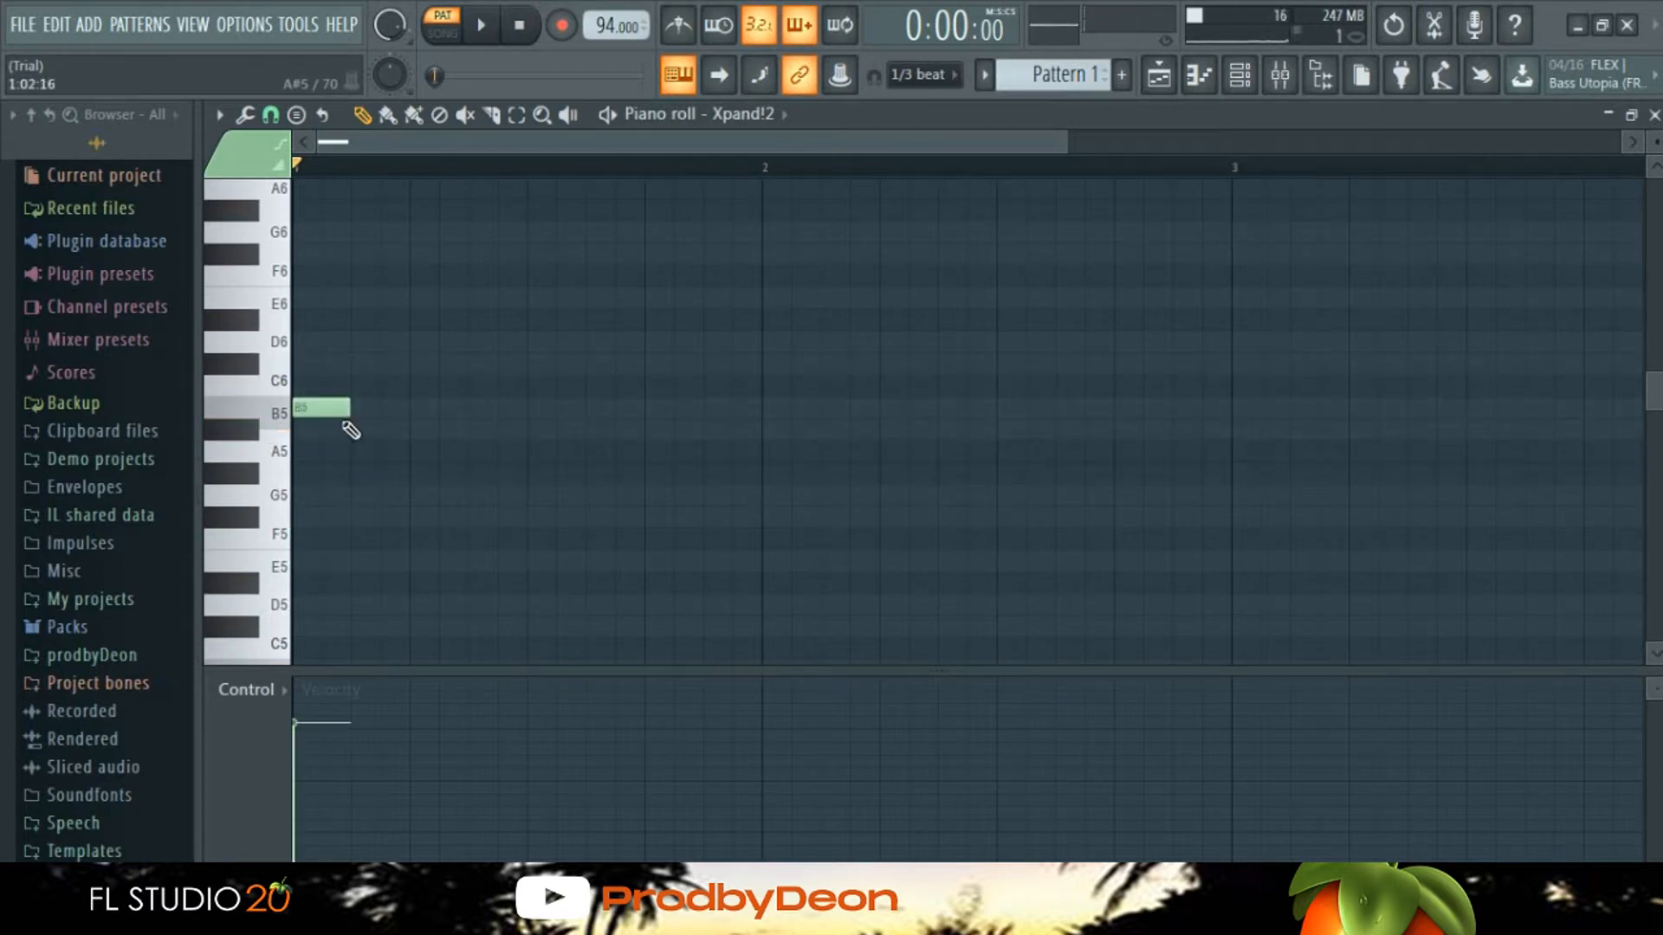
pyautogui.moveTo(565, 456); pyautogui.dragTo(605, 469)
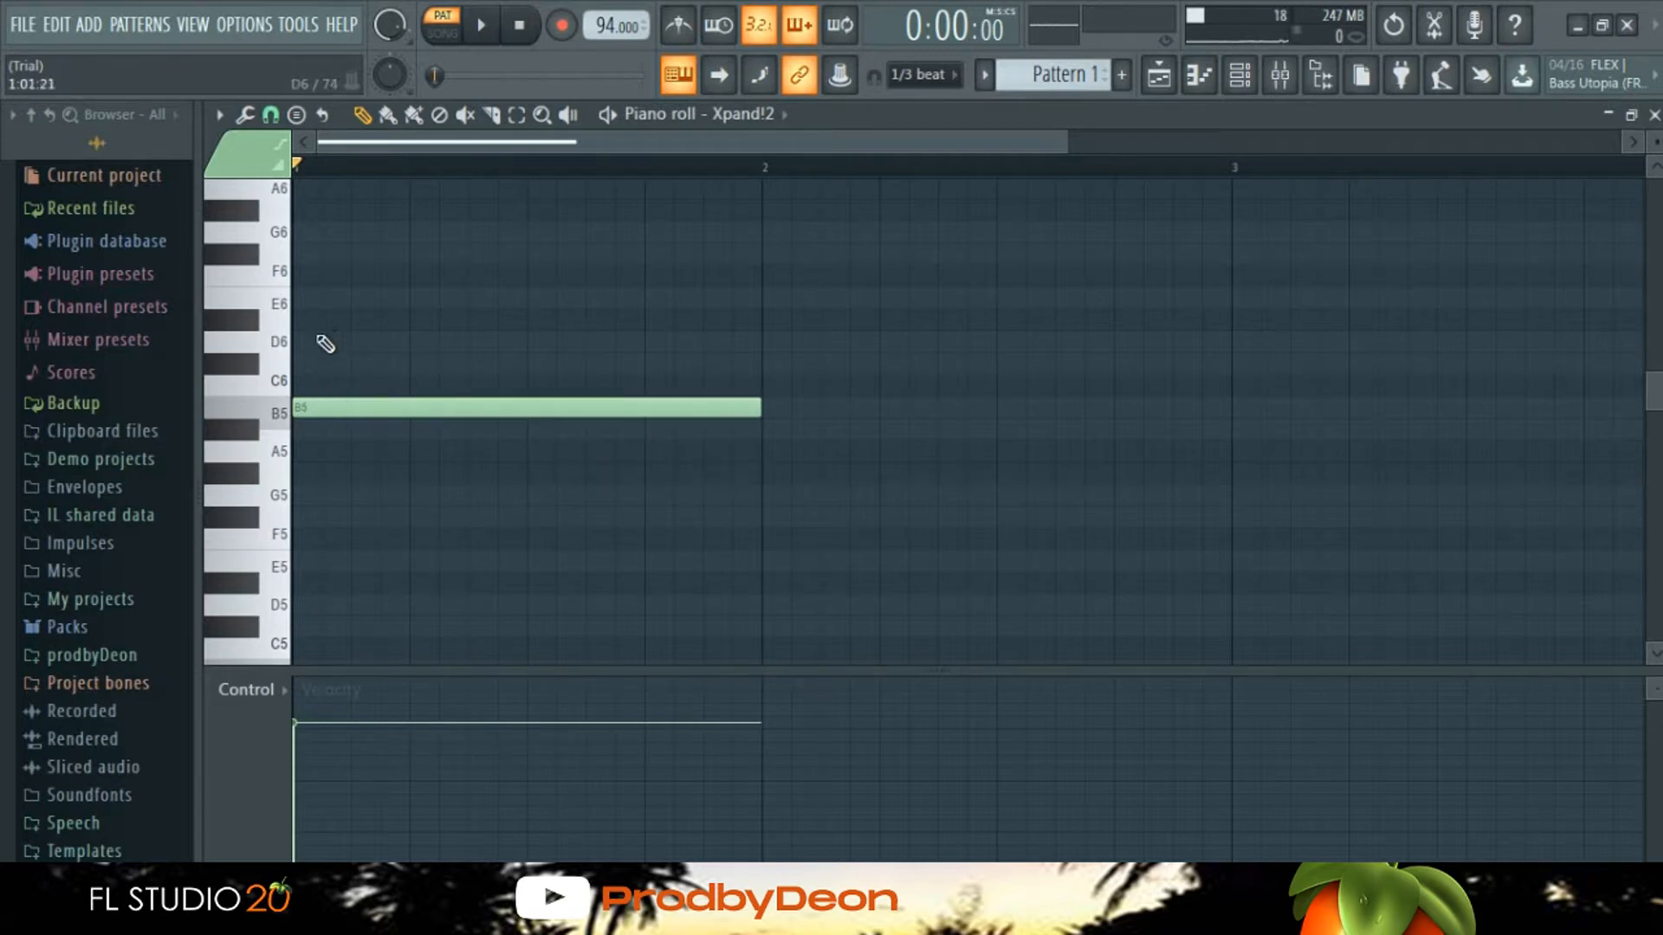
pyautogui.moveTo(326, 344); pyautogui.dragTo(232, 331)
pyautogui.moveTo(329, 257); pyautogui.dragTo(224, 260)
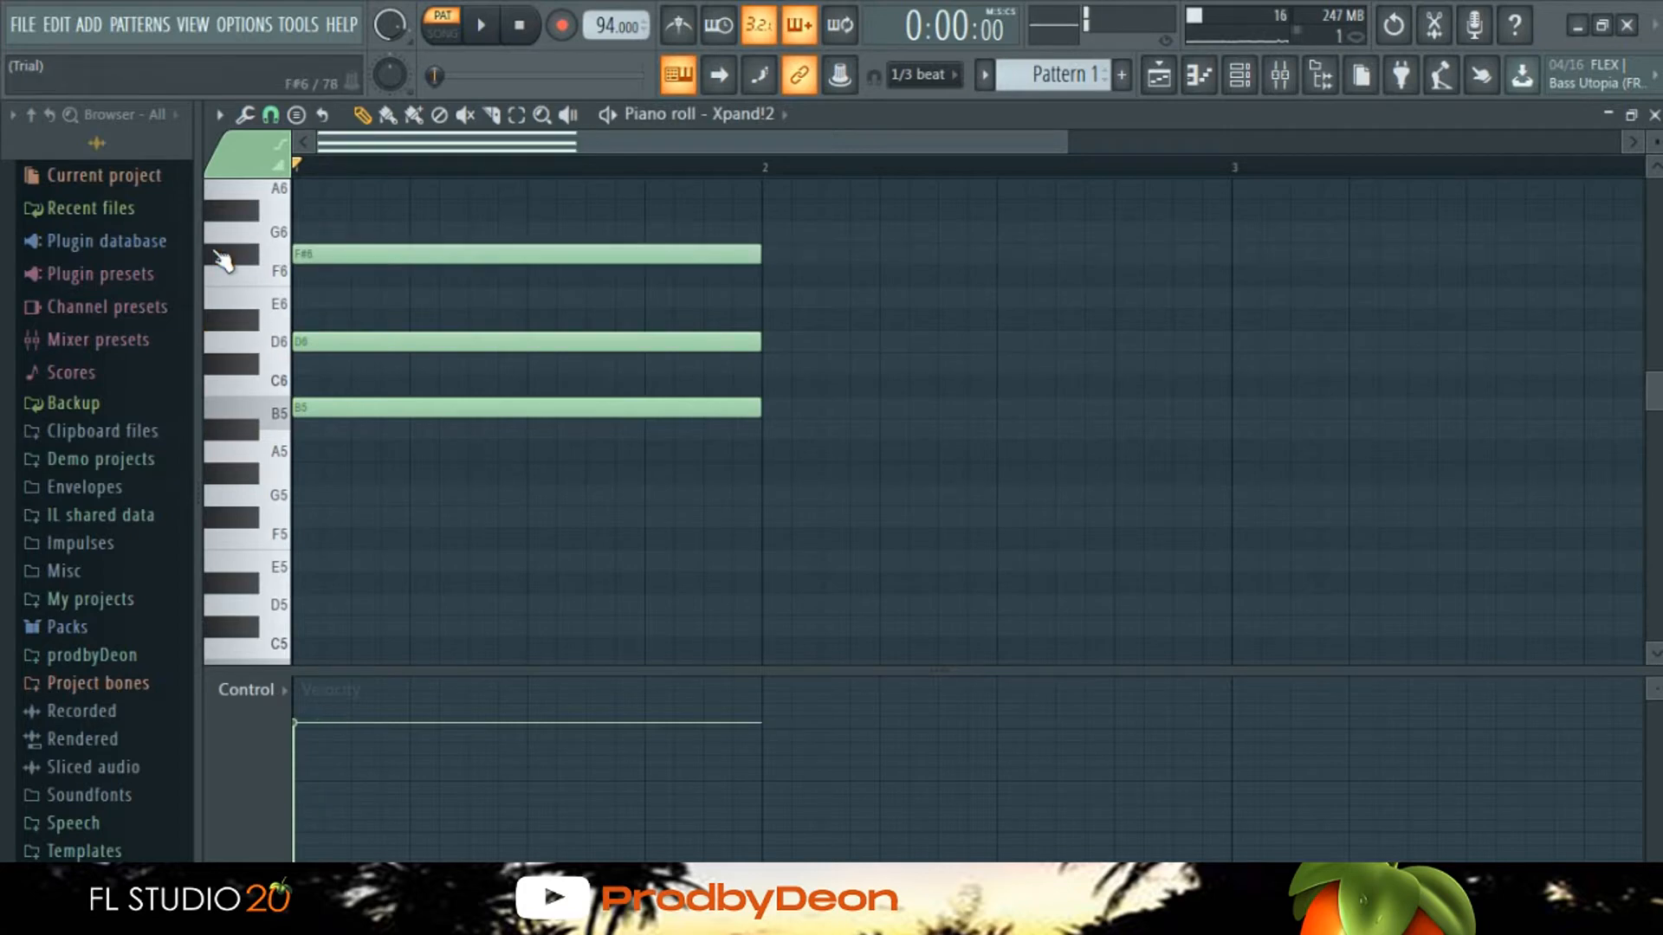
pyautogui.press('space')
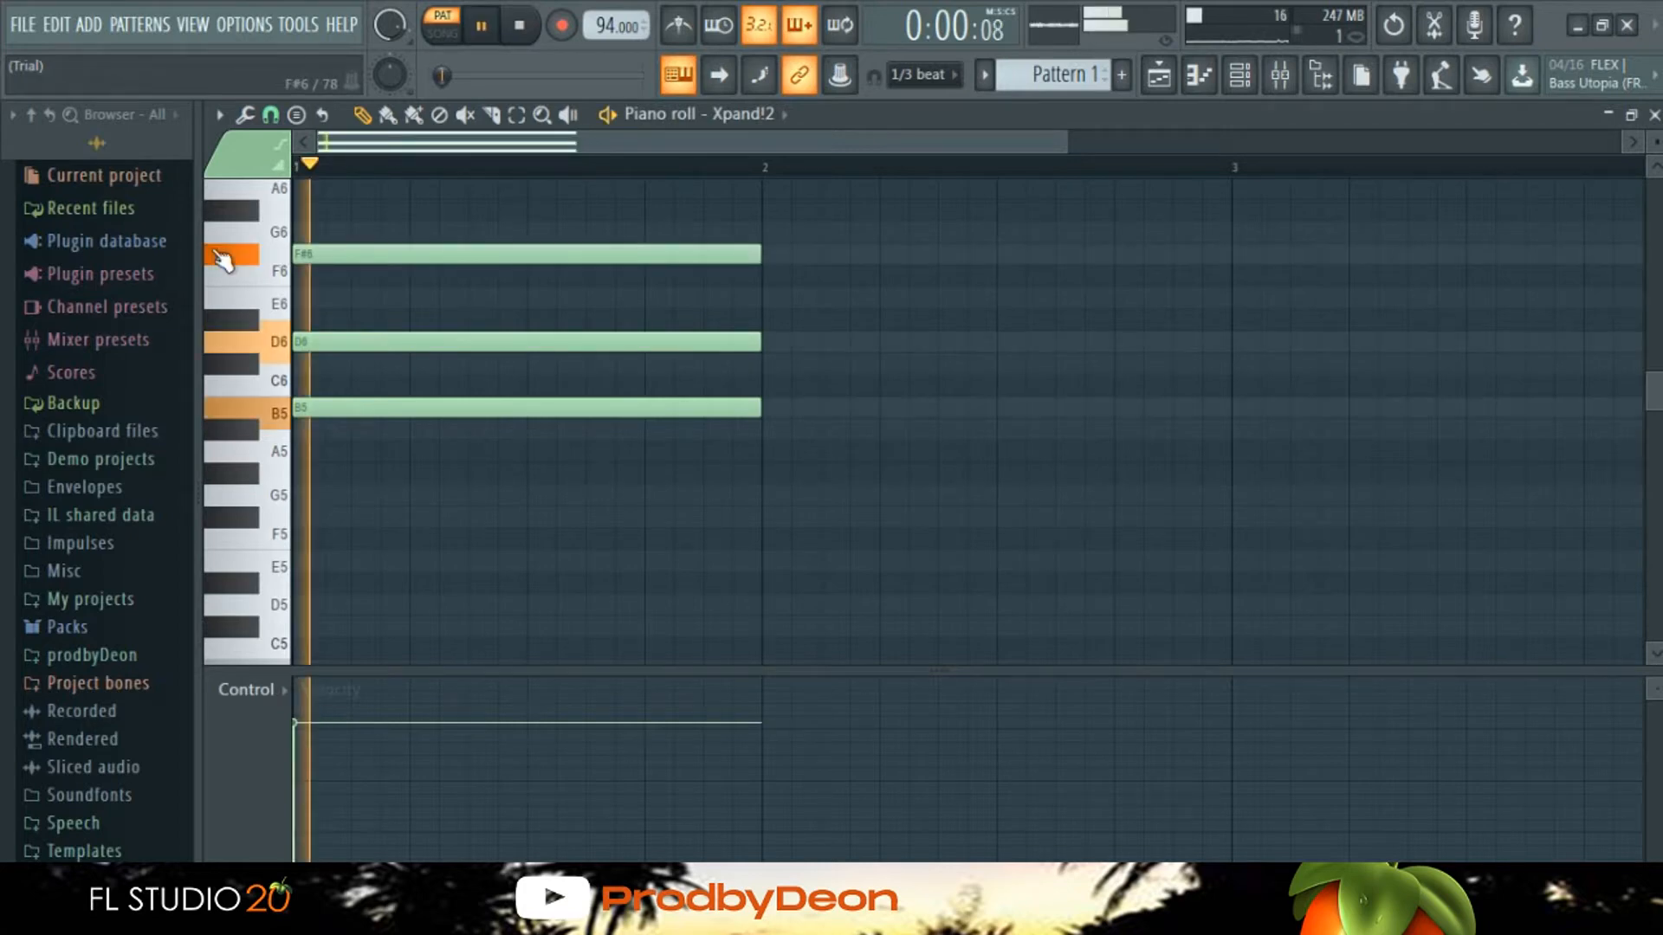
# Step: Add a one-bar chord of G5, B5 and D6 in bar 2
pyautogui.click(765, 497)
pyautogui.click(765, 404)
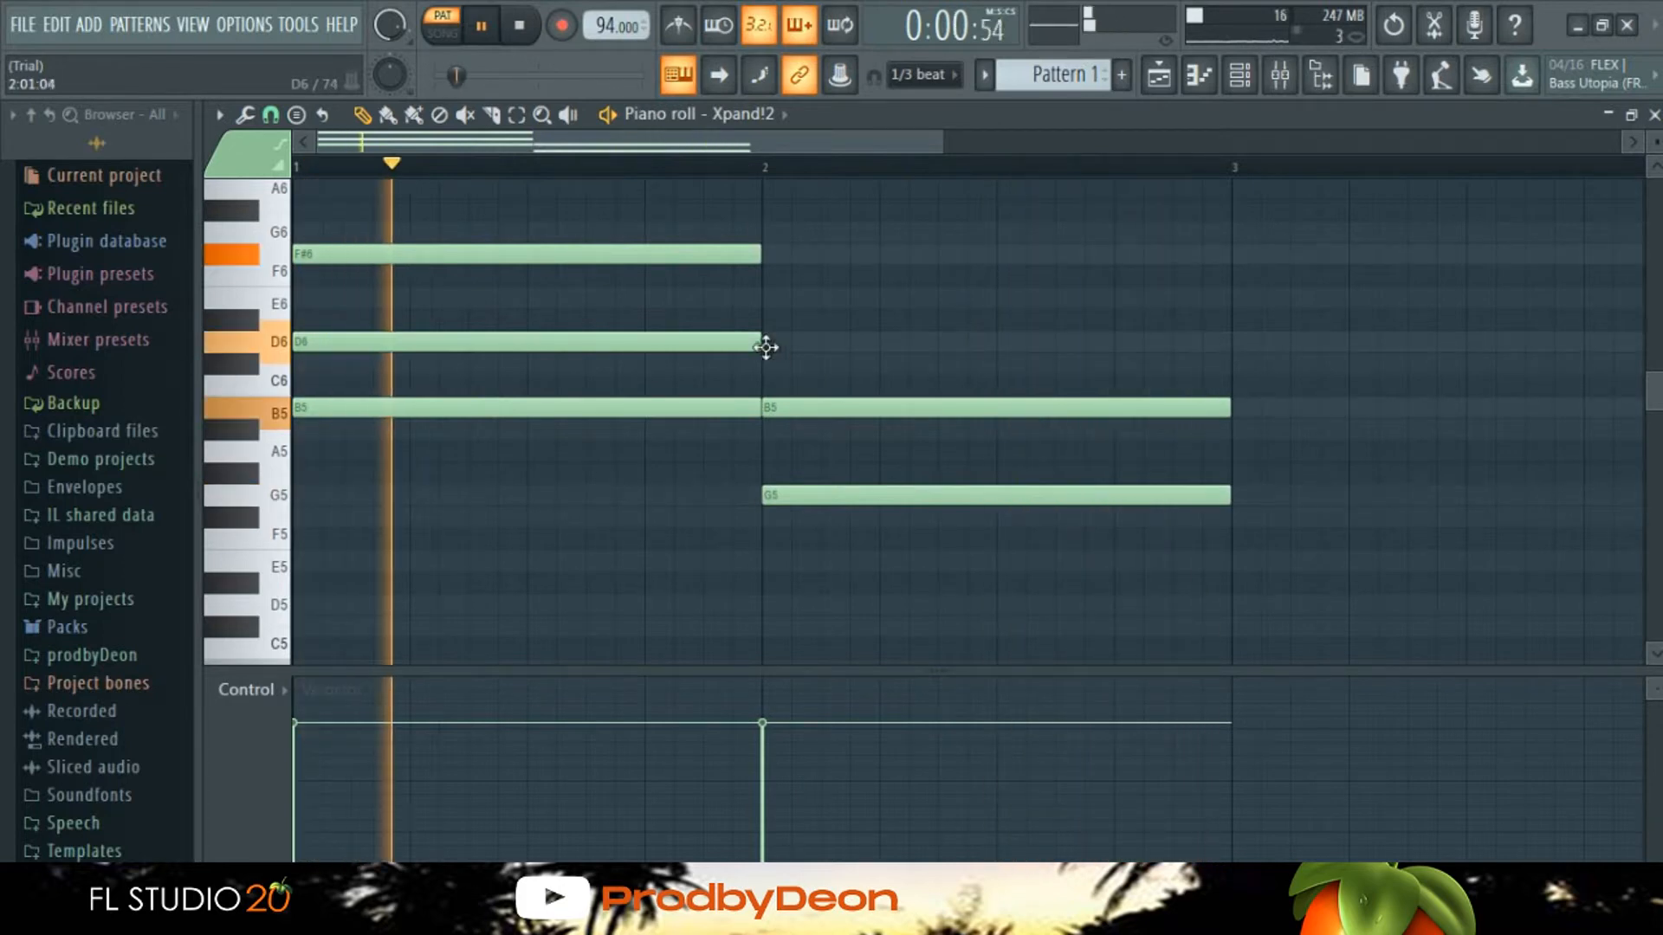
pyautogui.click(767, 343)
# Step: Add a one-bar chord of F#5, A#5 and C#6 in bar 3
pyautogui.scroll(-1, 1161, 165)
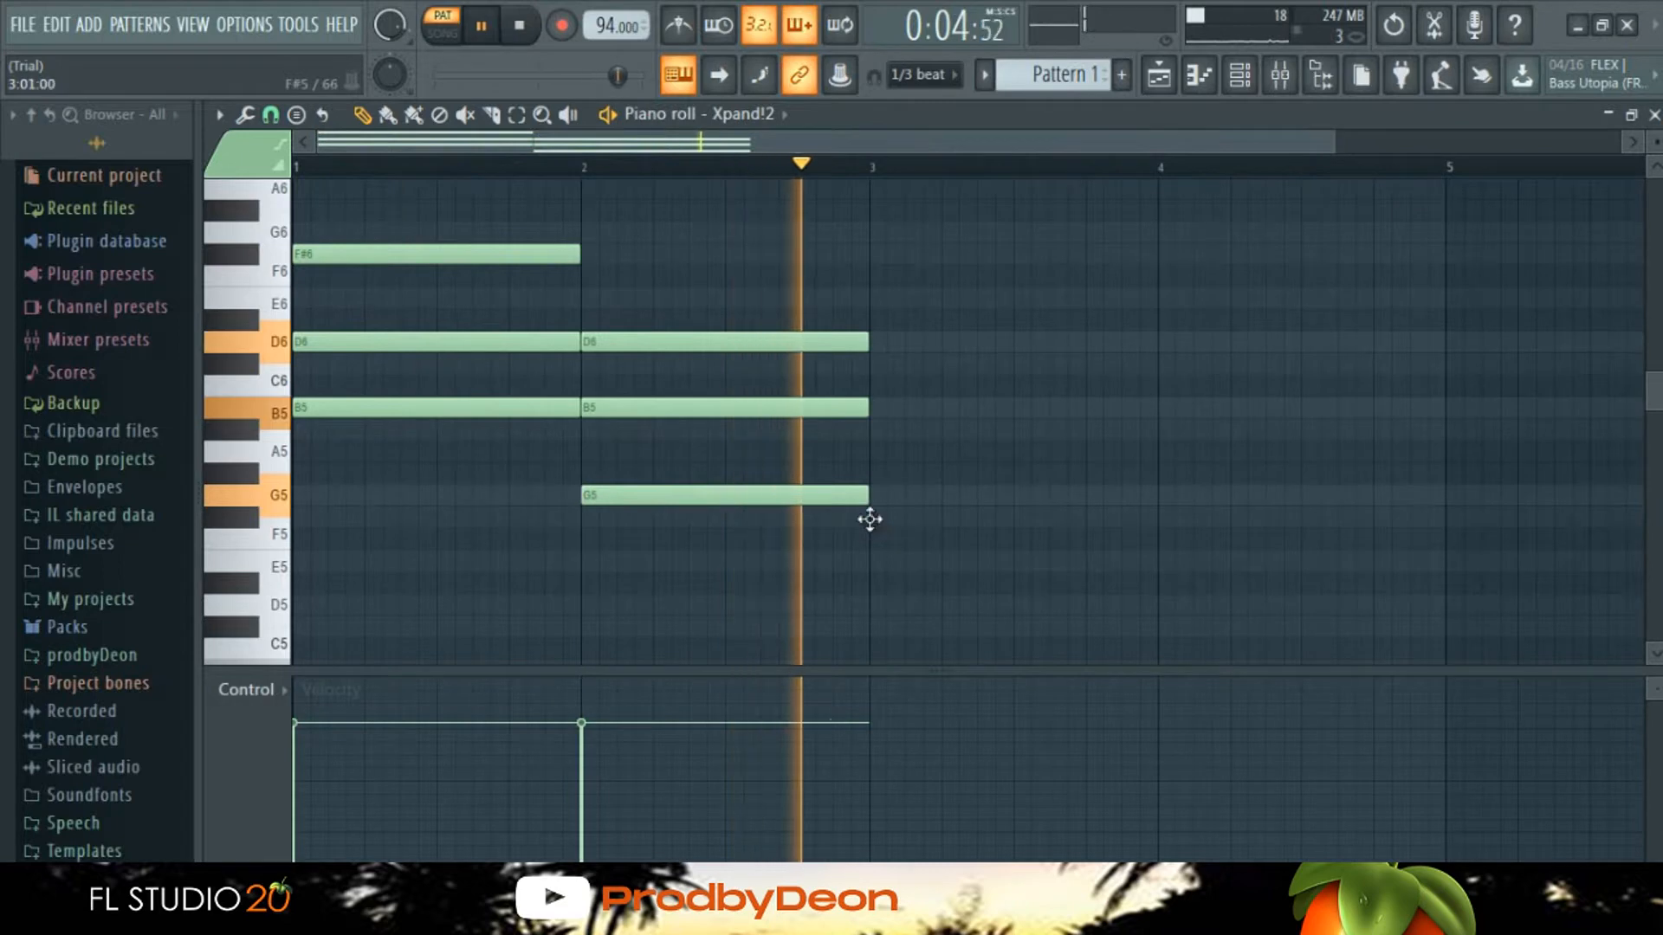
pyautogui.click(870, 520)
pyautogui.press('space')
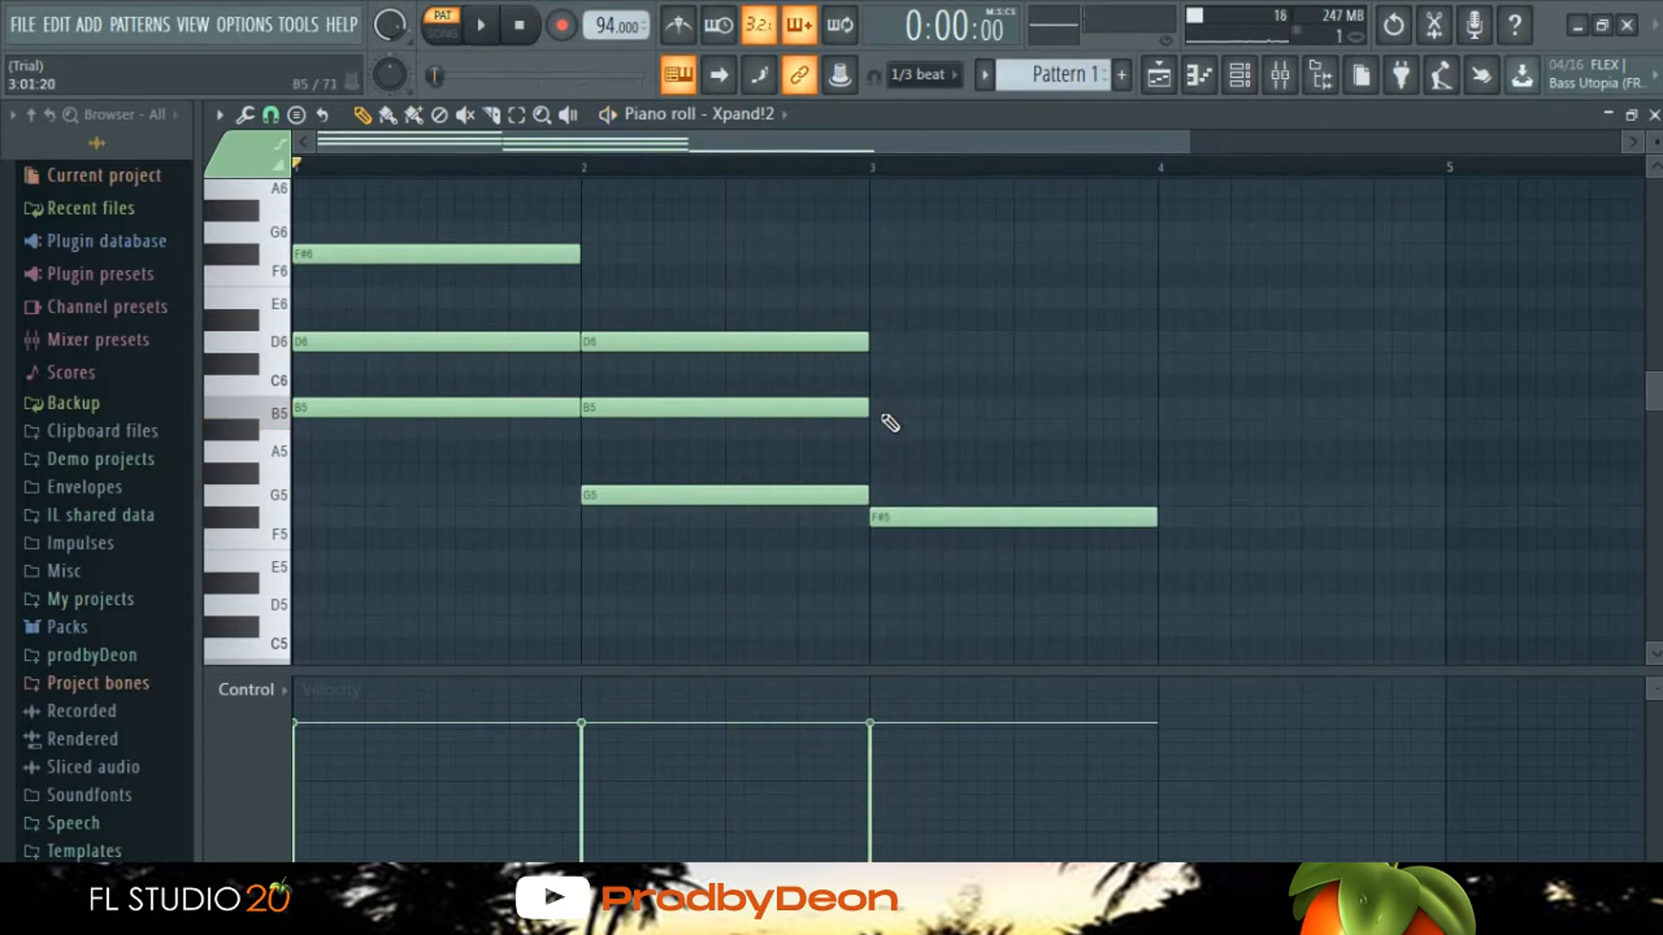
pyautogui.click(873, 429)
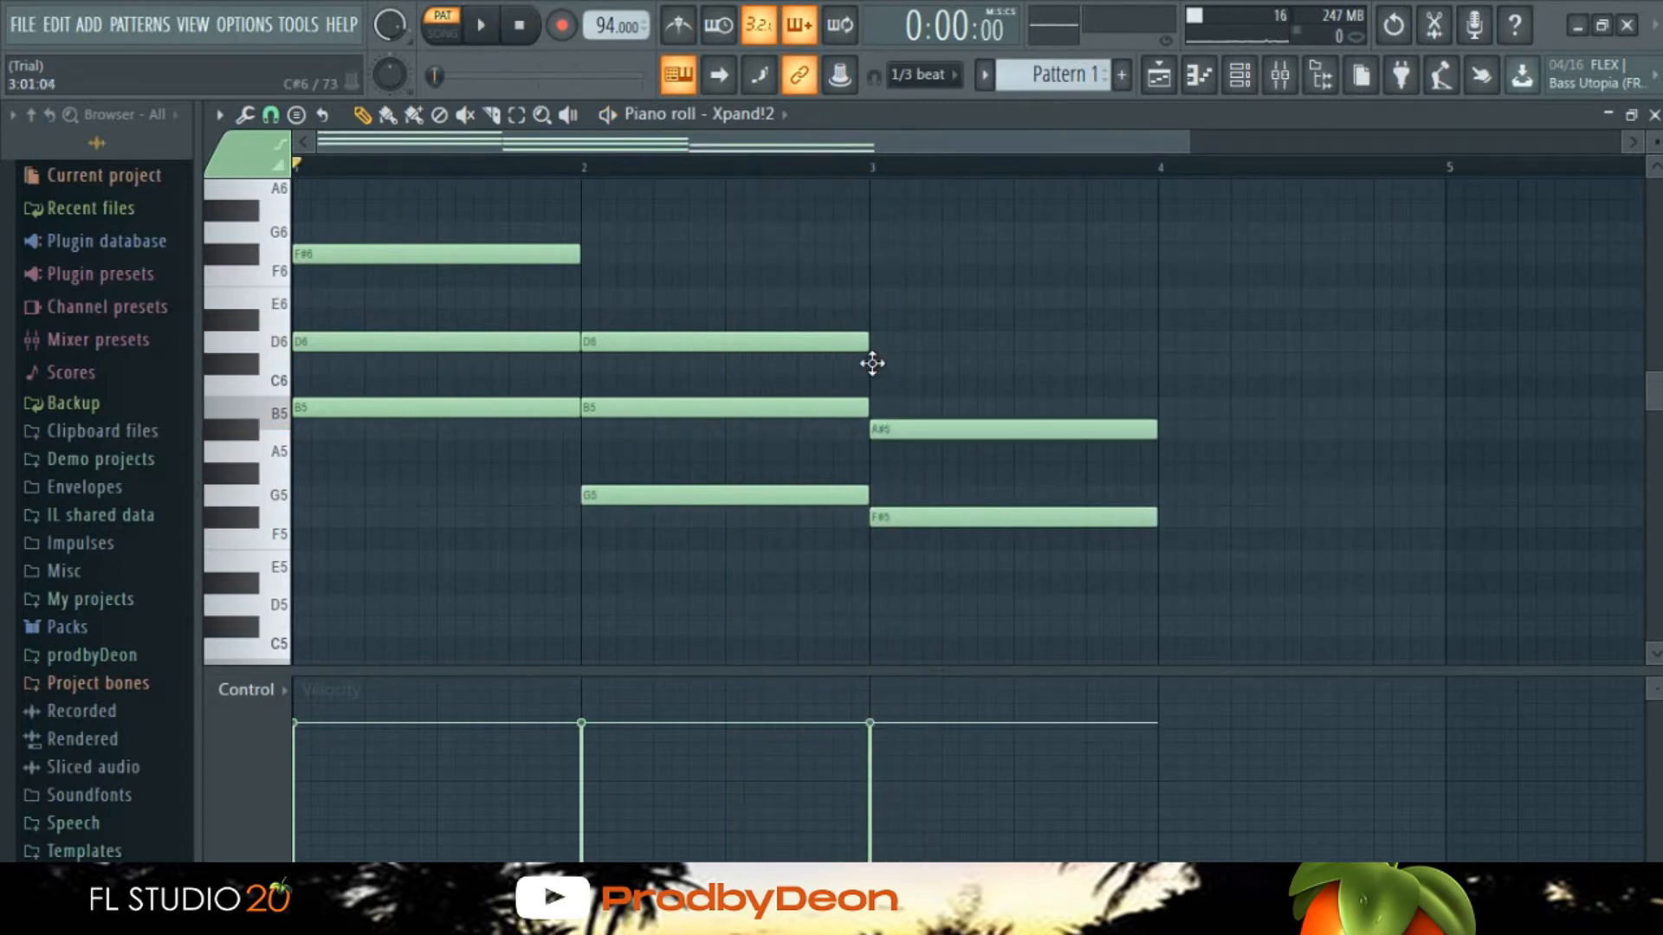
pyautogui.click(872, 364)
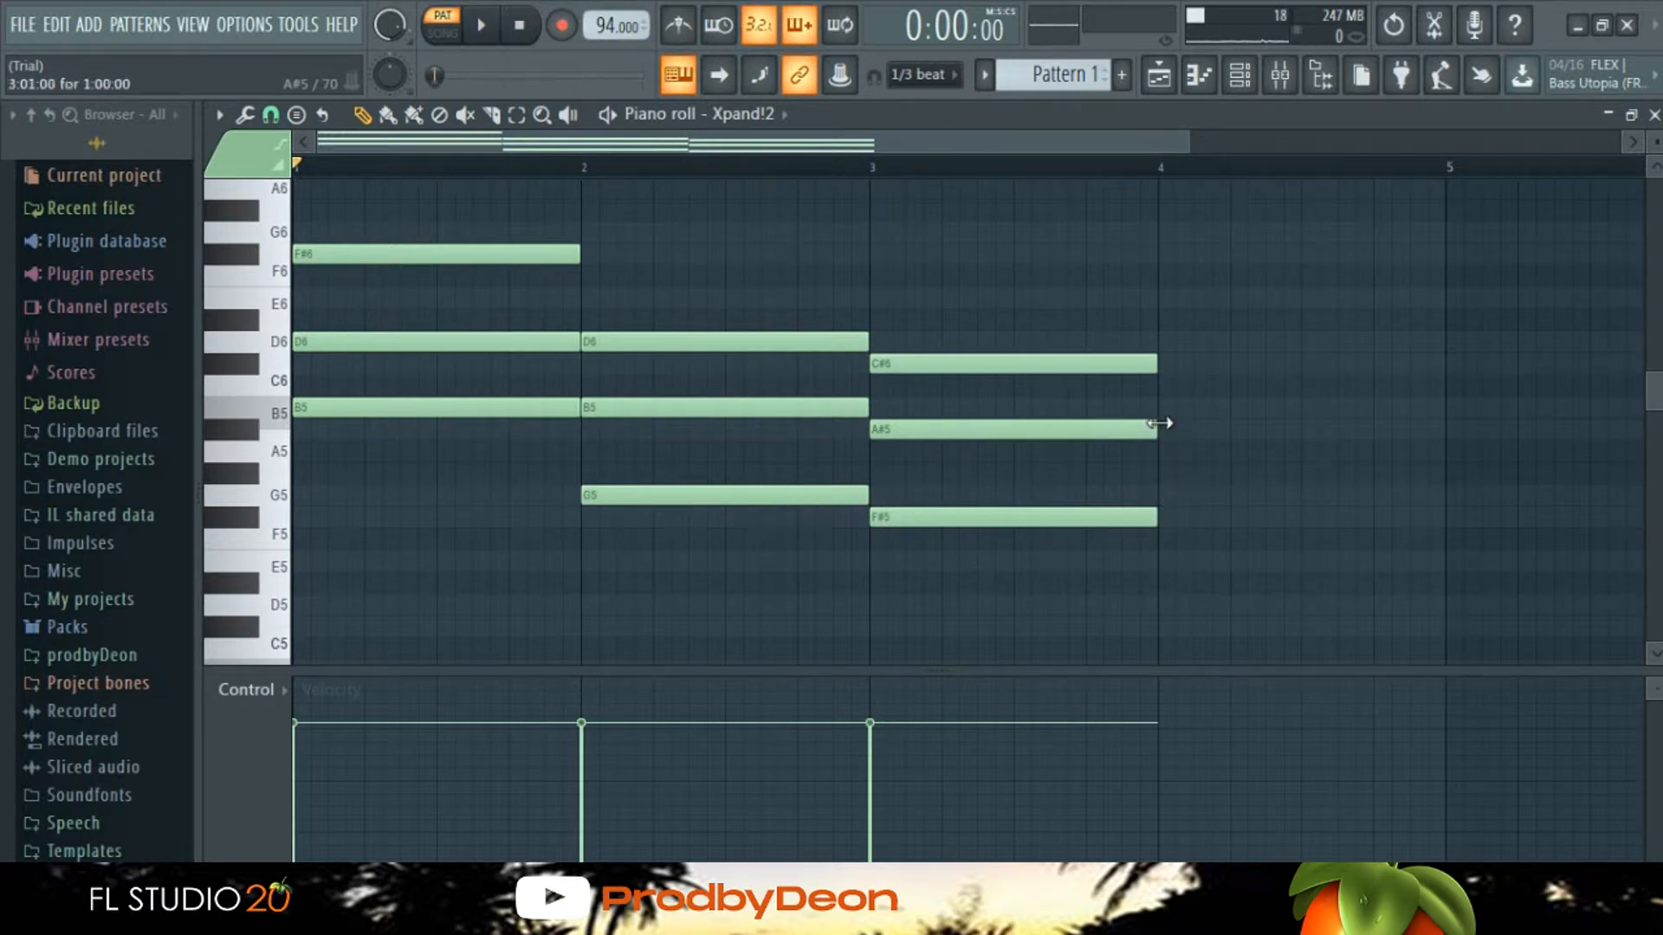
# Step: Try a one-bar chord of A#5, D6 and F#6 in bar 4, lowering its middle note to C#6, and play the pattern
pyautogui.click(1169, 427)
pyautogui.click(1161, 344)
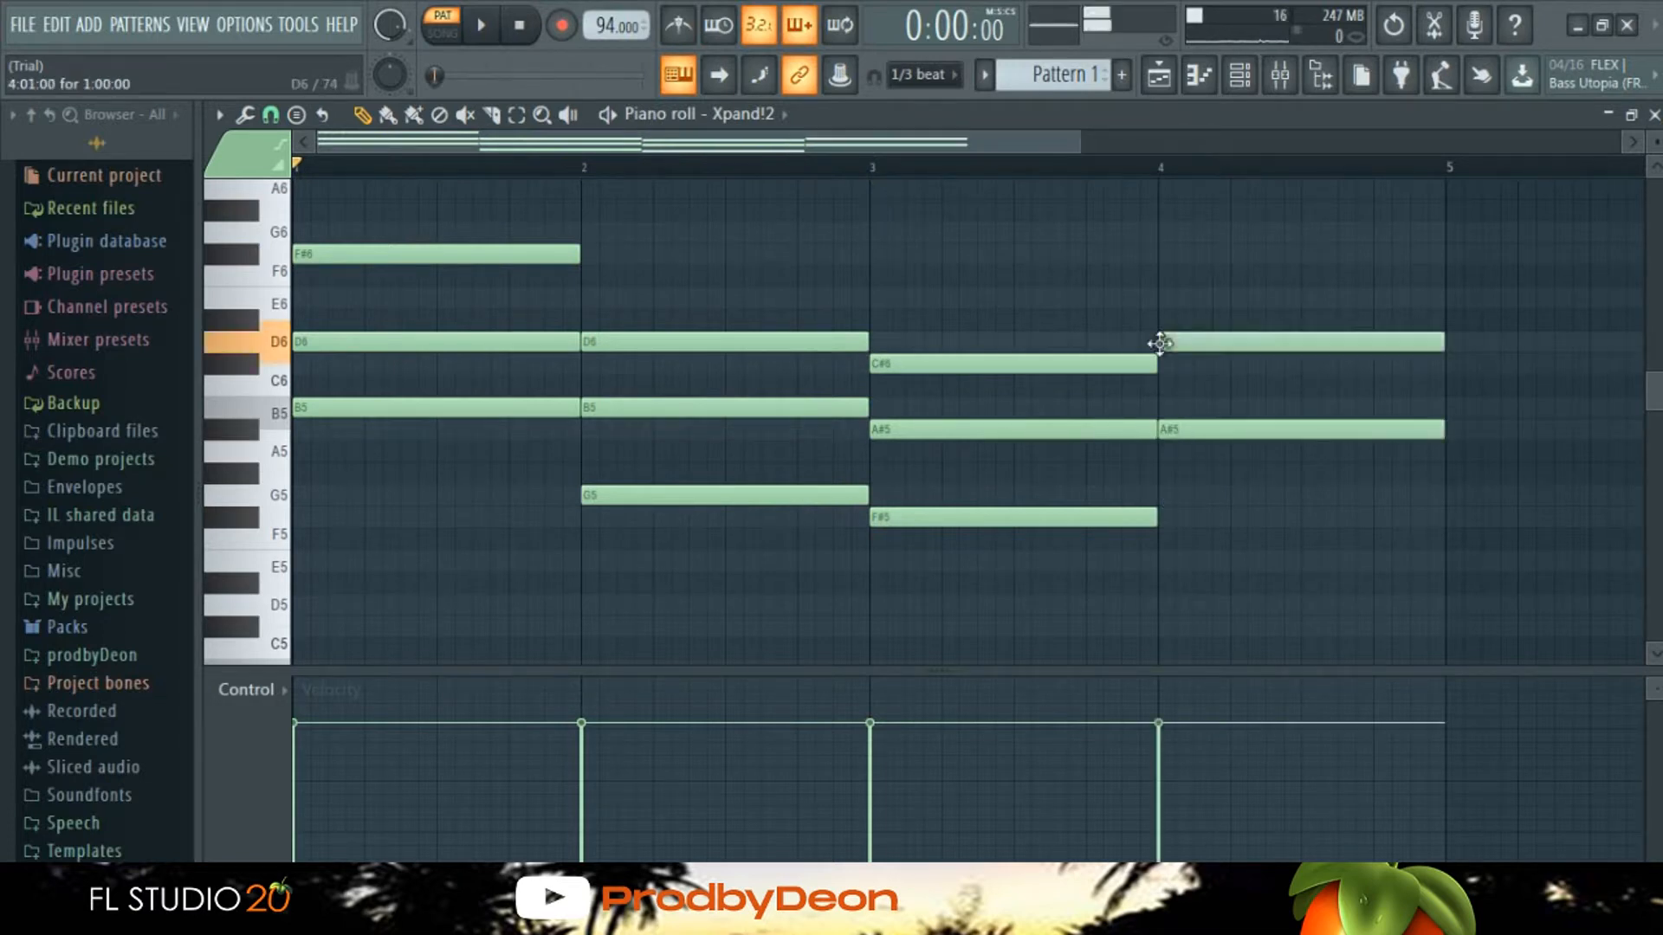
pyautogui.click(1161, 258)
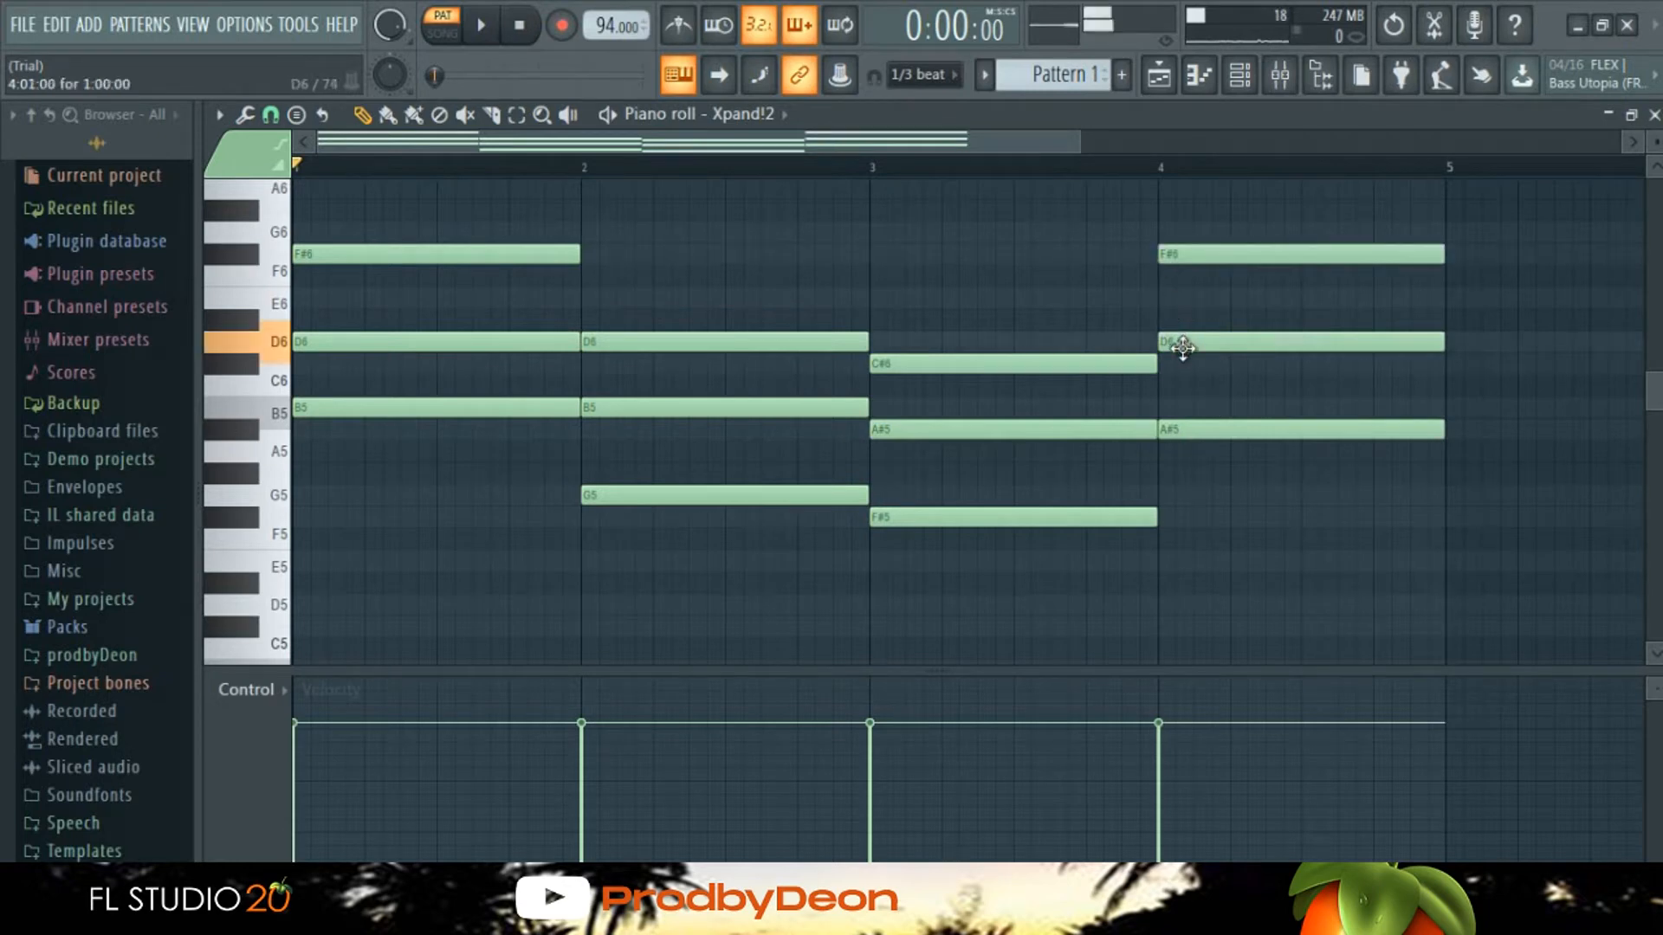
pyautogui.moveTo(1184, 368); pyautogui.dragTo(1184, 373)
pyautogui.press('space')
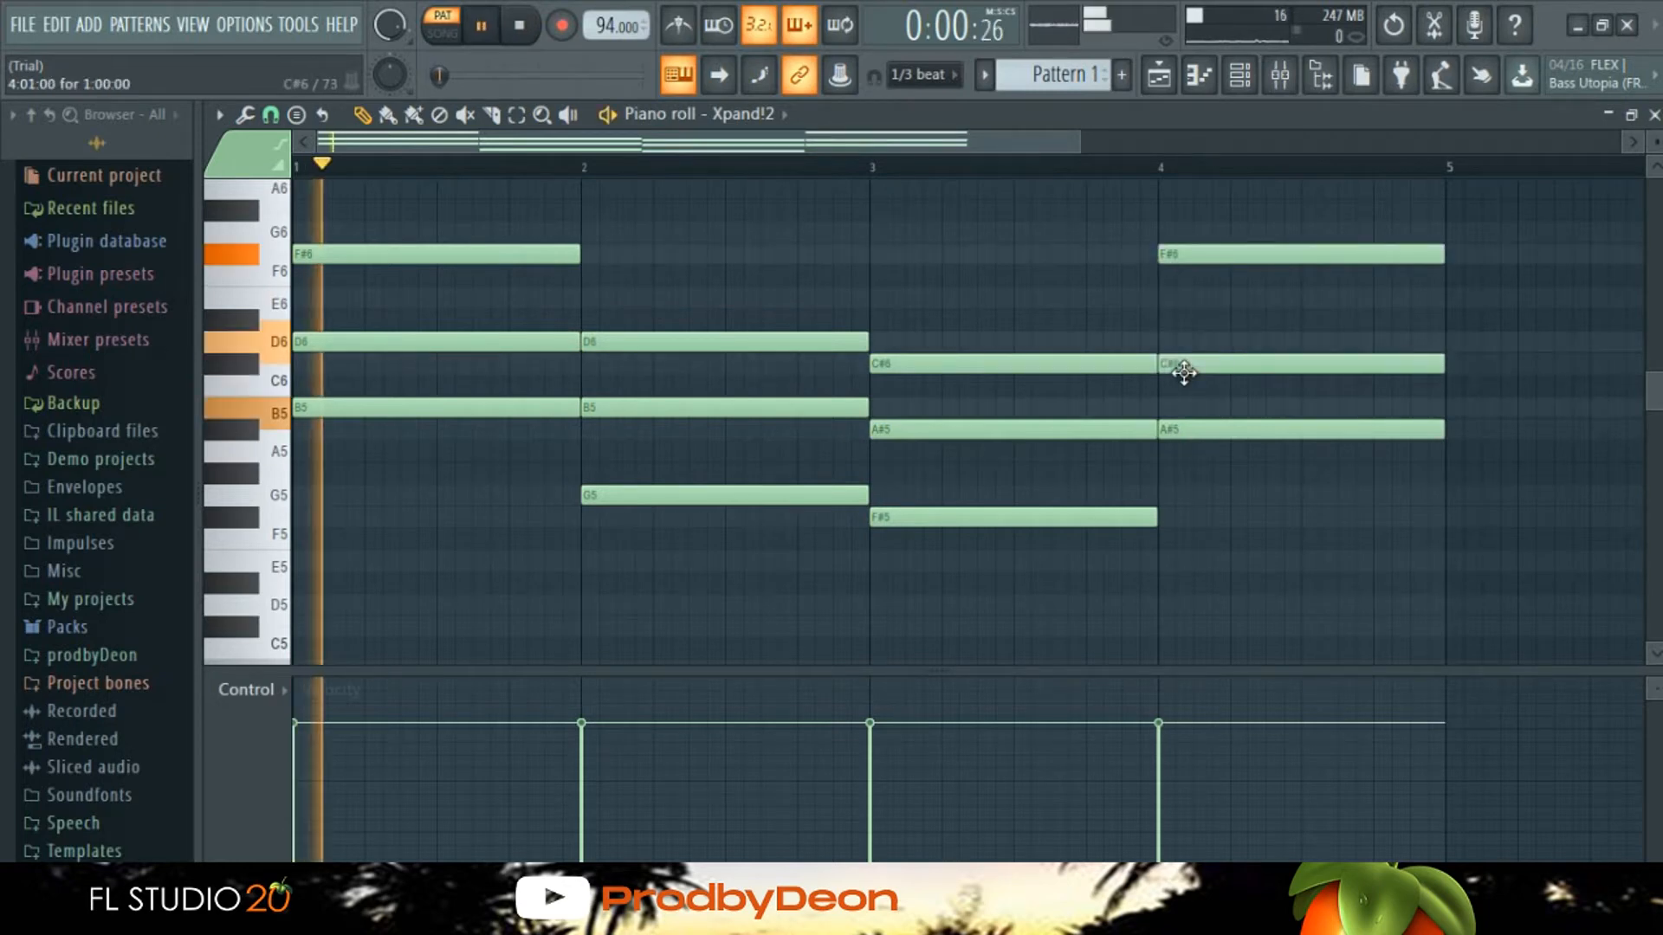
# Step: Delete the three chord notes in bar 4 and stop playback
pyautogui.rightClick(1256, 430)
pyautogui.rightClick(1247, 363)
pyautogui.rightClick(1242, 254)
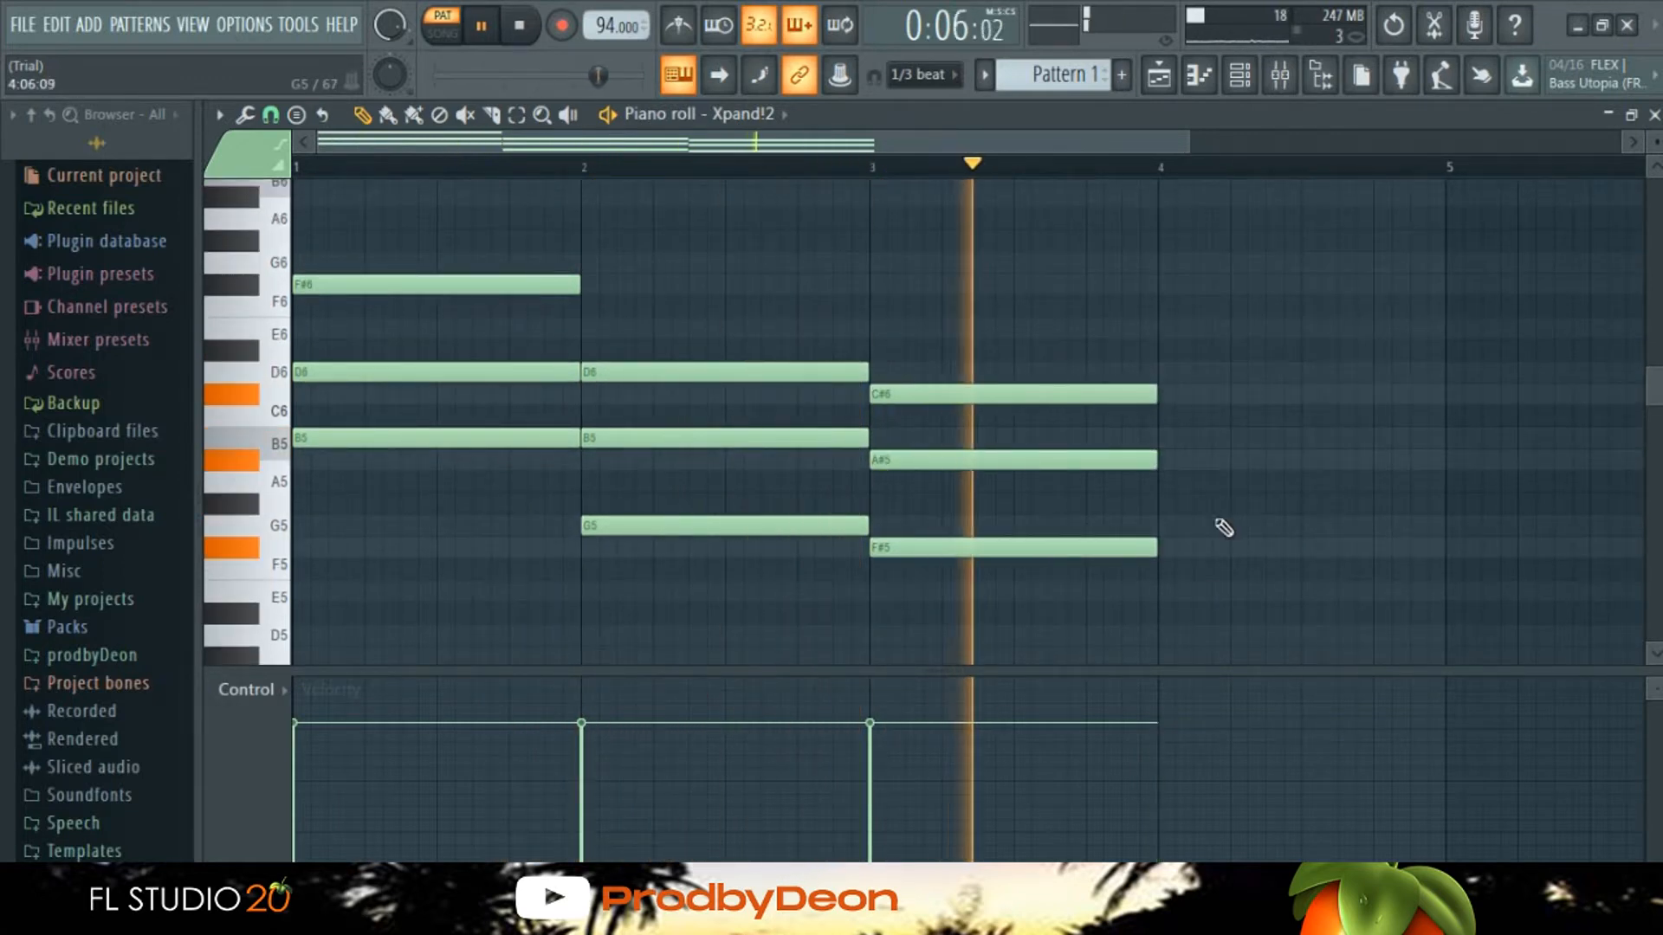
pyautogui.press('space')
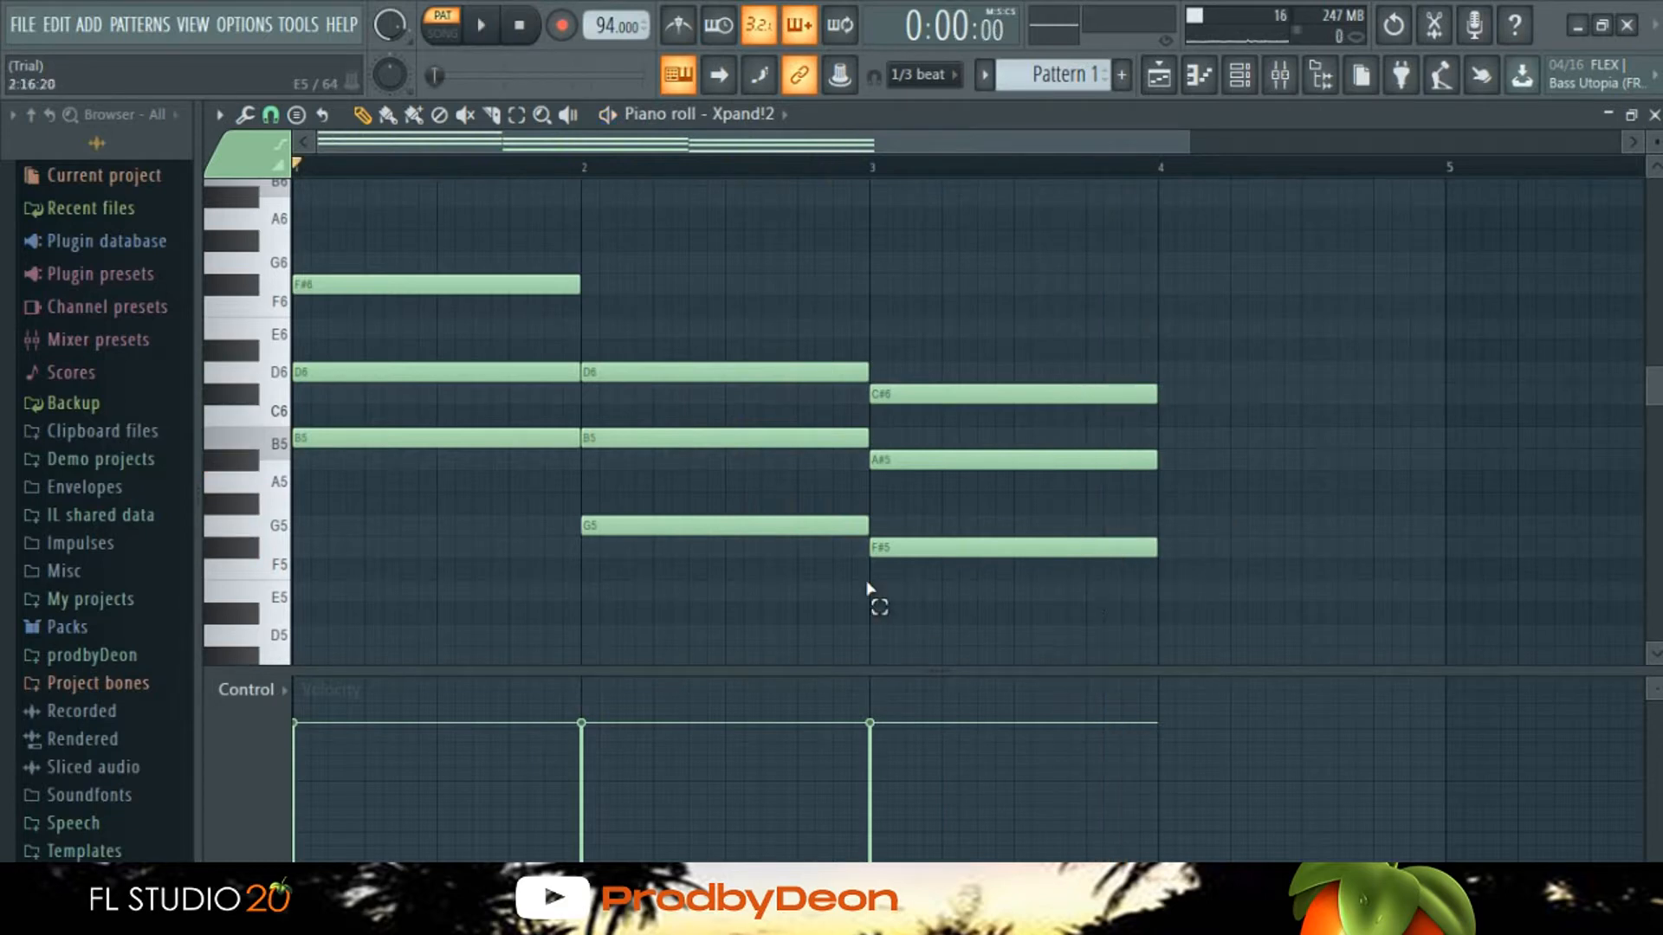
# Step: Shorten the bar 2 chord to half a bar and follow it with a half-bar chord of F#5, A#5 and C#6
pyautogui.moveTo(866, 589); pyautogui.dragTo(753, 376)
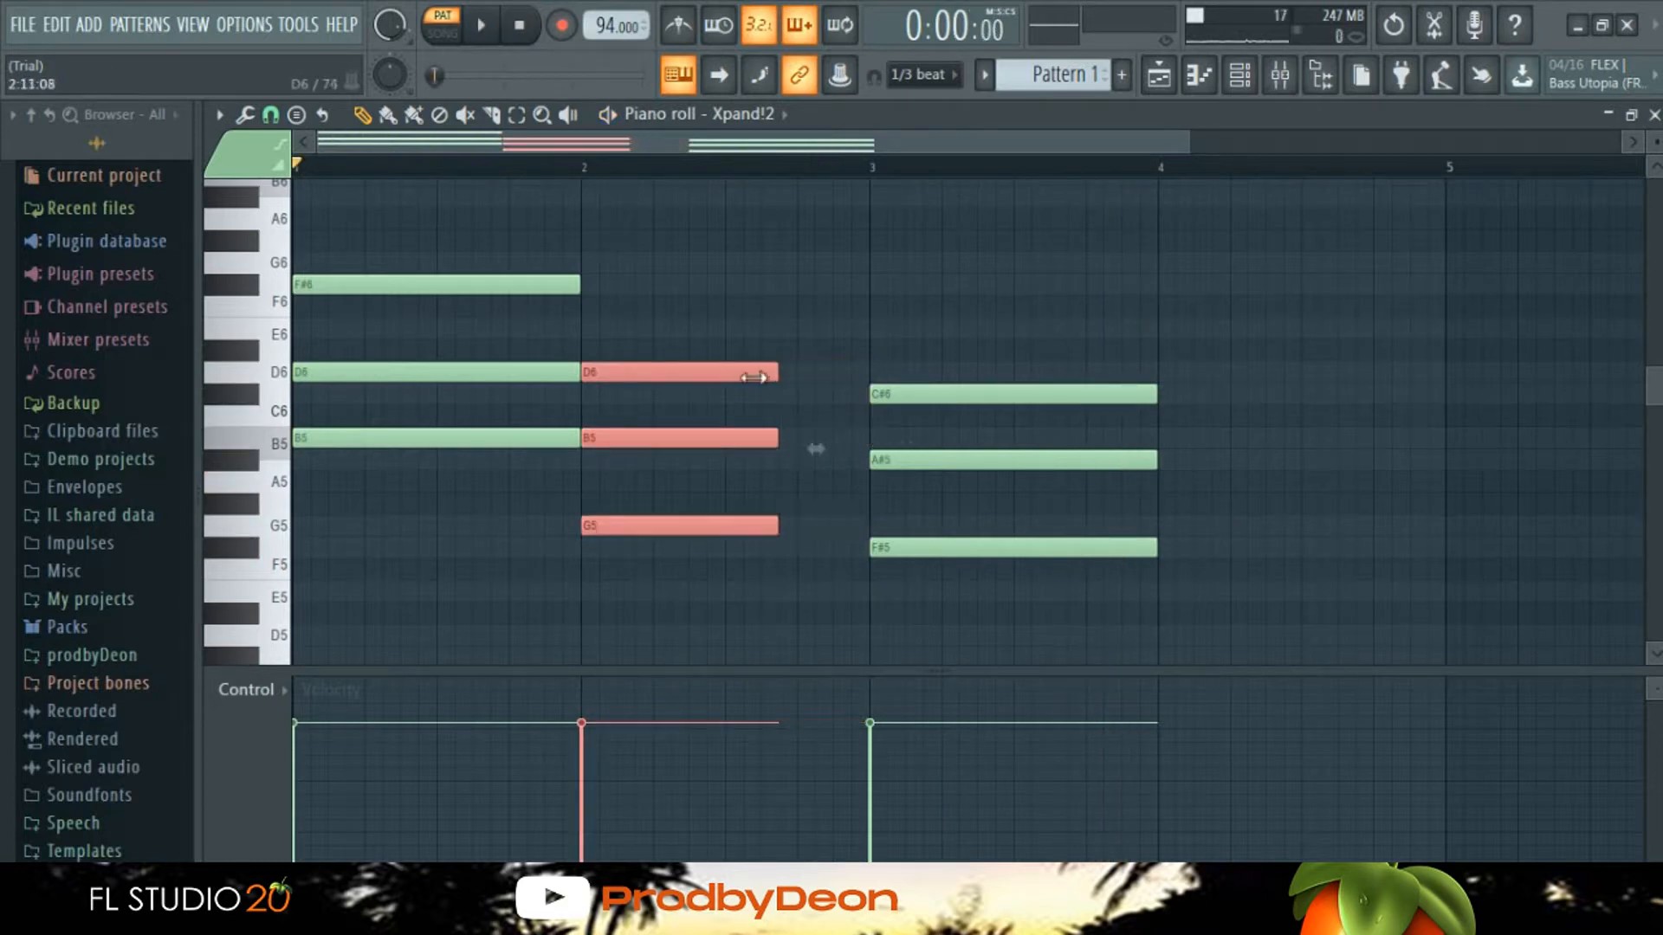
pyautogui.click(729, 549)
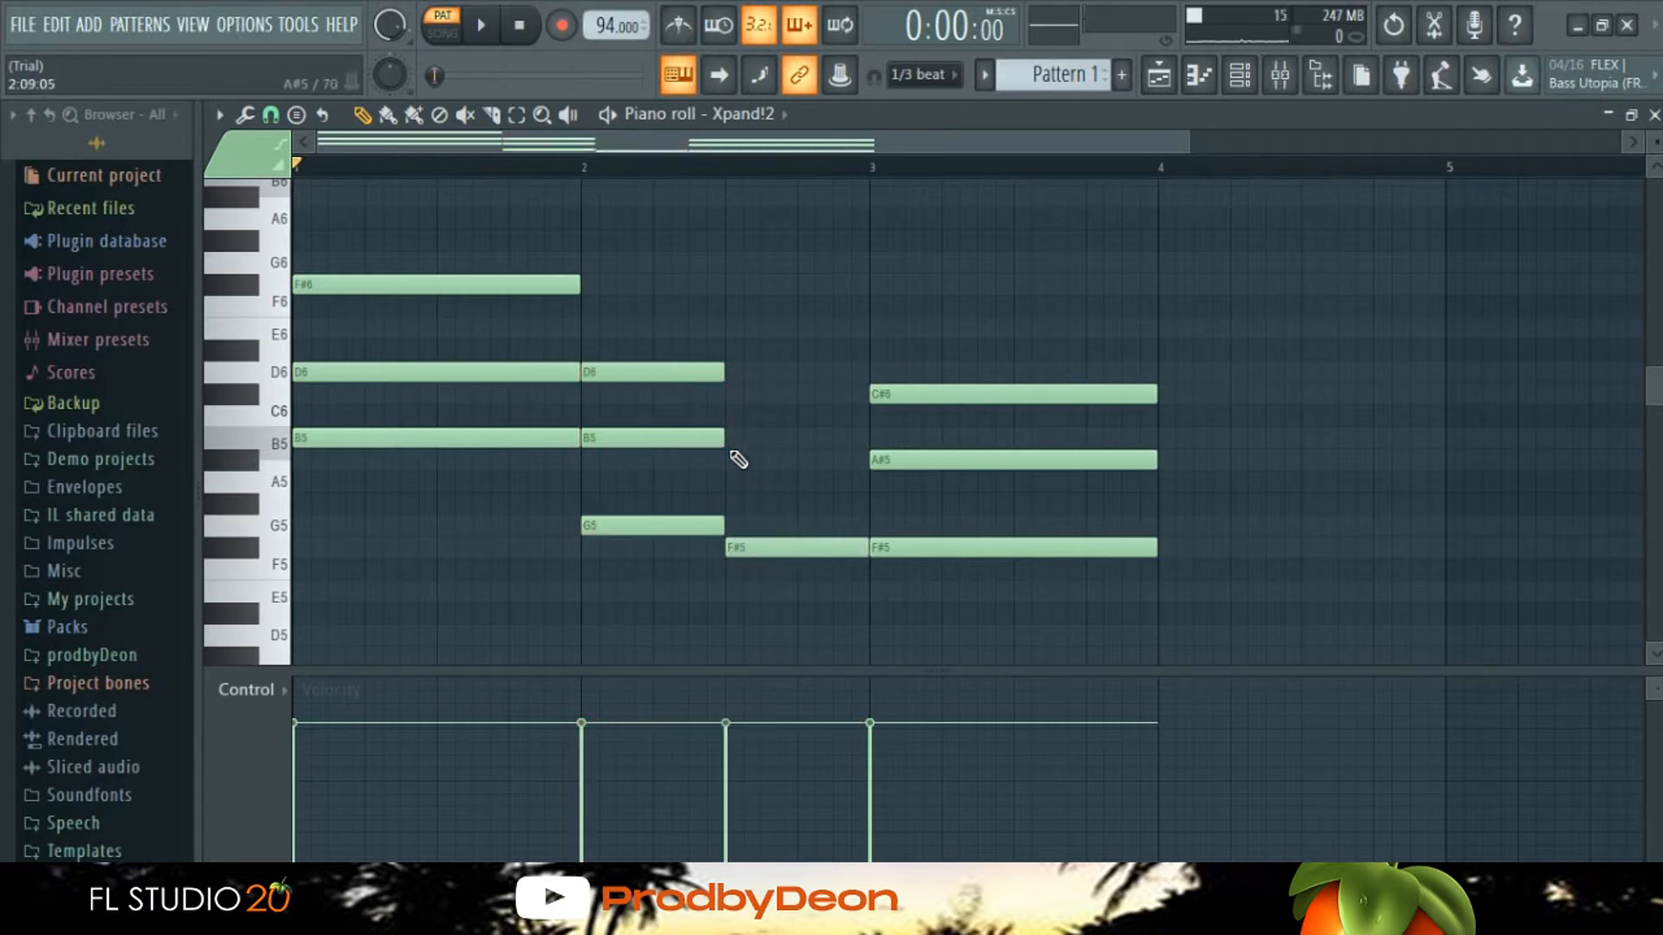
pyautogui.click(729, 459)
pyautogui.click(724, 393)
pyautogui.press('space')
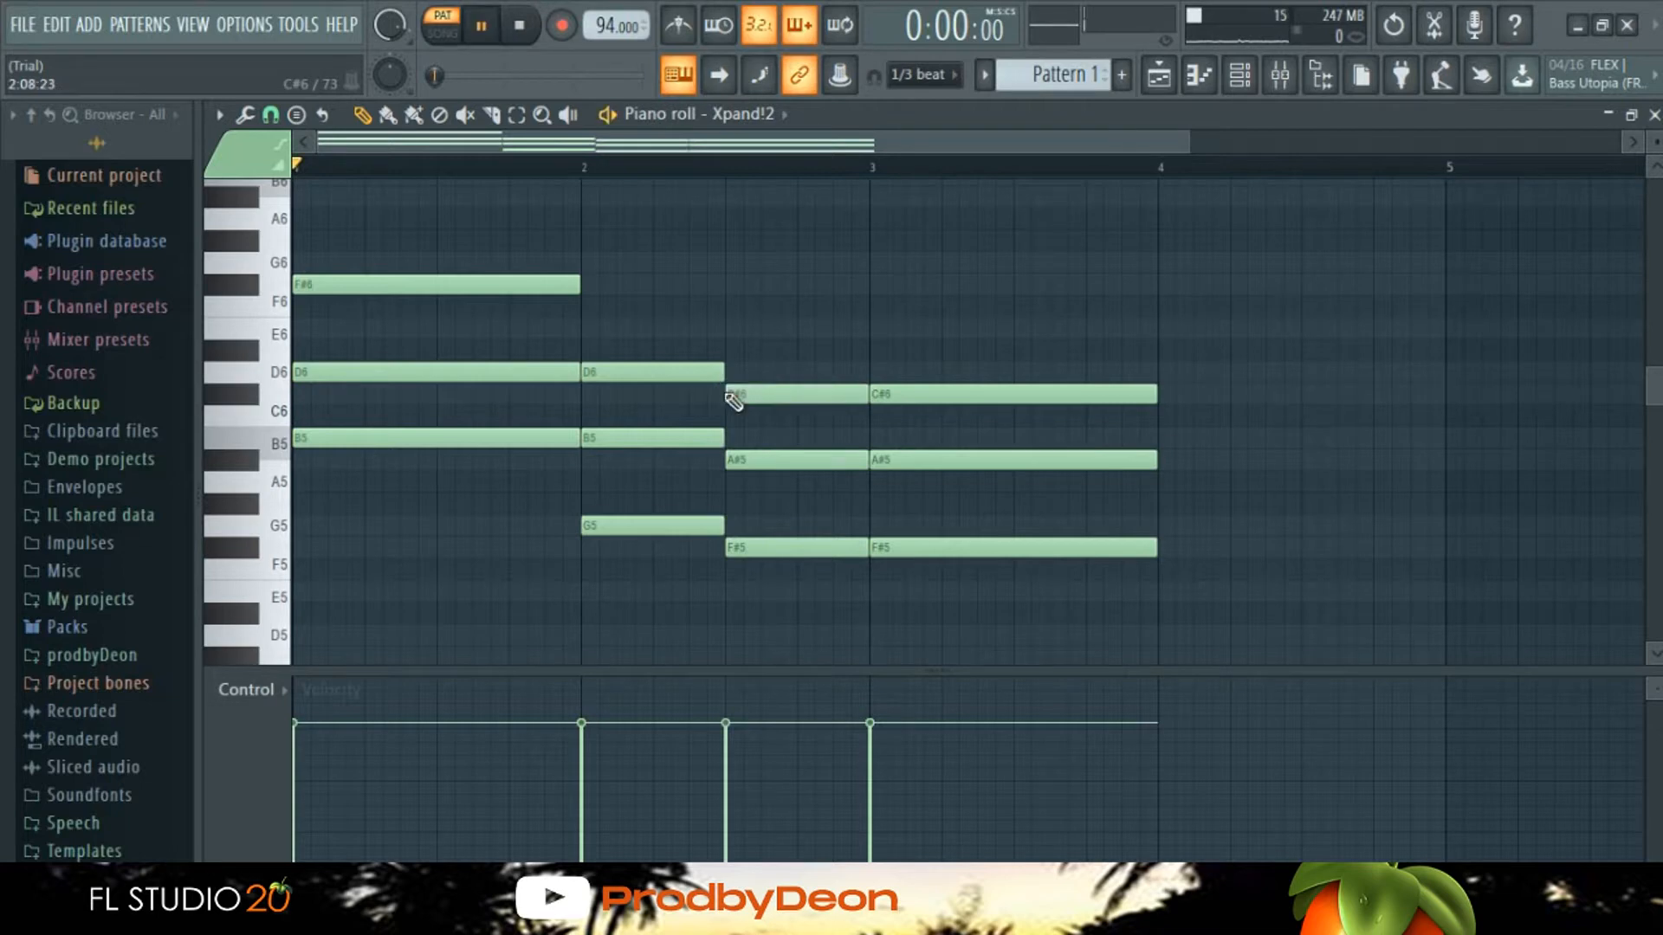
# Step: Try the bar 3 chord as B5, D#6 and F#6, and lower its middle note to D6
pyautogui.moveTo(1041, 568); pyautogui.dragTo(1030, 284)
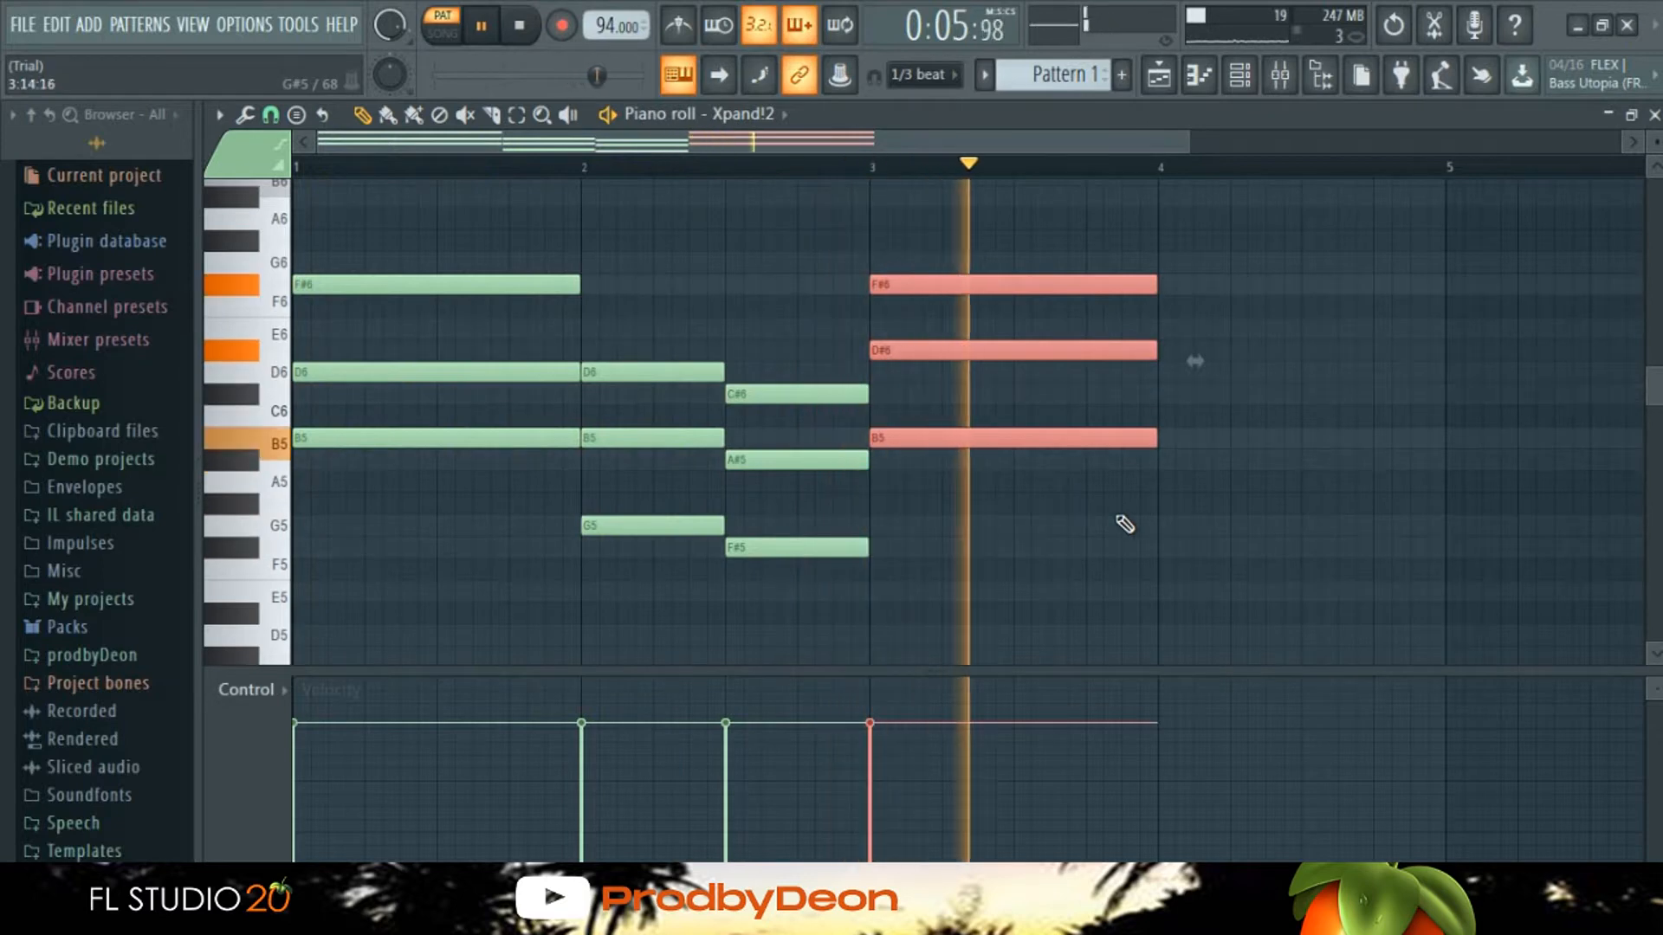
pyautogui.press('space')
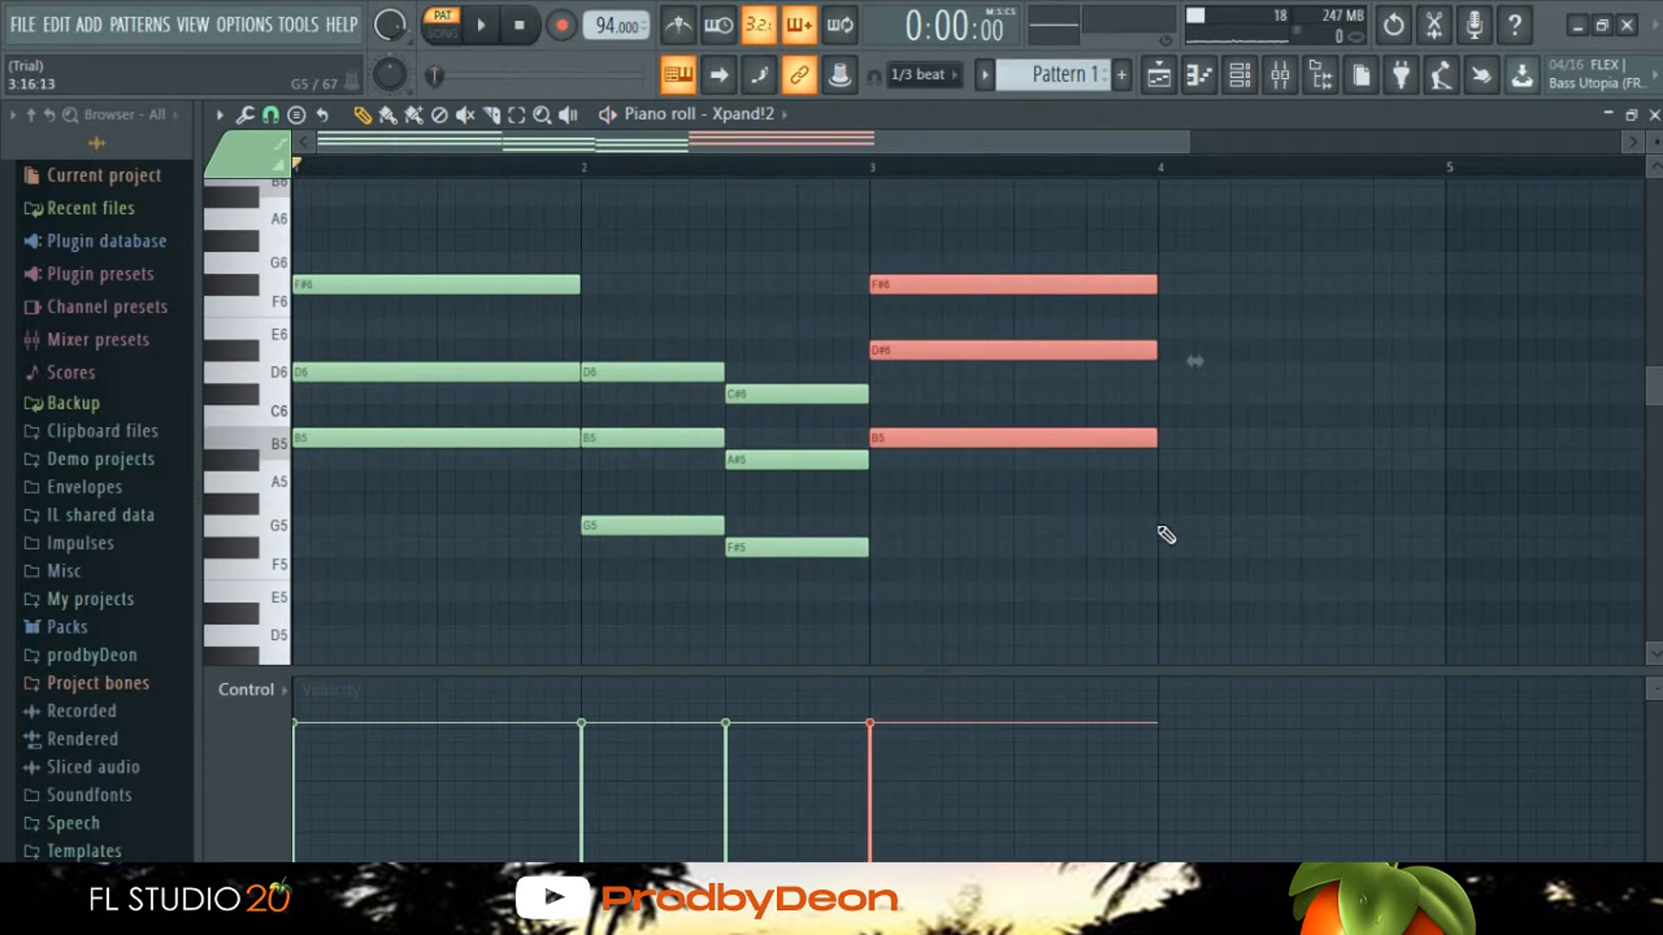
pyautogui.click(1118, 527)
pyautogui.rightClick(1139, 527)
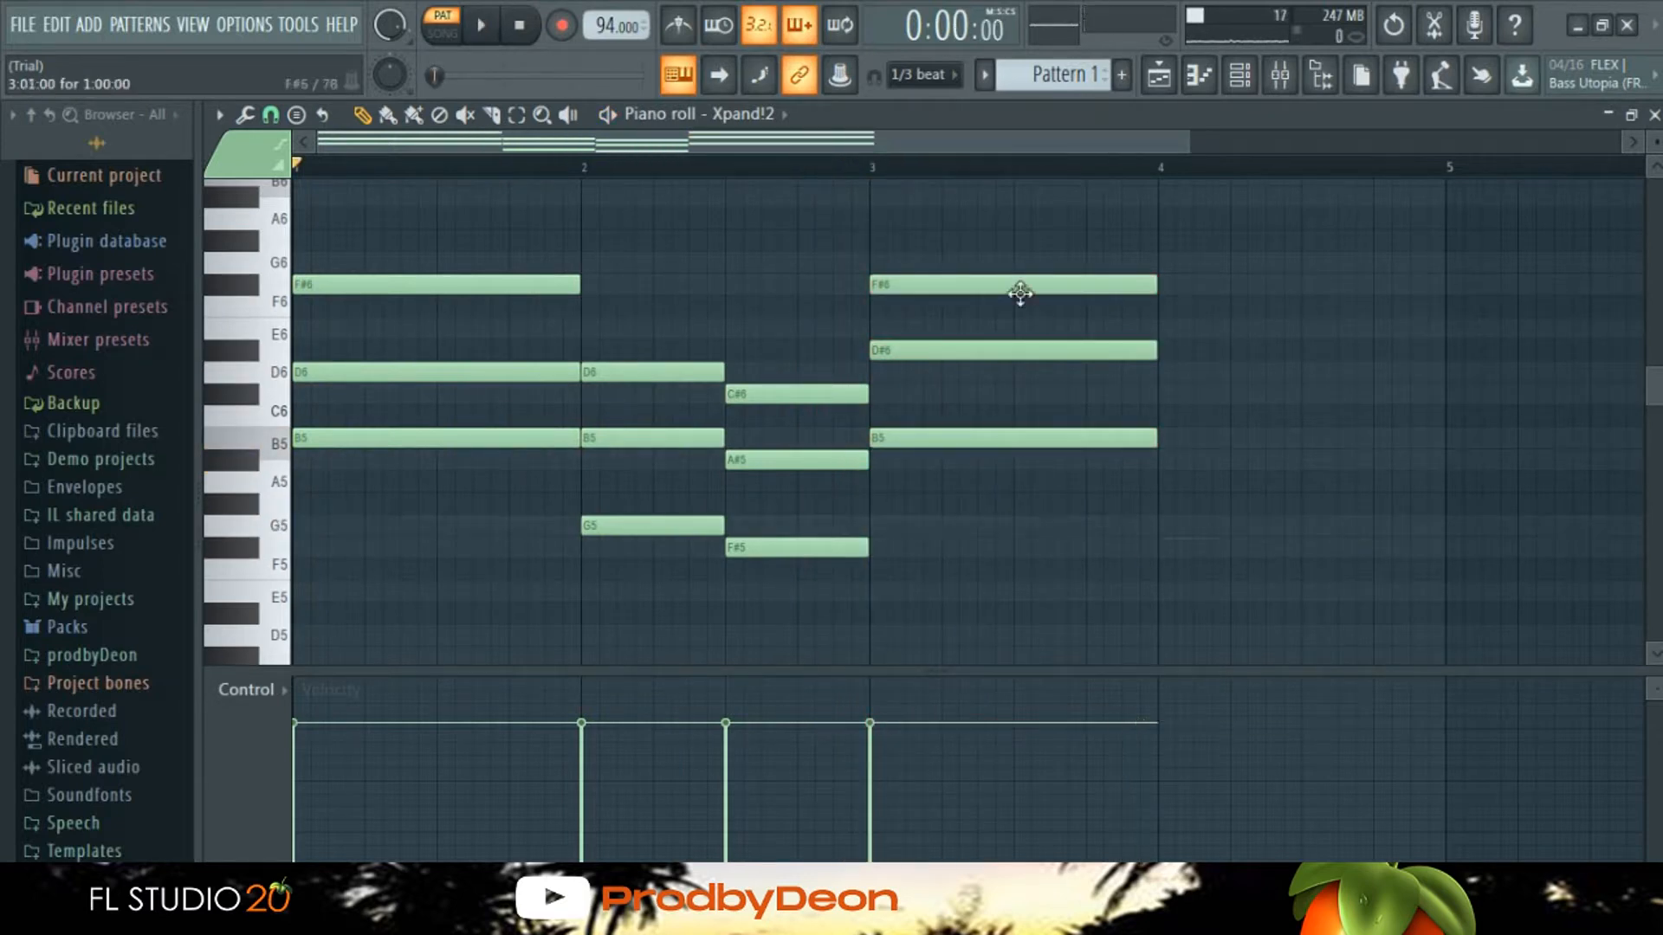
pyautogui.moveTo(1001, 364); pyautogui.dragTo(1001, 375)
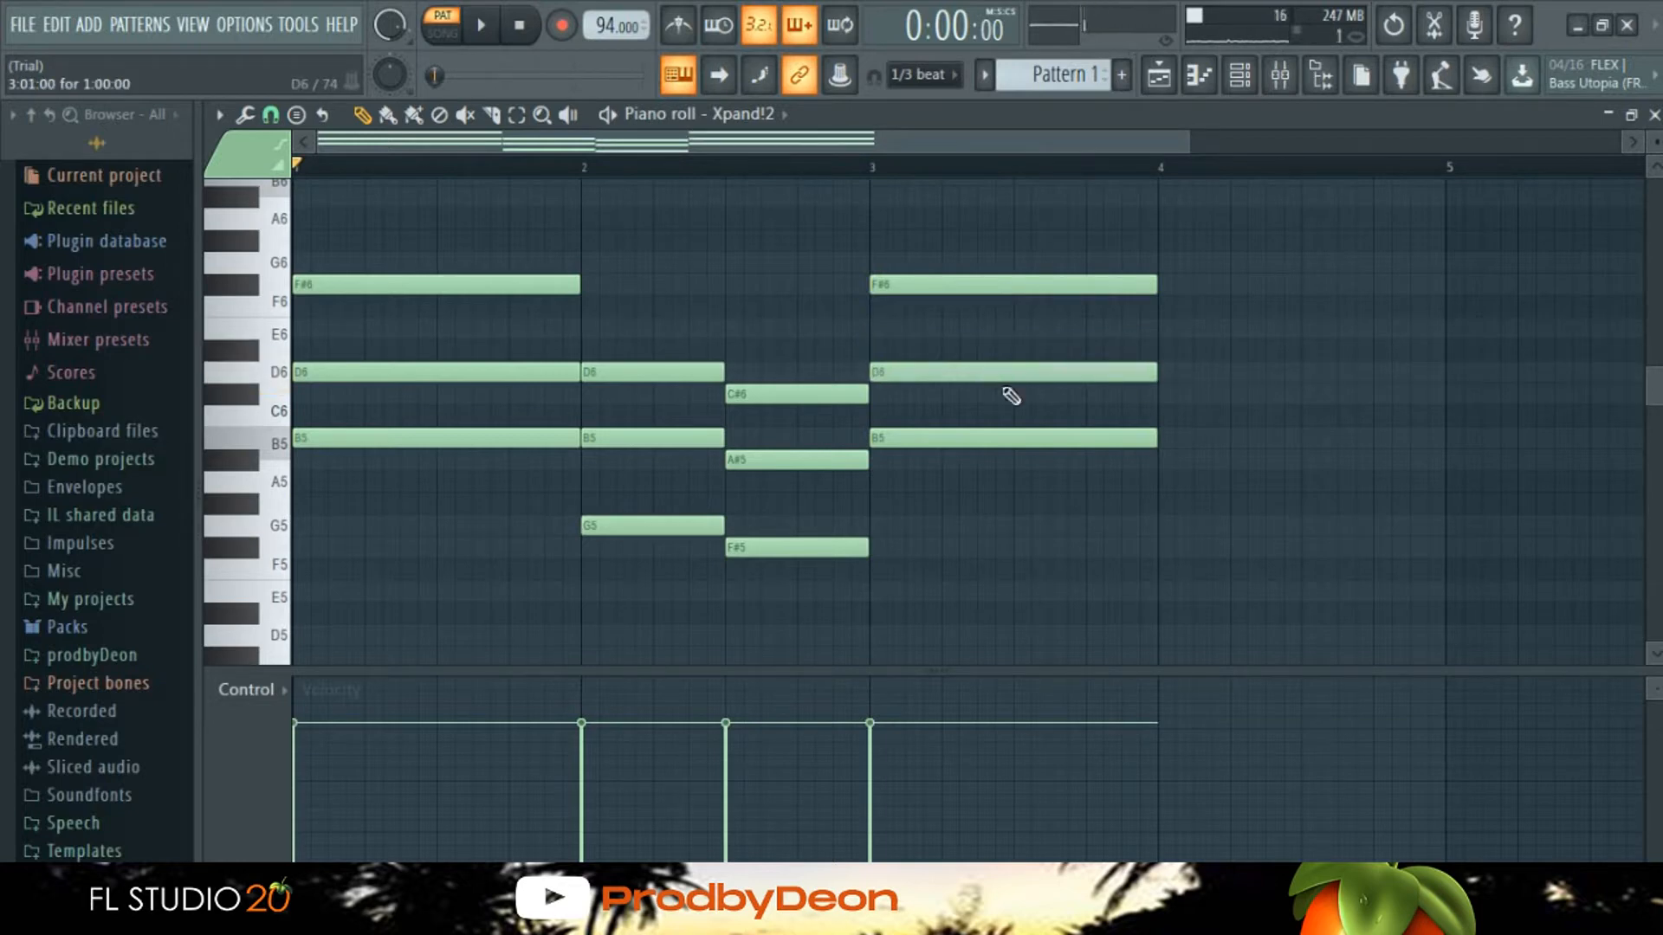
# Step: Delete the three notes of the bar 3 chord
pyautogui.rightClick(996, 437)
pyautogui.rightClick(993, 372)
pyautogui.rightClick(990, 285)
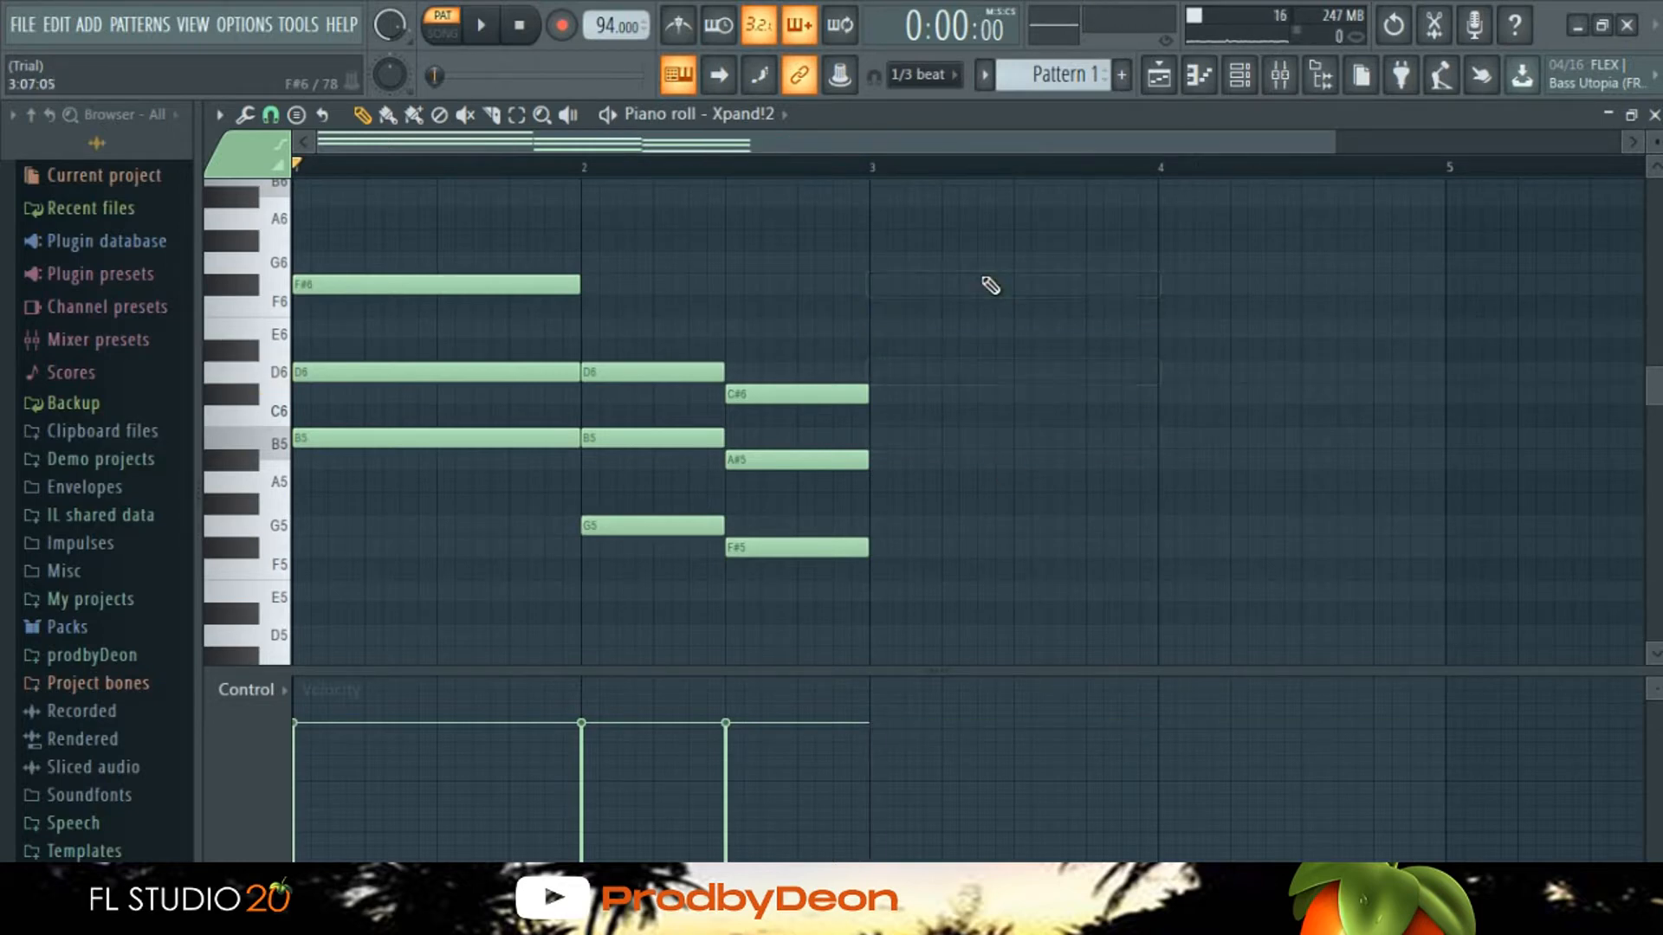
# Step: Duplicate the chords of bars 1 and 2 into bars 3 and 4 and listen to the progression
pyautogui.hotkey('ctrl', 'v')
pyautogui.press('space')
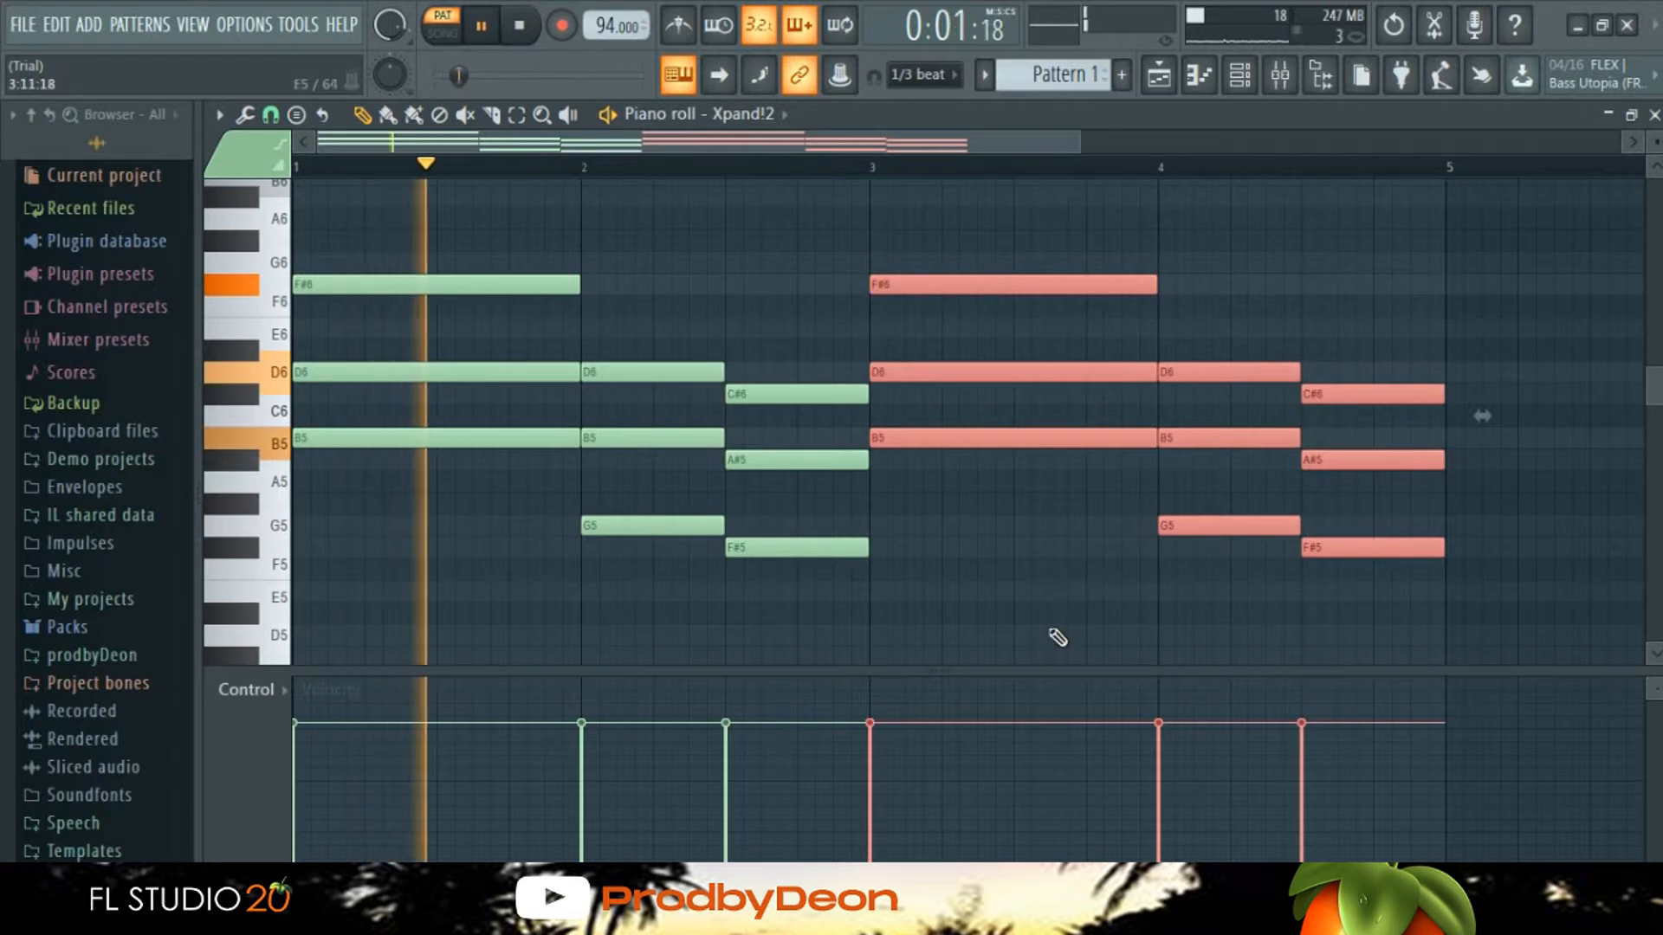
pyautogui.hotkey('ctrl', 'd')
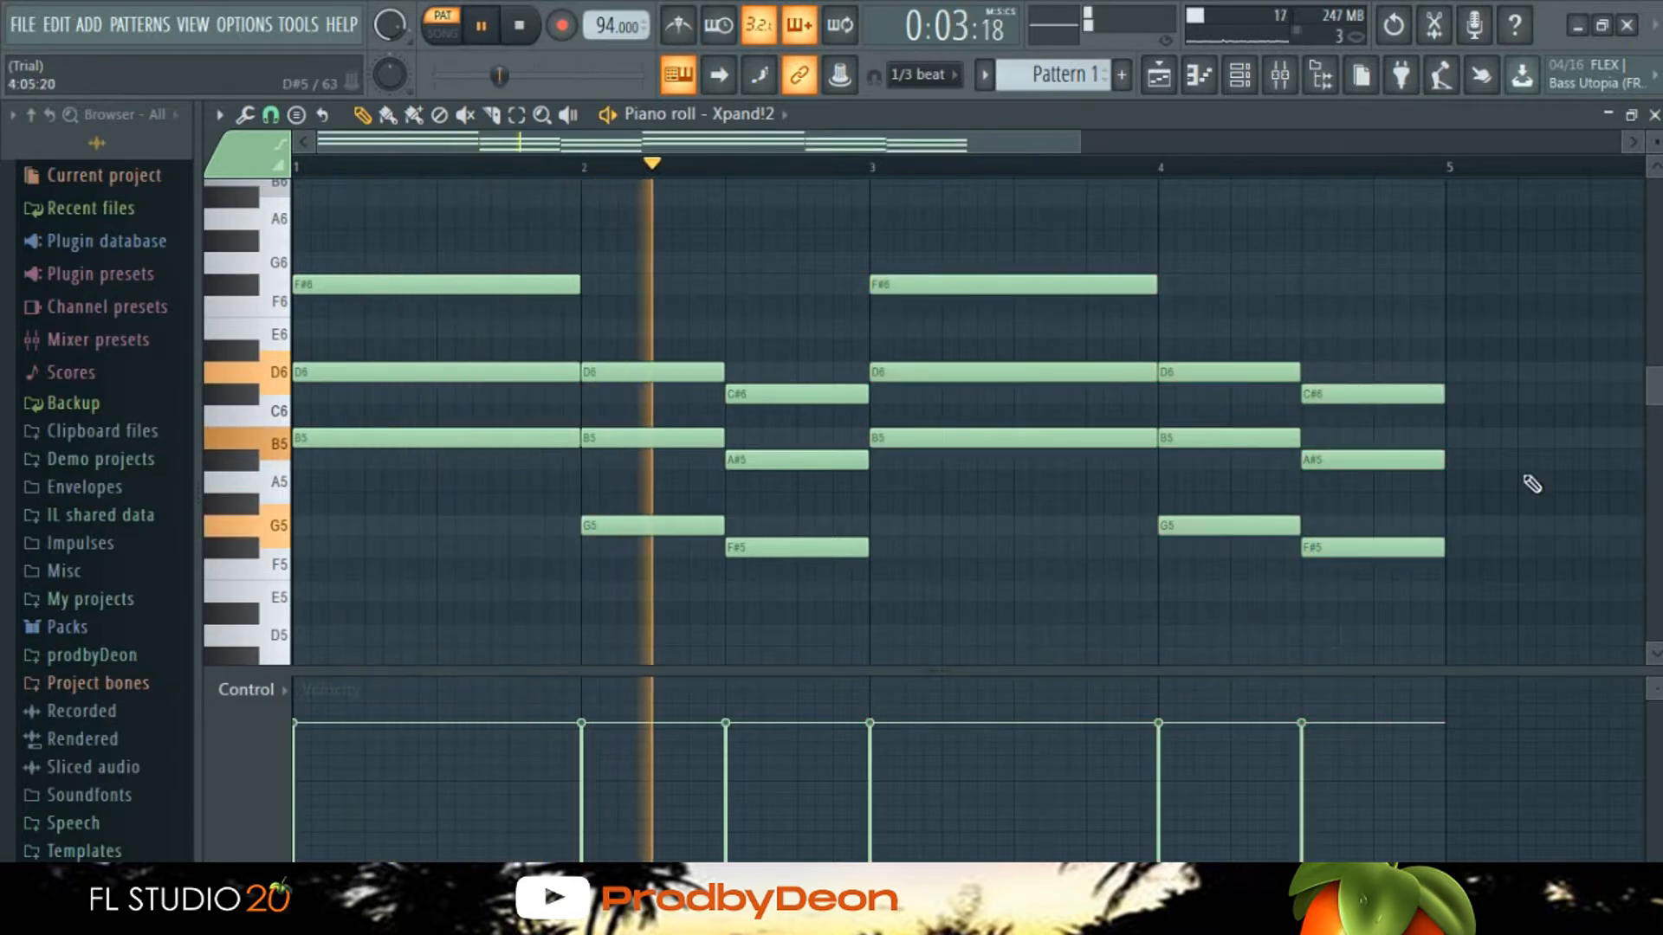
pyautogui.moveTo(1656, 393); pyautogui.dragTo(1659, 408)
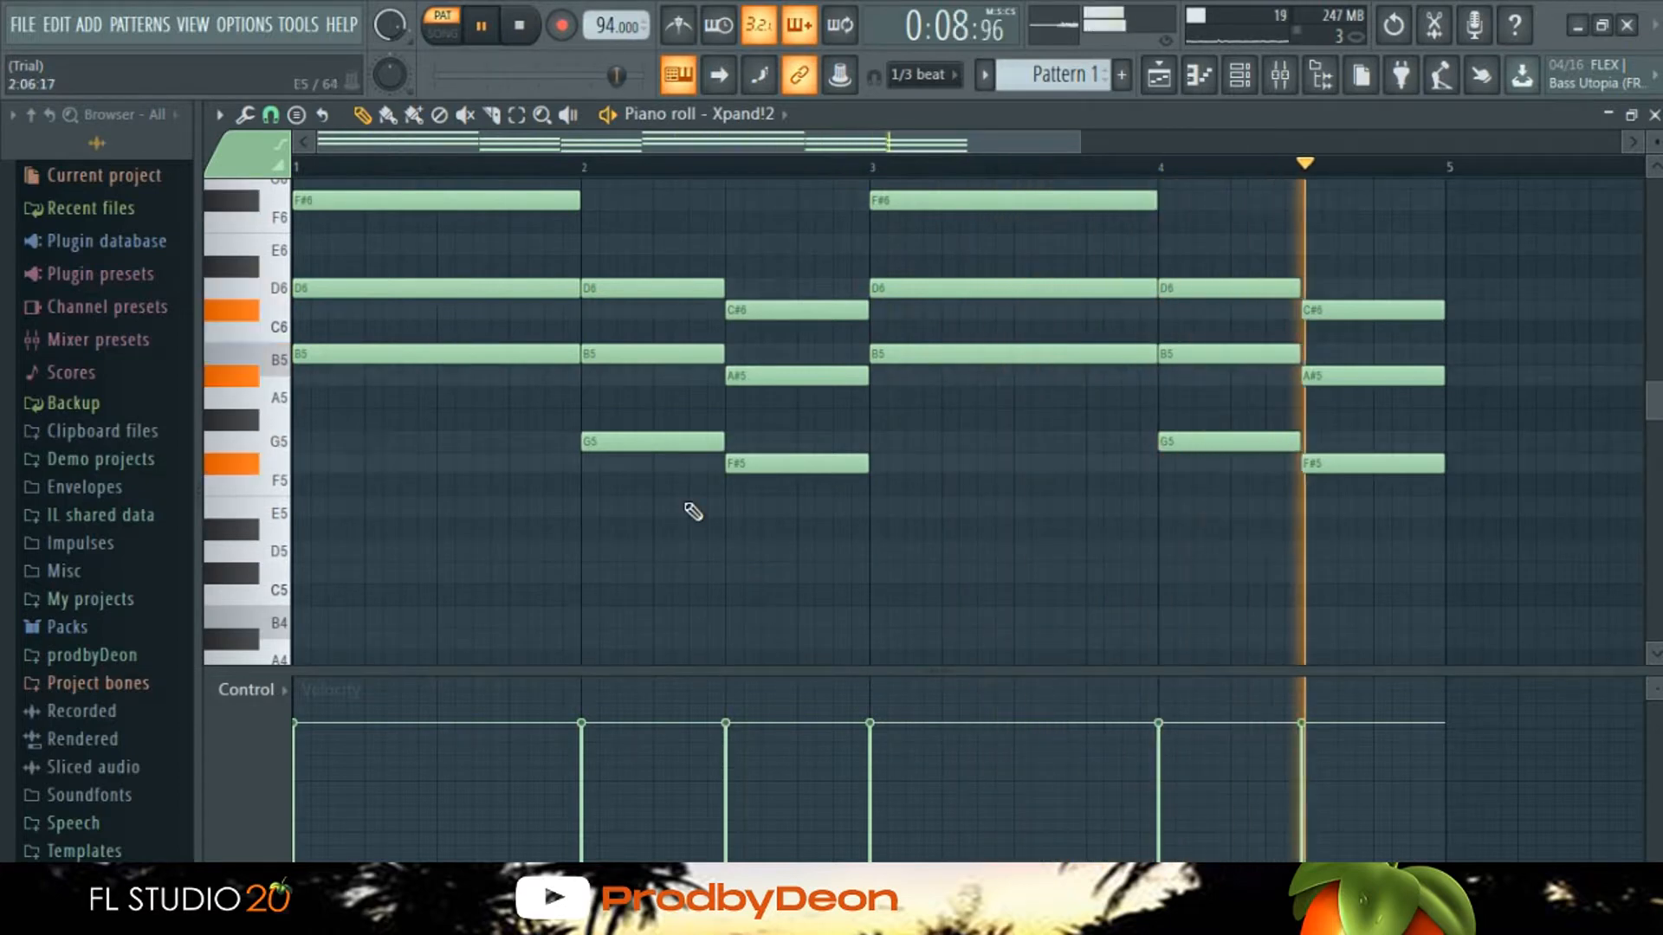
pyautogui.press('space')
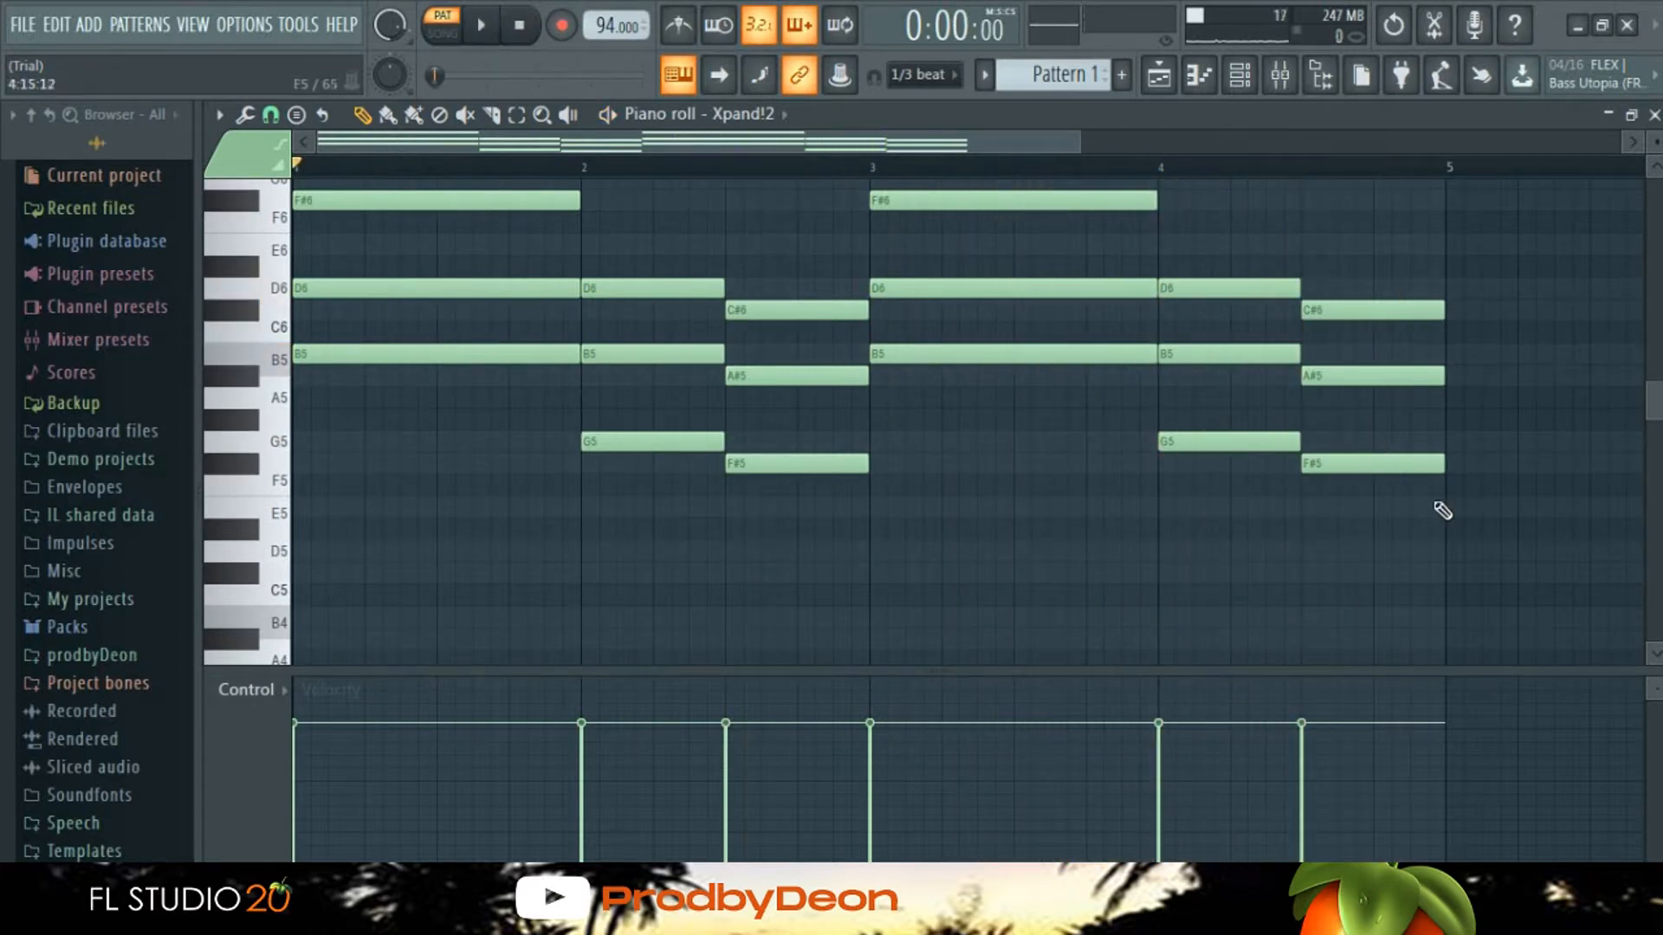
# Step: Copy the lower chord notes of all four bars down one octave, align them with the originals and play the result
pyautogui.moveTo(1428, 508); pyautogui.dragTo(524, 348)
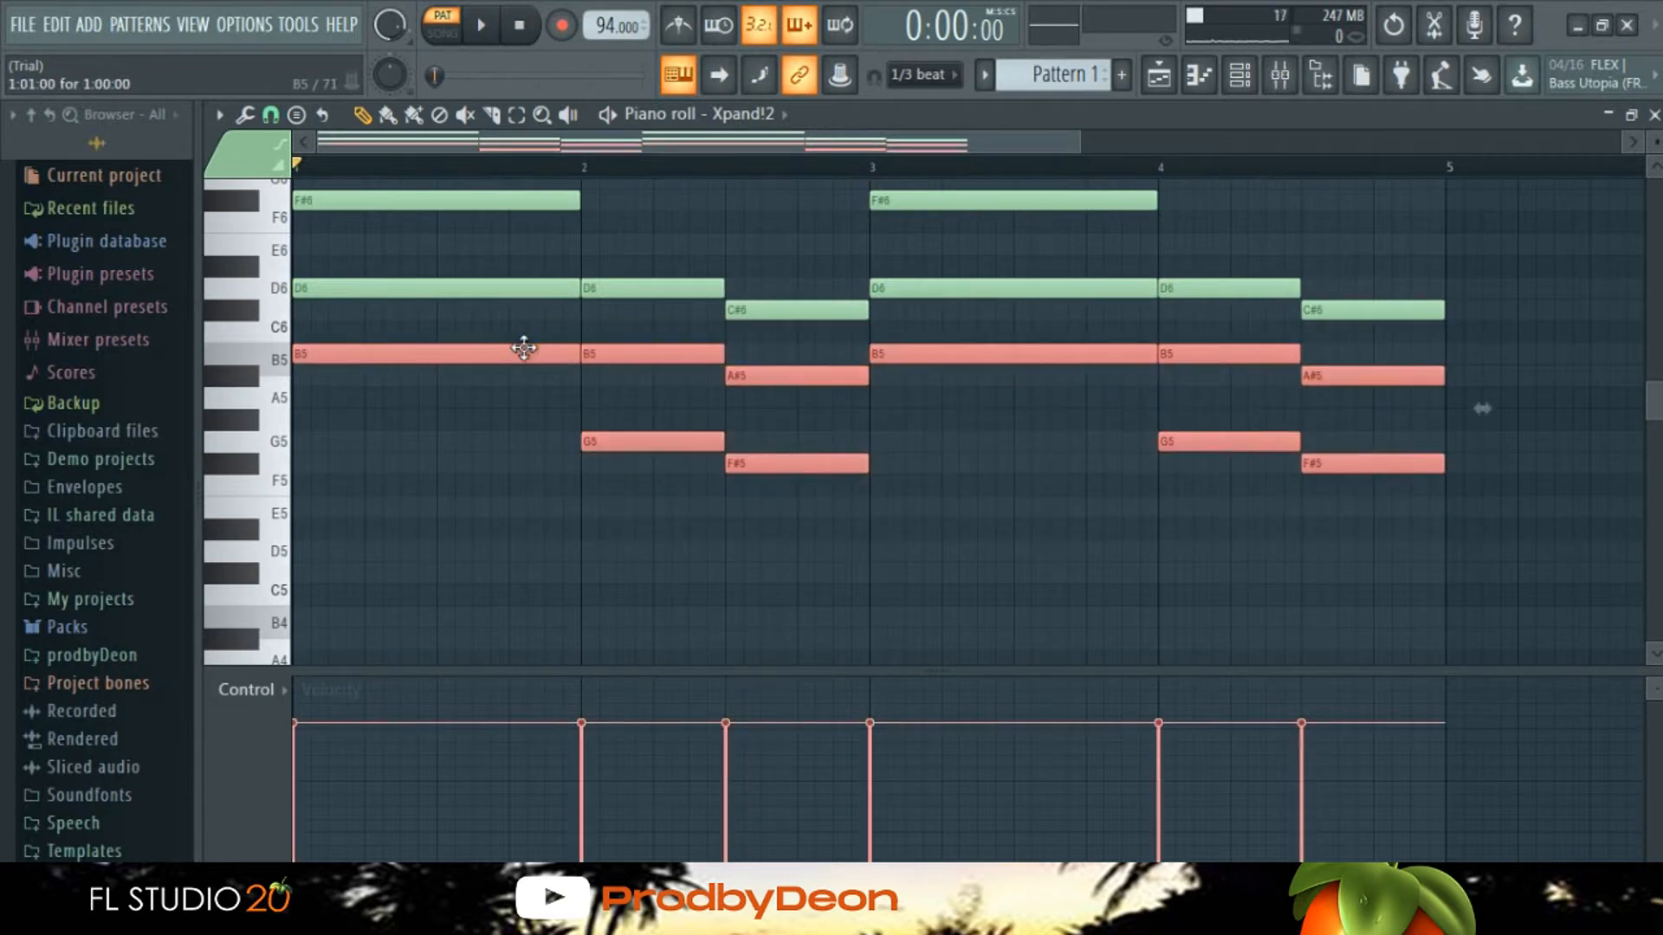
pyautogui.hotkey('ctrl', 'v')
pyautogui.hotkey('ctrl', 'Down')
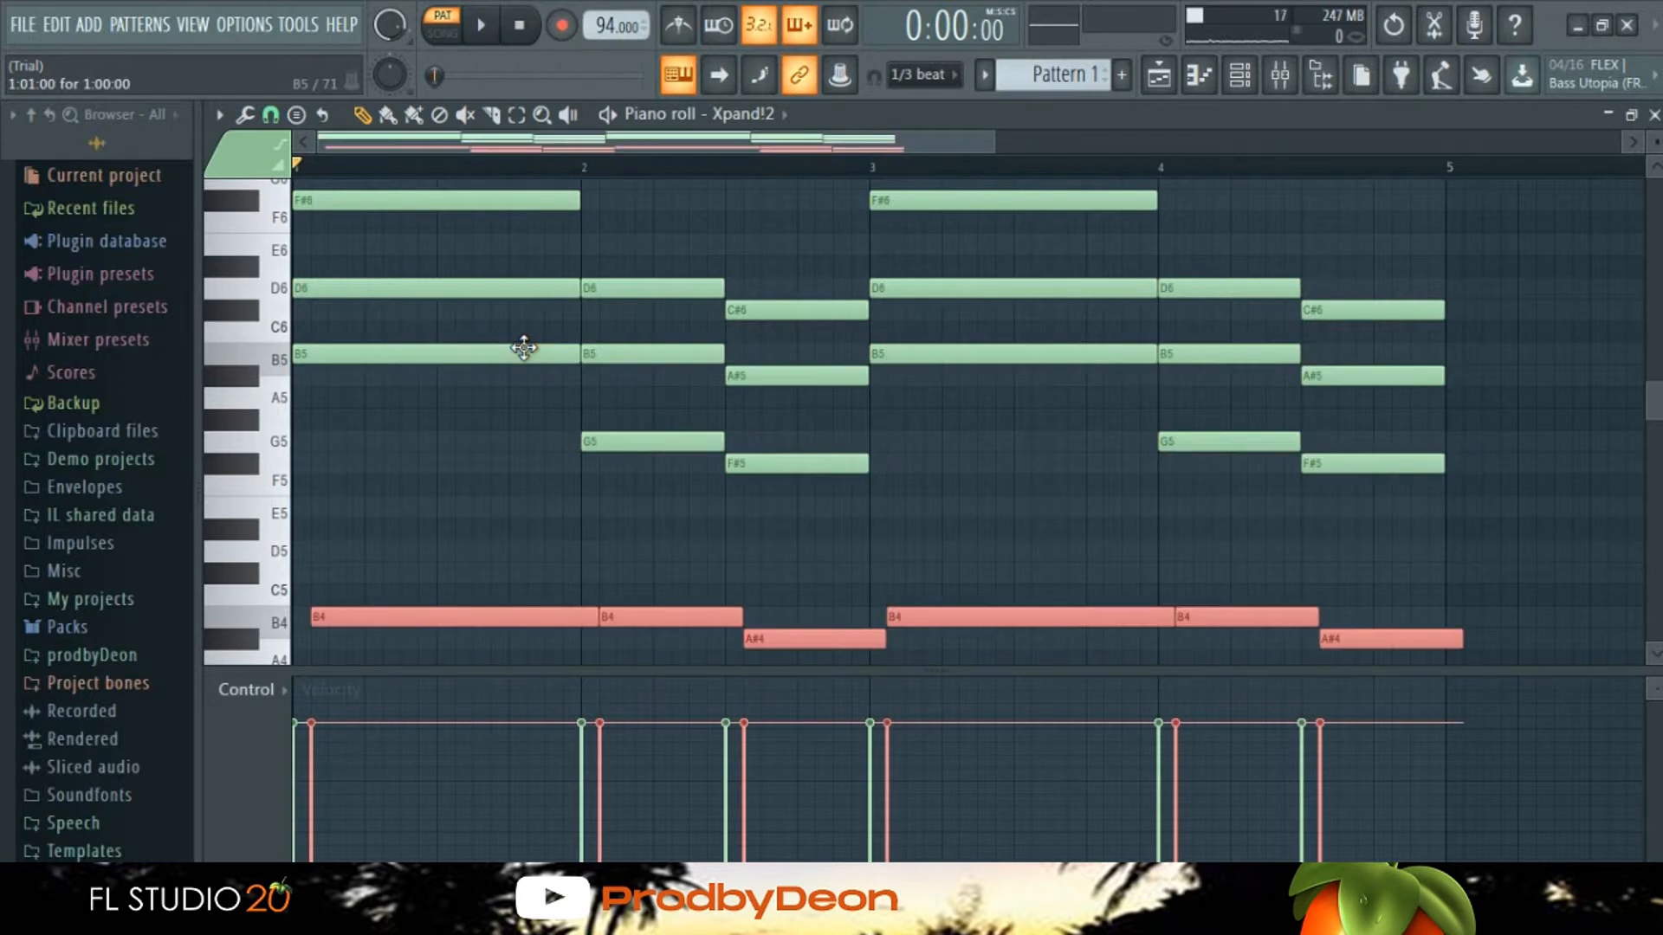
pyautogui.hotkey('shift', 'Left')
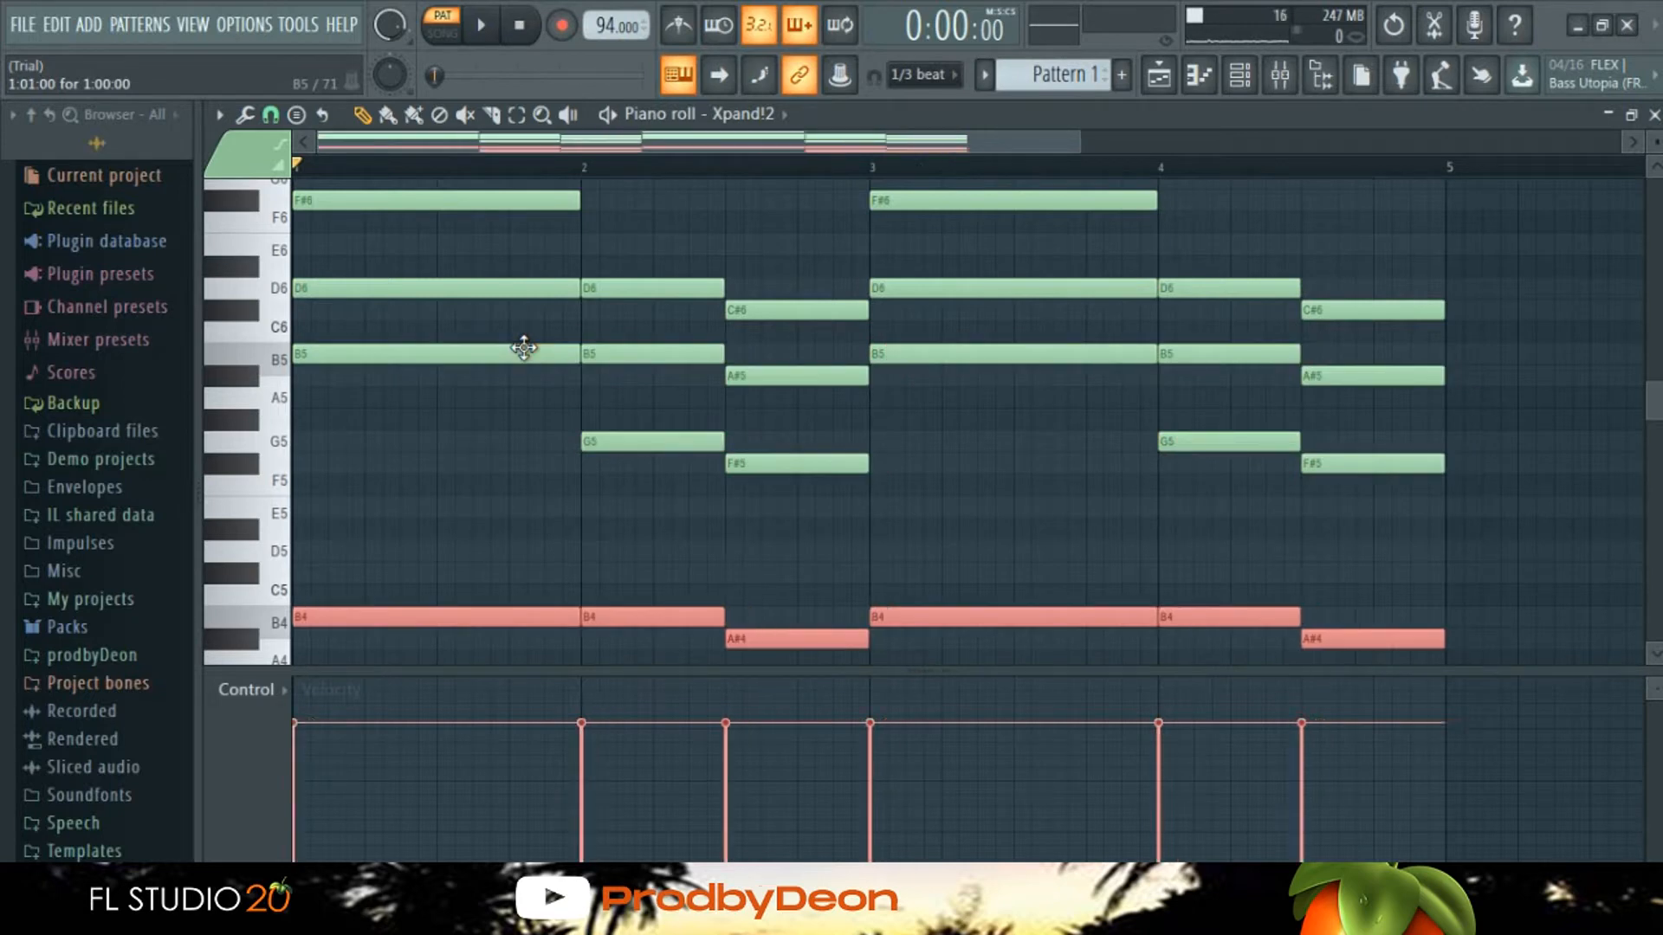
pyautogui.hotkey('ctrl', 'Up')
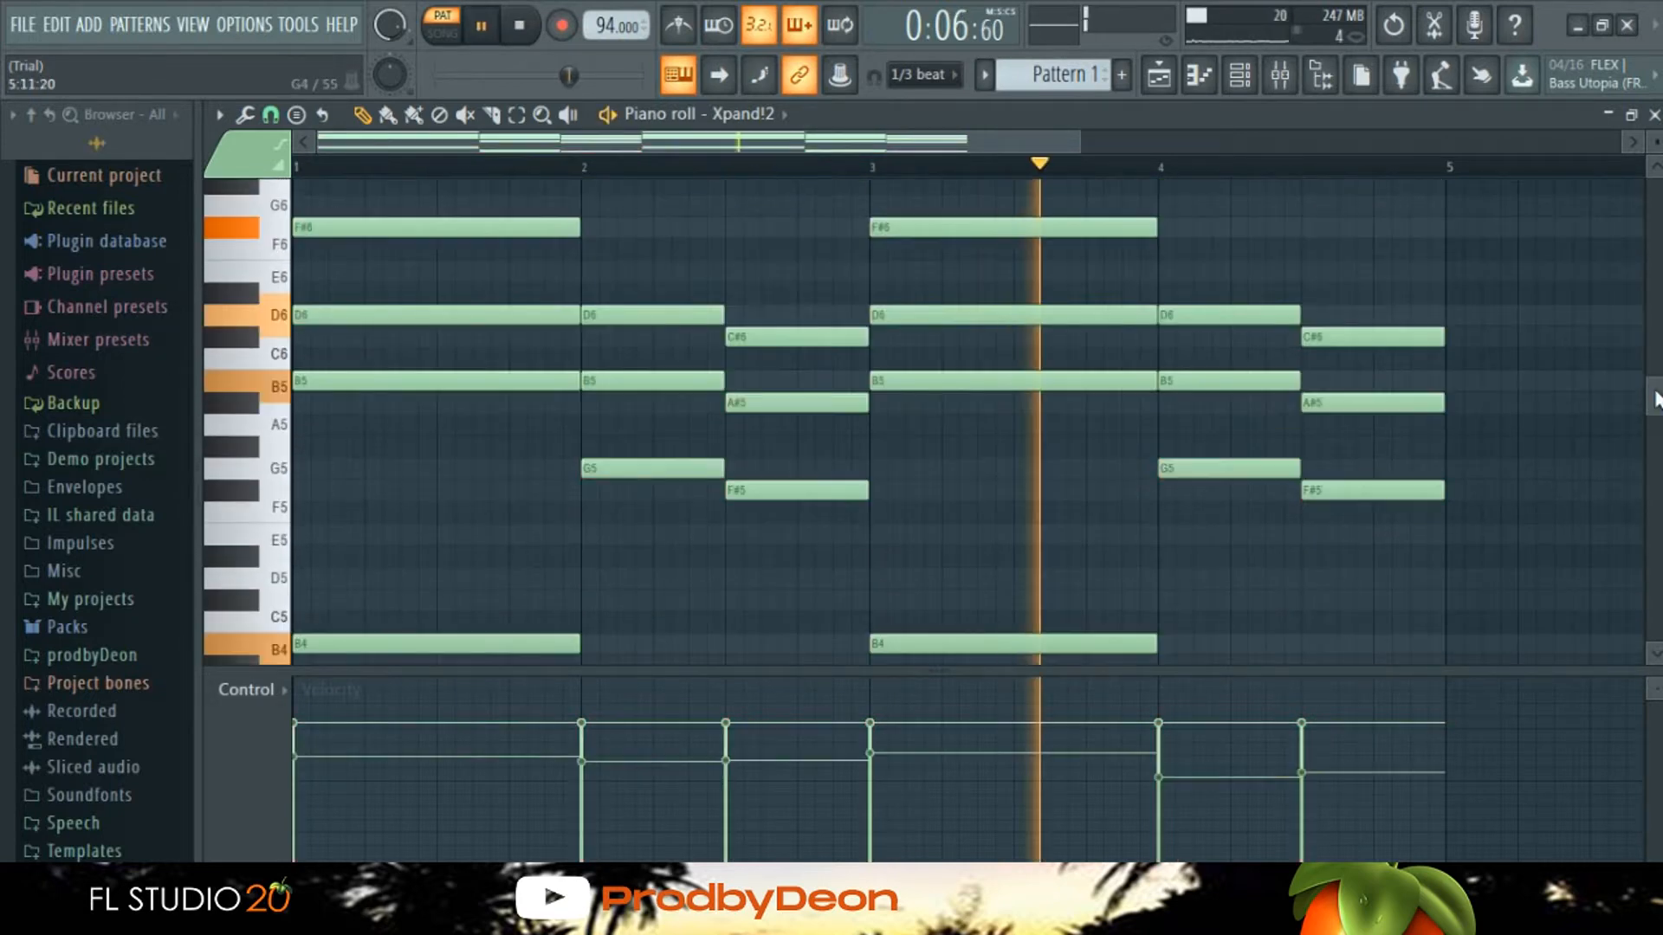
pyautogui.press('space')
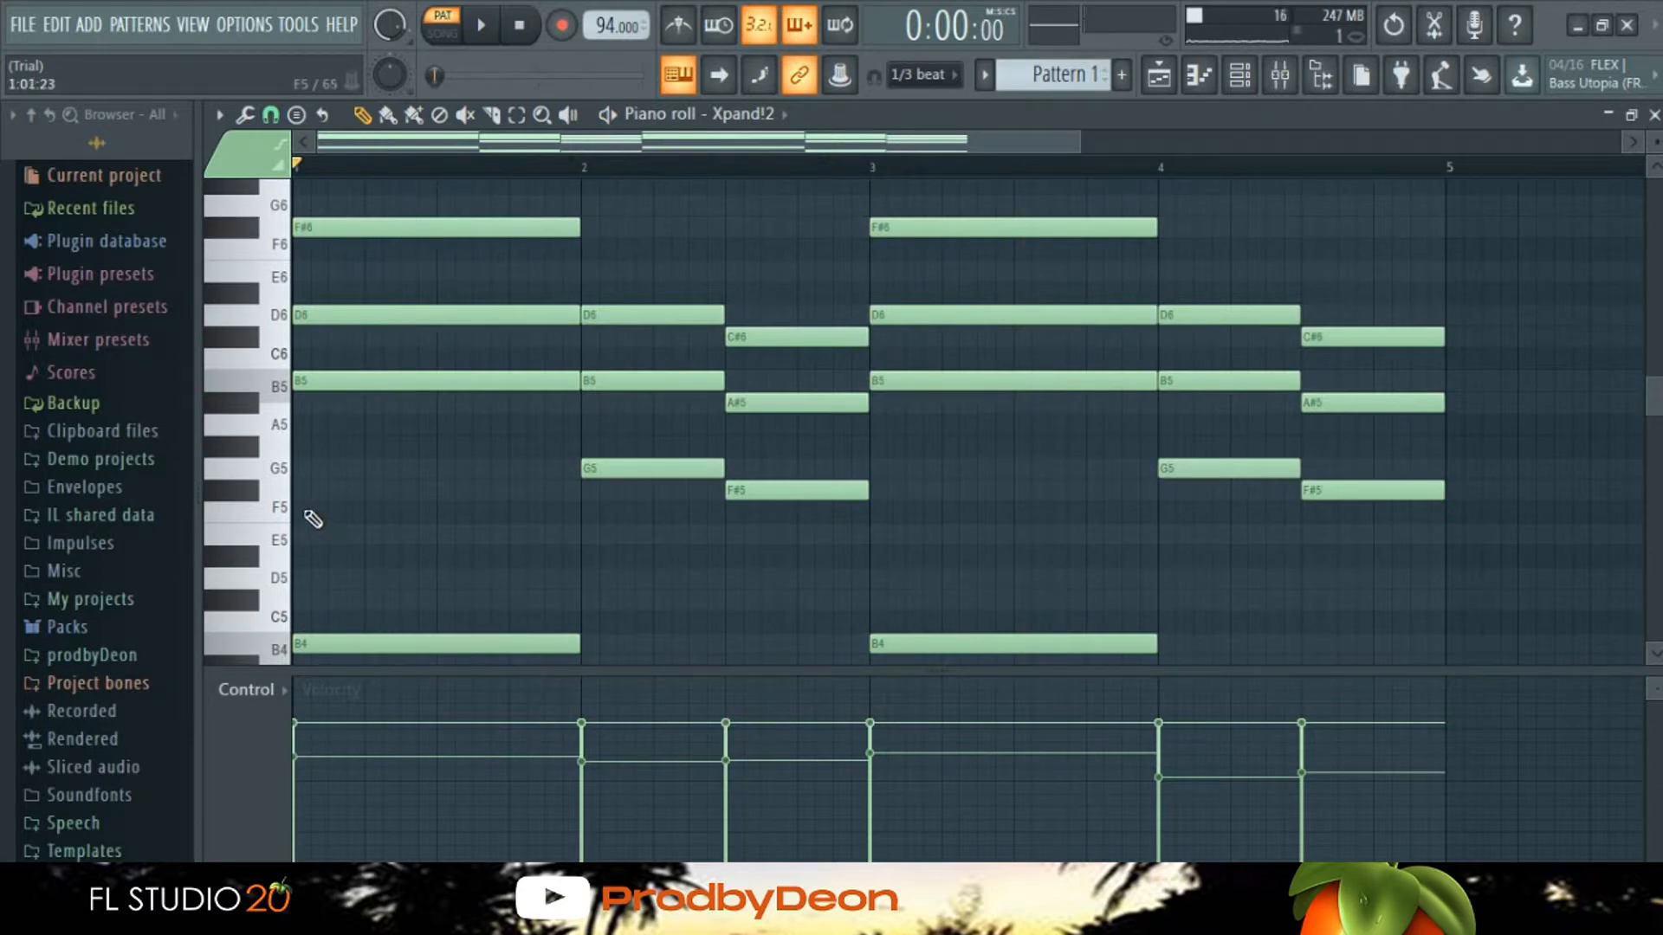
# Step: Add F#5 to the bar 1 chord, and D5 and C#5 under the first and second chords of bar 2
pyautogui.moveTo(273, 507); pyautogui.dragTo(267, 480)
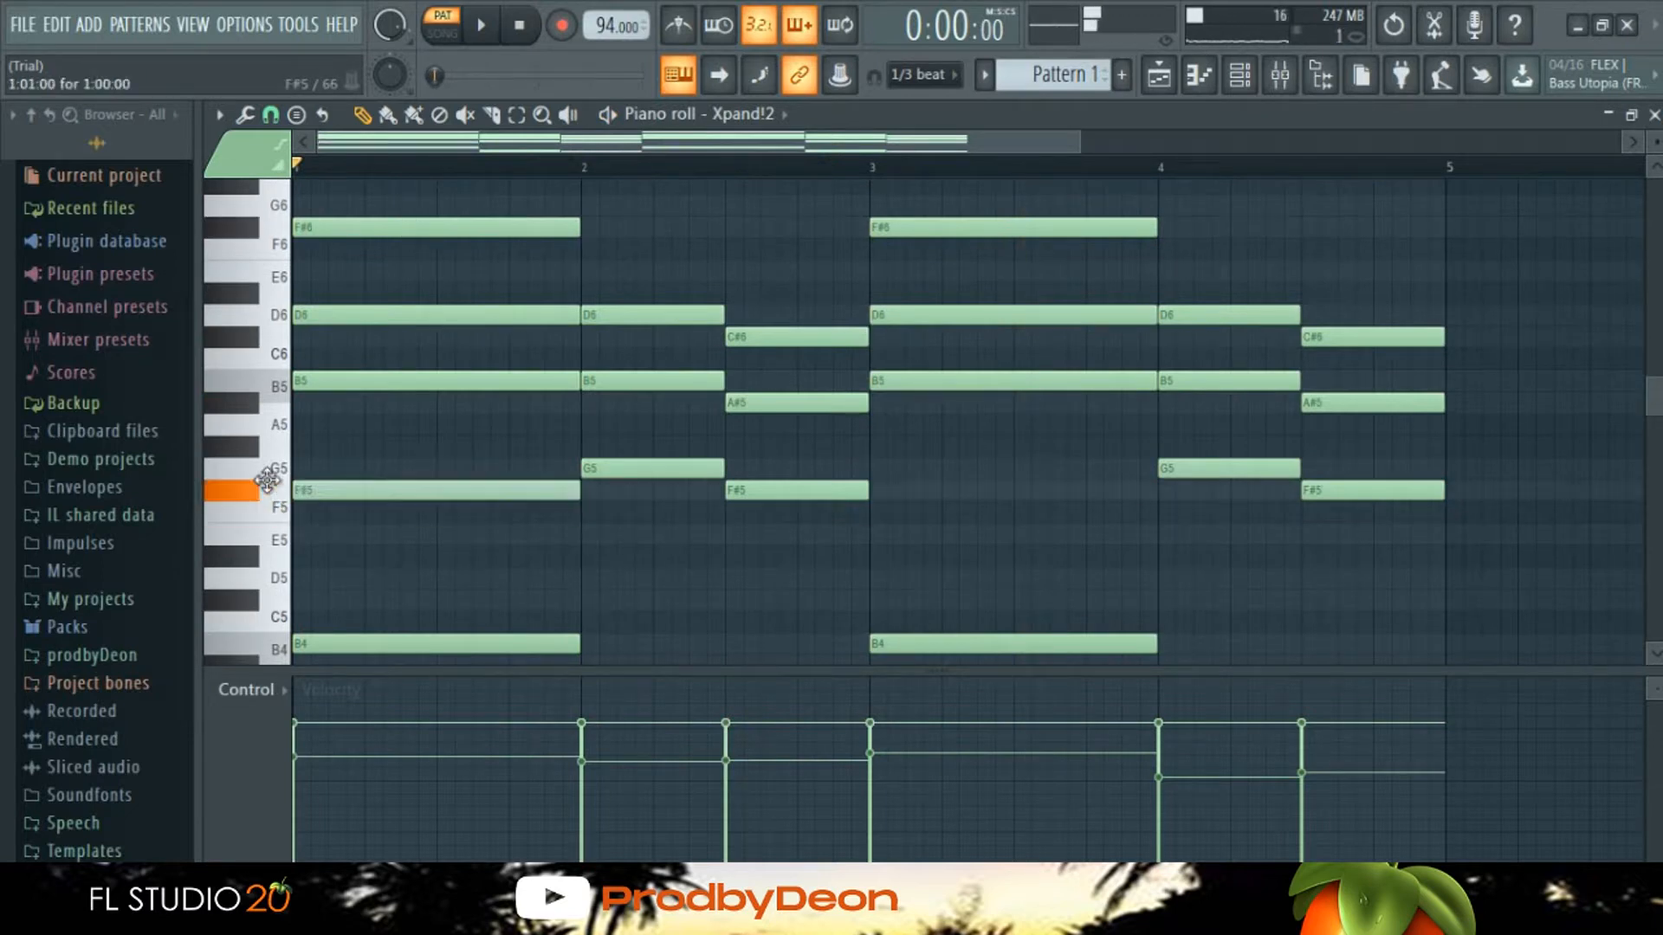
pyautogui.click(650, 472)
pyautogui.click(585, 533)
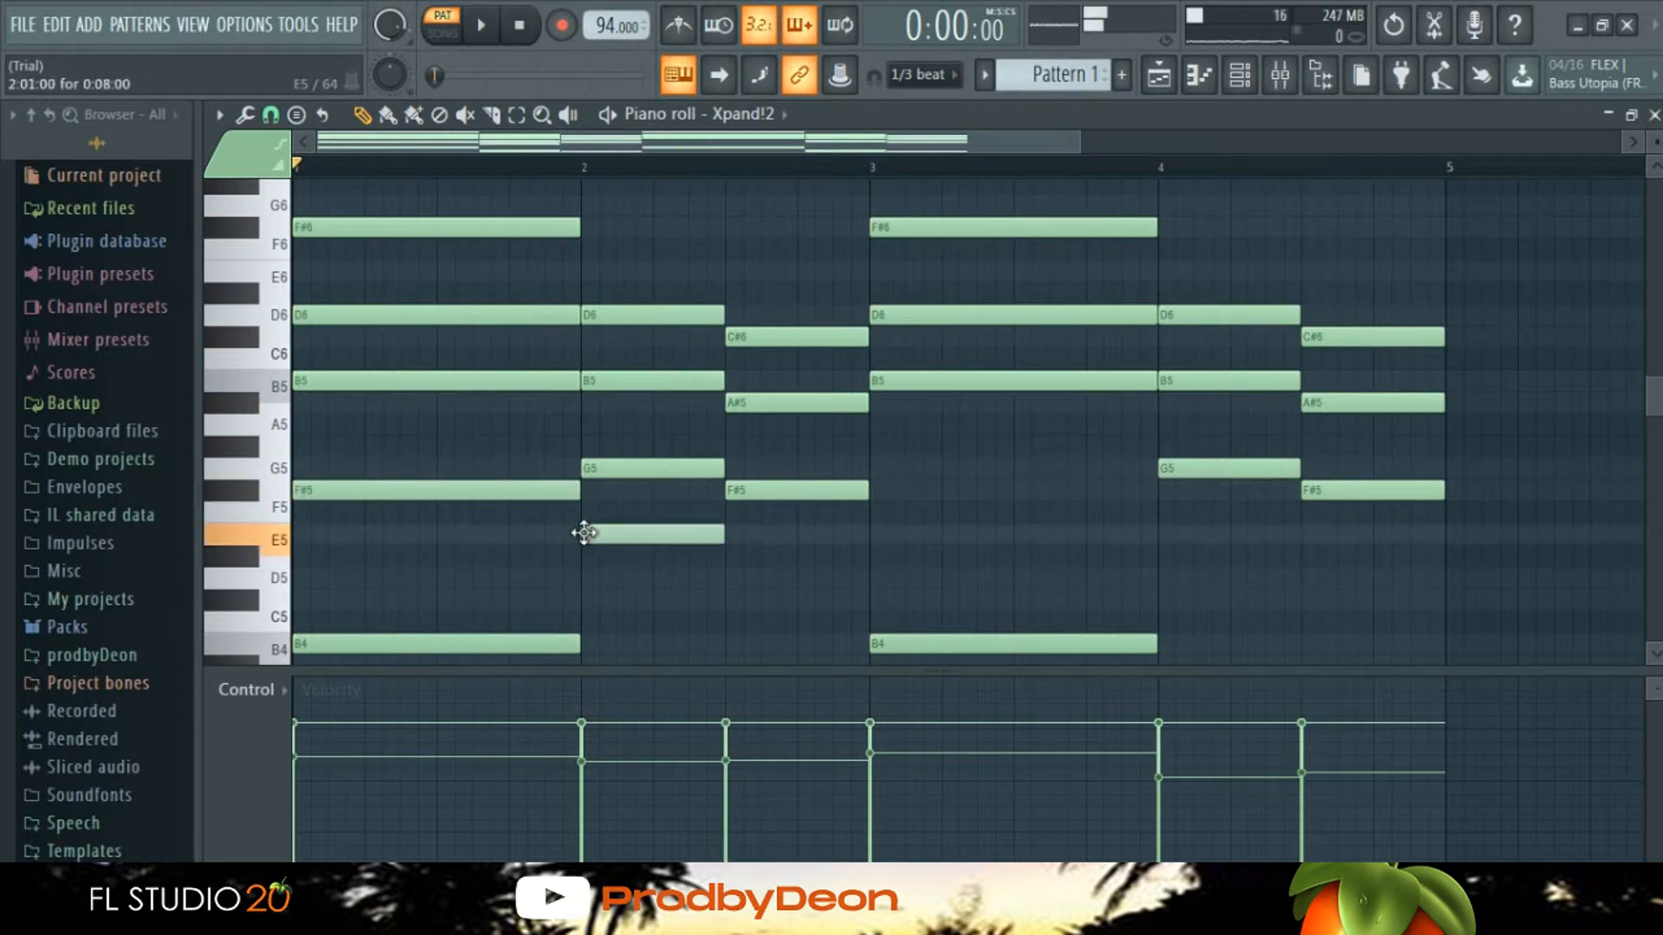
pyautogui.moveTo(607, 568); pyautogui.dragTo(607, 583)
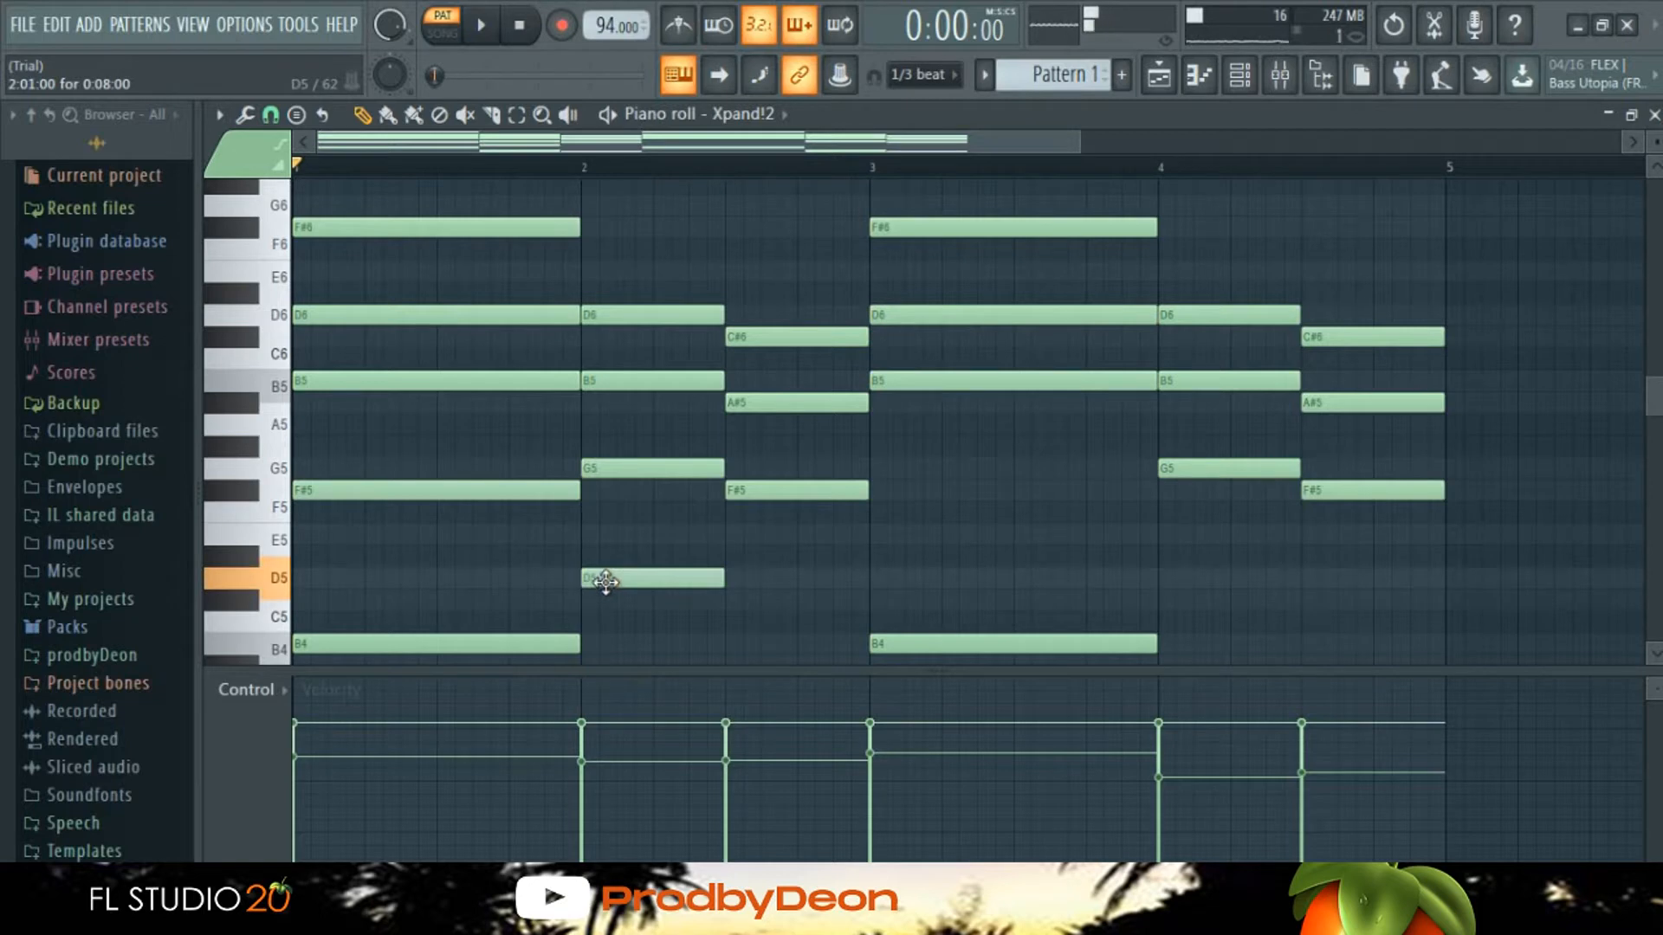
pyautogui.press('space')
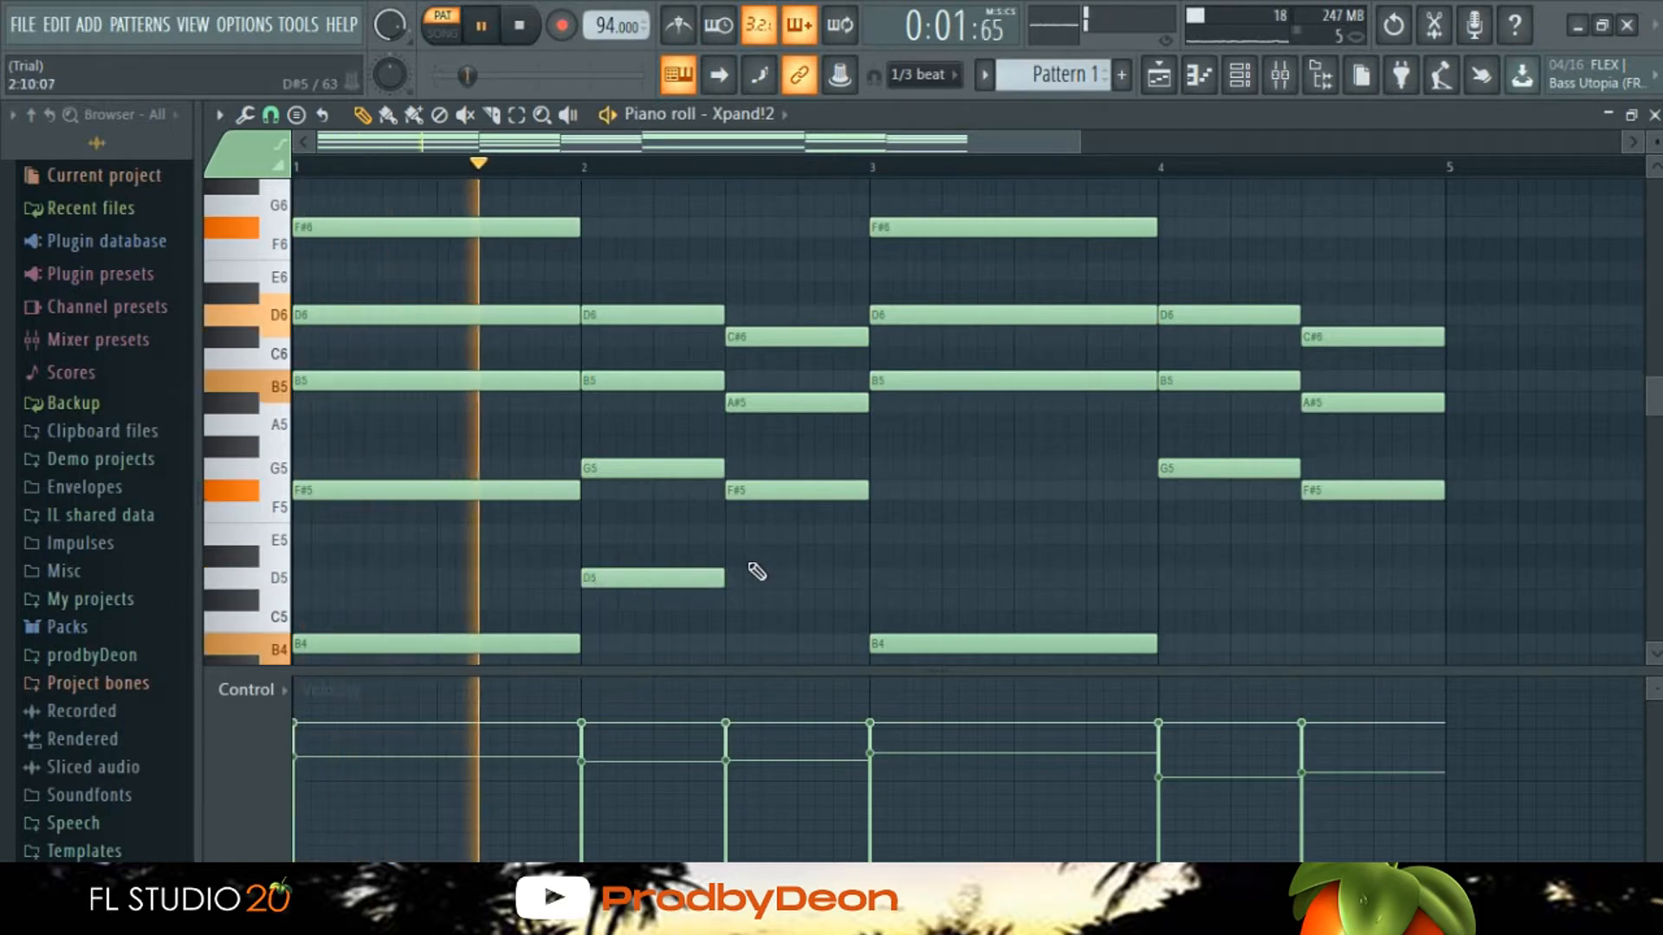
pyautogui.click(732, 599)
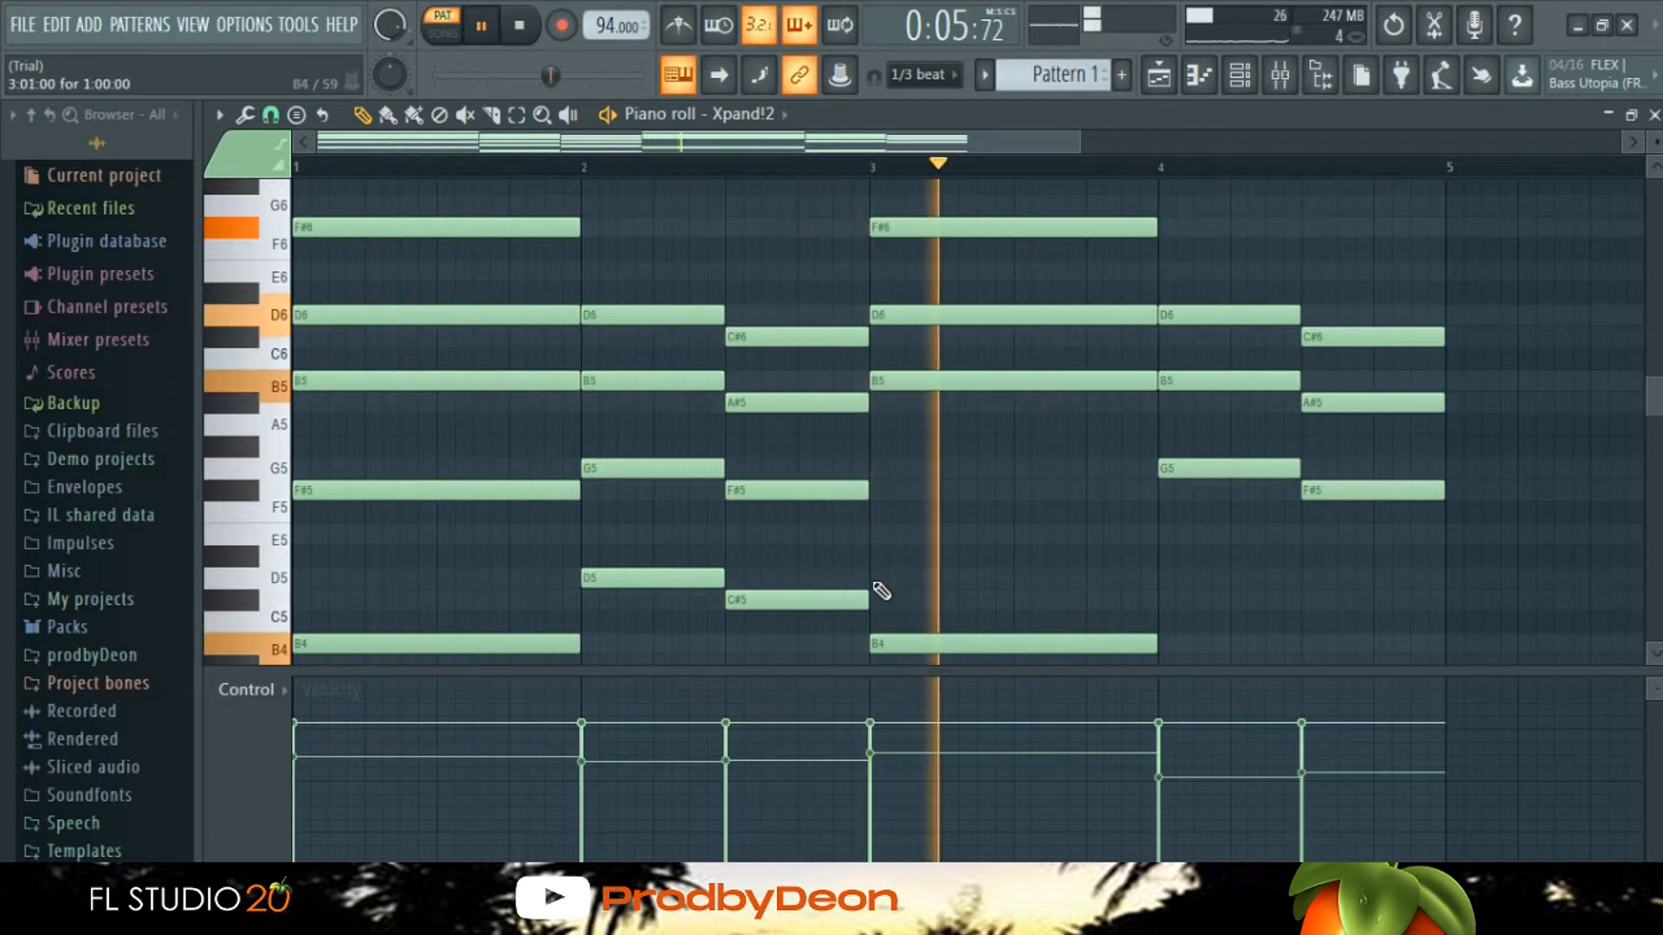
# Step: Add a bar-long note to the bar 3 chord and try it at F5, E5, D5 and G5 during playback
pyautogui.click(887, 511)
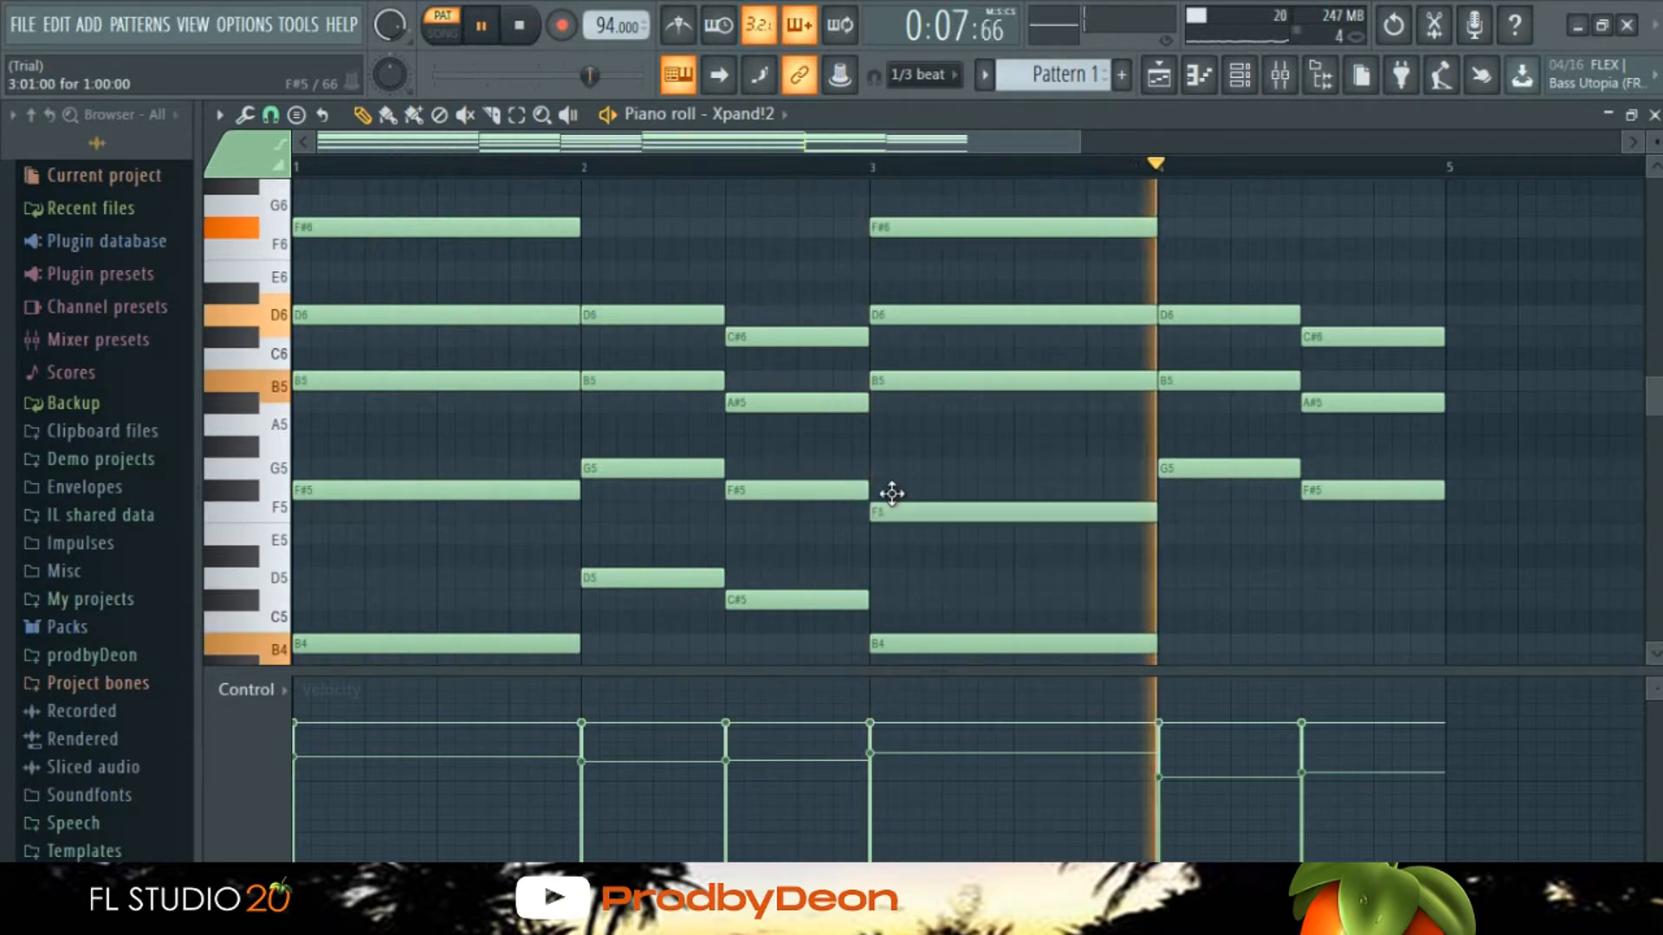
pyautogui.moveTo(892, 510); pyautogui.dragTo(892, 534)
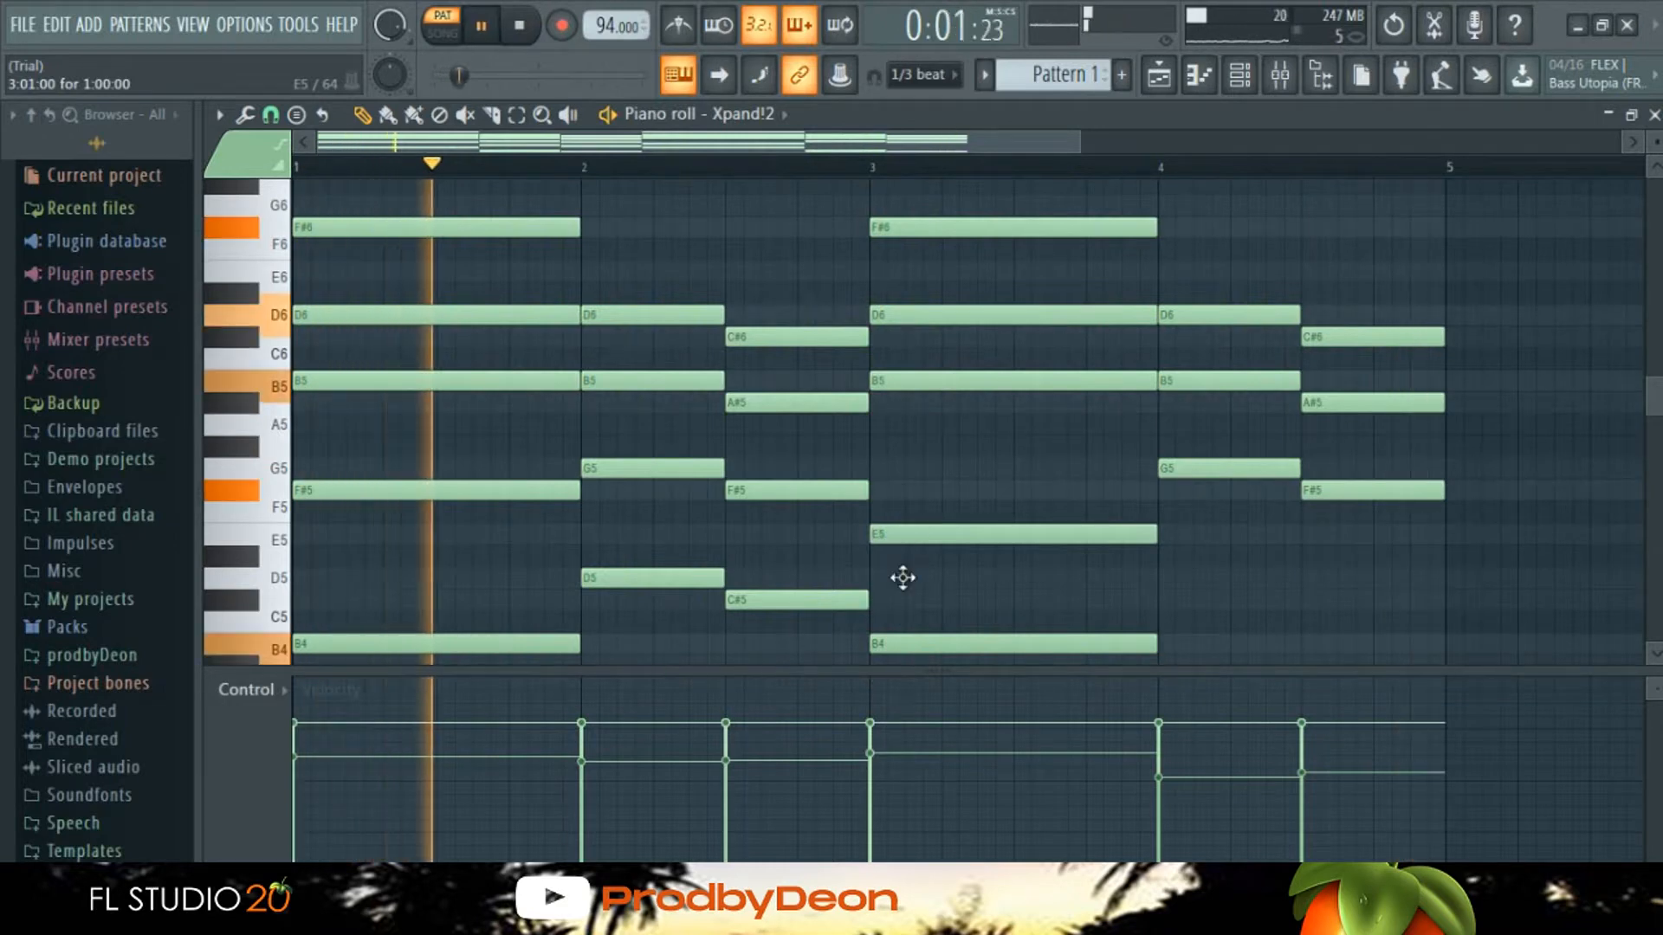
pyautogui.moveTo(902, 578); pyautogui.dragTo(898, 575)
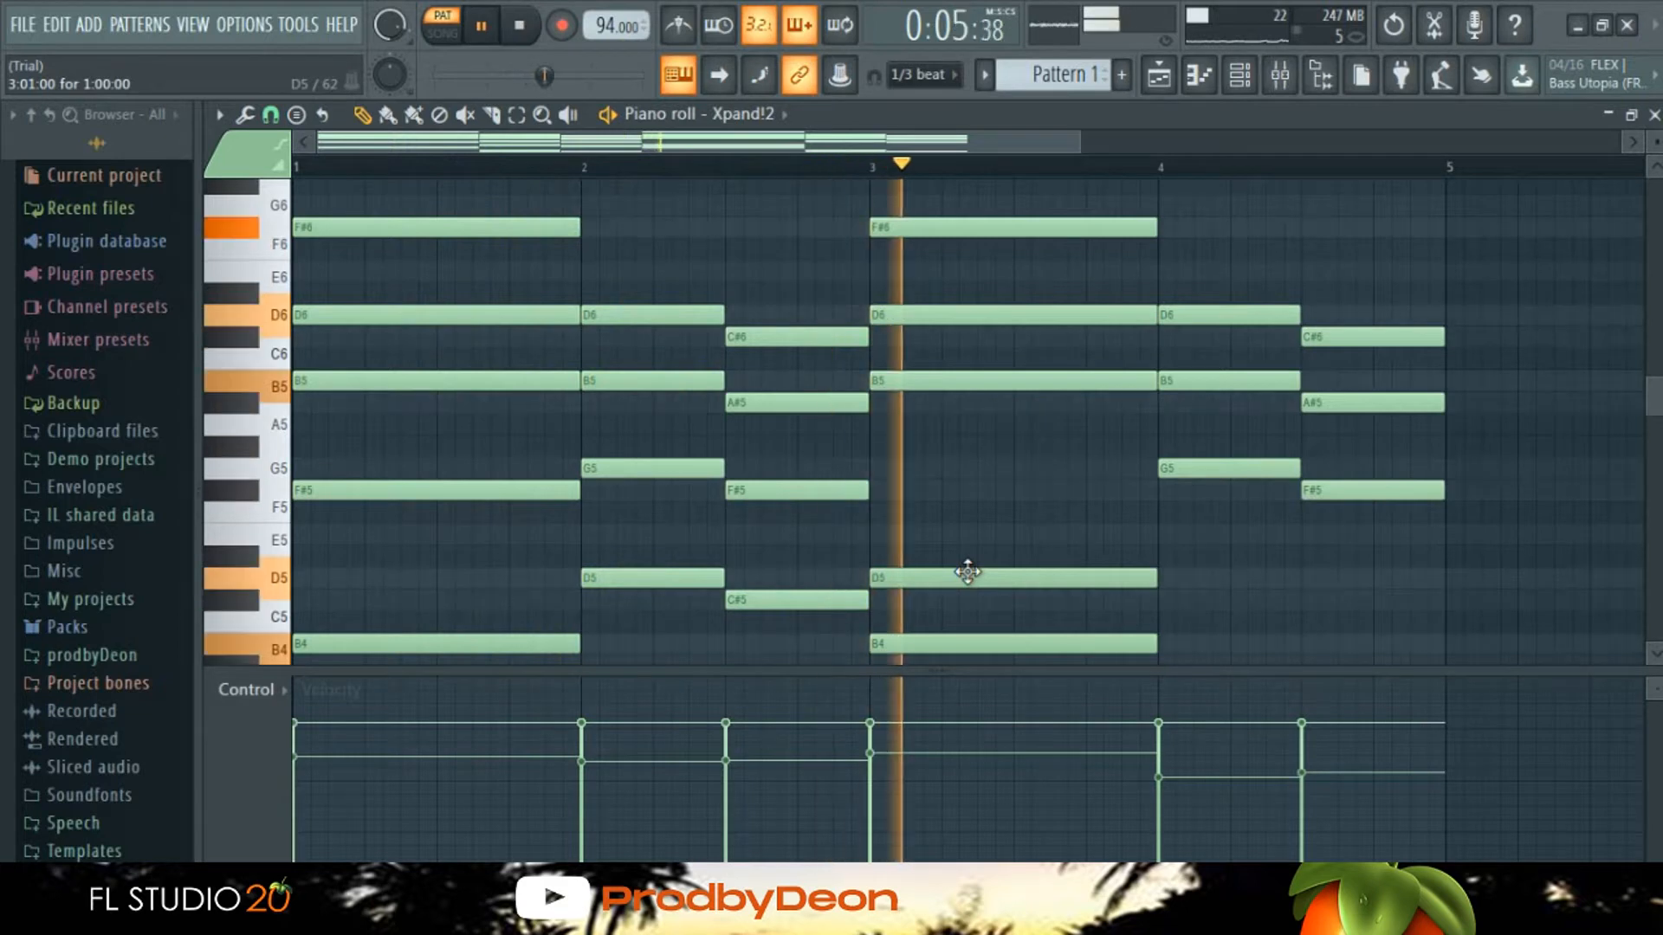
pyautogui.moveTo(964, 583); pyautogui.dragTo(965, 471)
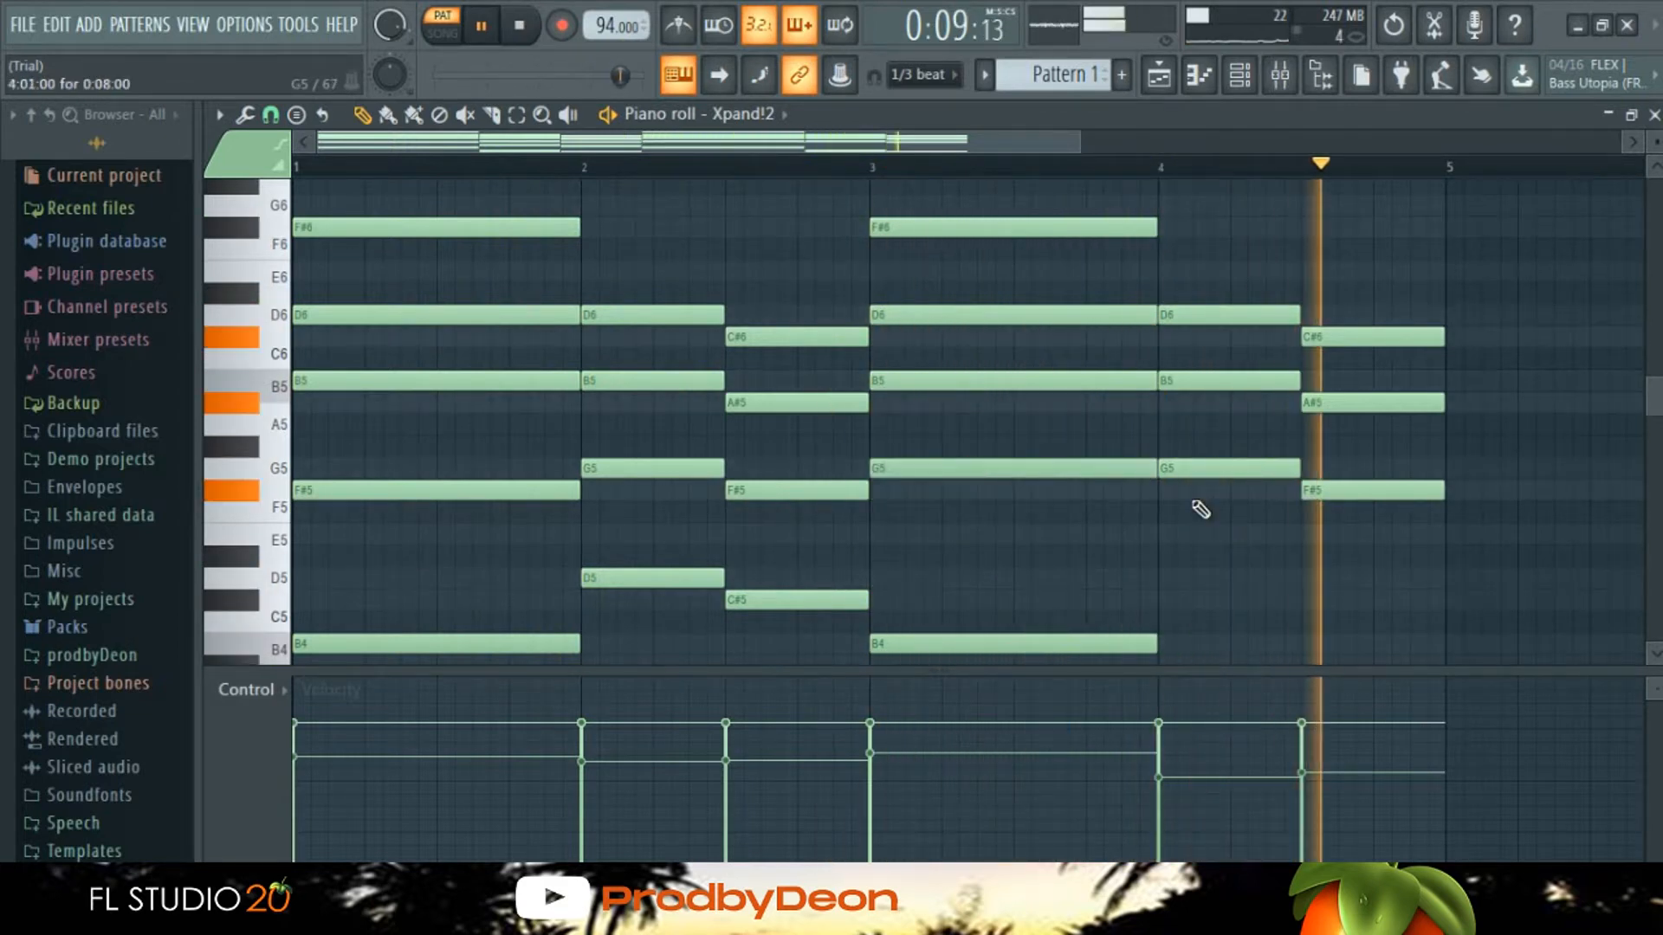
# Step: Add D5 under the first bar 4 chord and C#5 under the second
pyautogui.click(1162, 579)
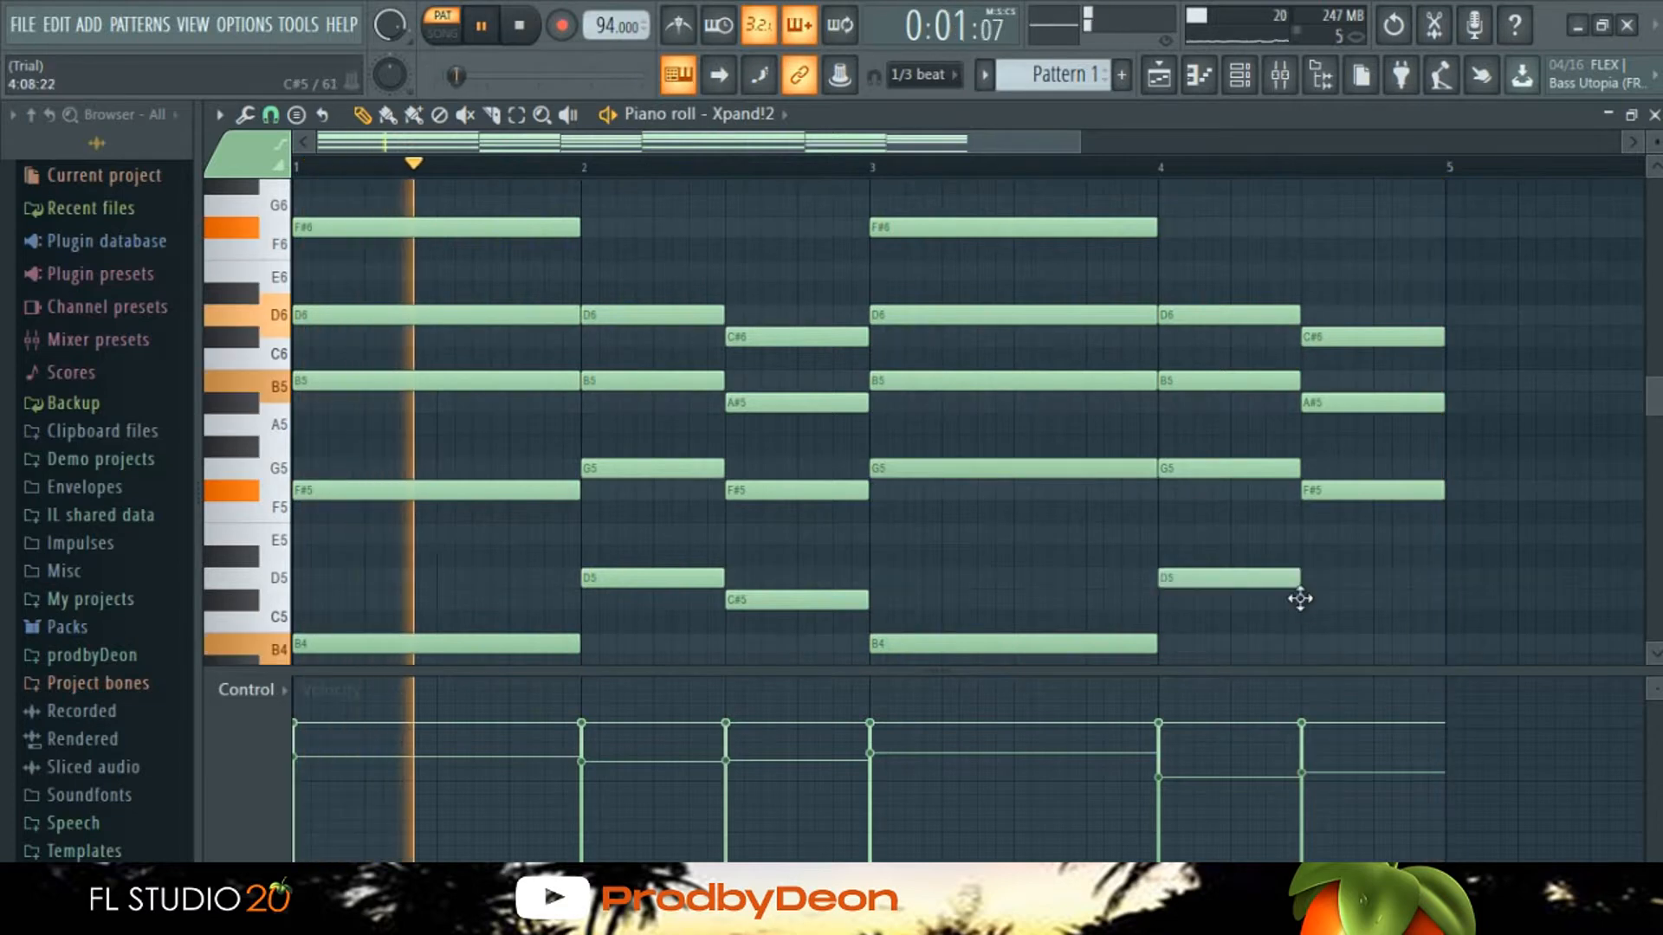
pyautogui.click(1302, 599)
pyautogui.moveTo(1658, 397); pyautogui.dragTo(1655, 352)
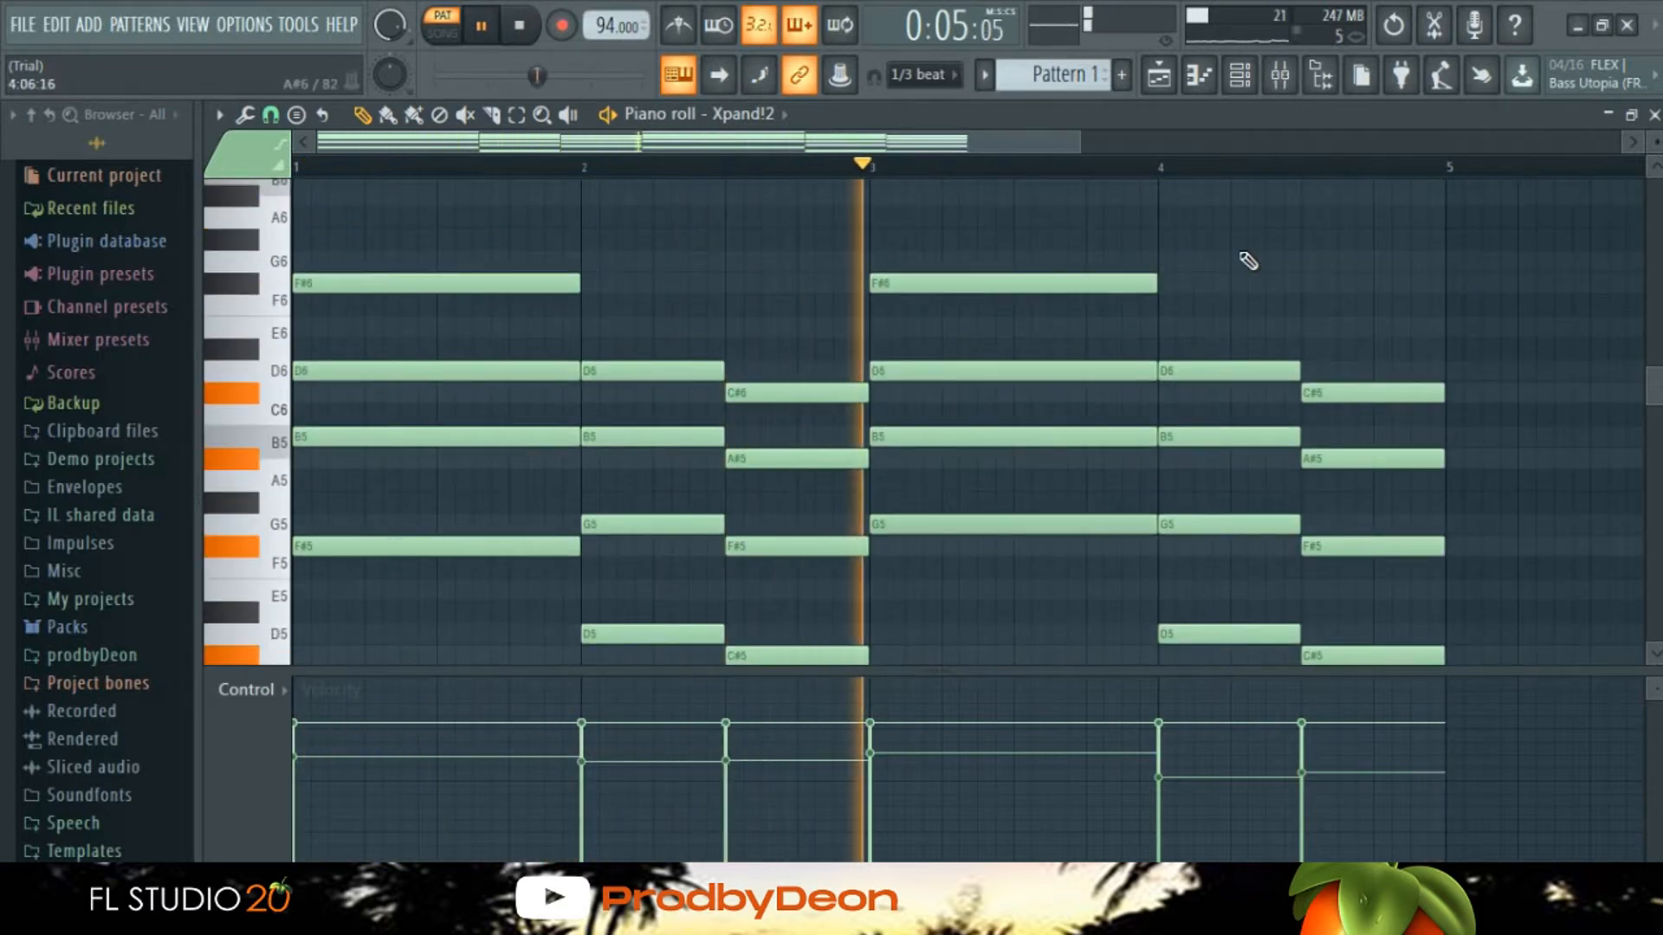
# Step: Lower the added G5 note of the bar 3 chord to F#5 and play the progression
pyautogui.press('space')
pyautogui.scroll(-2, 939, 434)
pyautogui.moveTo(939, 434); pyautogui.dragTo(938, 464)
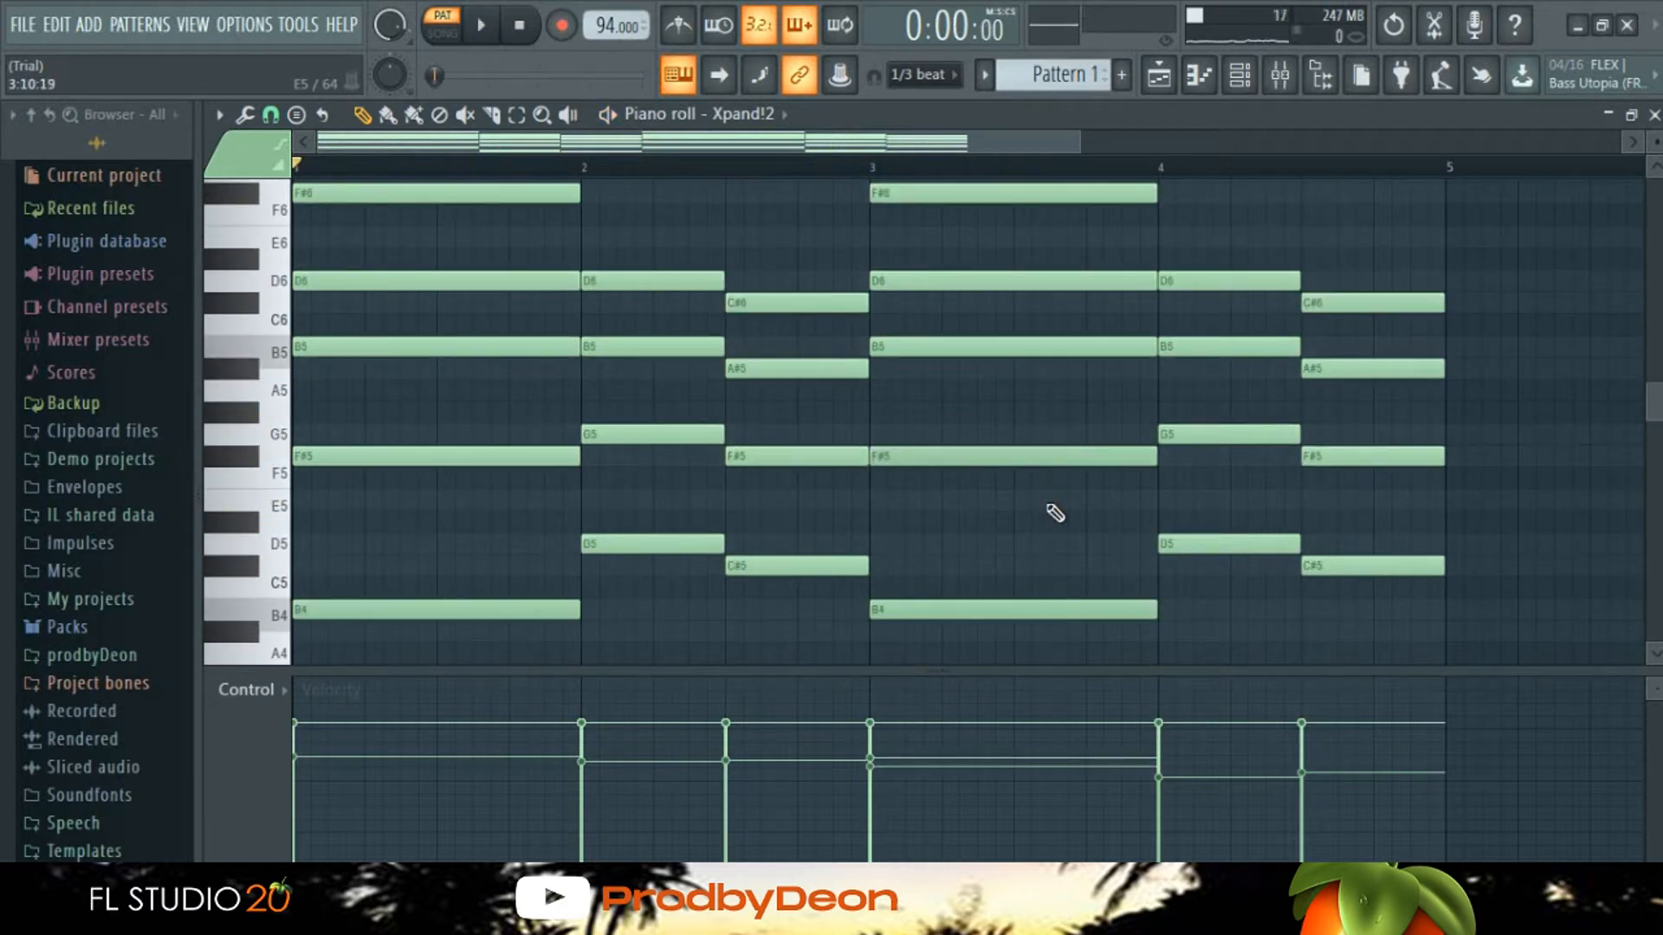
pyautogui.press('space')
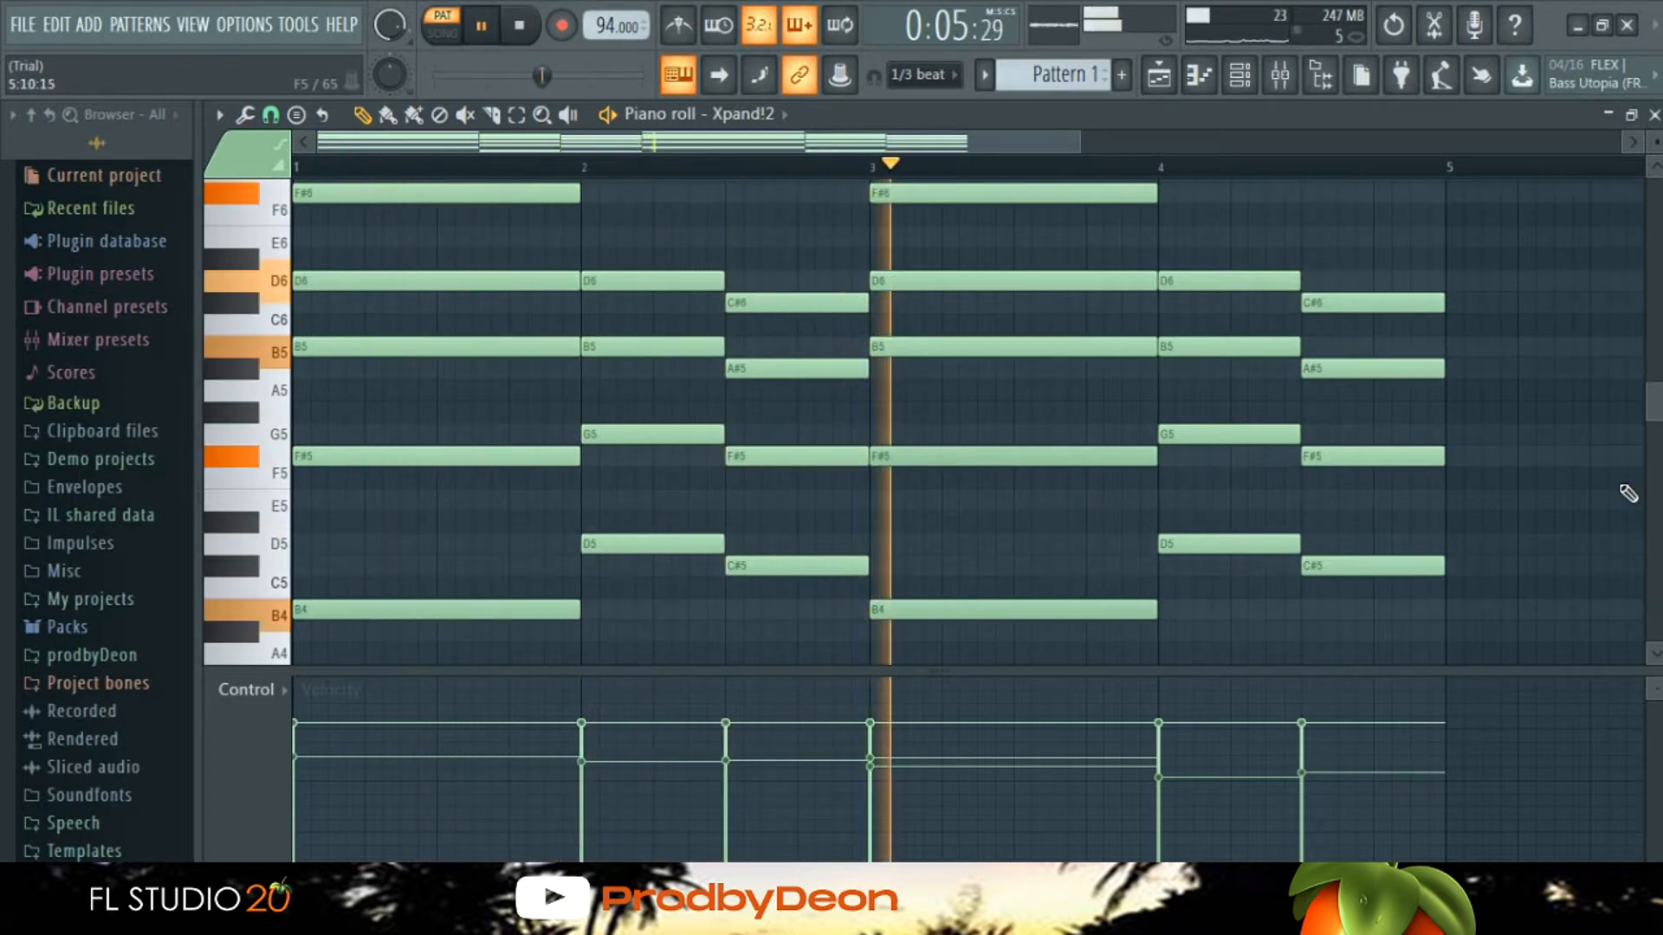
# Step: Stop playback and randomize the velocity levels of the chord notes
pyautogui.press('space')
pyautogui.hotkey('alt', 'r')
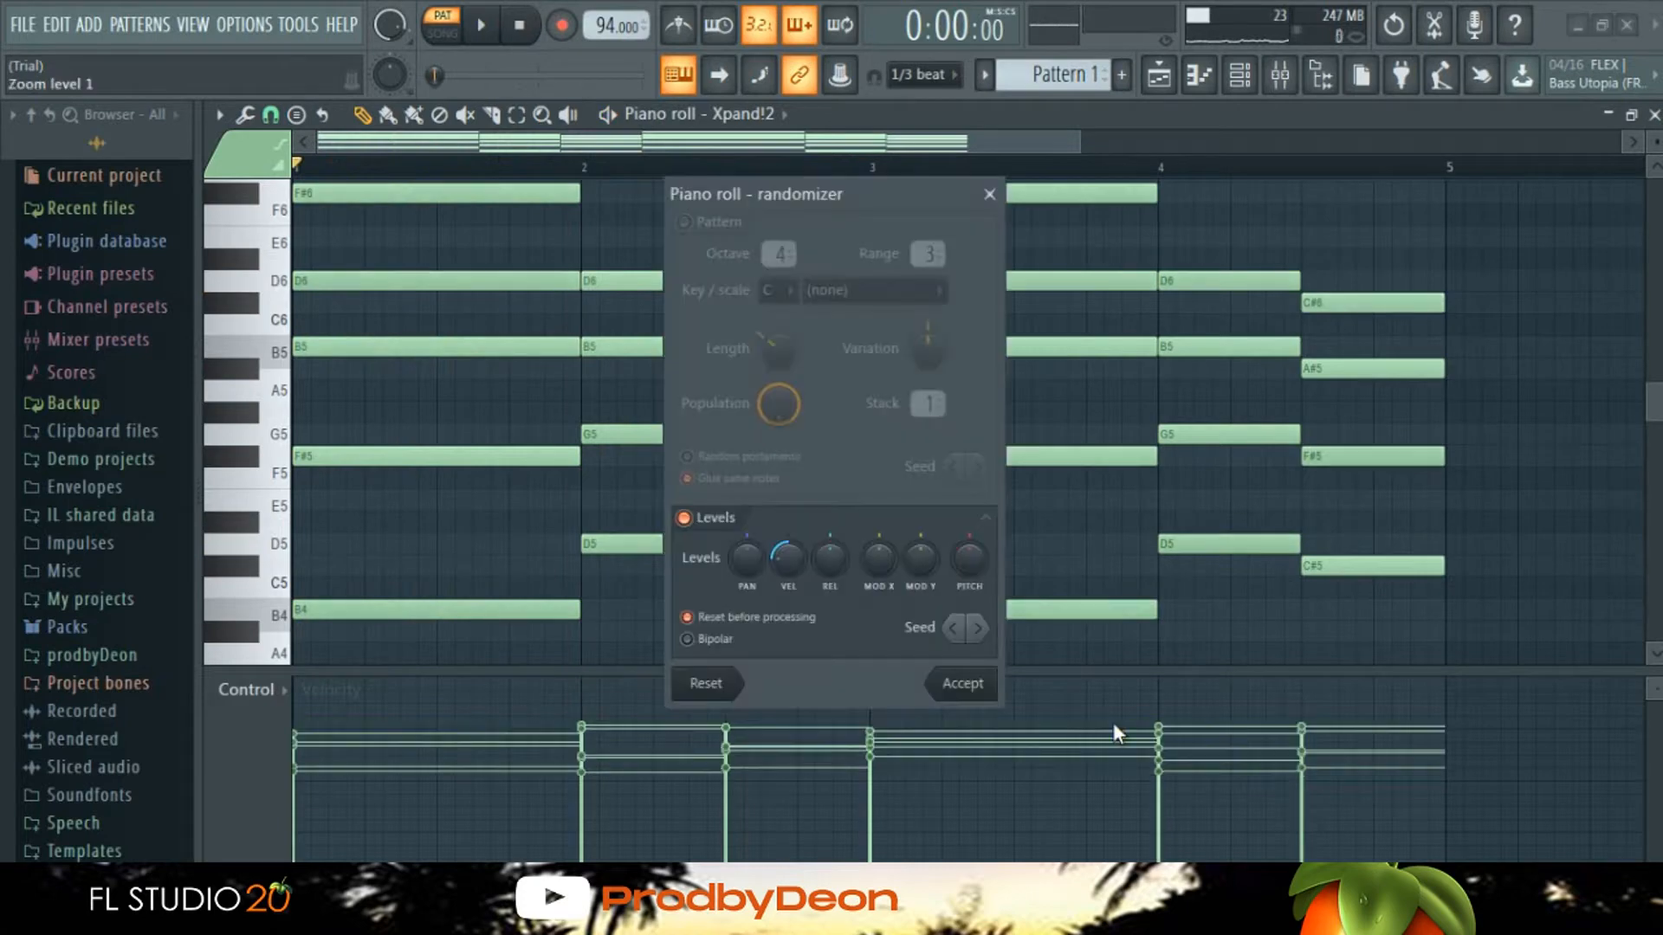
pyautogui.click(963, 684)
# Step: Copy the Xpand!2 channel's notes into the Morphine channel and open Morphine's piano roll
pyautogui.press('F6')
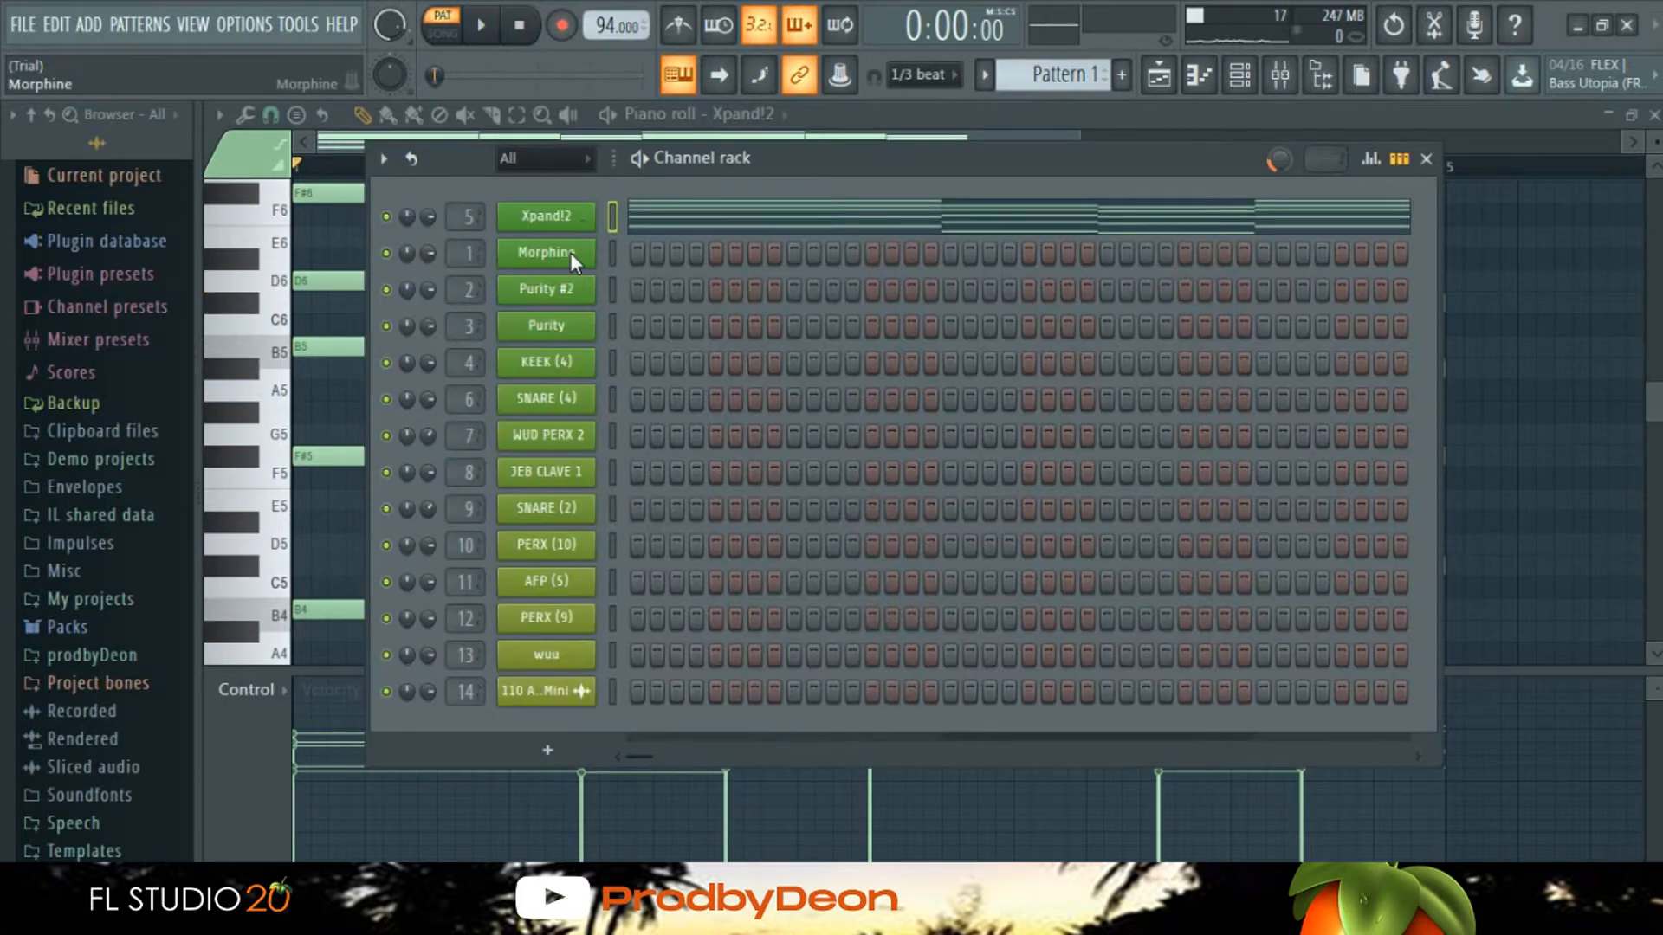
pyautogui.click(570, 252)
pyautogui.click(1386, 105)
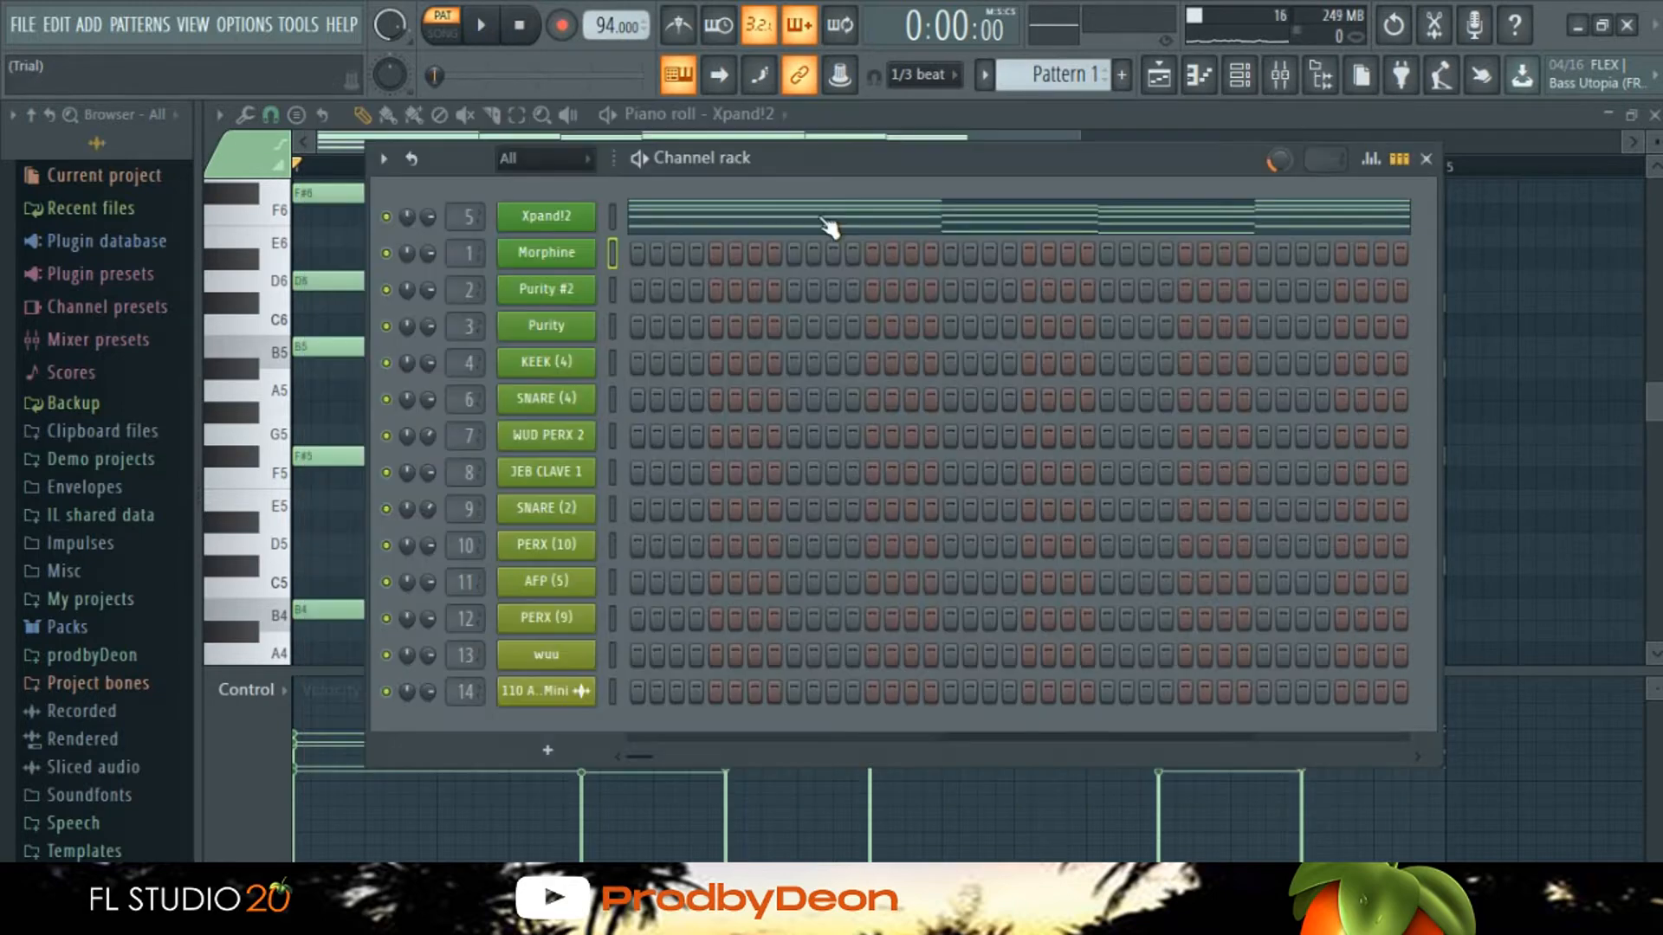
pyautogui.rightClick(570, 224)
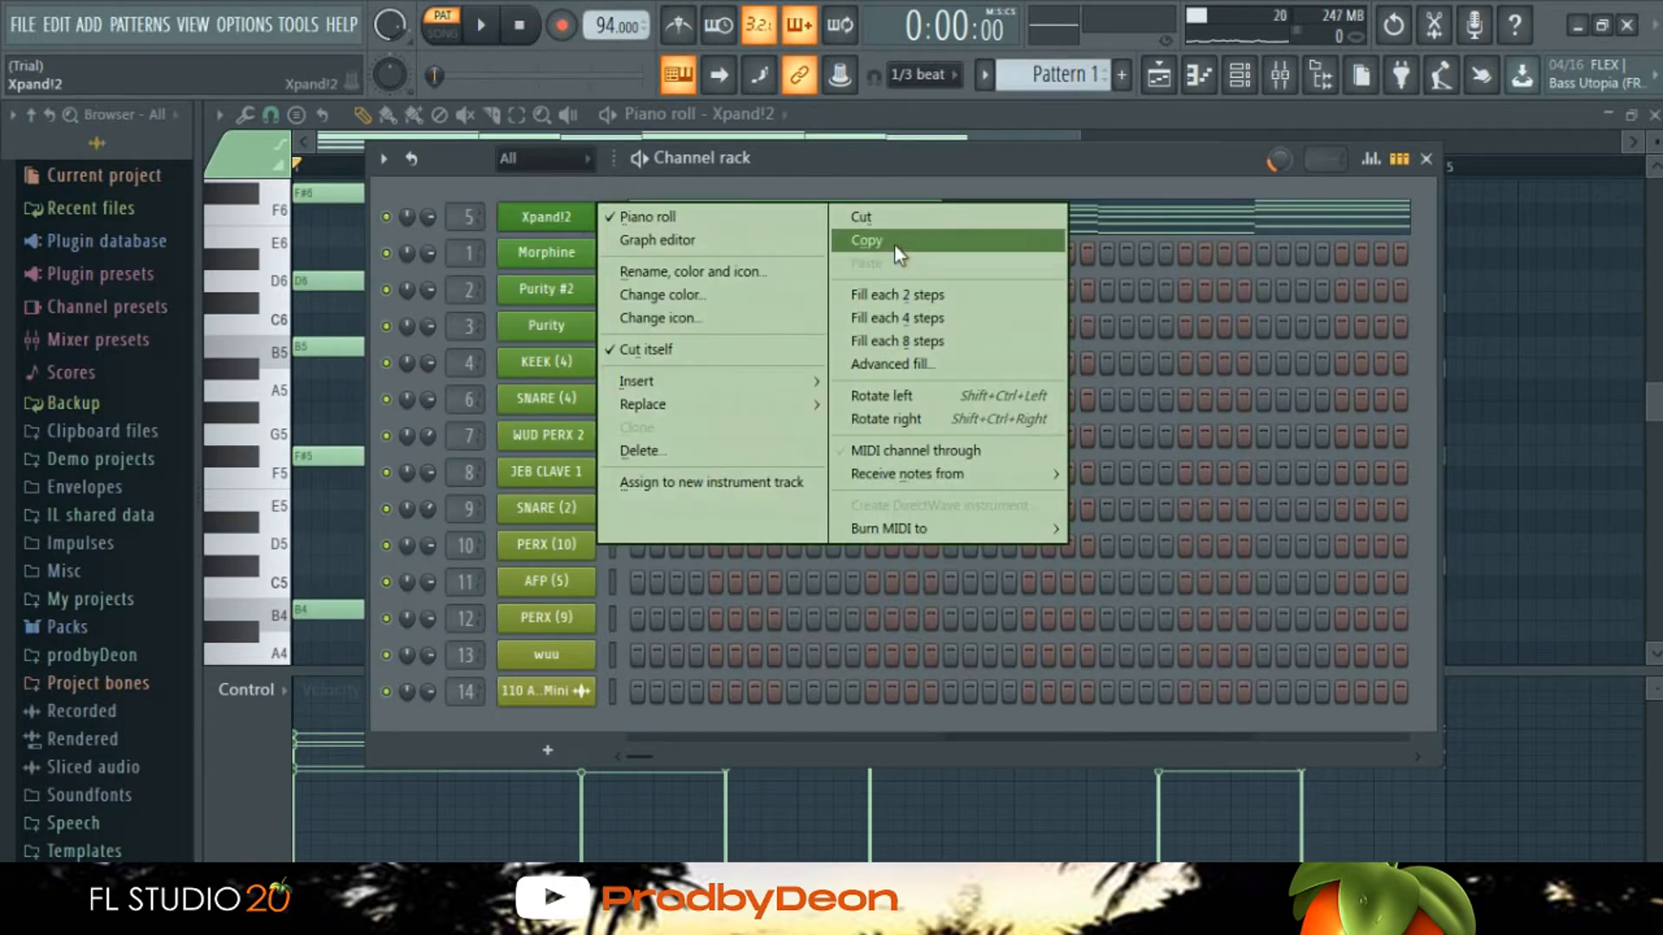
pyautogui.click(896, 246)
pyautogui.rightClick(580, 252)
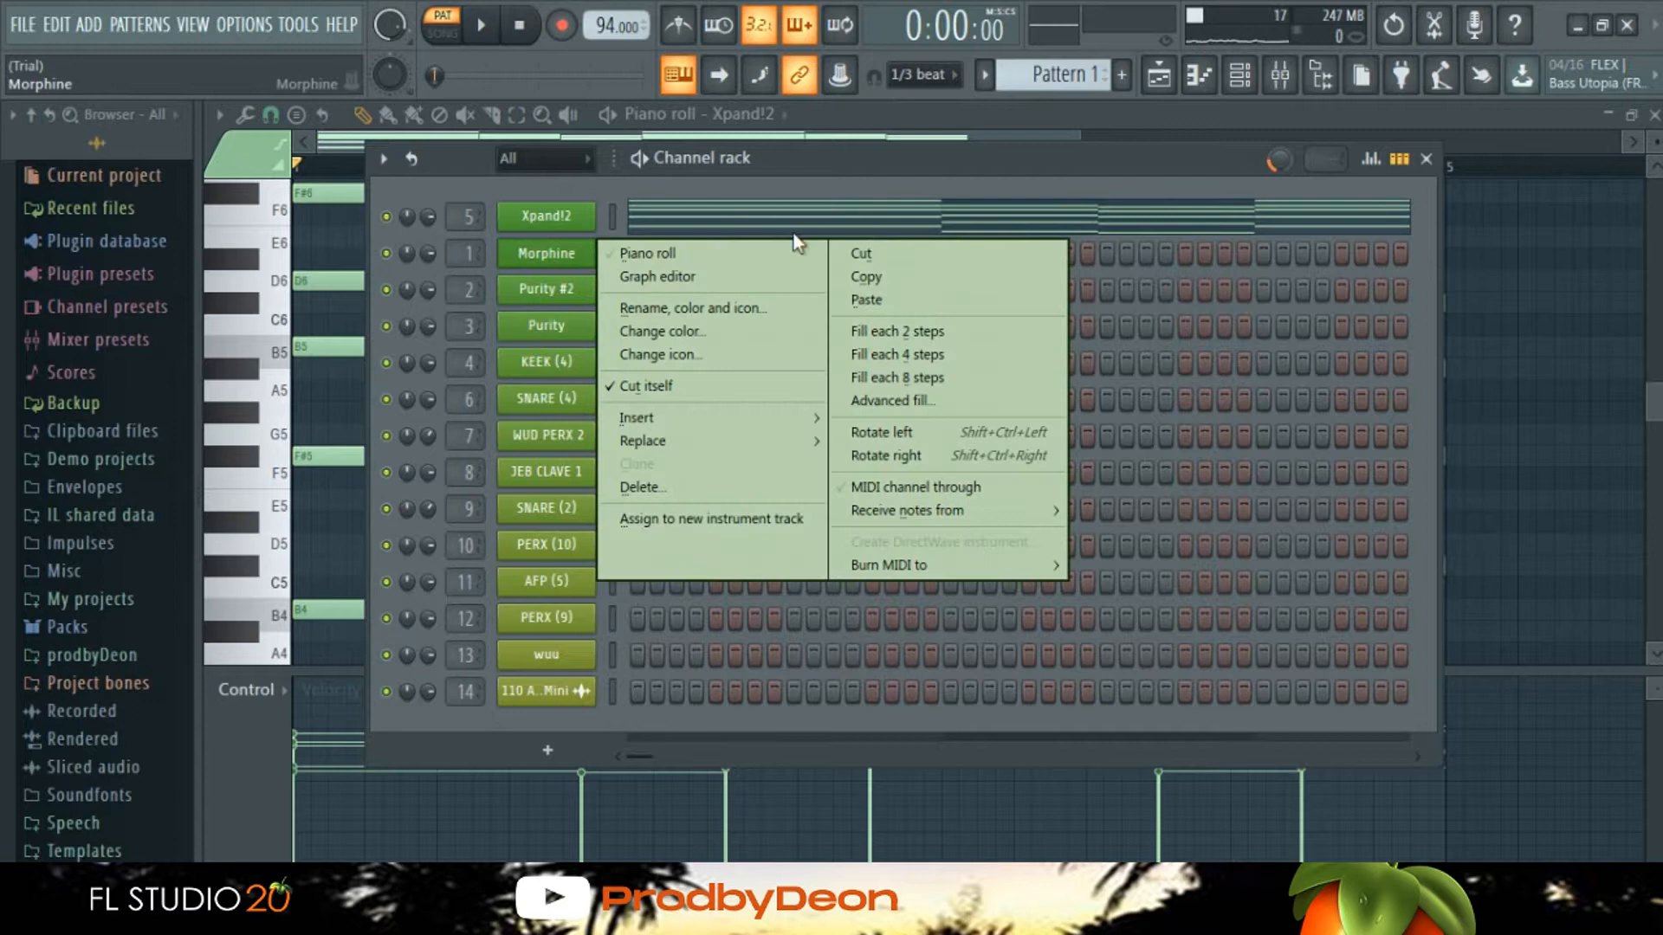
pyautogui.click(909, 300)
pyautogui.press('F7')
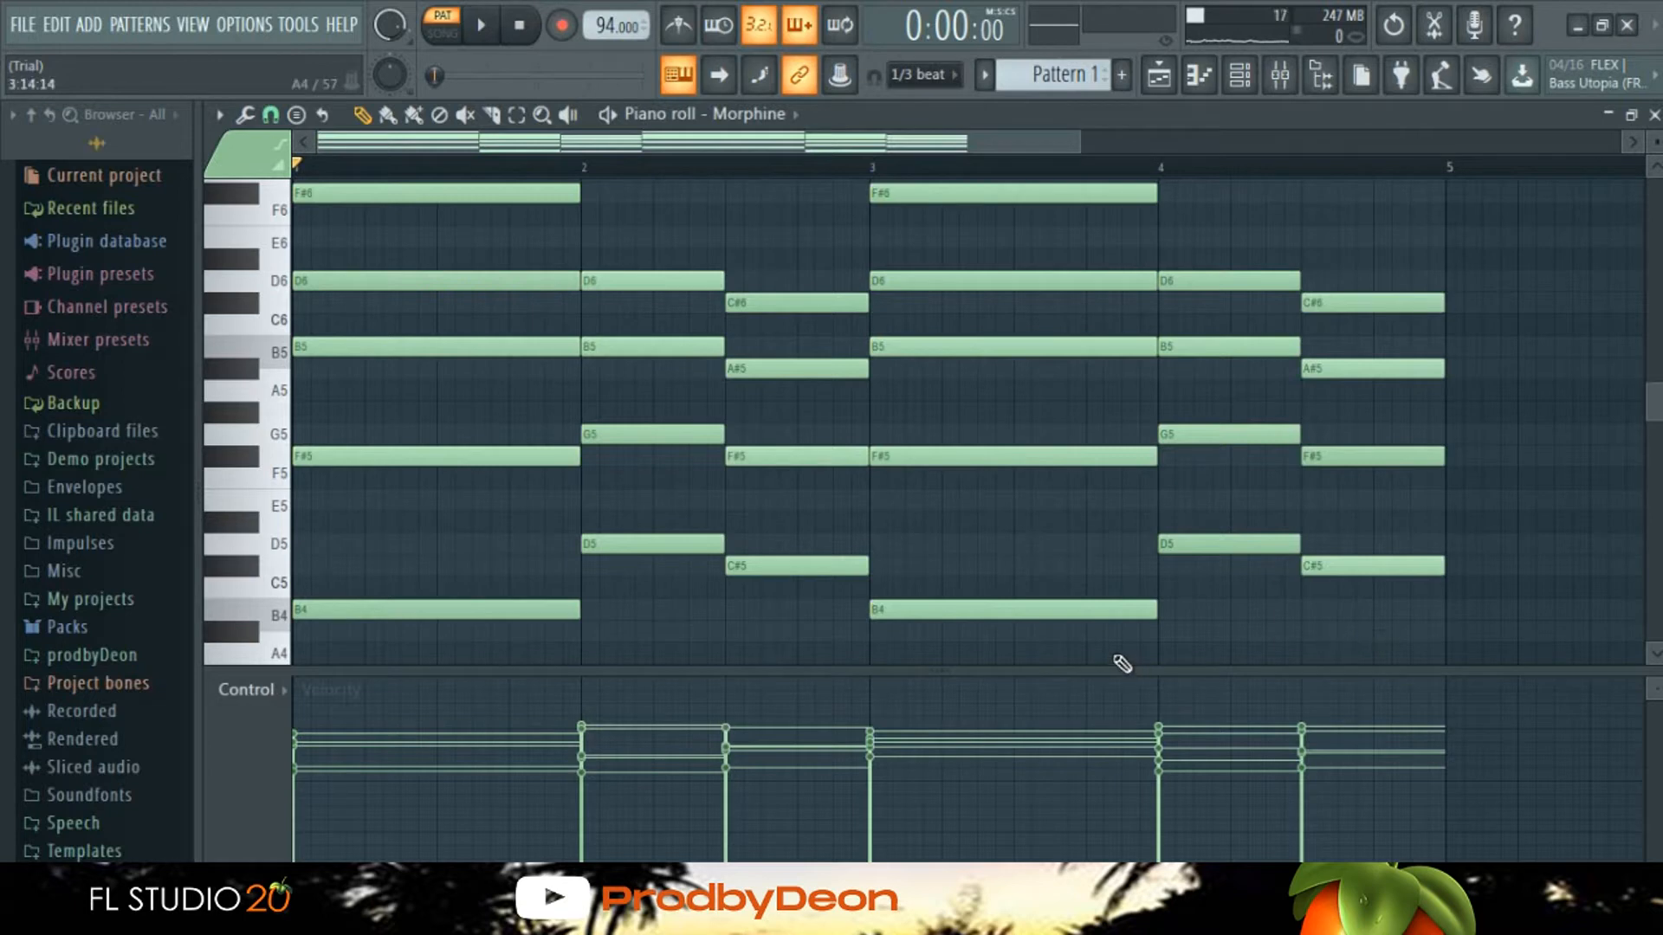
# Step: Shorten the bar 1 and bar 3 chords to half a bar, and shift all chords from B4 upward one beat later
pyautogui.moveTo(1111, 656); pyautogui.dragTo(1012, 201)
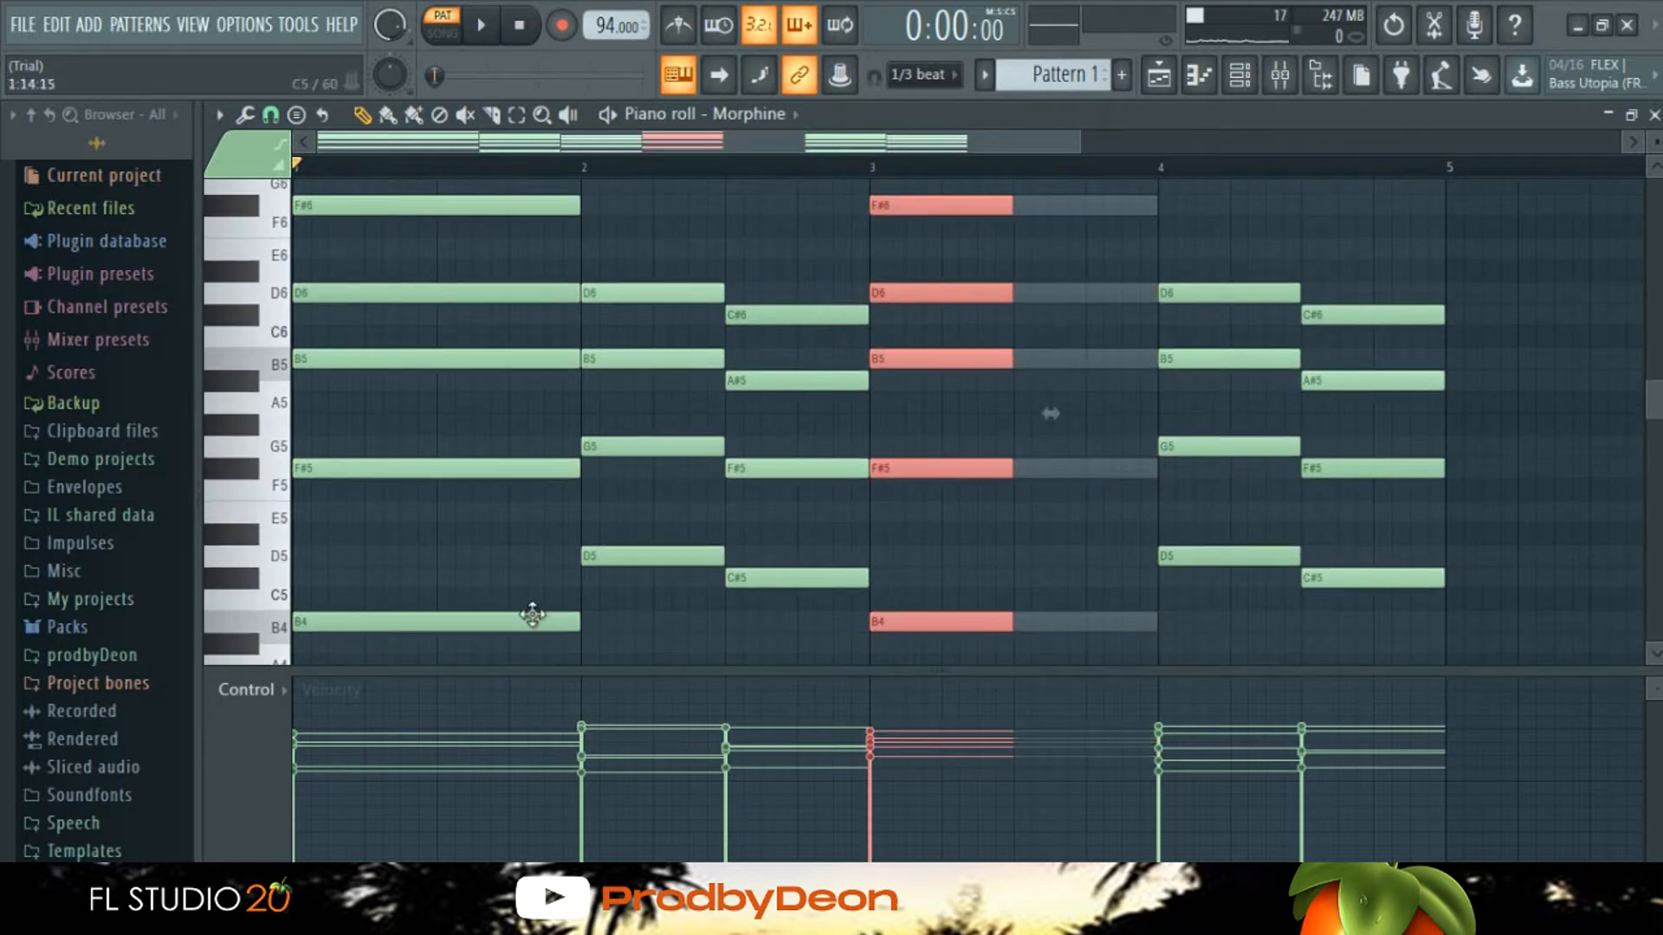
pyautogui.moveTo(530, 648); pyautogui.dragTo(429, 211)
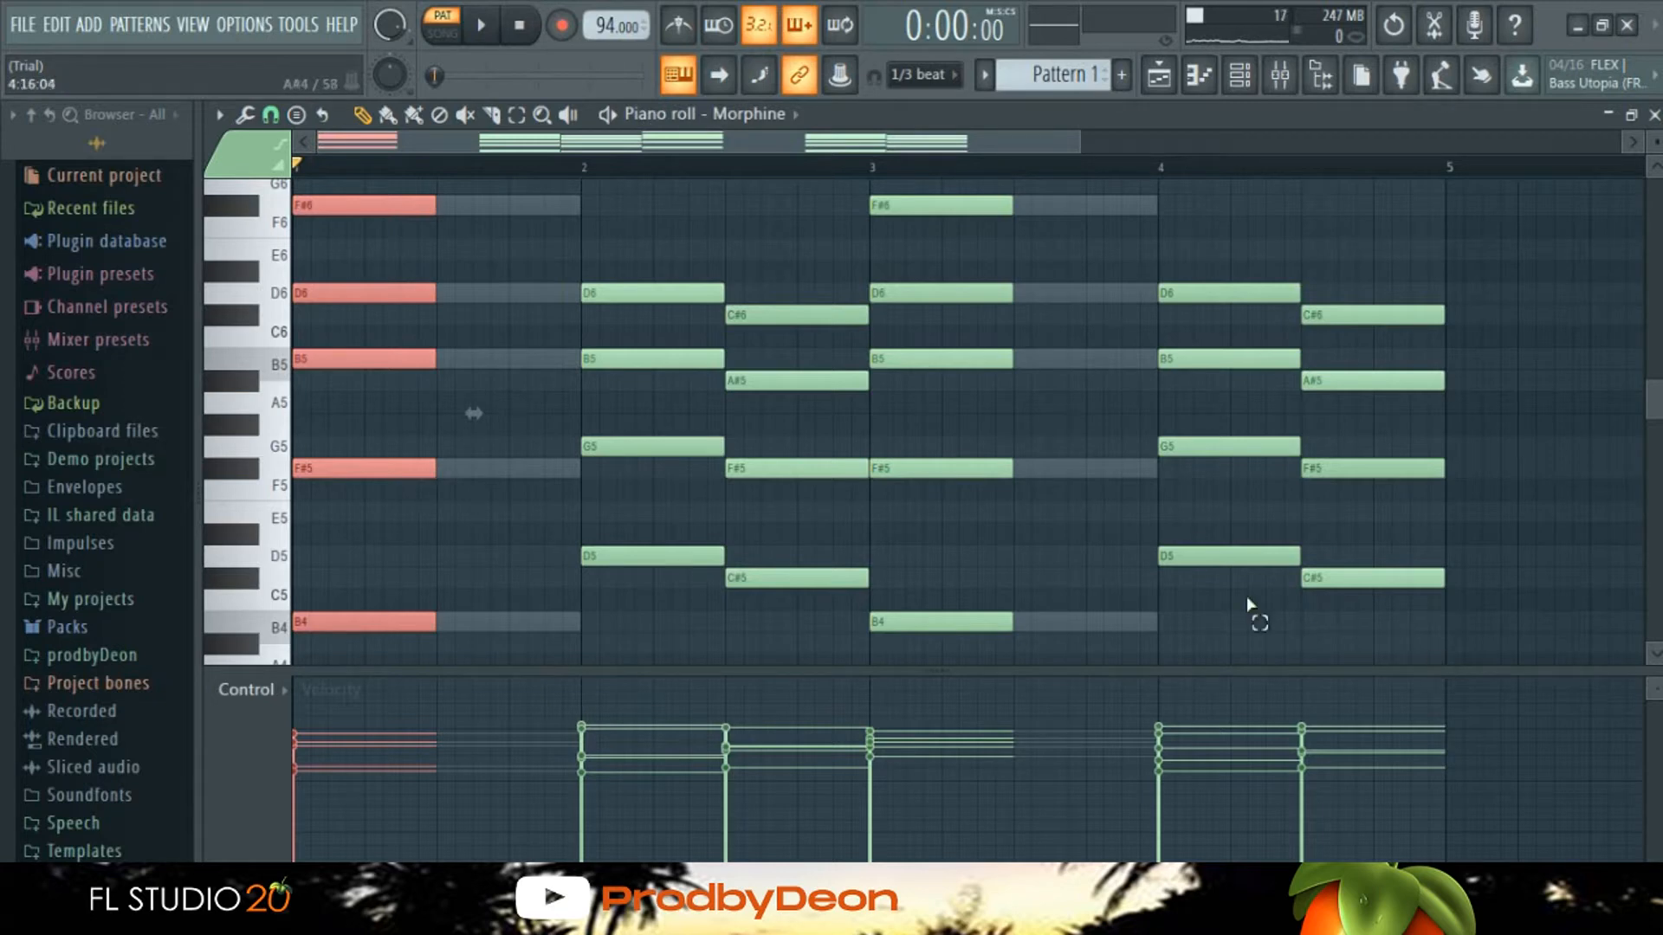
pyautogui.moveTo(1391, 650); pyautogui.dragTo(399, 260)
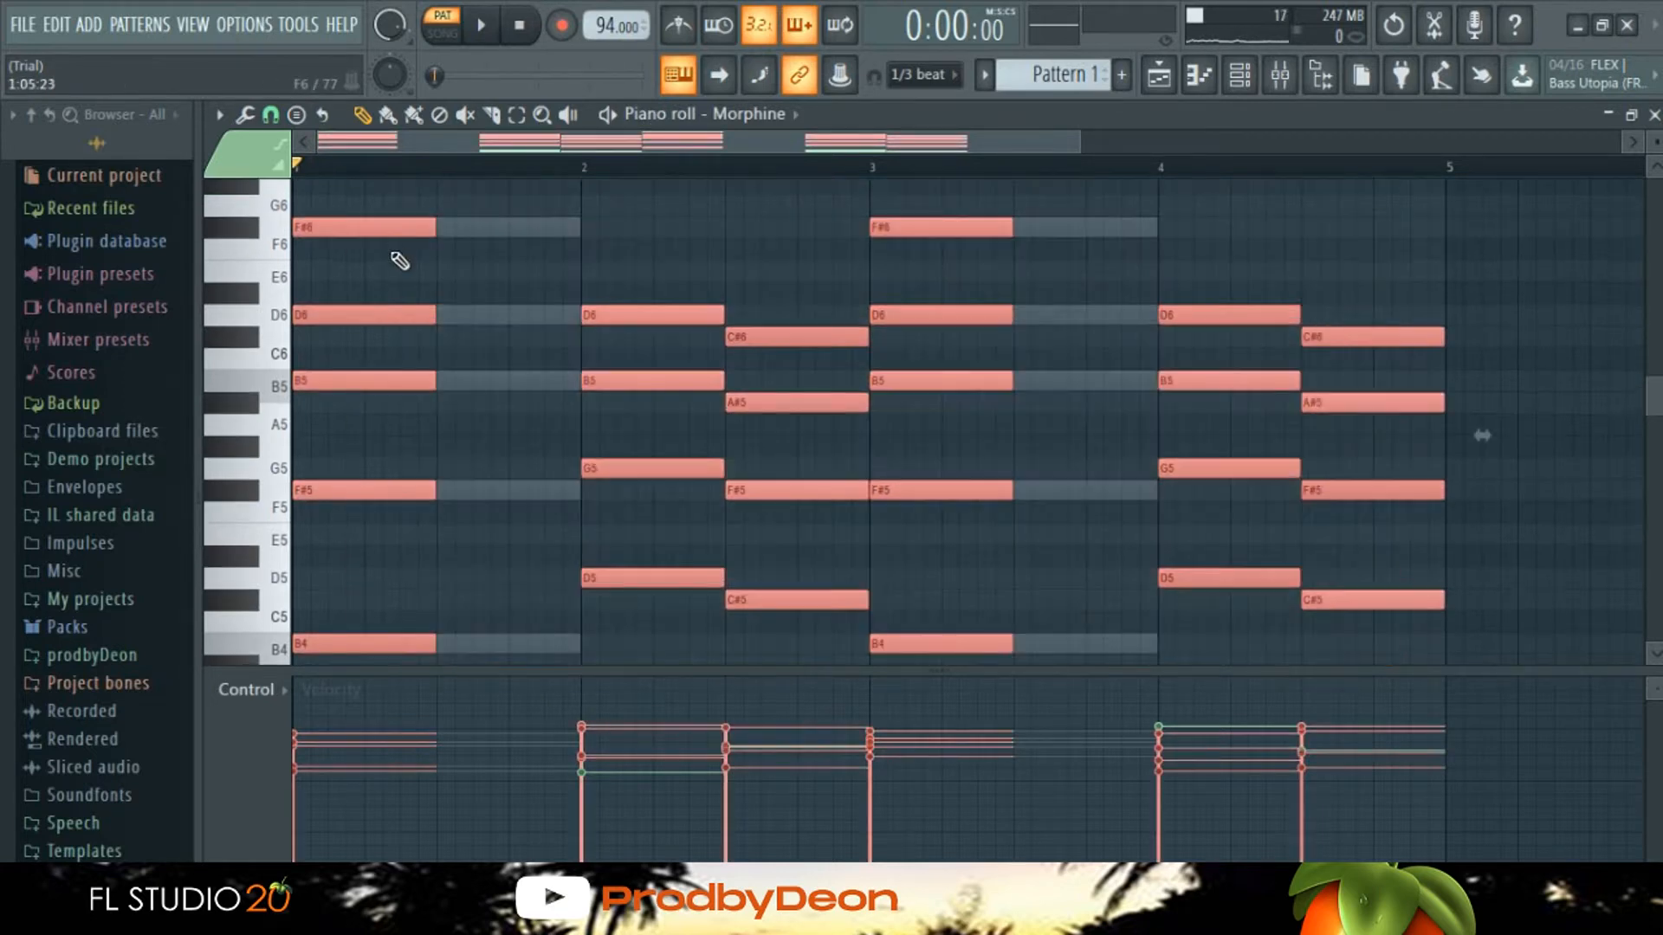
pyautogui.hotkey('shift', 'Right')
pyautogui.hotkey('shift', 'Right')
pyautogui.hotkey('shift', 'Right')
pyautogui.hotkey('shift', 'Right')
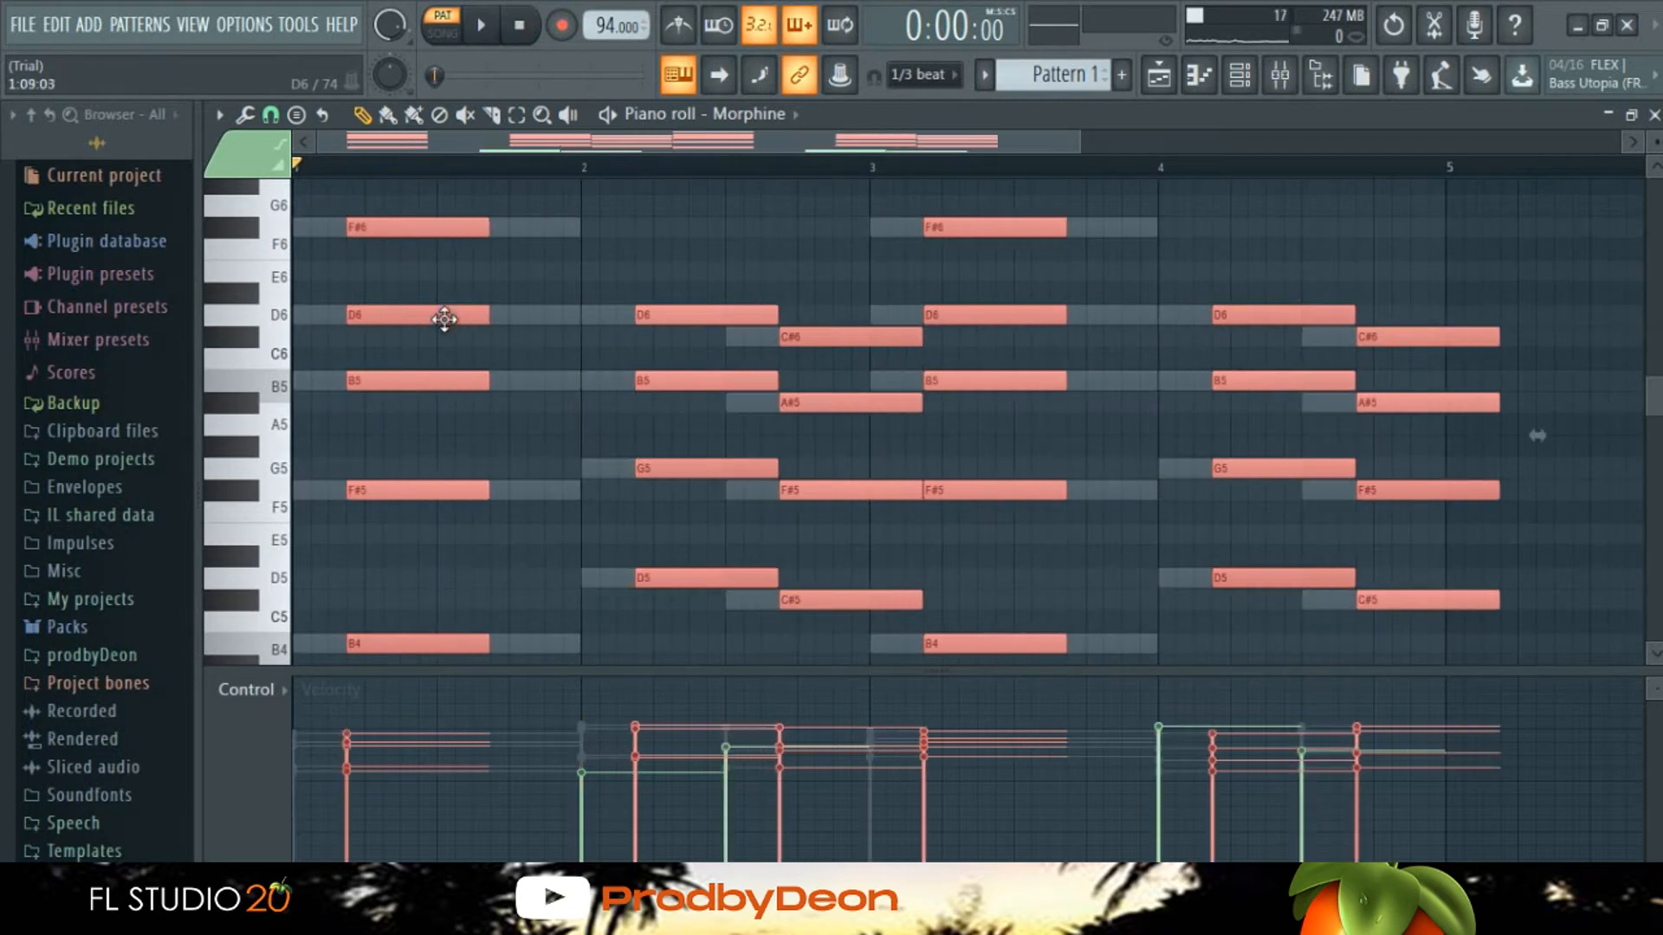
pyautogui.press('space')
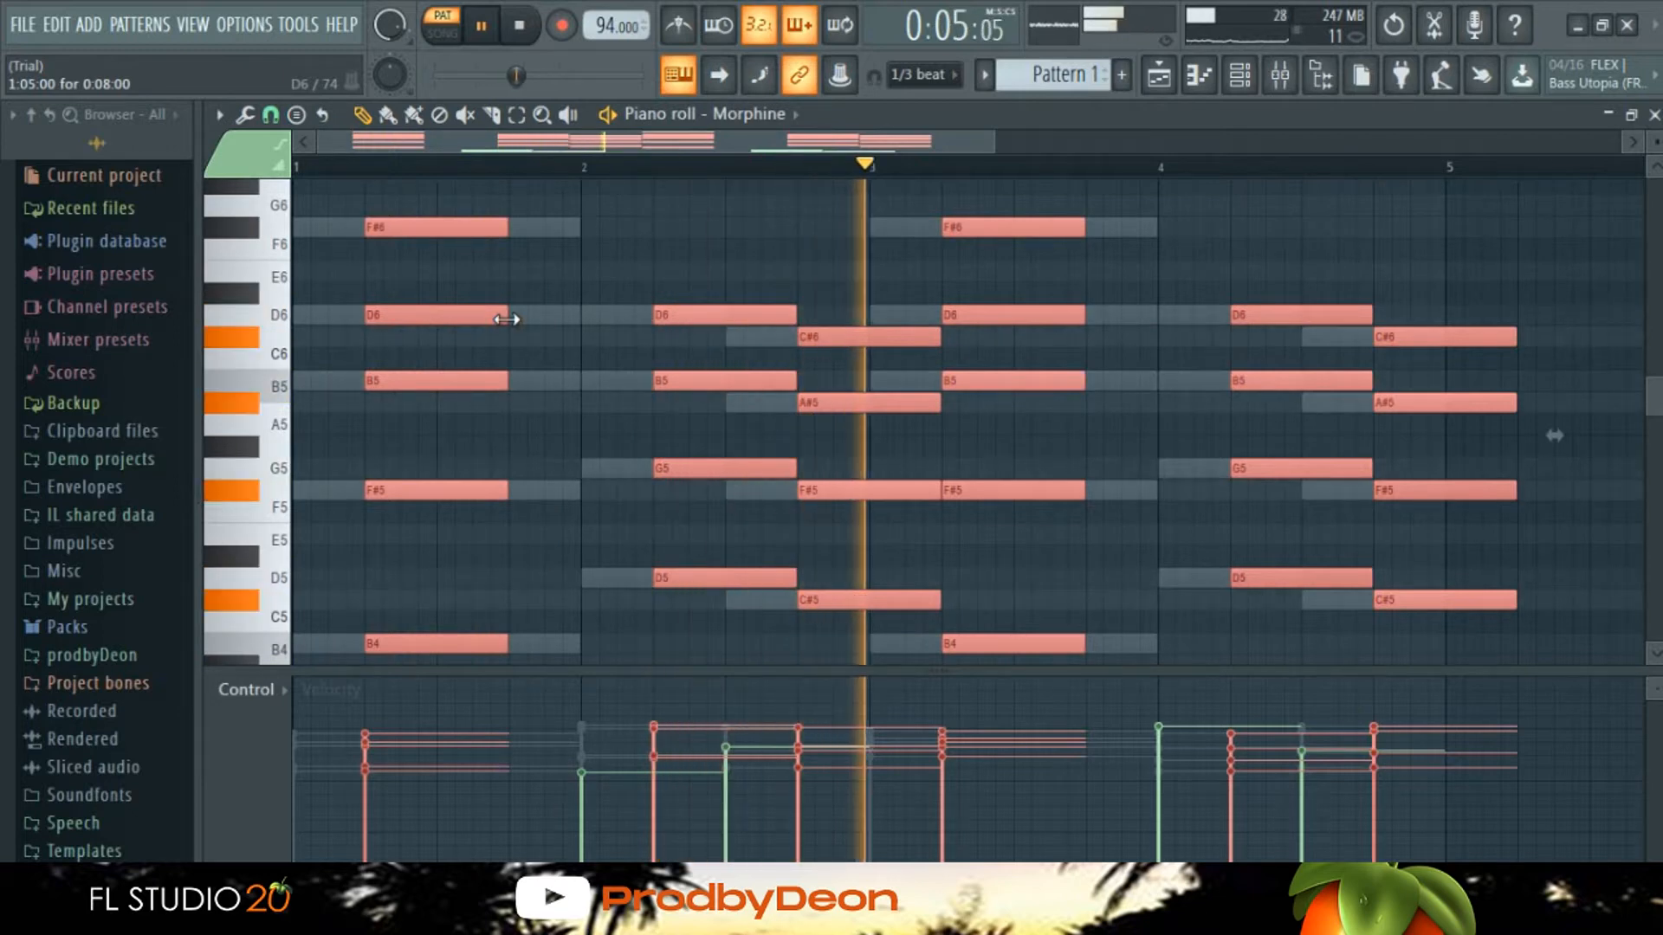
# Step: Shorten the selected chords to one beat, move them another beat later and listen to the rhythm
pyautogui.moveTo(452, 313); pyautogui.dragTo(434, 313)
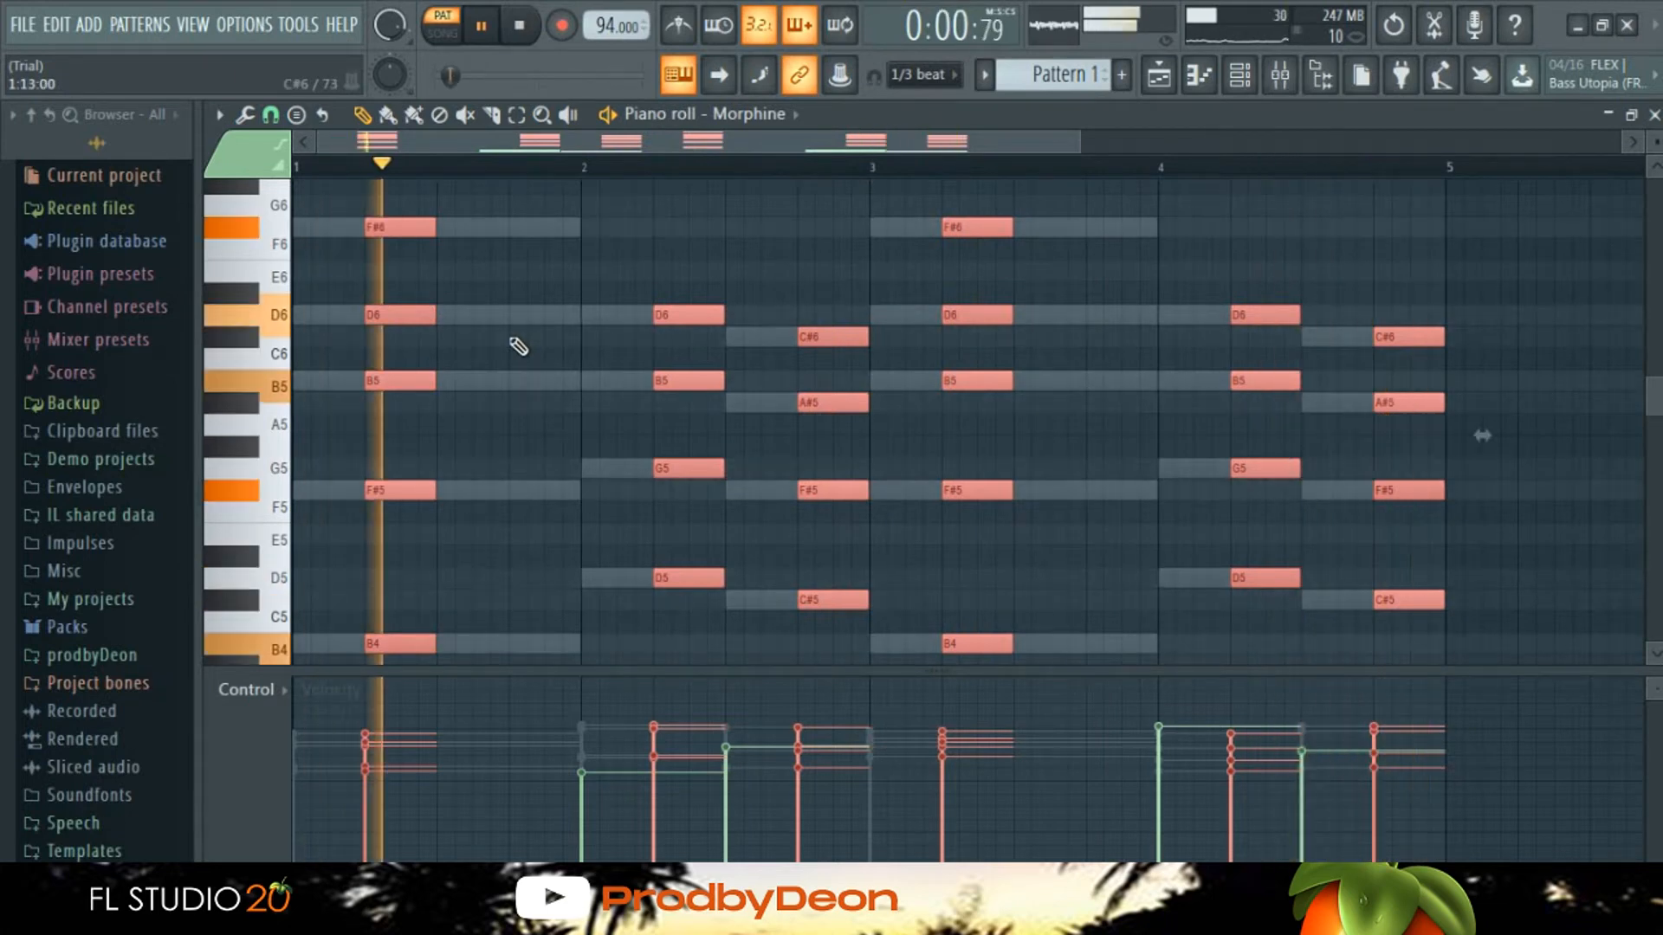
pyautogui.moveTo(407, 381); pyautogui.dragTo(483, 383)
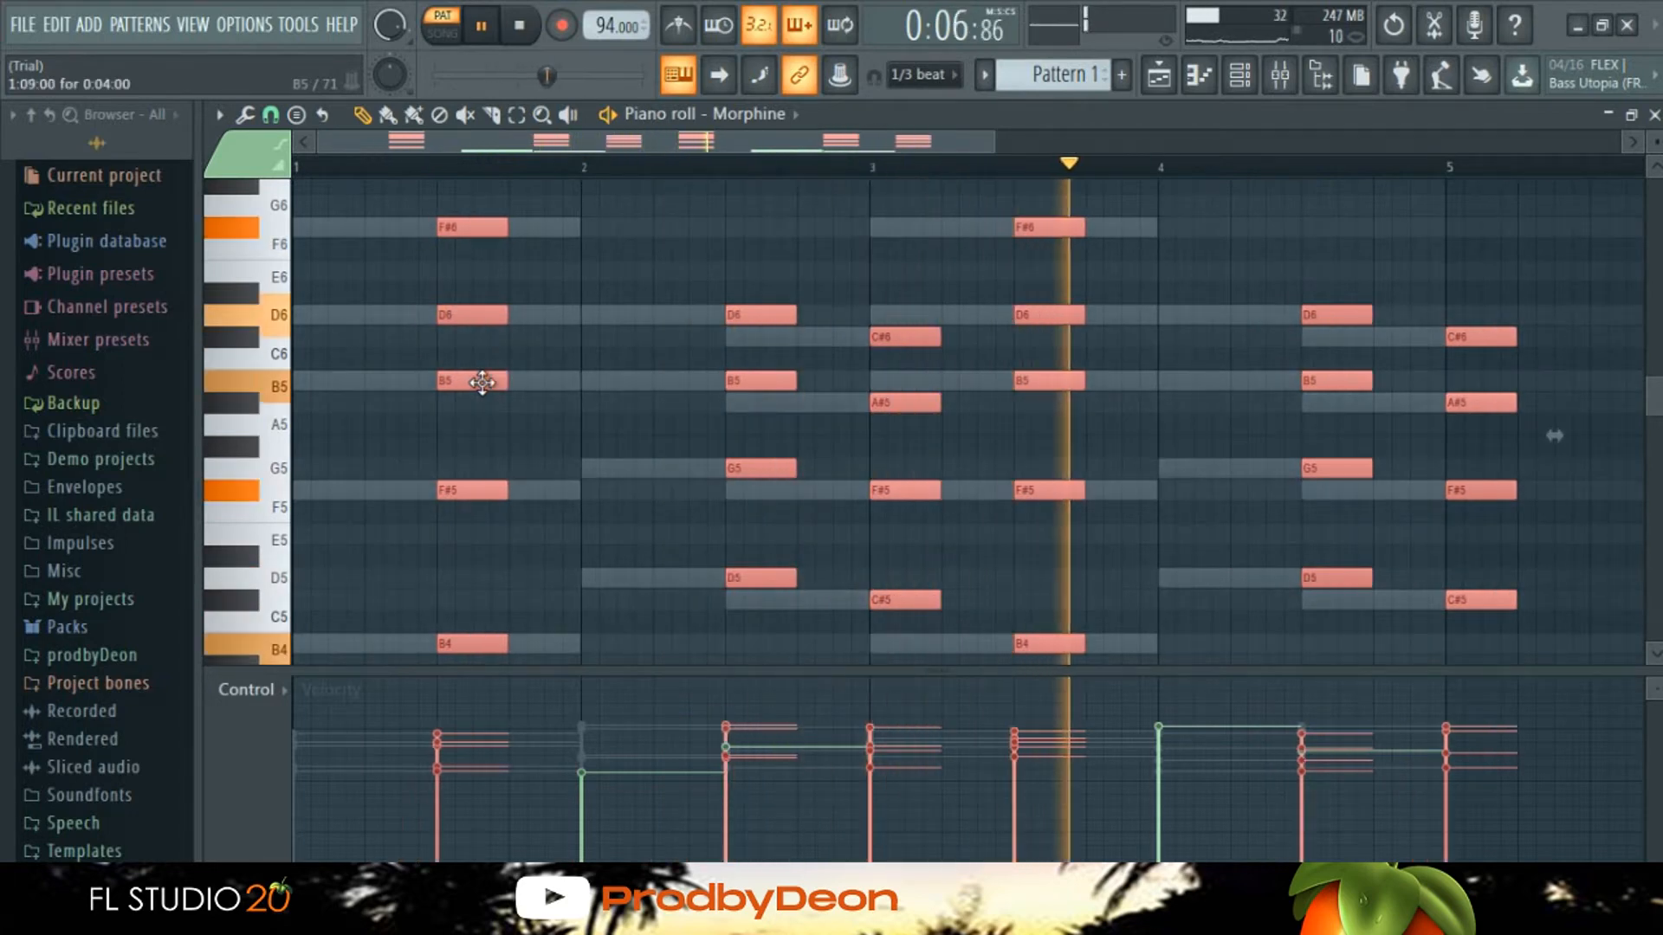
pyautogui.press('space')
pyautogui.press('space')
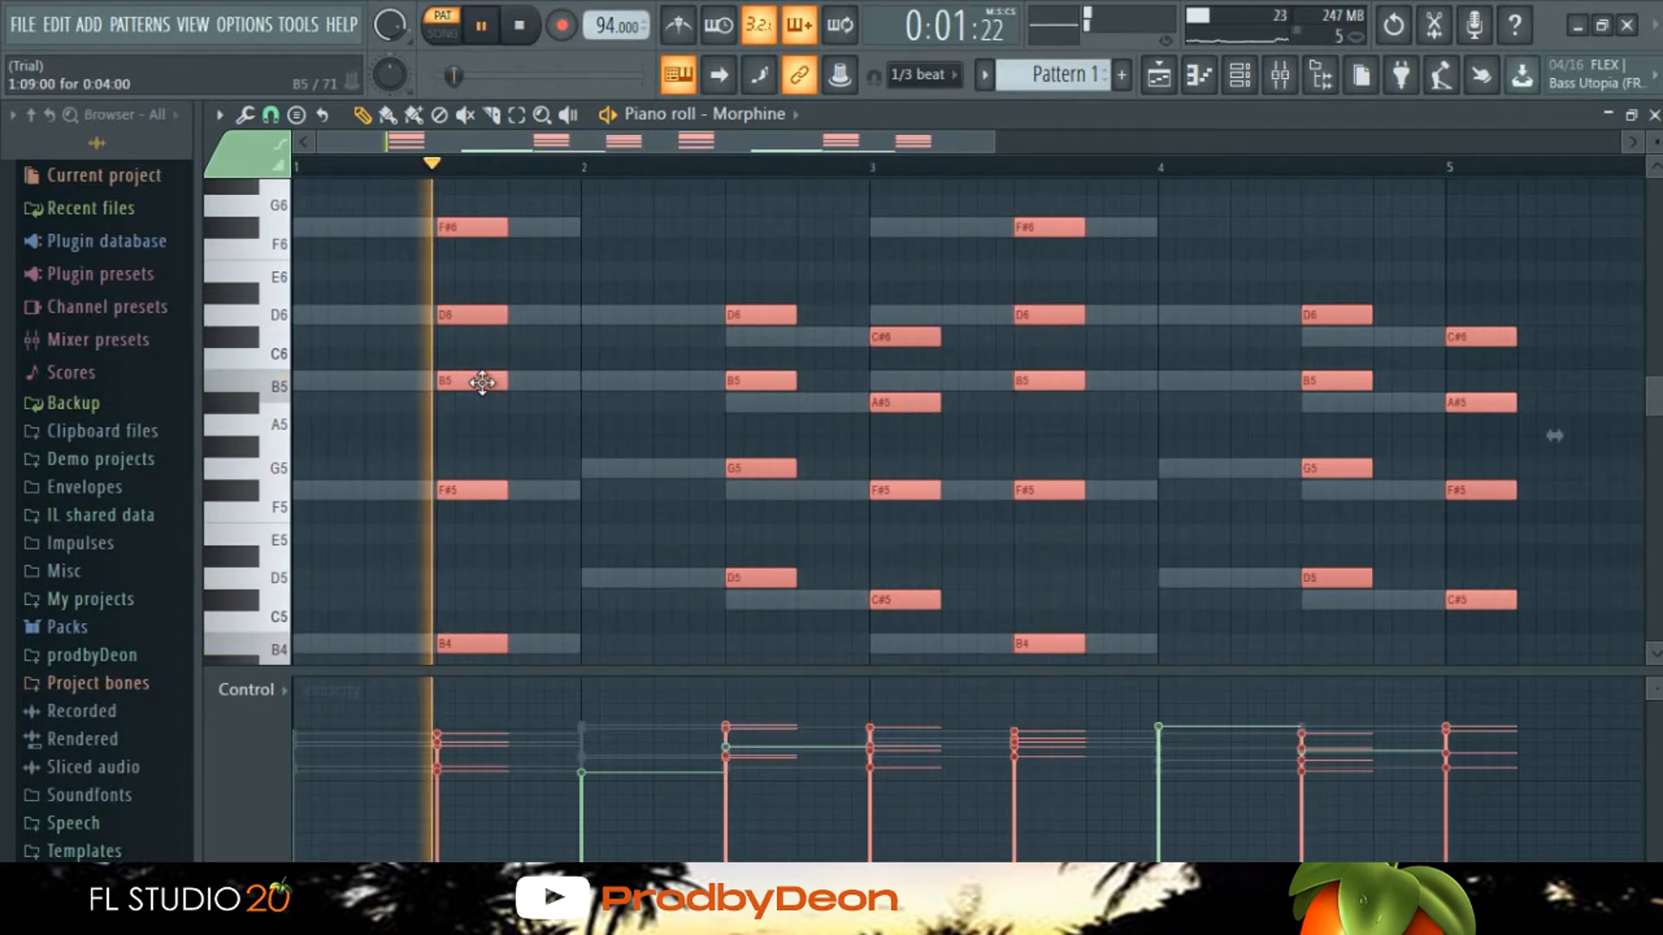
pyautogui.press('space')
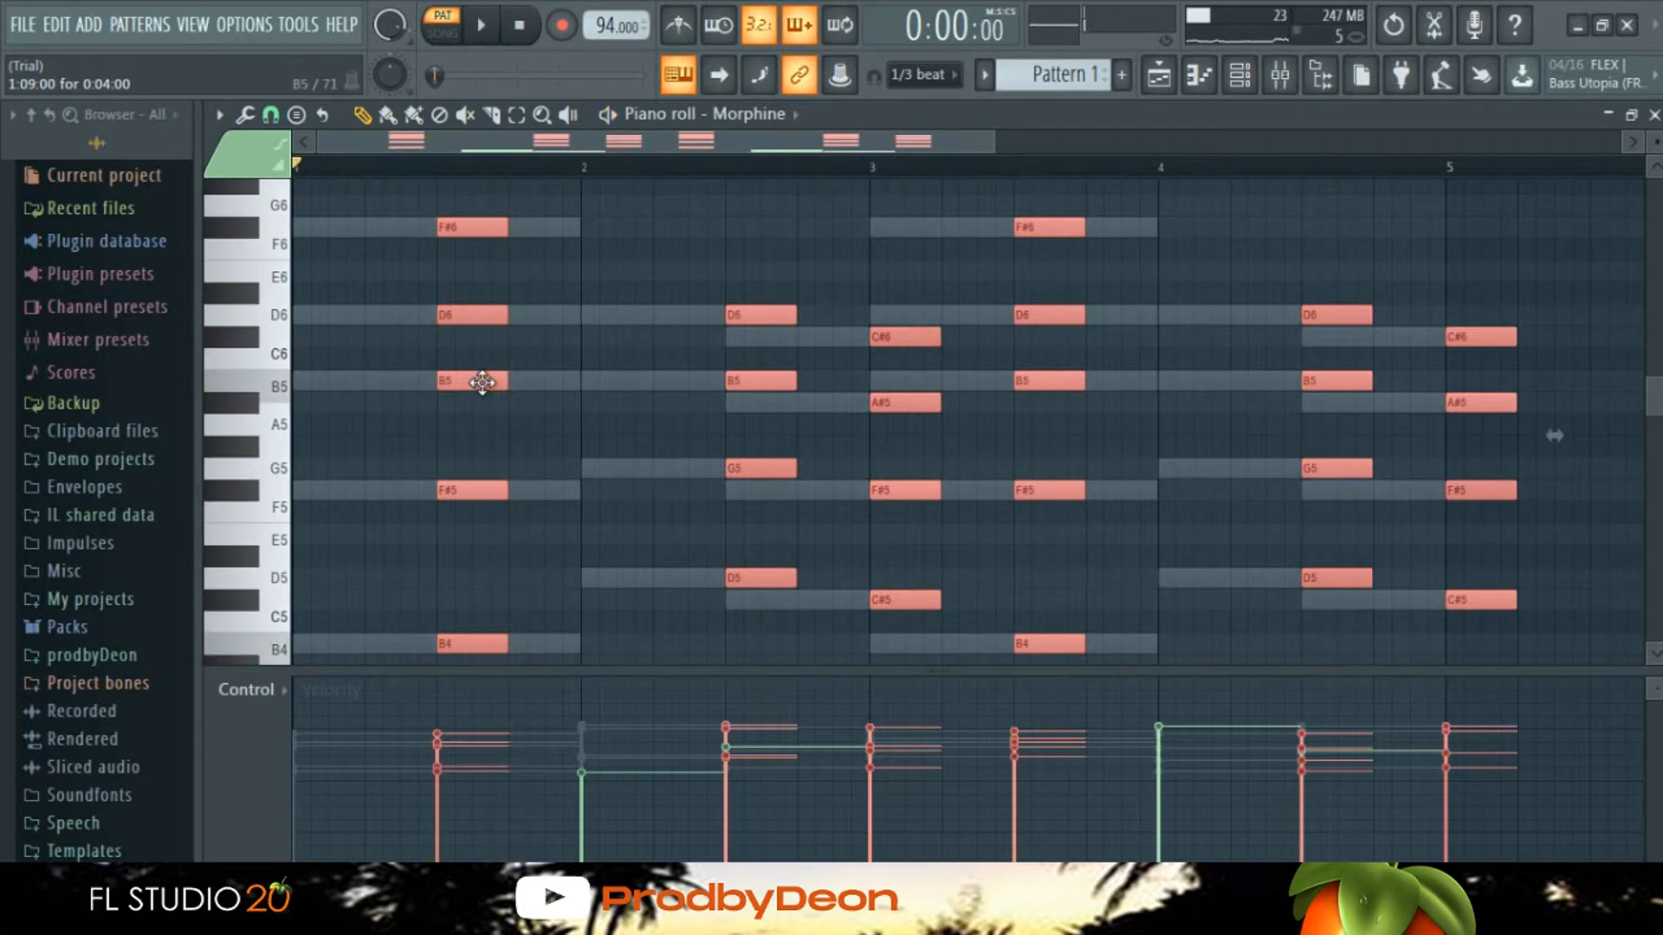
pyautogui.press('space')
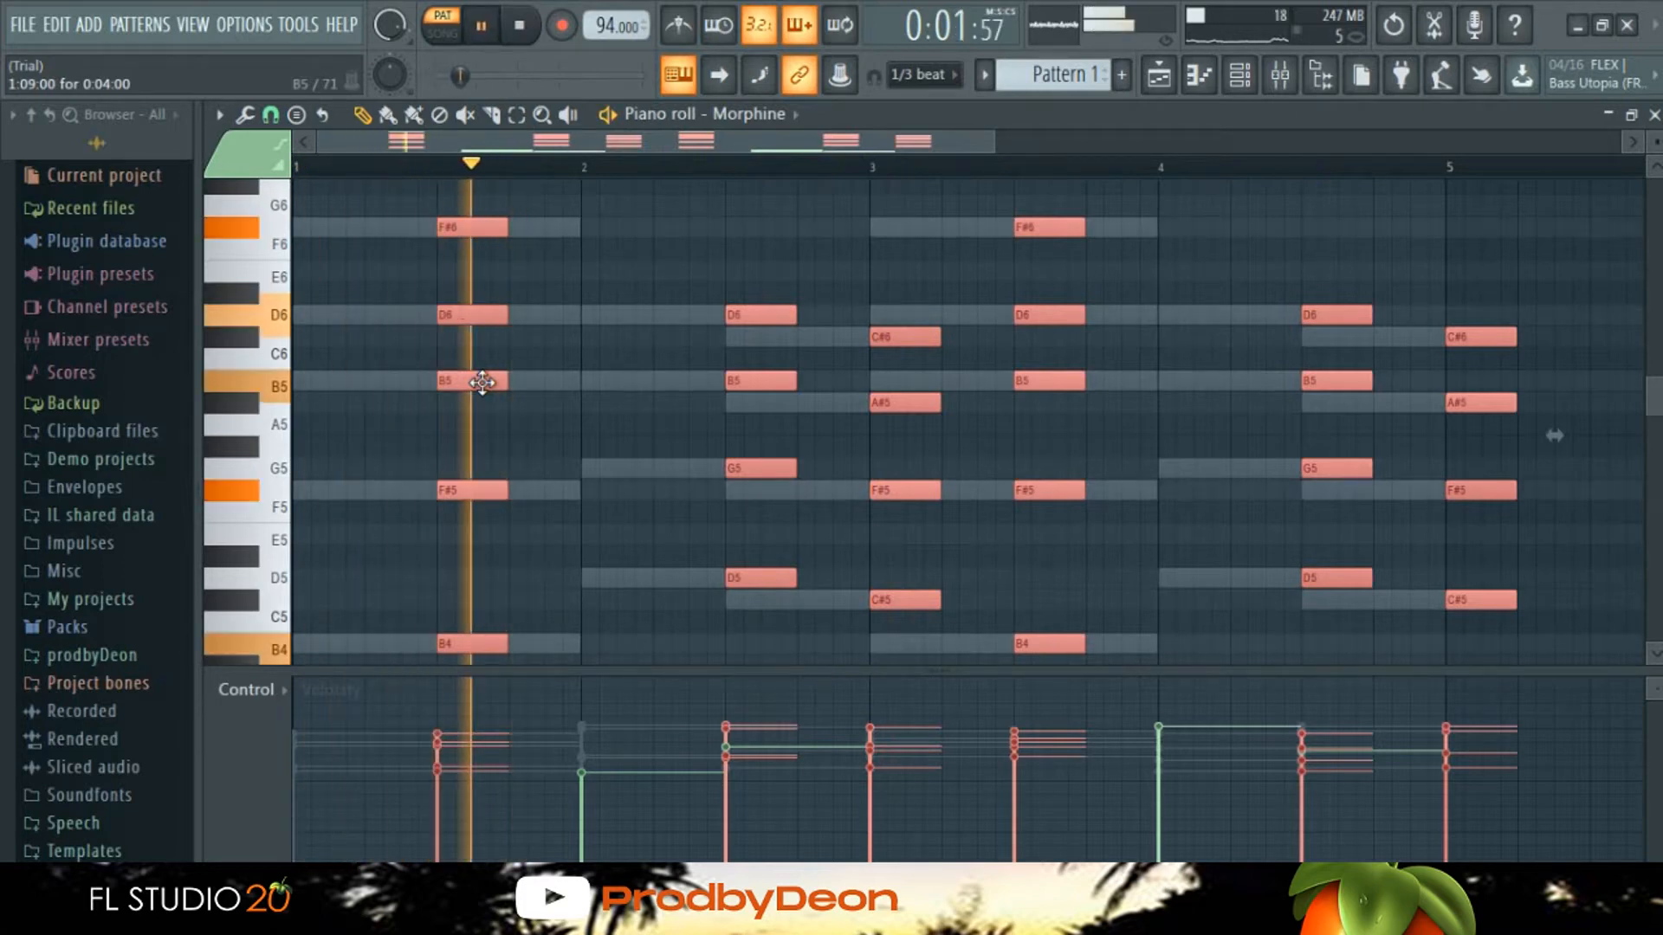
pyautogui.press('space')
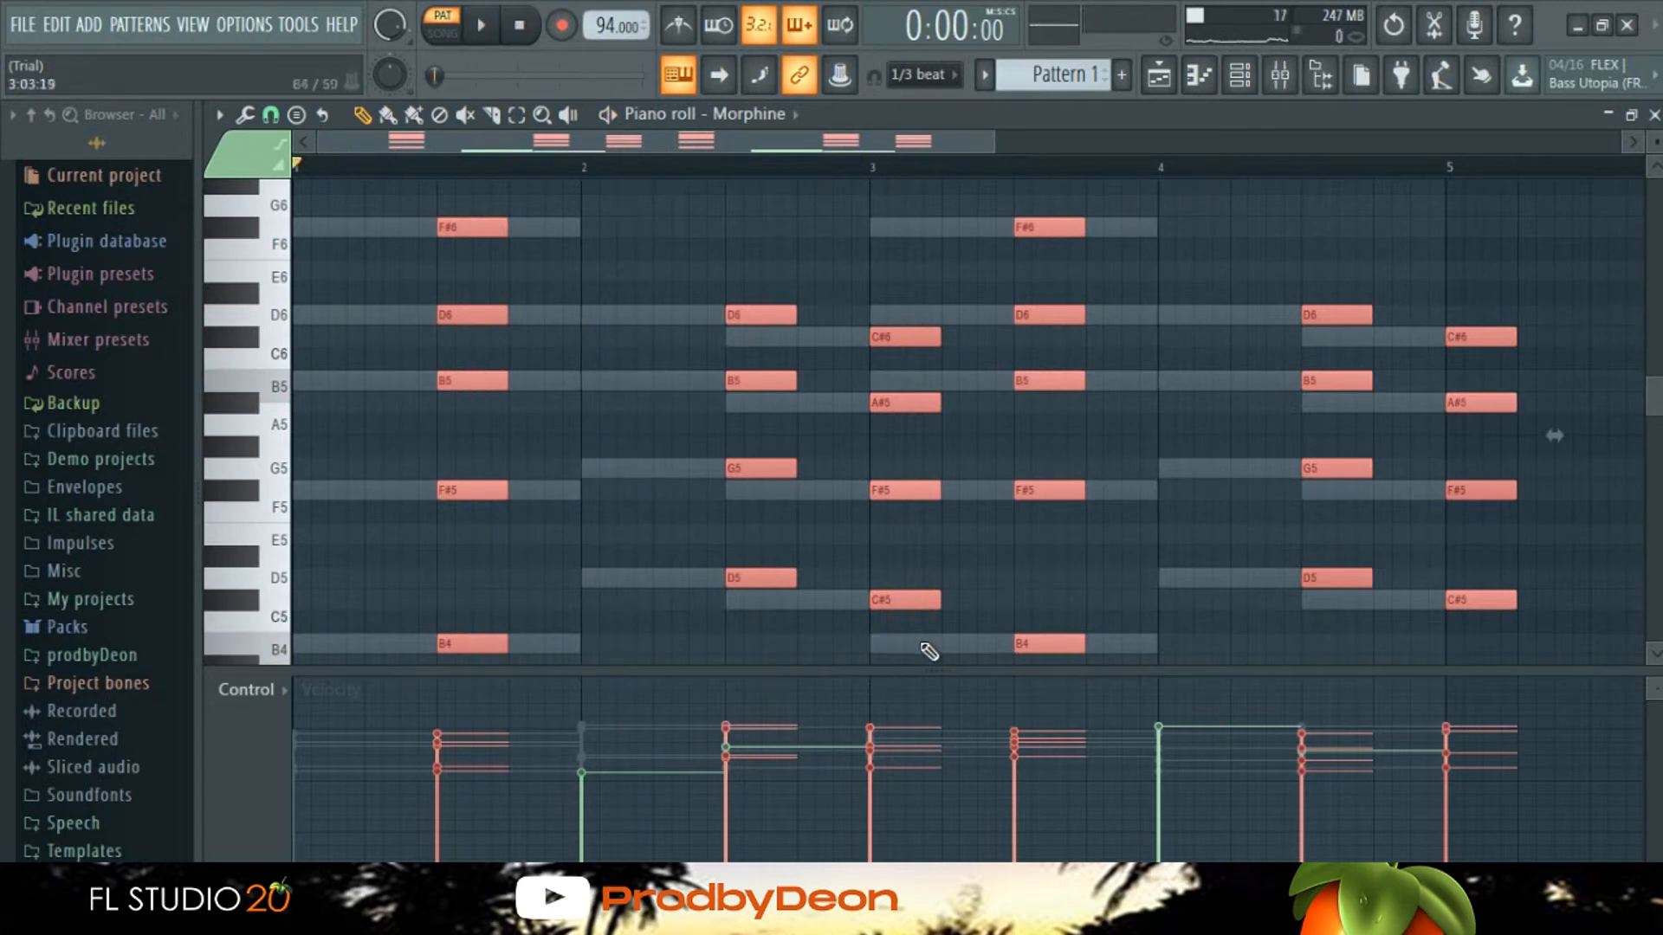
# Step: Move the bar 2 and bar 4 chords from C#5 upward one beat earlier during playback and clear the selection
pyautogui.moveTo(929, 651); pyautogui.dragTo(704, 309)
pyautogui.press('space')
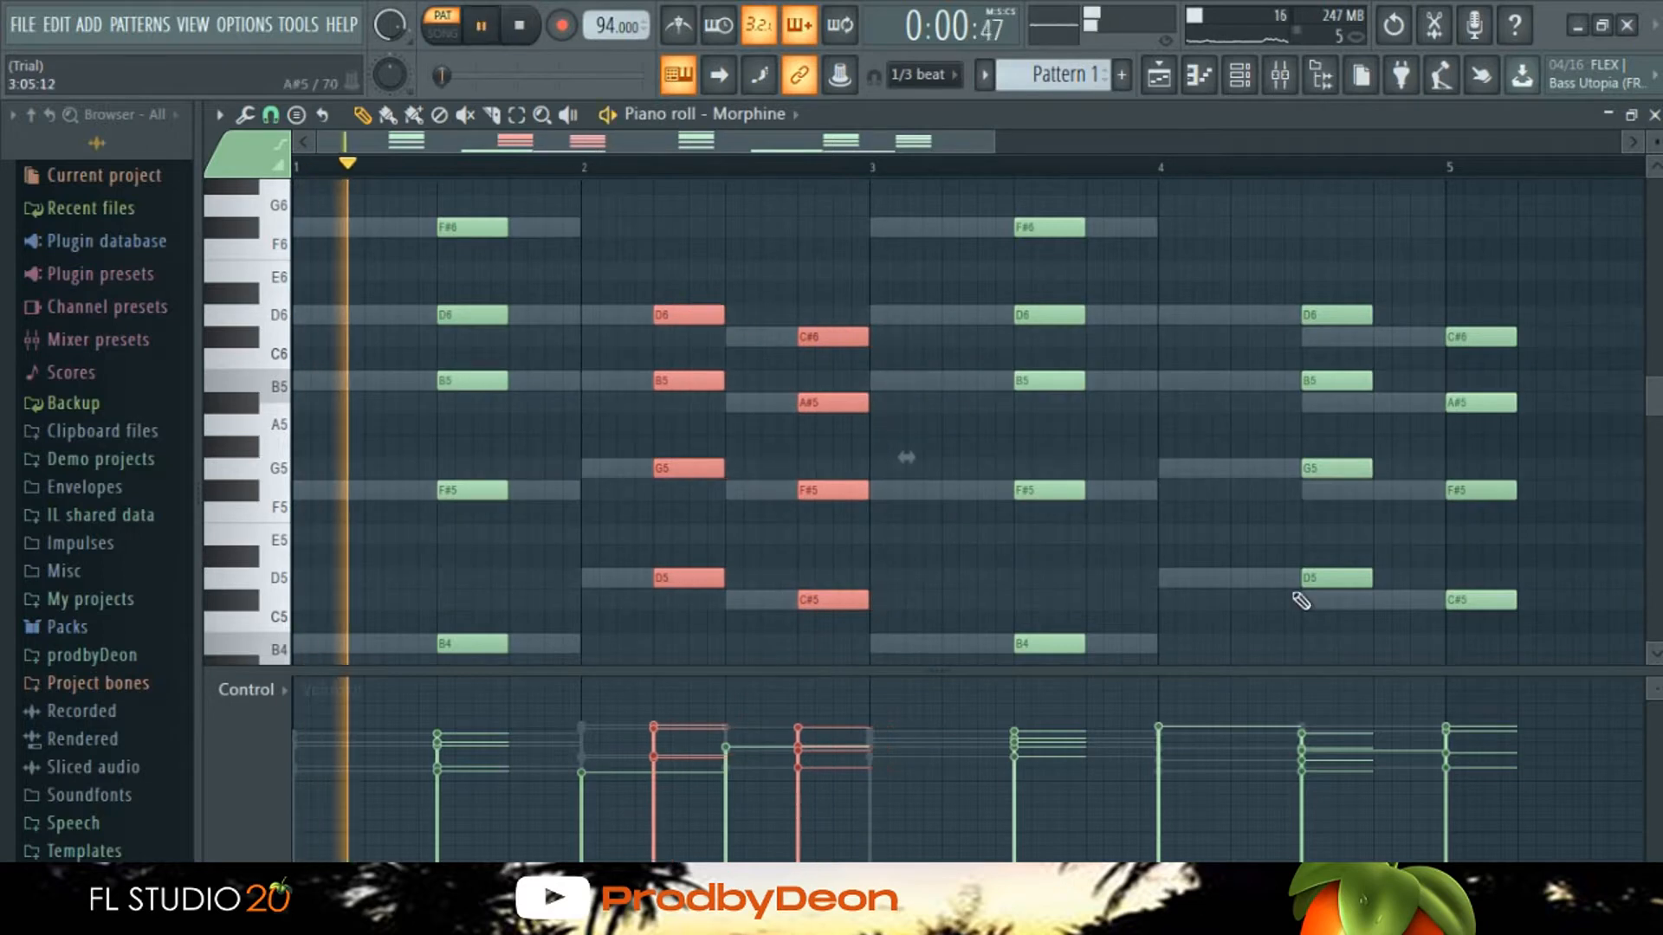
pyautogui.moveTo(1483, 651); pyautogui.dragTo(1261, 315)
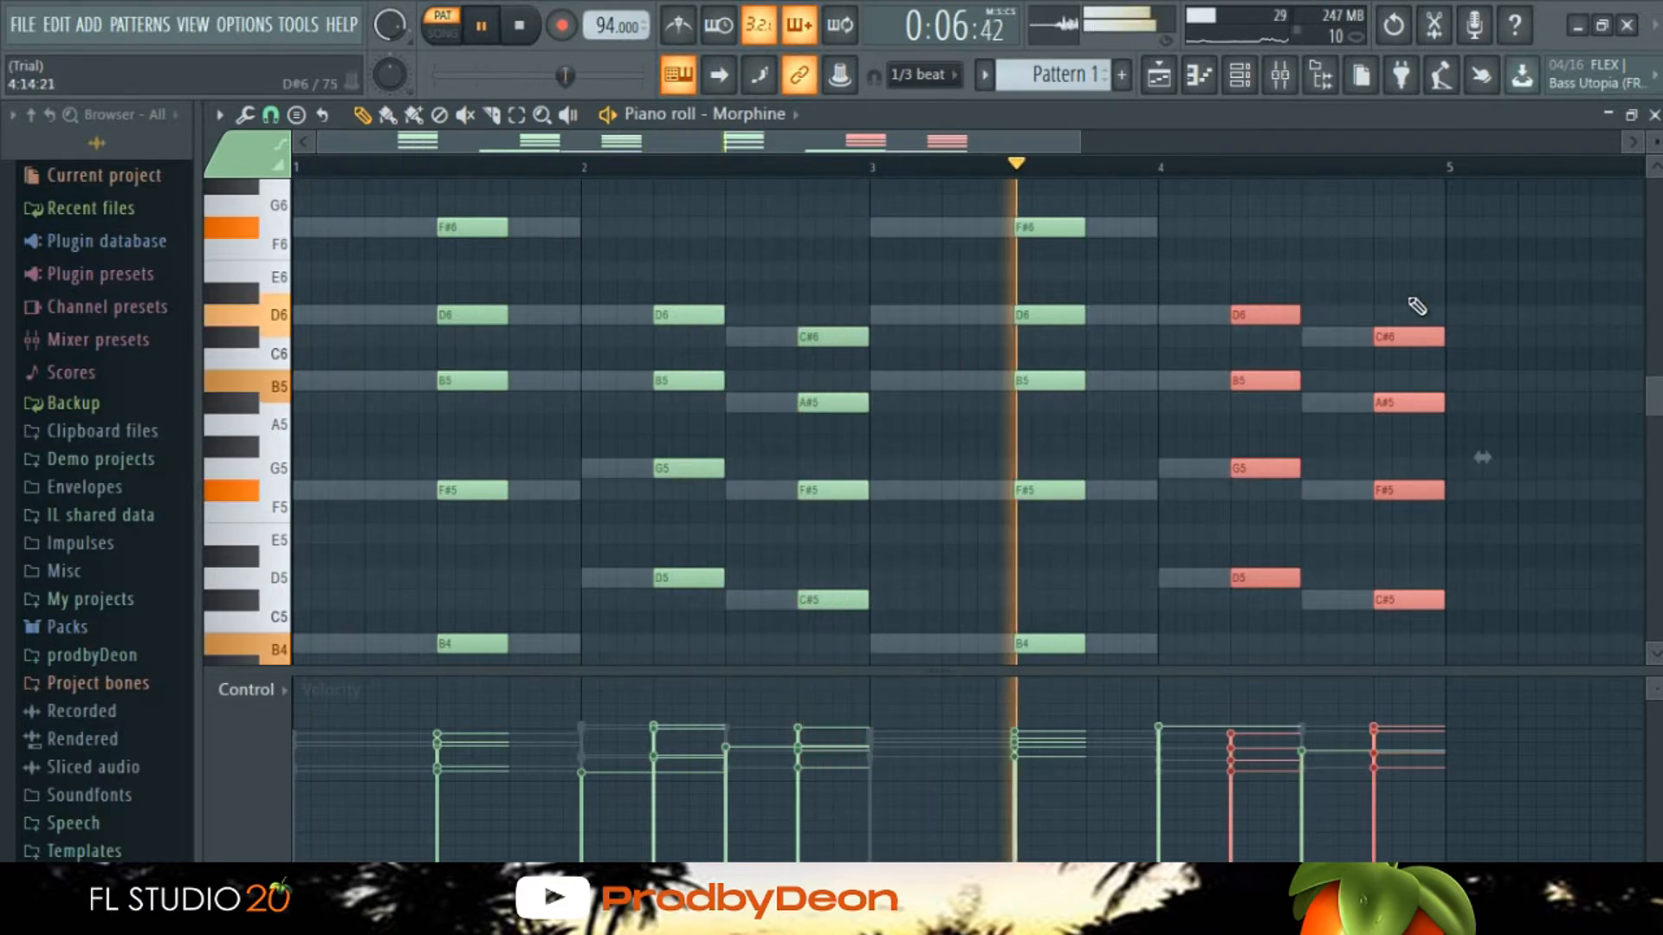
pyautogui.click(1498, 270)
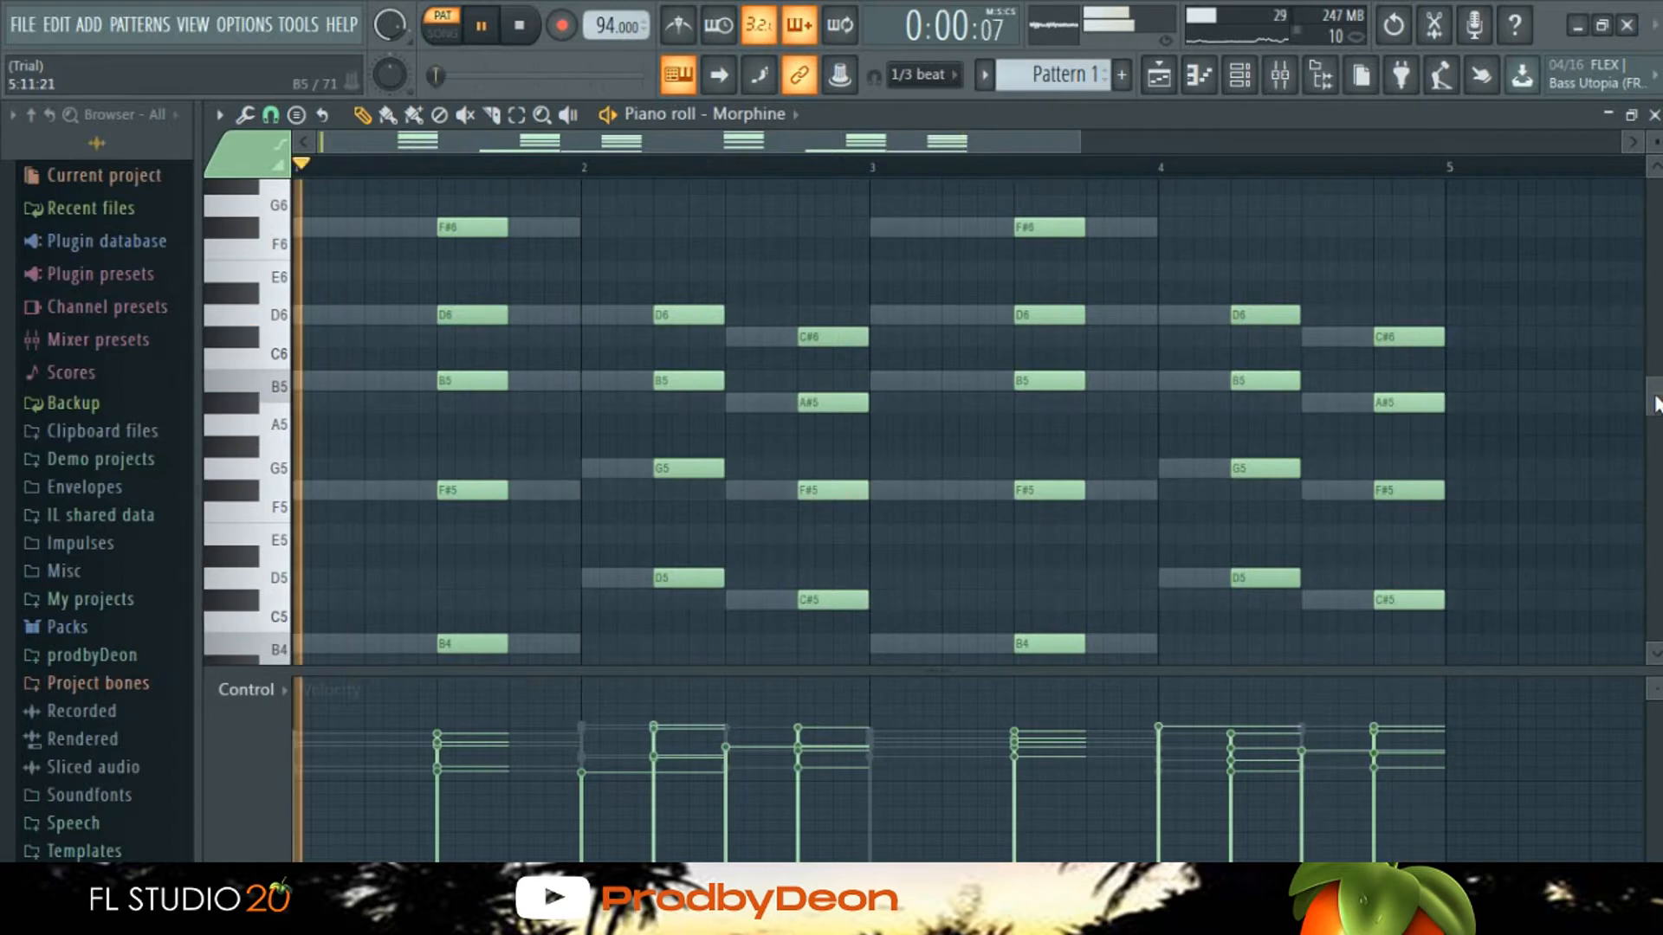
# Step: Shorten the low G4 and F#4 notes in bar 4 to one beat each
pyautogui.moveTo(1656, 404); pyautogui.dragTo(1654, 457)
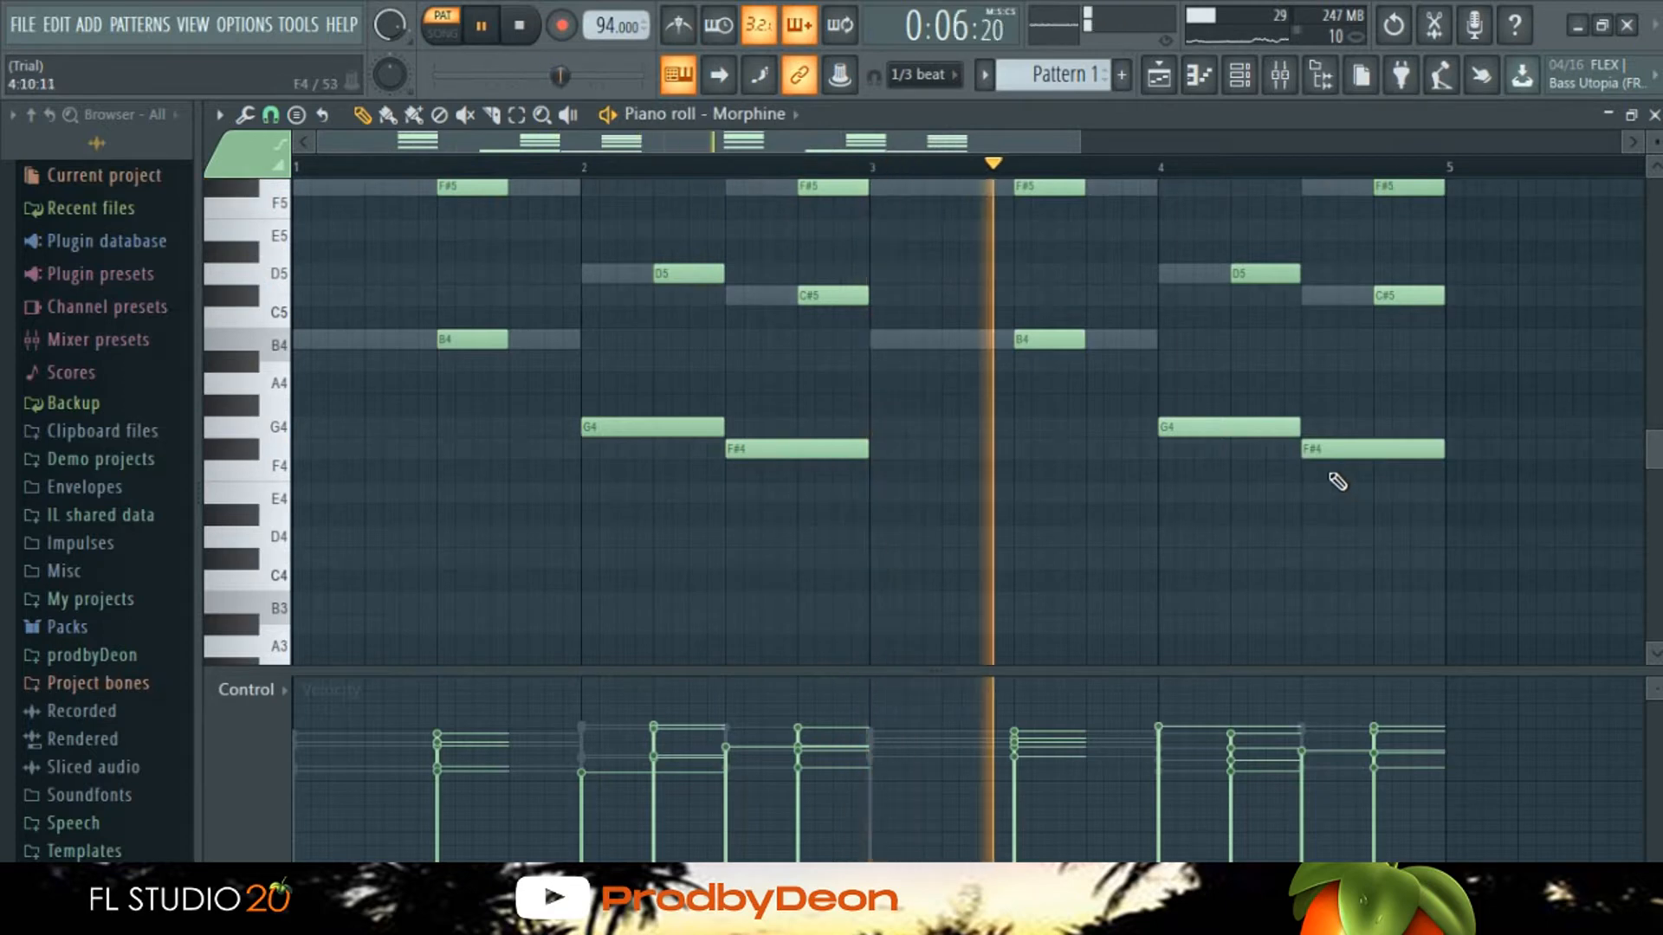
pyautogui.click(1312, 448)
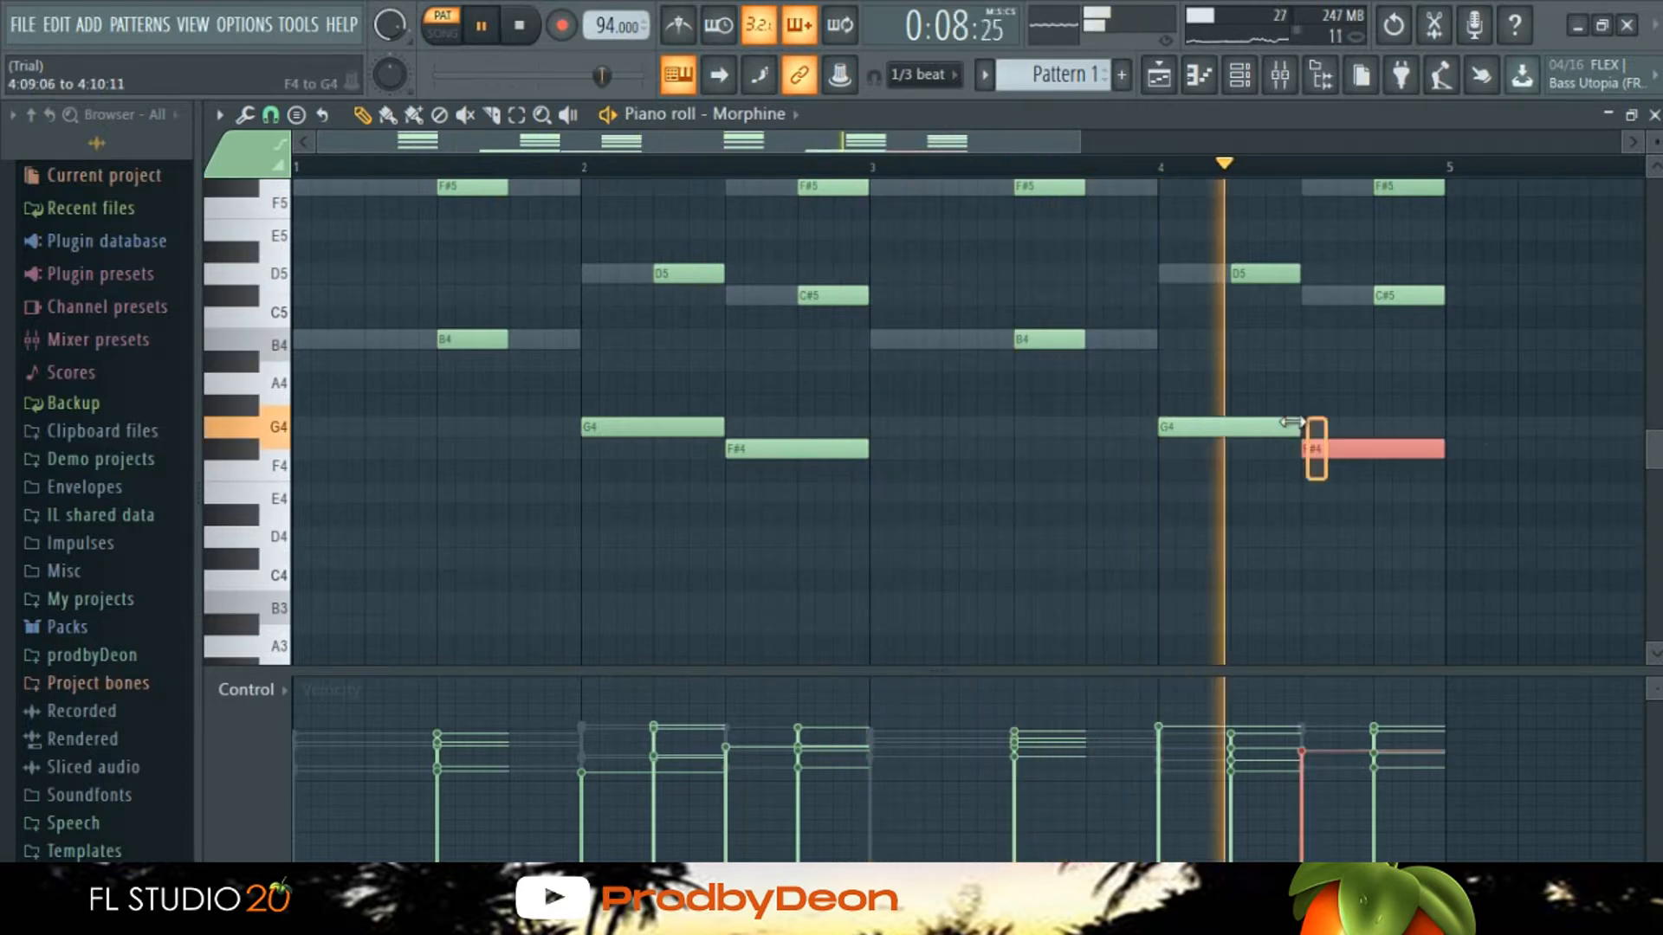
pyautogui.keyDown('shift'); pyautogui.click(1291, 422); pyautogui.keyUp('shift')
pyautogui.moveTo(1290, 421); pyautogui.dragTo(1226, 425)
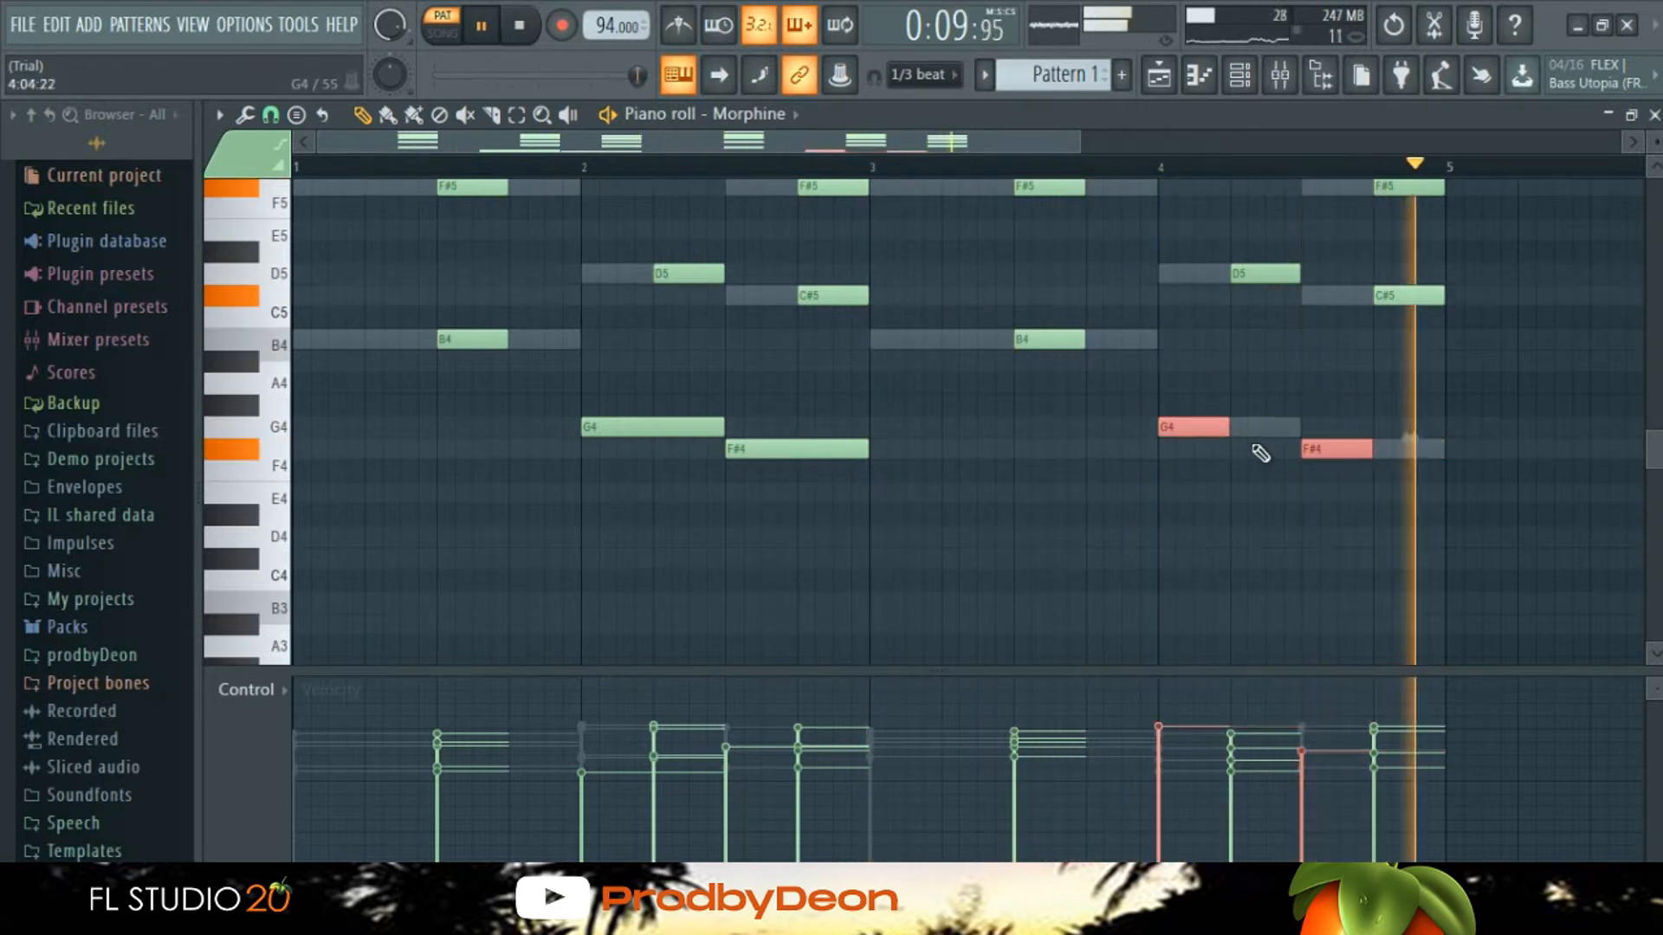
# Step: Delete the low G4 and F#4 notes in bars 2 and 4 and the B4 notes in bars 1 and 3
pyautogui.rightClick(1195, 429)
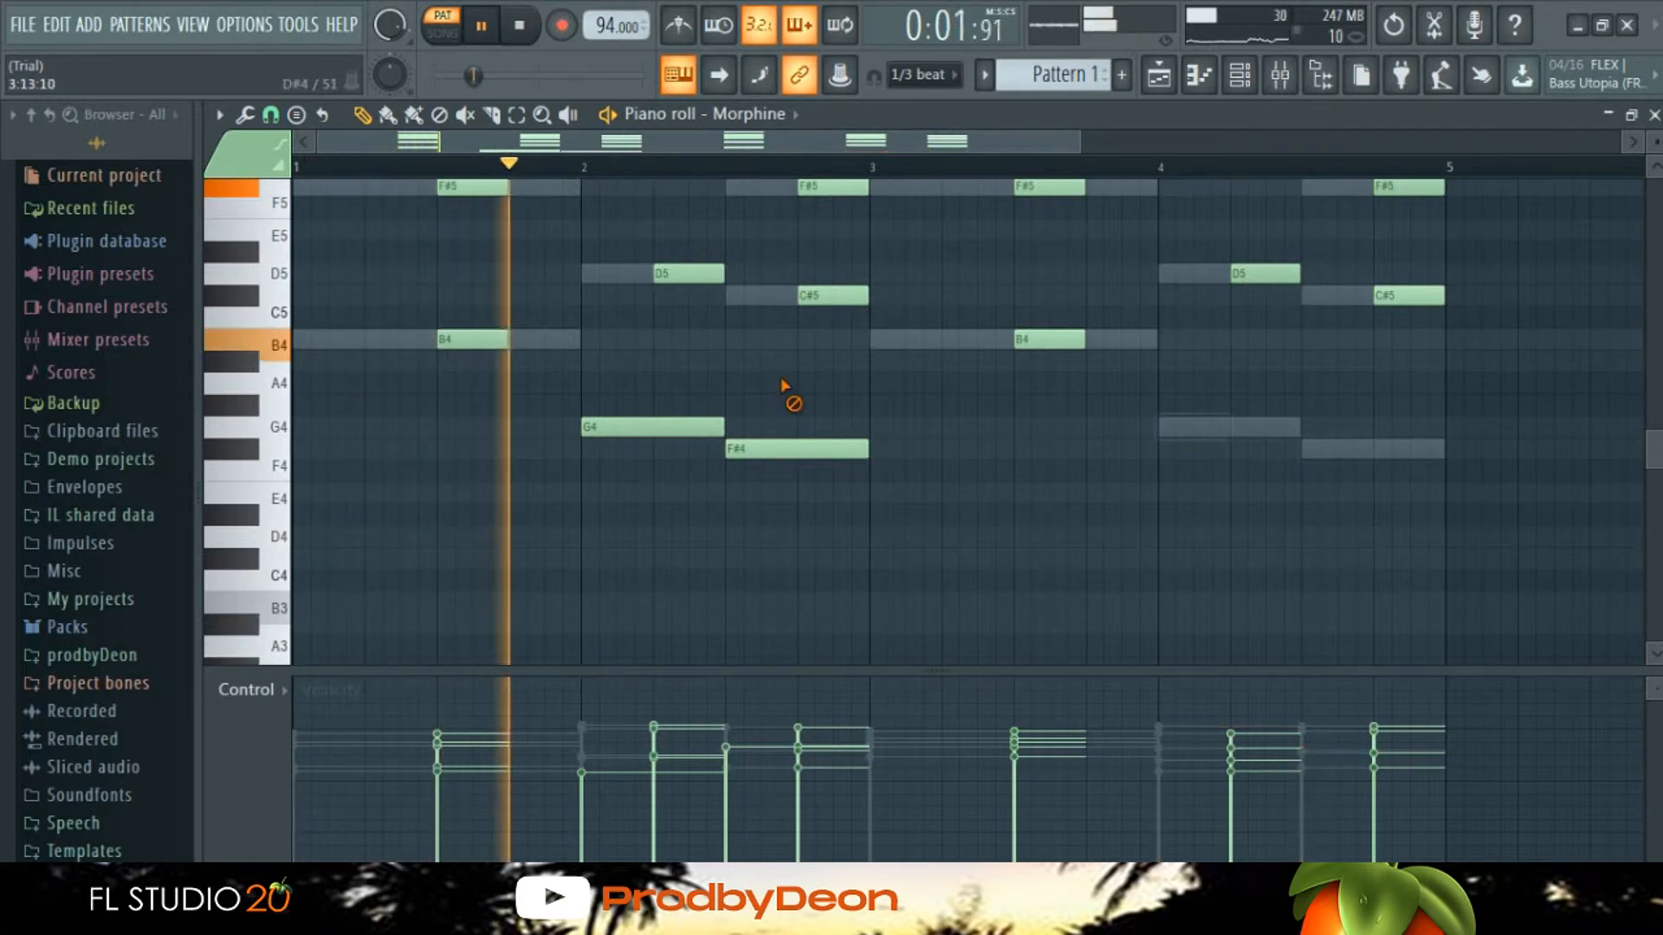
pyautogui.rightClick(762, 448)
pyautogui.rightClick(650, 427)
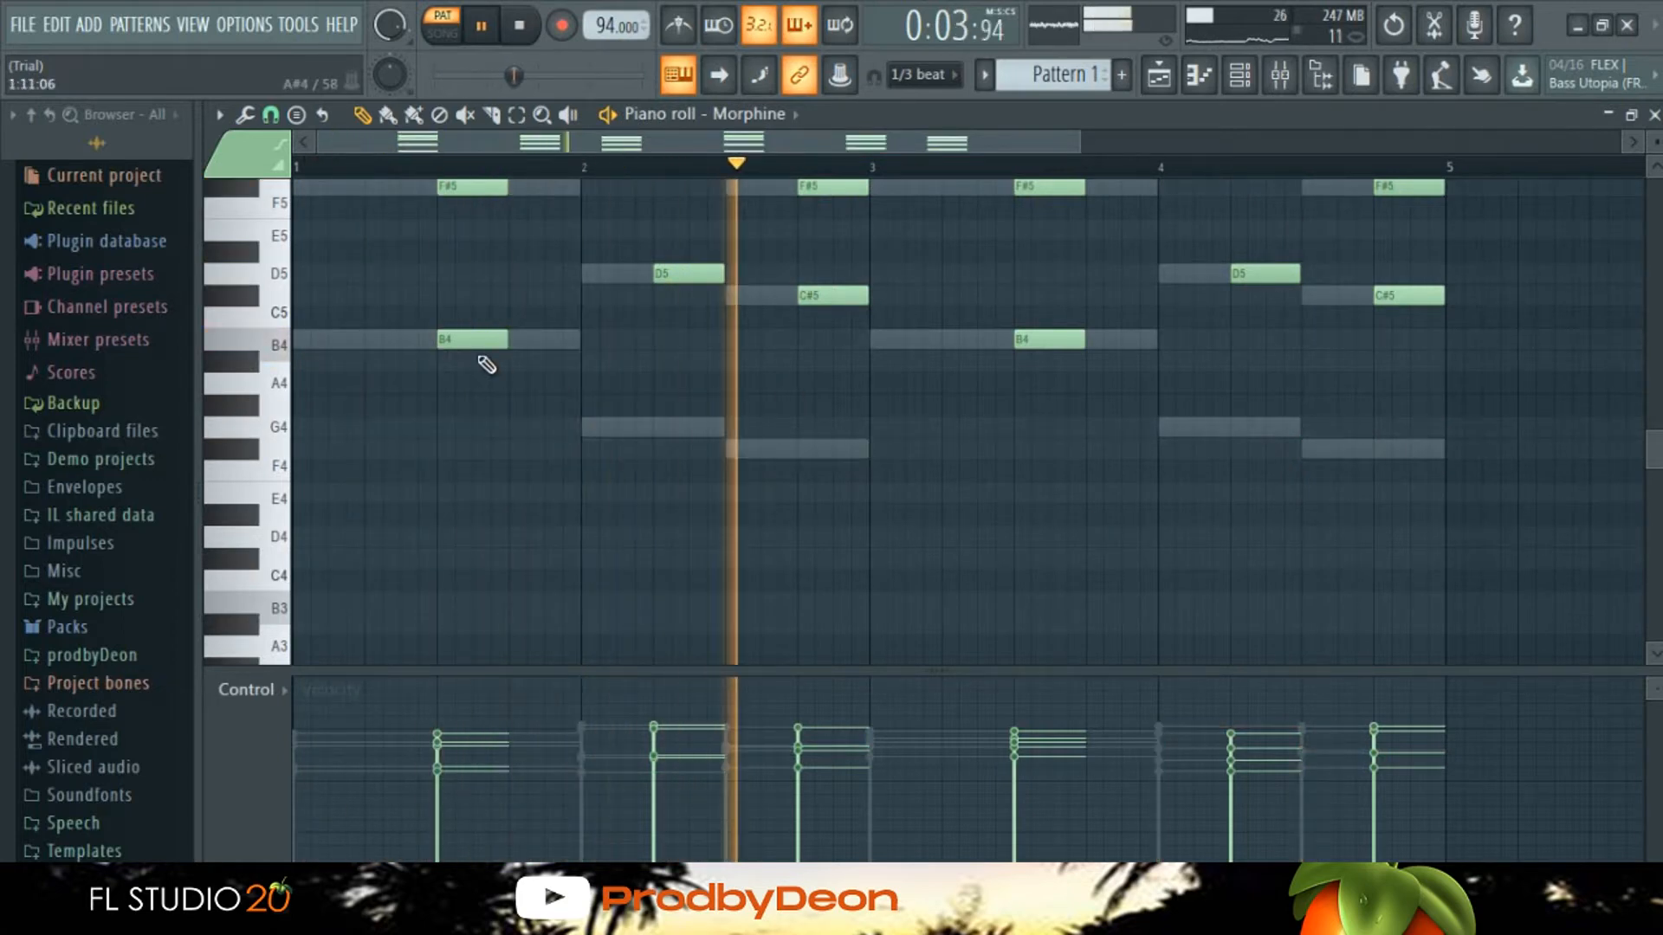
pyautogui.rightClick(481, 341)
pyautogui.rightClick(1057, 342)
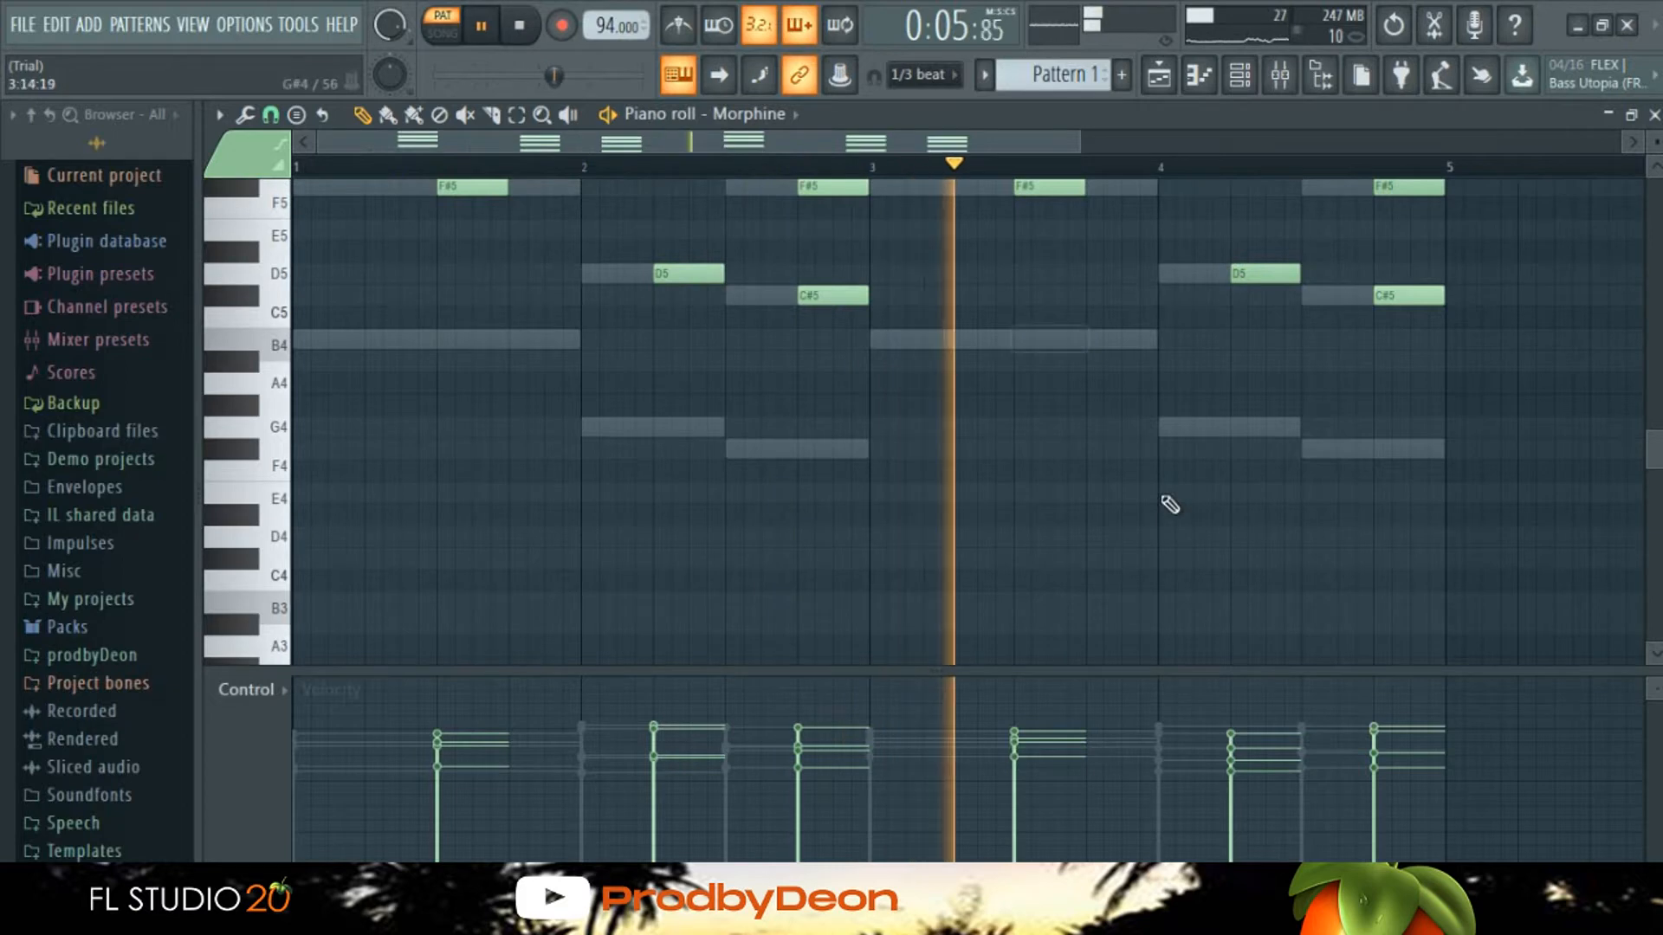
# Step: Compare the Morphine chords in different octaves during playback and leave them transposed down one octave
pyautogui.scroll(5, 1169, 505)
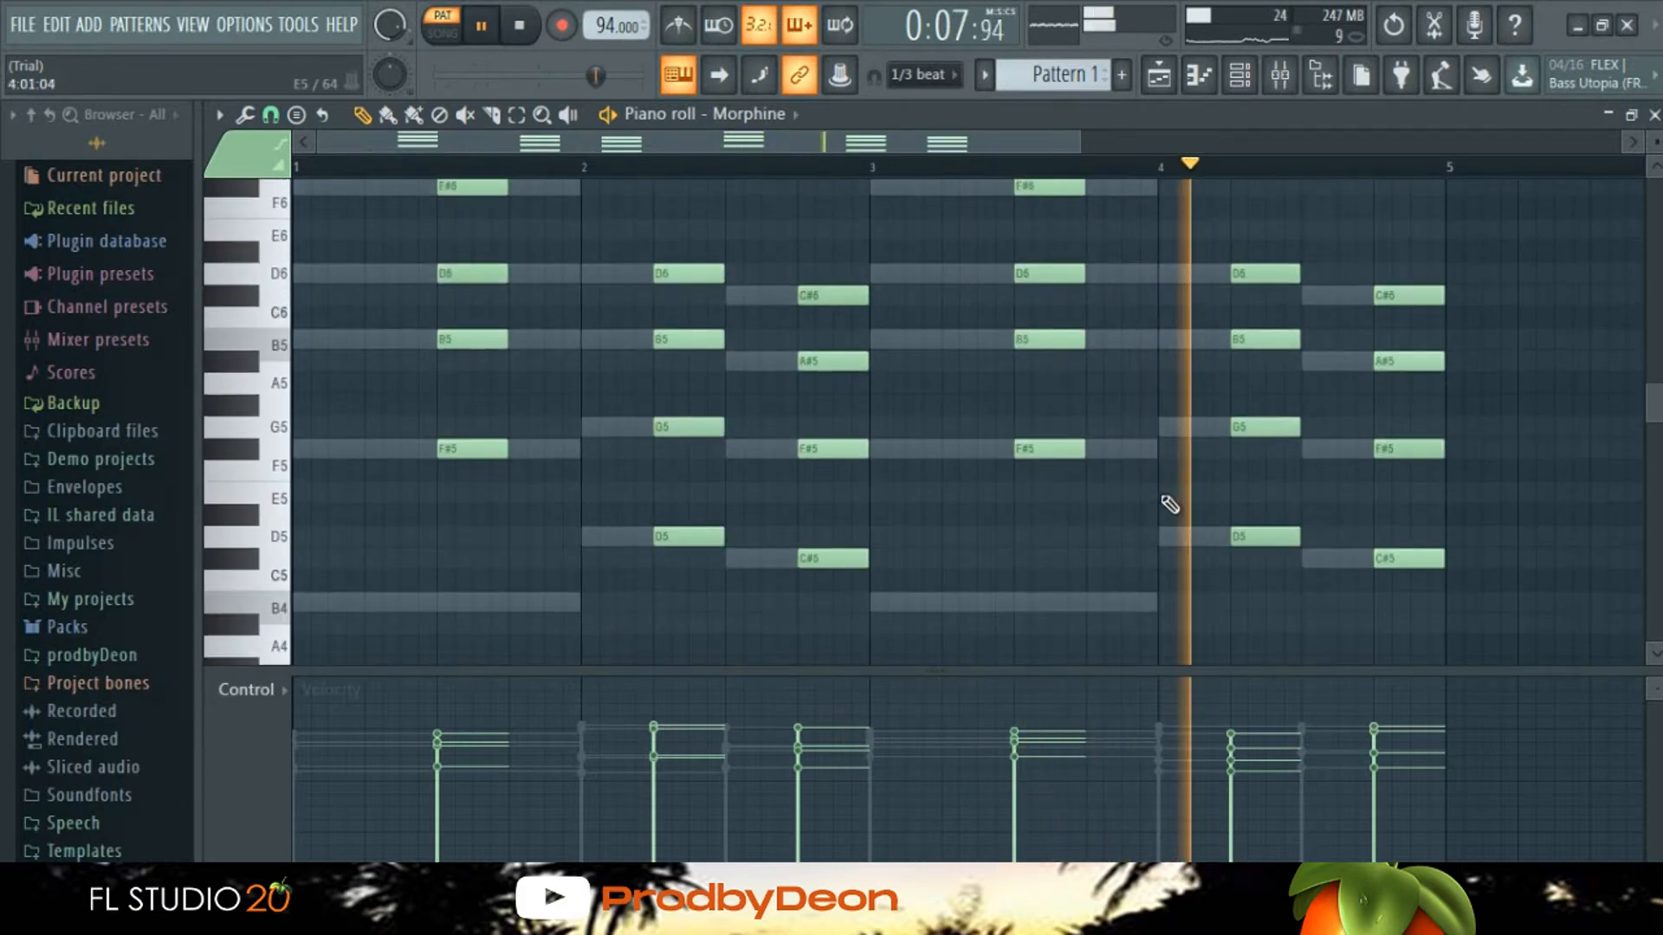
pyautogui.hotkey('ctrl', 'Up')
pyautogui.scroll(1, 1169, 505)
pyautogui.hotkey('ctrl', 'Down')
pyautogui.hotkey('ctrl', 'Down')
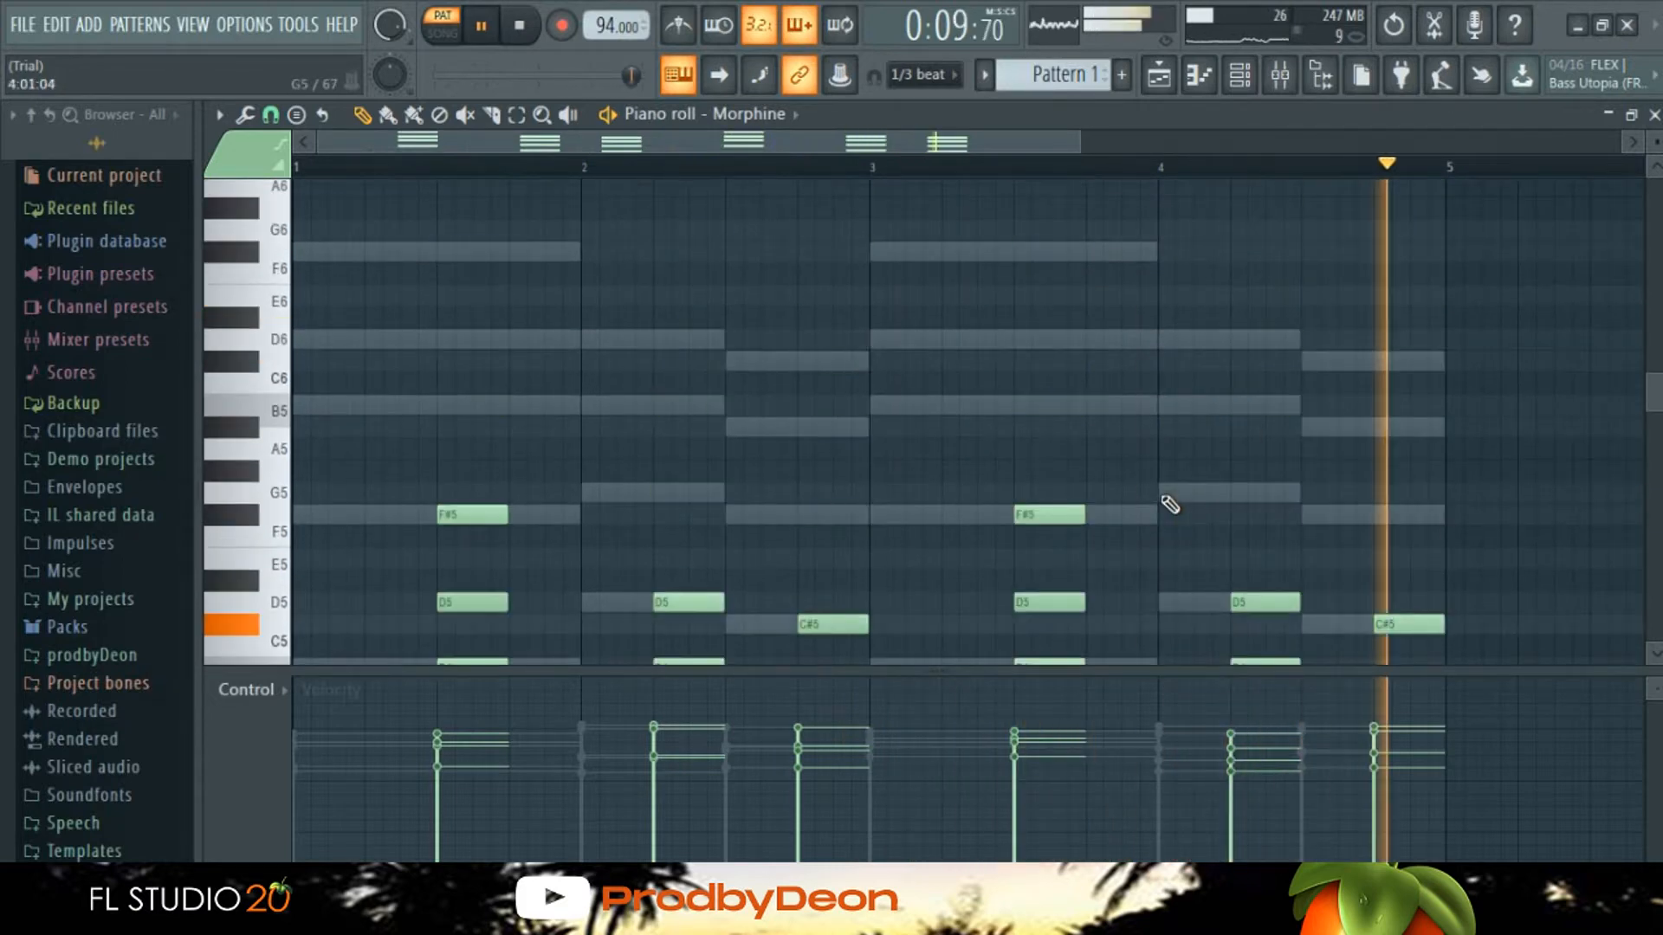
pyautogui.scroll(-1, 1169, 505)
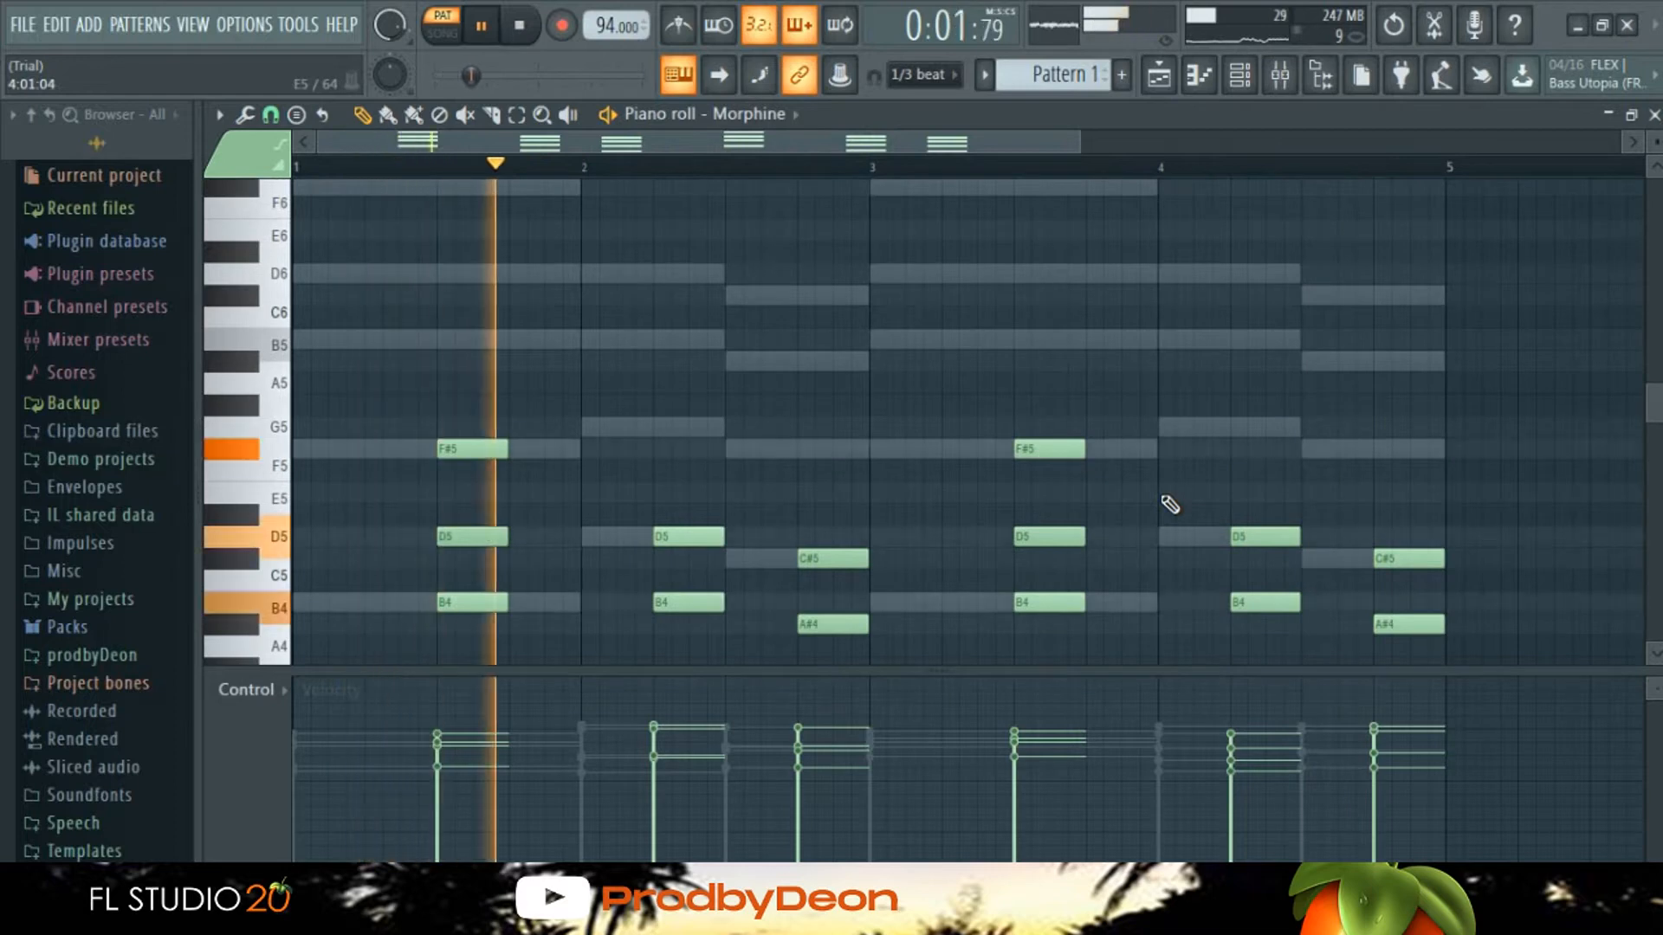
pyautogui.hotkey('ctrl', 'Up')
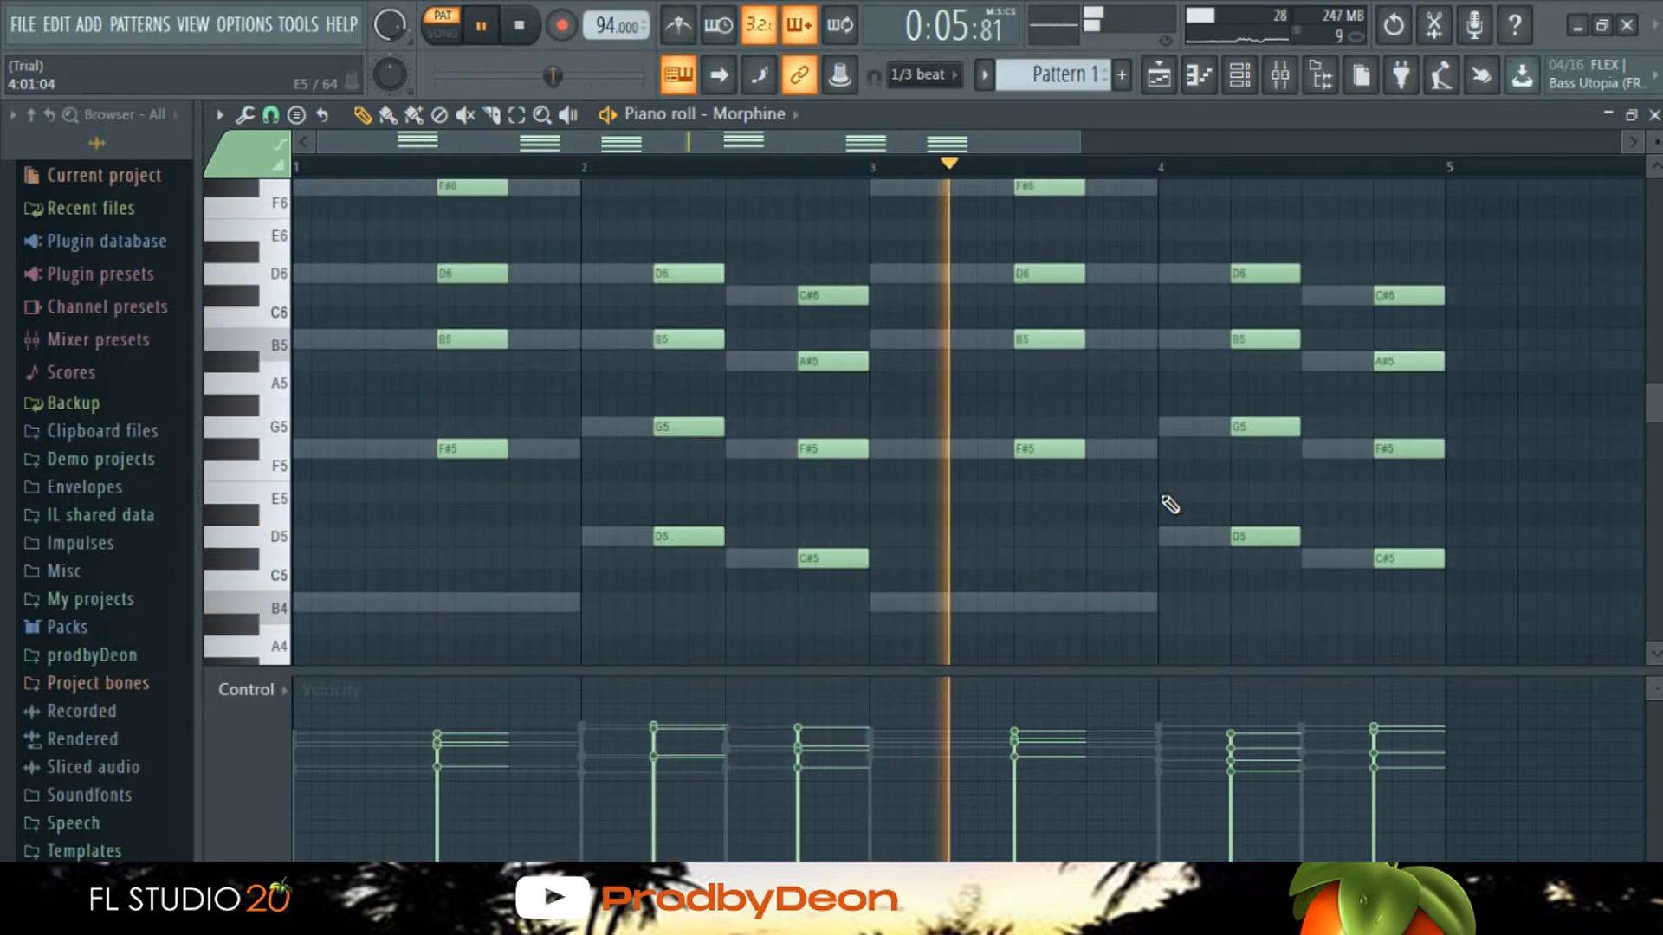
pyautogui.hotkey('ctrl', 'Down')
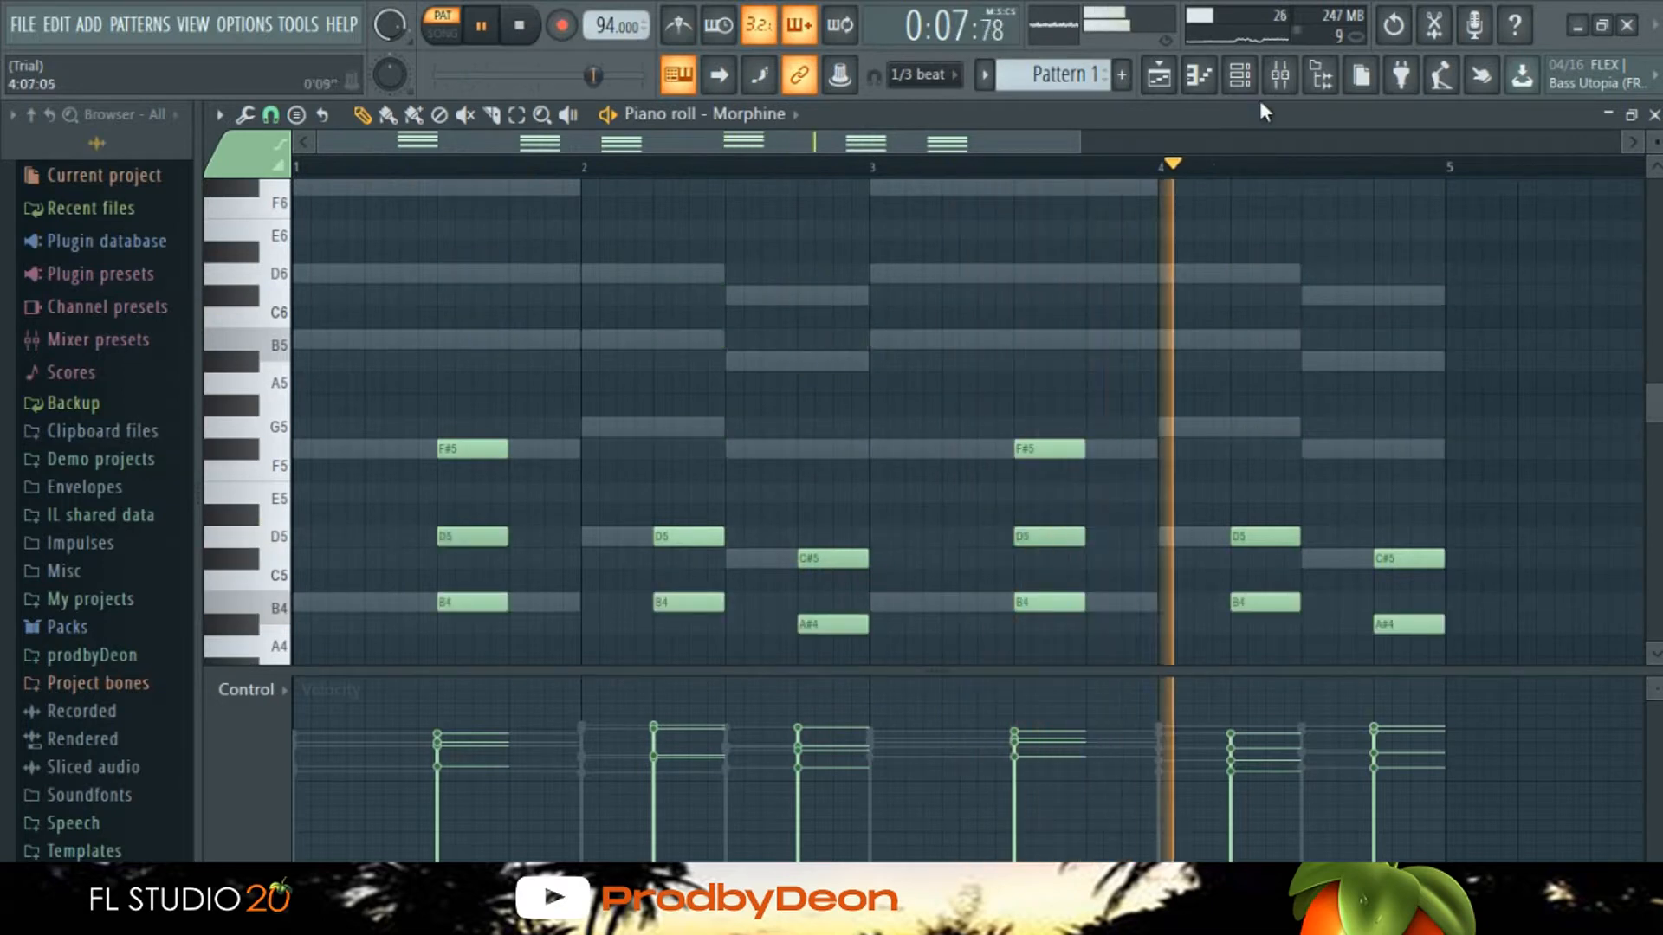
# Step: Add SNARE (4) hits on steps 1, 4, 7, 9, 12 and 15 in the channel rack and audition the rhythm
pyautogui.click(1240, 75)
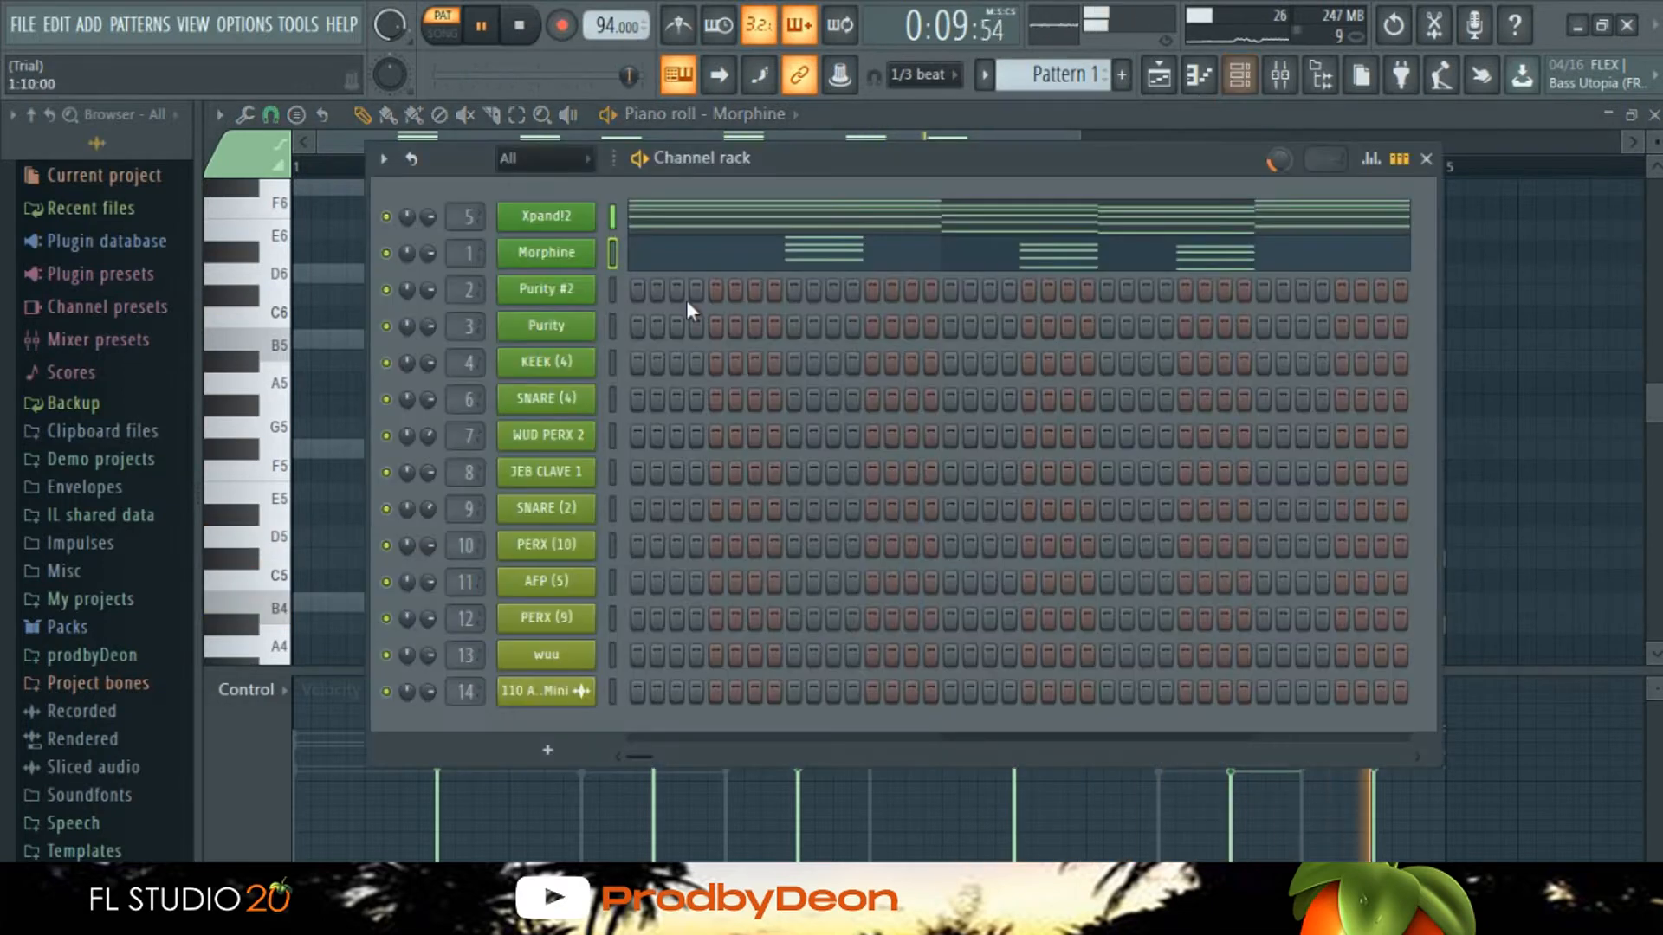
pyautogui.press('space')
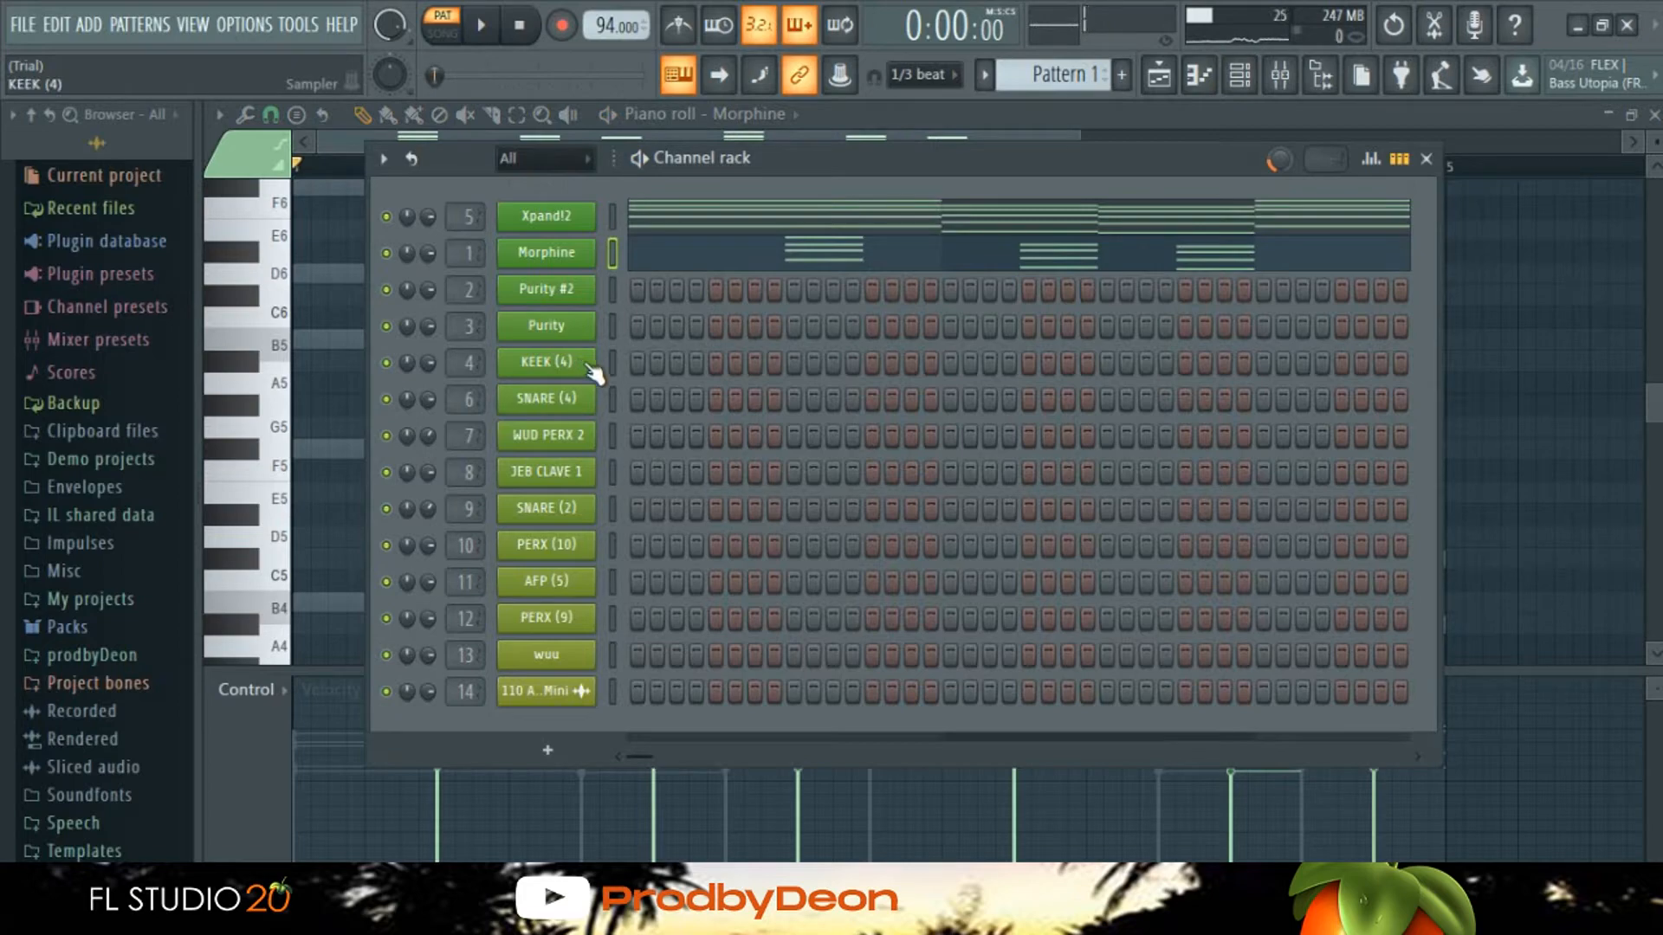
pyautogui.click(579, 398)
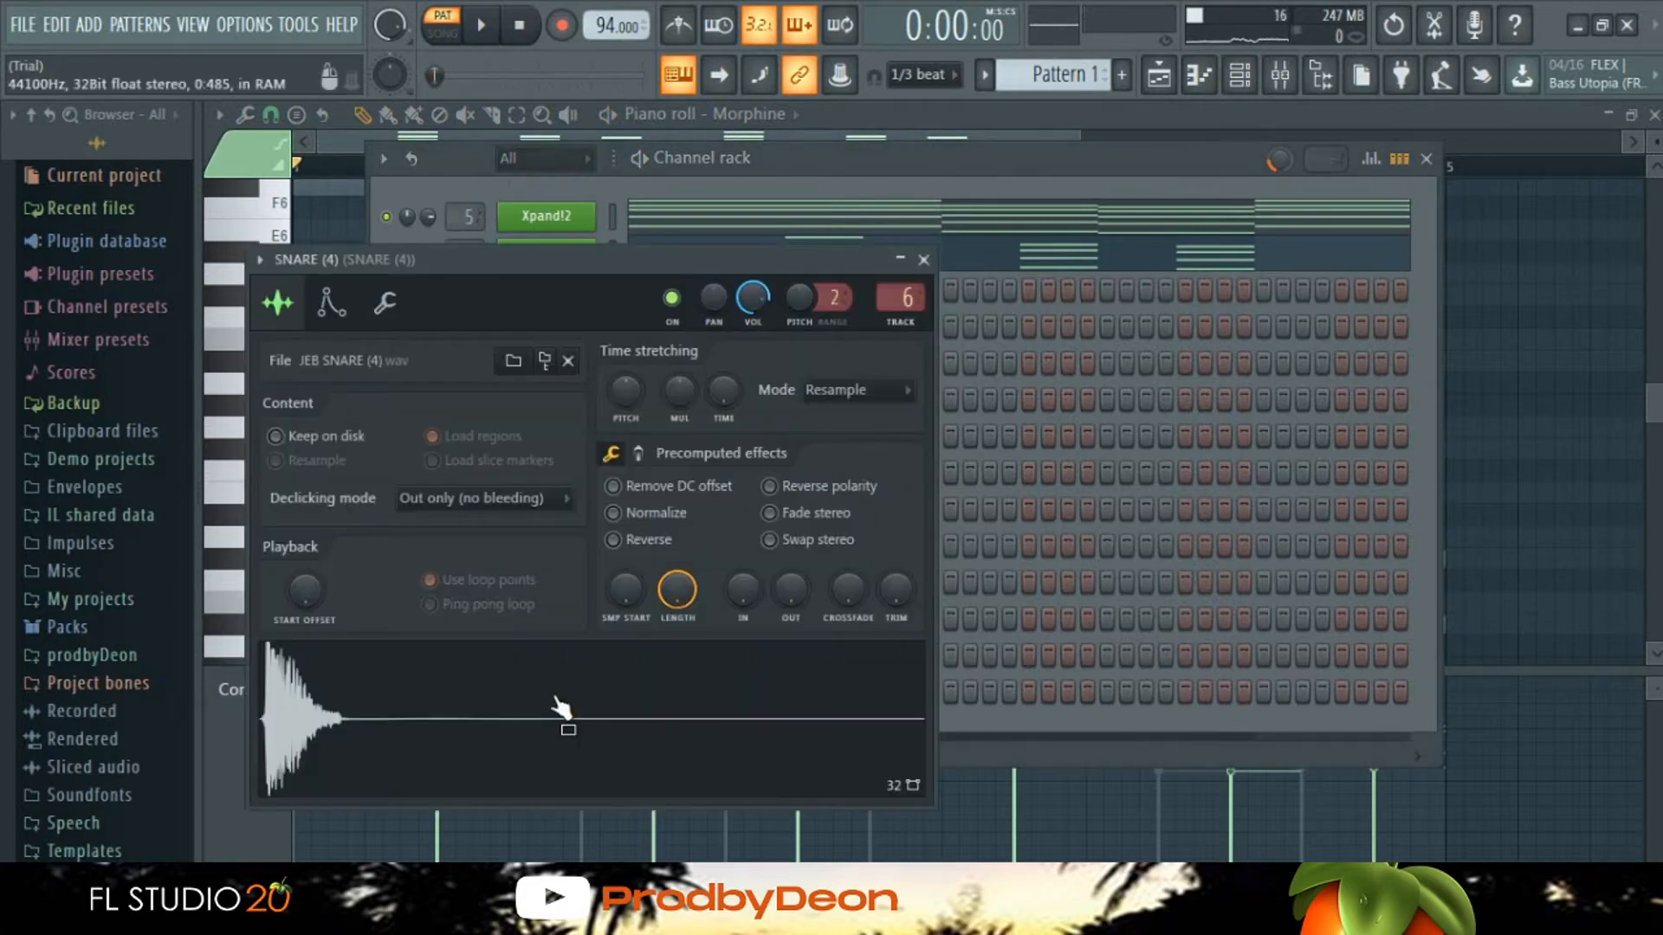
pyautogui.click(923, 260)
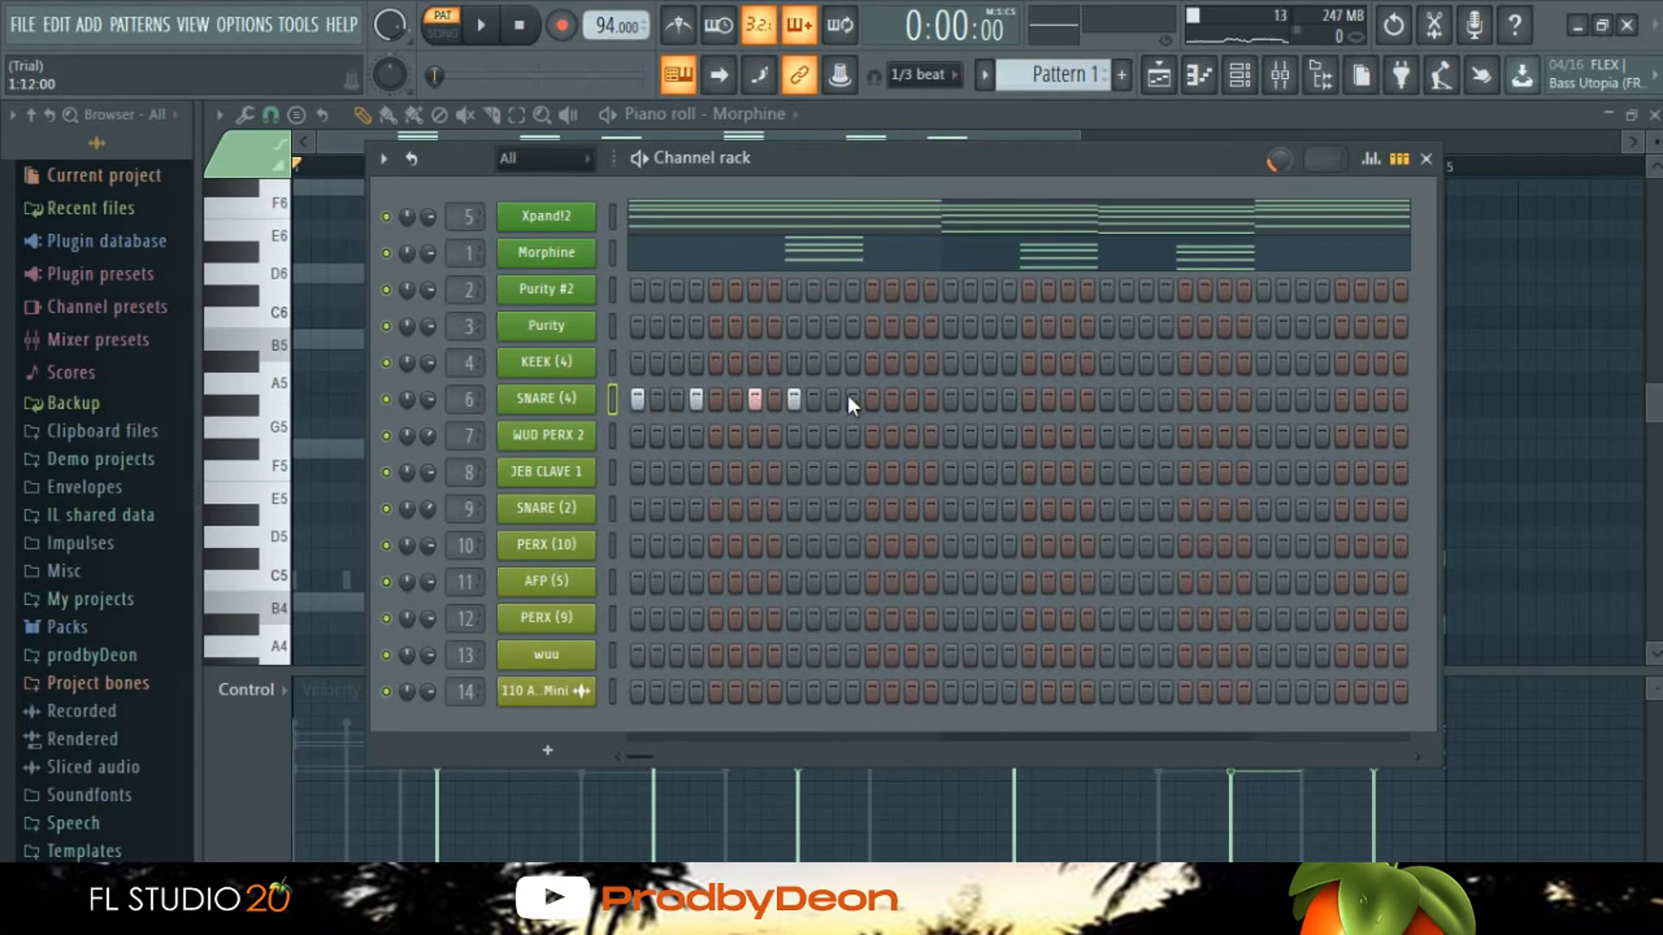
pyautogui.press('space')
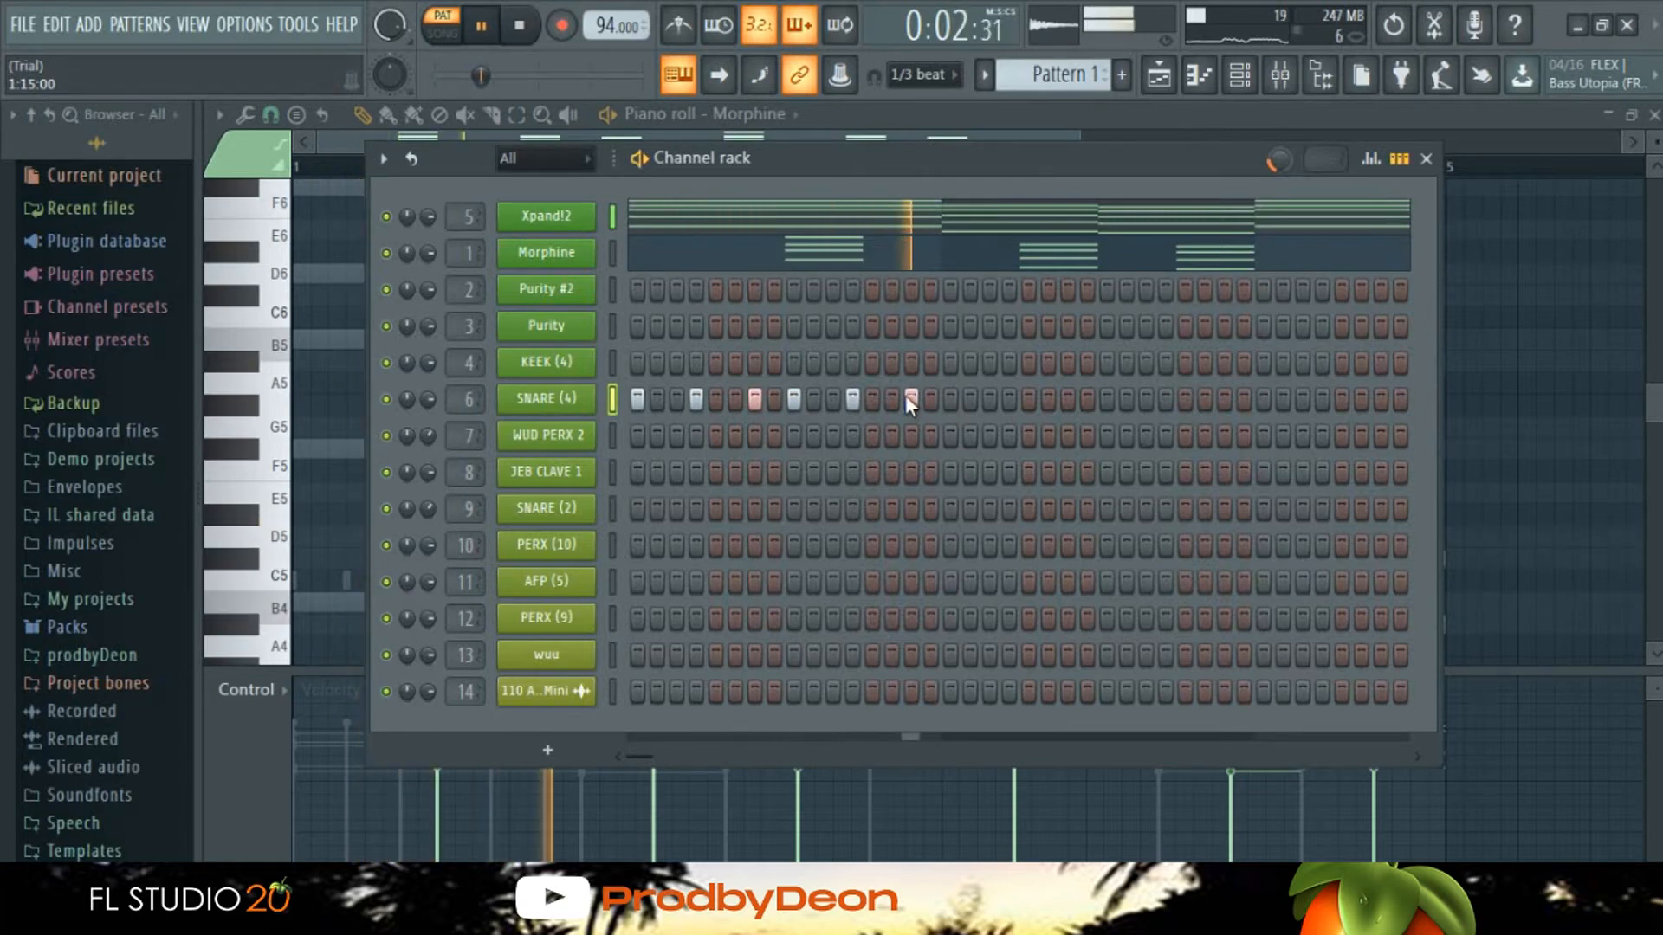
pyautogui.press('space')
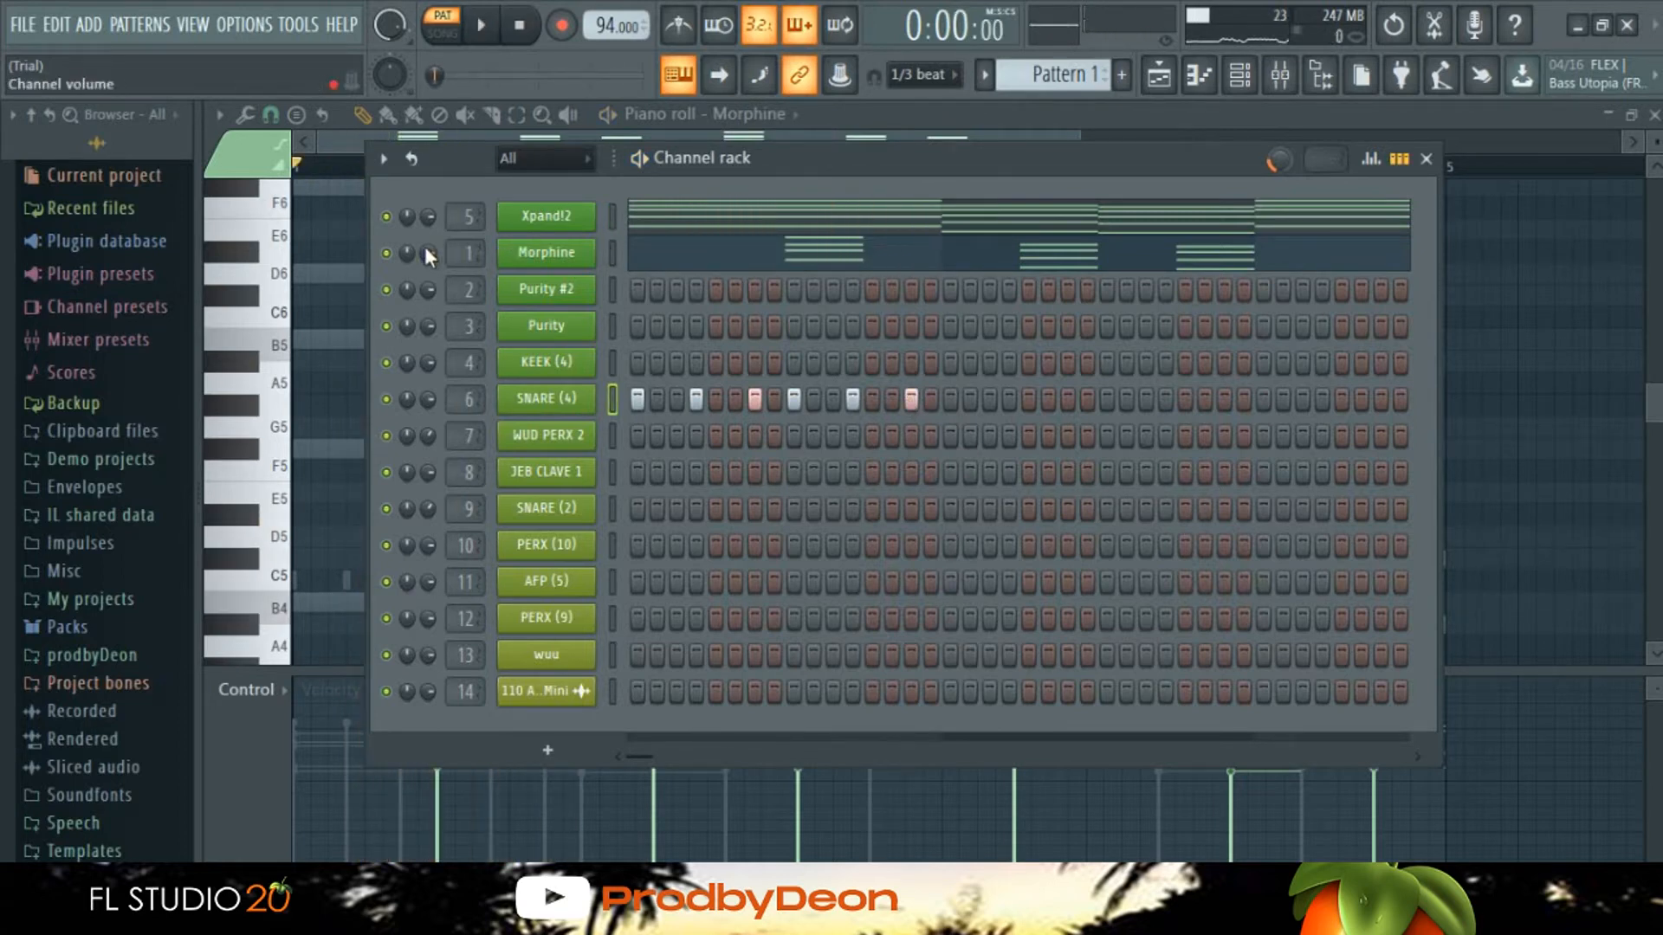
# Step: Mute the Morphine channel and set the Xpand!2 channel volume to 67%
pyautogui.scroll(-1, 429, 250)
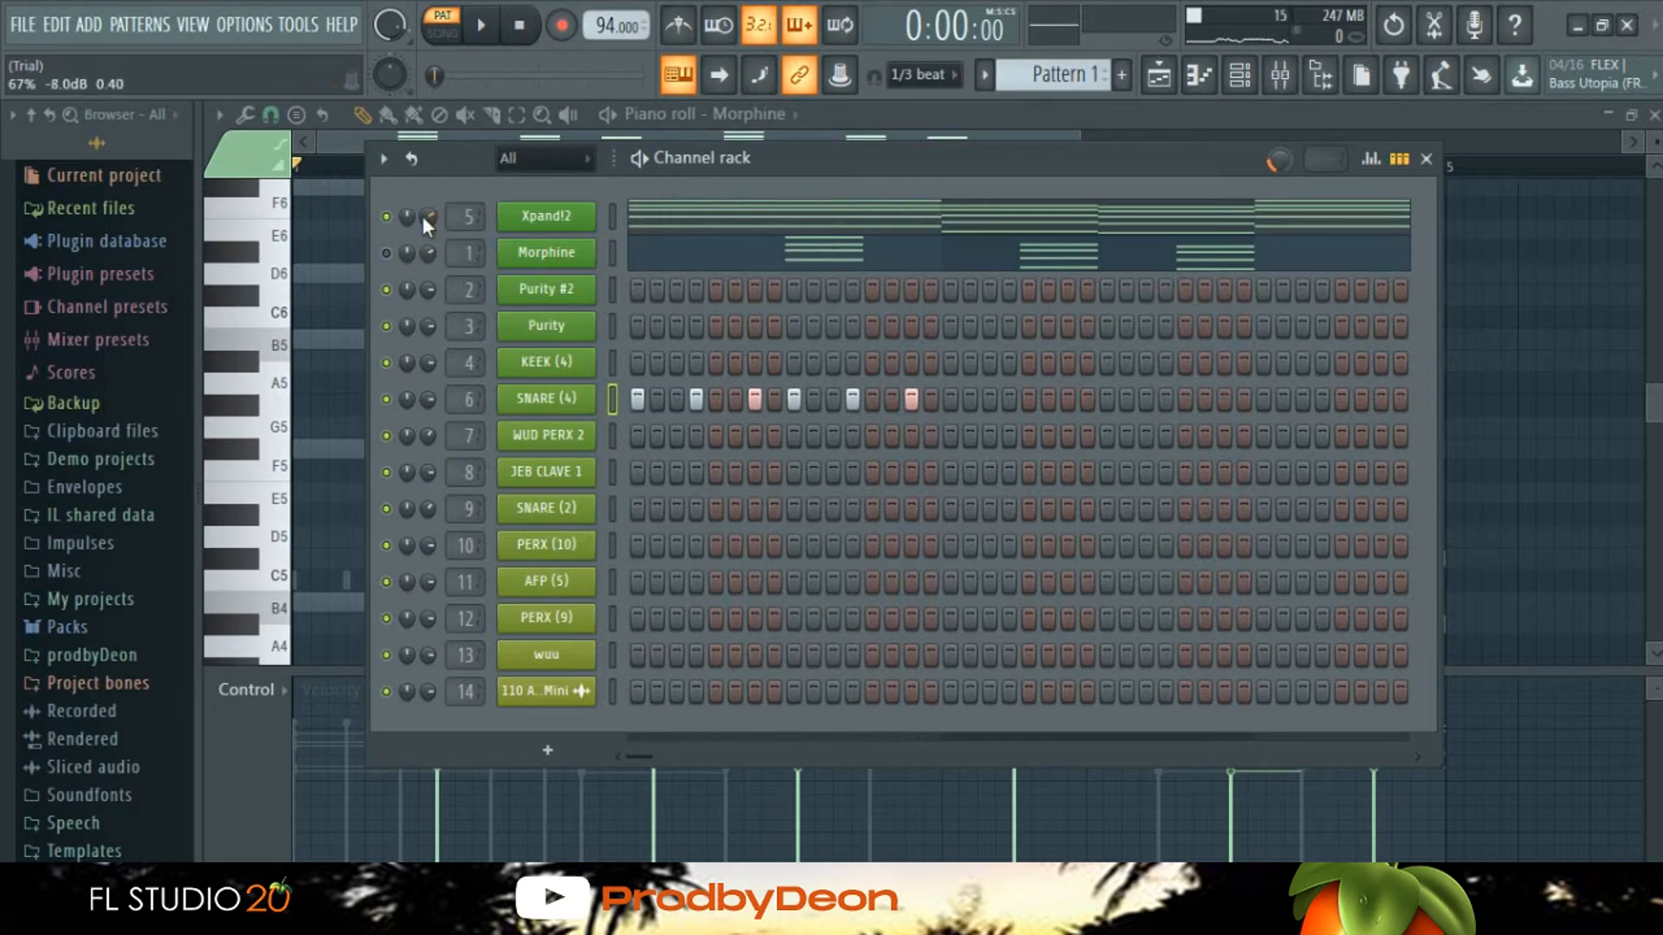
pyautogui.press('space')
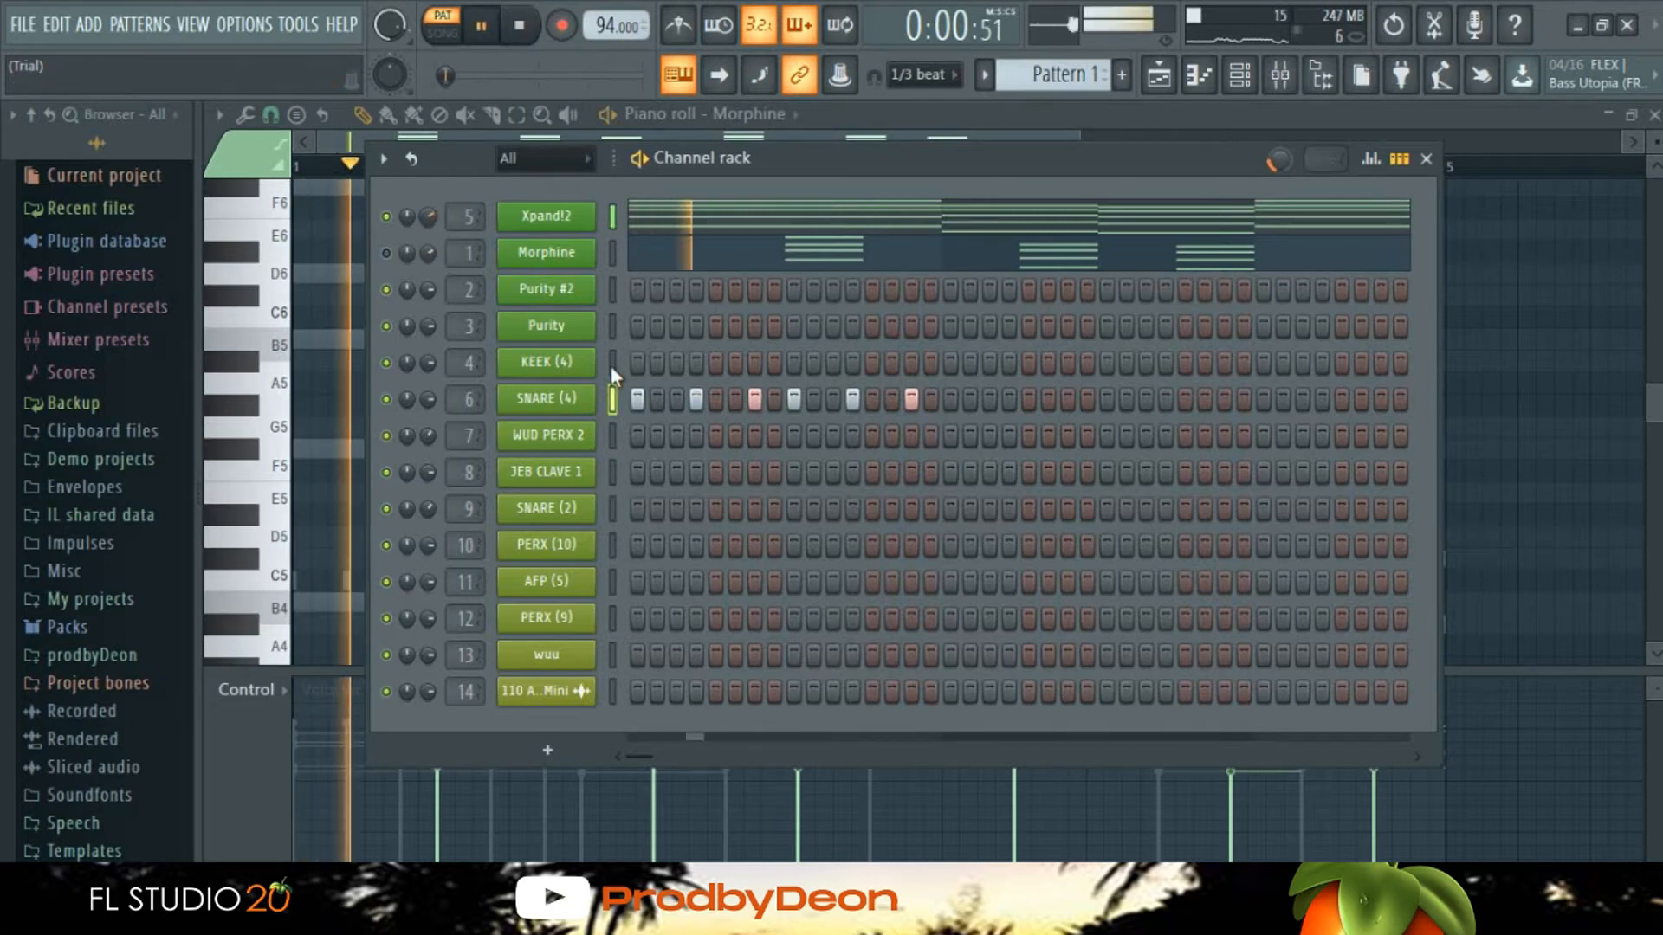
# Step: Add WUD PERX 2 hits on steps 3 and 11 and listen to them with the snare
pyautogui.click(676, 435)
pyautogui.press('space')
pyautogui.press('space')
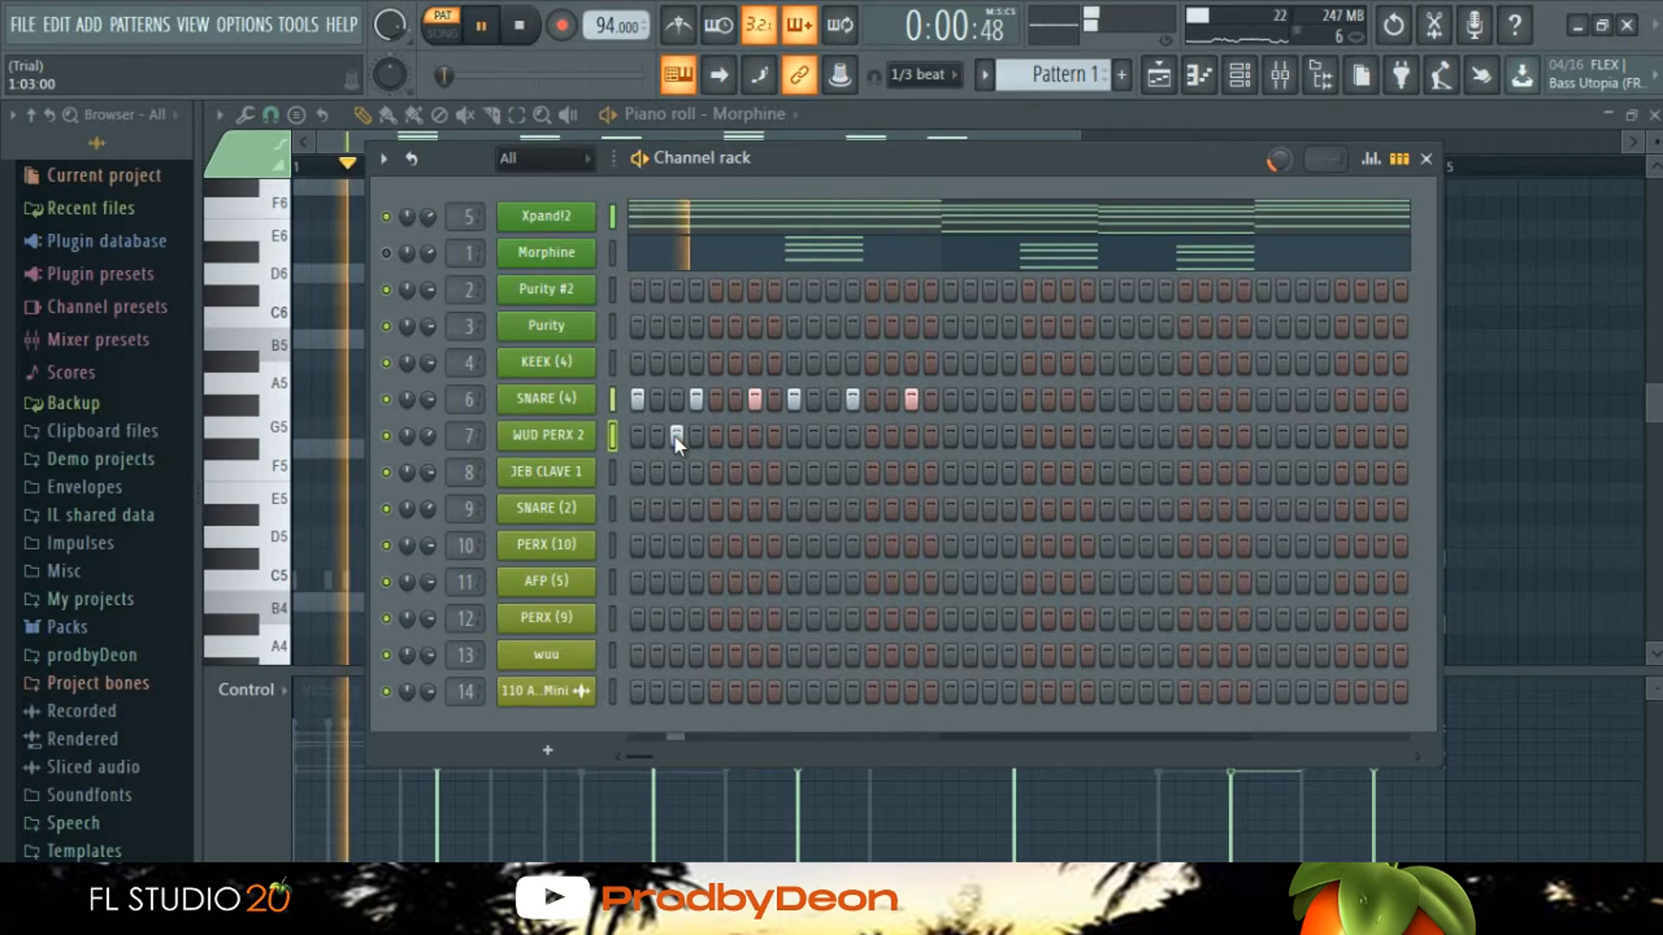
pyautogui.click(831, 435)
pyautogui.press('space')
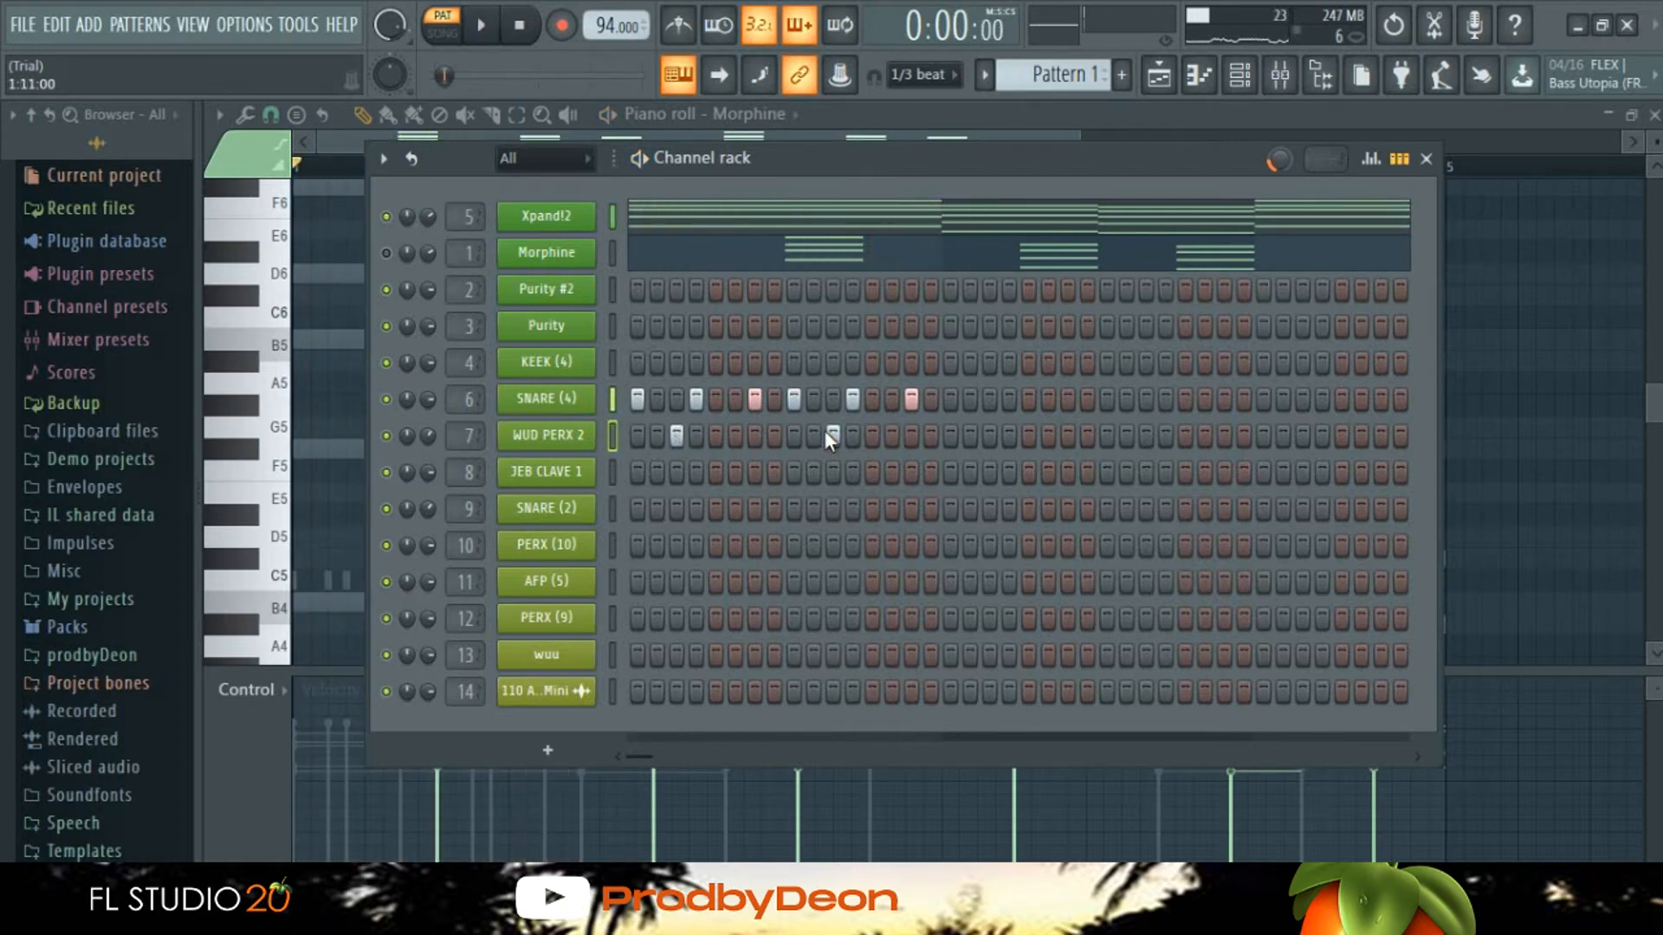
pyautogui.press('space')
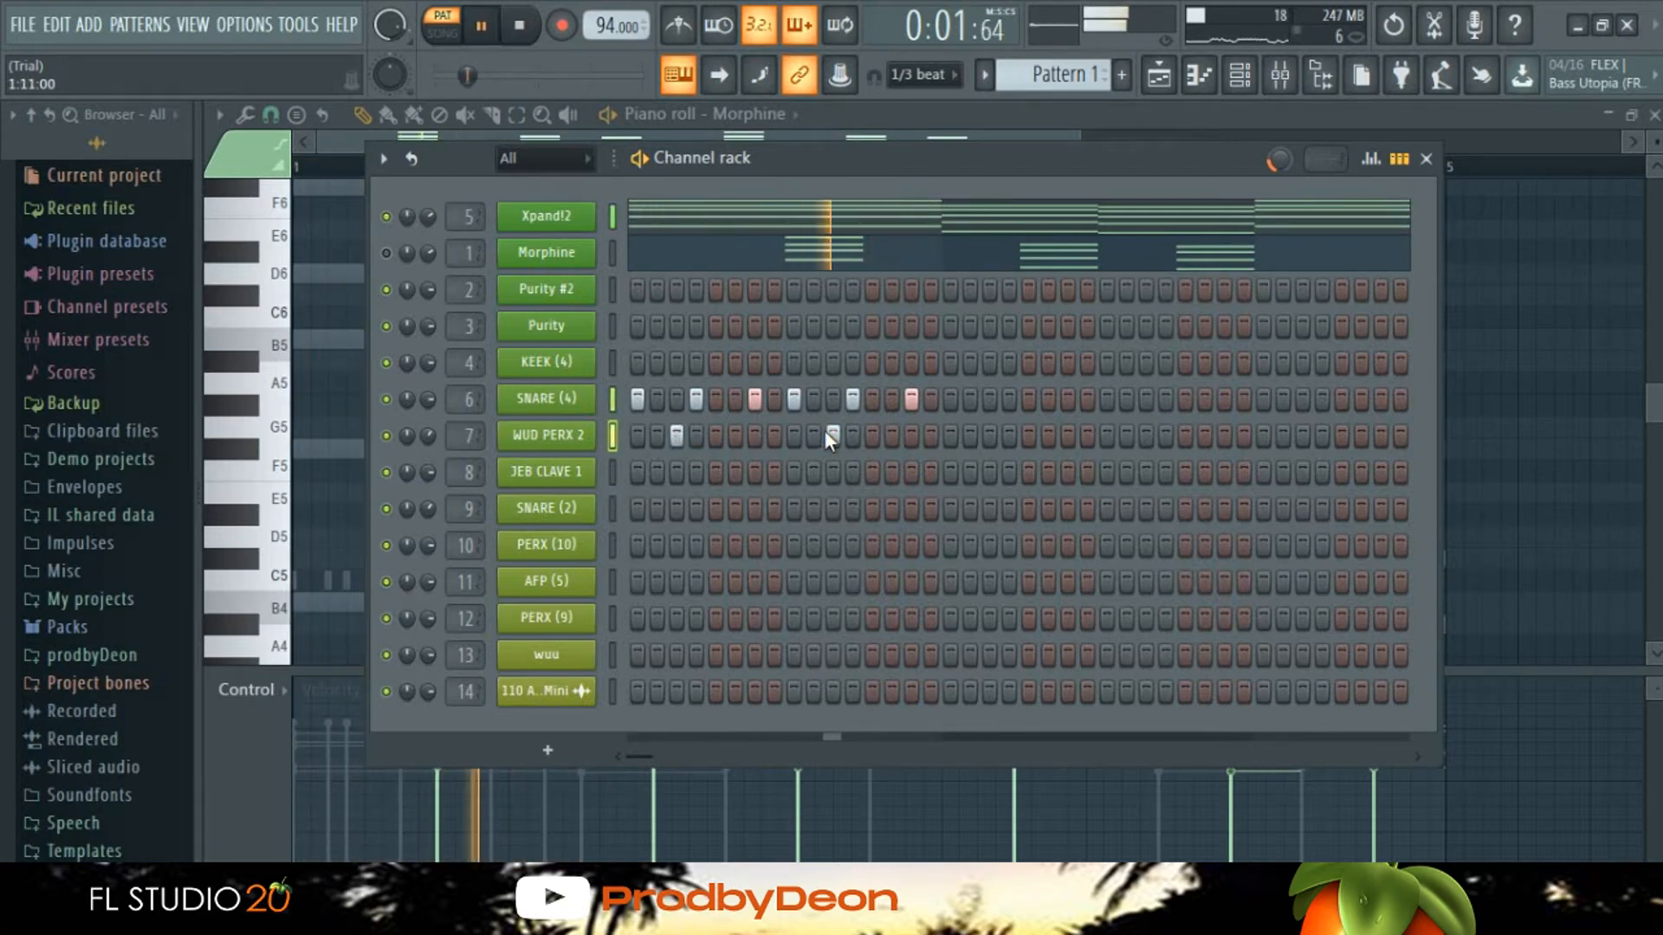
pyautogui.press('space')
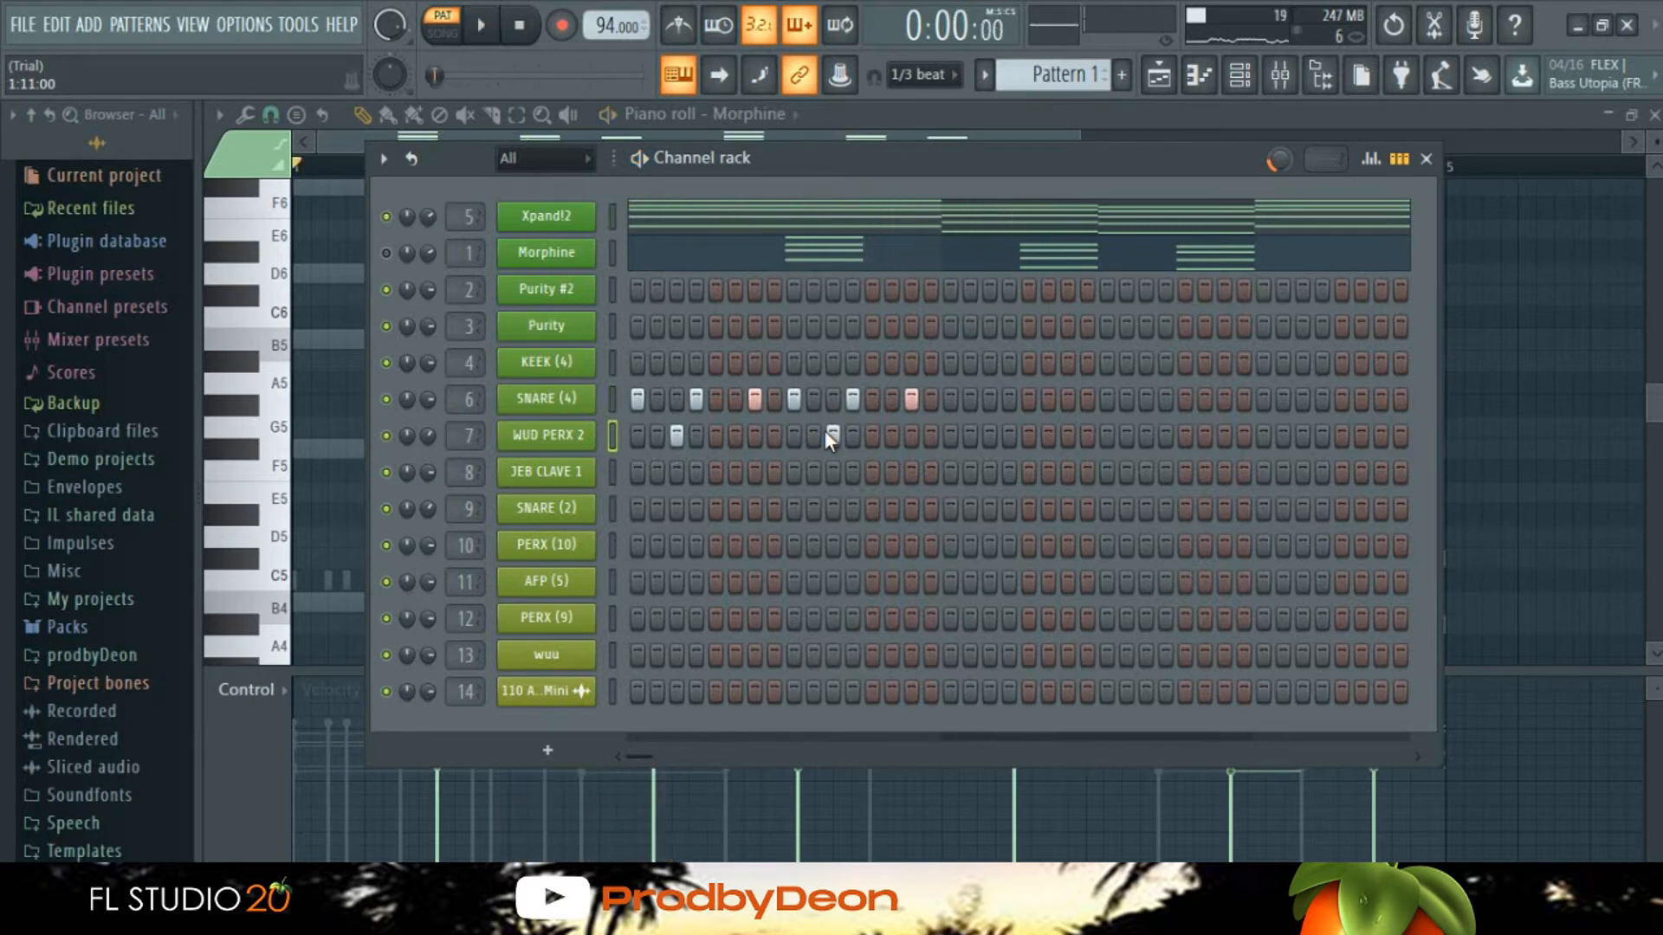
# Step: Add JEB CLAVE 1 hits on steps 5, 7, 8 and 10 and audition the pattern
pyautogui.click(713, 474)
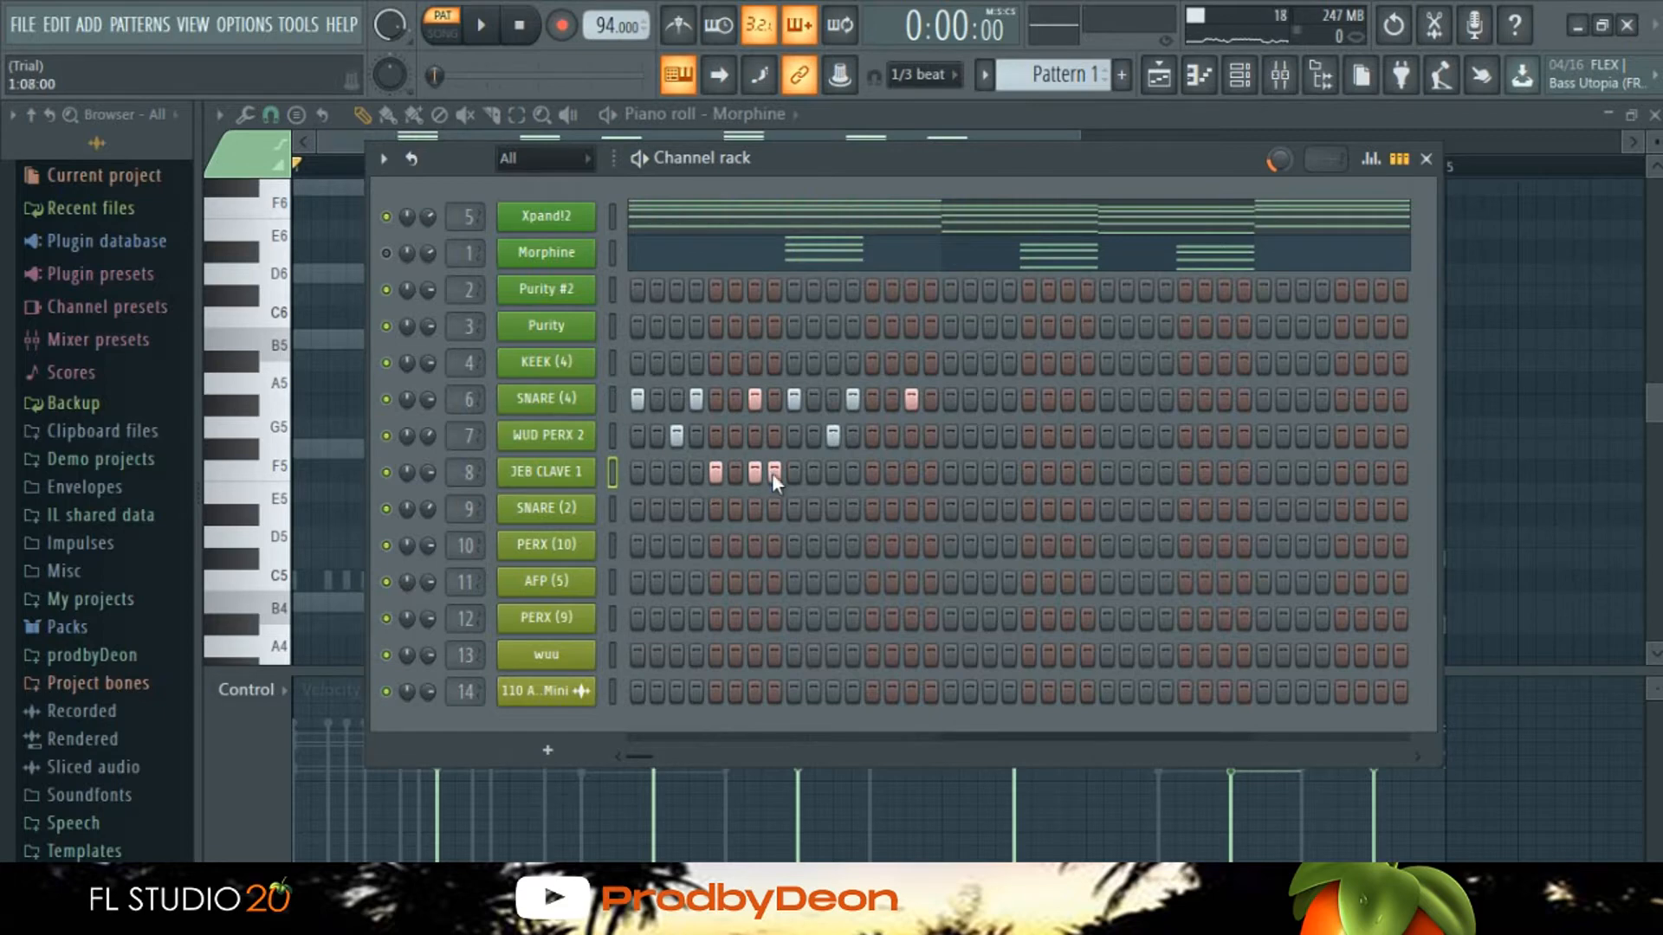
pyautogui.press('space')
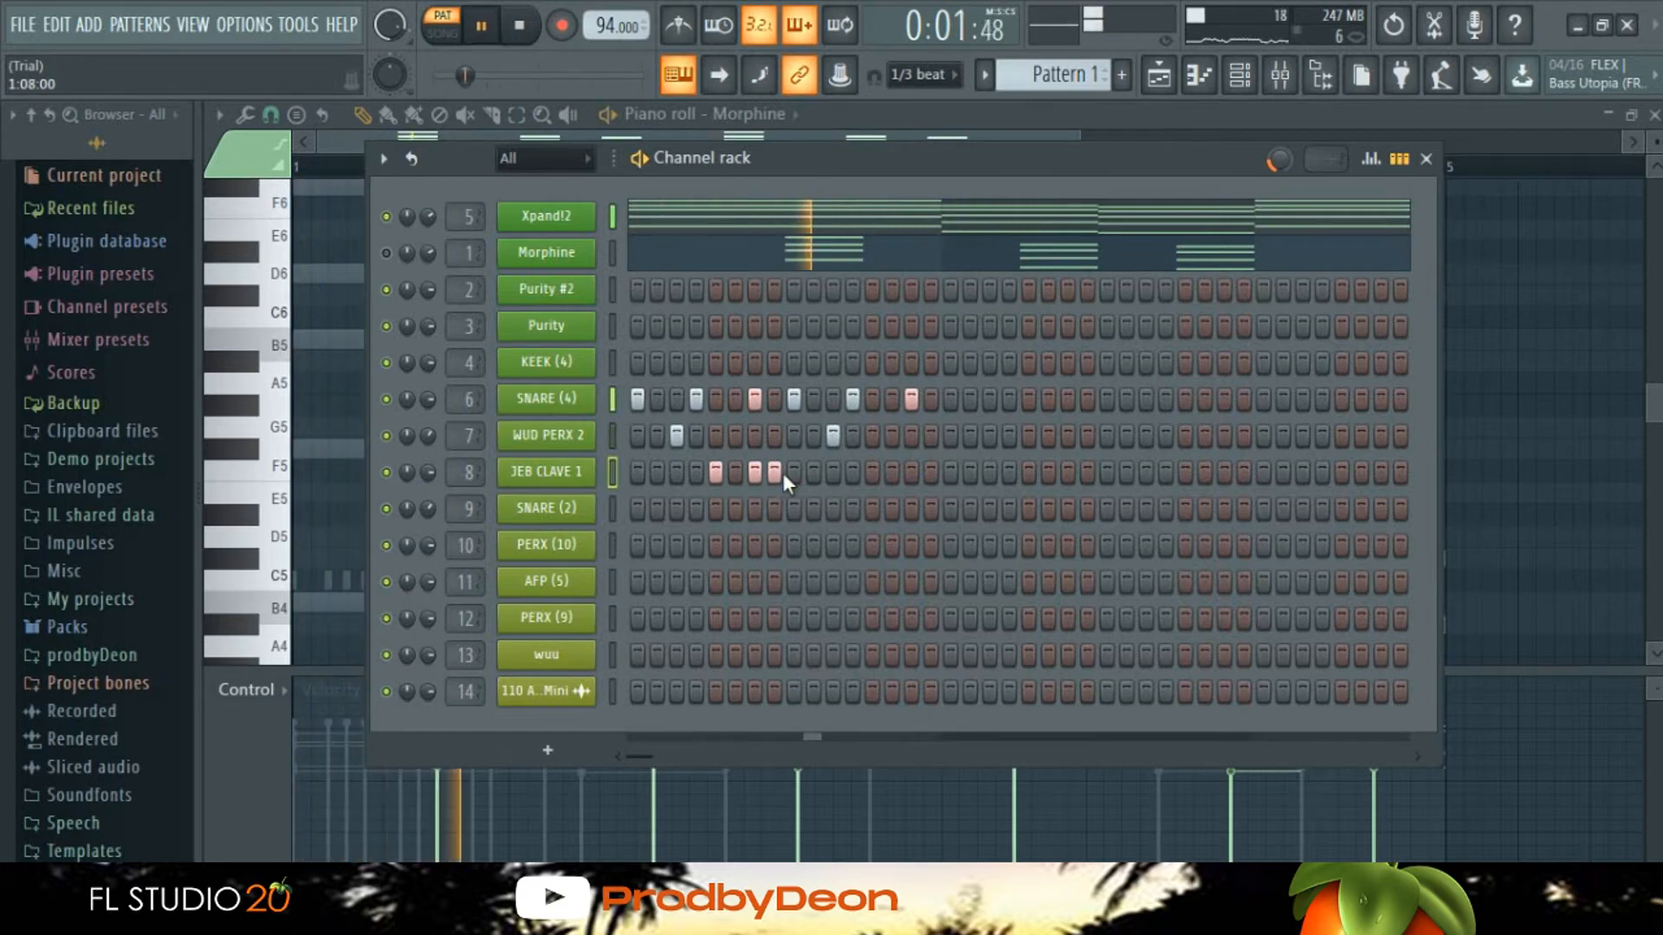
pyautogui.click(808, 472)
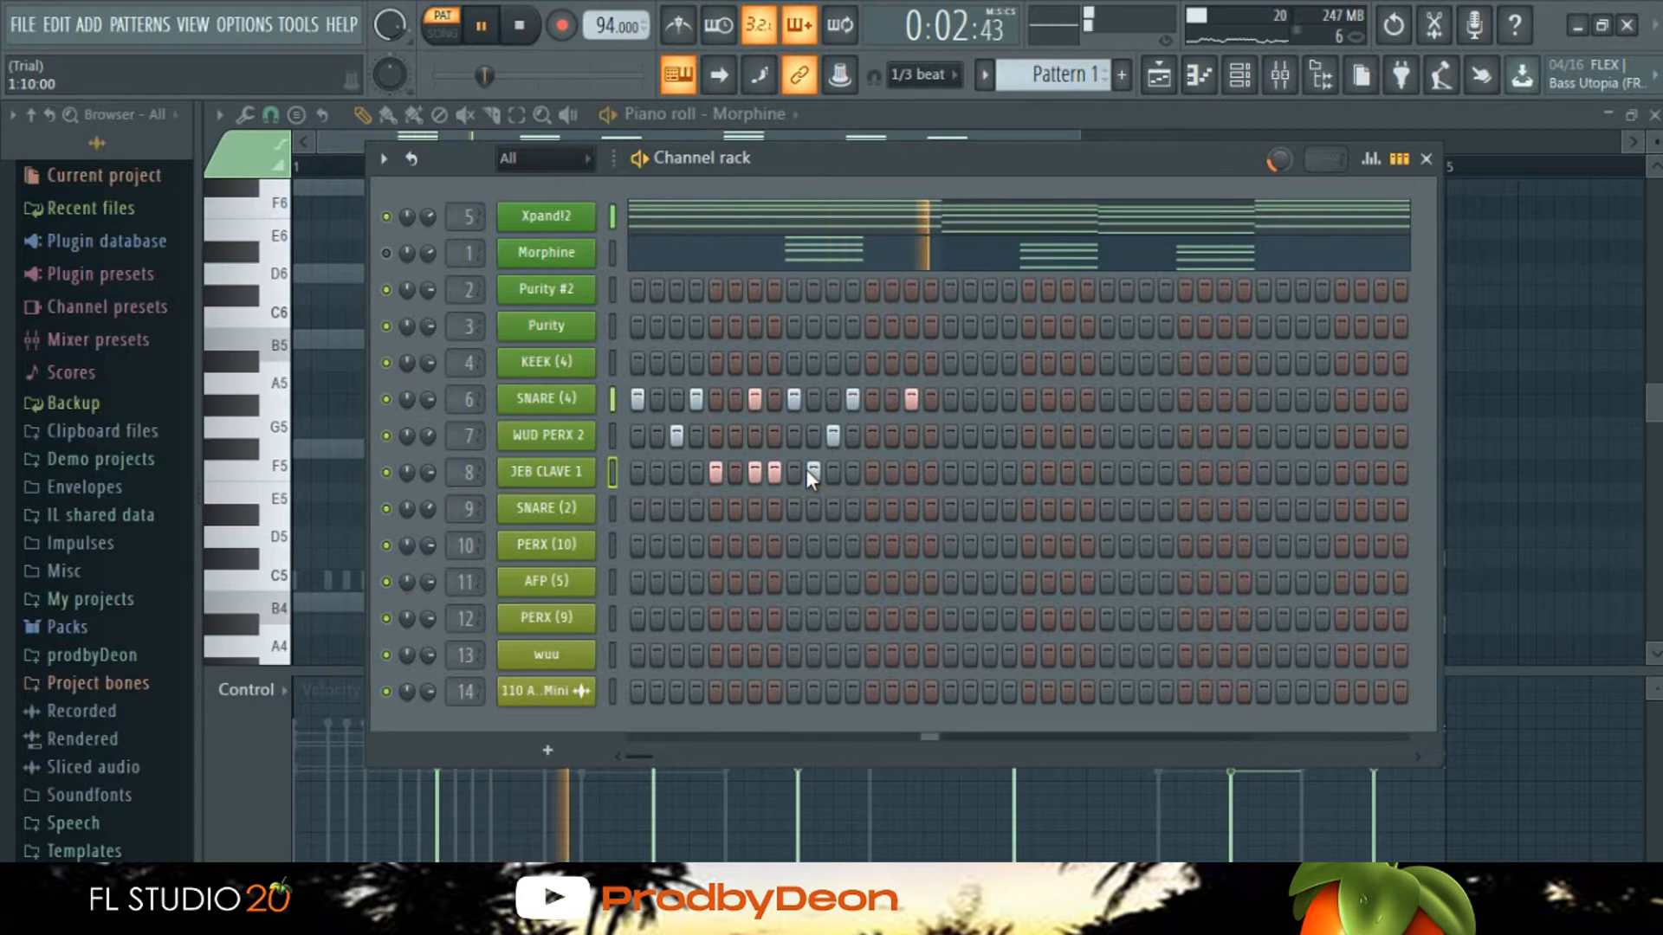
pyautogui.press('space')
# Step: Repeat the bar 1 patterns of JEB CLAVE 1, WUD PERX 2 and SNARE (4) across bars 2 to 4
pyautogui.rightClick(578, 471)
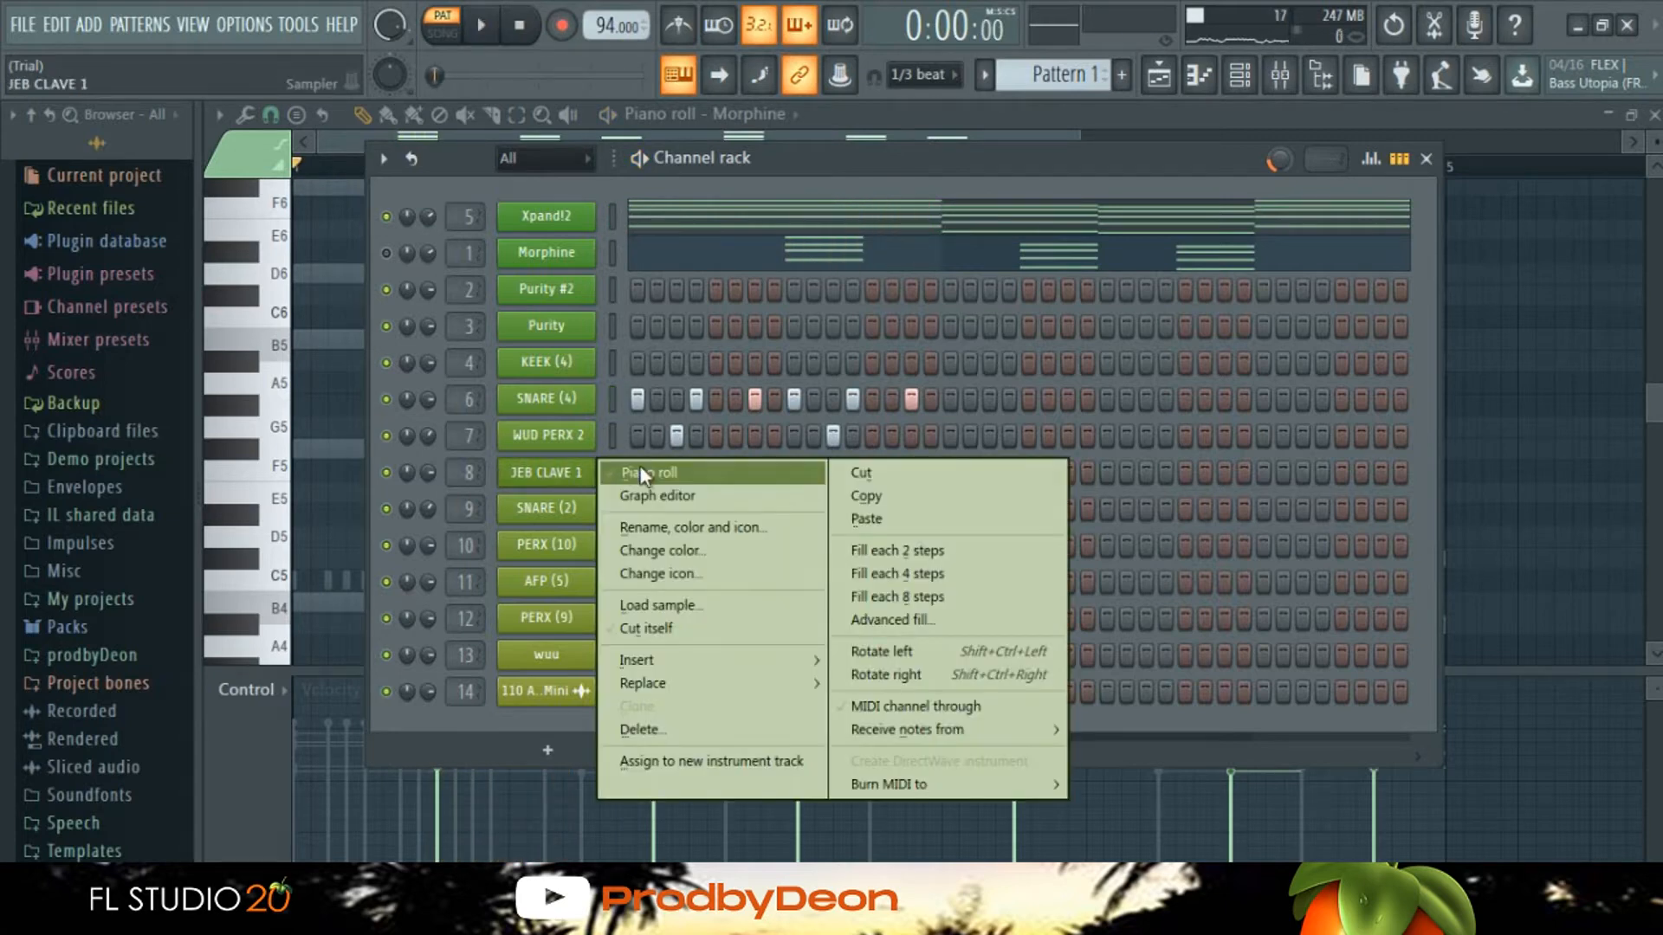
pyautogui.click(643, 473)
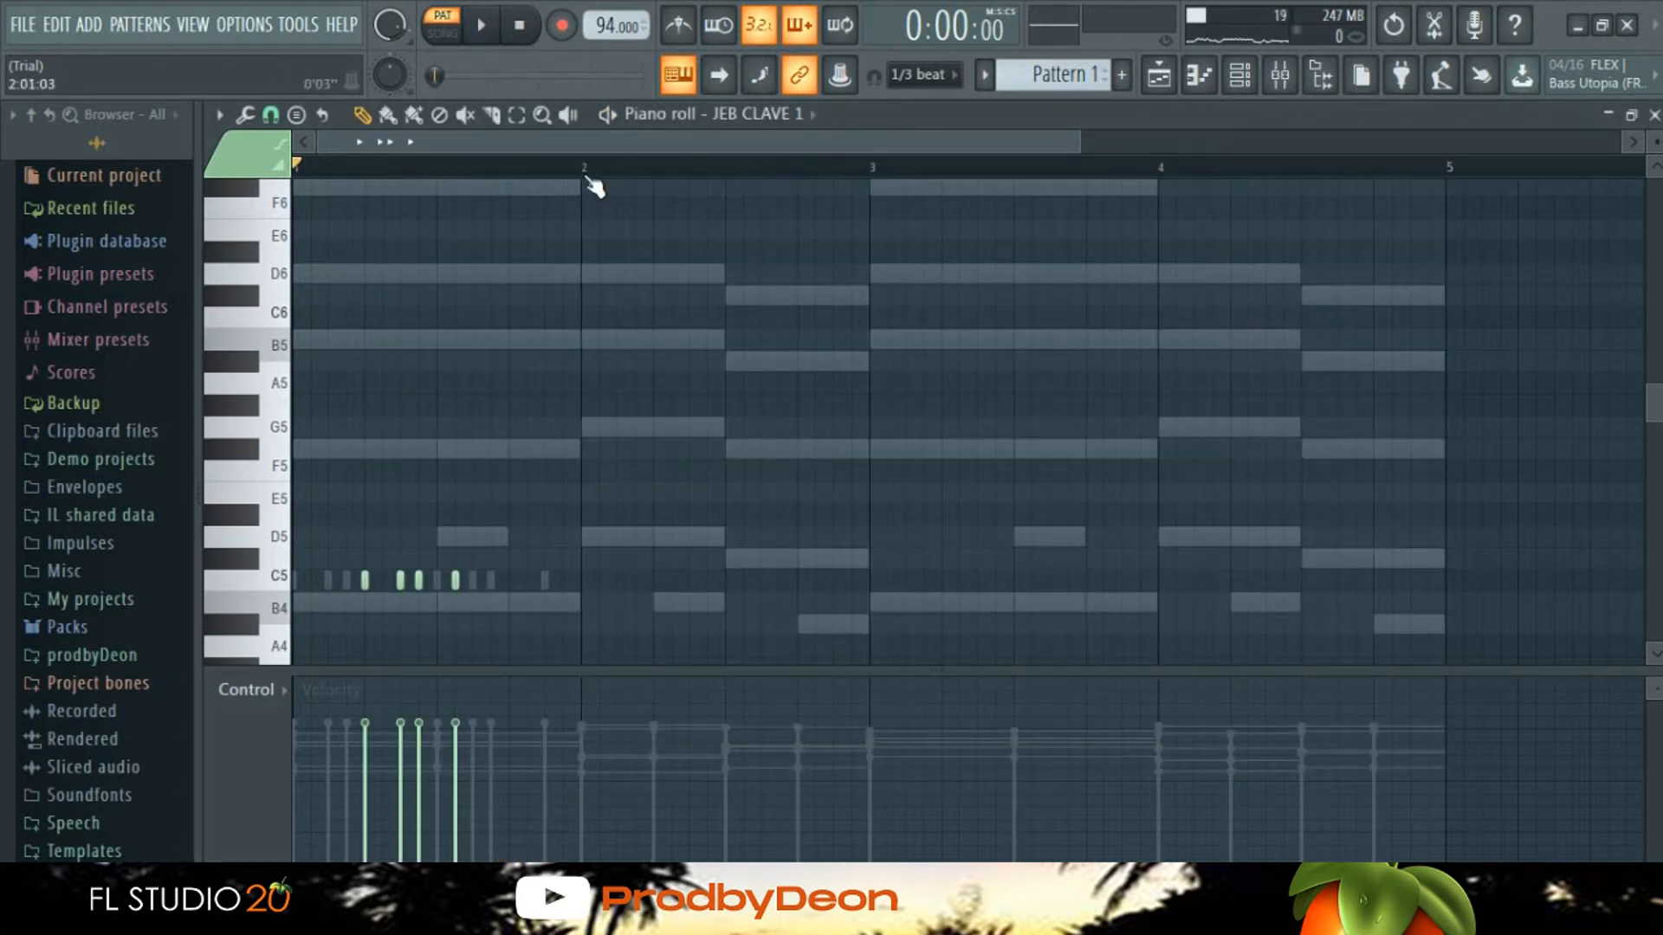
pyautogui.moveTo(586, 178); pyautogui.dragTo(175, 143)
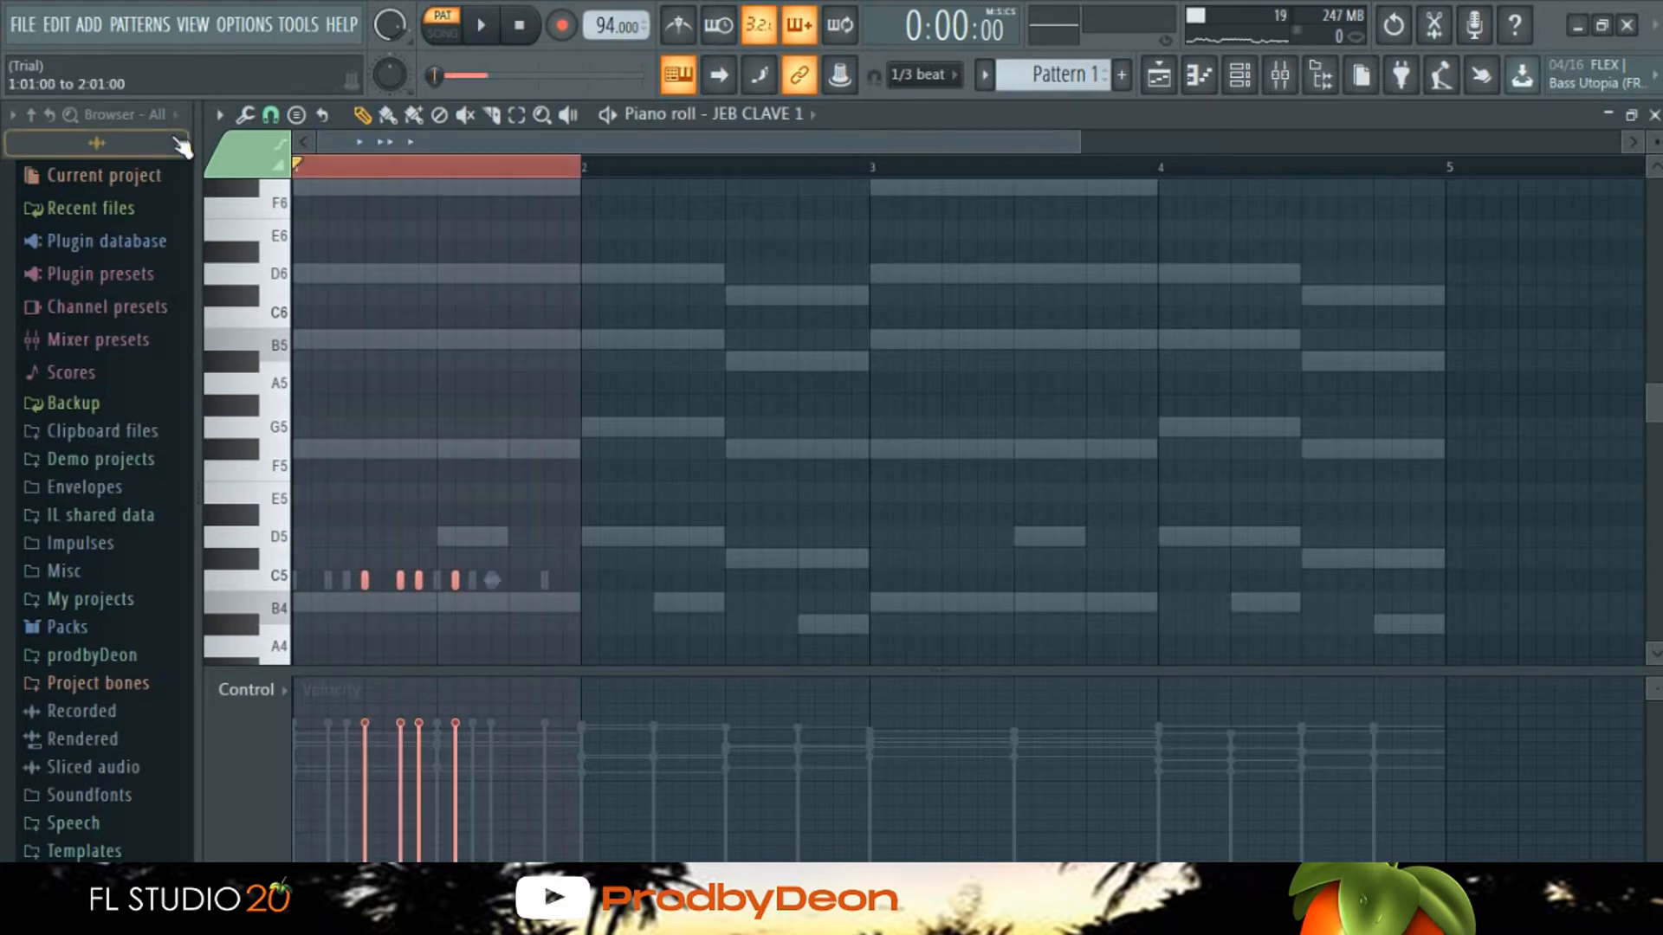
pyautogui.hotkey('ctrl', 'b')
pyautogui.hotkey('ctrl', 'b')
pyautogui.hotkey('ctrl', 'b')
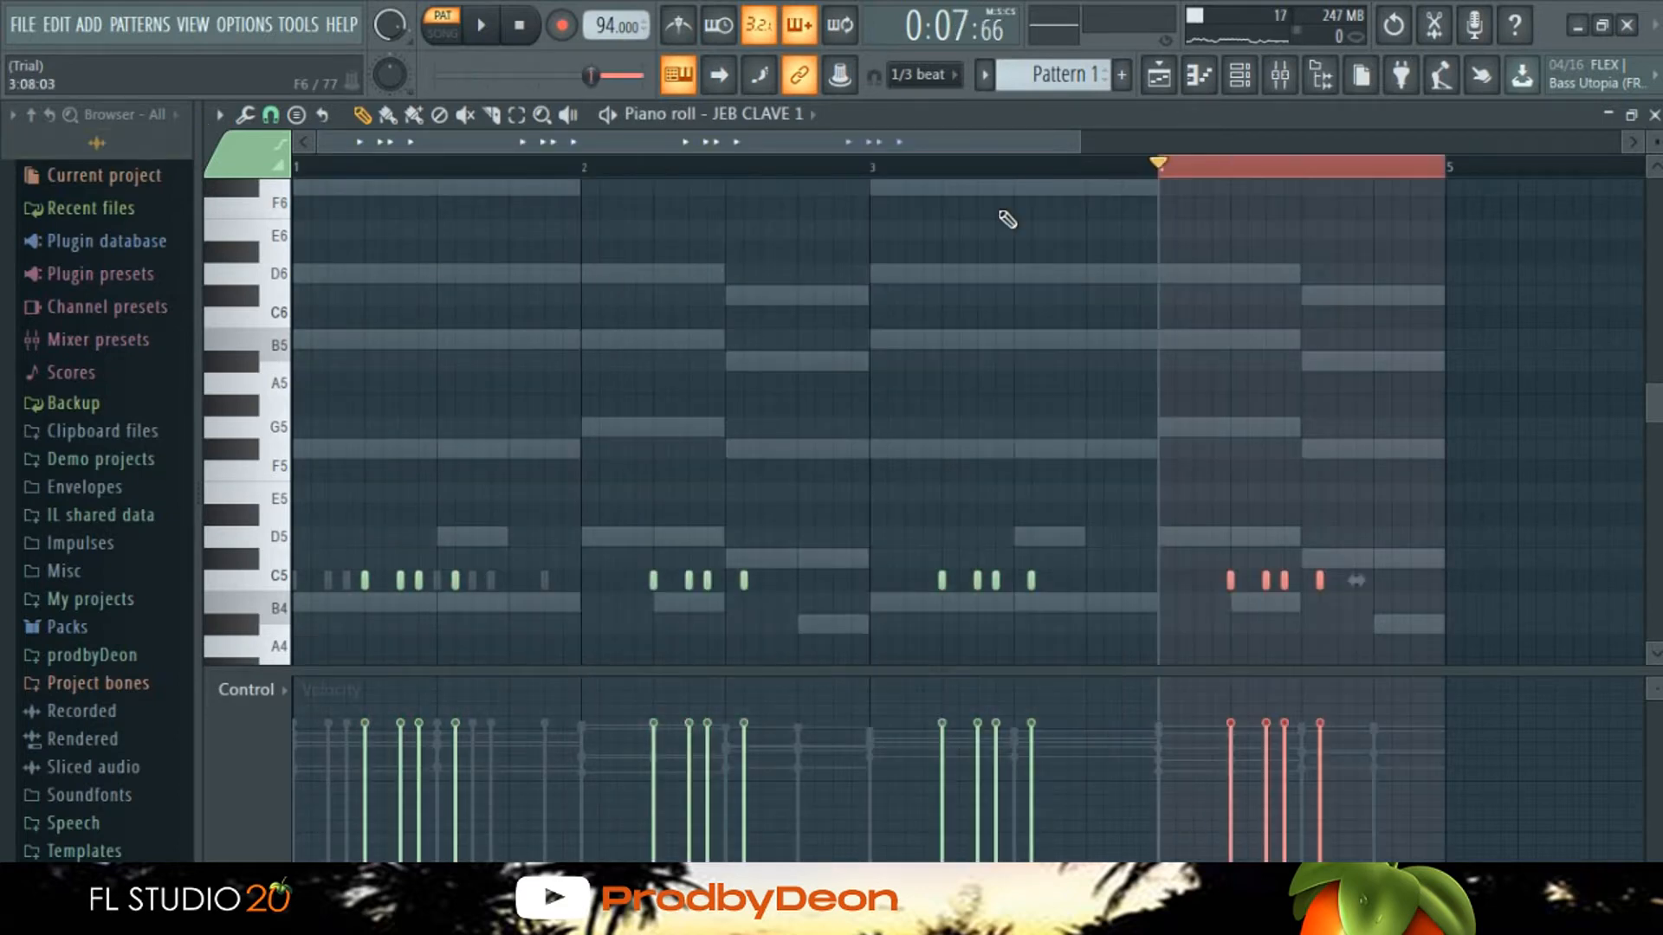
pyautogui.click(1261, 185)
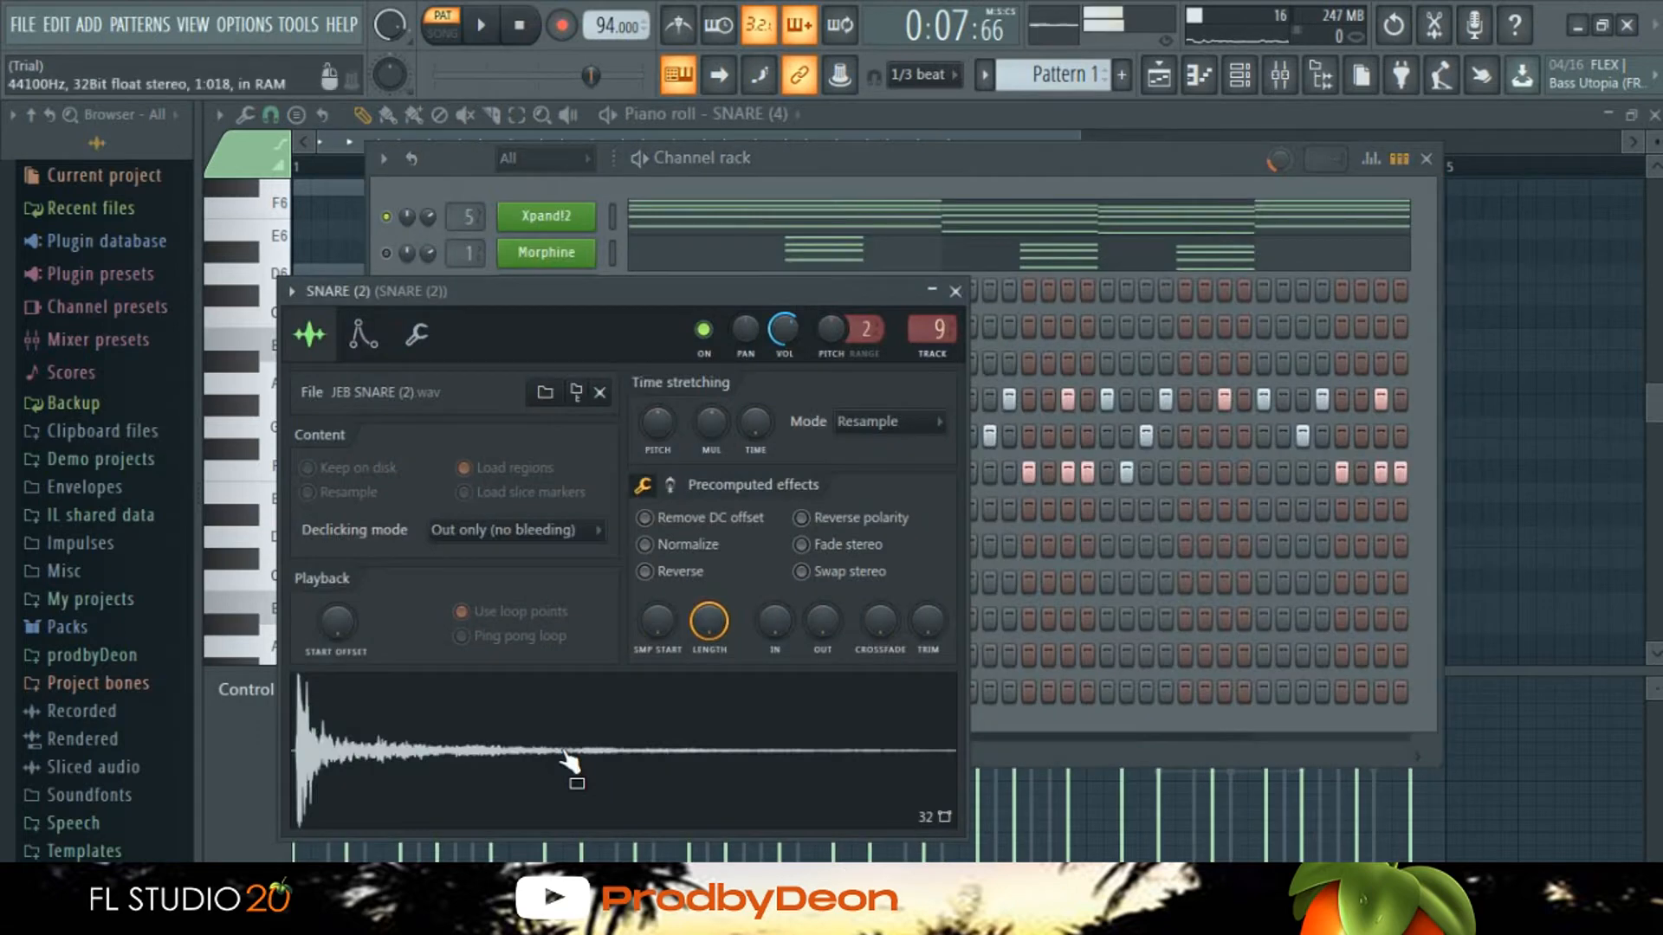
# Step: Add SNARE (2) hits on step 14 of bar 1 and step 14 of bar 4 while auditioning the pattern
pyautogui.click(955, 291)
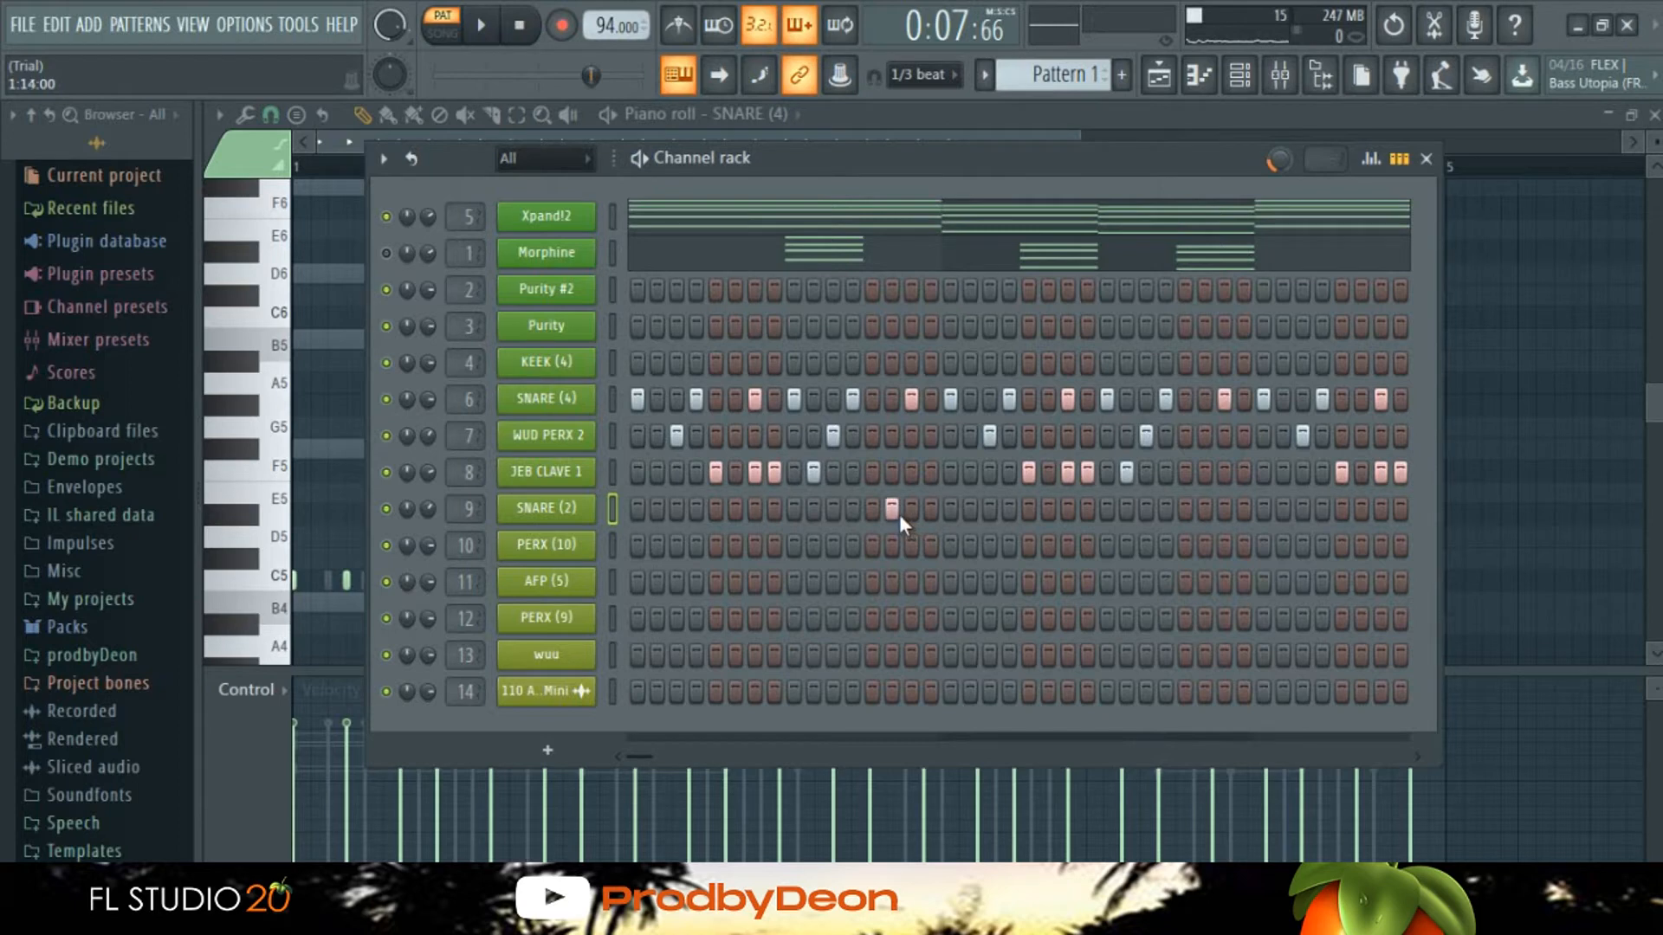
pyautogui.press('space')
pyautogui.press('space')
pyautogui.press('space')
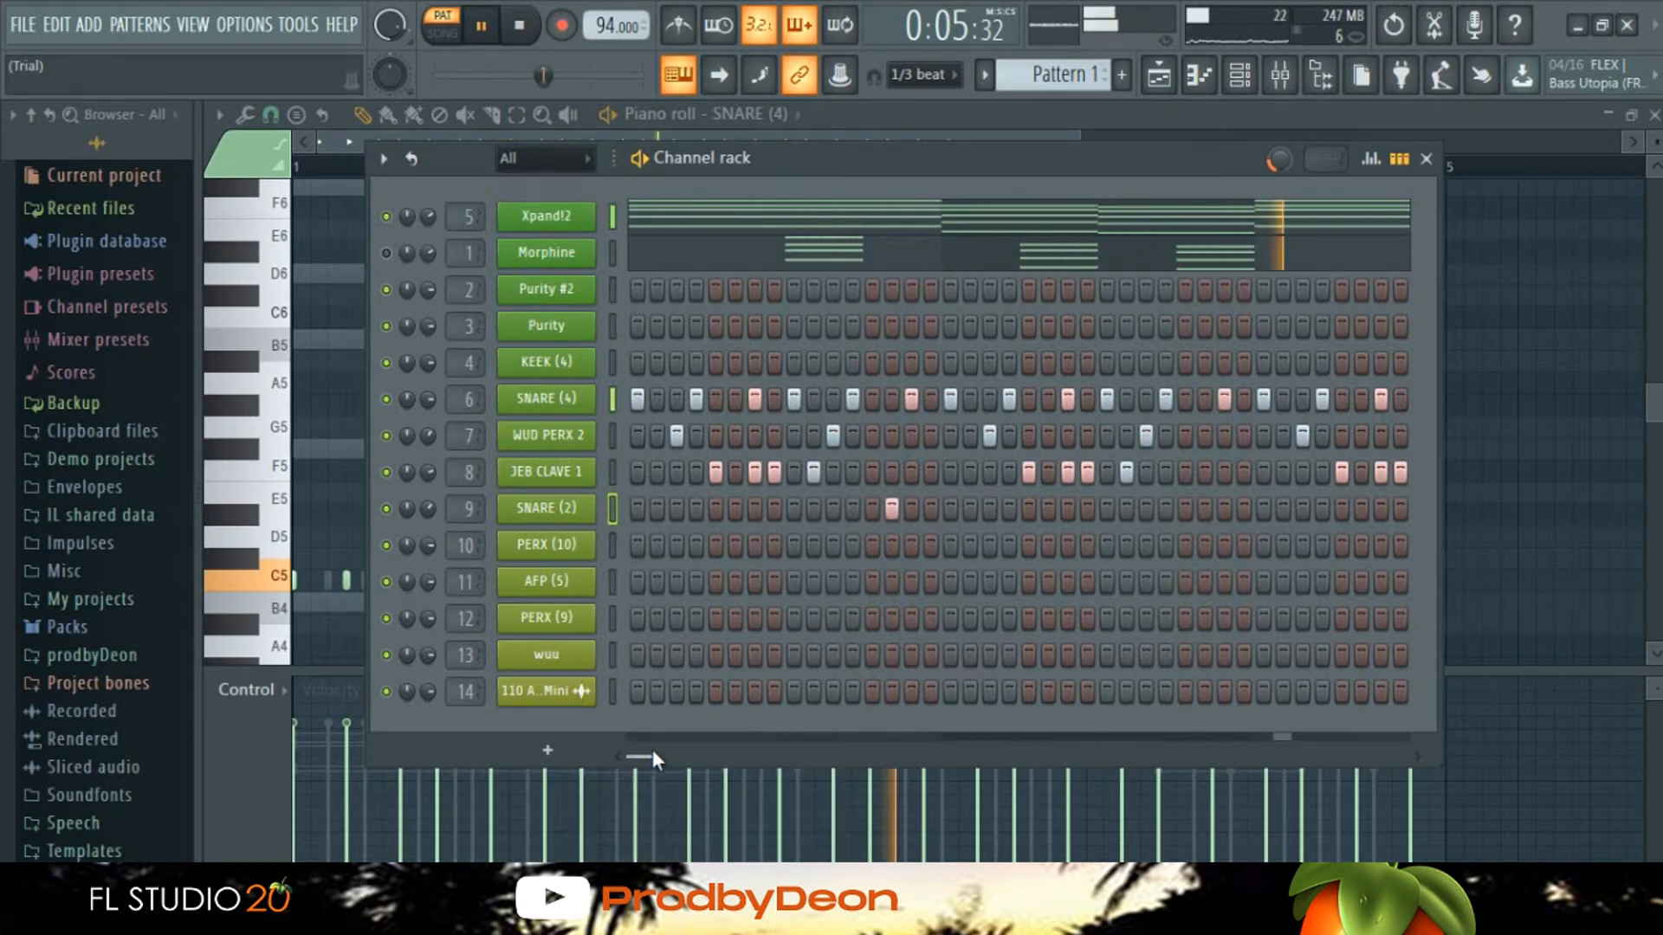
pyautogui.moveTo(650, 755); pyautogui.dragTo(665, 754)
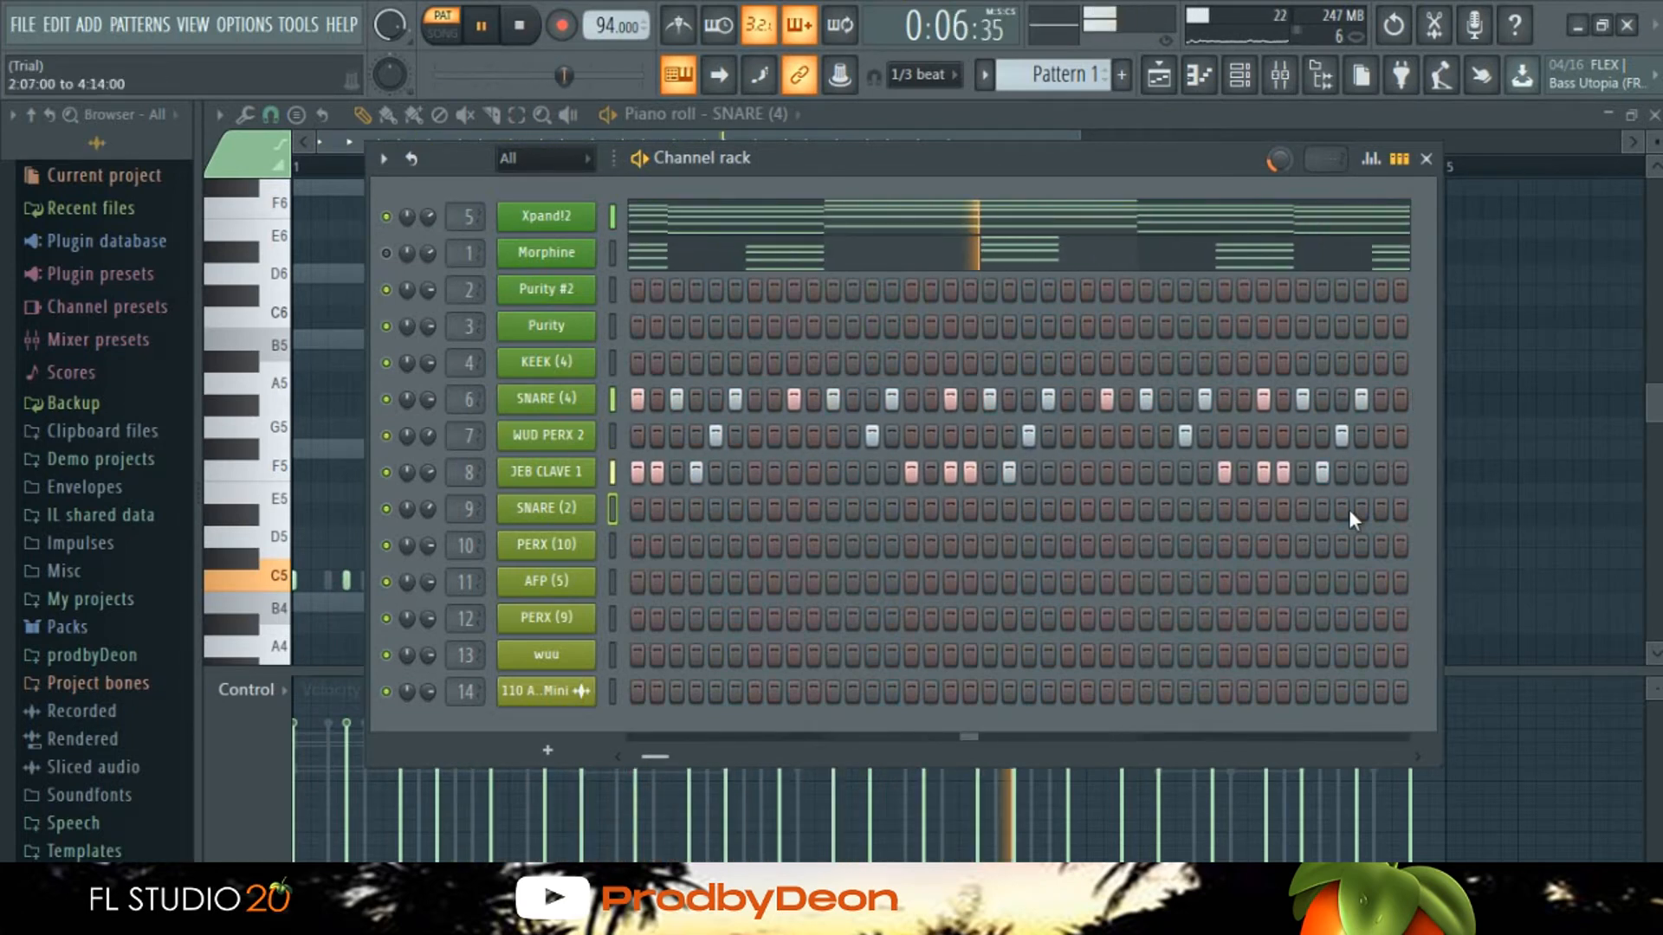
pyautogui.click(1398, 509)
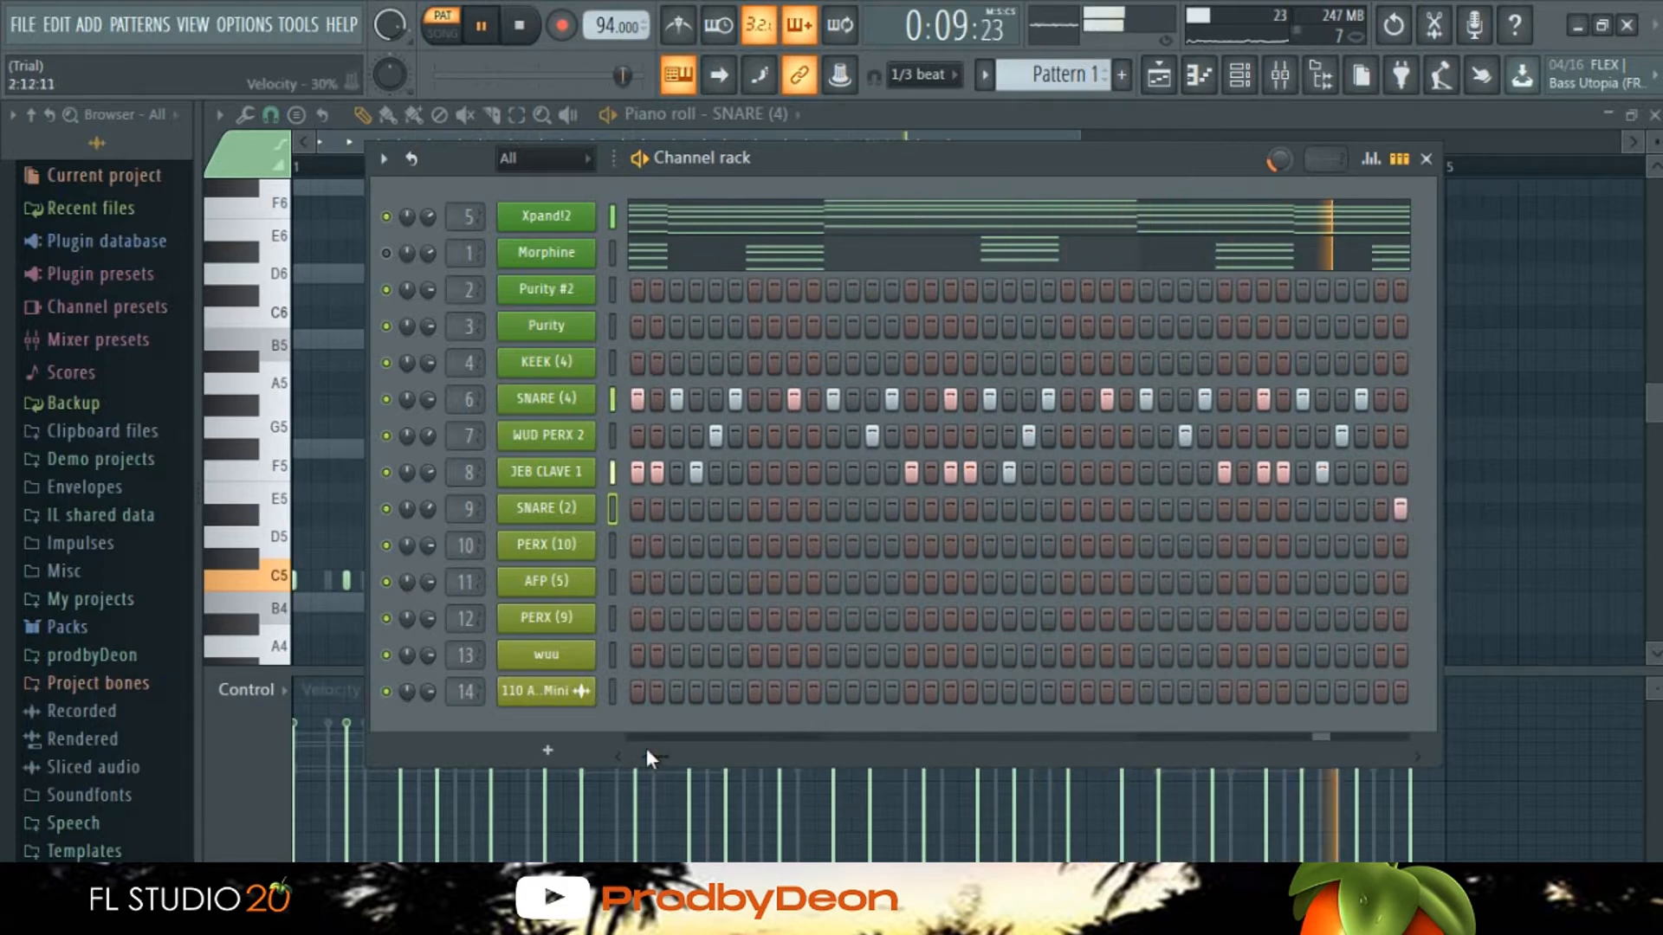
# Step: Stop playback and preview the PERX (10) sample, closing its settings when done
pyautogui.moveTo(662, 750); pyautogui.dragTo(611, 750)
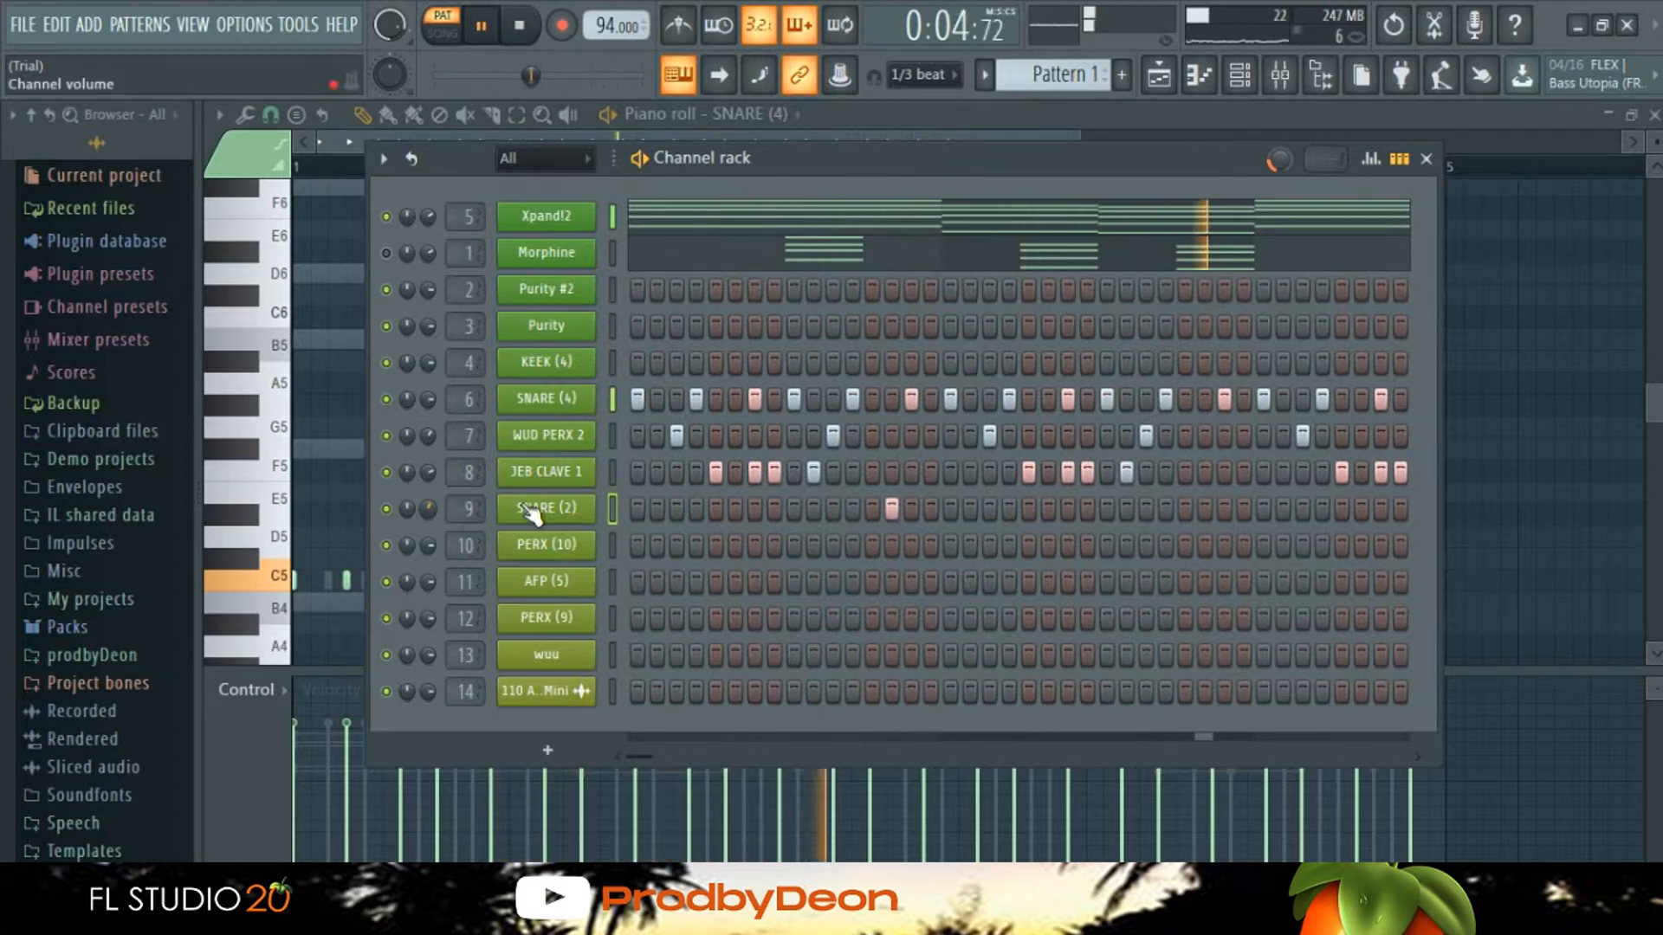
pyautogui.press('space')
pyautogui.click(548, 545)
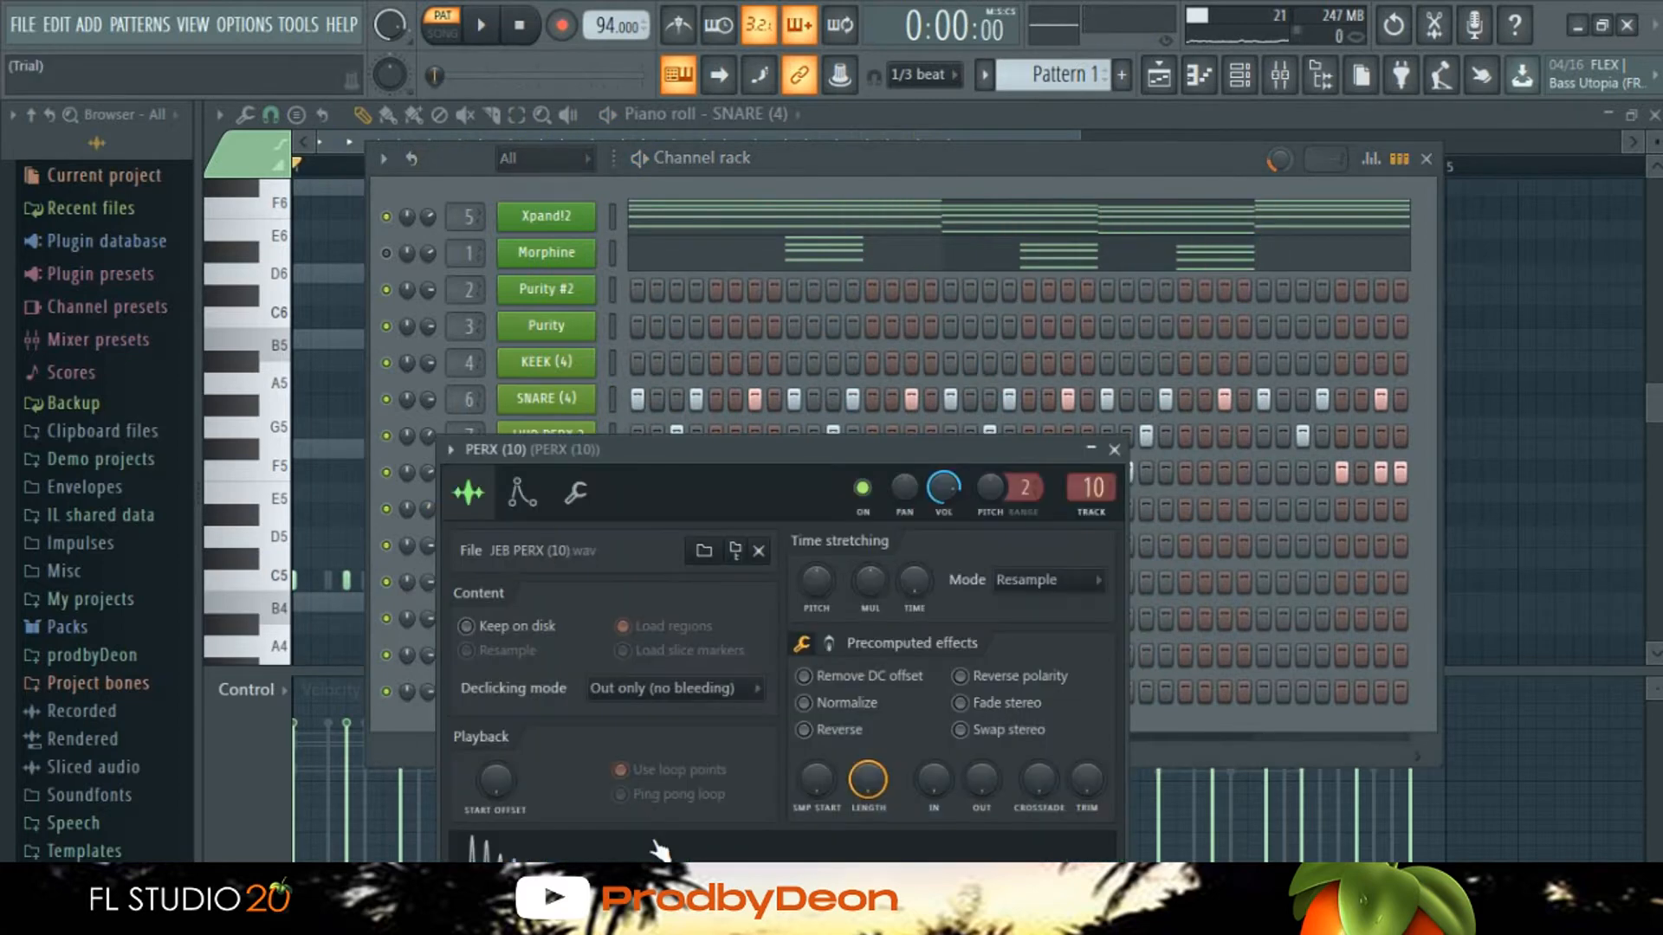
pyautogui.moveTo(717, 451); pyautogui.dragTo(717, 164)
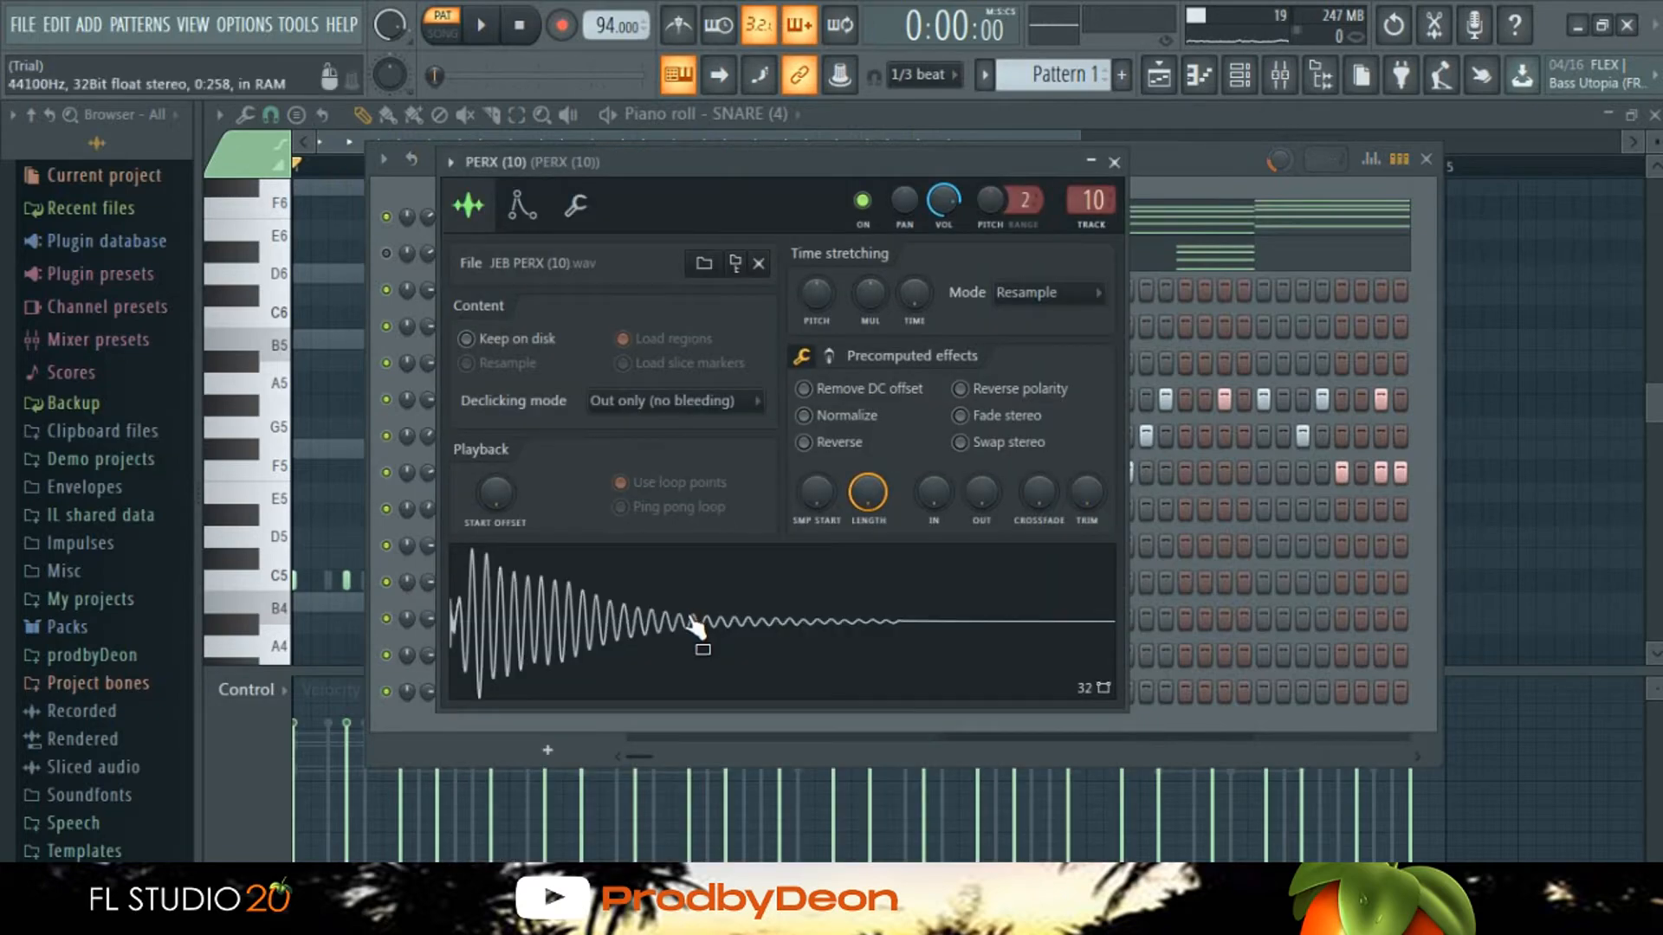
pyautogui.click(1112, 163)
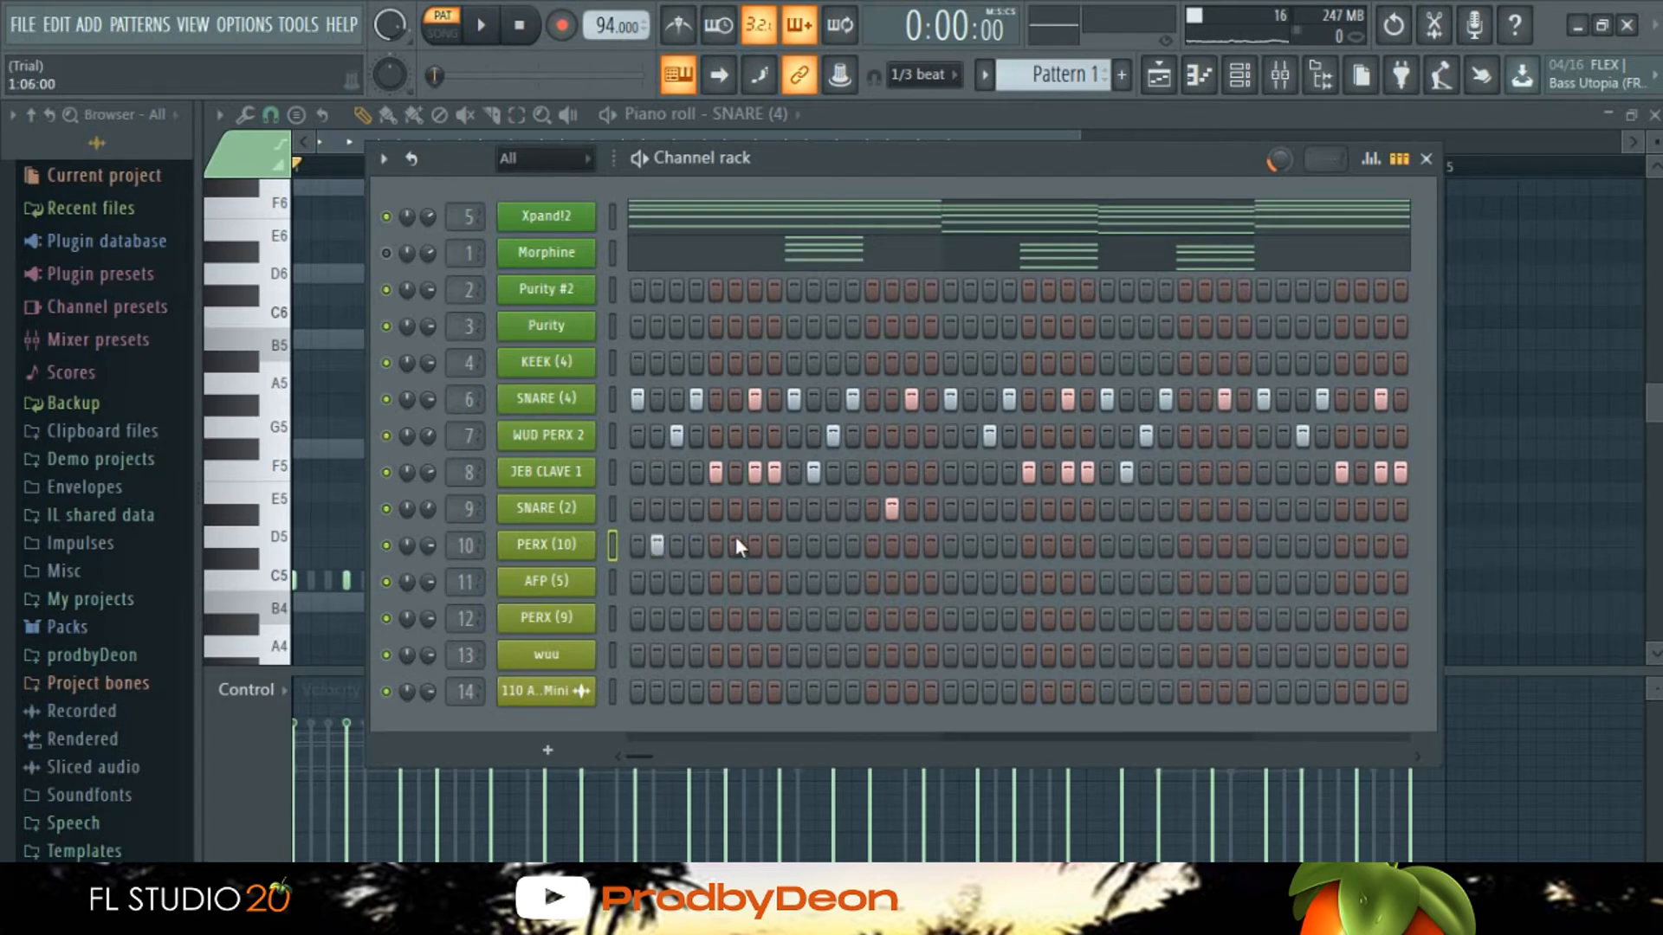
# Step: Try PERX (10) hits around steps 6 and 7 of bar 1 while auditioning the pattern
pyautogui.press('space')
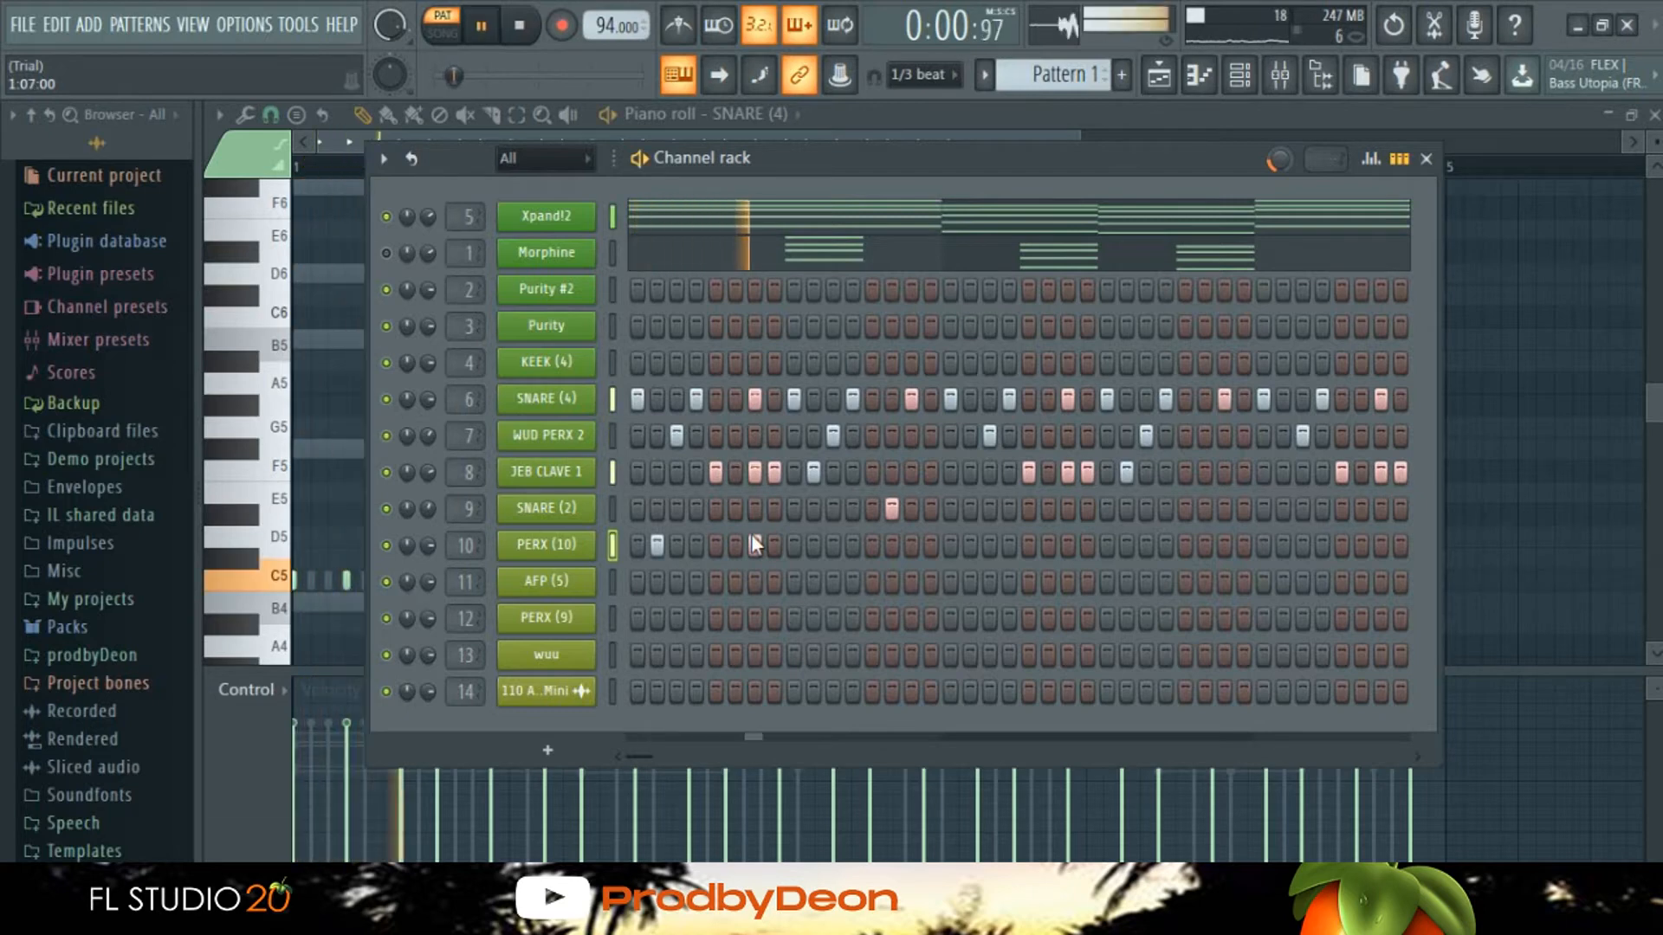
pyautogui.click(753, 542)
pyautogui.press('space')
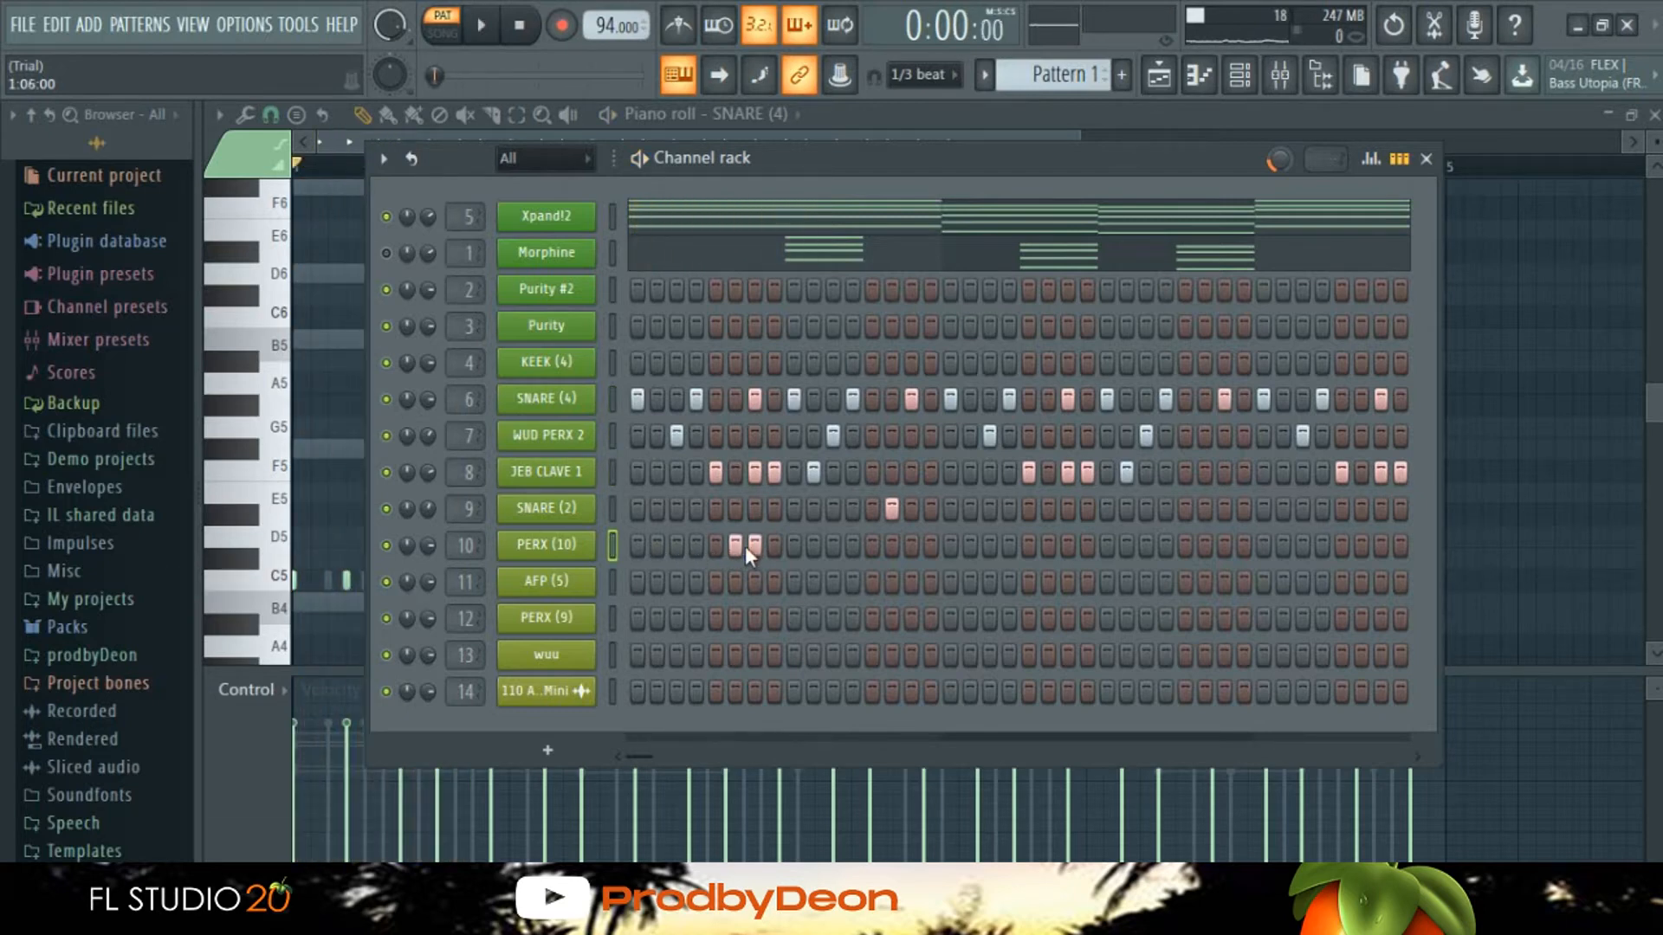
pyautogui.press('space')
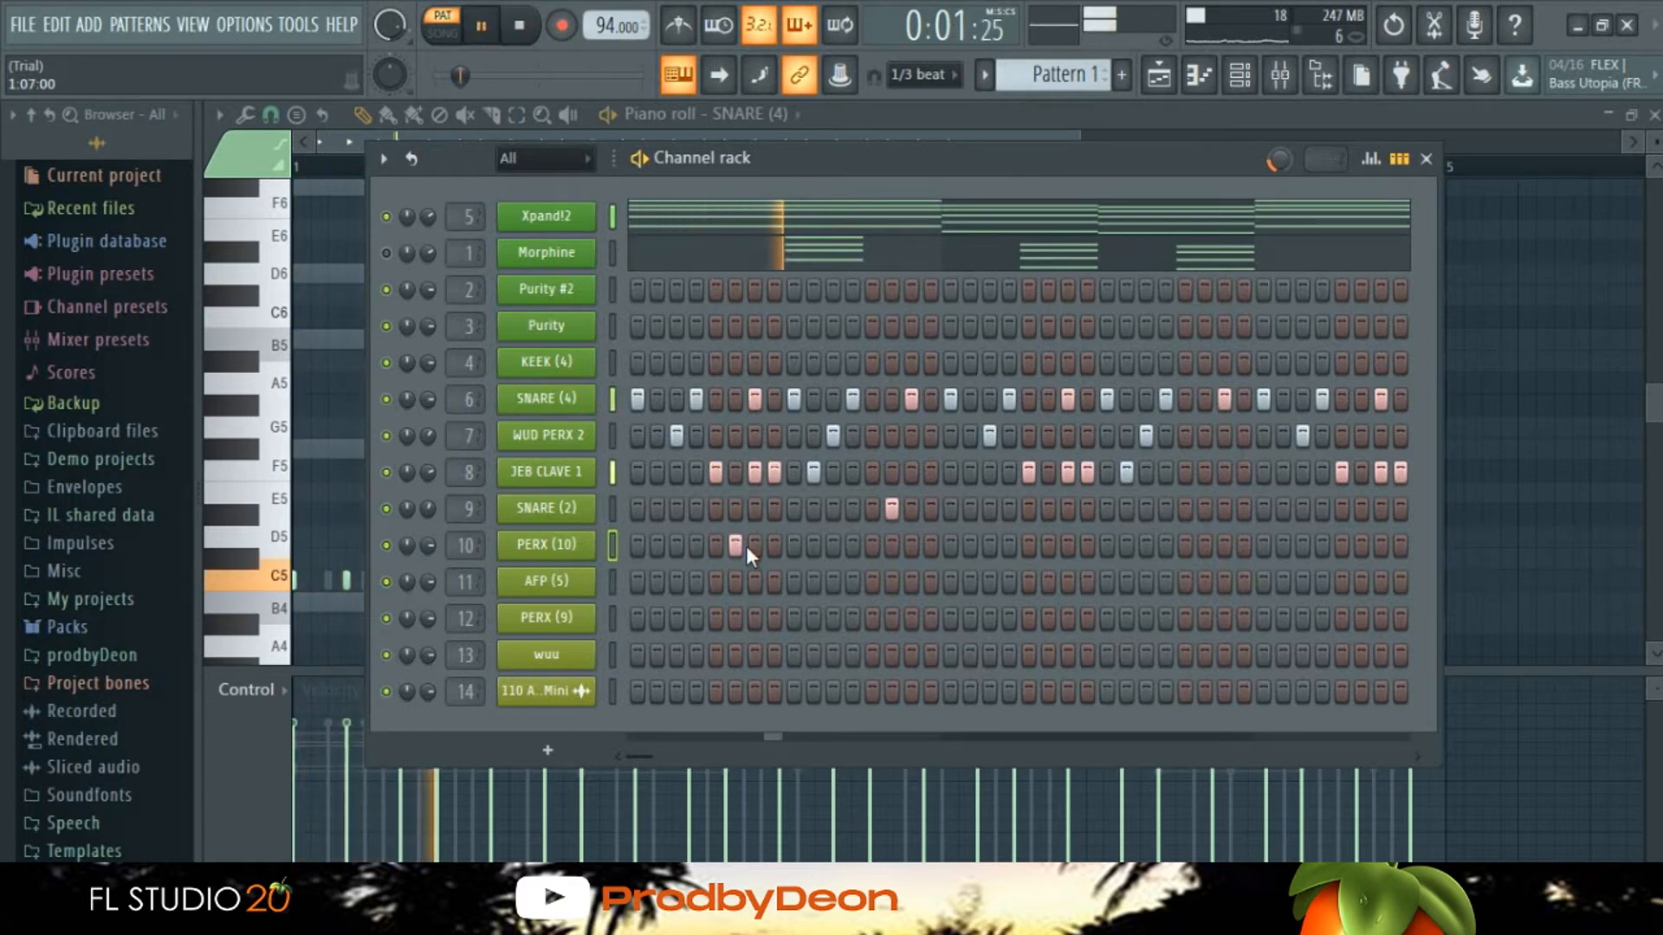
pyautogui.press('space')
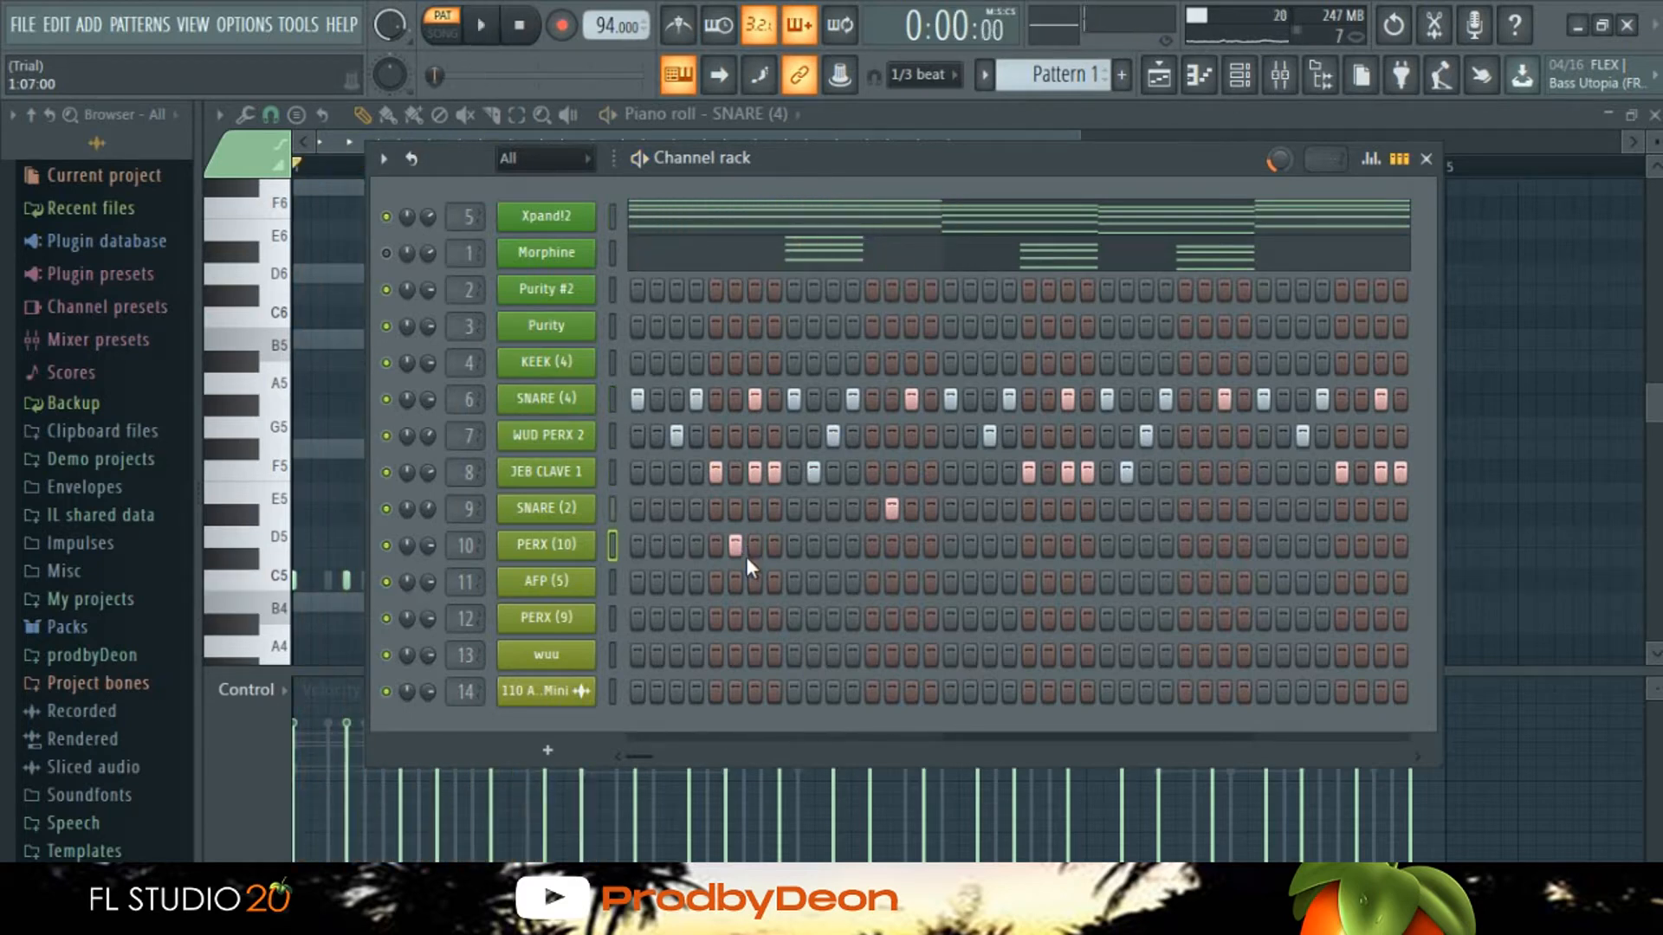
pyautogui.press('space')
pyautogui.click(750, 546)
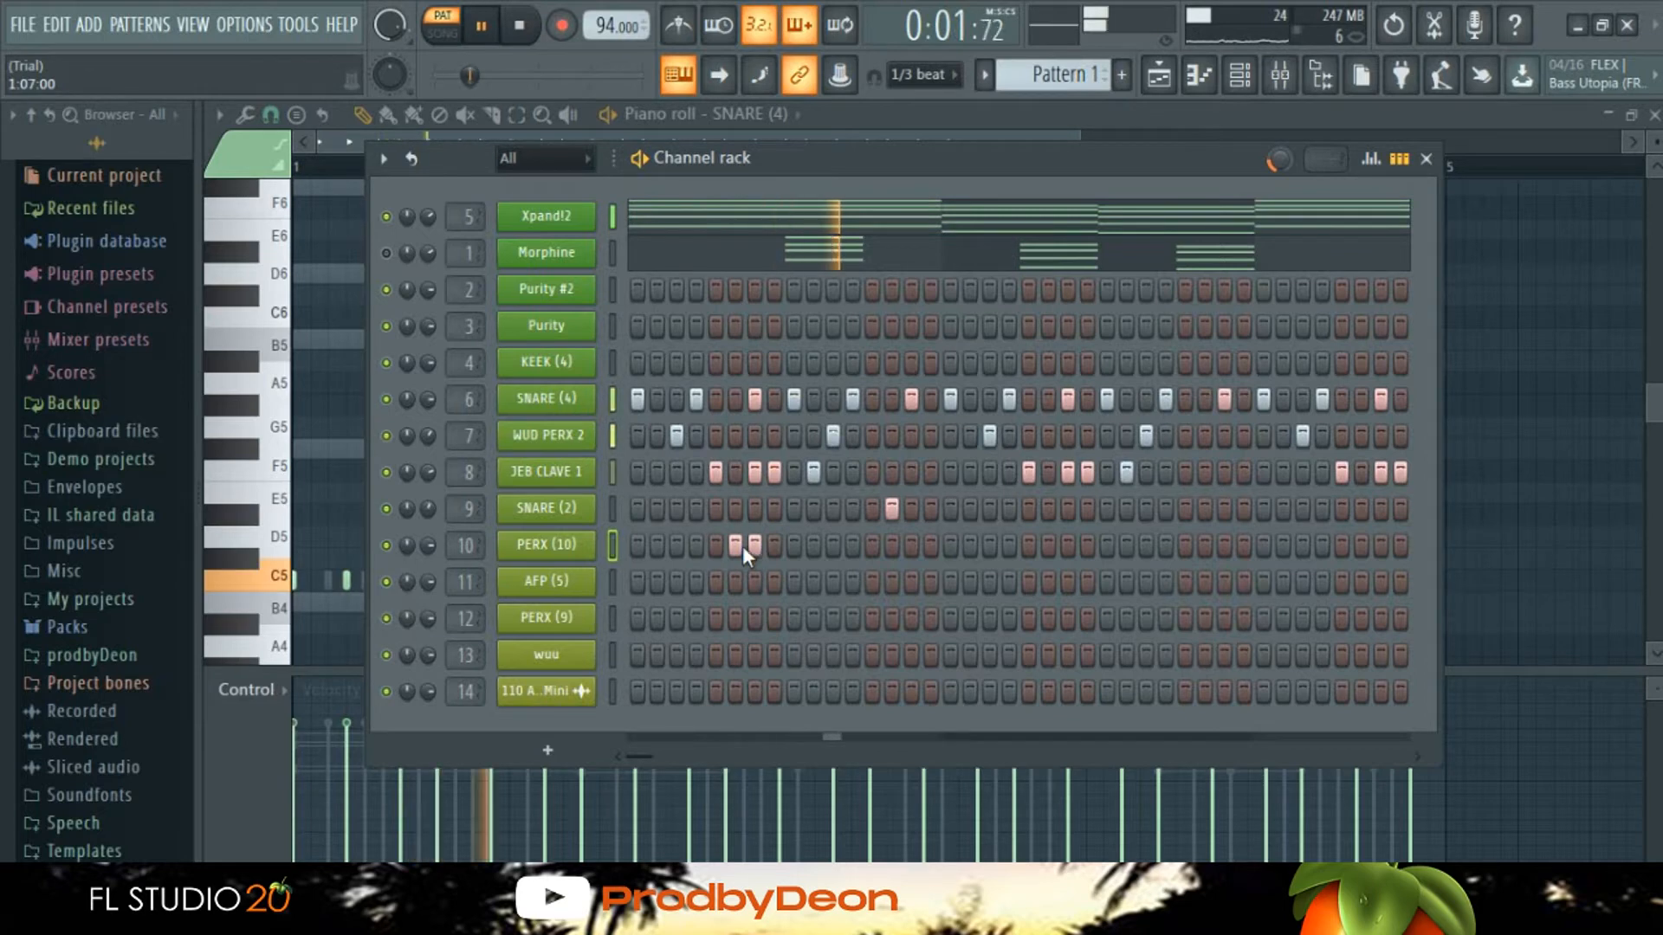
pyautogui.click(732, 546)
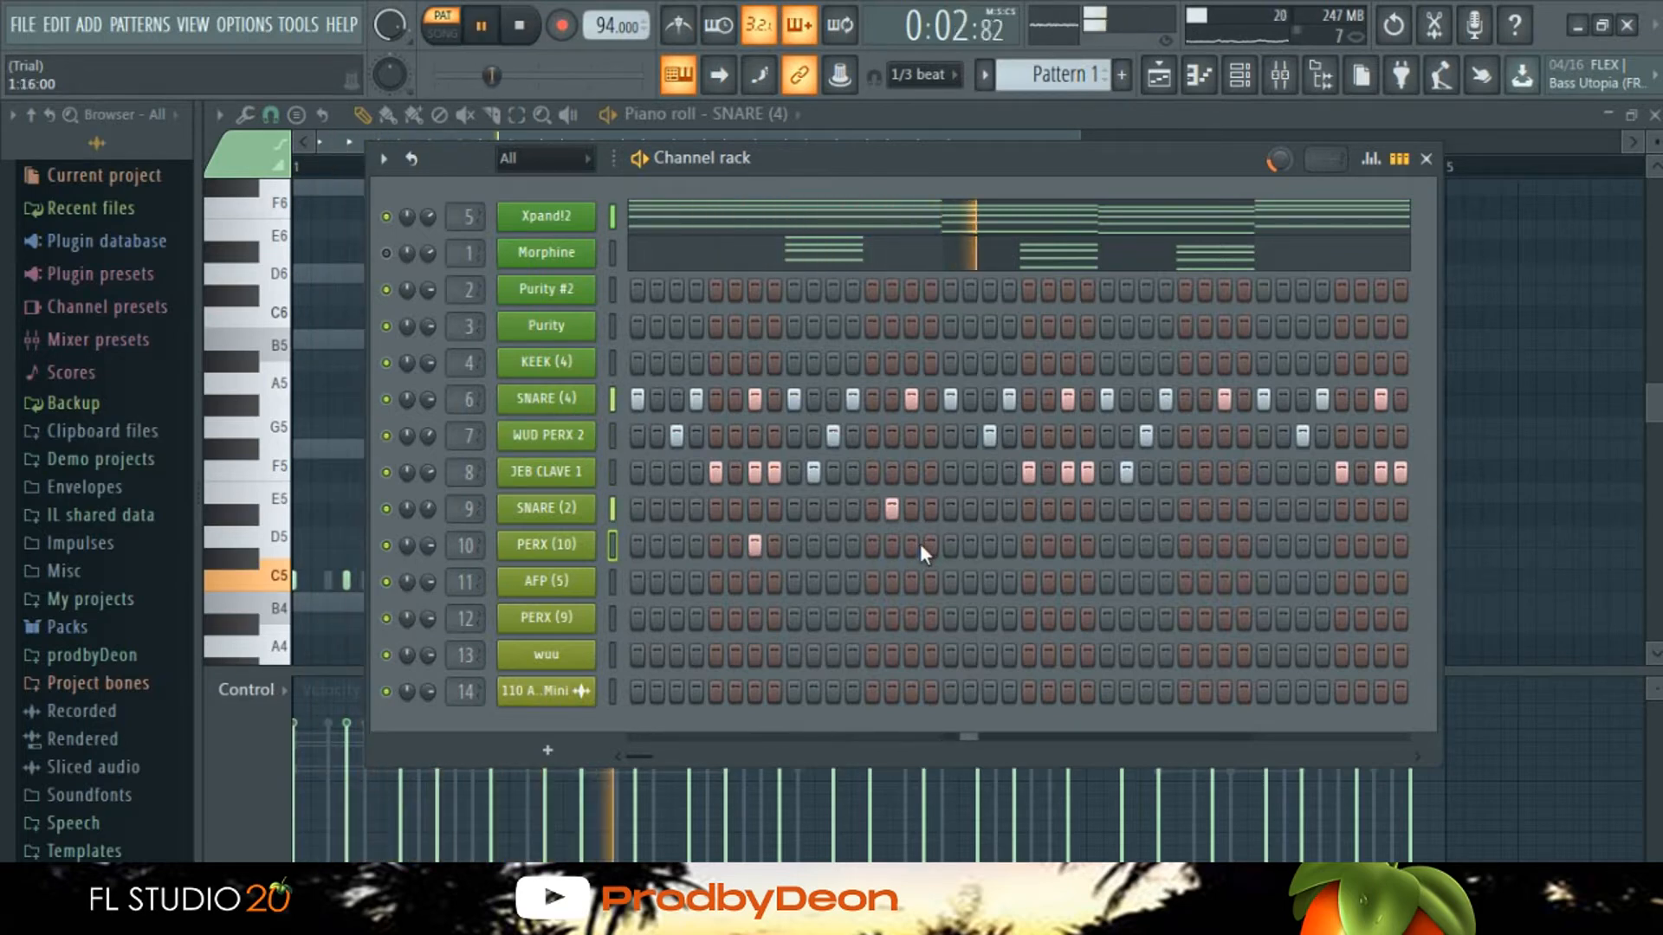
pyautogui.press('space')
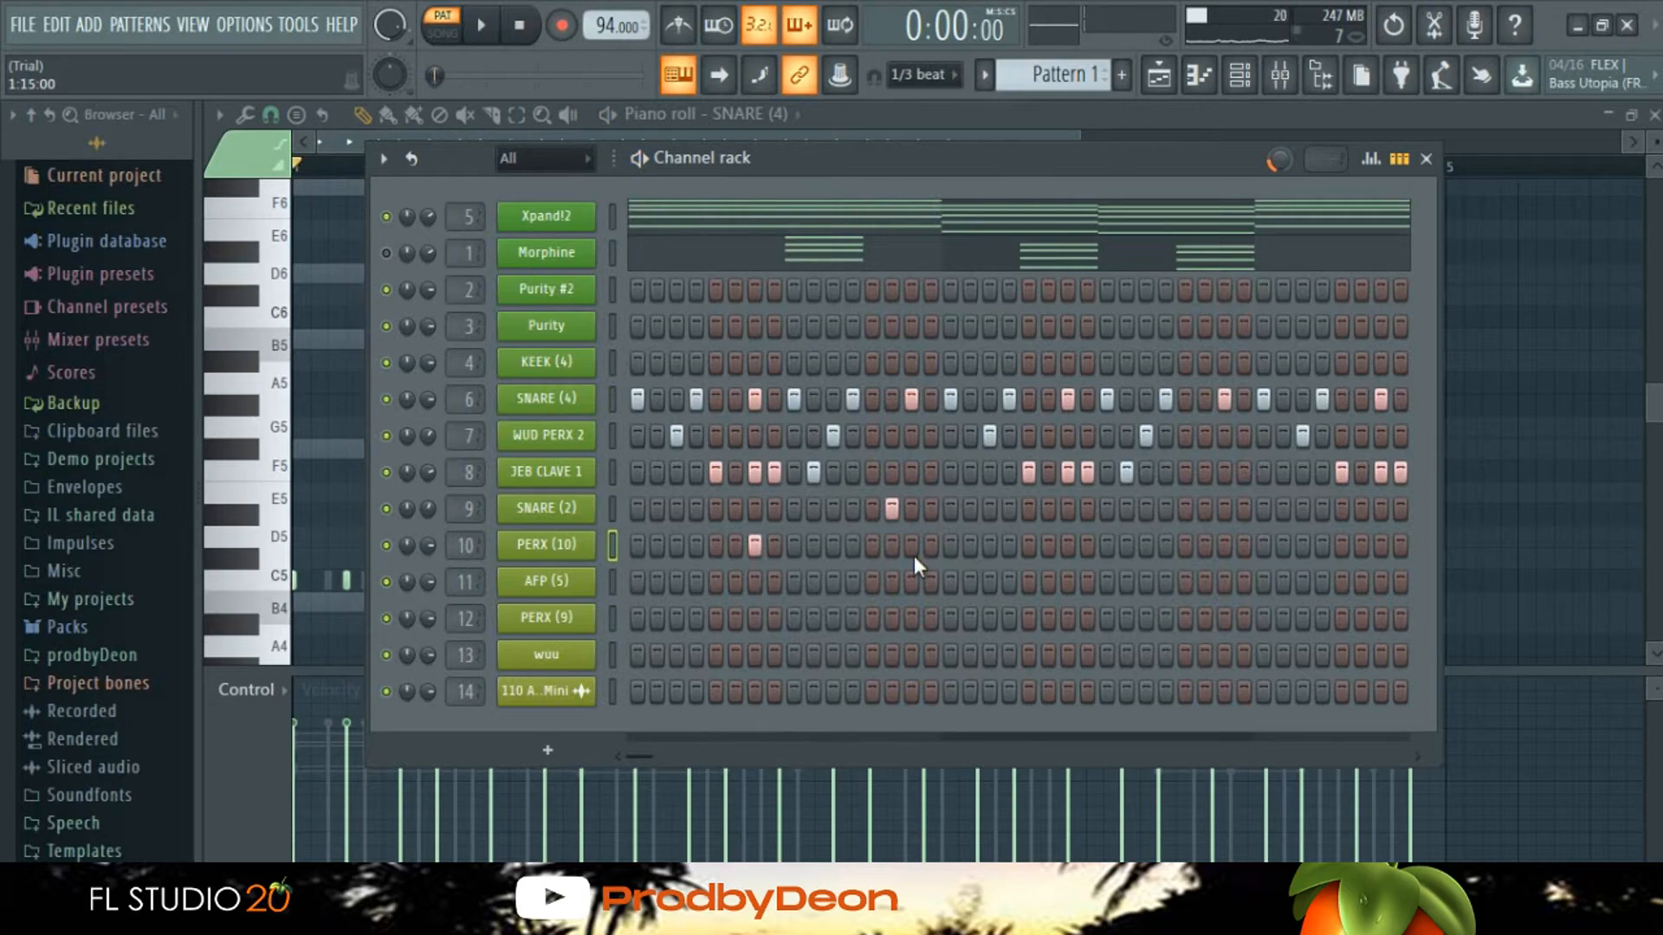
# Step: Preview the AFP (5) and PERX (9) samples one after the other
pyautogui.click(584, 594)
pyautogui.moveTo(699, 449); pyautogui.dragTo(715, 161)
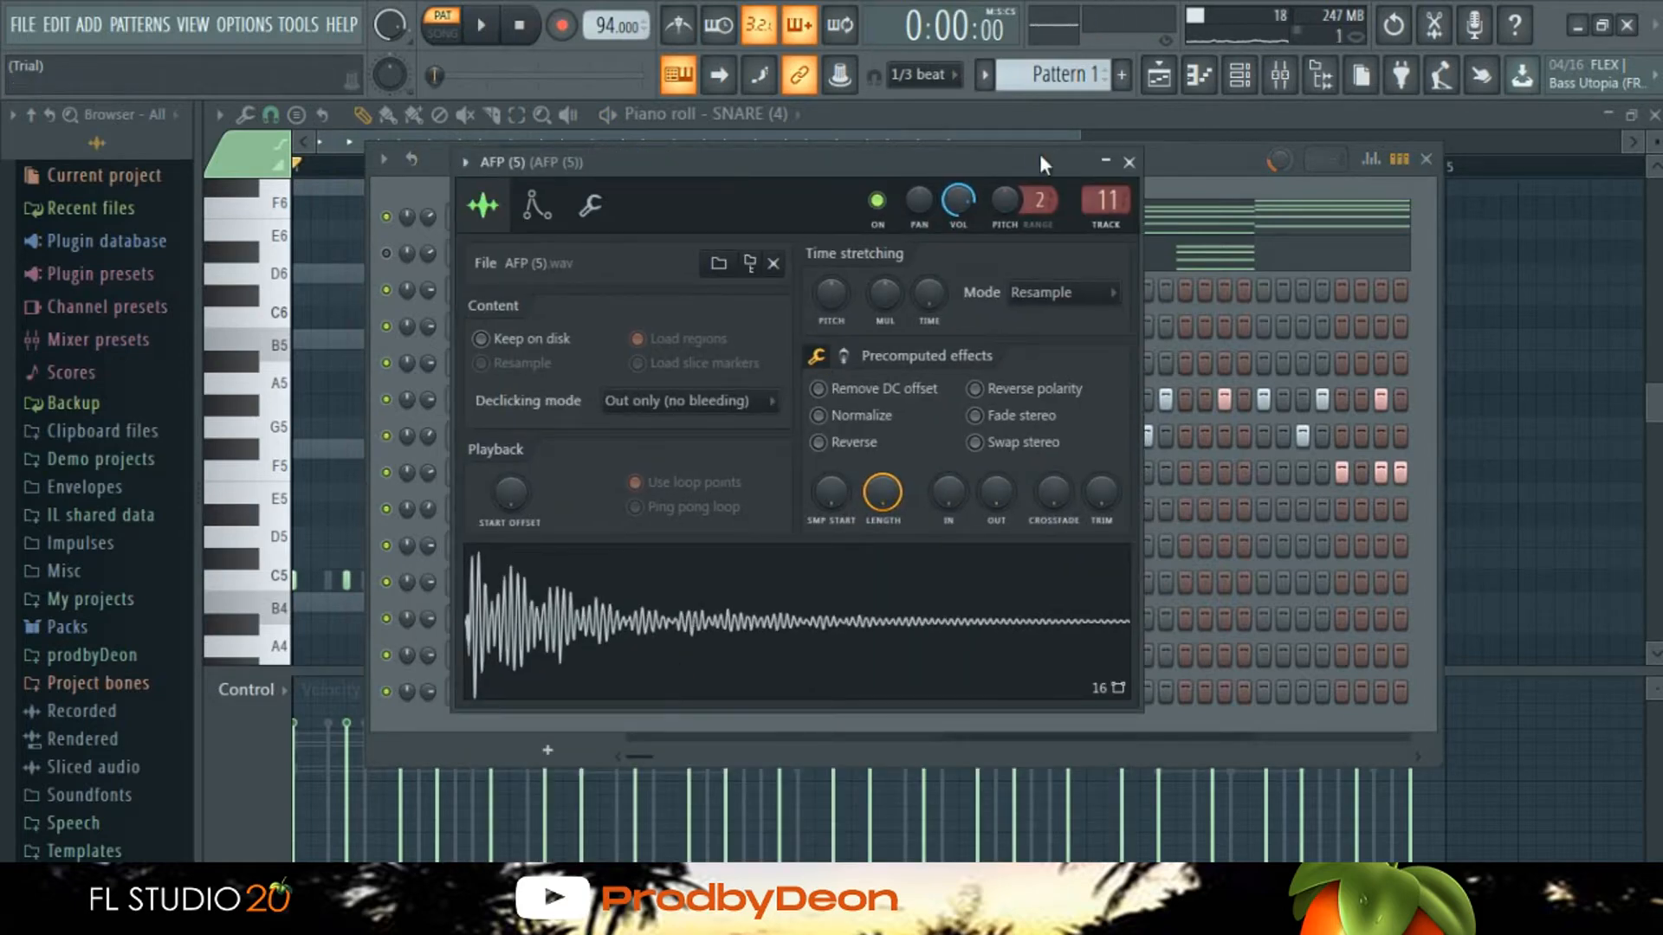
pyautogui.click(1127, 163)
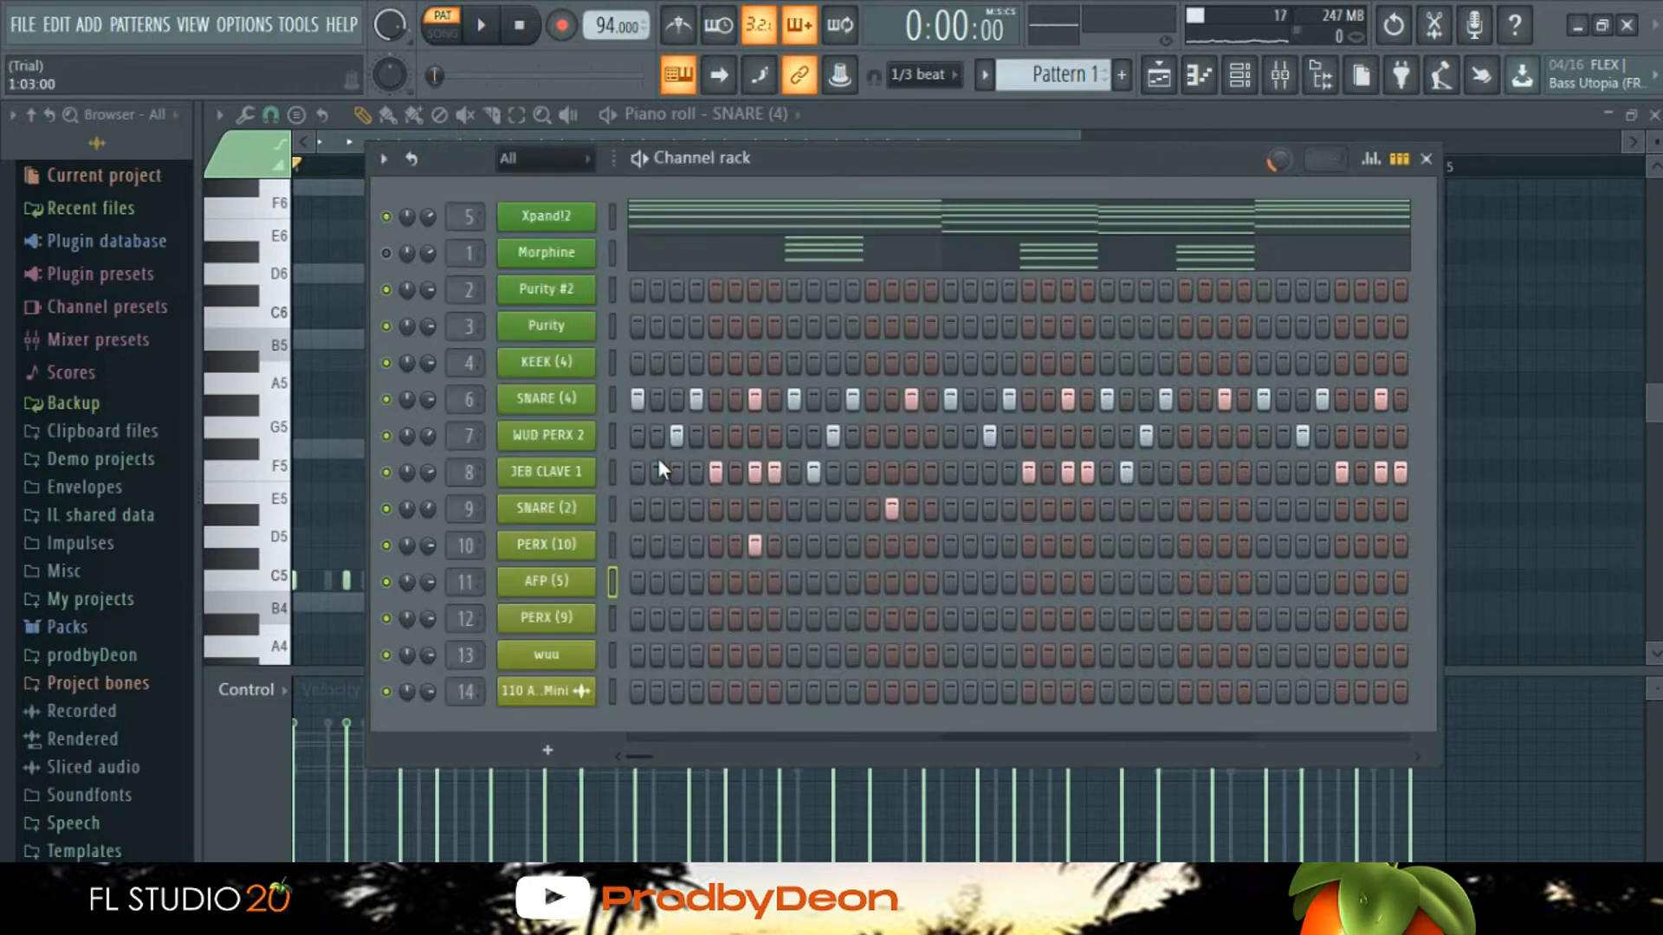
pyautogui.click(564, 619)
pyautogui.moveTo(686, 415); pyautogui.dragTo(731, 113)
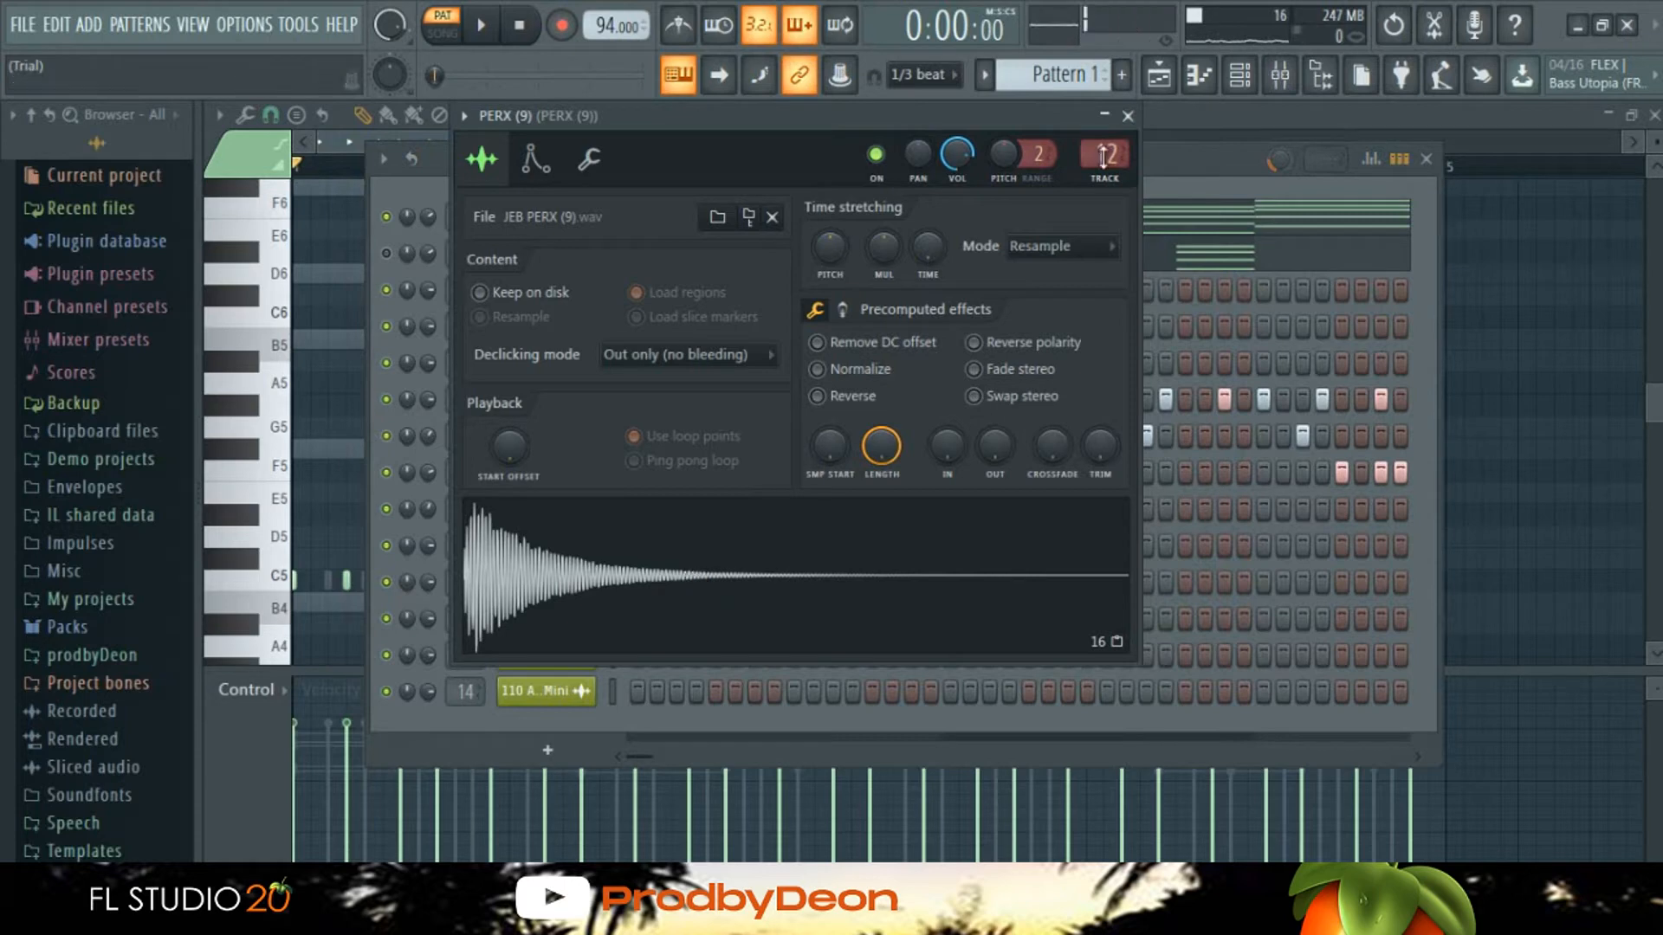
pyautogui.press('Escape')
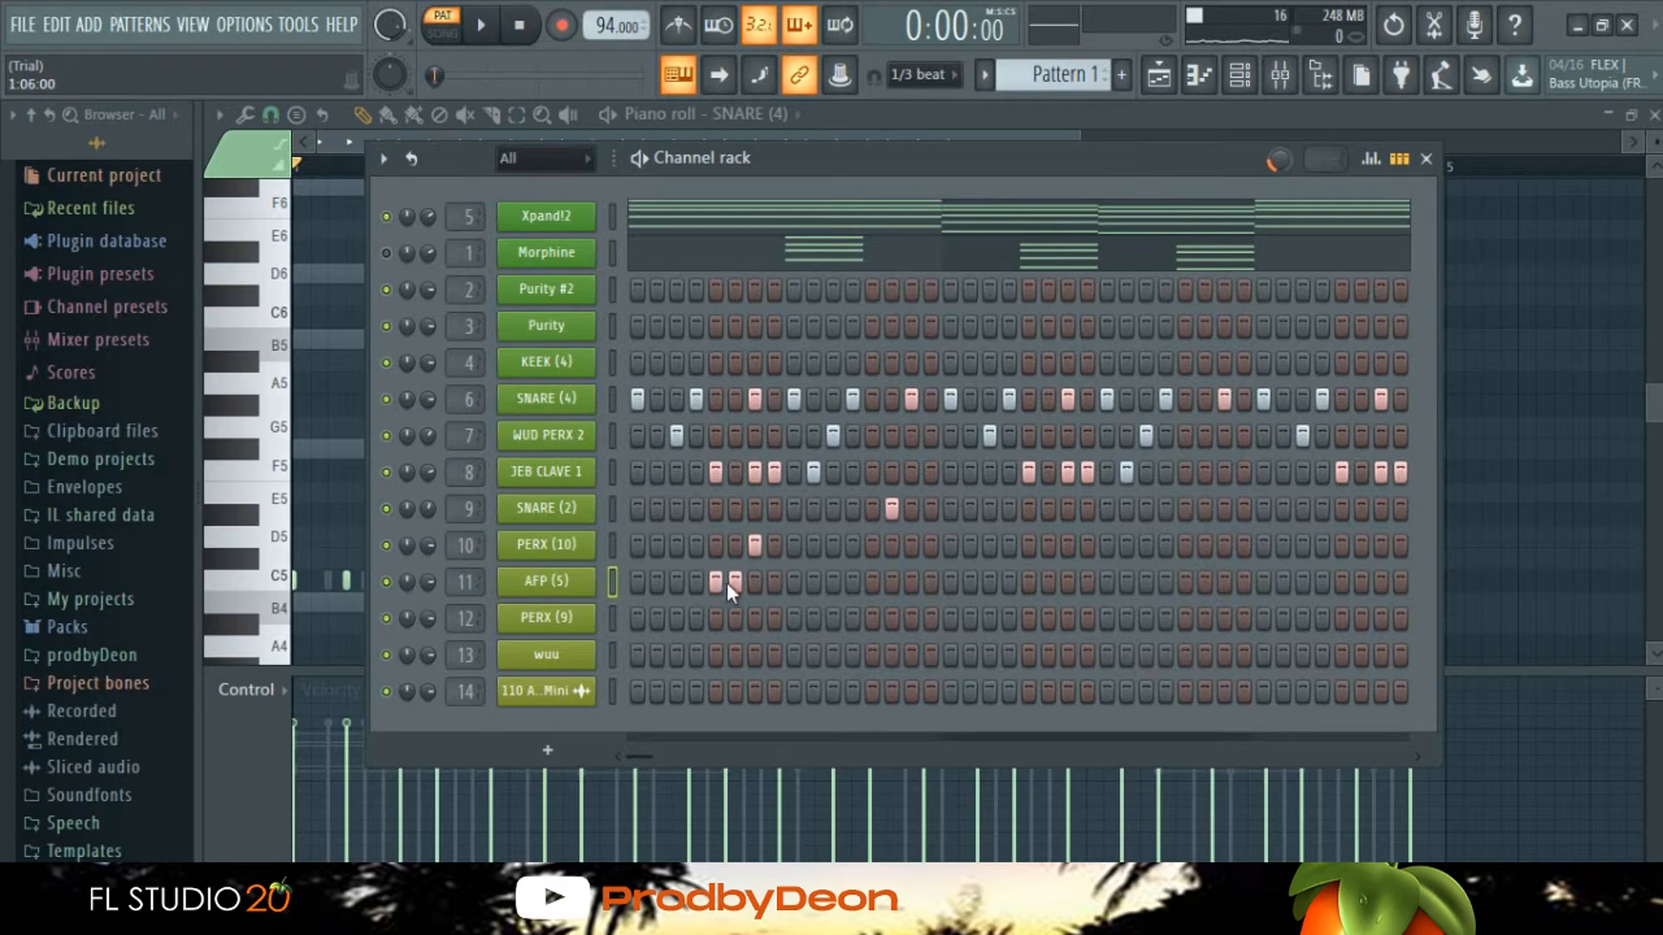
# Step: Audition AFP (5) hits on steps 5 and 6 of bar 1 and move the PERX (10) hit to step 3
pyautogui.press('space')
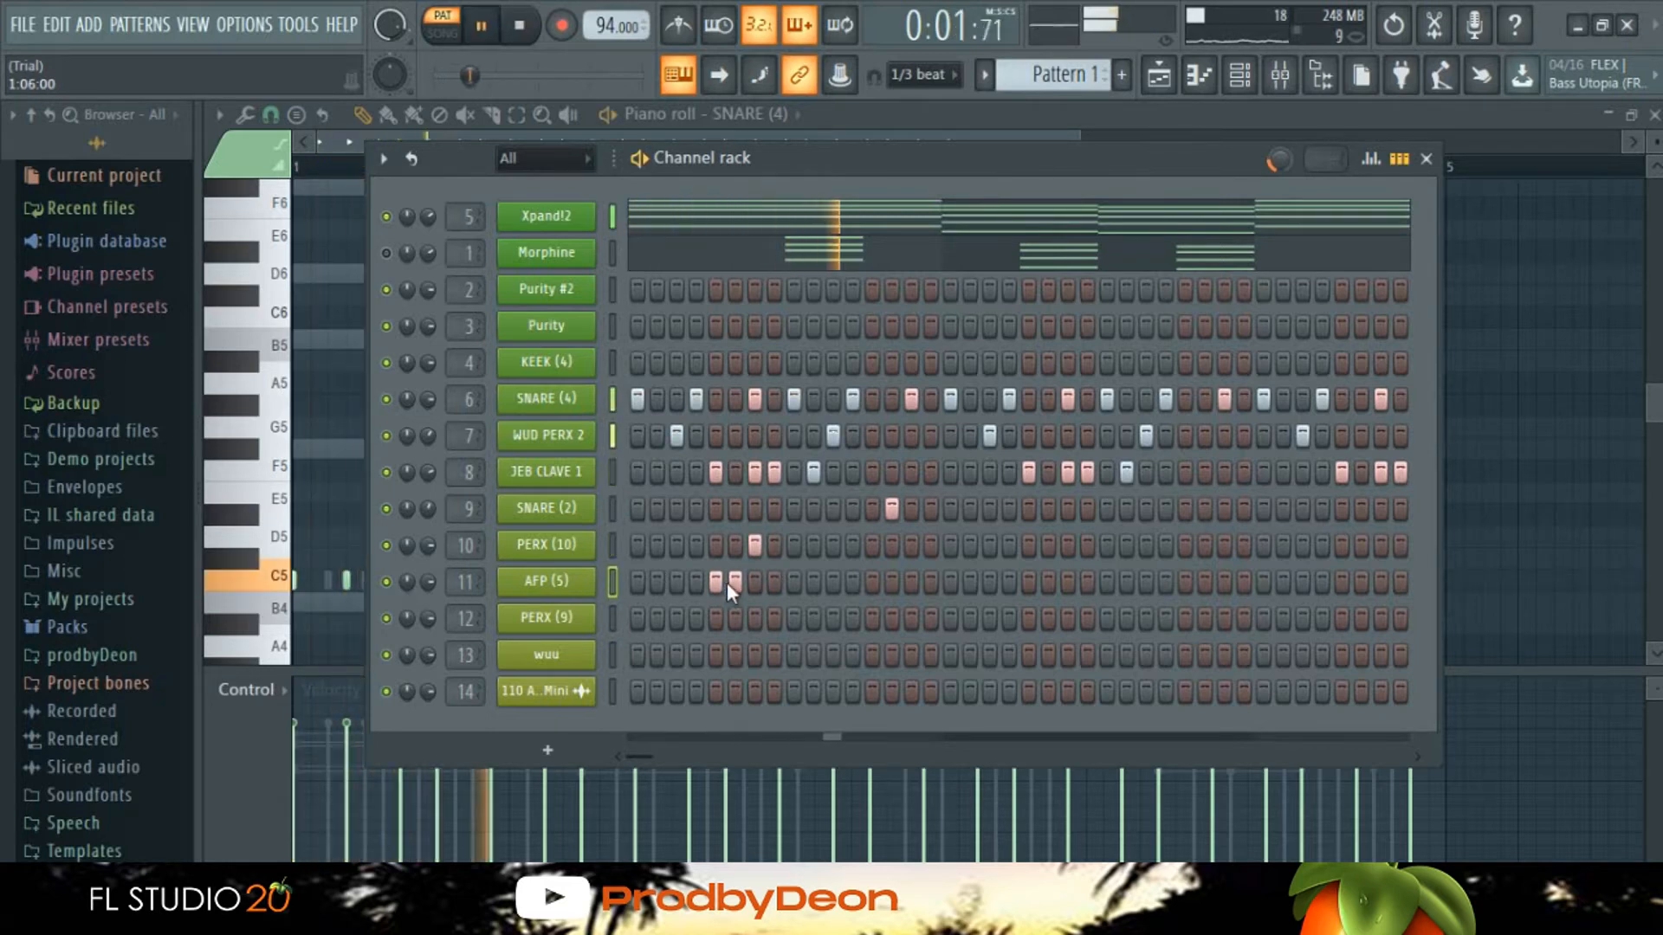
pyautogui.press('space')
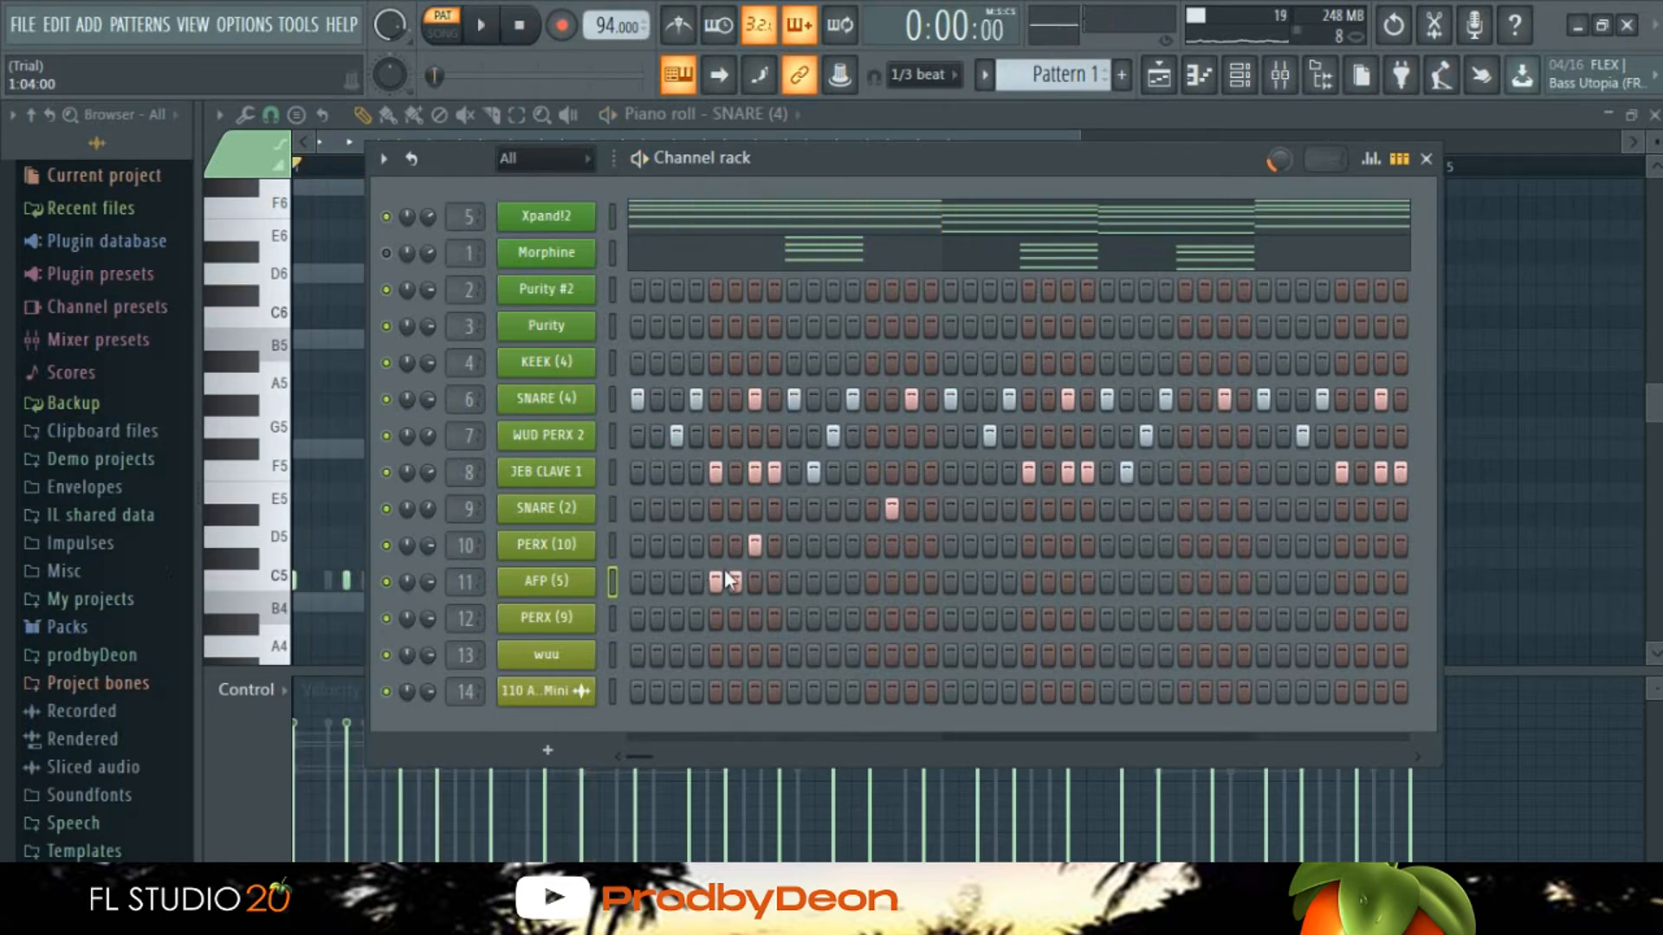
pyautogui.click(755, 544)
pyautogui.press('space')
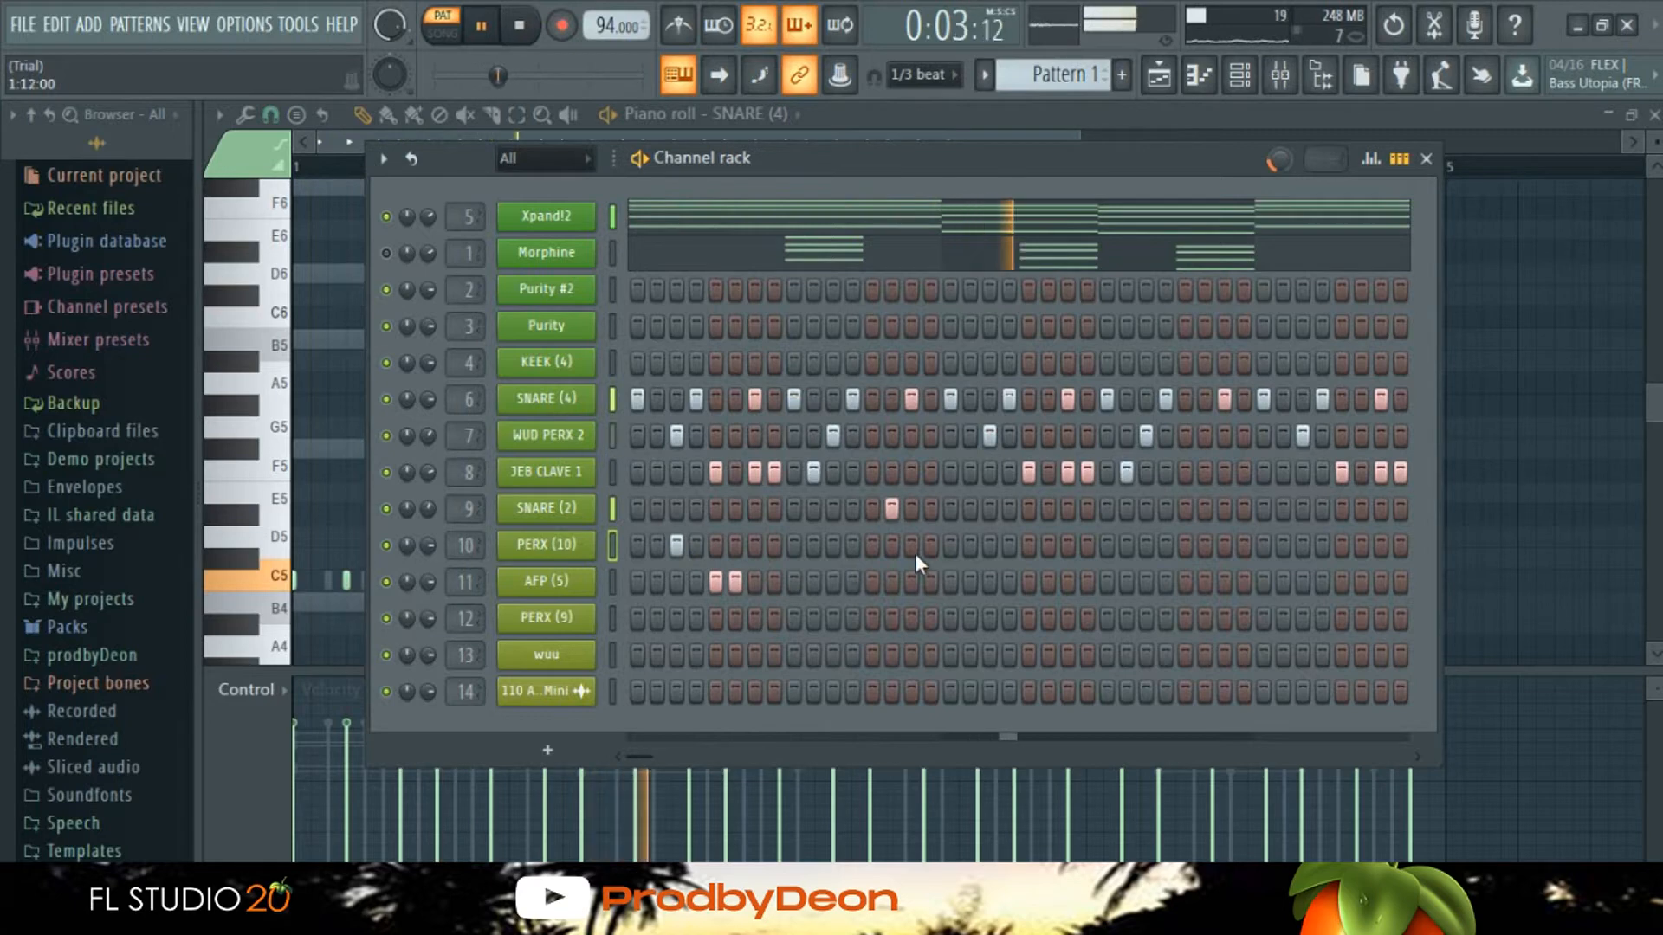
# Step: Add PERX (9) hits on steps 5 and 6 of bar 1 and remove the AFP (5) hits there
pyautogui.click(715, 618)
pyautogui.click(735, 617)
pyautogui.rightClick(735, 581)
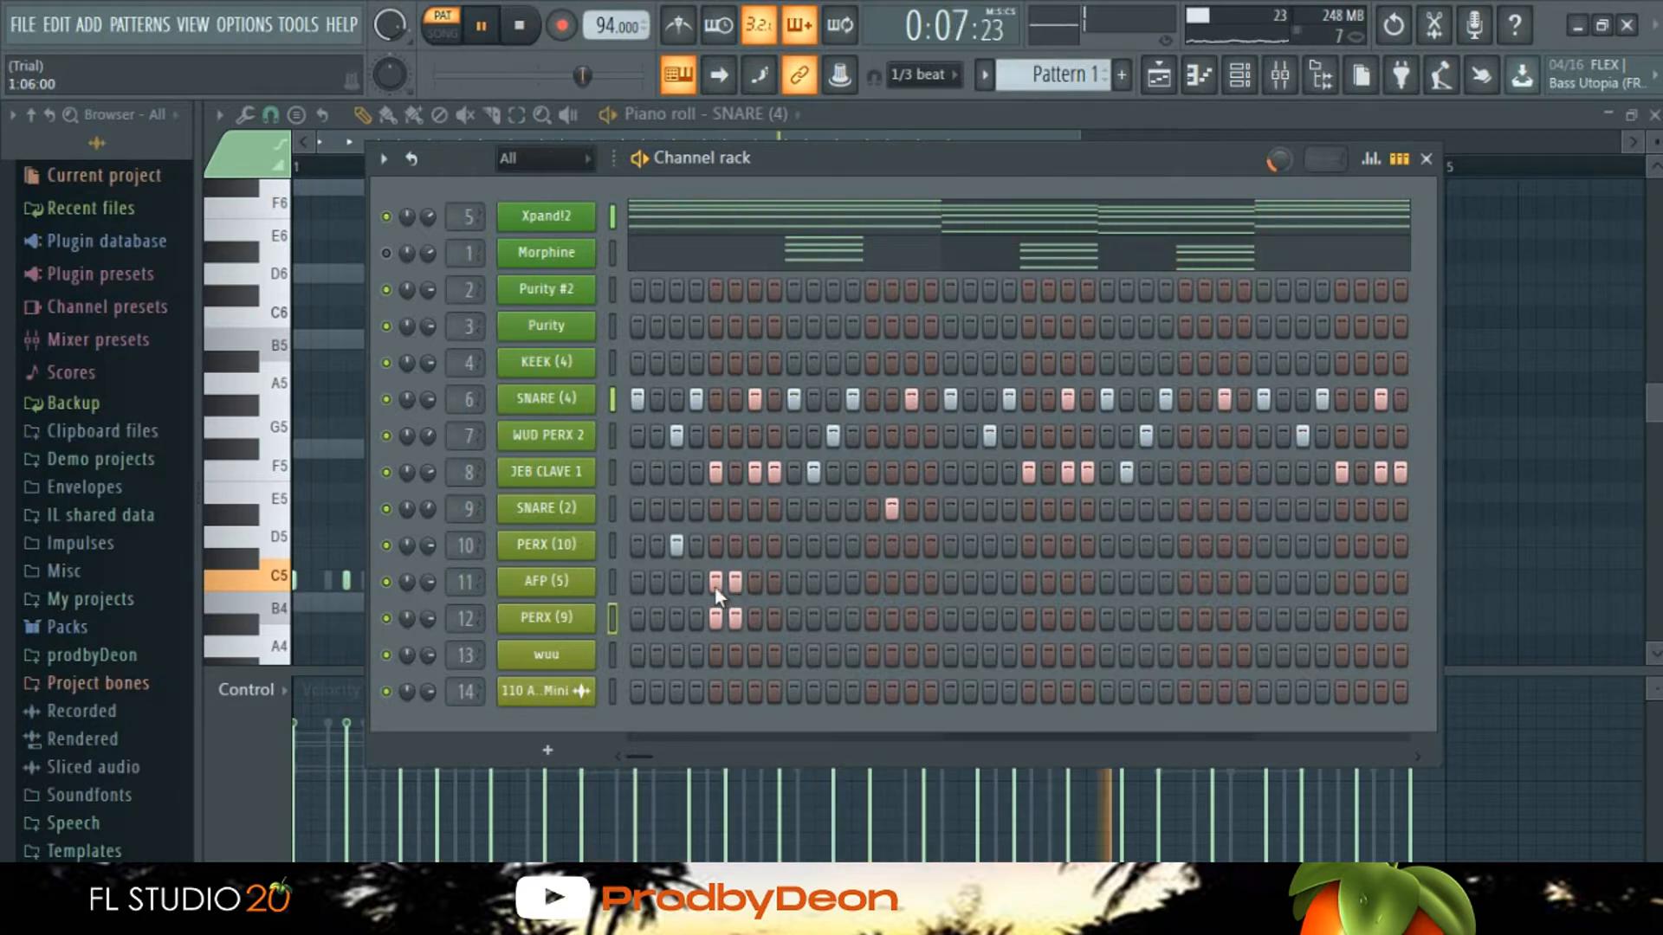
pyautogui.rightClick(715, 582)
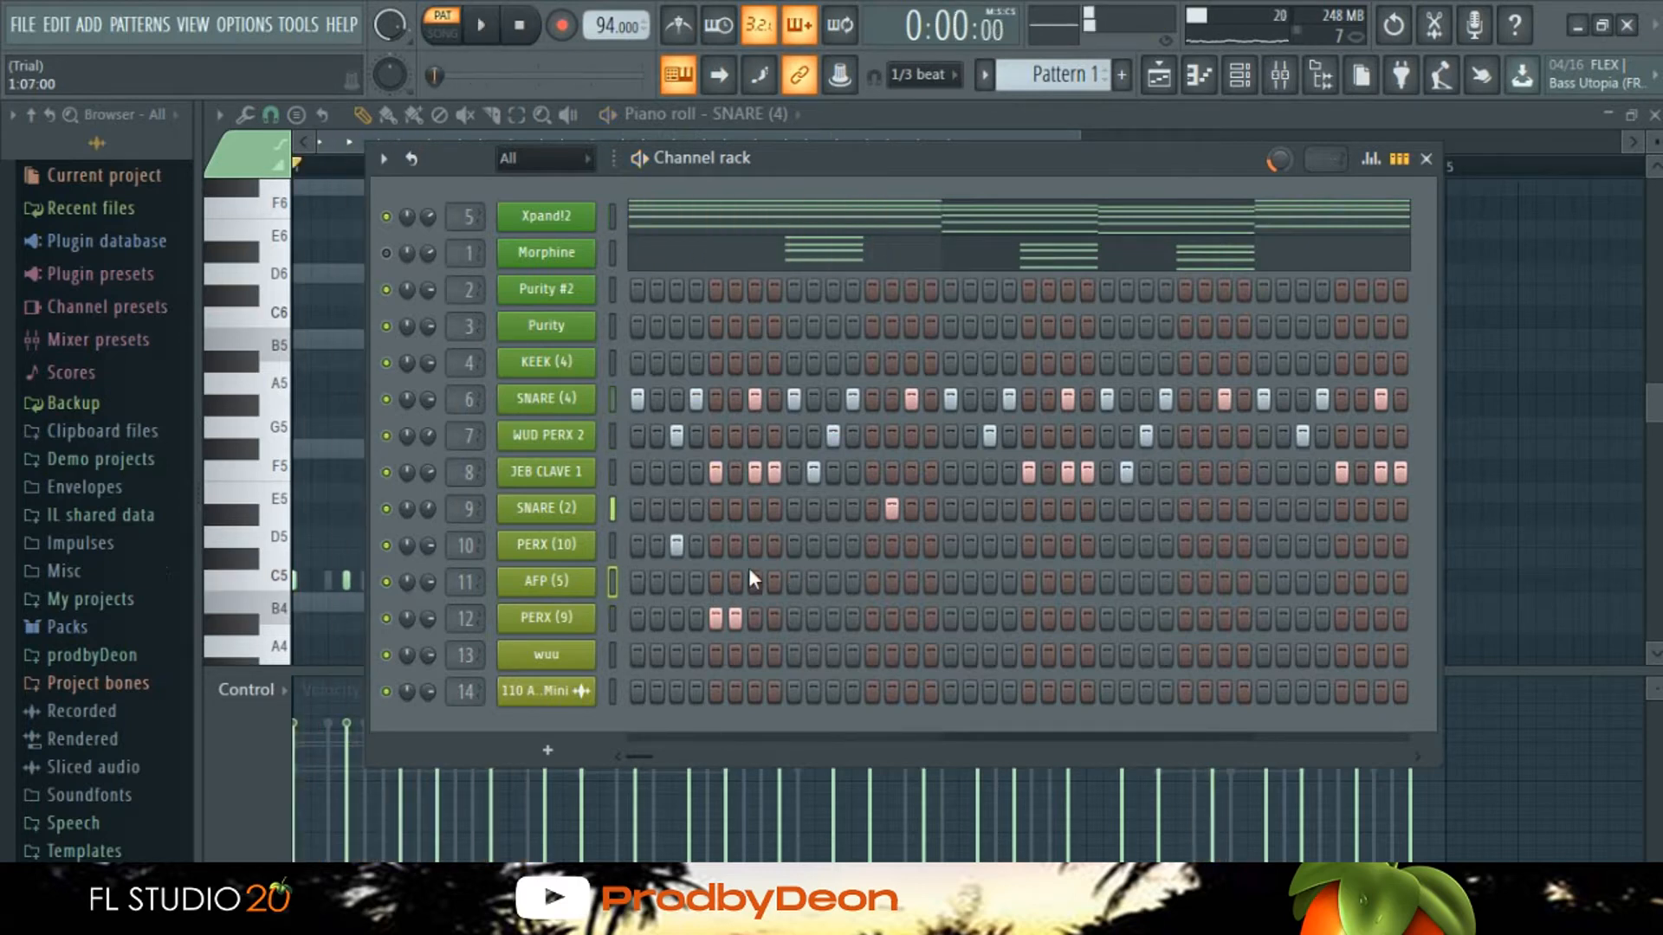
# Step: Add an AFP (5) hit on step 11 of bar 1 and repeat the PERX (10), AFP (5) and PERX (9) patterns across the following bars
pyautogui.click(853, 581)
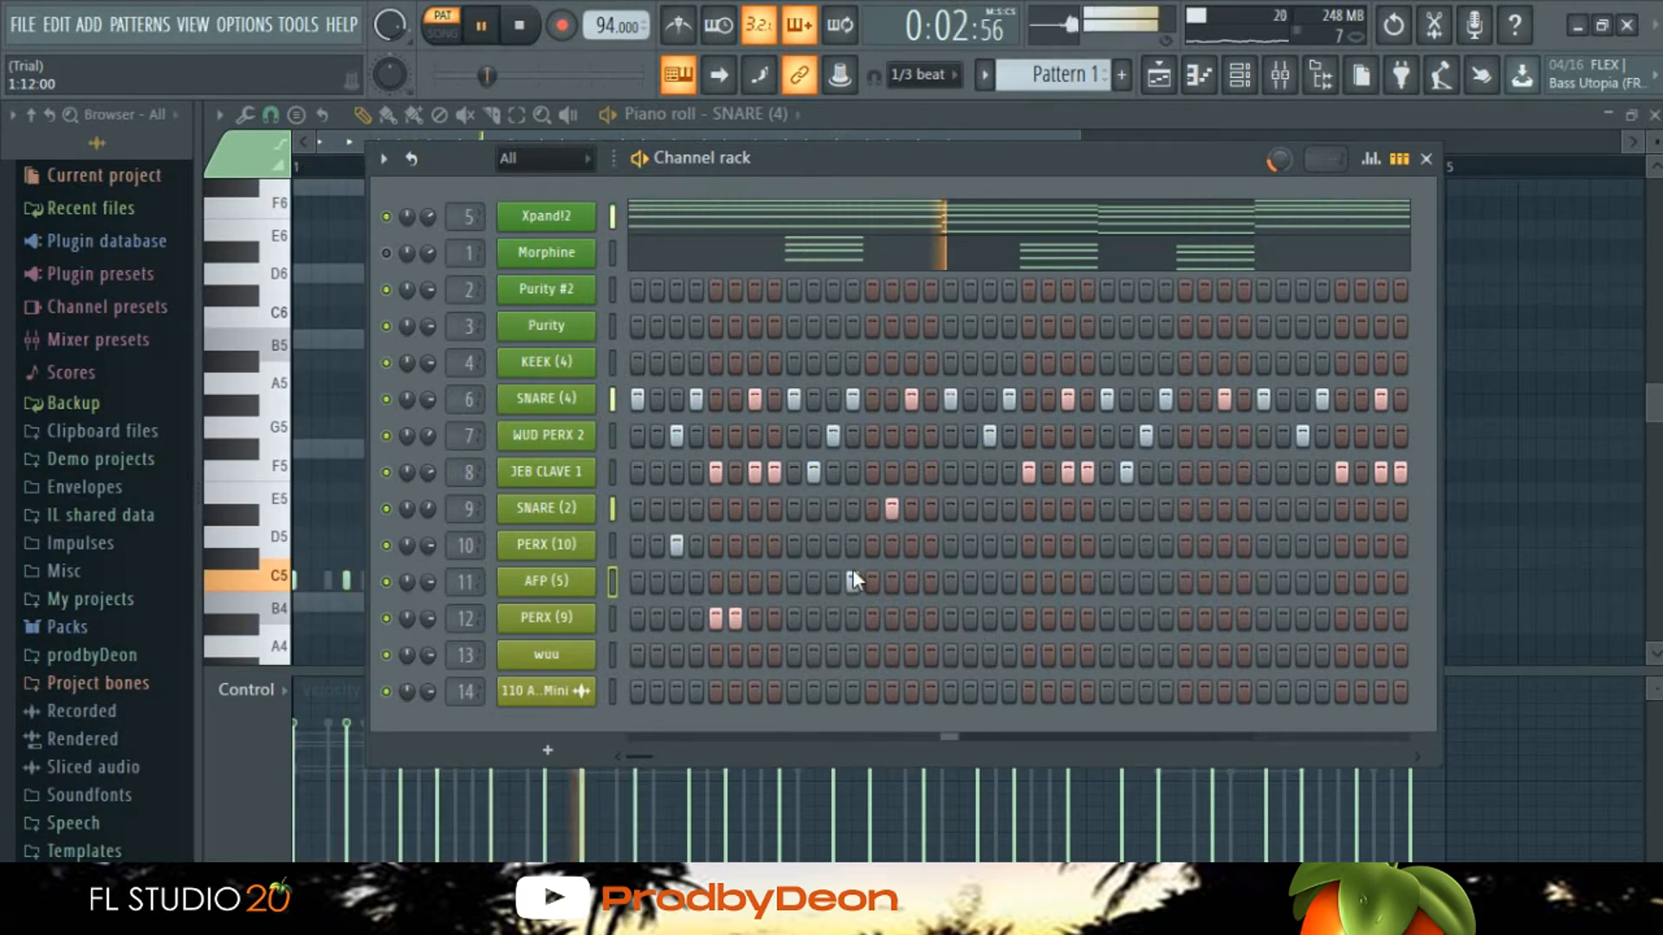
pyautogui.click(852, 579)
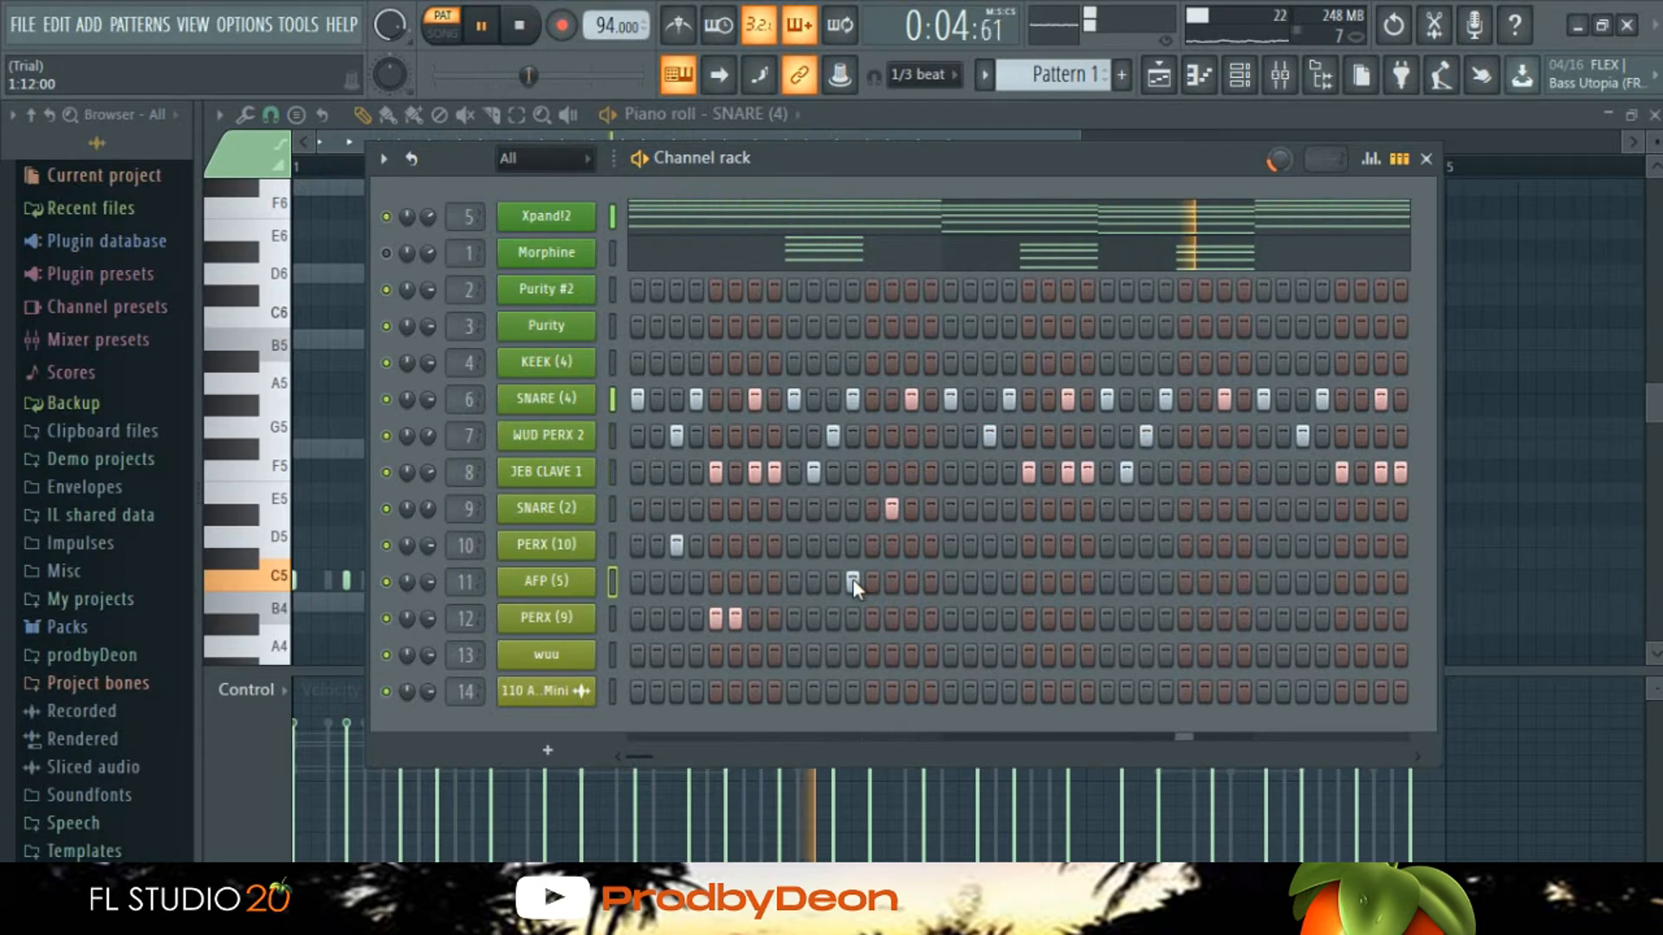
pyautogui.click(836, 580)
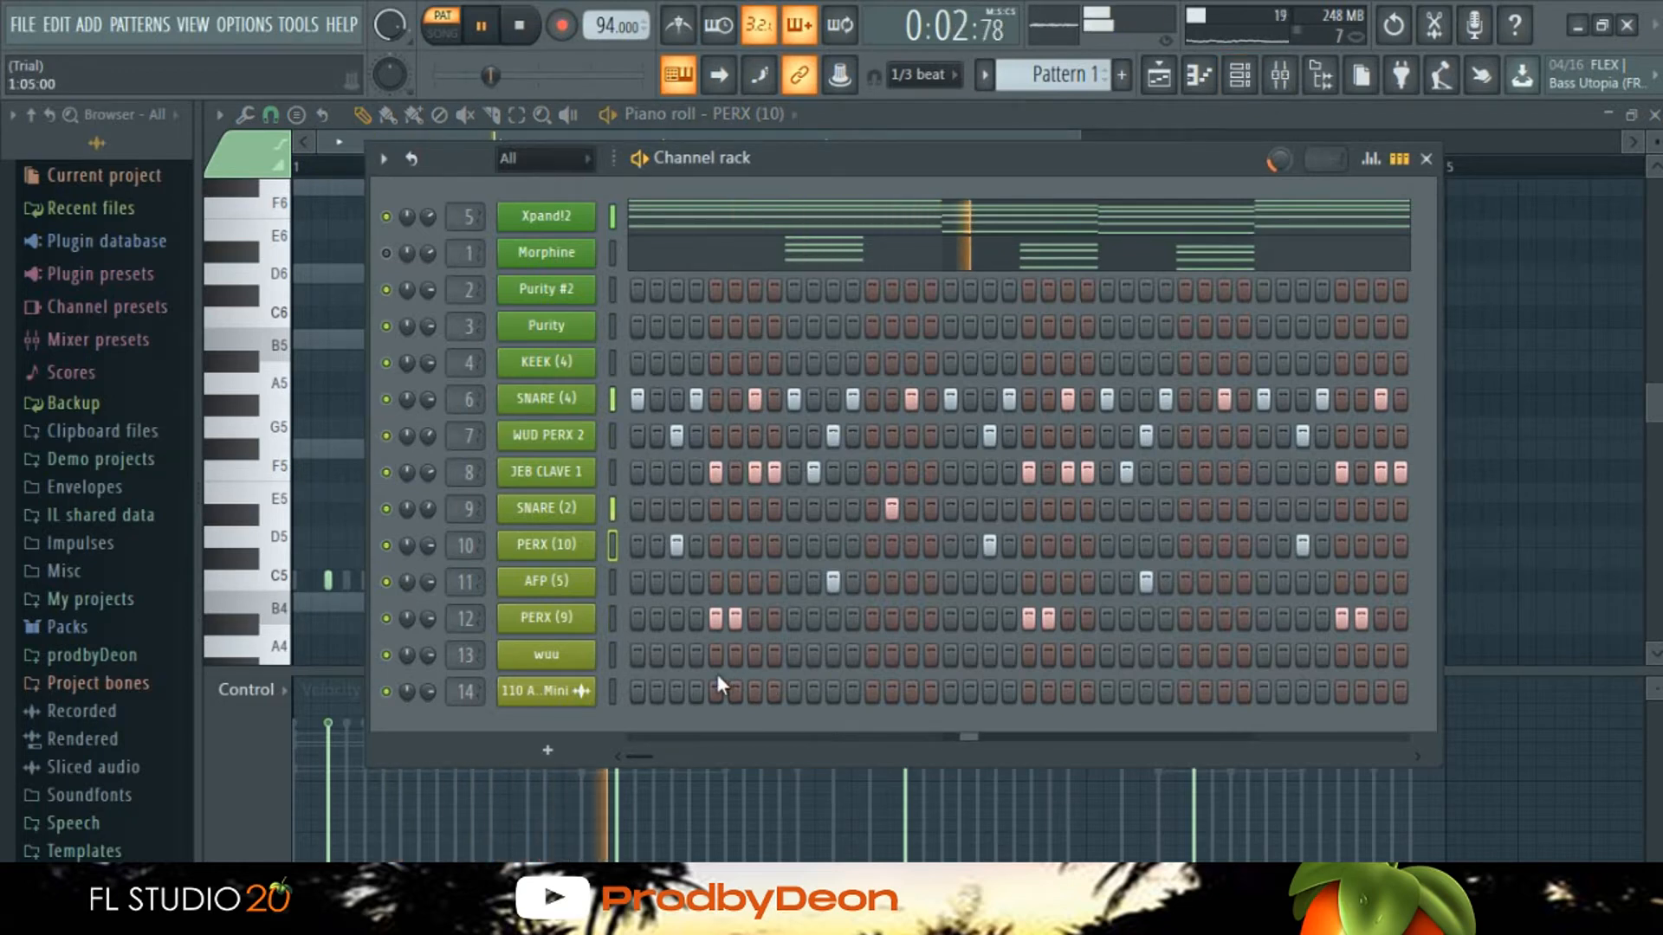
# Step: Add an extra PERX (9) hit on step 16 of bar 1 and audition the pattern
pyautogui.click(930, 618)
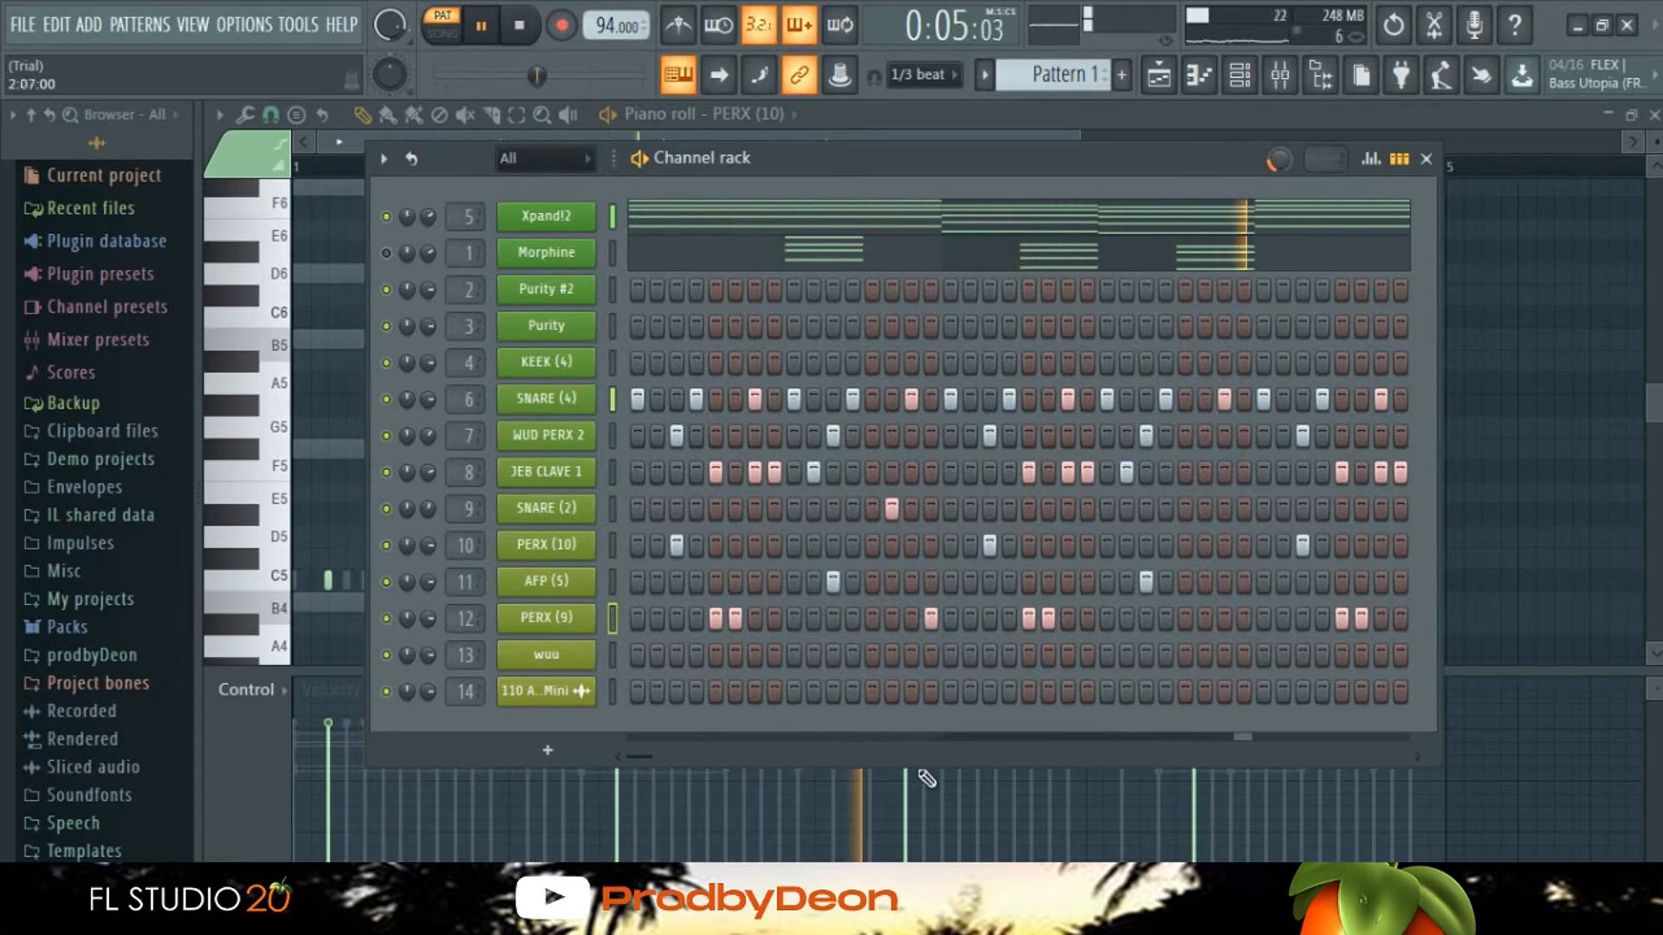
pyautogui.scroll(-7, 939, 755)
pyautogui.scroll(-2, 943, 752)
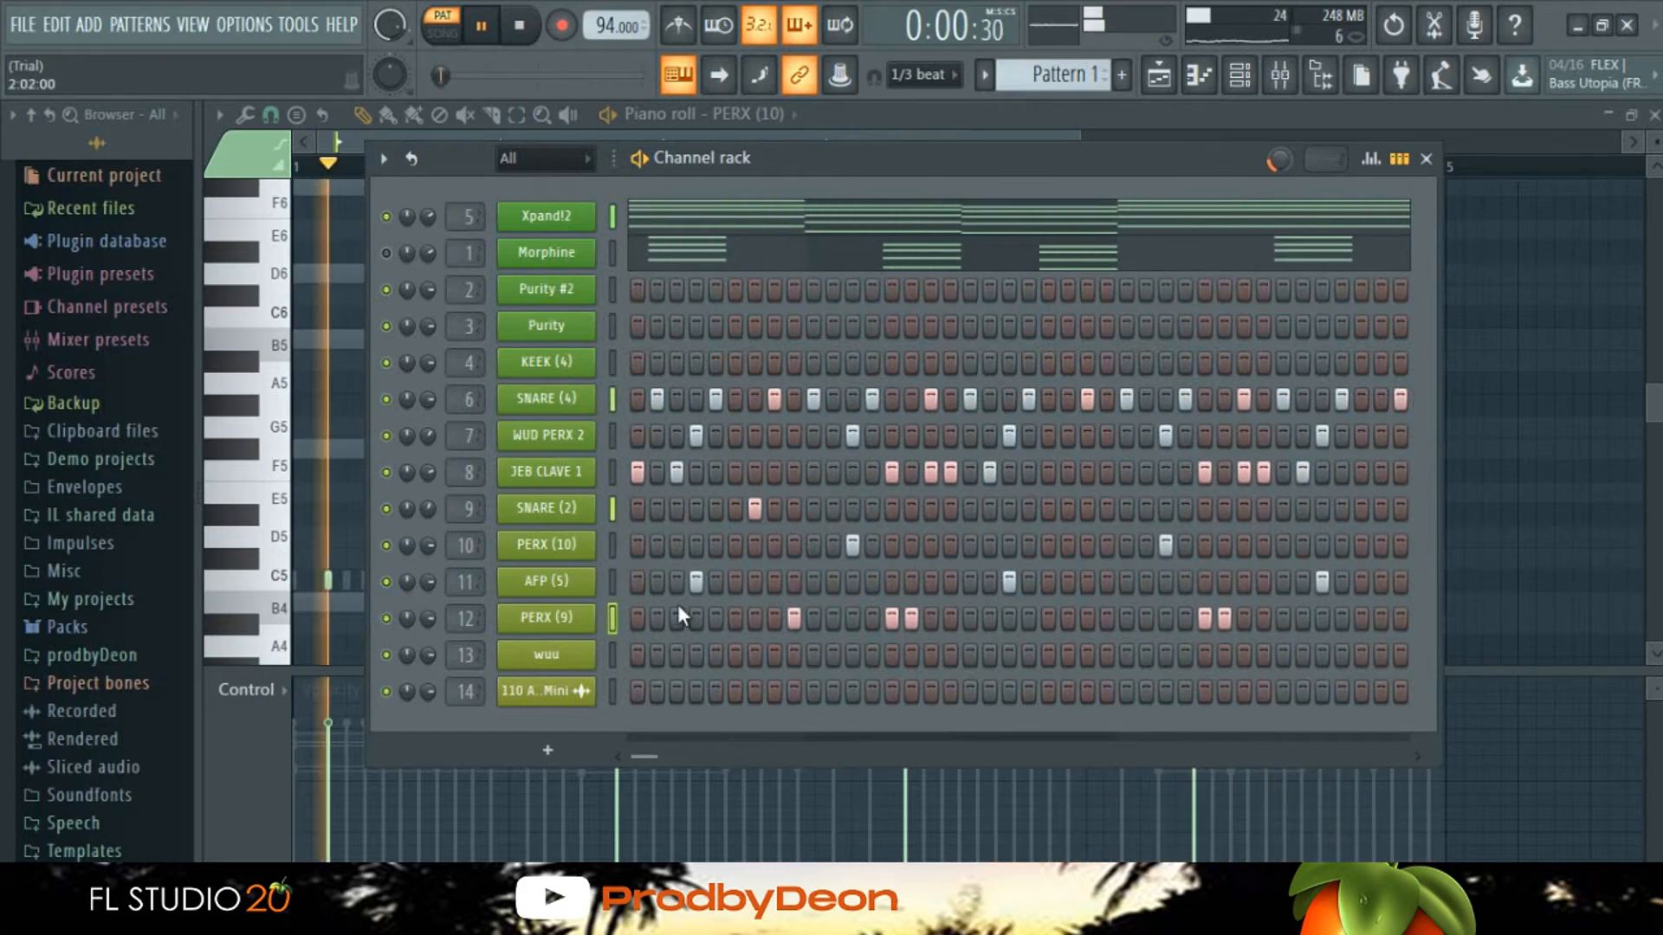
pyautogui.press('space')
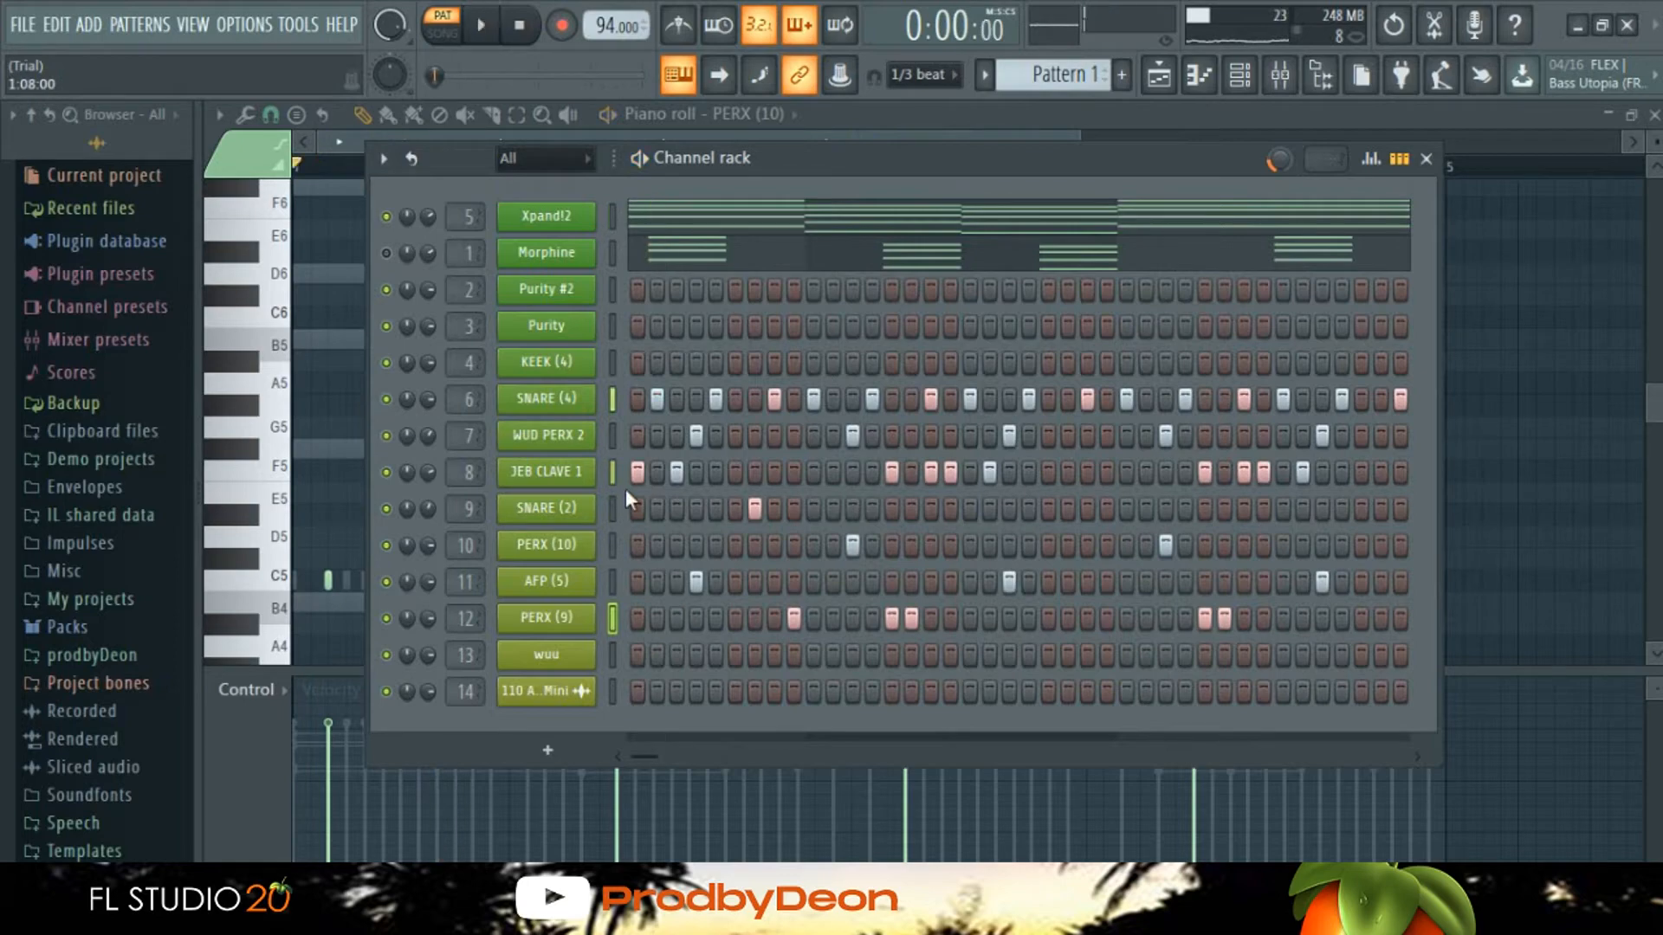
# Step: Preview the wuu sample and add a wuu hit on step 7 of each bar while playing the pattern
pyautogui.click(572, 655)
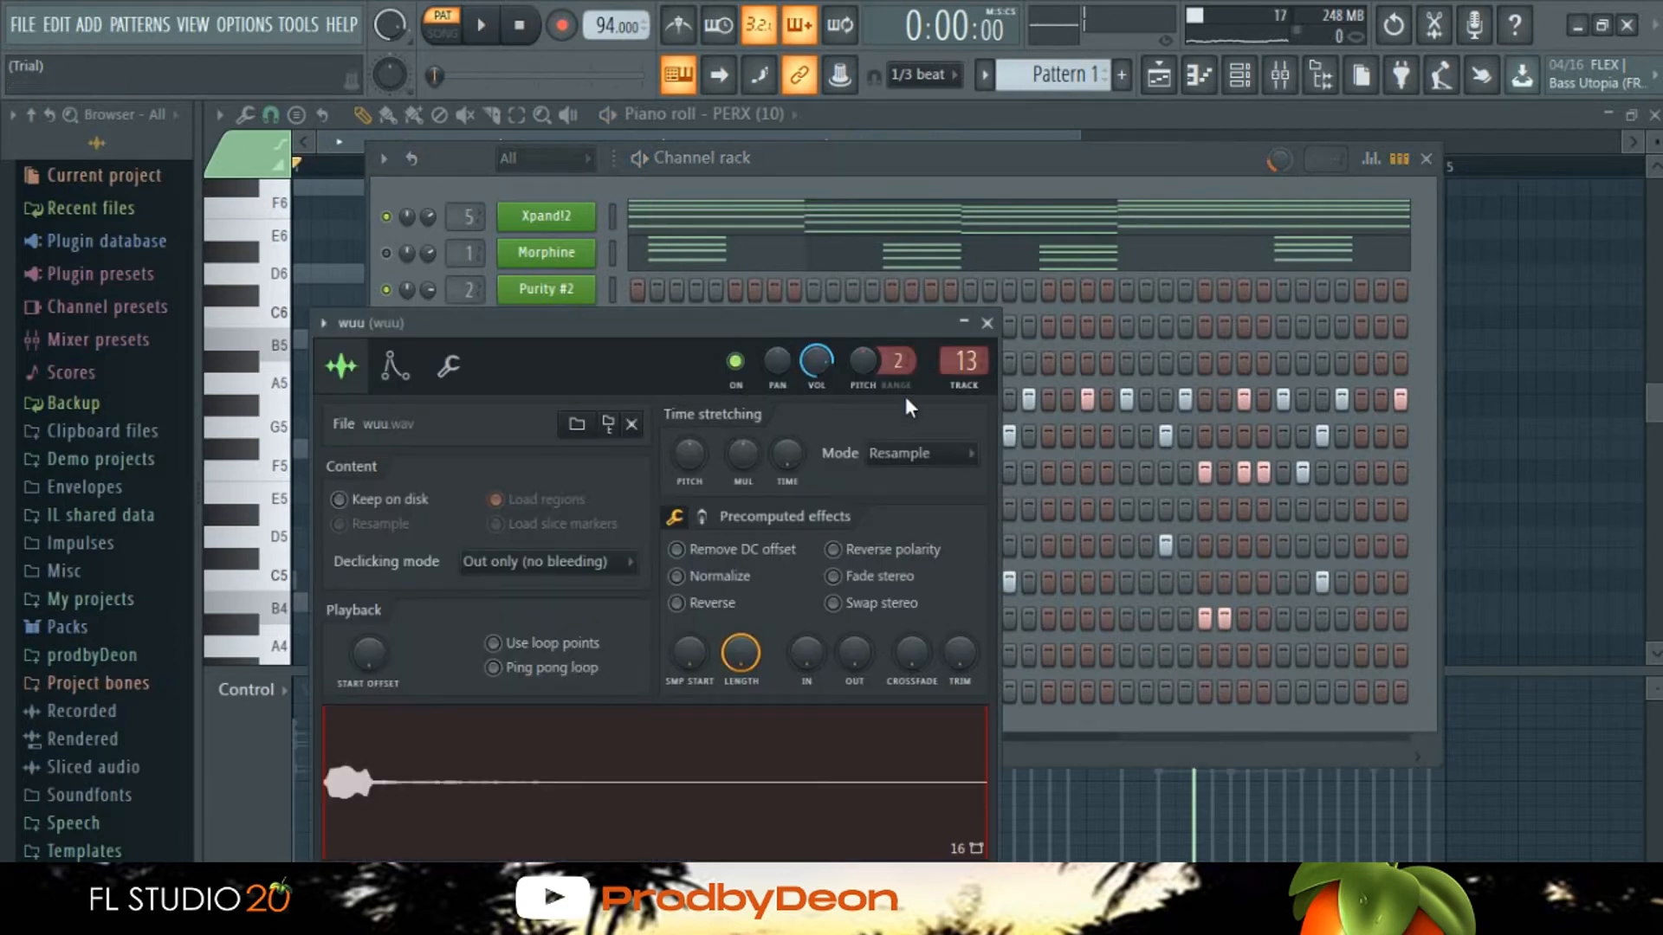
pyautogui.click(986, 323)
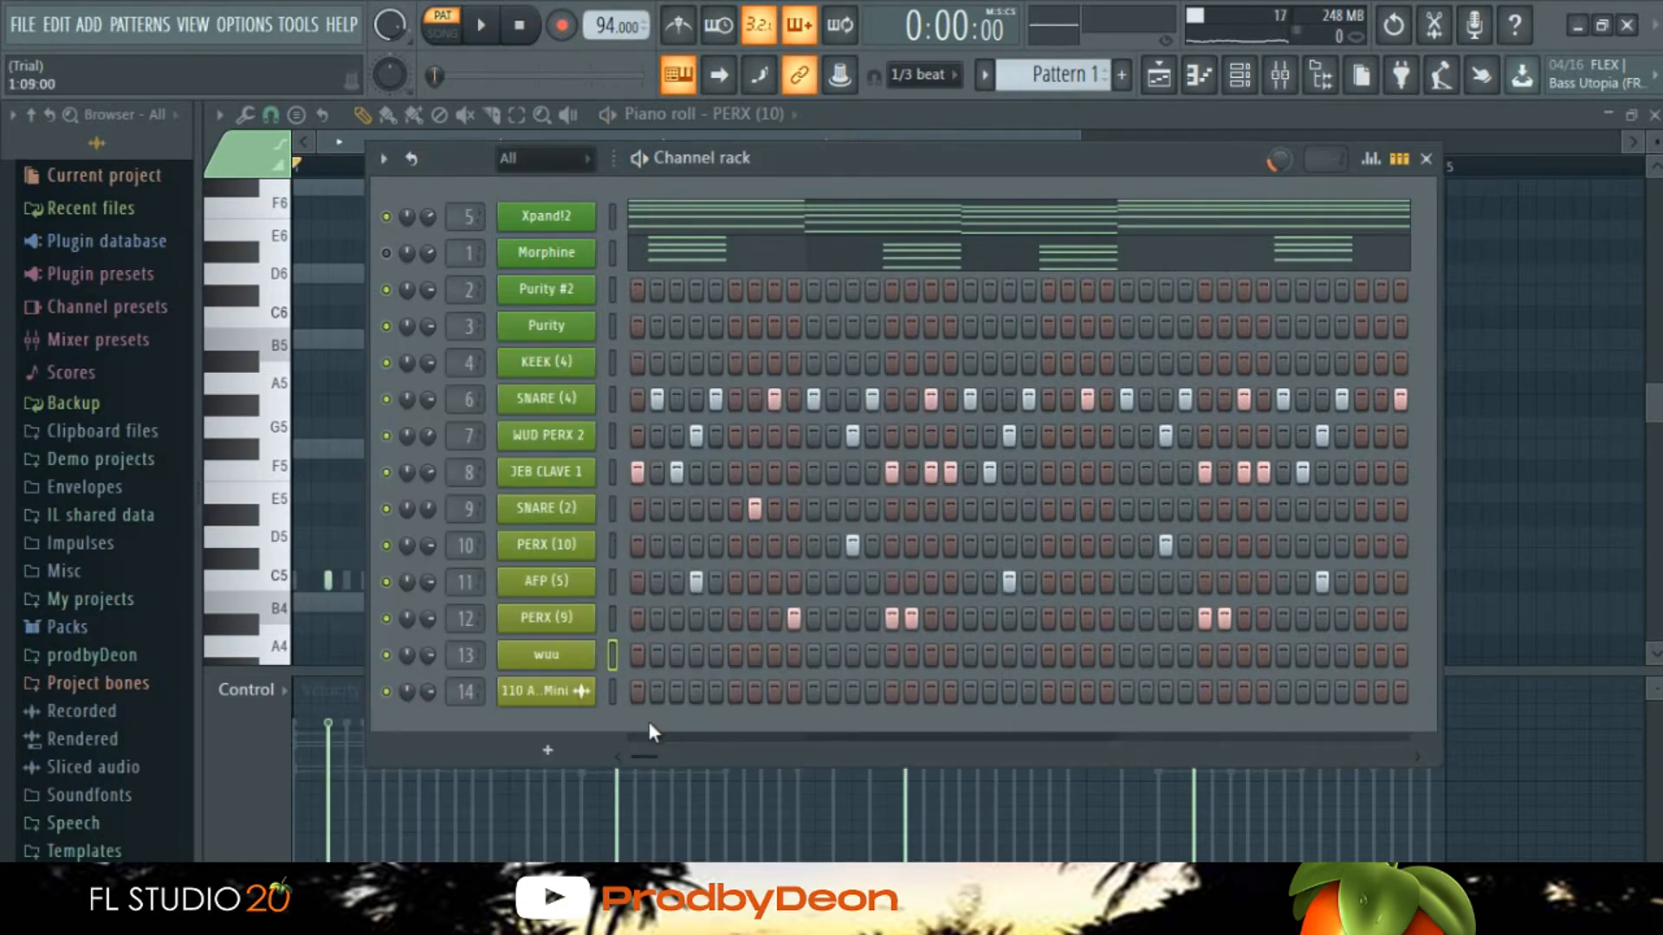
pyautogui.moveTo(649, 757); pyautogui.dragTo(640, 757)
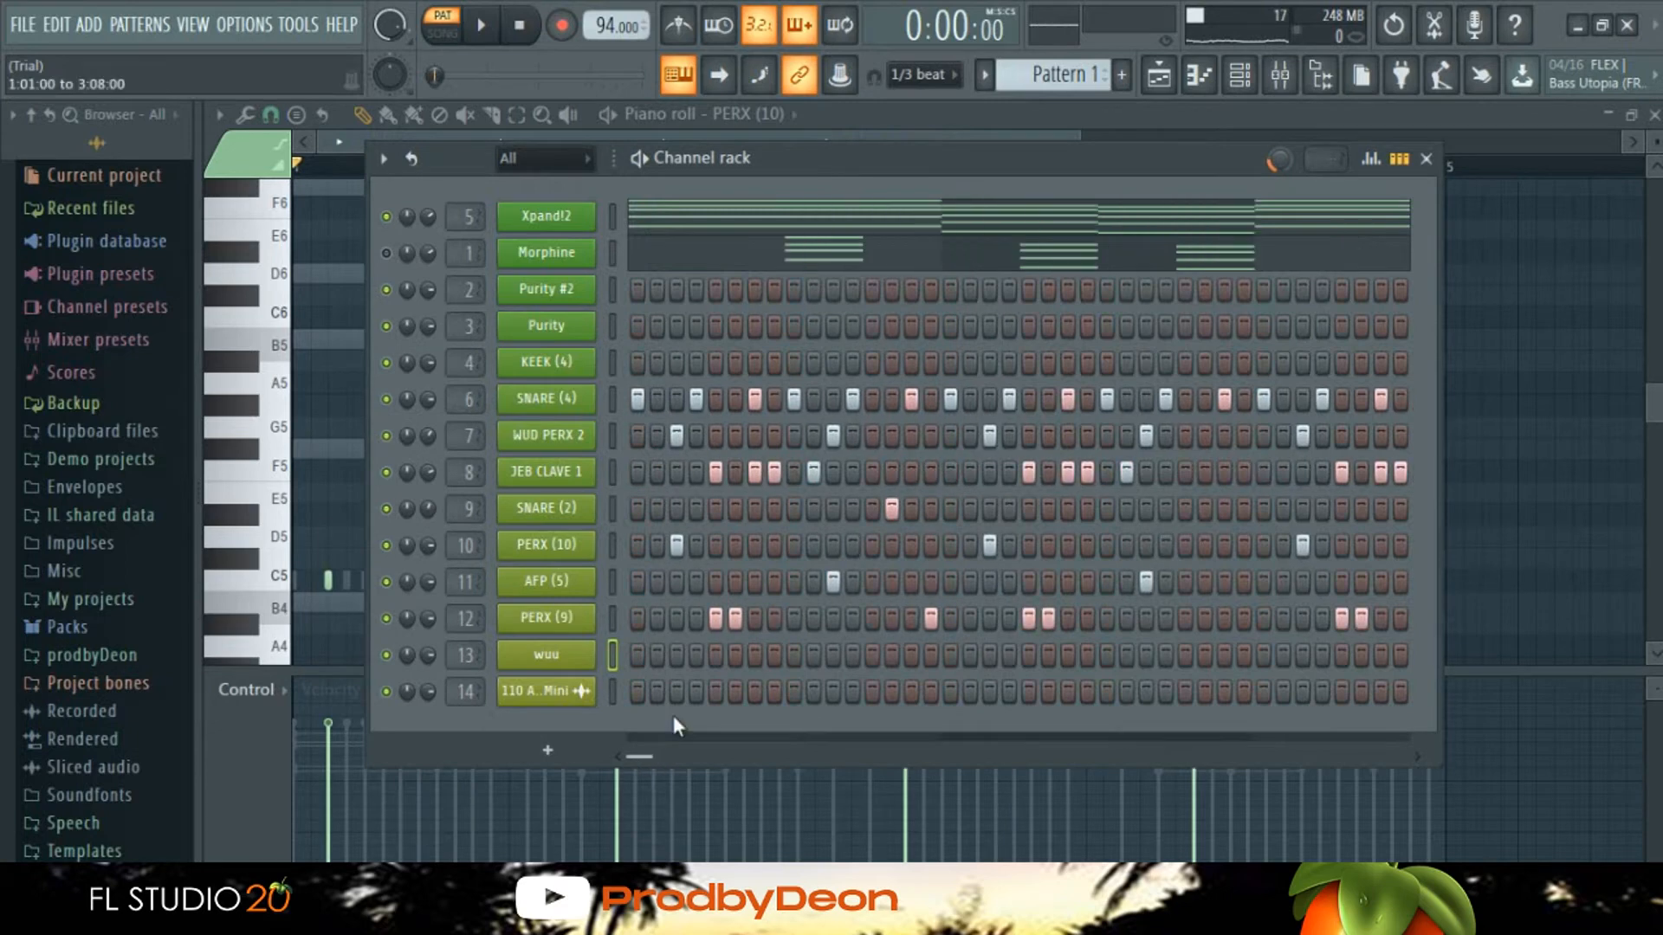
pyautogui.click(750, 656)
pyautogui.press('space')
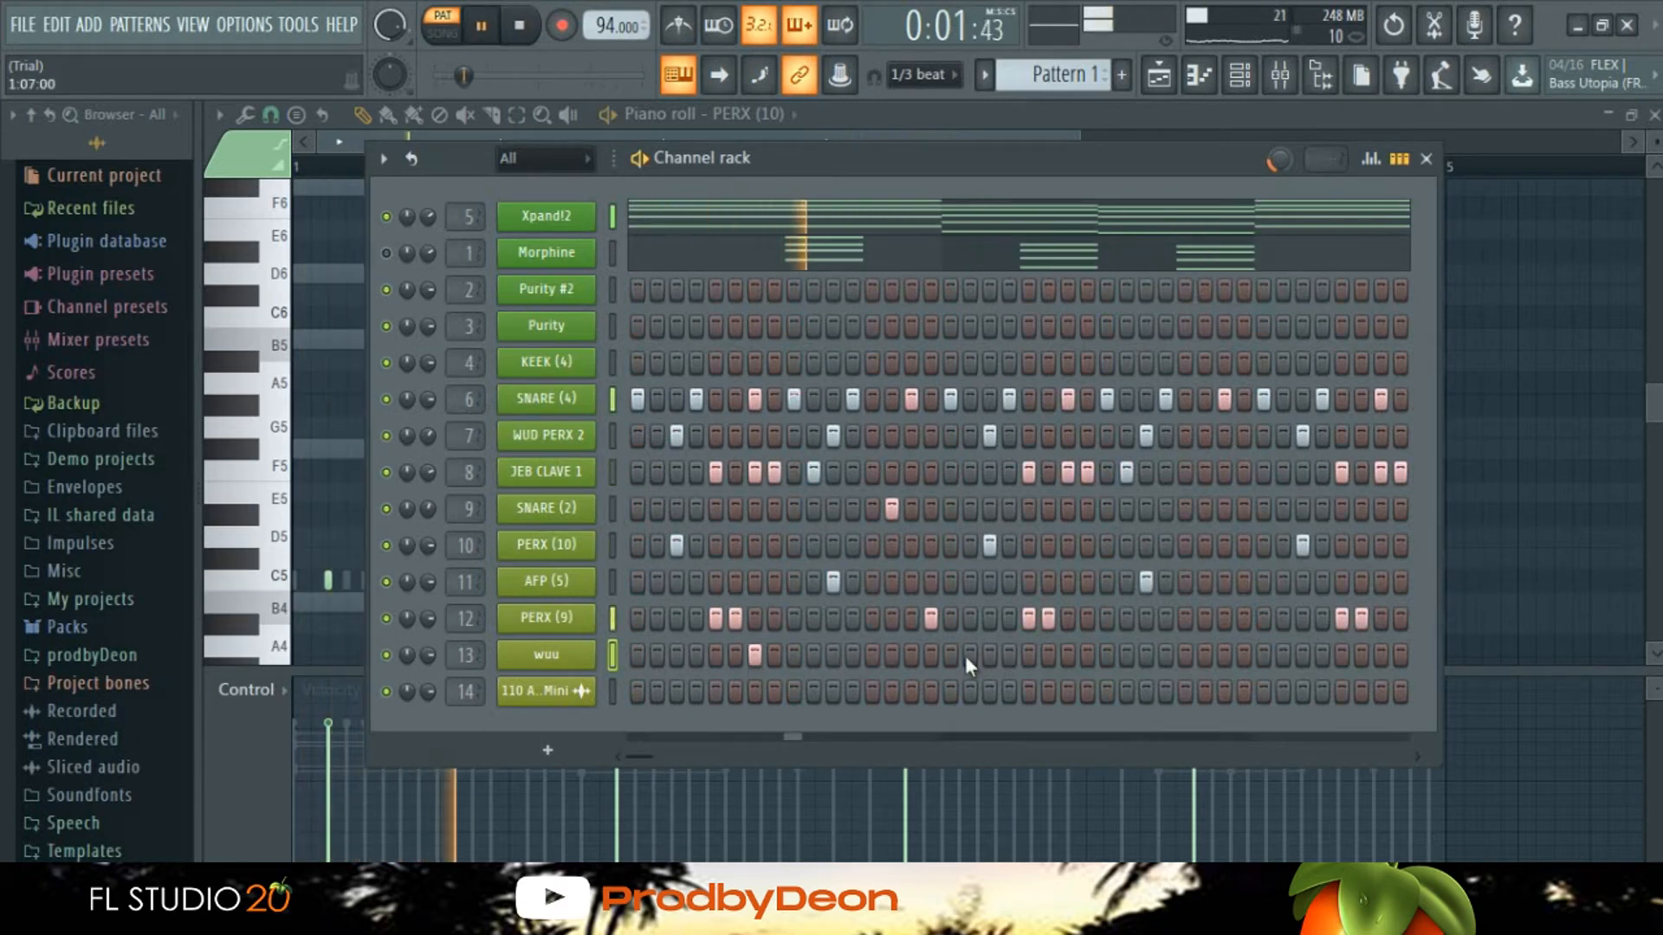
pyautogui.click(1067, 651)
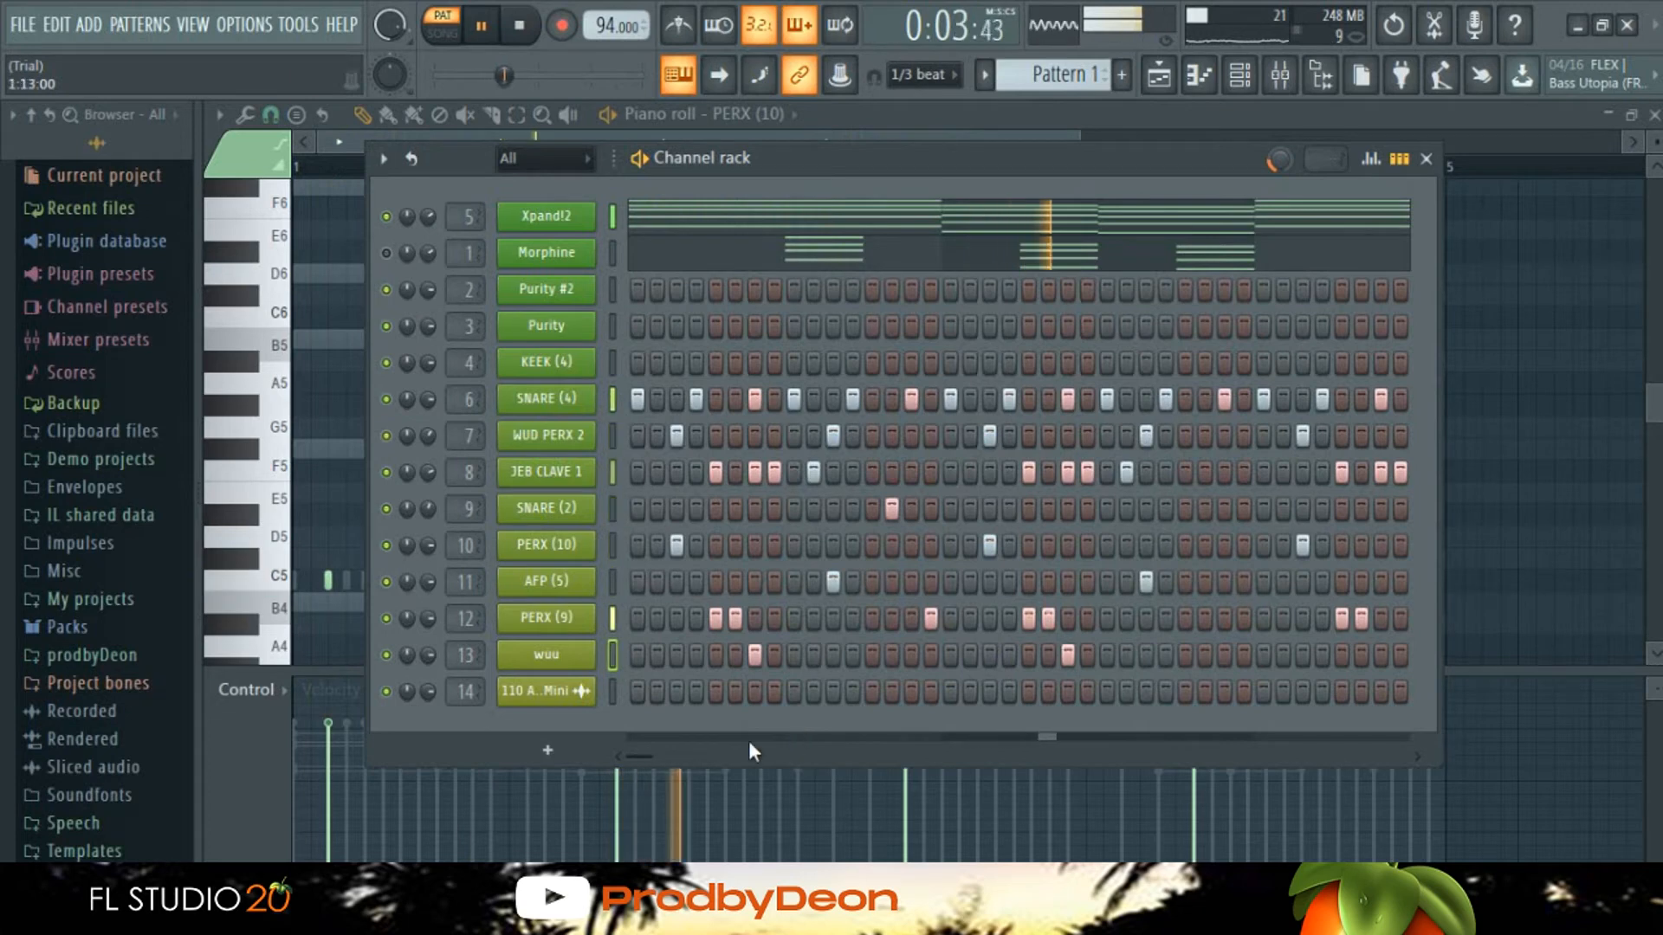
pyautogui.click(1152, 653)
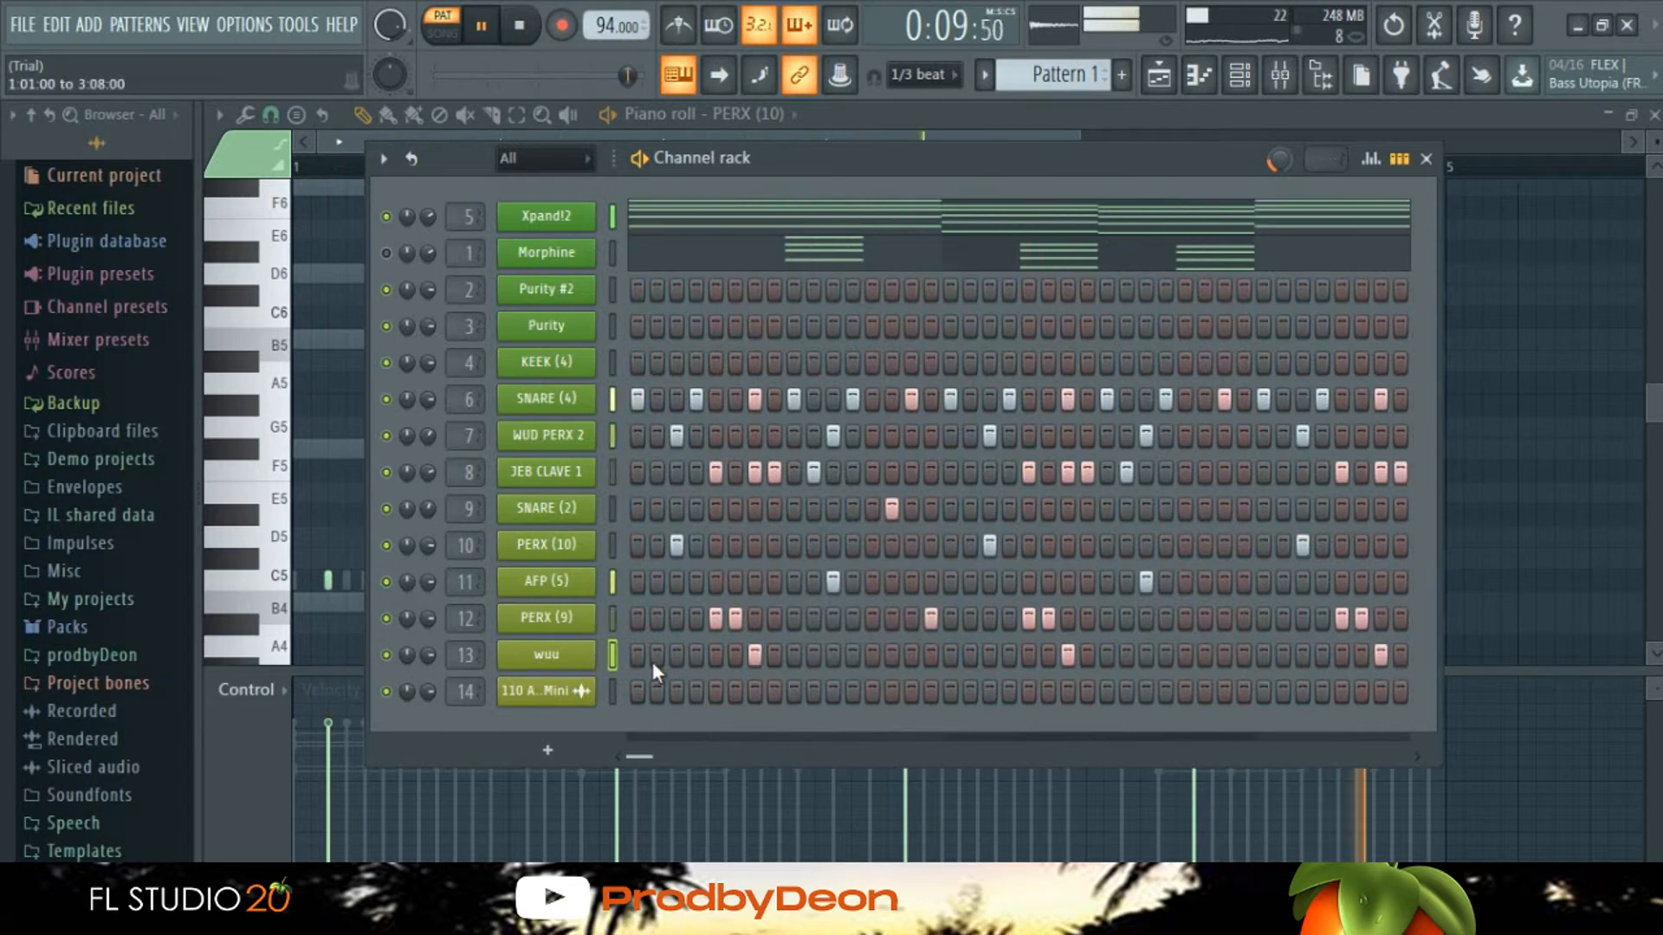
# Step: Unmute Morphine and play the full pattern together with the percussion
pyautogui.press('space')
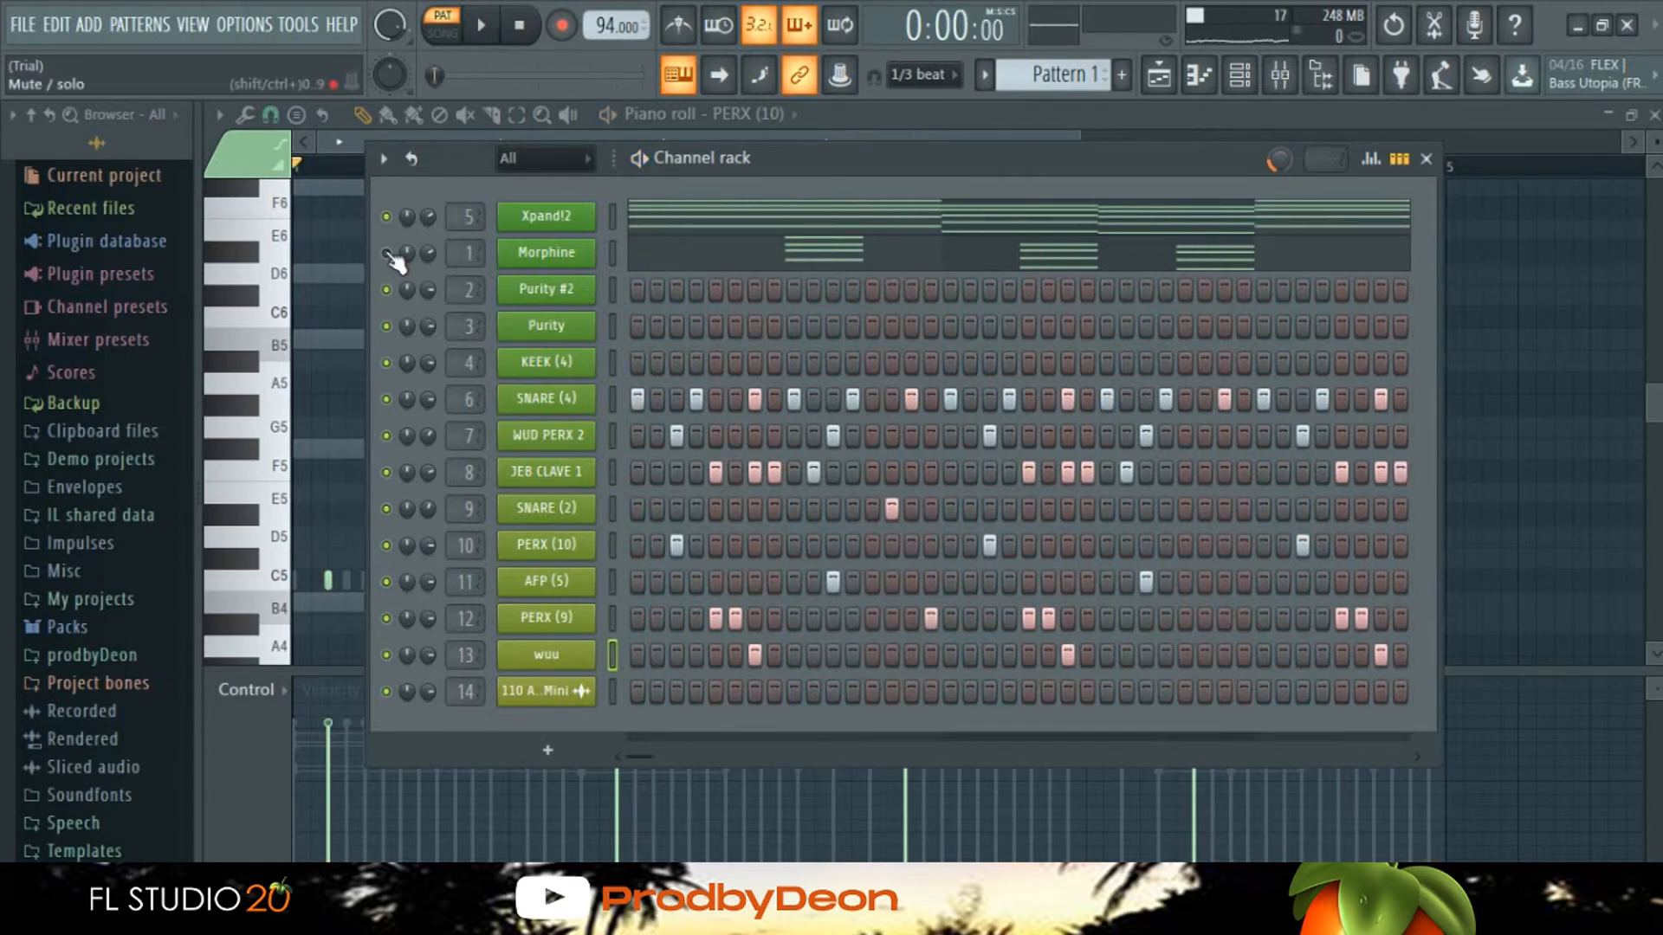
pyautogui.press('space')
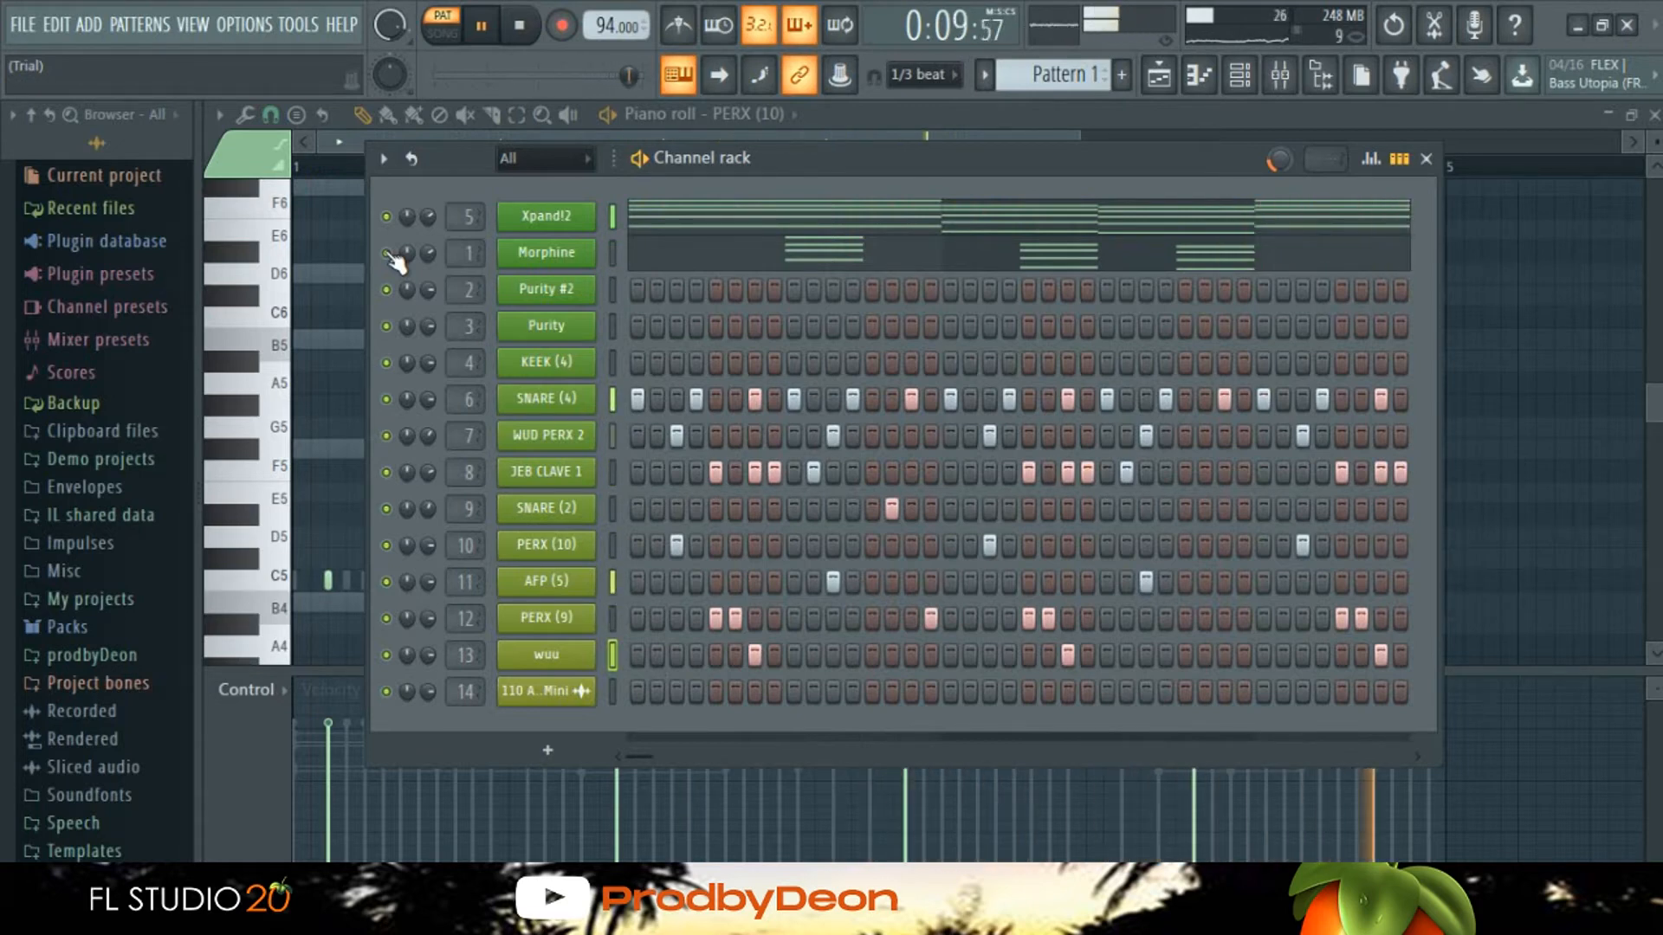
pyautogui.press('space')
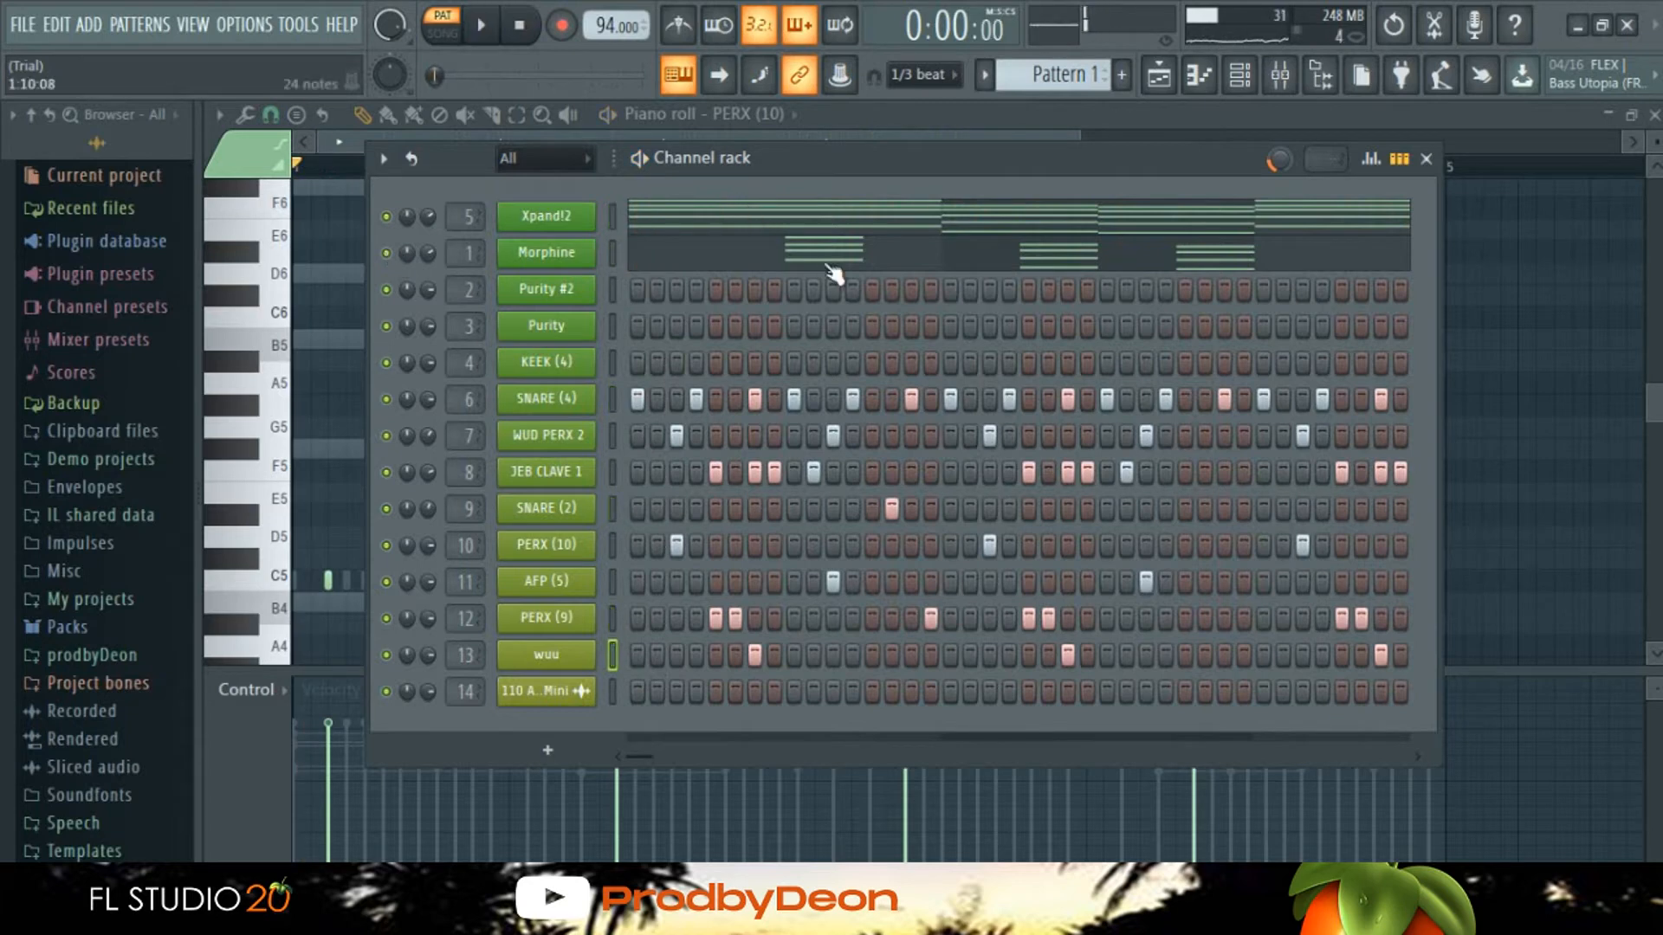
# Step: Time-stretch the 110 African Shaker Mini clip on playlist Track 4 to 4 bars and close its settings
pyautogui.click(1161, 77)
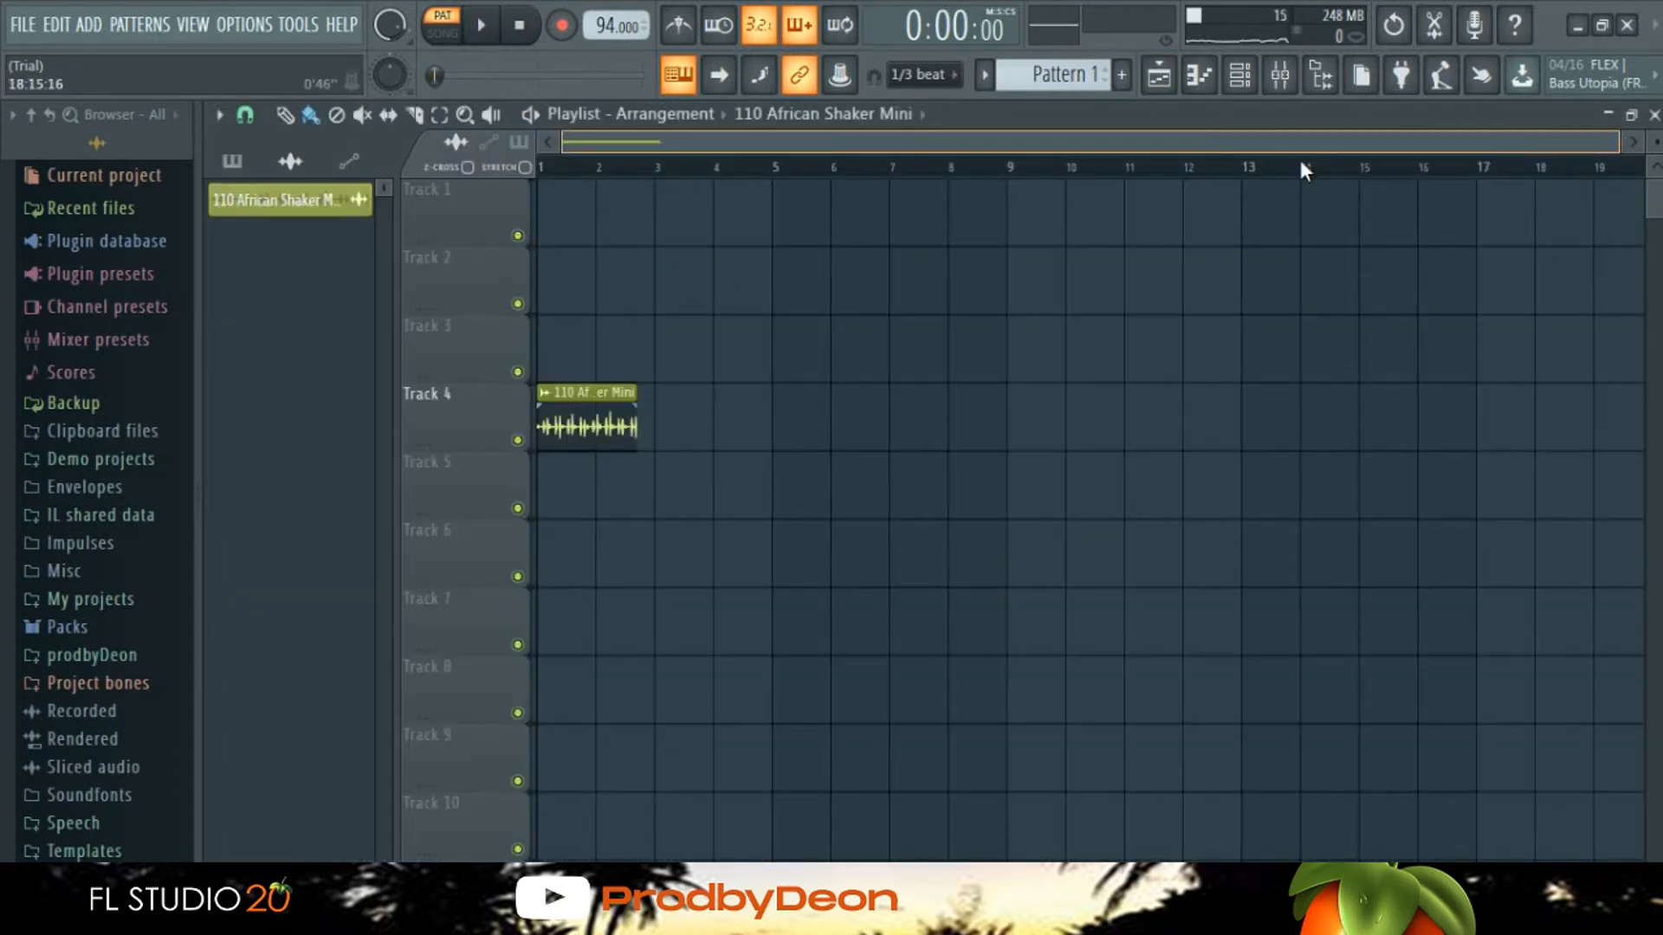
pyautogui.moveTo(1616, 143); pyautogui.dragTo(1101, 143)
pyautogui.doubleClick(698, 414)
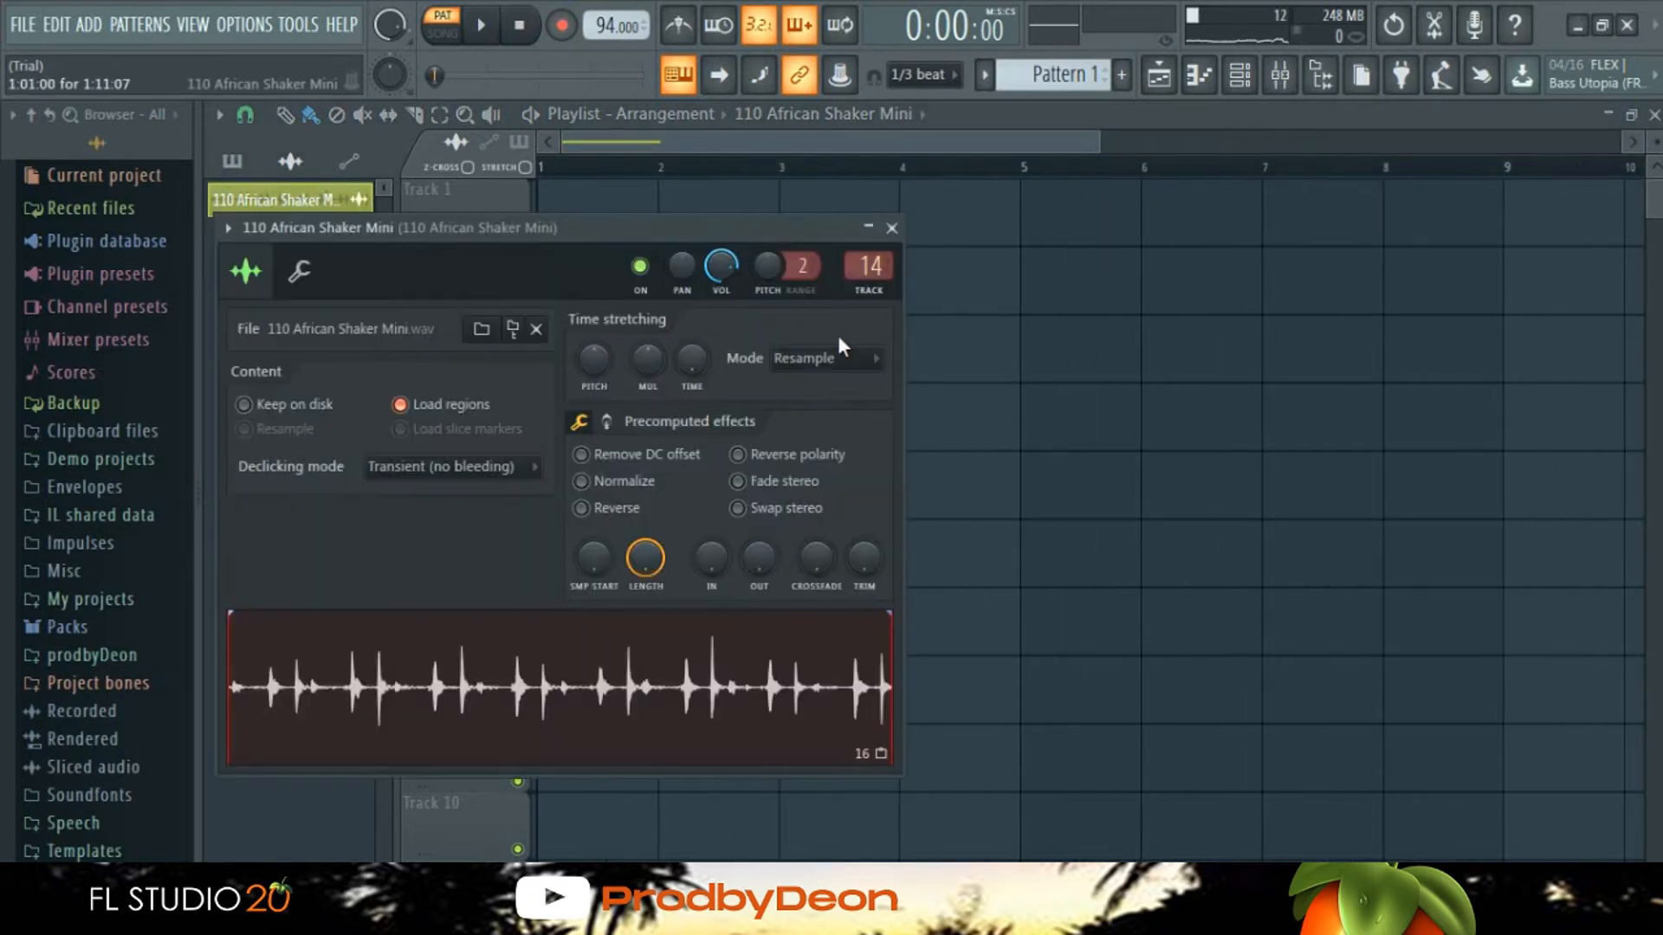
pyautogui.rightClick(690, 360)
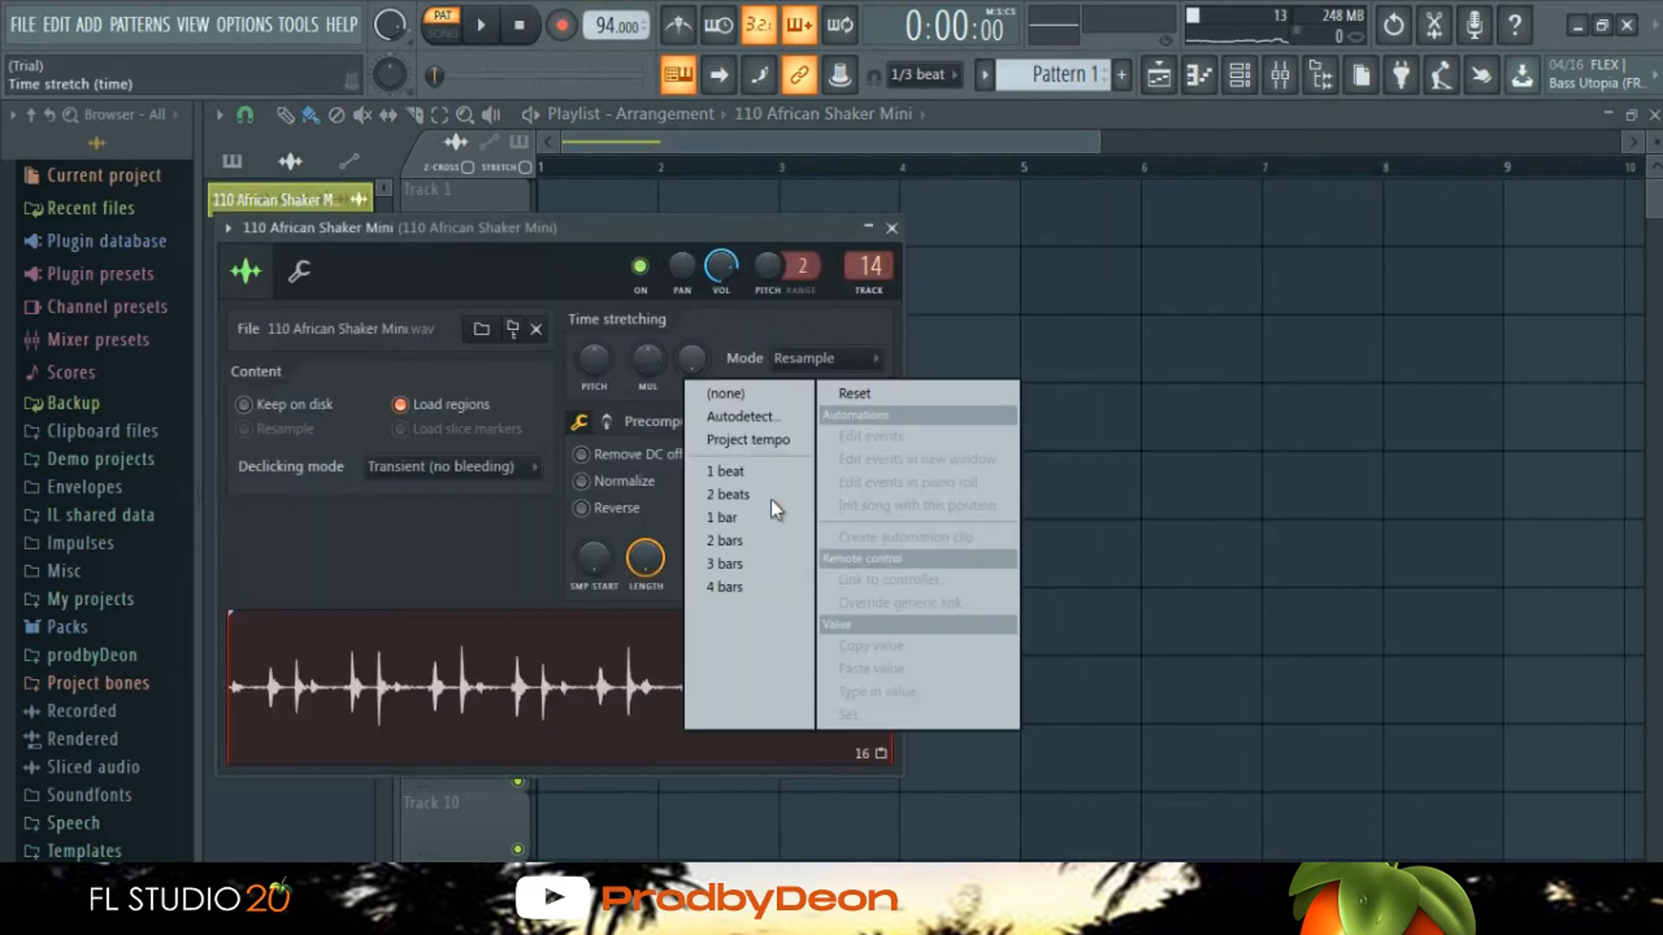
pyautogui.click(751, 587)
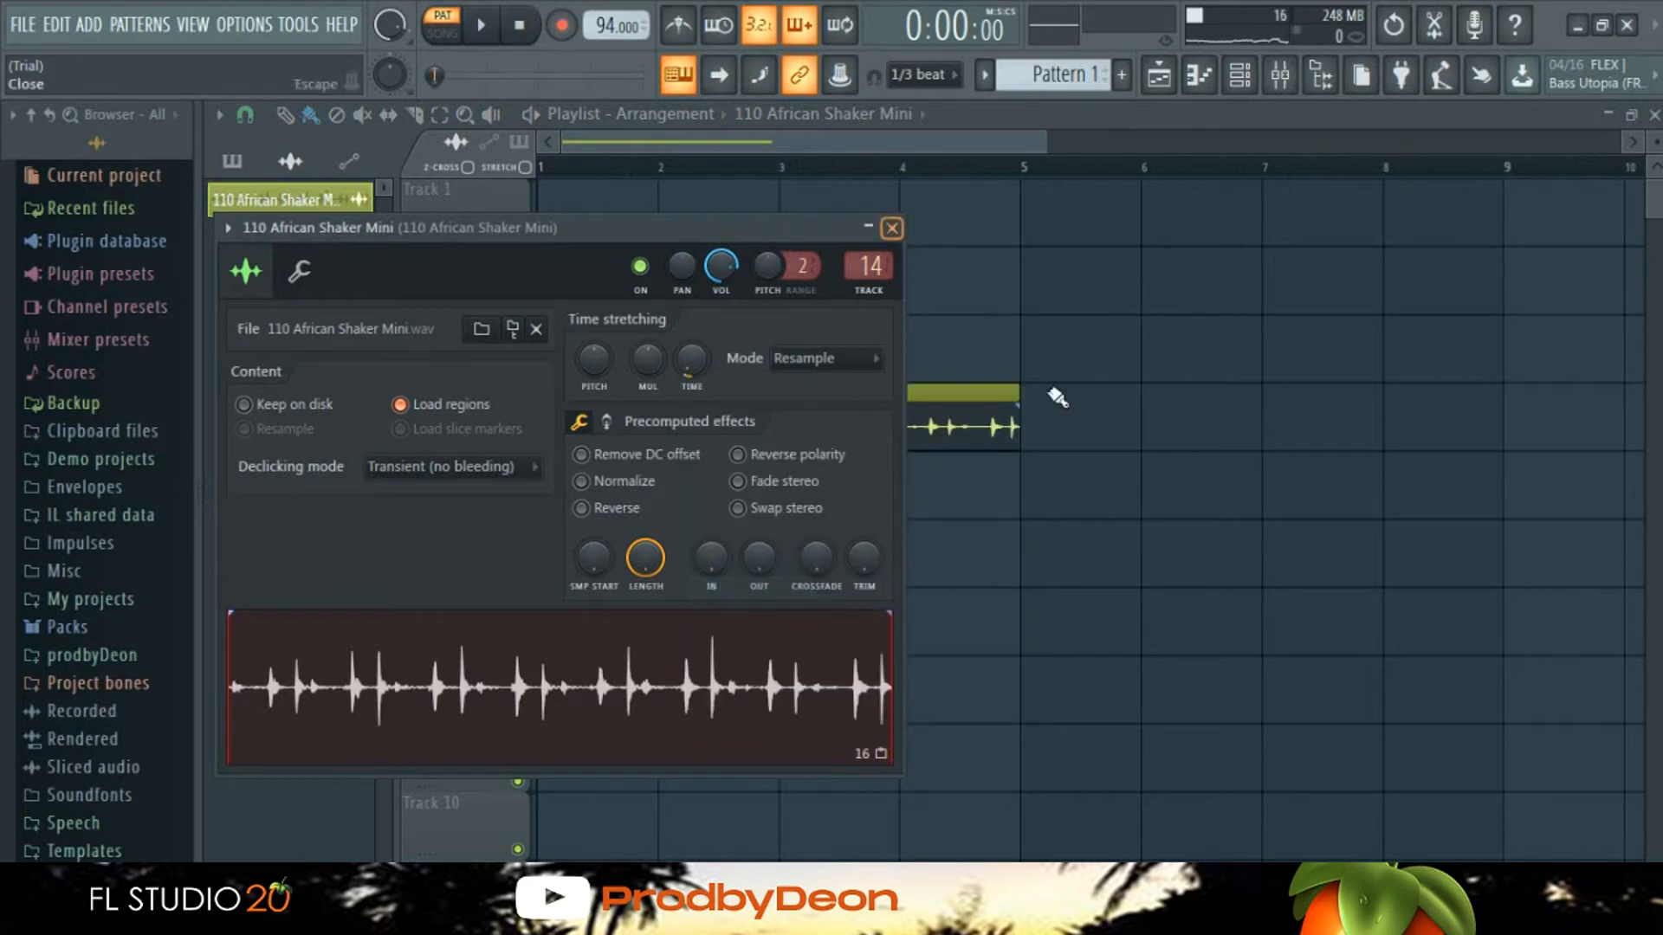
pyautogui.press('Escape')
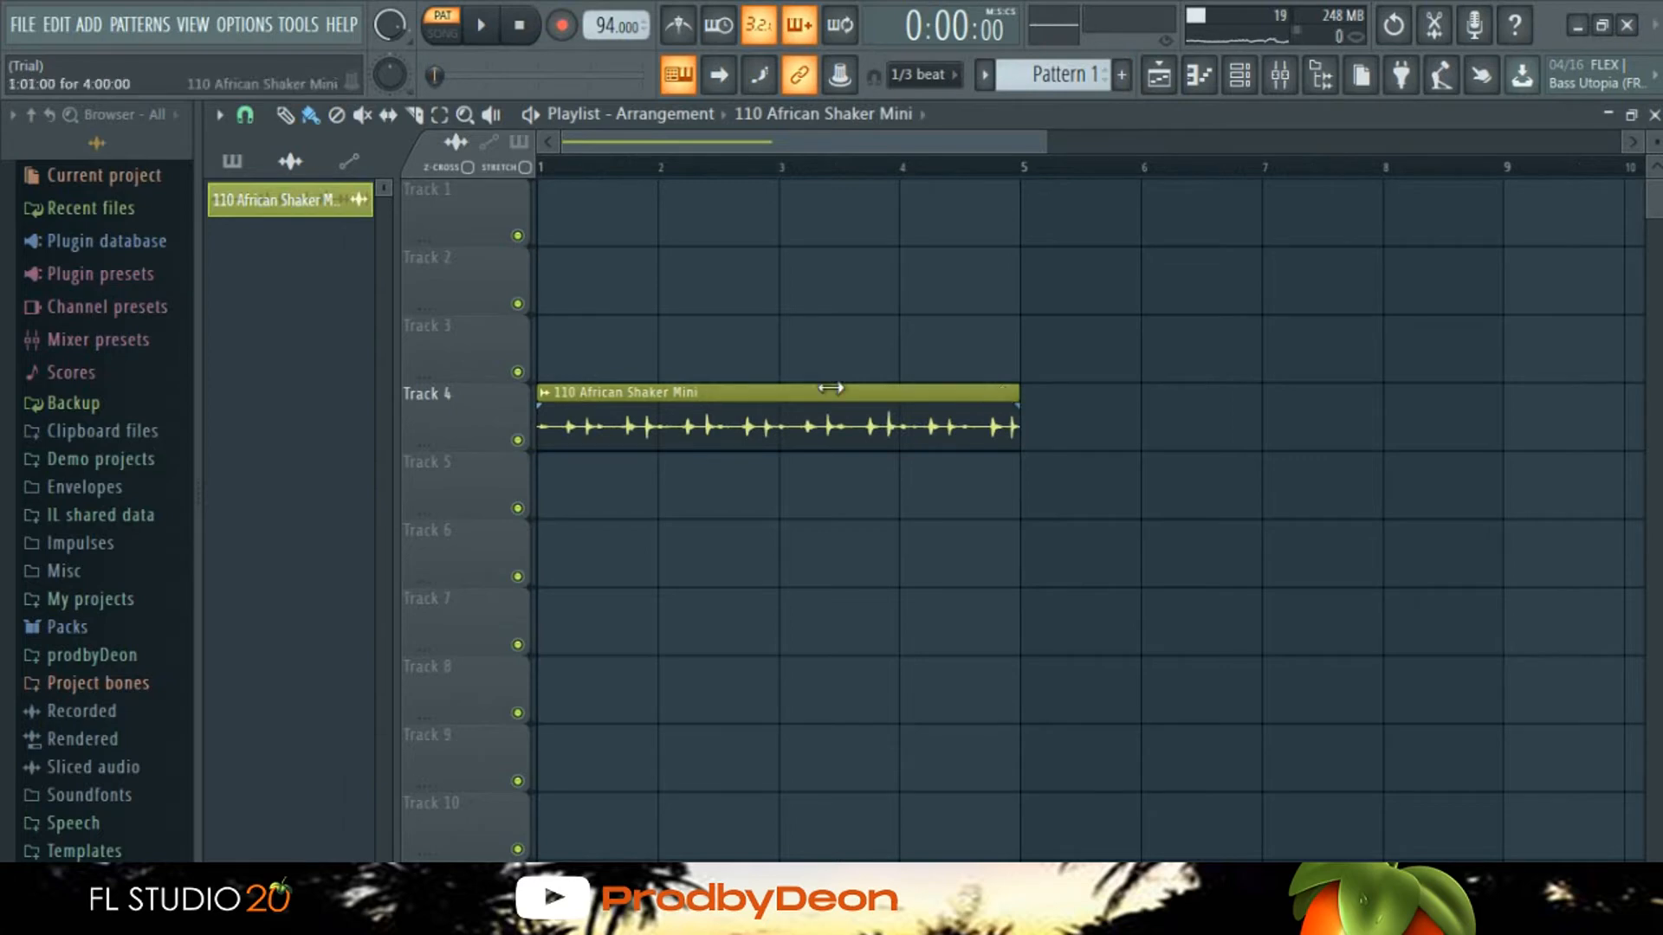
# Step: Enable clip stretching in the playlist and shrink the shaker clip on Track 4 to two bars
pyautogui.moveTo(830, 388)
pyautogui.mouseDown()
pyautogui.moveTo(791, 395)
pyautogui.moveTo(1020, 398)
pyautogui.mouseUp()
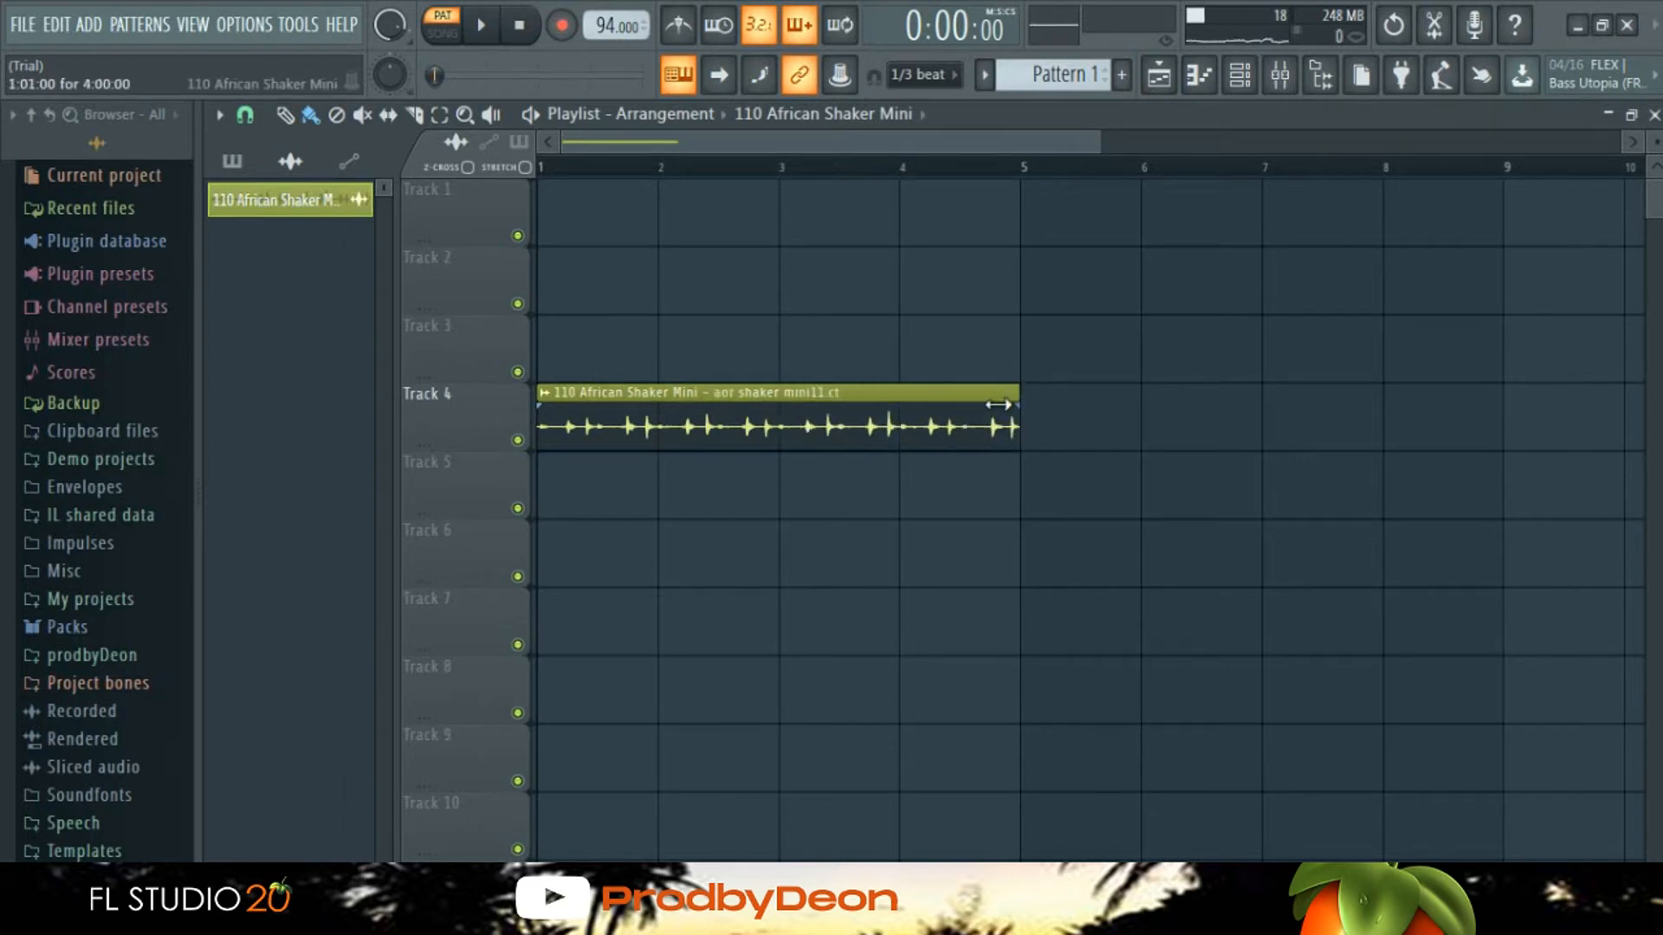
pyautogui.click(524, 168)
pyautogui.moveTo(1015, 433); pyautogui.dragTo(807, 440)
# Step: Place Pattern 1 at bar 1 of Track 1 and play the arrangement in song mode
pyautogui.click(233, 162)
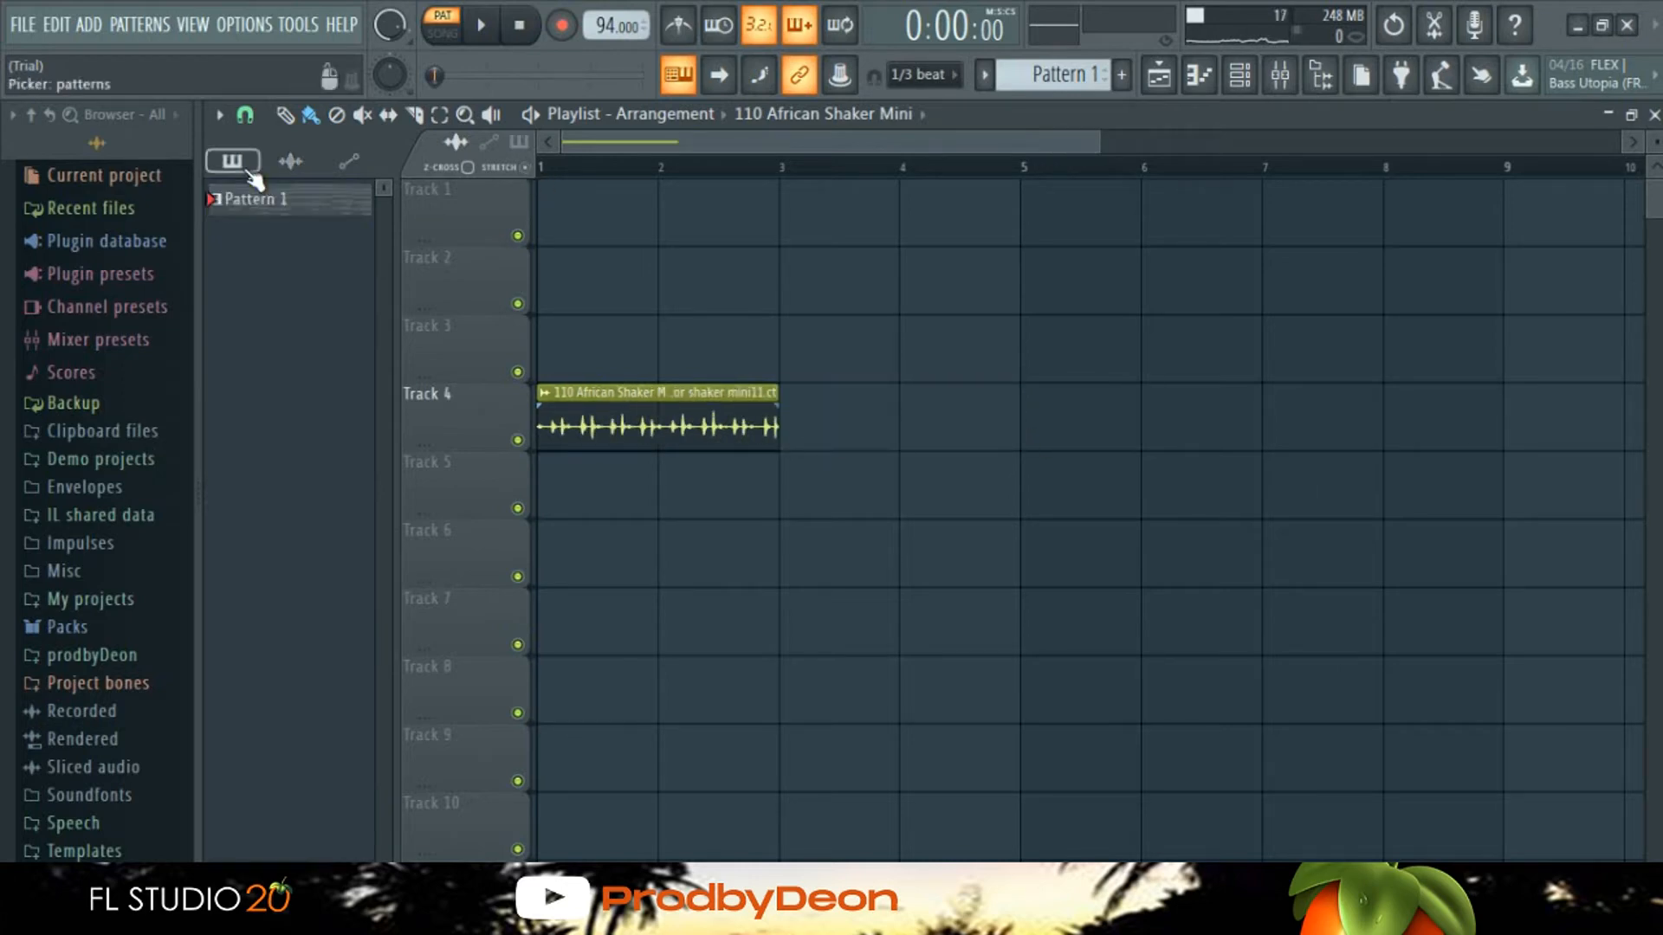
pyautogui.click(561, 234)
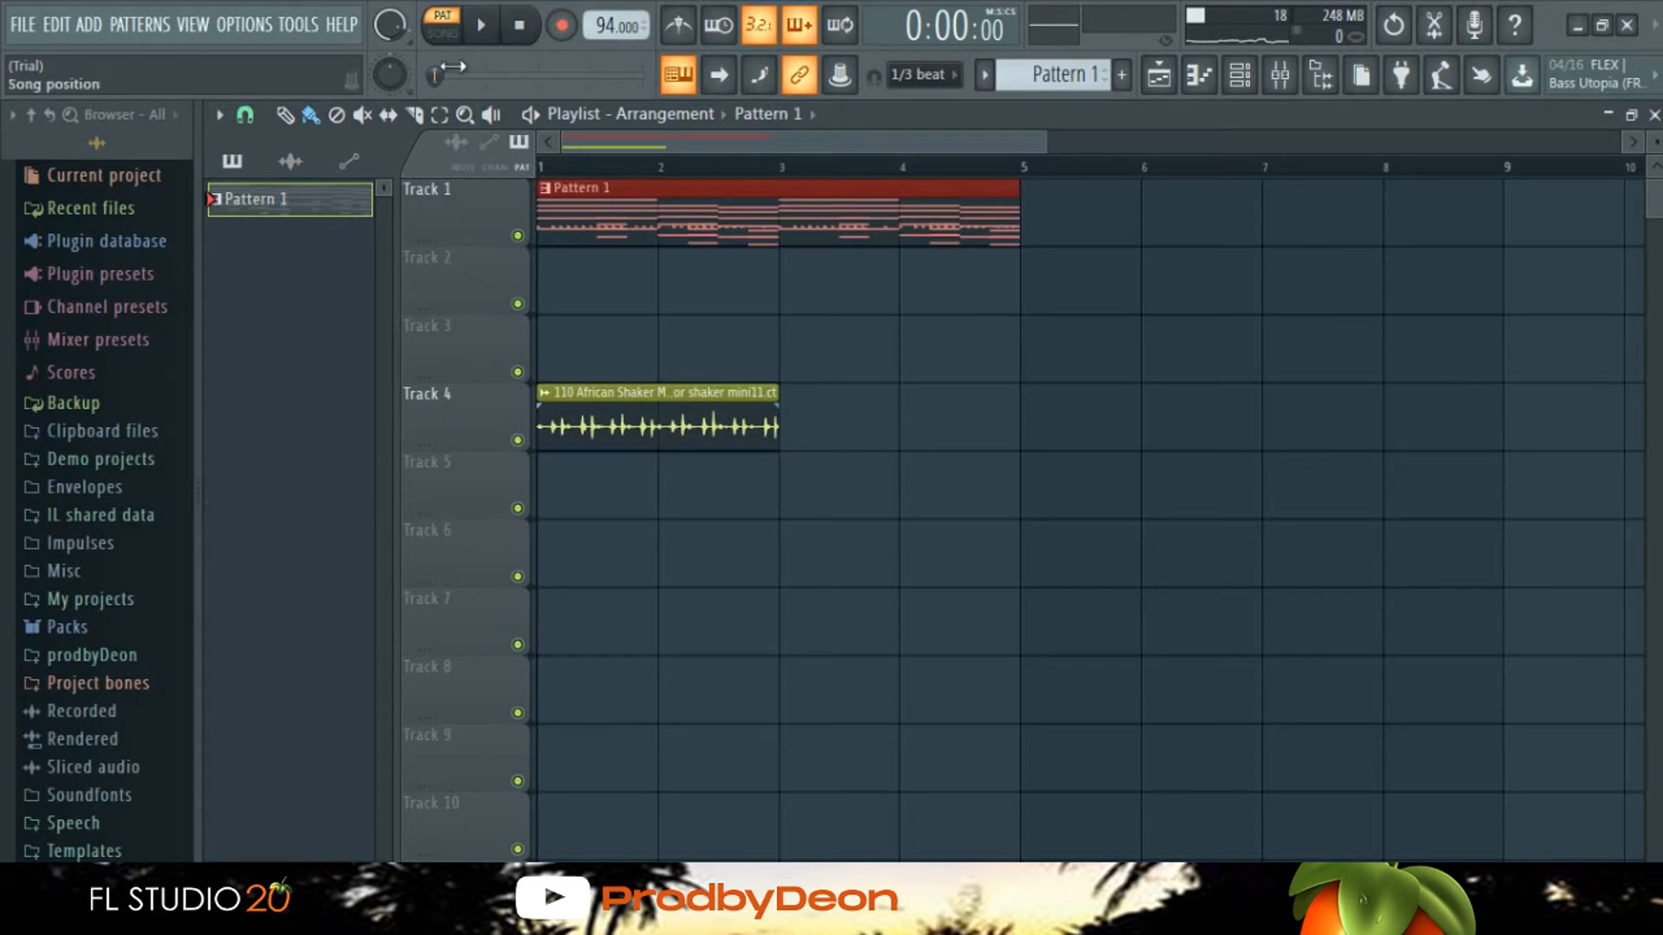
pyautogui.click(443, 33)
pyautogui.press('space')
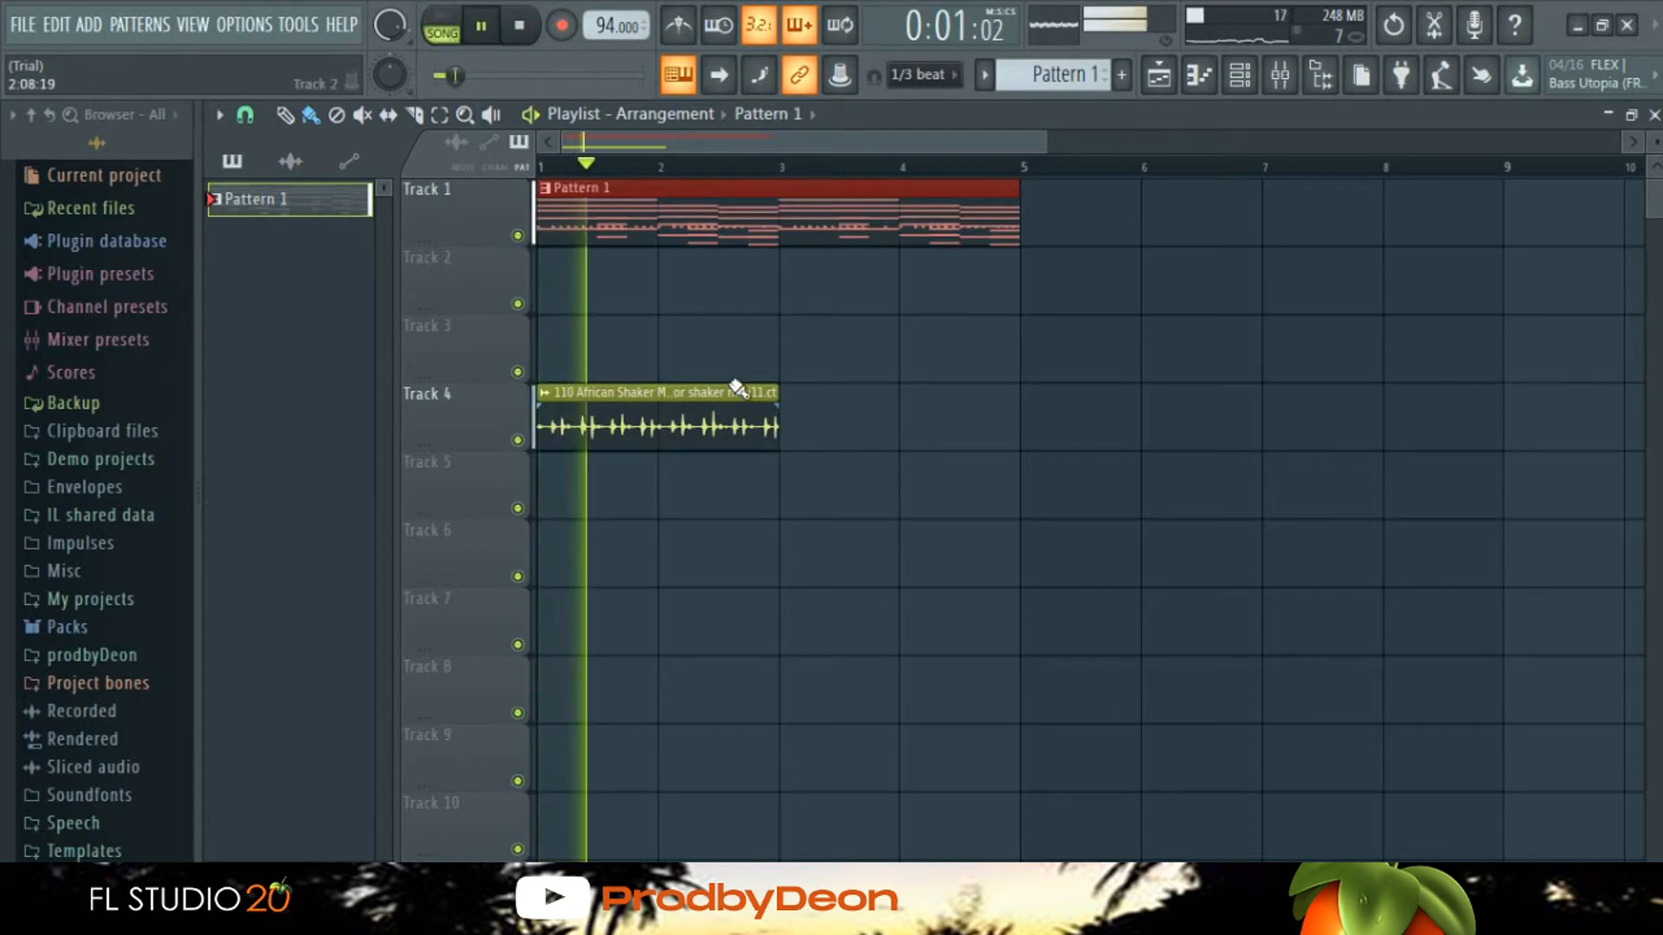
# Step: Repeat the shaker clip at bar 3 of Track 4 and lower the shaker sample's channel volume to 51%
pyautogui.click(764, 419)
pyautogui.click(816, 413)
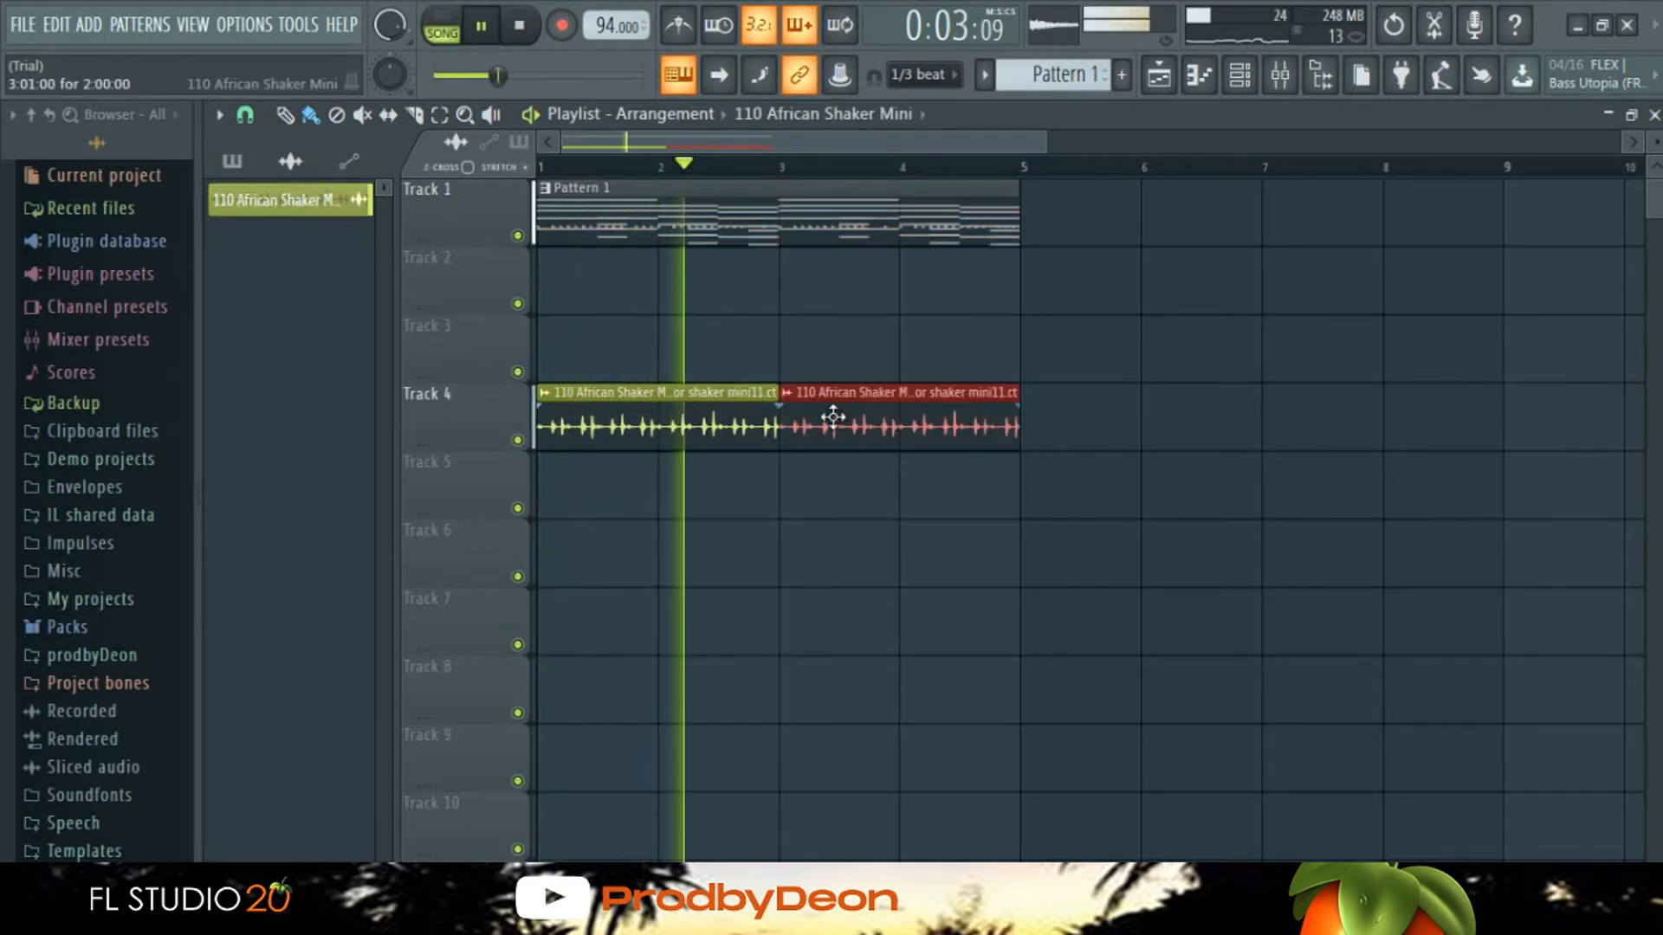
pyautogui.doubleClick(750, 419)
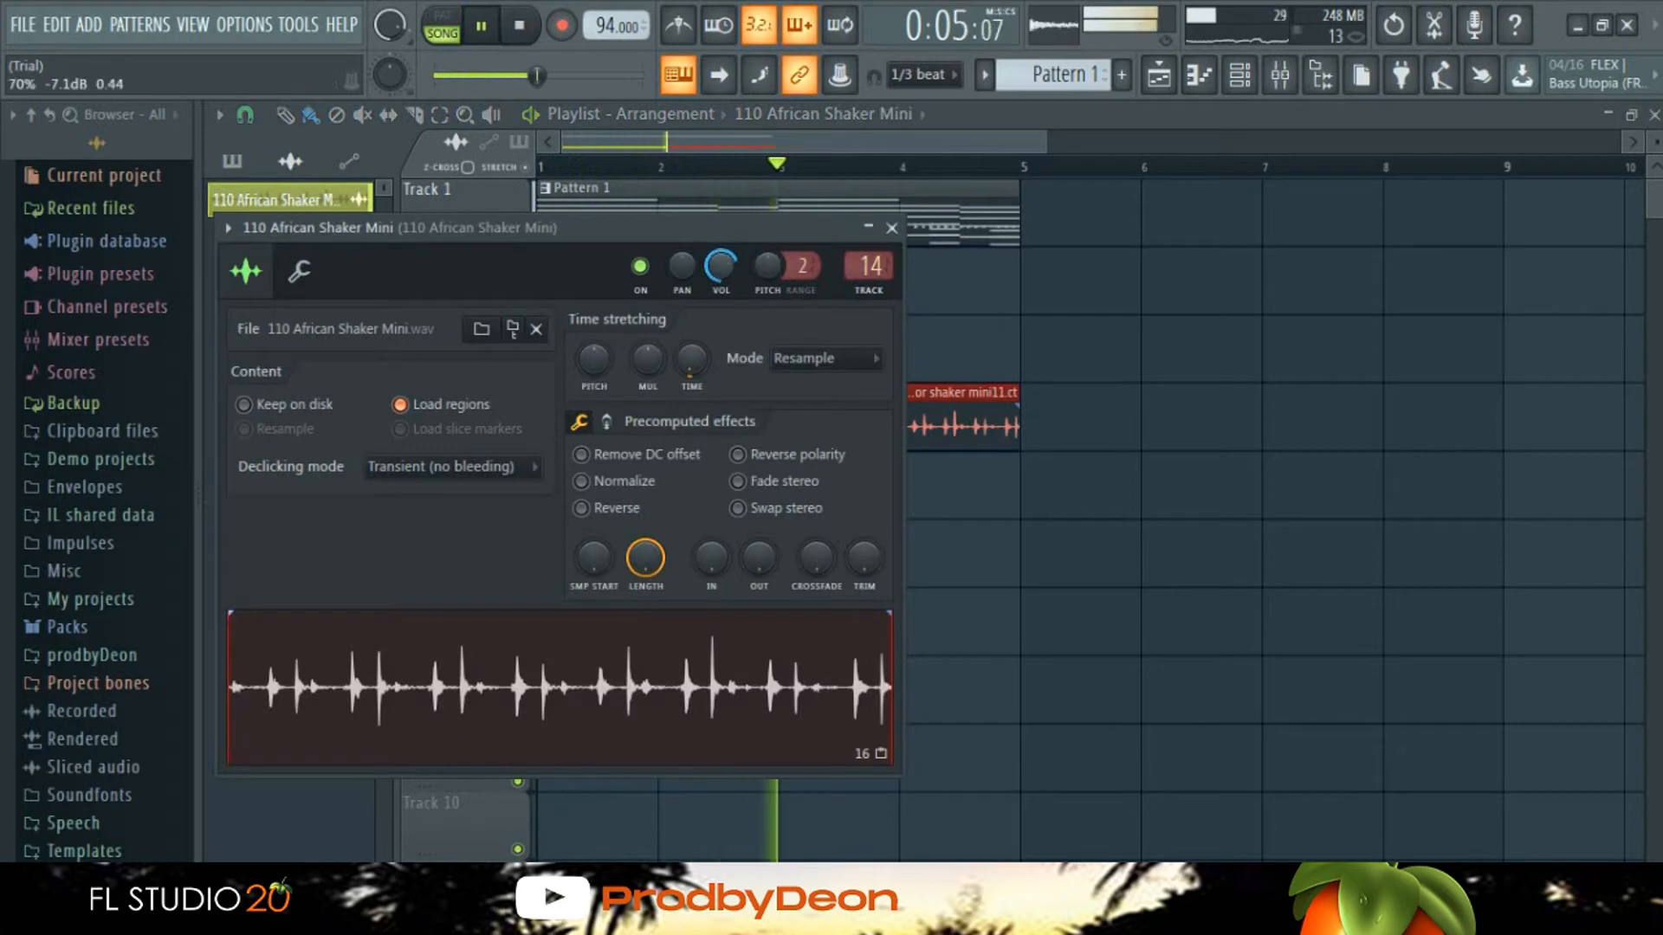
pyautogui.moveTo(719, 266); pyautogui.dragTo(718, 299)
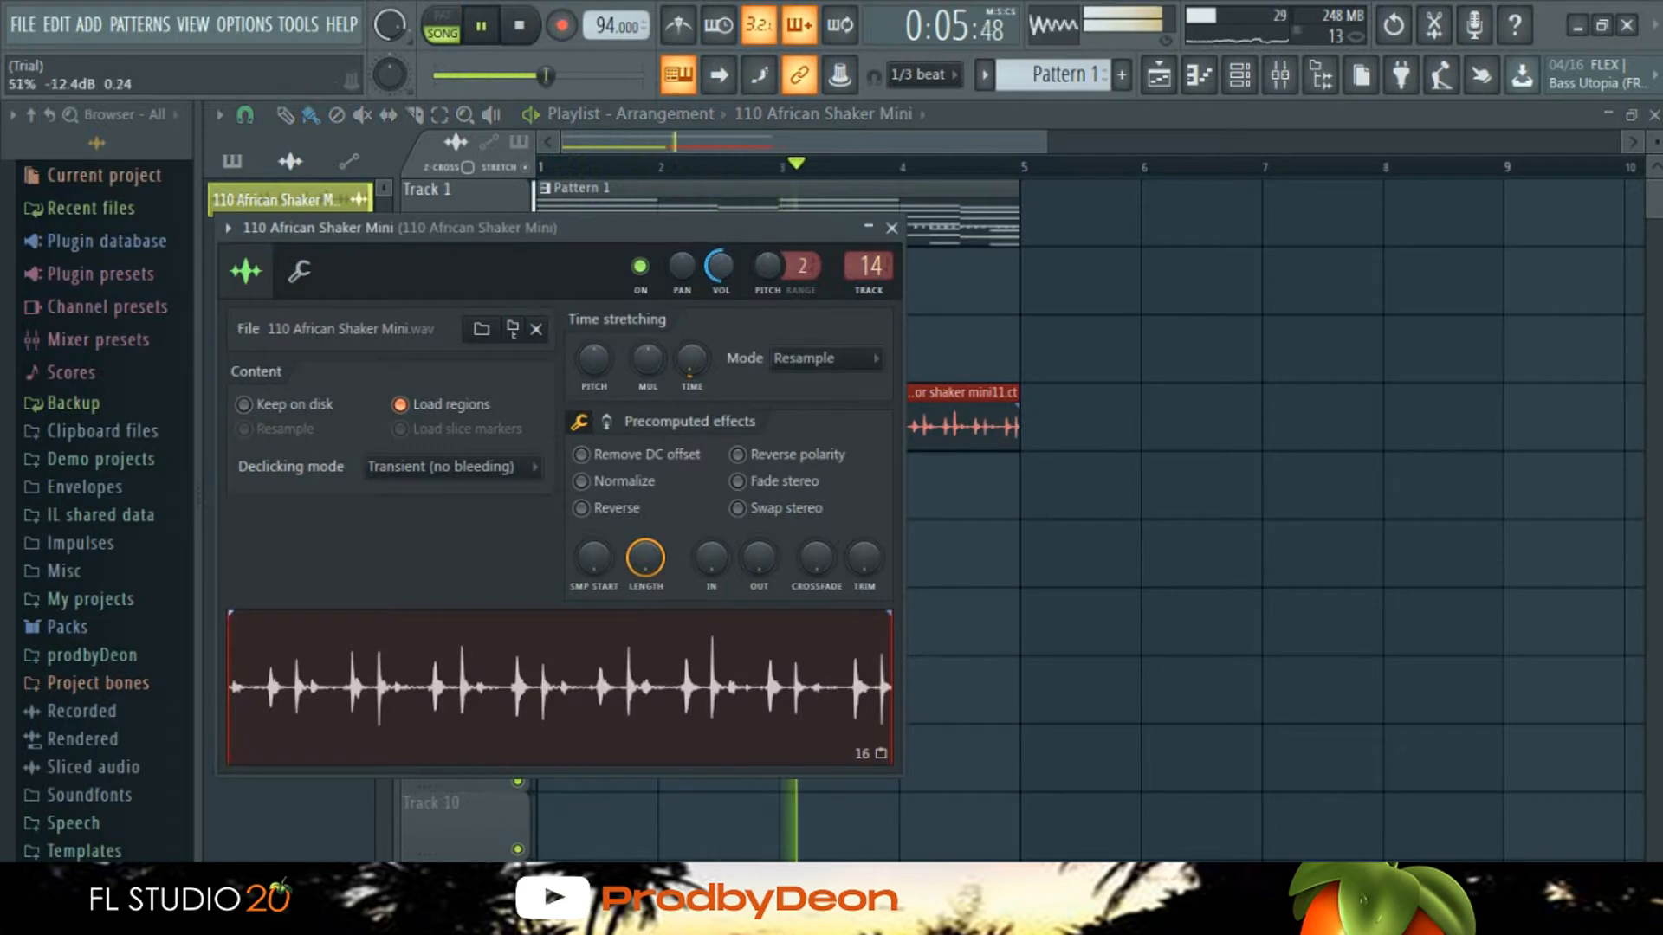
pyautogui.click(890, 229)
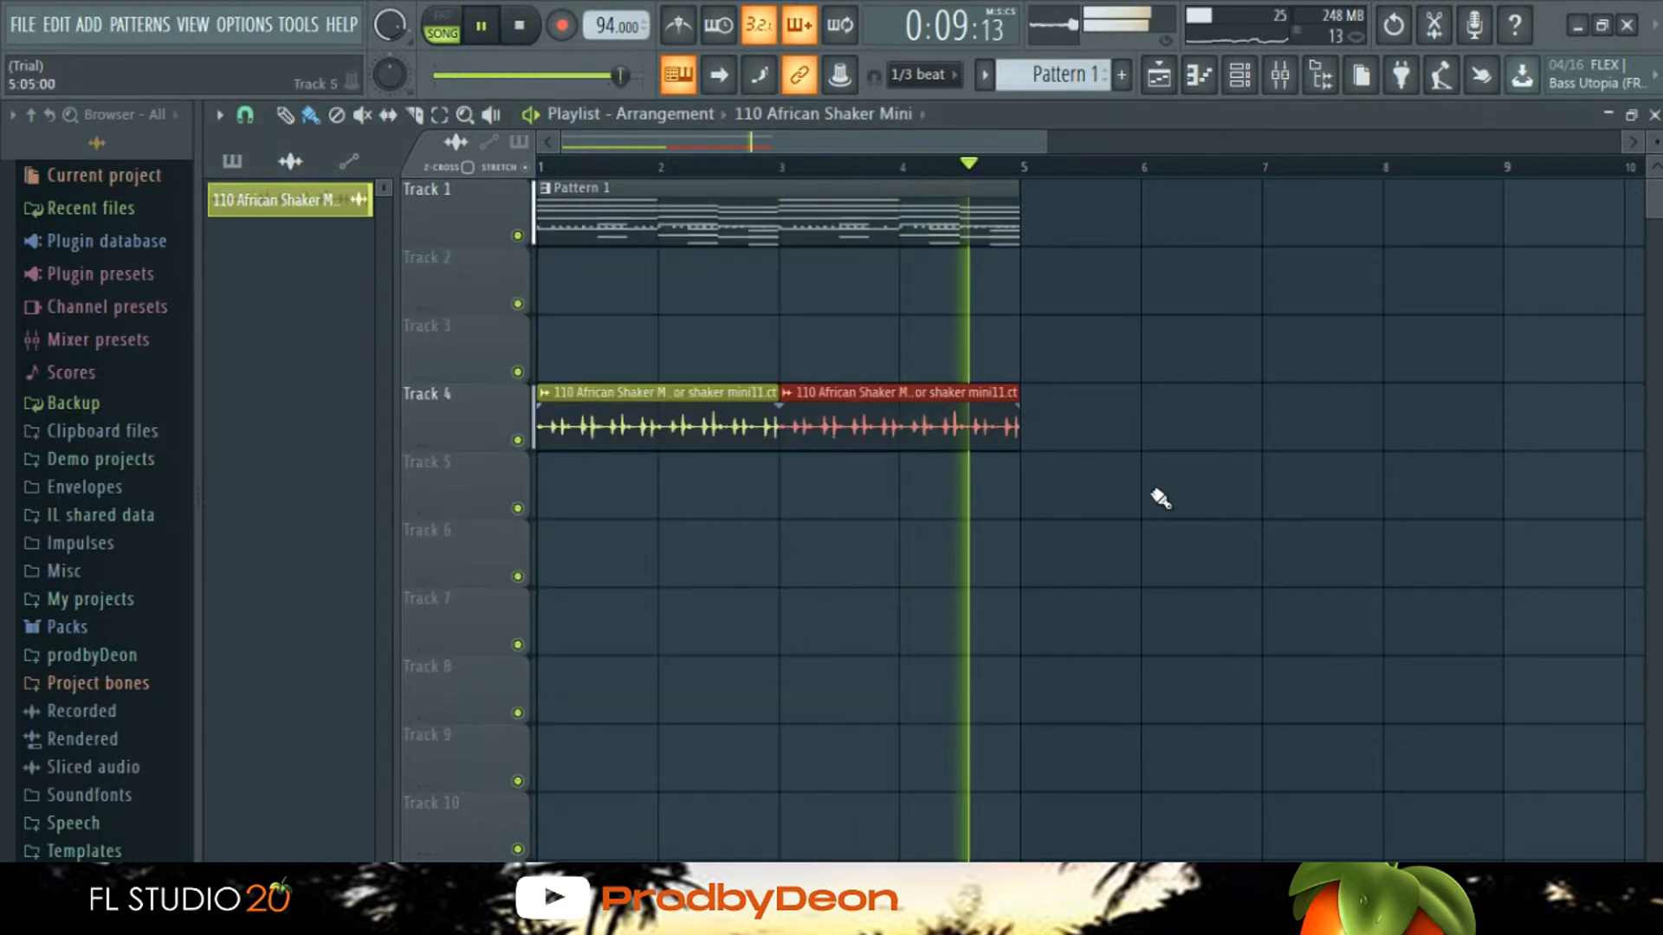
pyautogui.click(1195, 496)
pyautogui.rightClick(1195, 496)
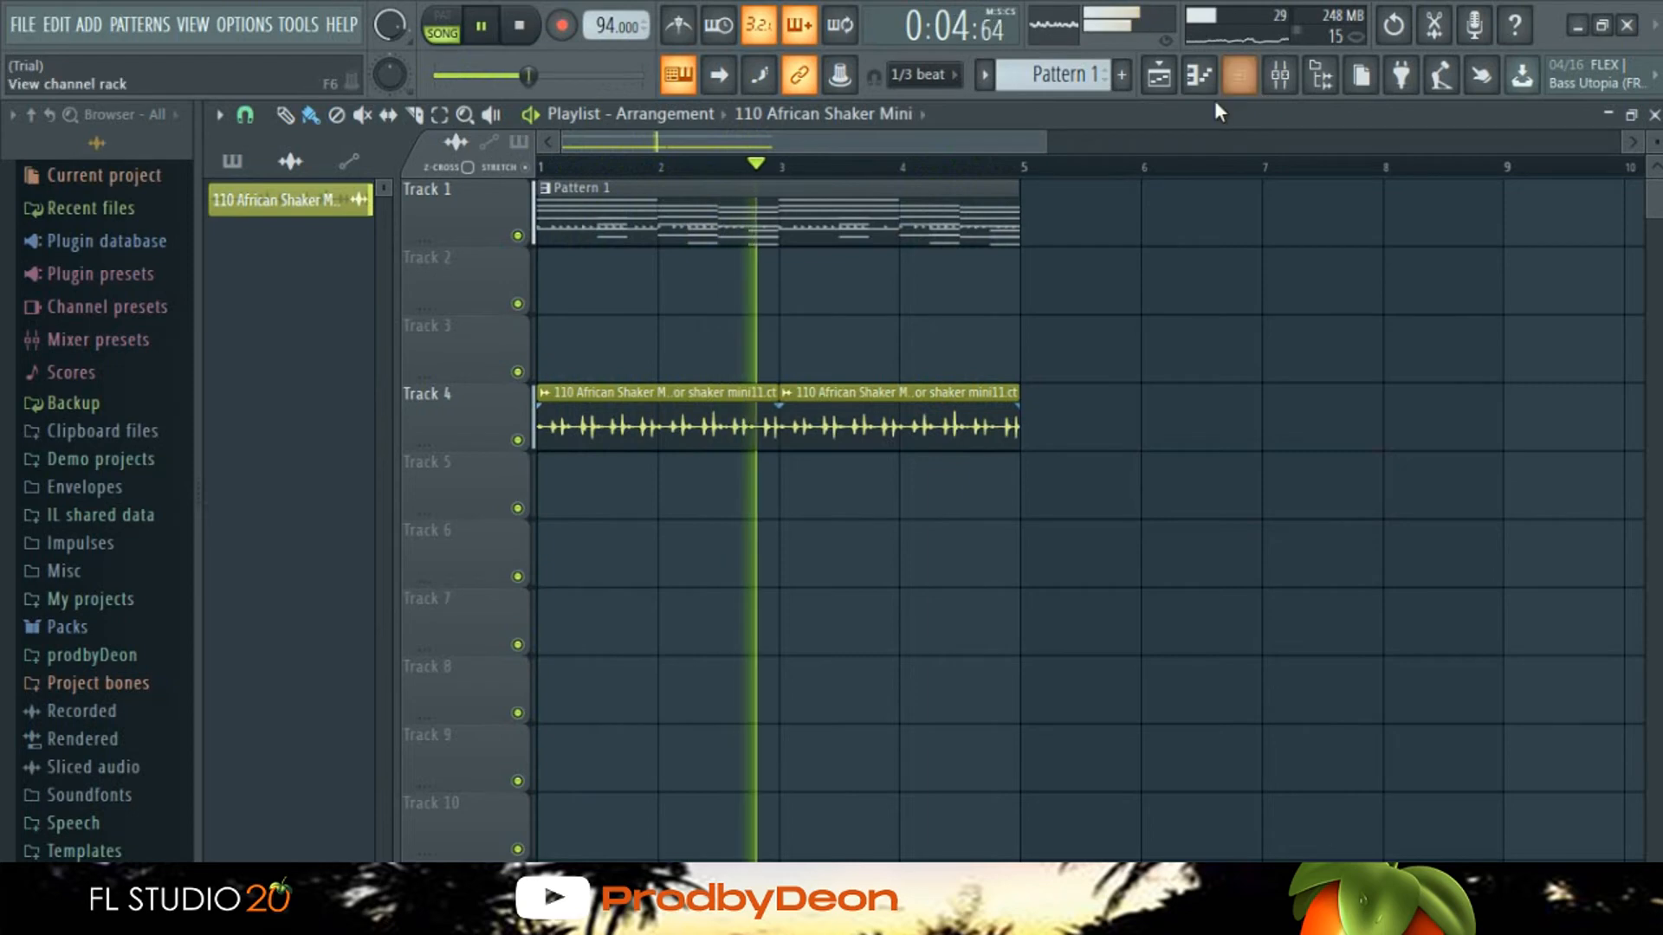
# Step: Stop playback and inspect the preset loaded in the Purity #2 channel
pyautogui.click(1239, 75)
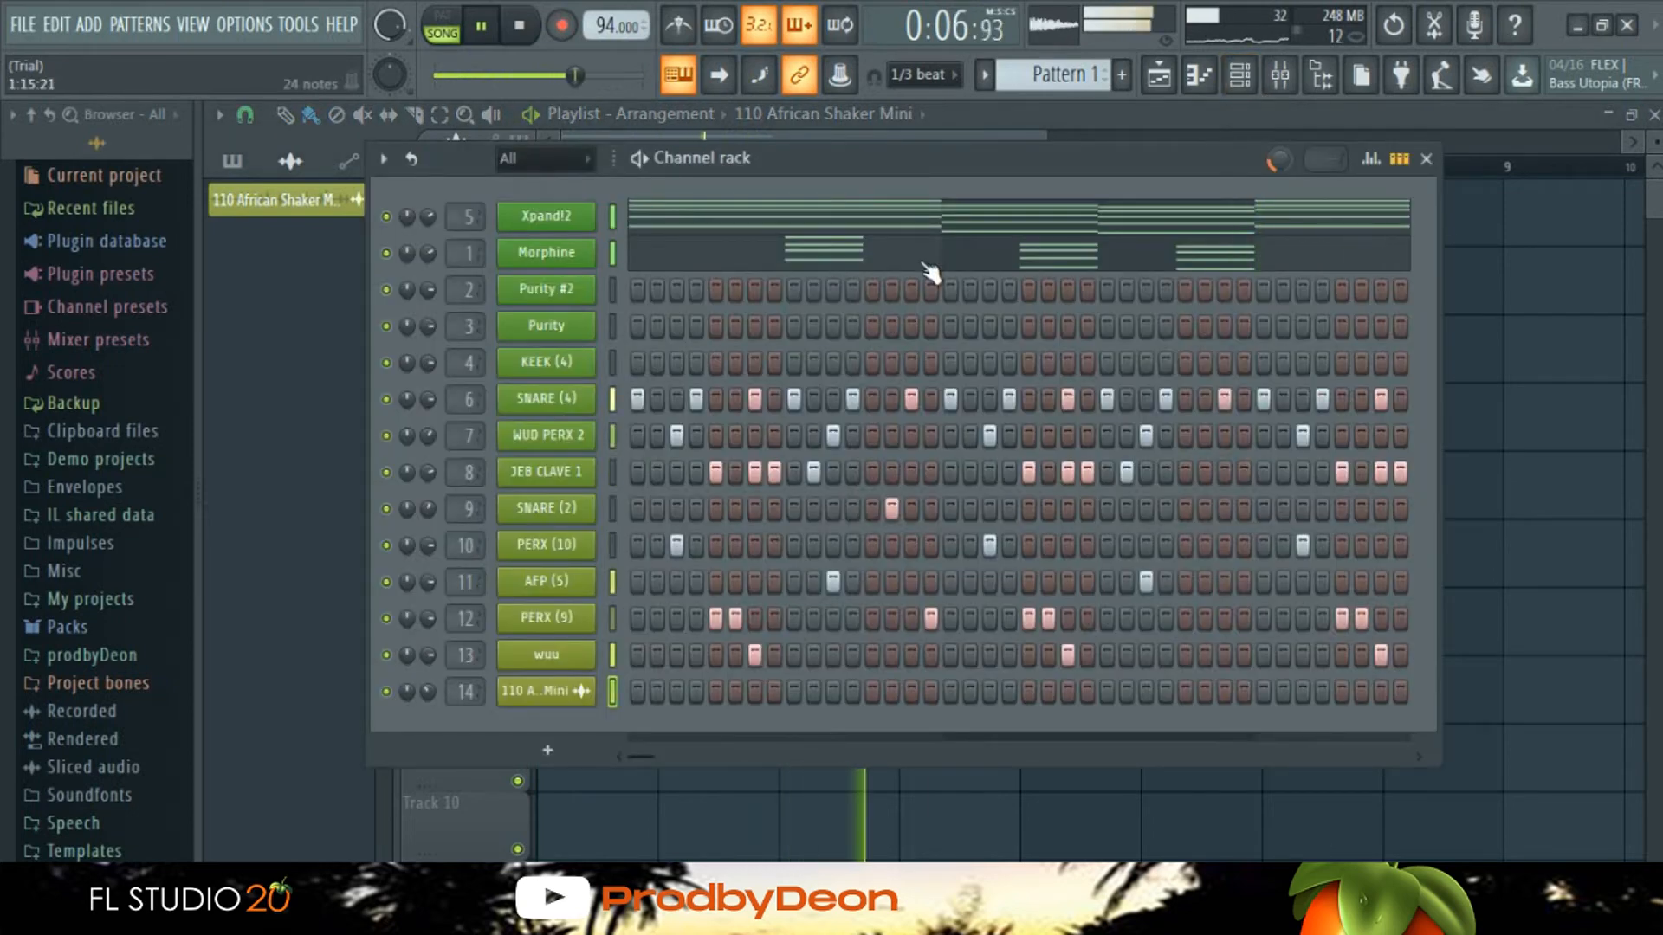
pyautogui.press('space')
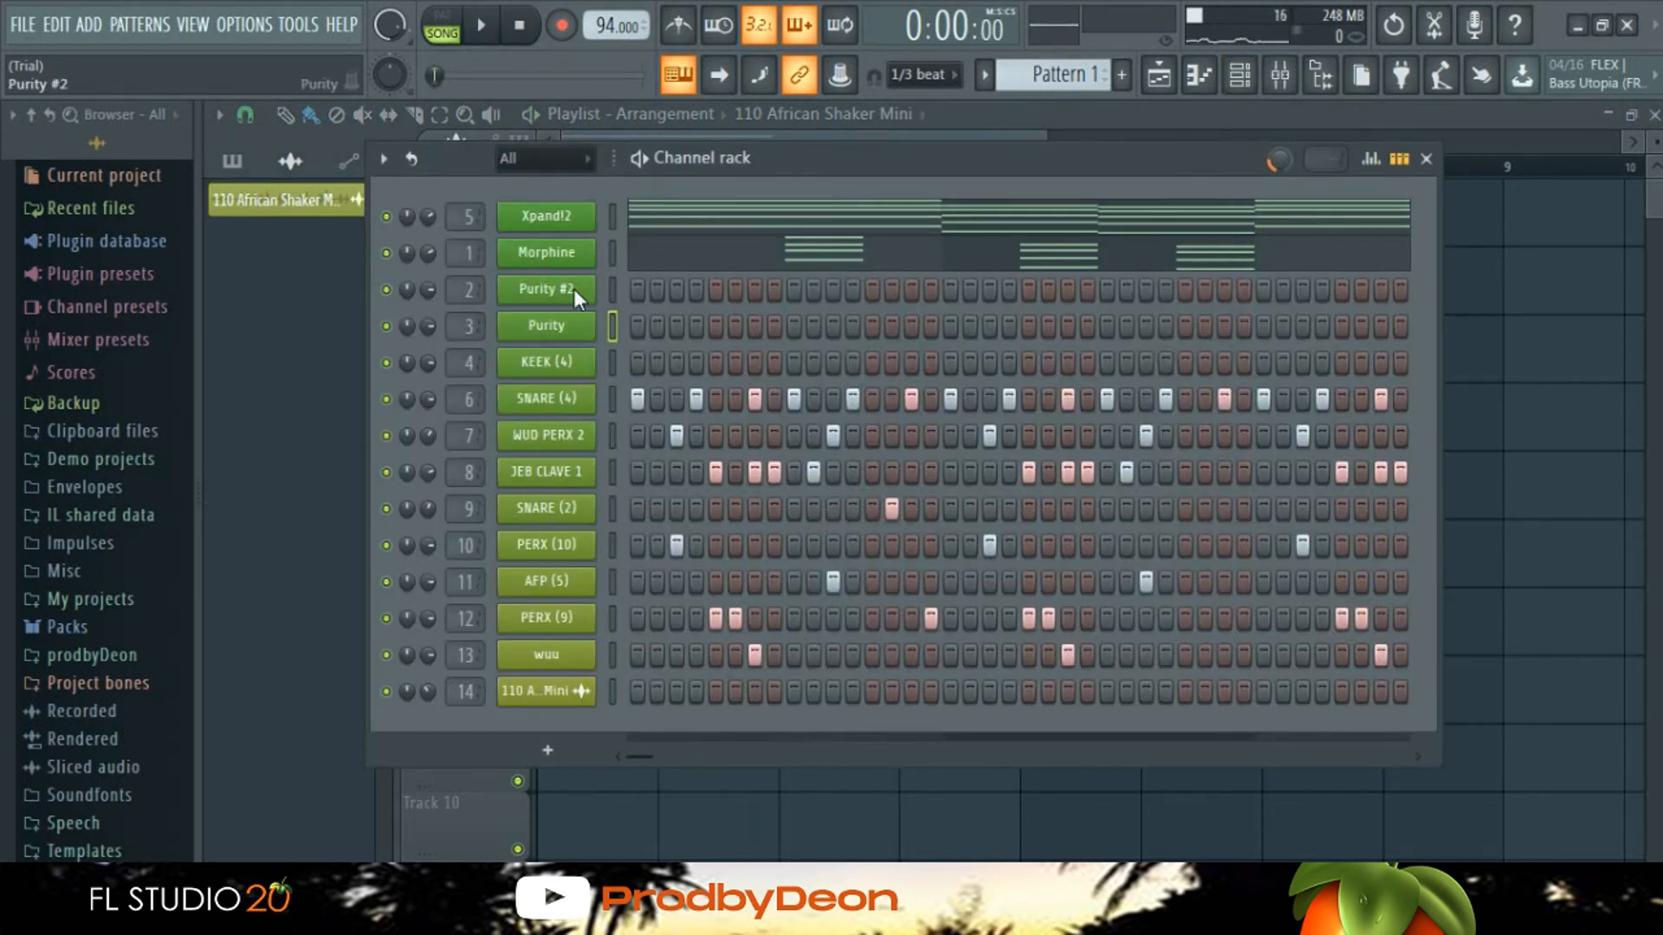
pyautogui.click(573, 288)
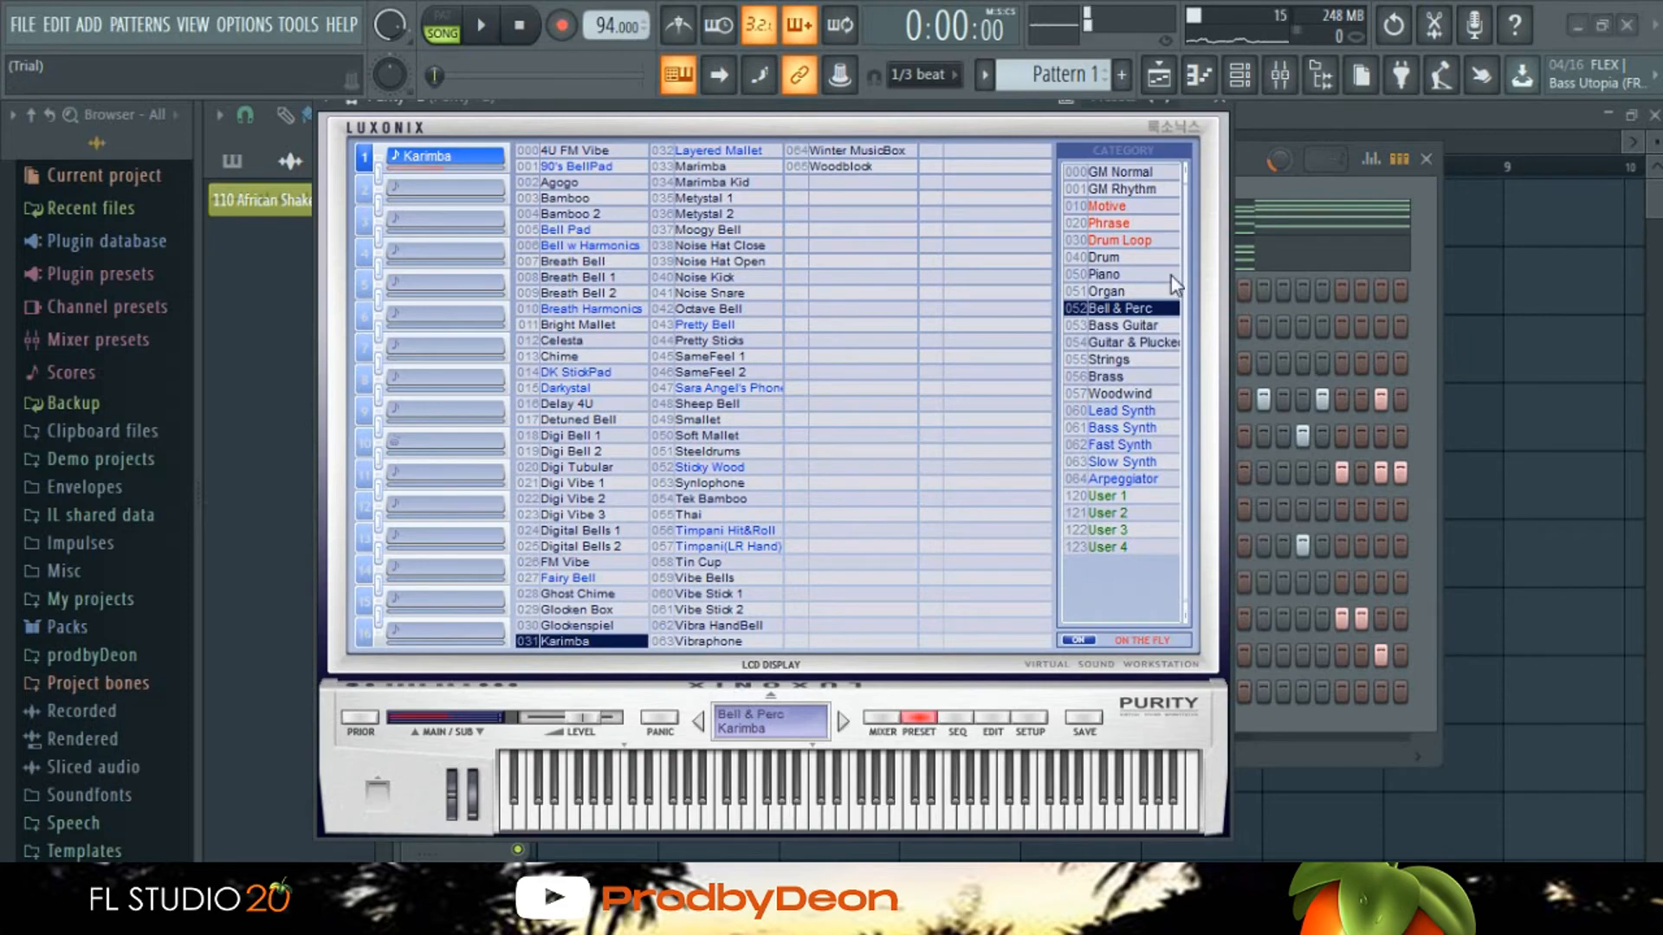
pyautogui.press('Escape')
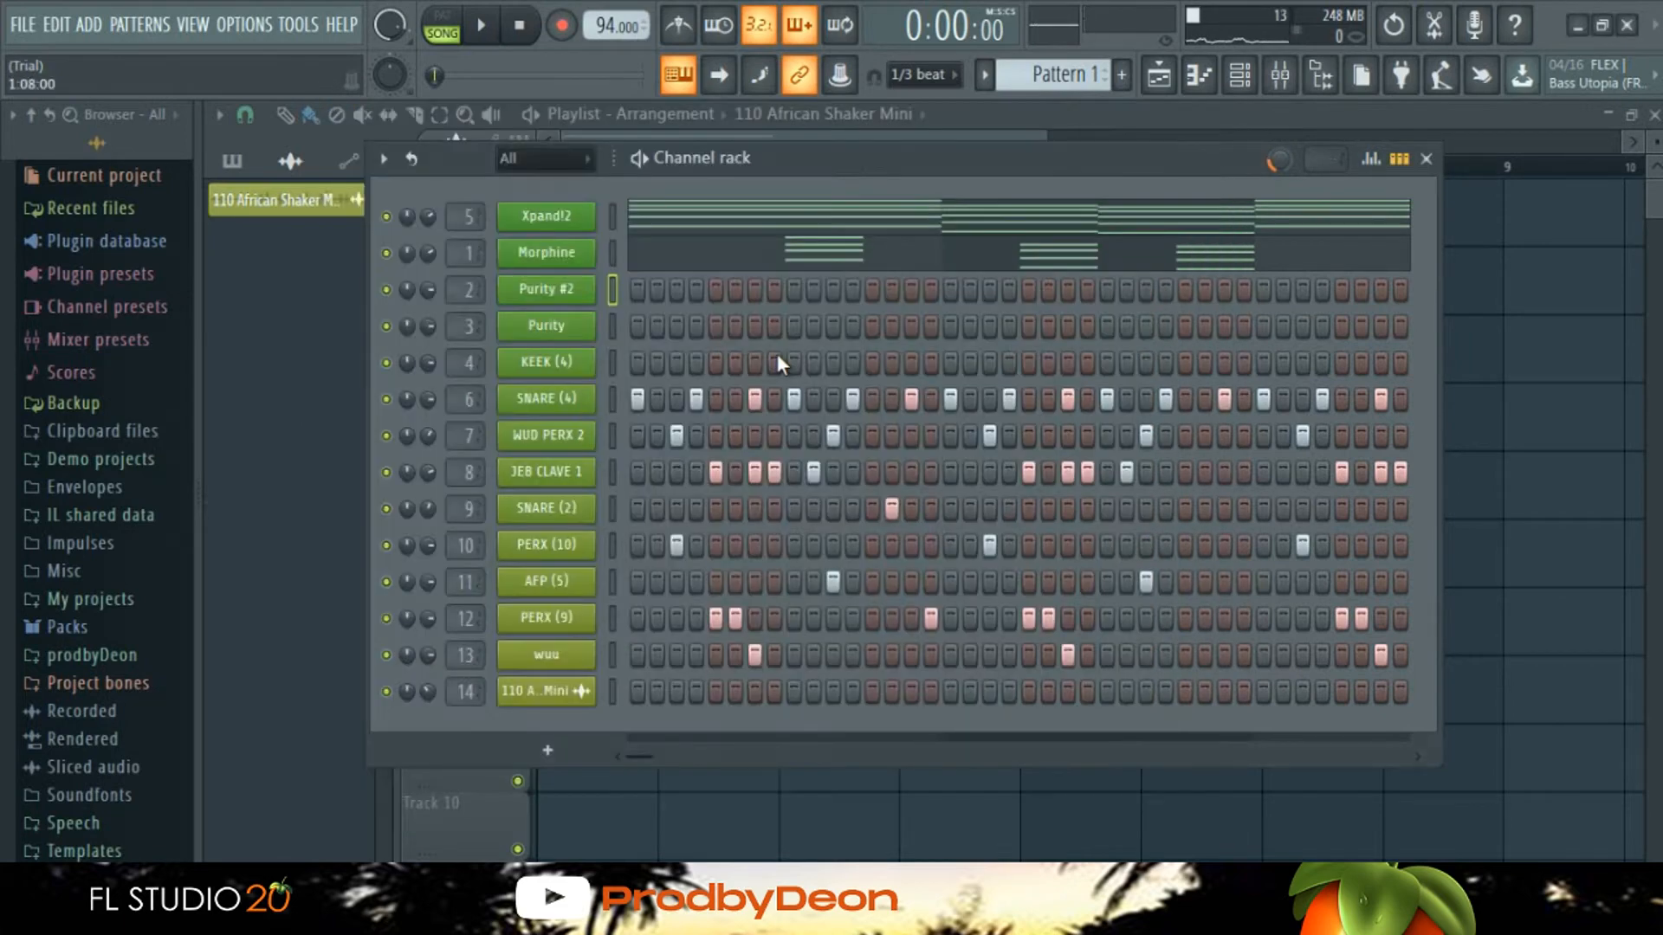
# Step: Draw a two-step B5, D6 and F#6 chord at the start of bar 1 in the Purity #2 piano roll
pyautogui.rightClick(580, 293)
pyautogui.click(627, 292)
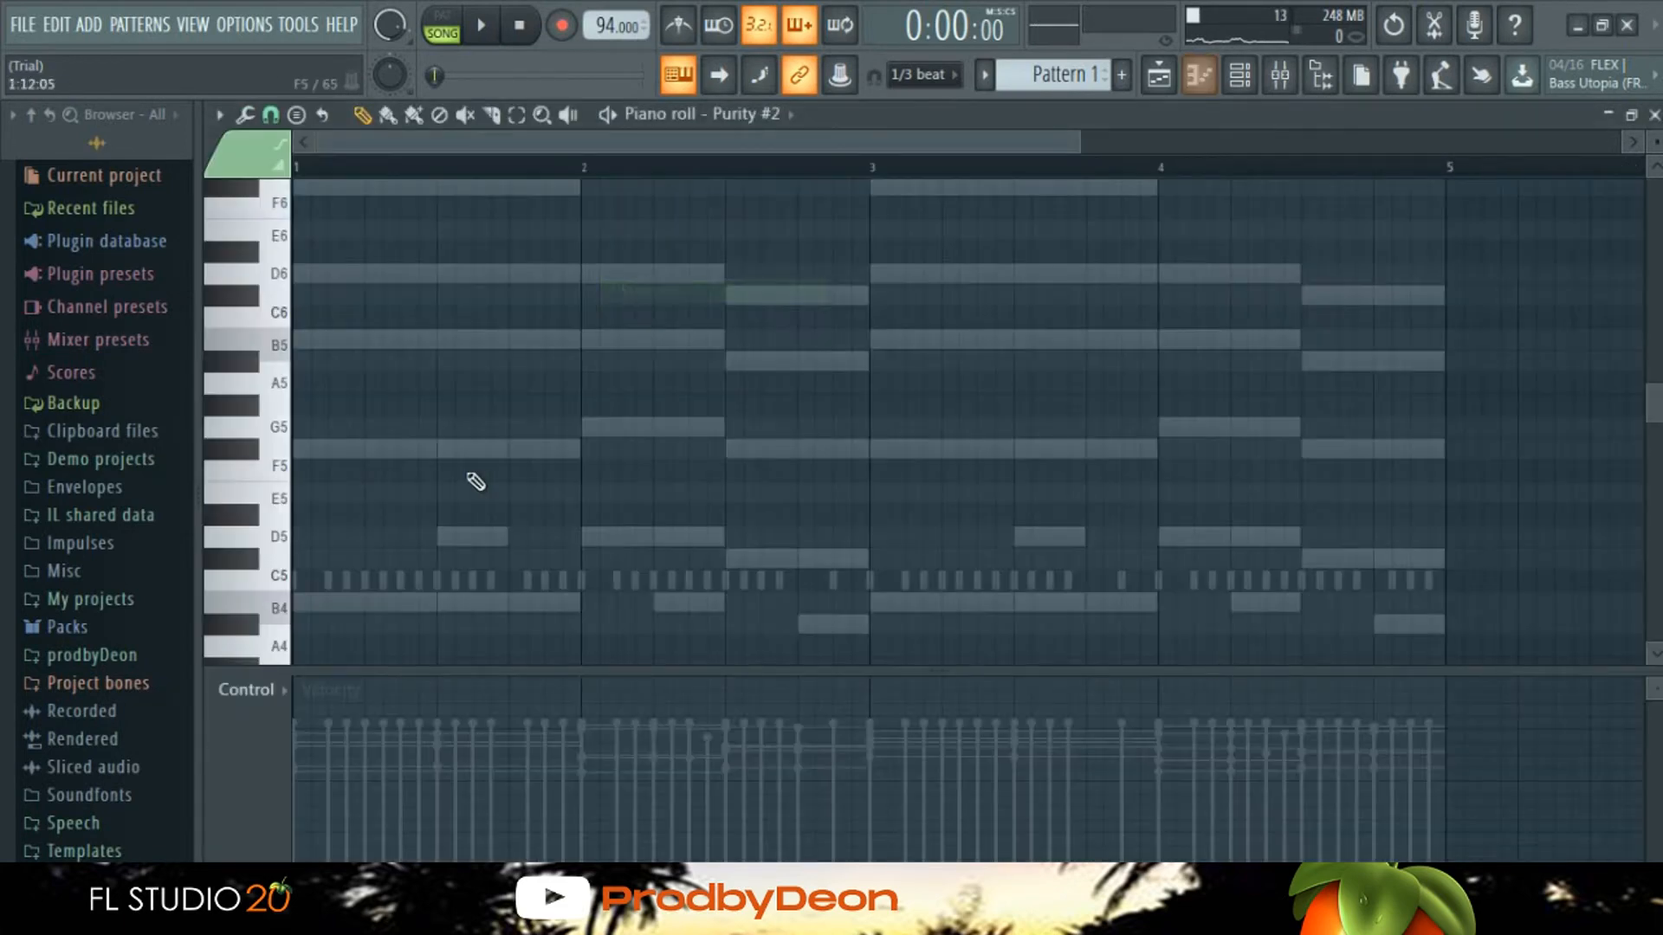
pyautogui.scroll(3, 563, 511)
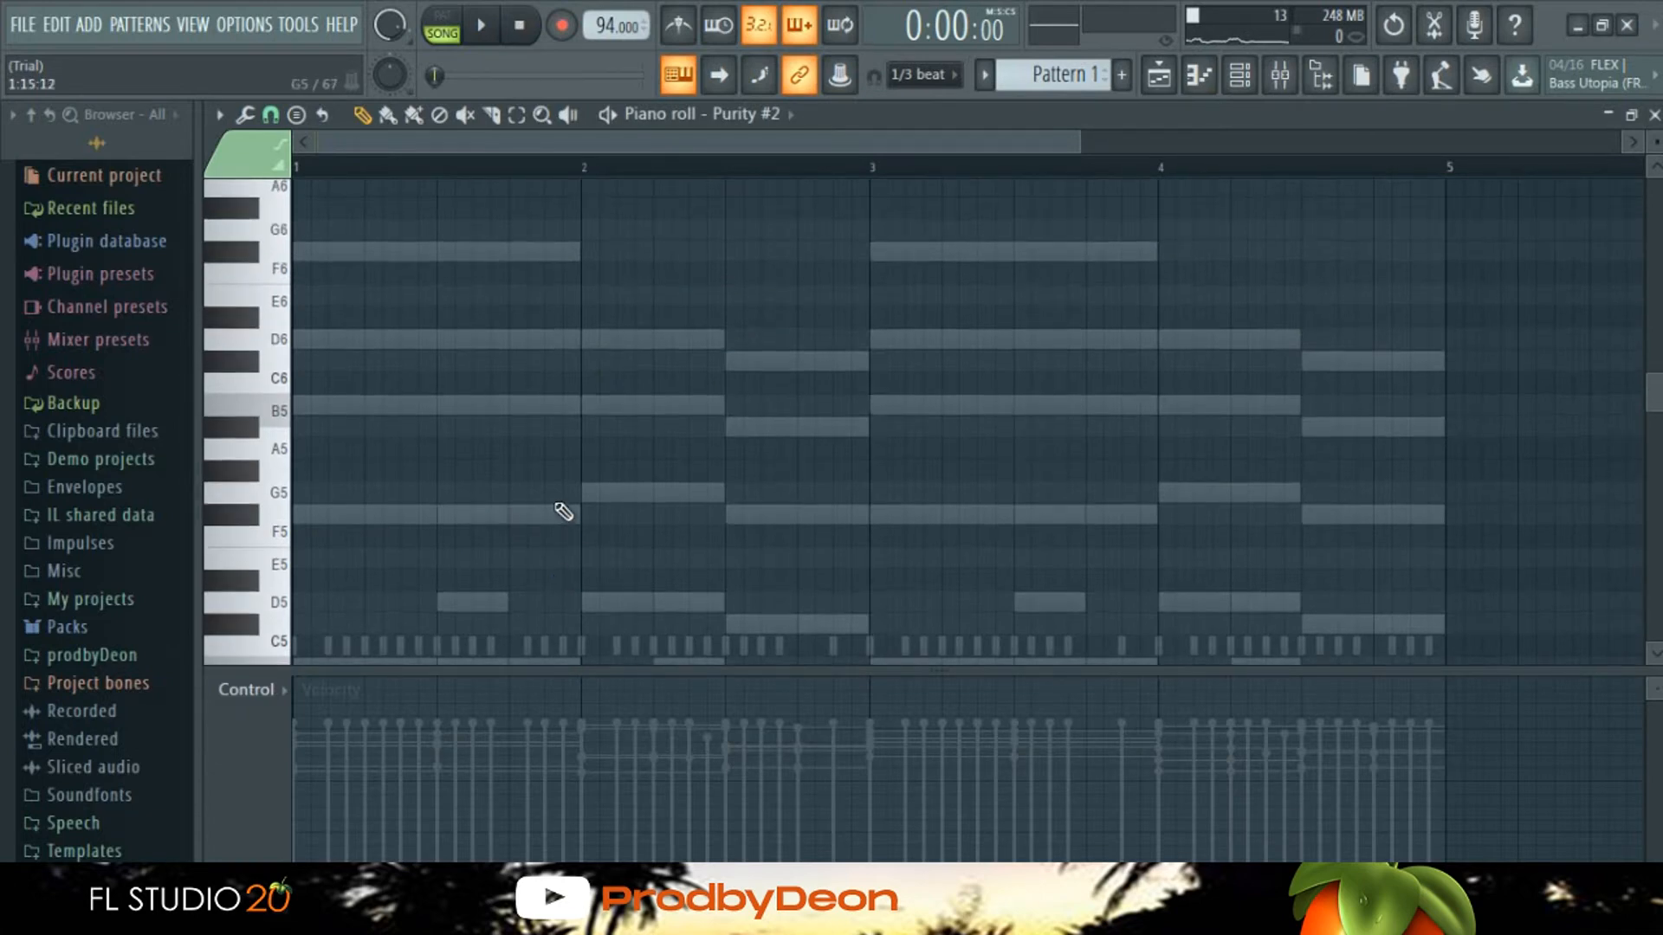
pyautogui.click(299, 404)
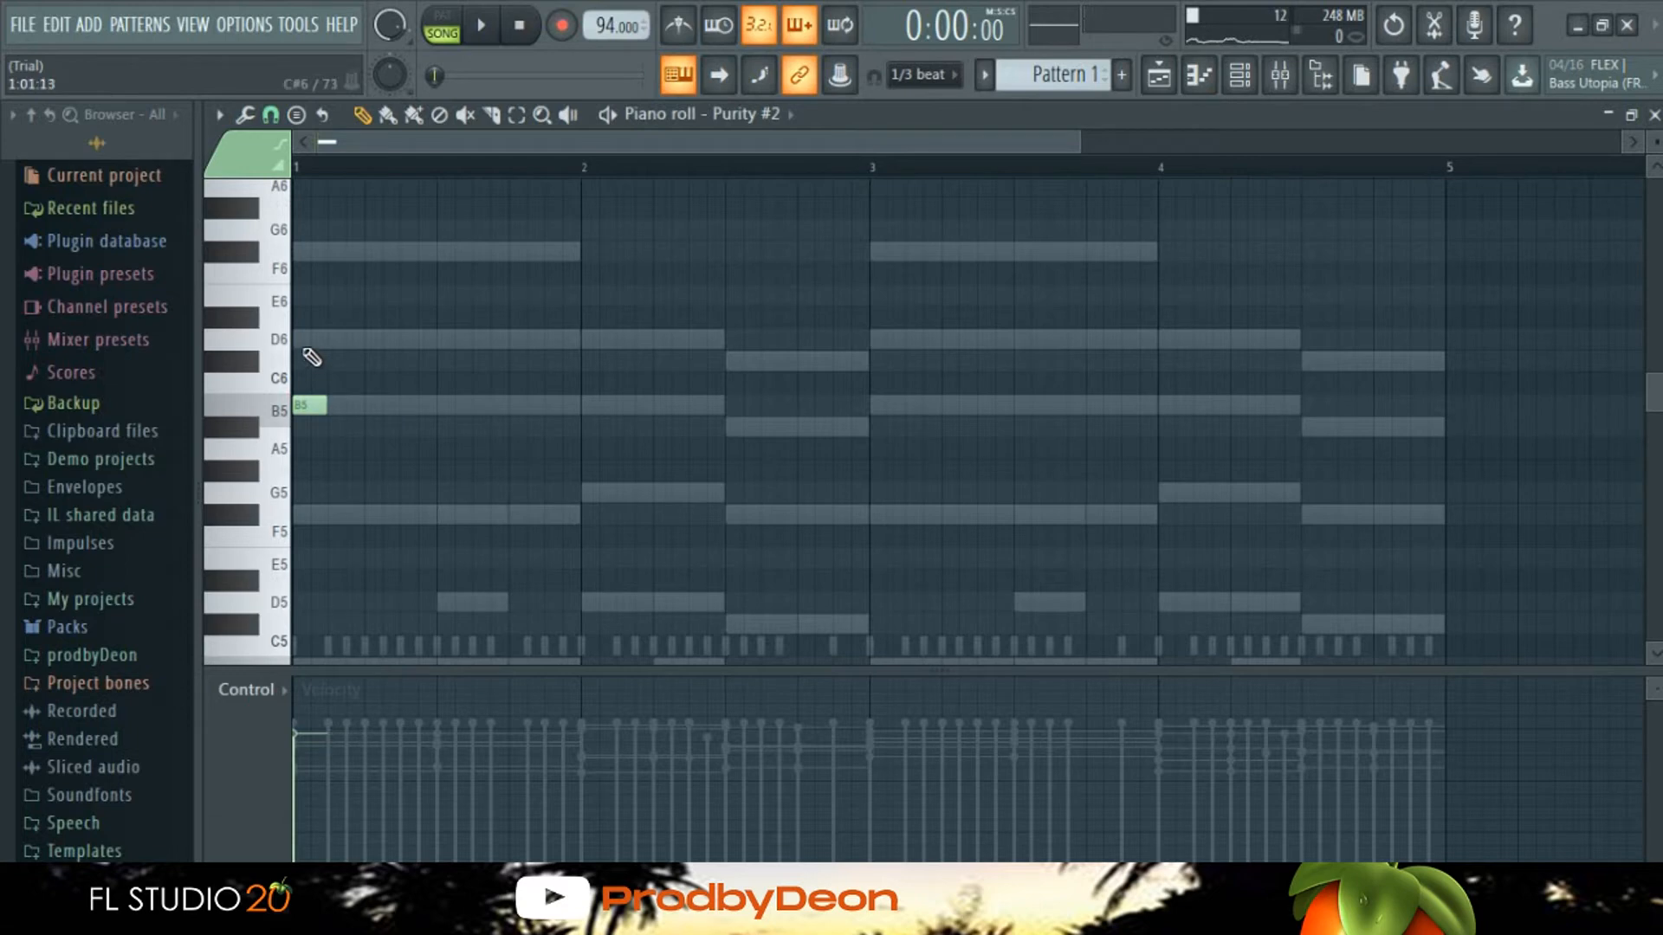
pyautogui.click(298, 340)
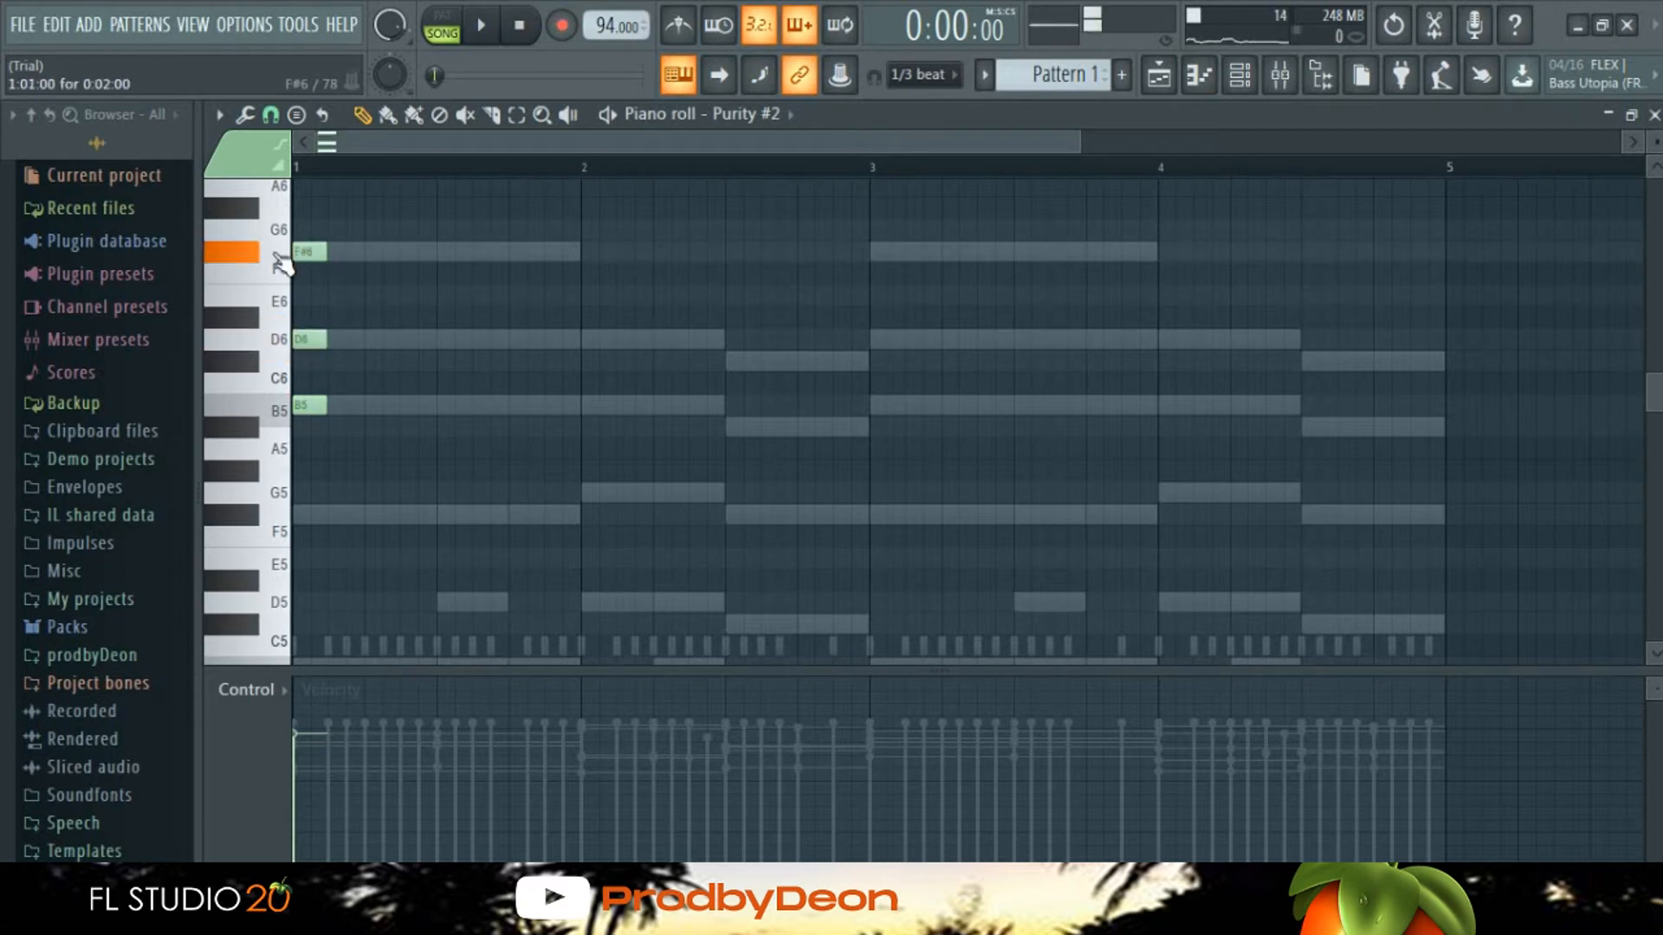
# Step: Audition the opening Purity #2 chord and raise its velocity to about 79%
pyautogui.press('space')
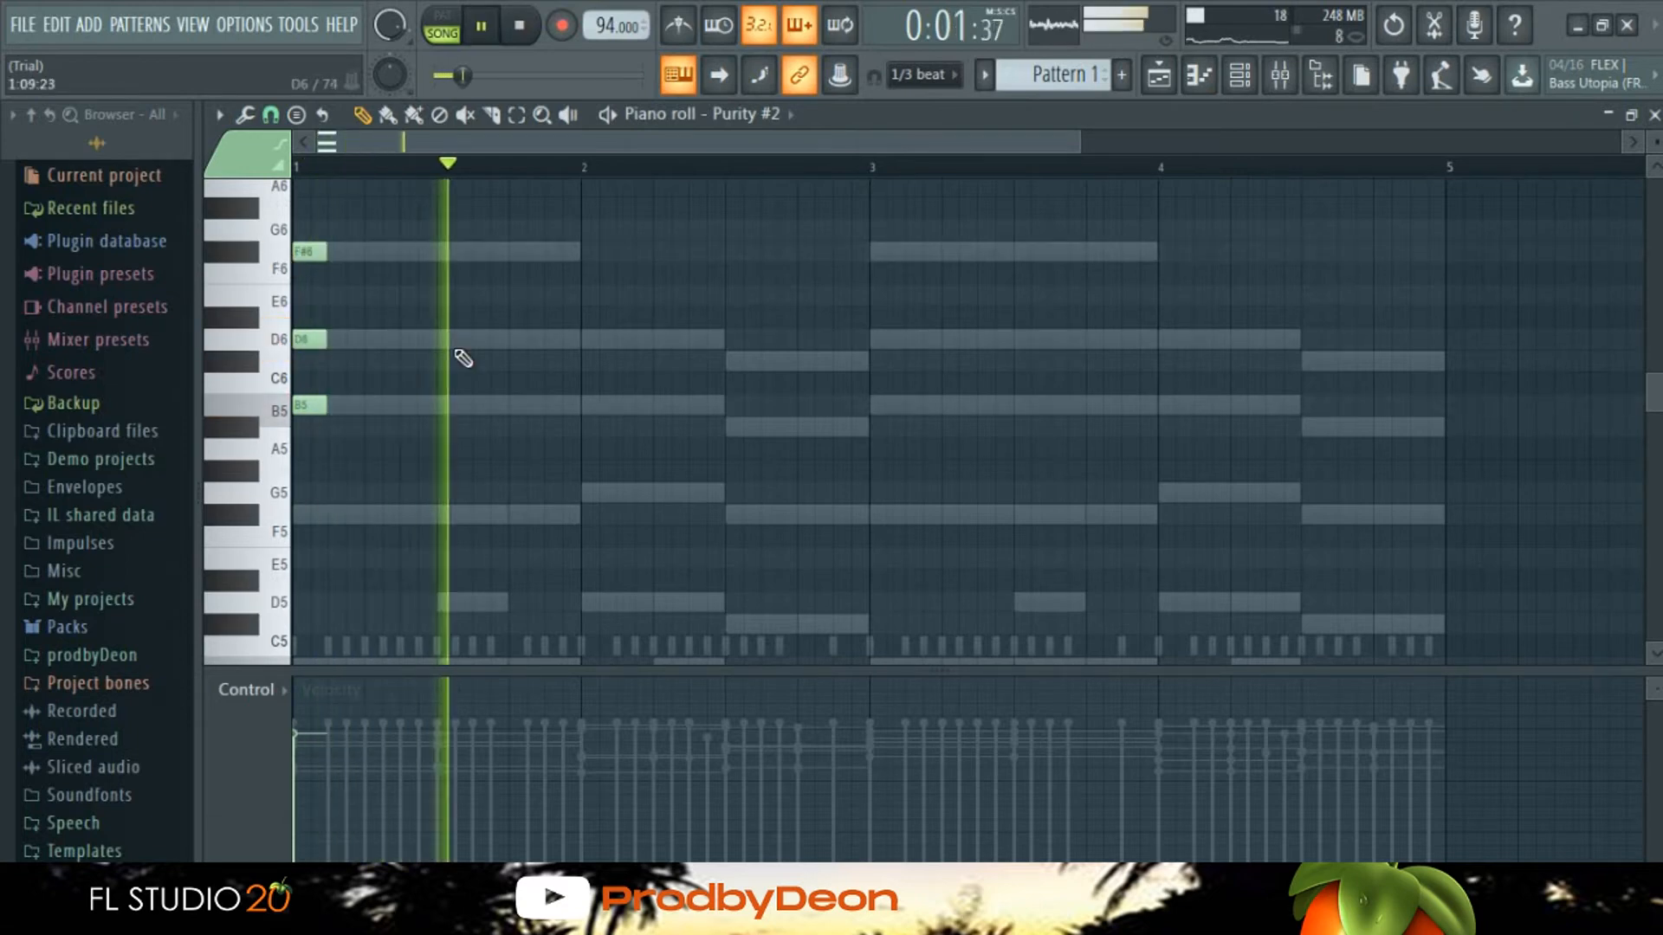
pyautogui.press('space')
pyautogui.press('space')
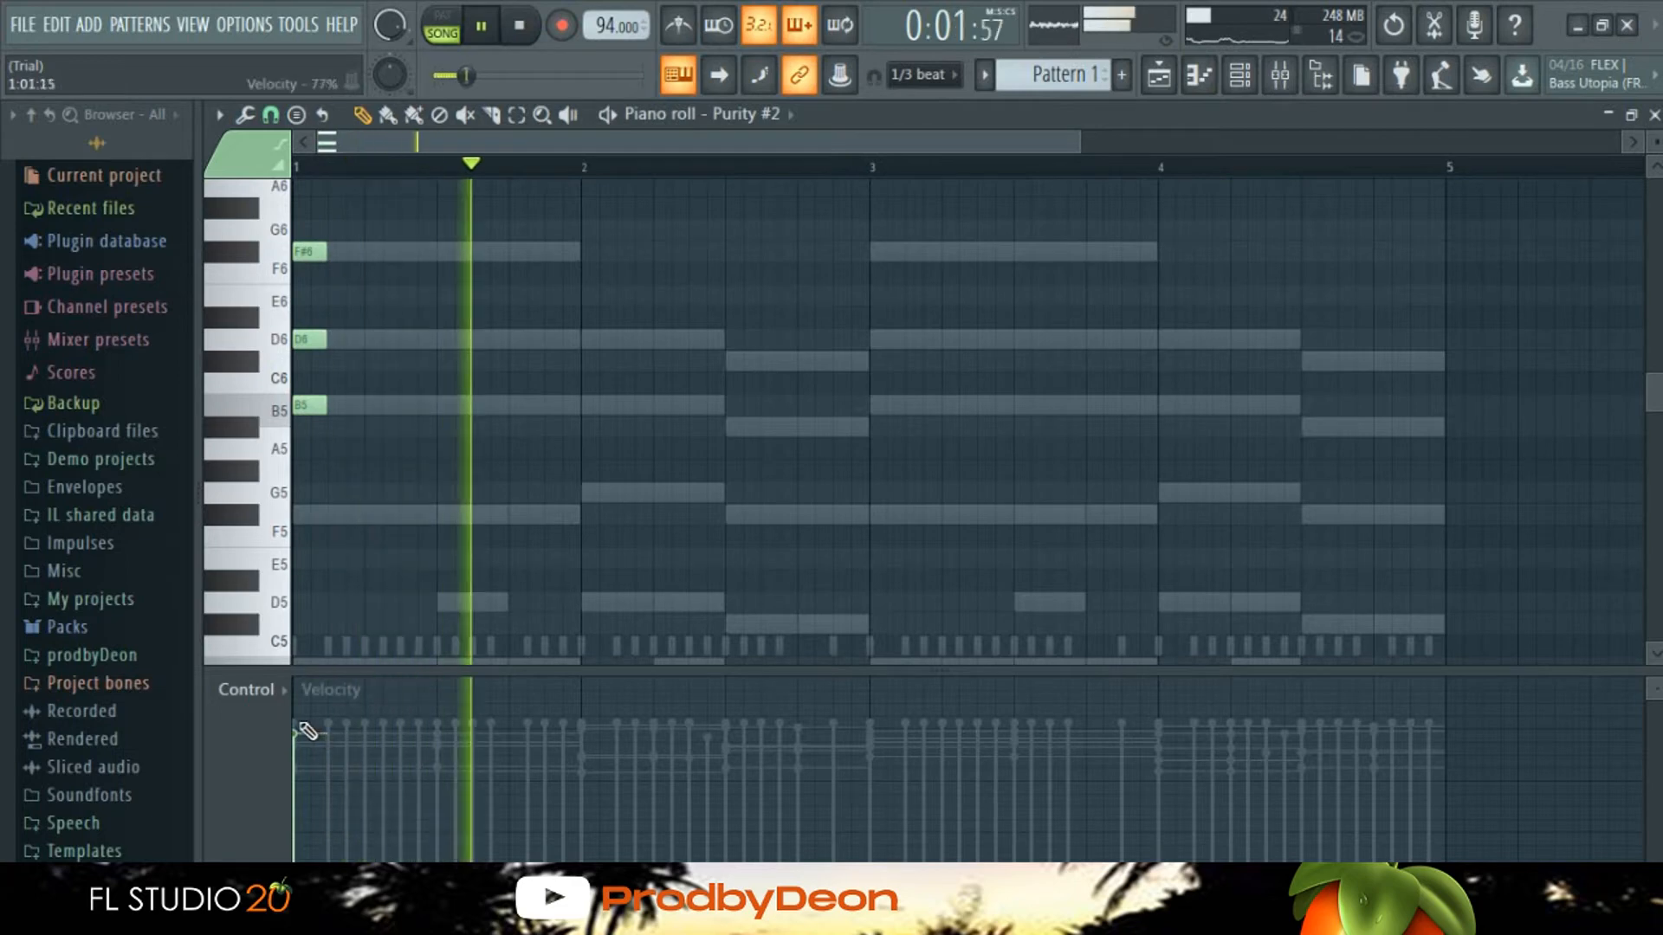
pyautogui.press('space')
pyautogui.press('space')
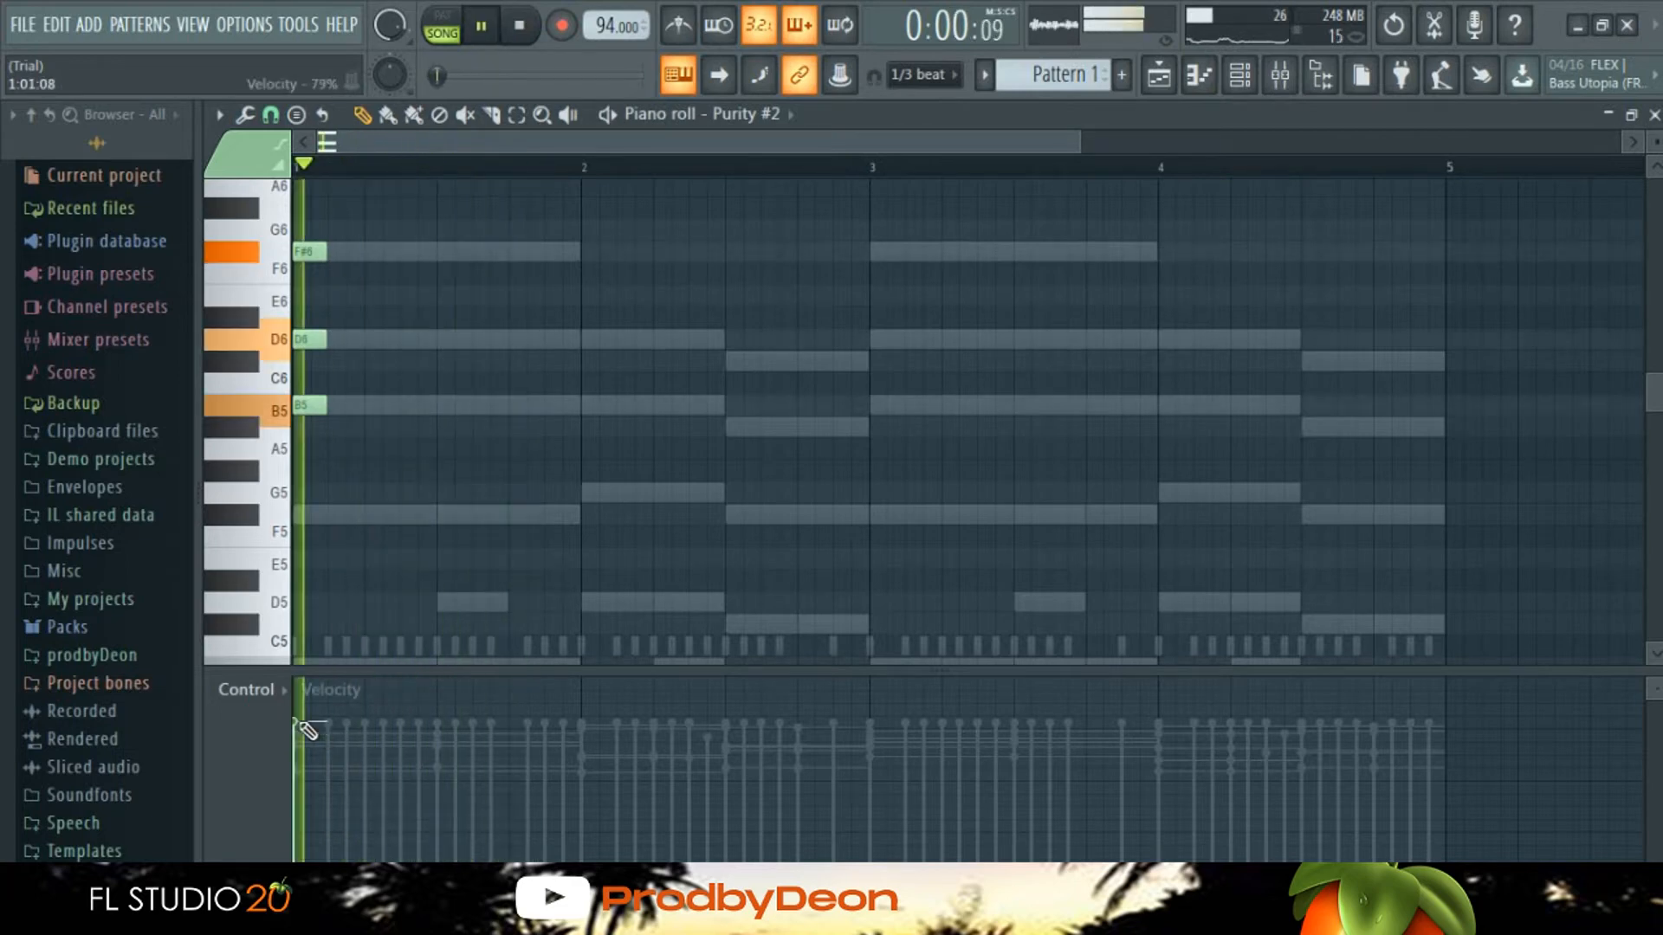
# Step: Add B5 and D6 on step 9 of bar 1, move the opening chord to step 3 and replay
pyautogui.click(440, 404)
pyautogui.click(442, 339)
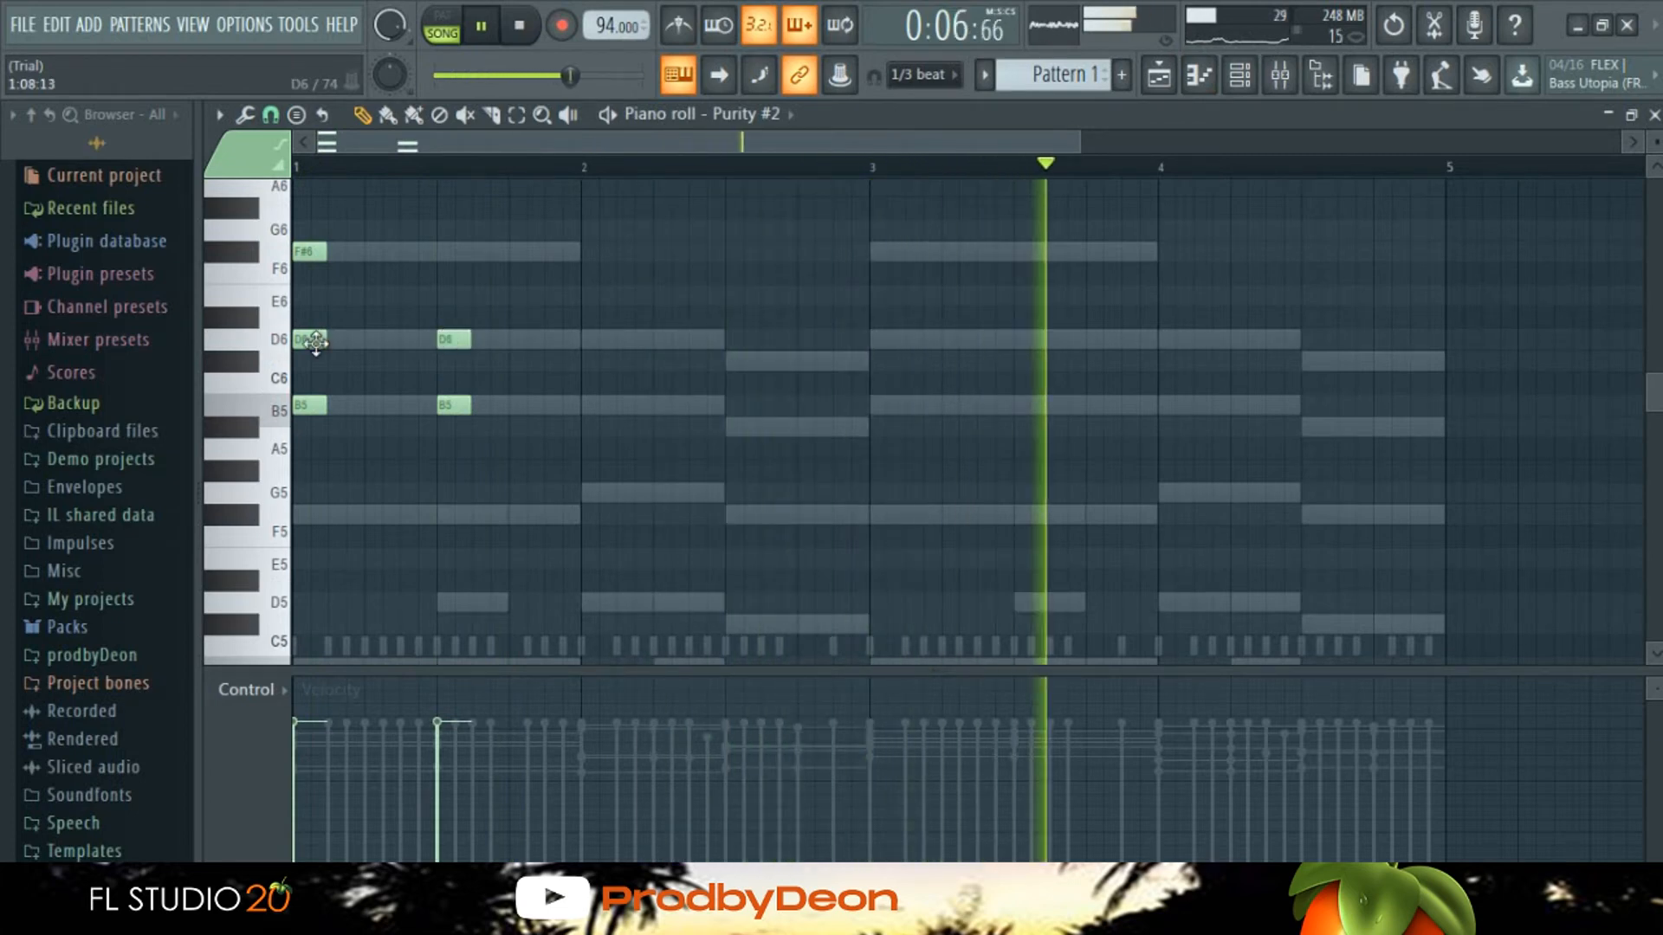
pyautogui.moveTo(303, 339); pyautogui.dragTo(356, 340)
pyautogui.moveTo(309, 404); pyautogui.dragTo(345, 405)
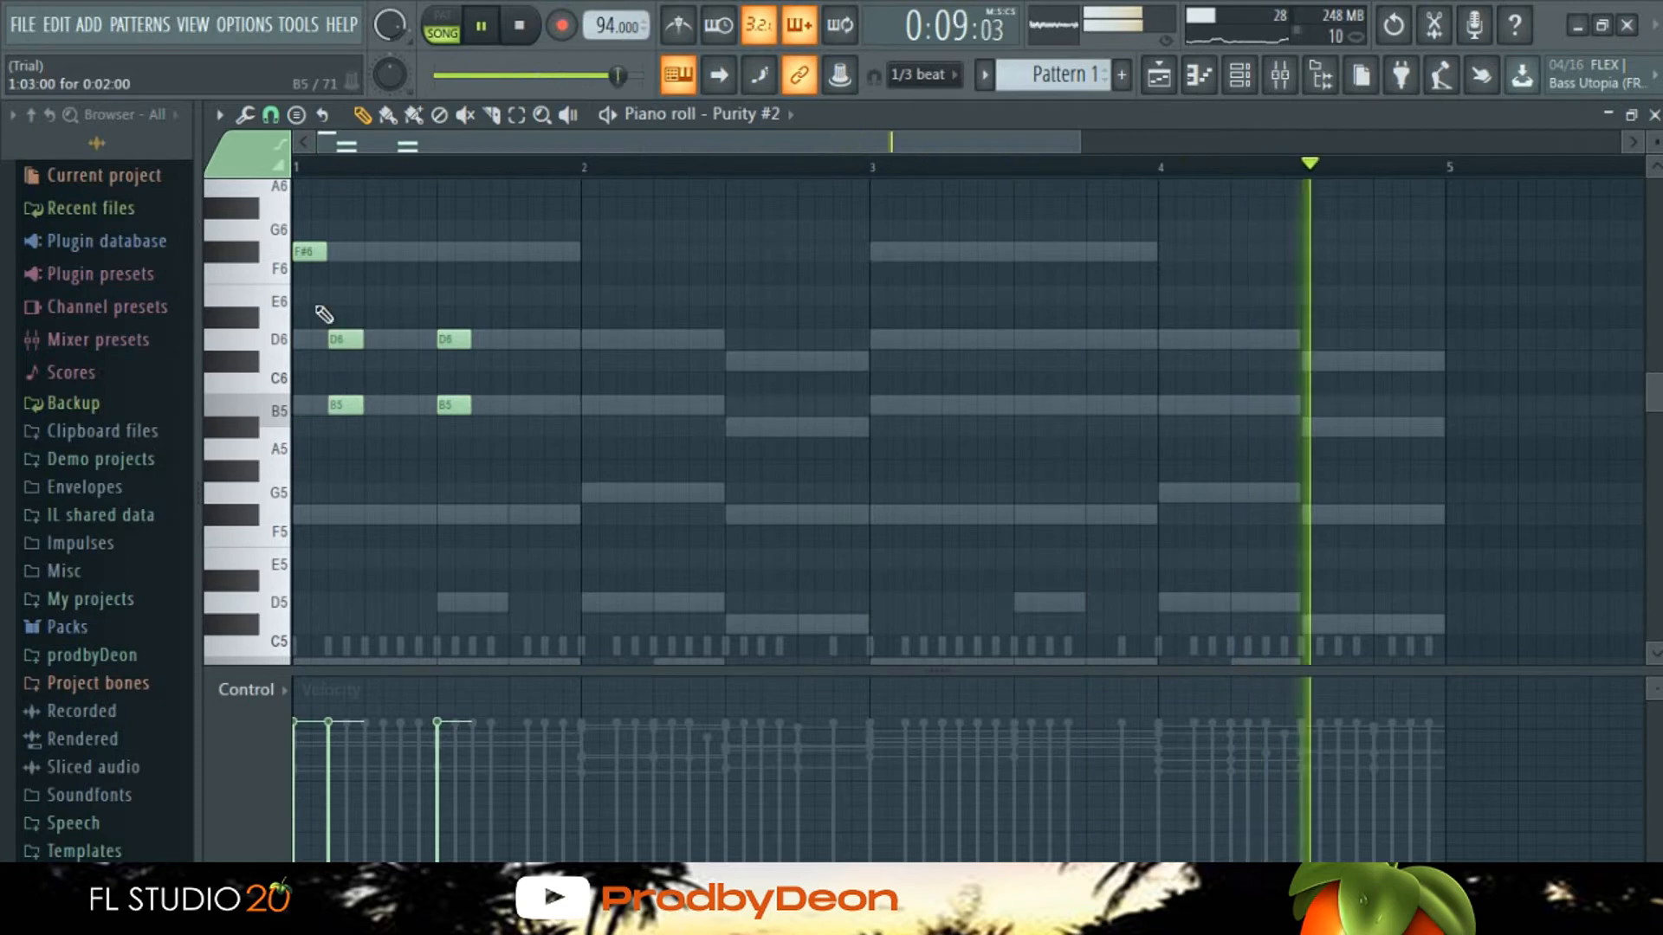
pyautogui.moveTo(309, 259); pyautogui.dragTo(336, 259)
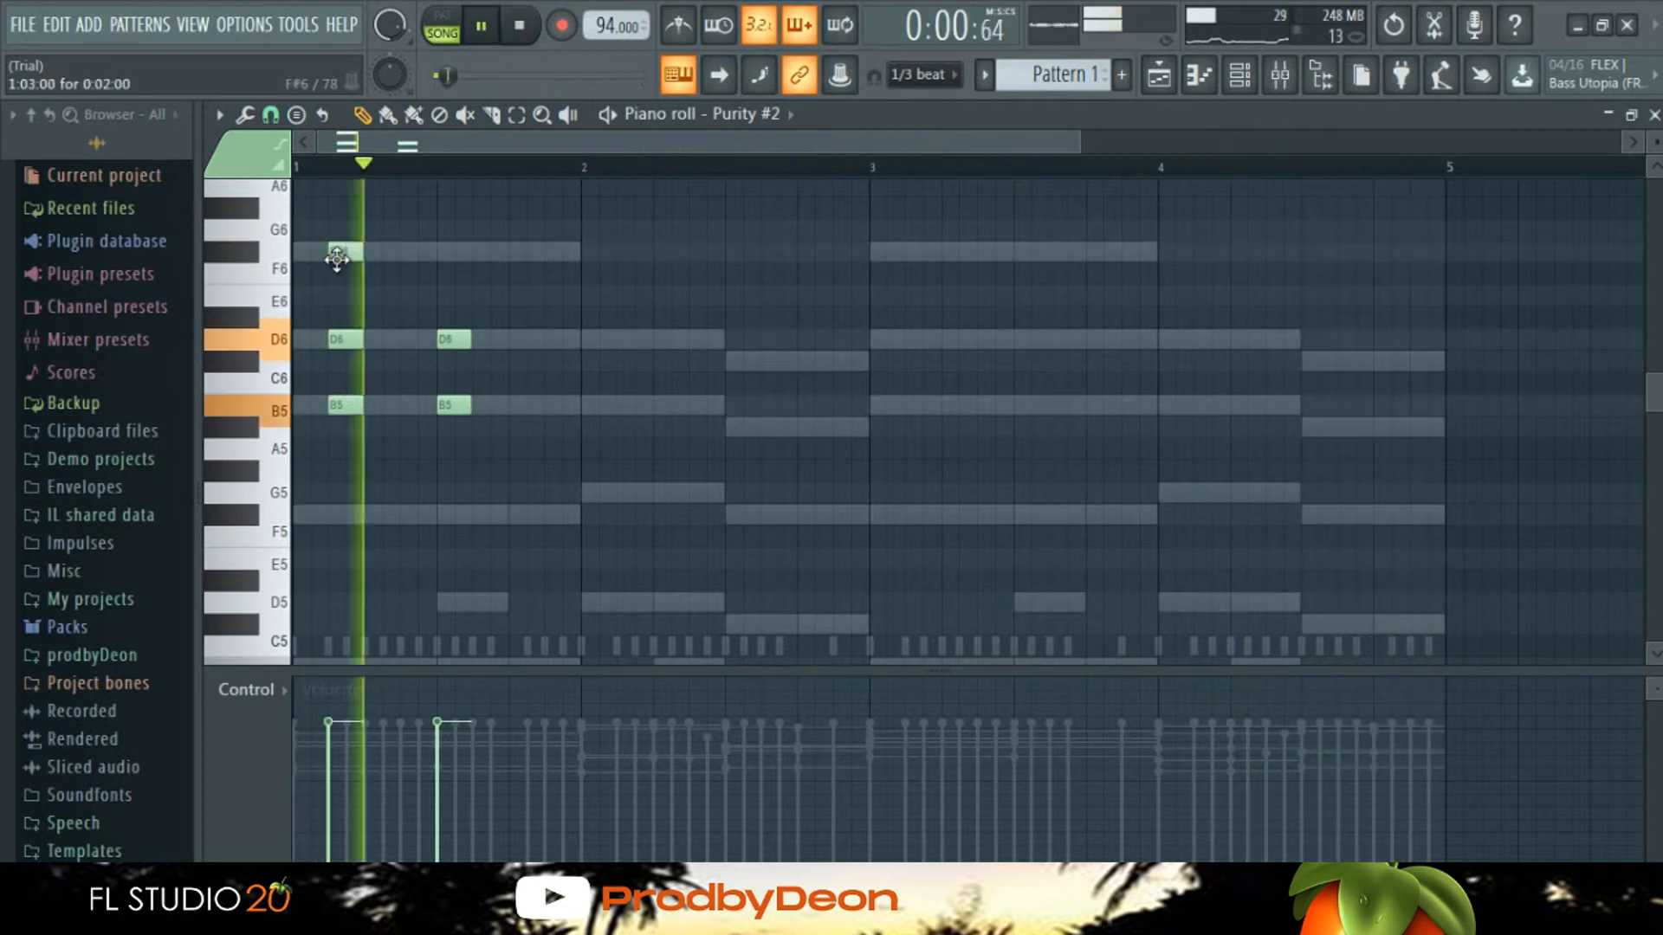
pyautogui.press('space')
pyautogui.press('space')
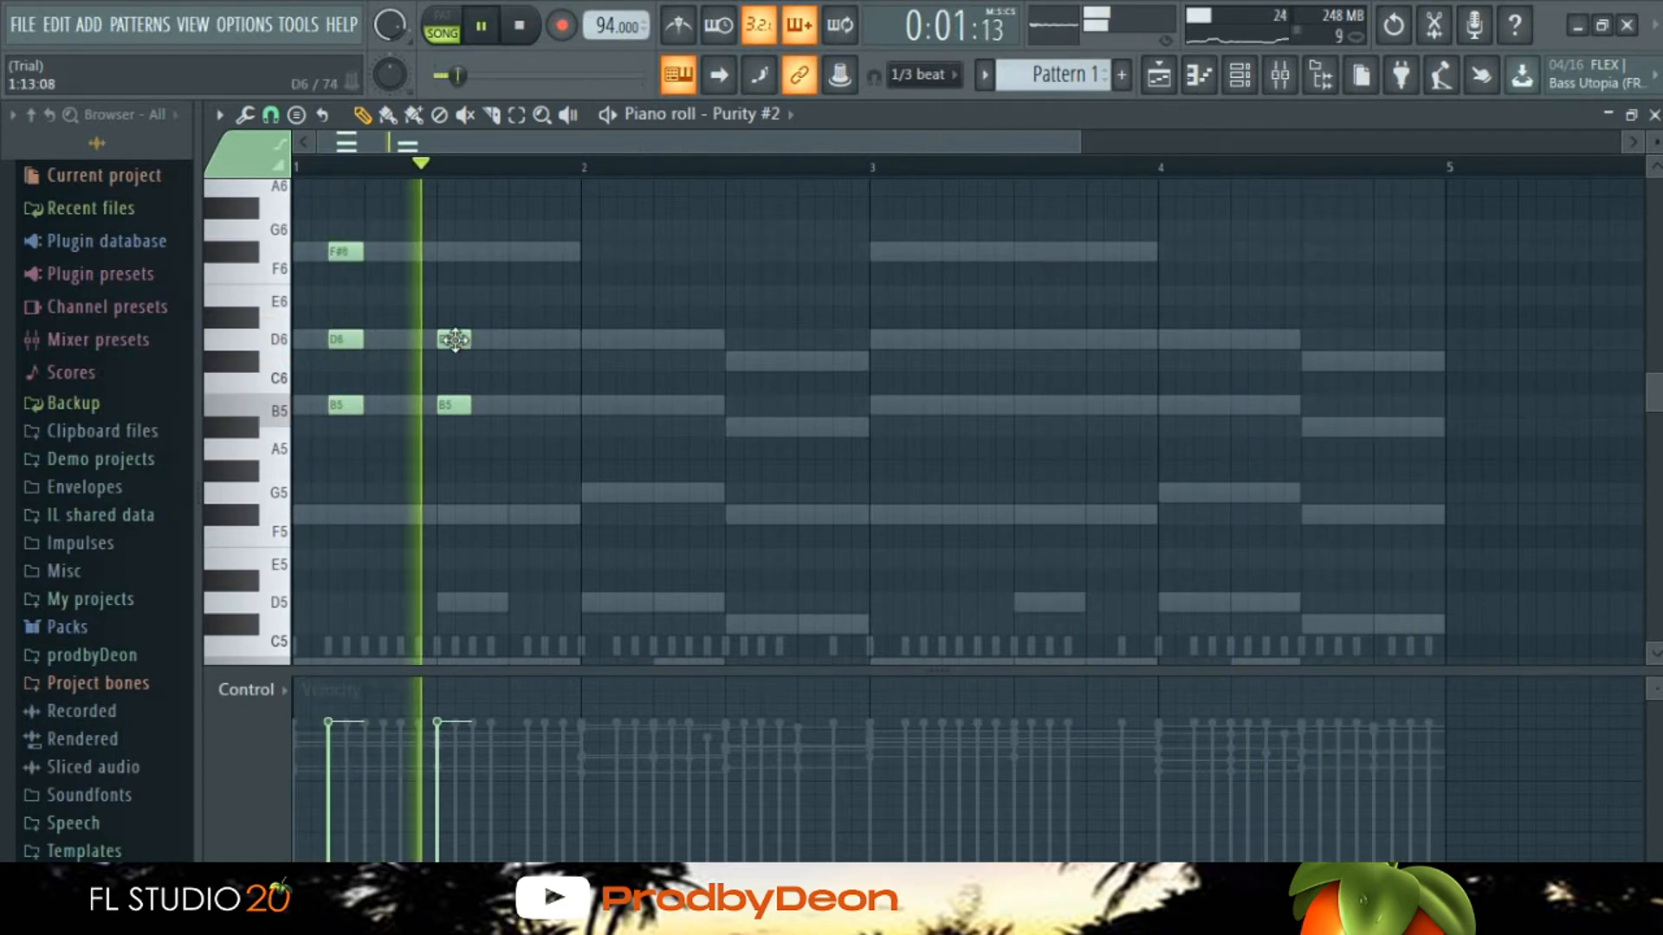
# Step: Move the second B5 and D6 notes to step 11 of bar 1, add F#6 above them and replay
pyautogui.moveTo(496, 335); pyautogui.dragTo(502, 336)
pyautogui.moveTo(459, 403); pyautogui.dragTo(496, 401)
pyautogui.click(472, 252)
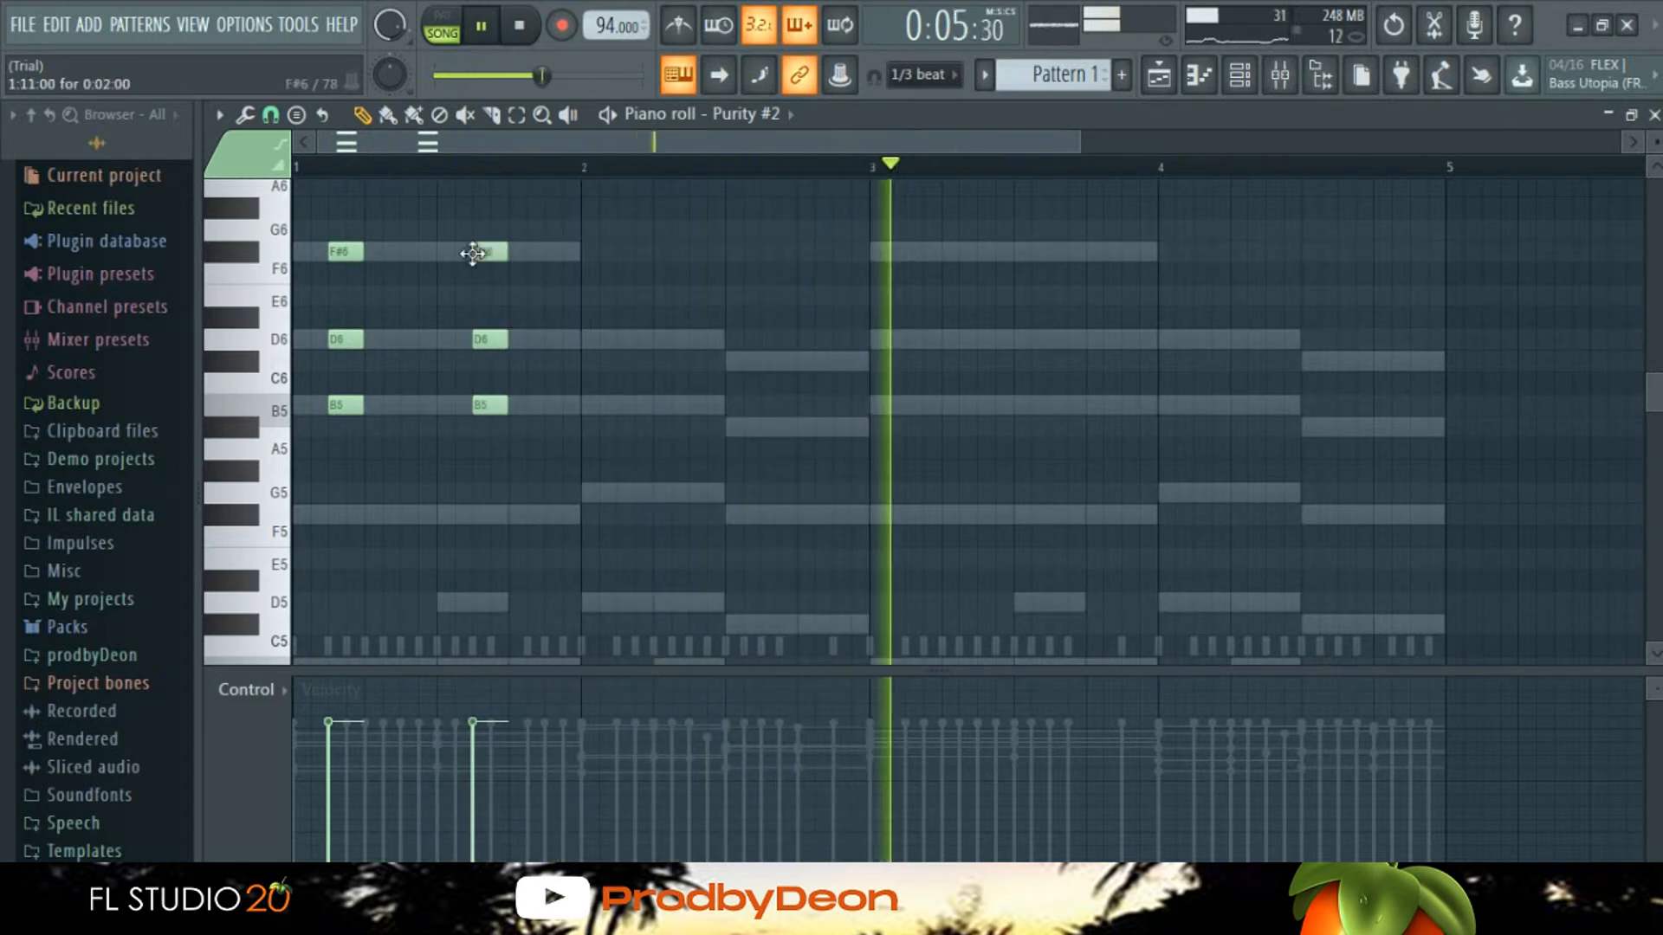
pyautogui.press('space')
pyautogui.press('space')
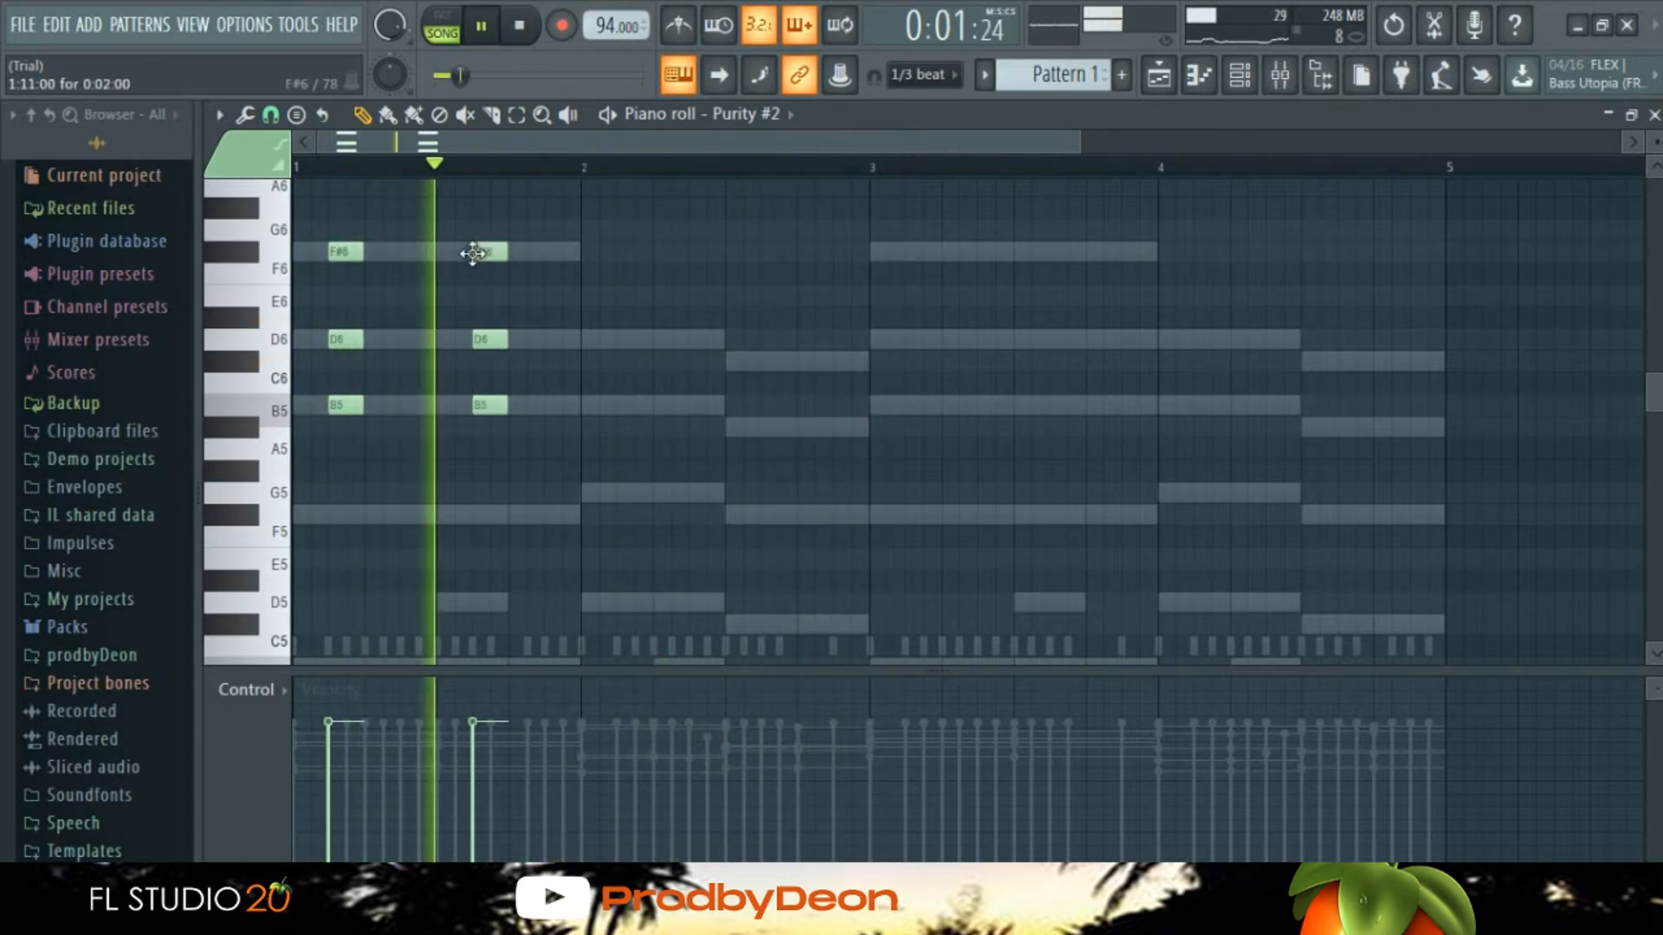
# Step: Add G5-B5-D6 and F#5-A#5-C#6 chords on steps 3 and 11 of bar 2, and duplicate the two-bar pattern into bars 3 and 4
pyautogui.press('space')
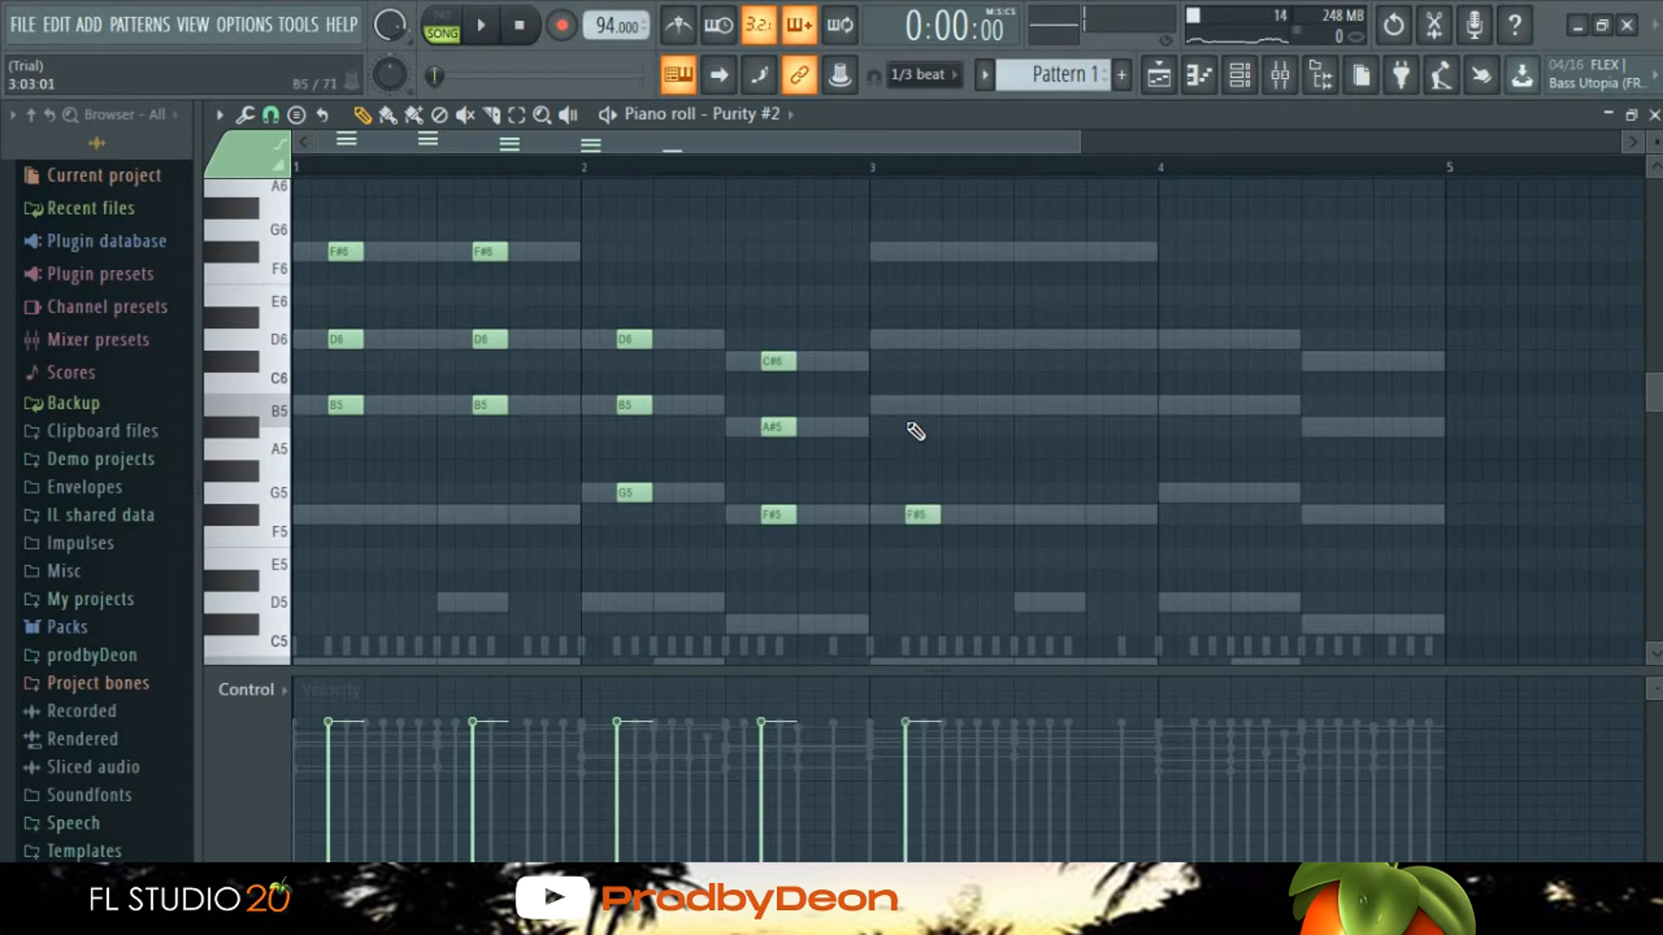
pyautogui.moveTo(911, 425); pyautogui.dragTo(923, 385)
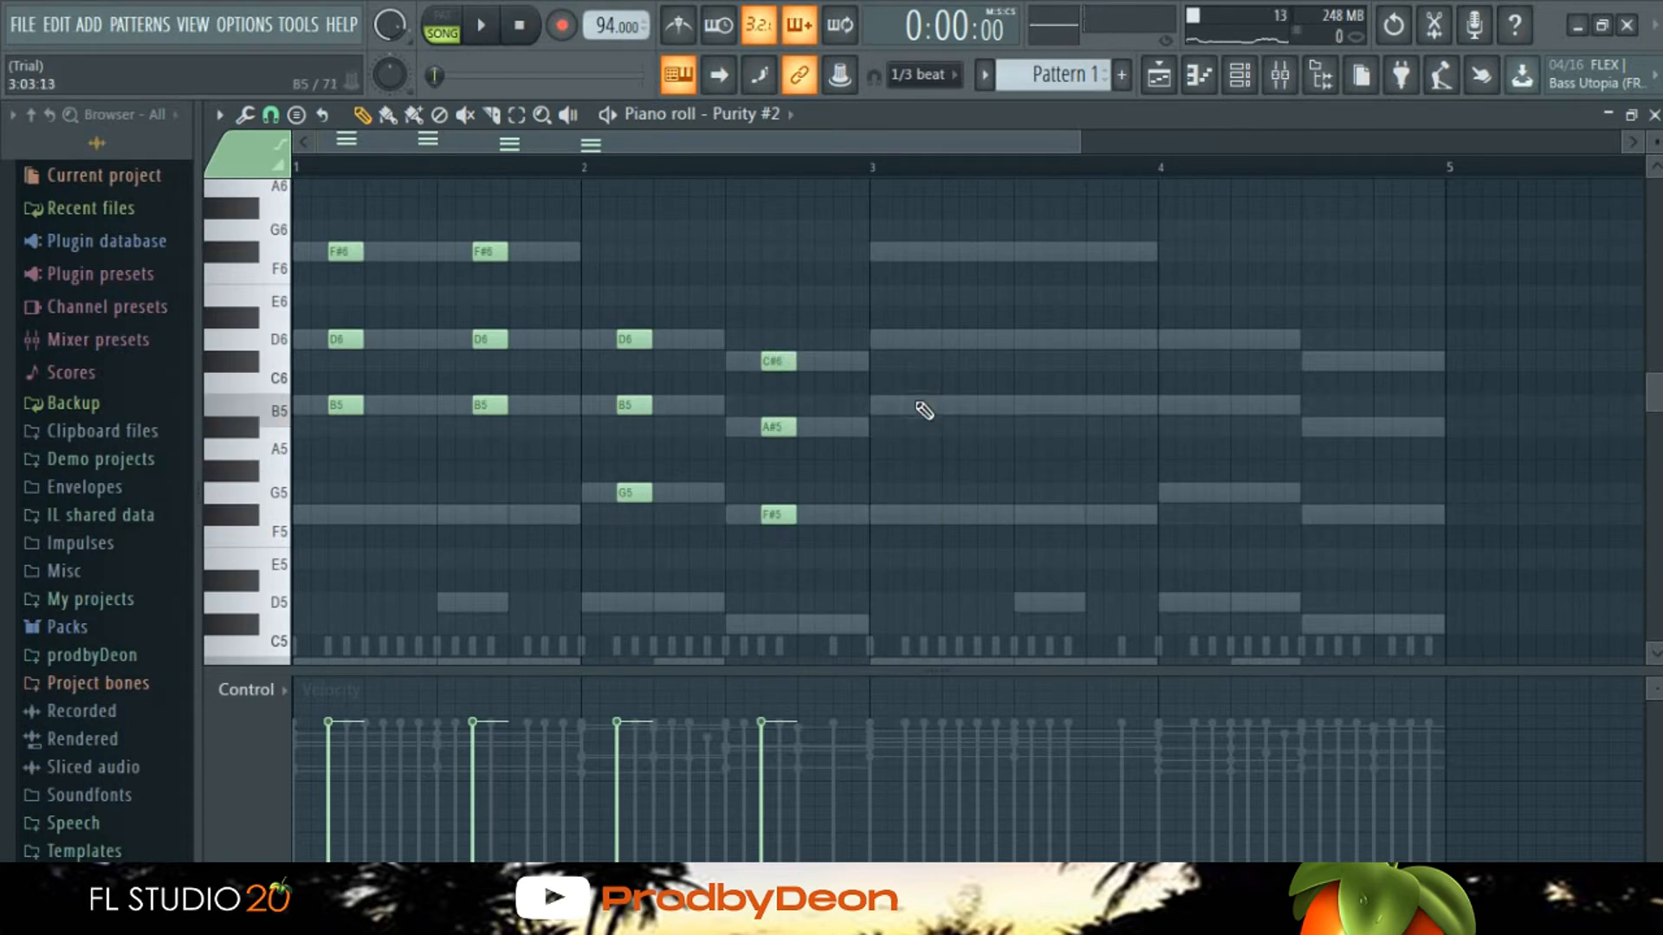
pyautogui.hotkey('ctrl', 'b')
pyautogui.moveTo(809, 401); pyautogui.dragTo(918, 396)
# Step: Play the four-bar Purity #2 part, clear the note selection and add an F#5 note at the start of bar 3
pyautogui.press('space')
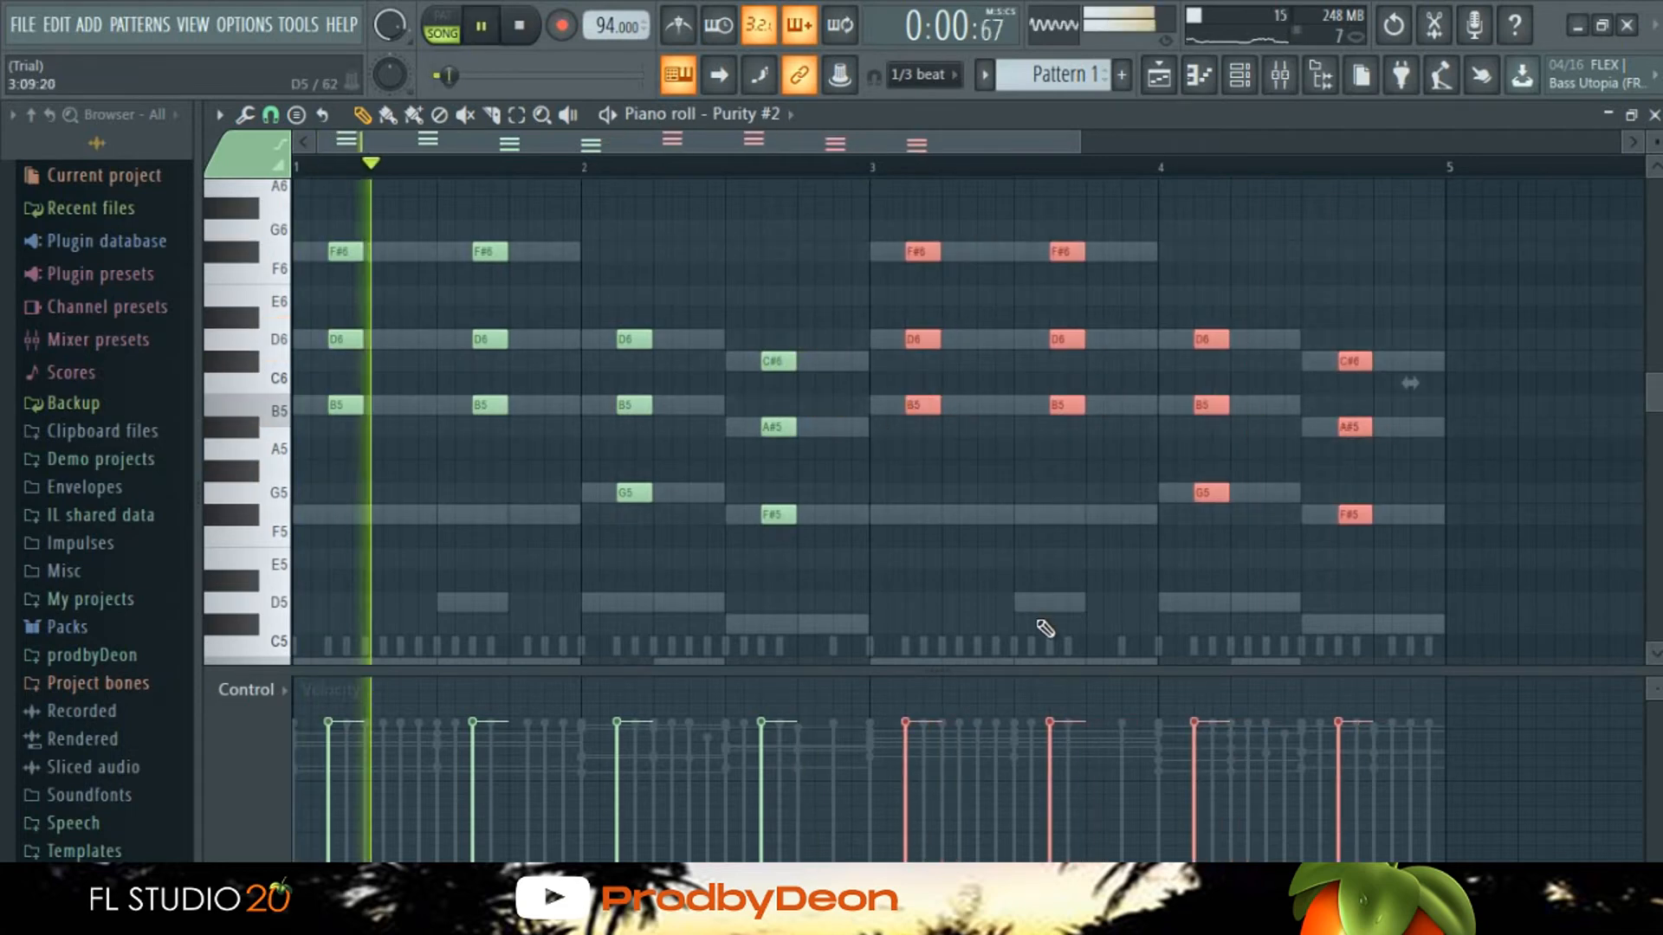
pyautogui.click(1065, 559)
pyautogui.click(879, 516)
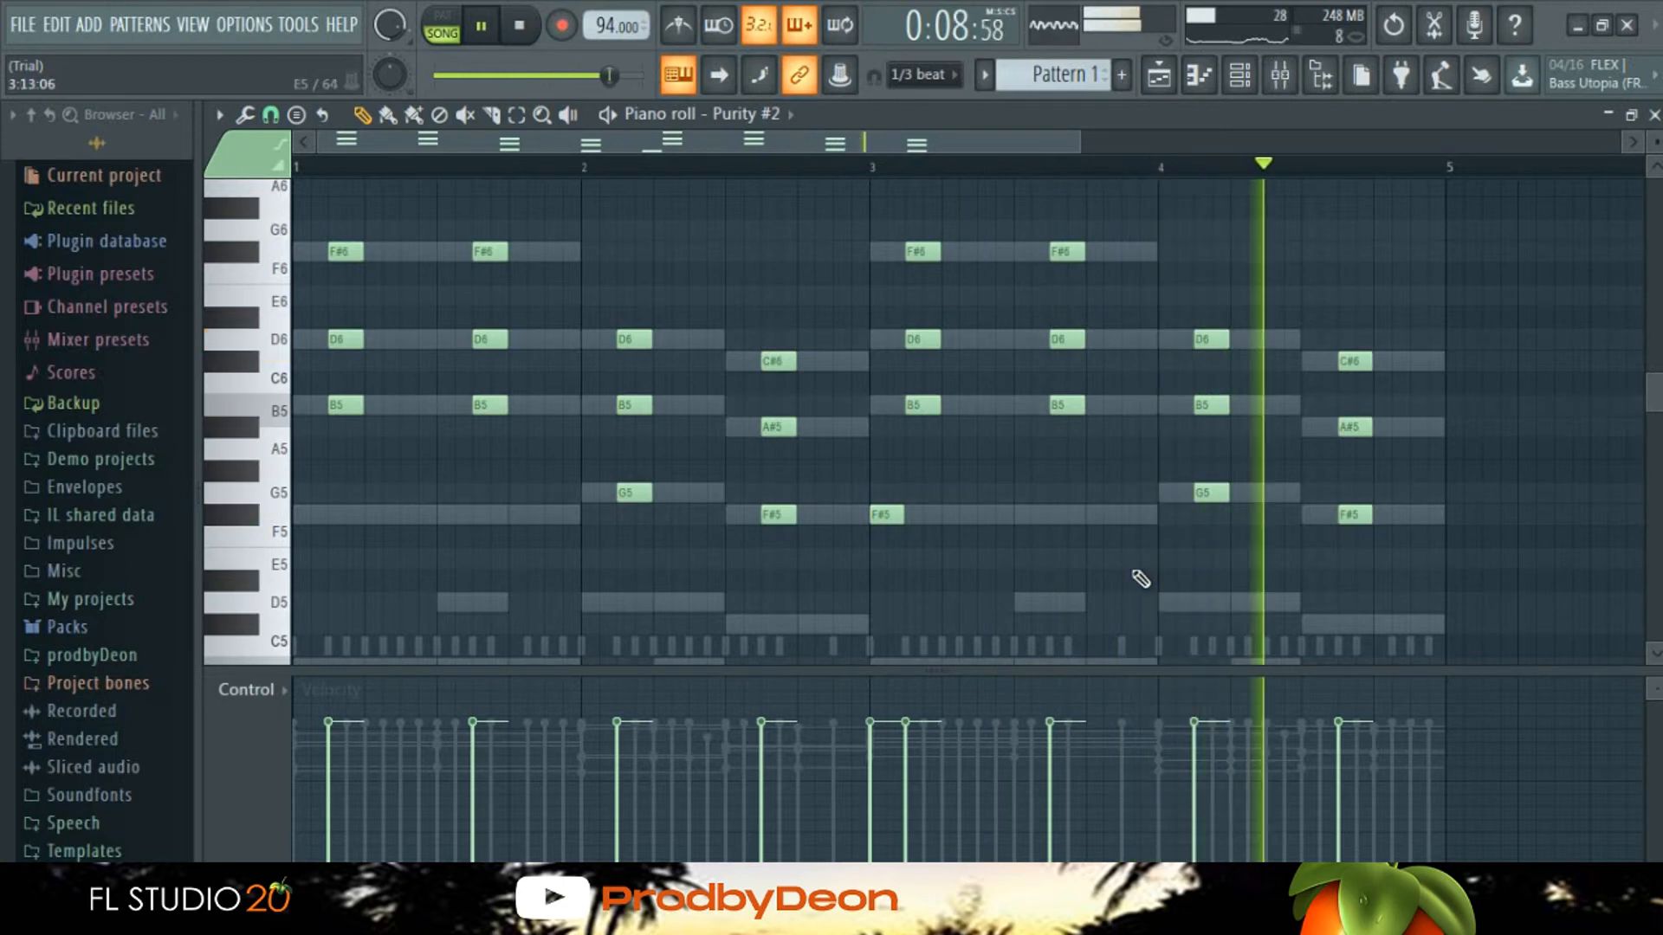
# Step: Add a D5 note at the start of bar 4, and lower the velocities of the opening notes in bars 3 and 4
pyautogui.click(1165, 602)
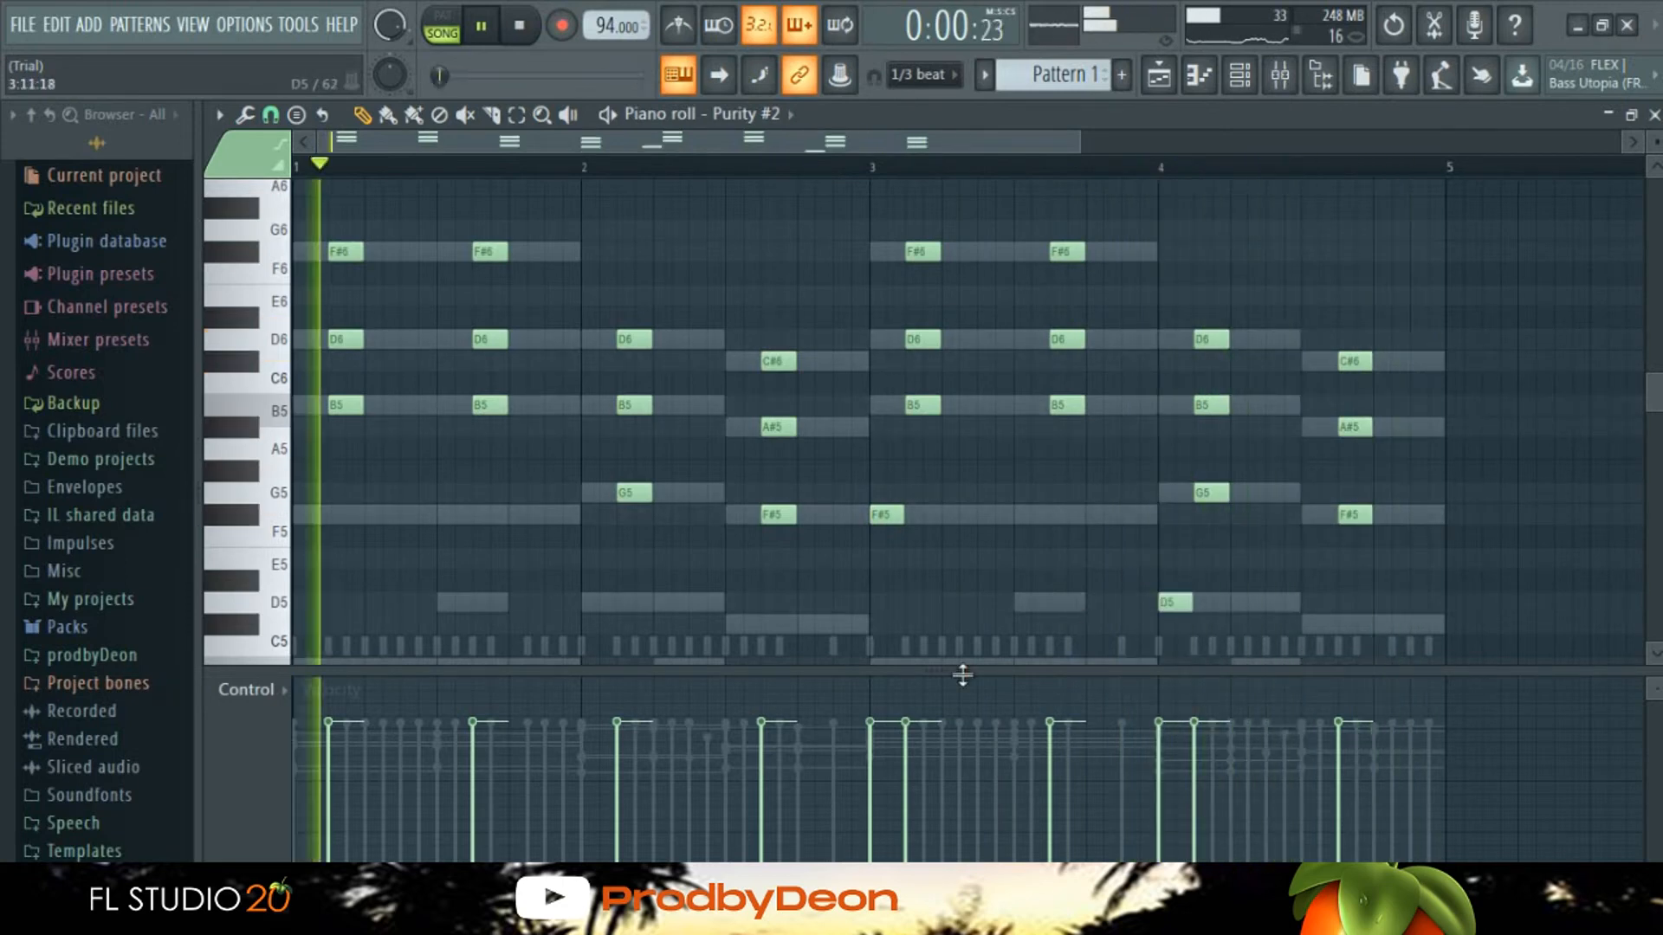
pyautogui.click(870, 761)
pyautogui.click(1159, 761)
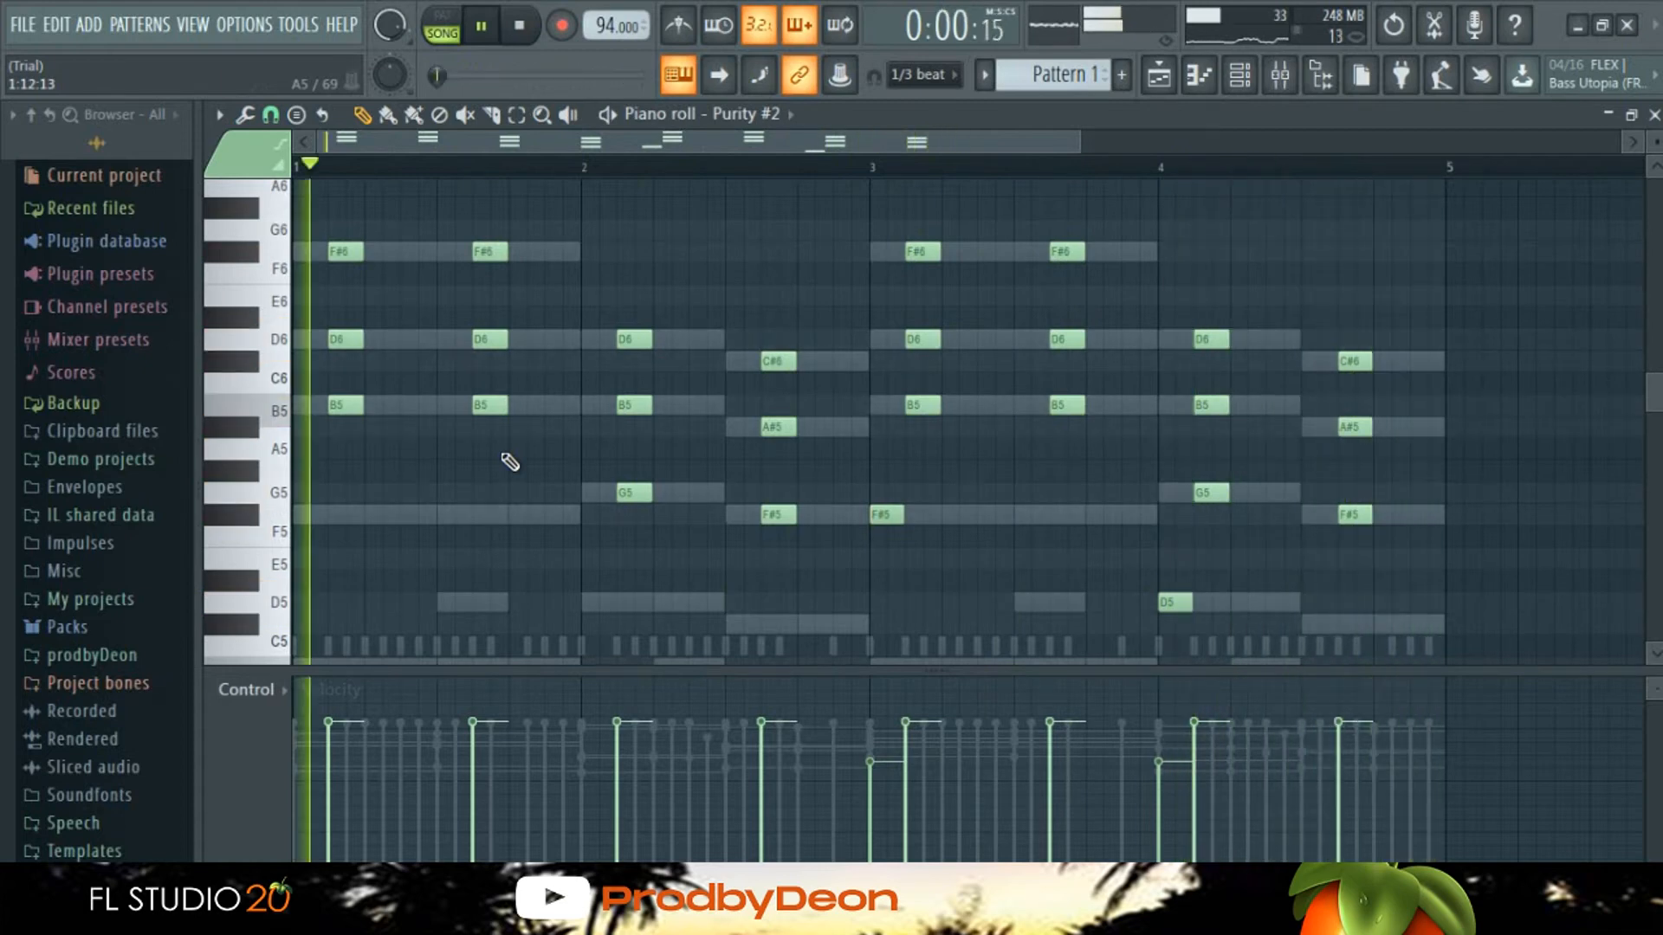
# Step: Add an F#5 note at the start of bar 1 and a D5 note at the start of bar 2, and replay
pyautogui.press('space')
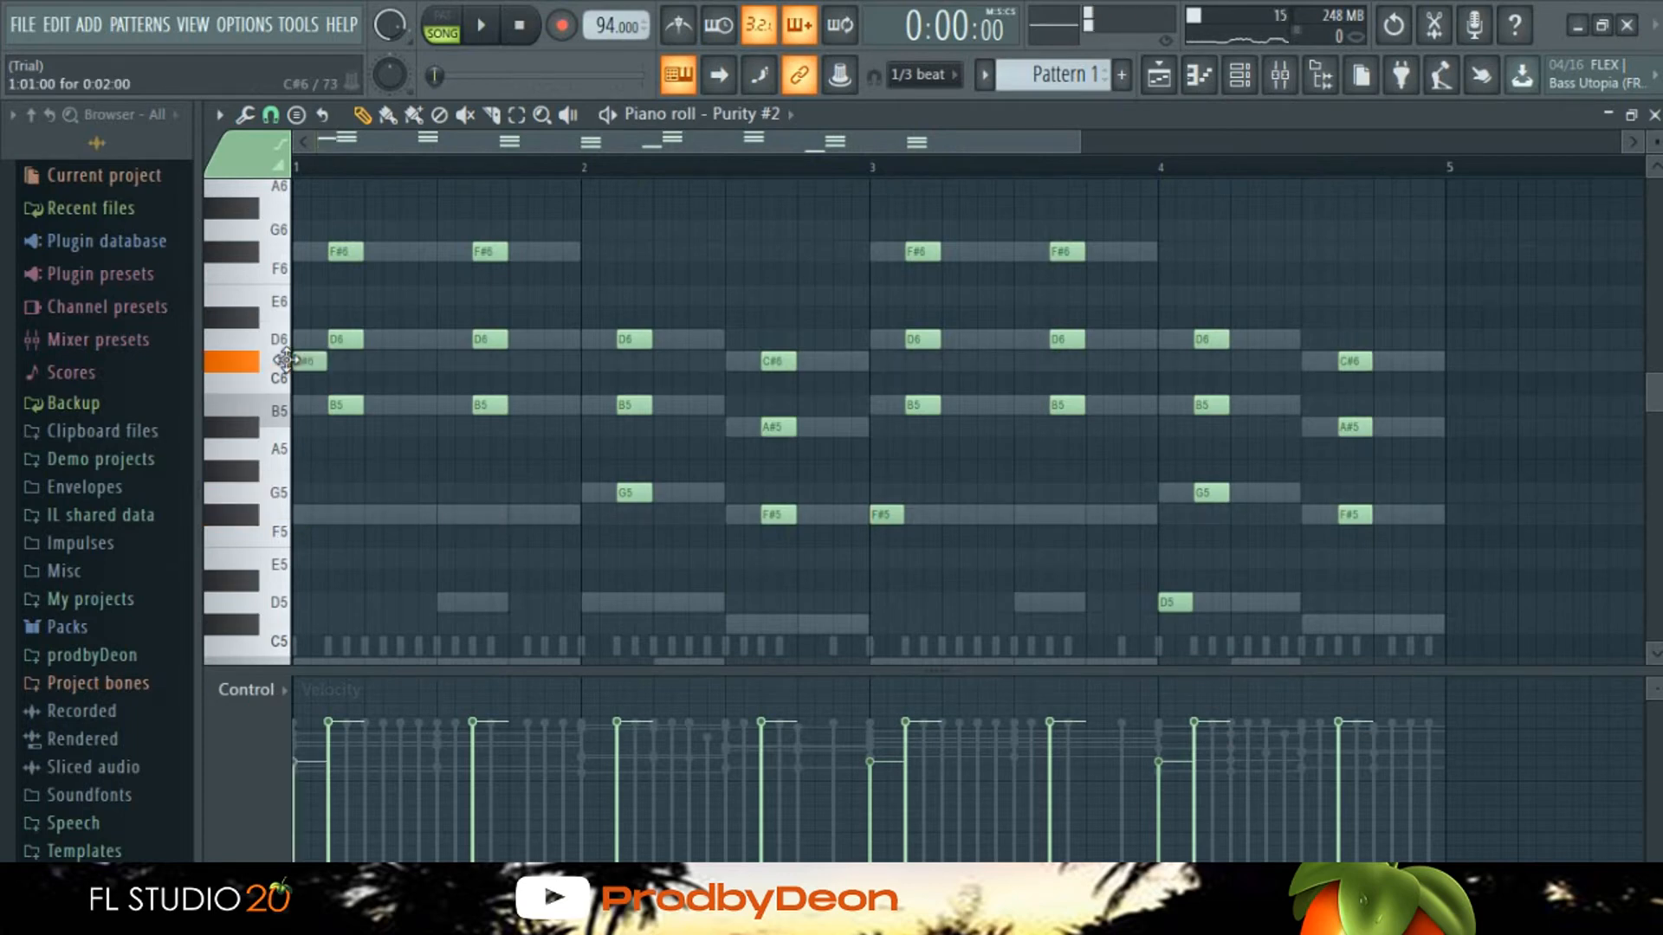
pyautogui.press('space')
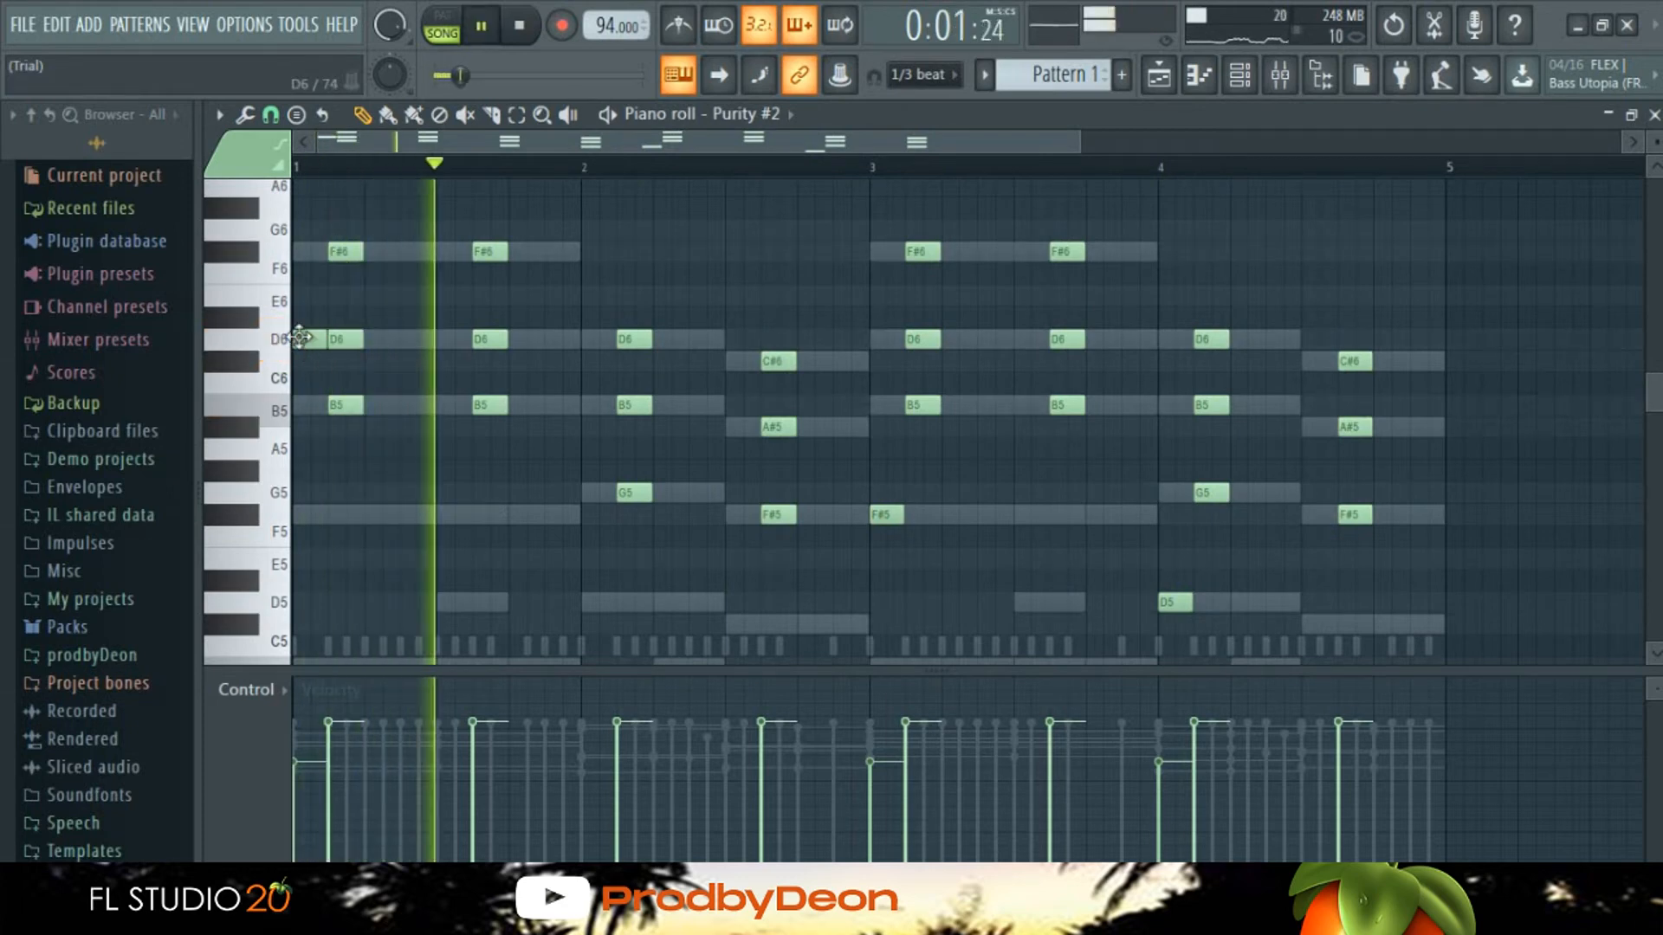
pyautogui.moveTo(295, 345); pyautogui.dragTo(294, 518)
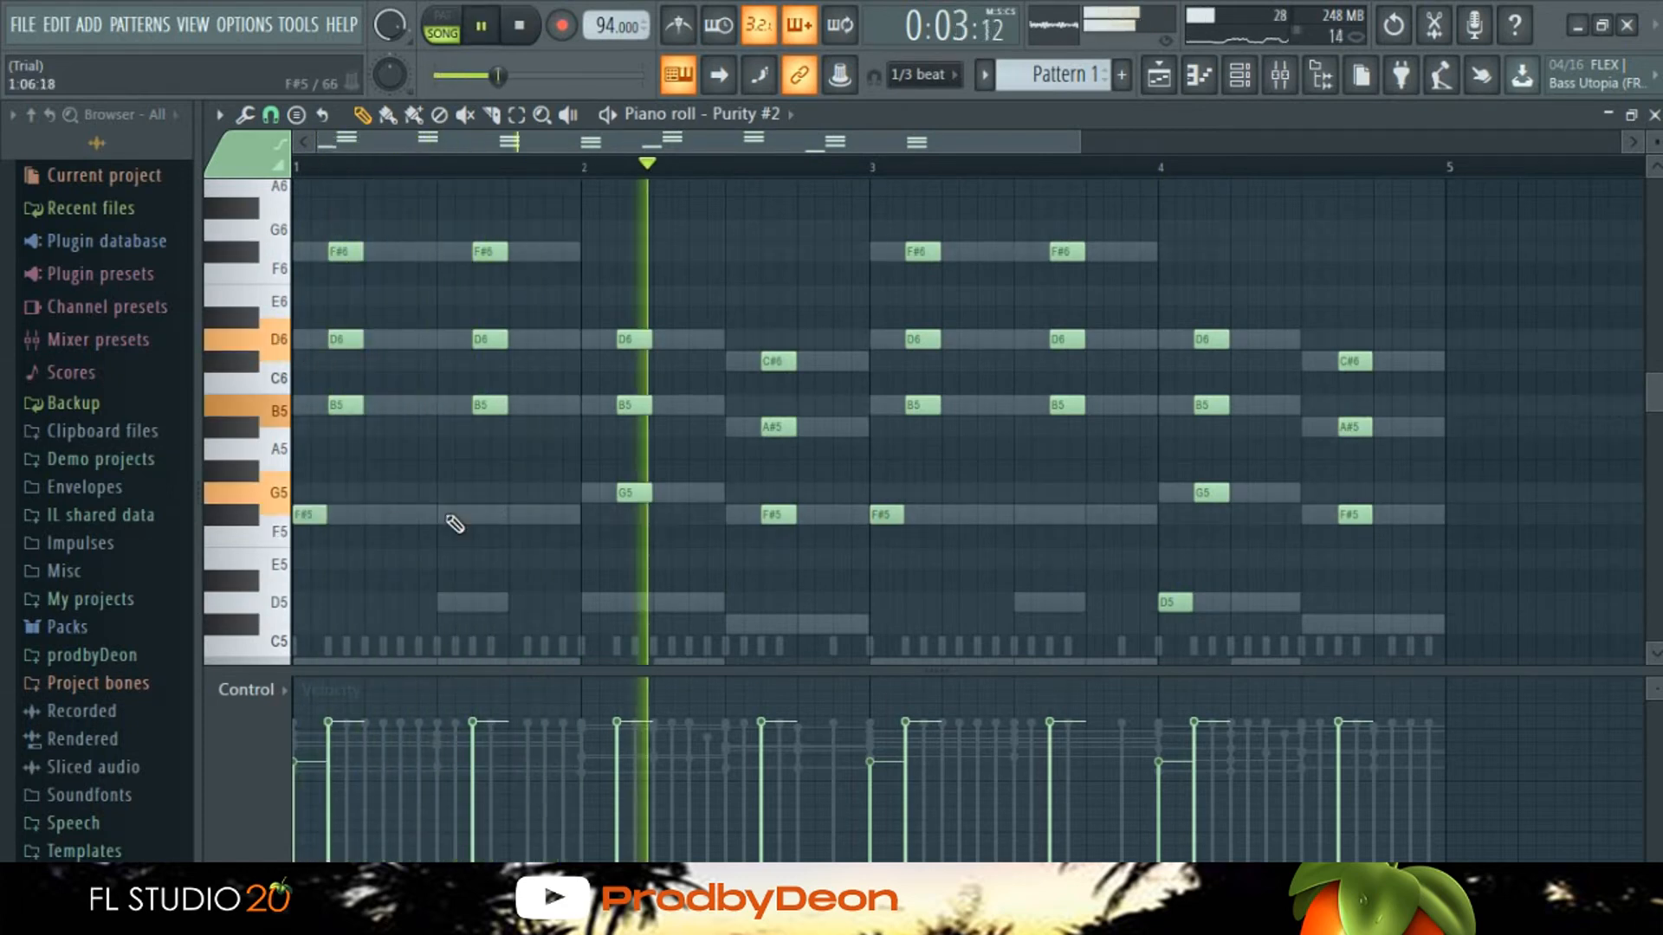
pyautogui.click(594, 603)
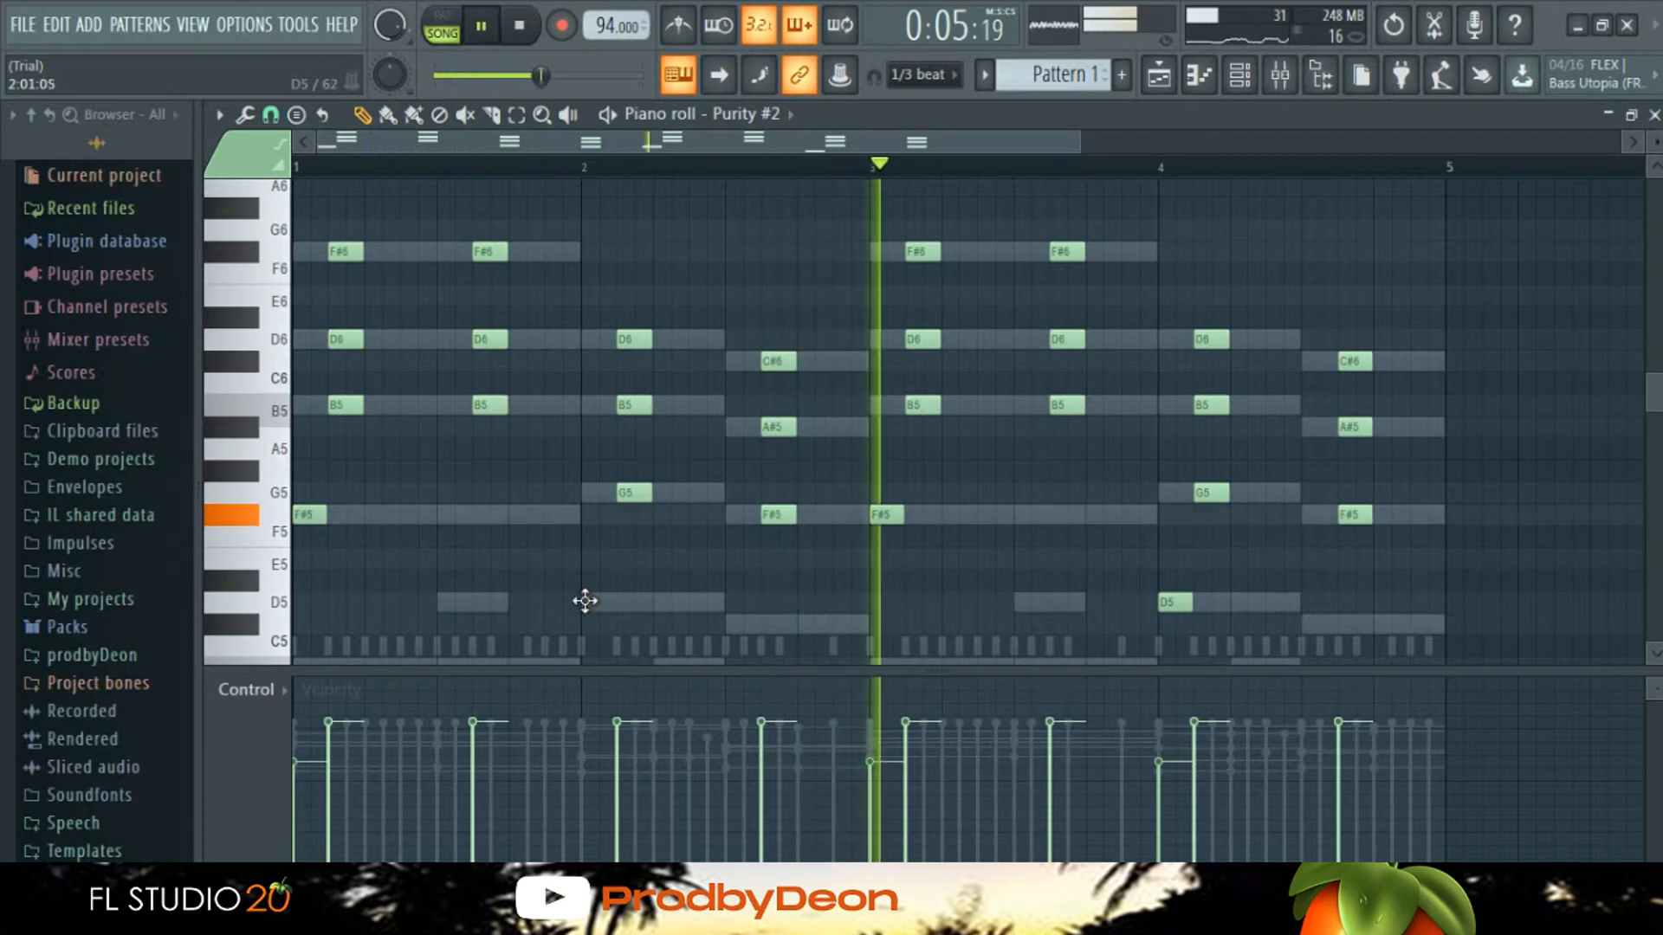
pyautogui.press('space')
pyautogui.press('space')
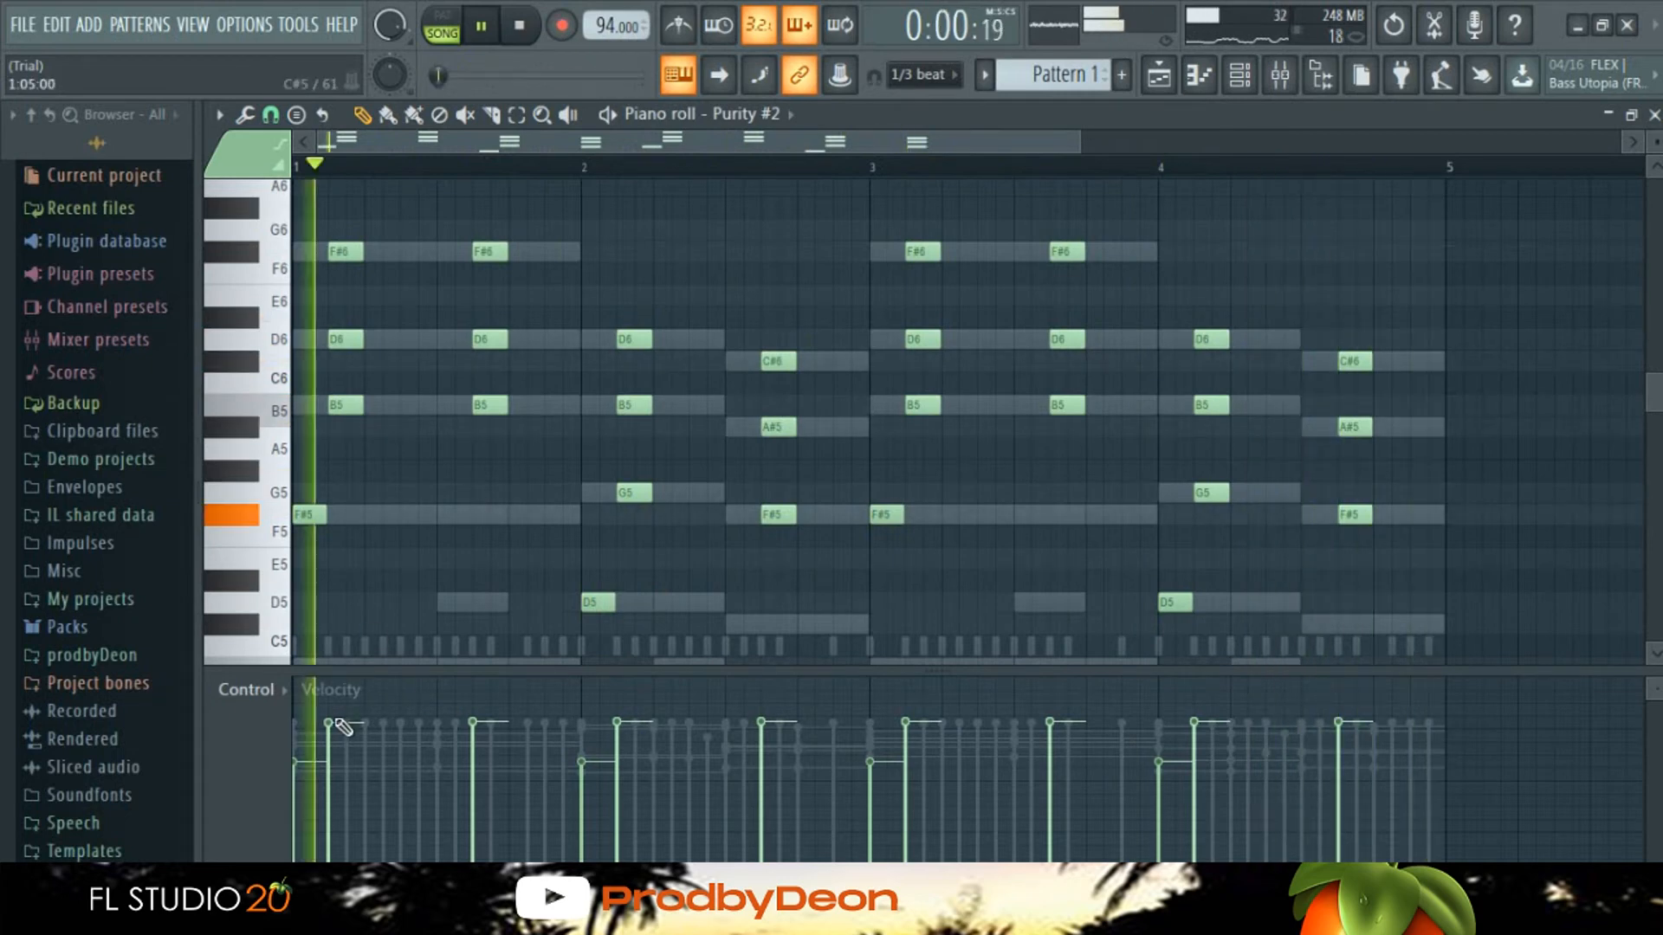
# Step: Restore the first chord's velocity after a trial change and transpose the whole Purity #2 part down one octave
pyautogui.moveTo(338, 722); pyautogui.dragTo(337, 634)
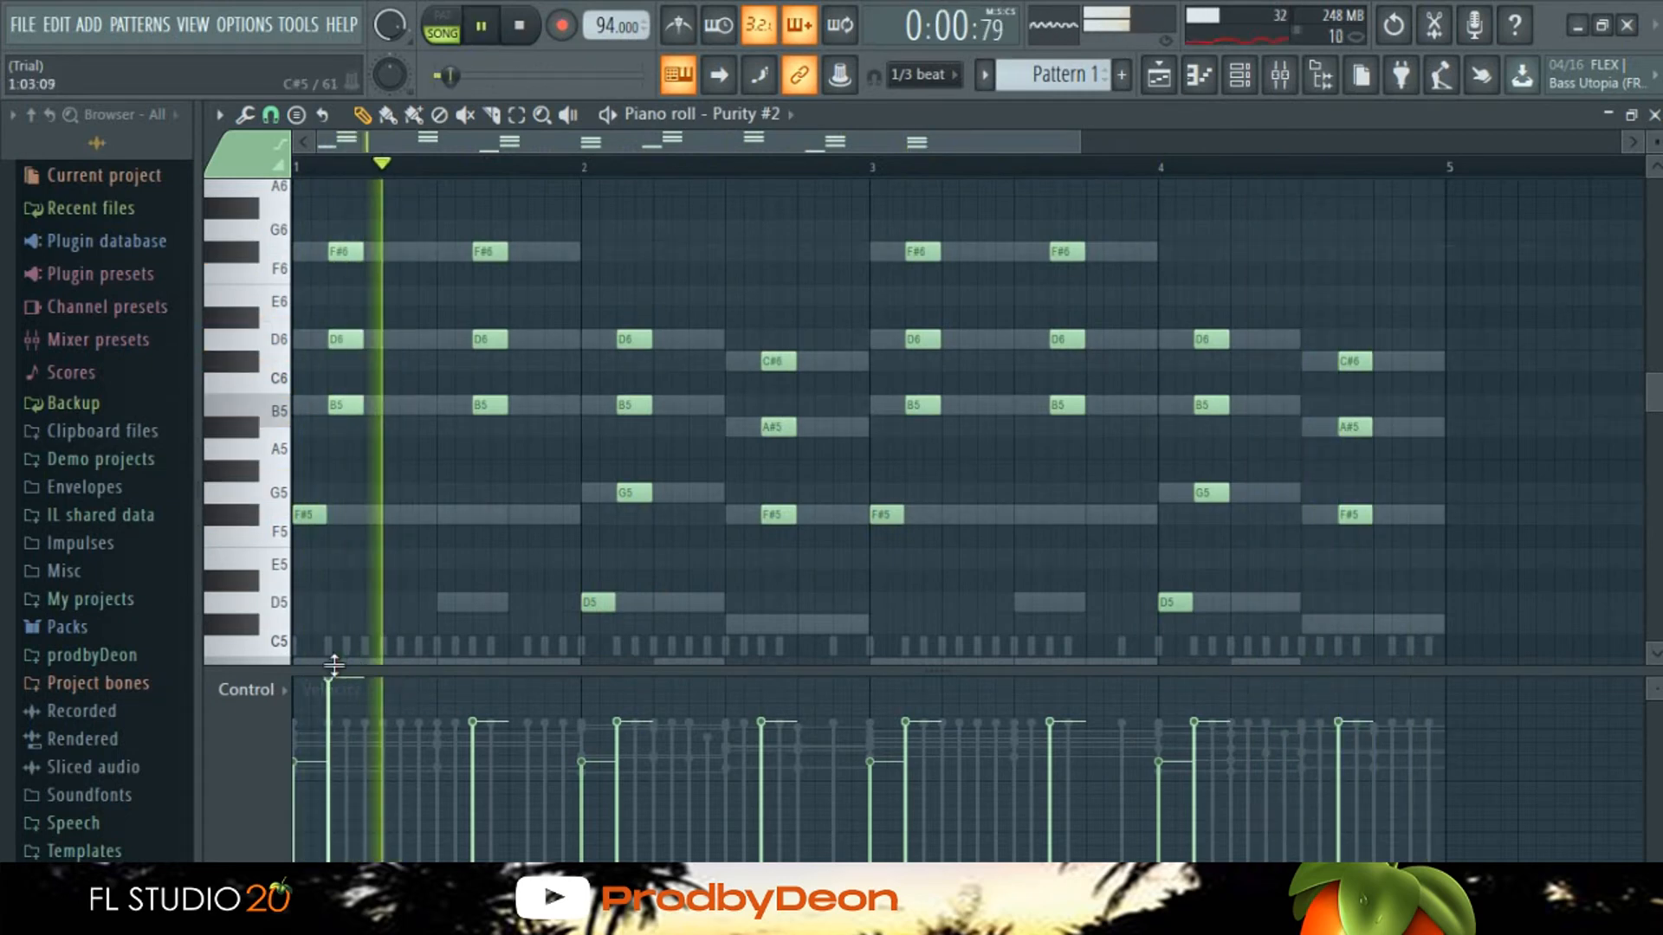
pyautogui.click(330, 722)
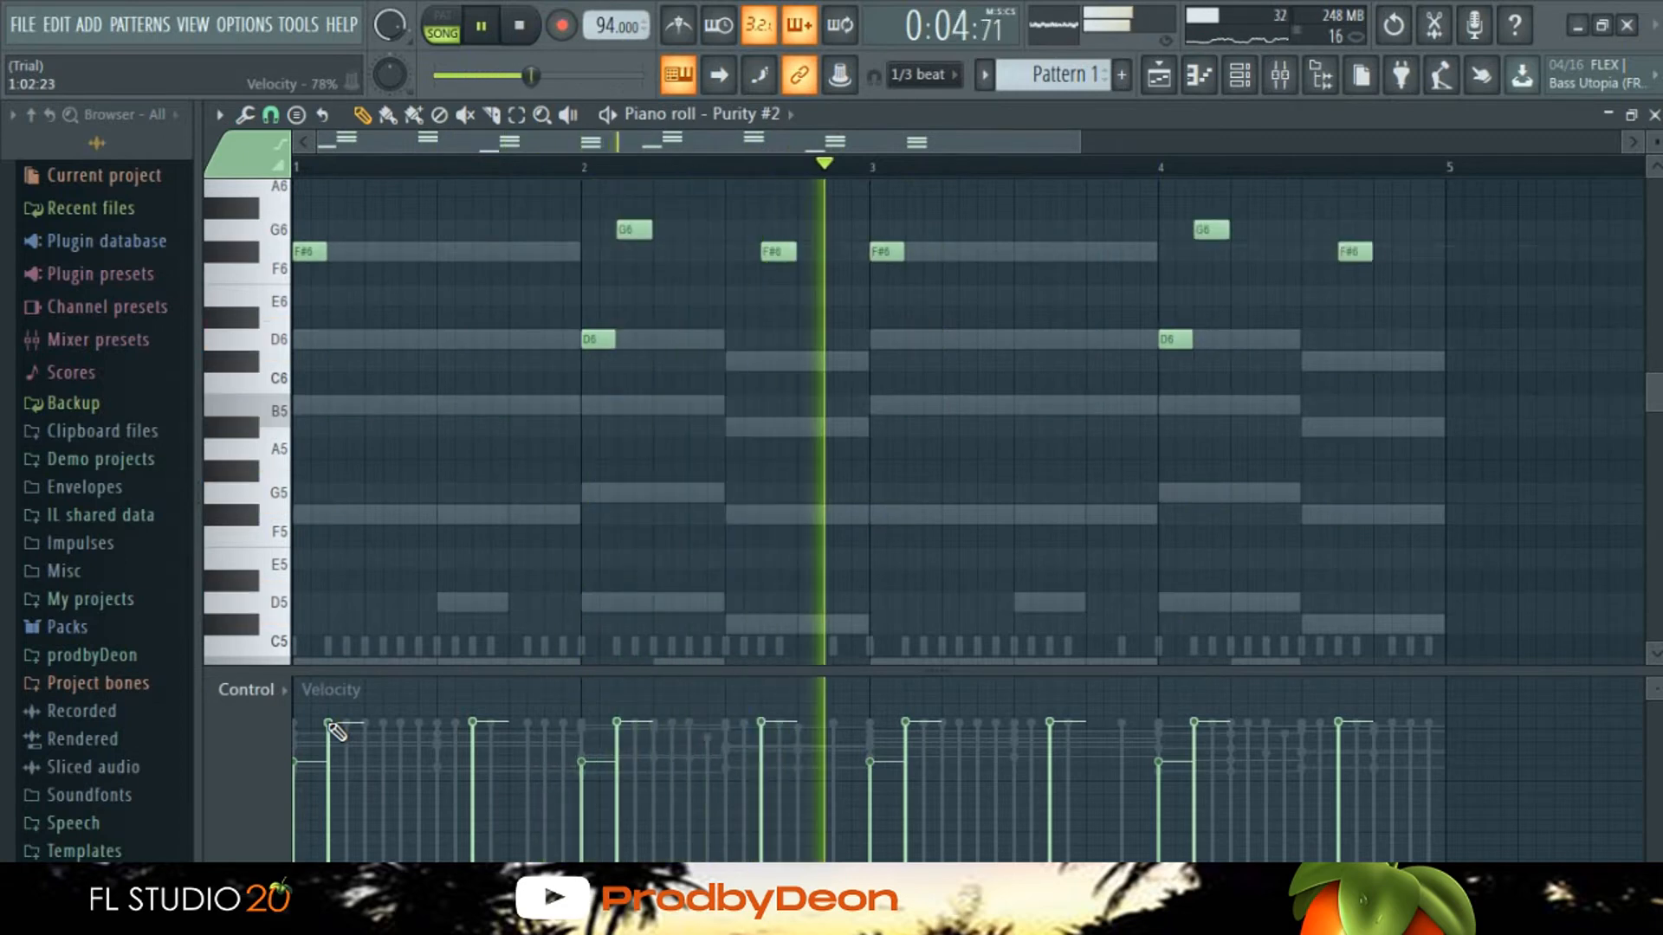
pyautogui.hotkey('ctrl', 'Down')
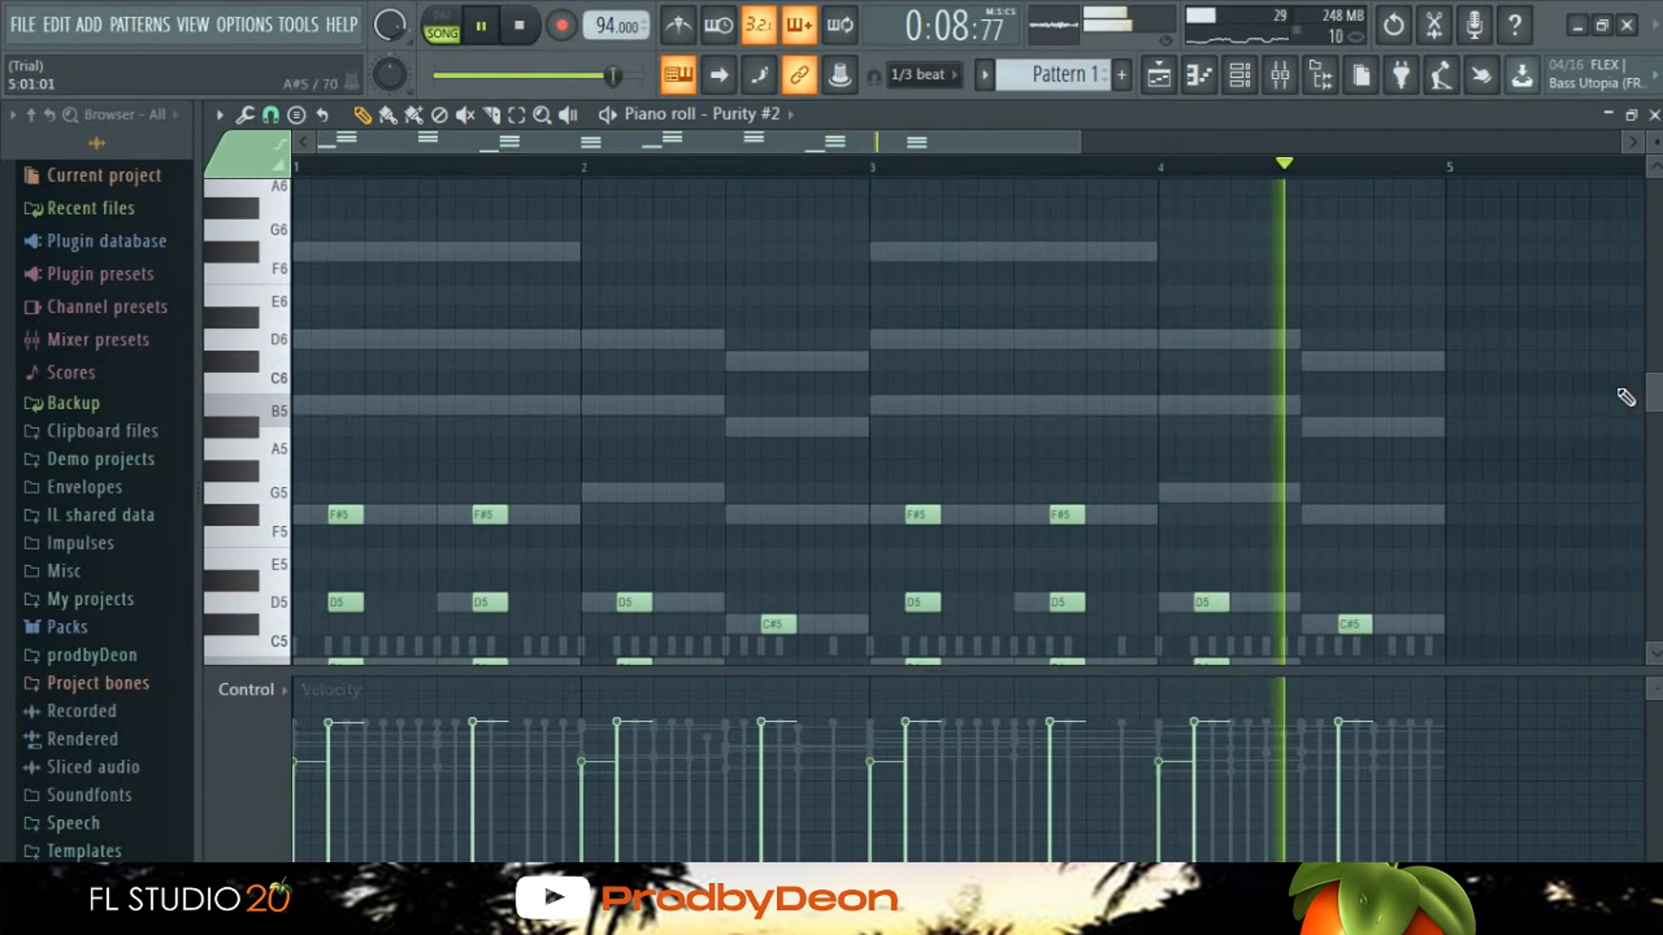
pyautogui.moveTo(1650, 398); pyautogui.dragTo(1650, 457)
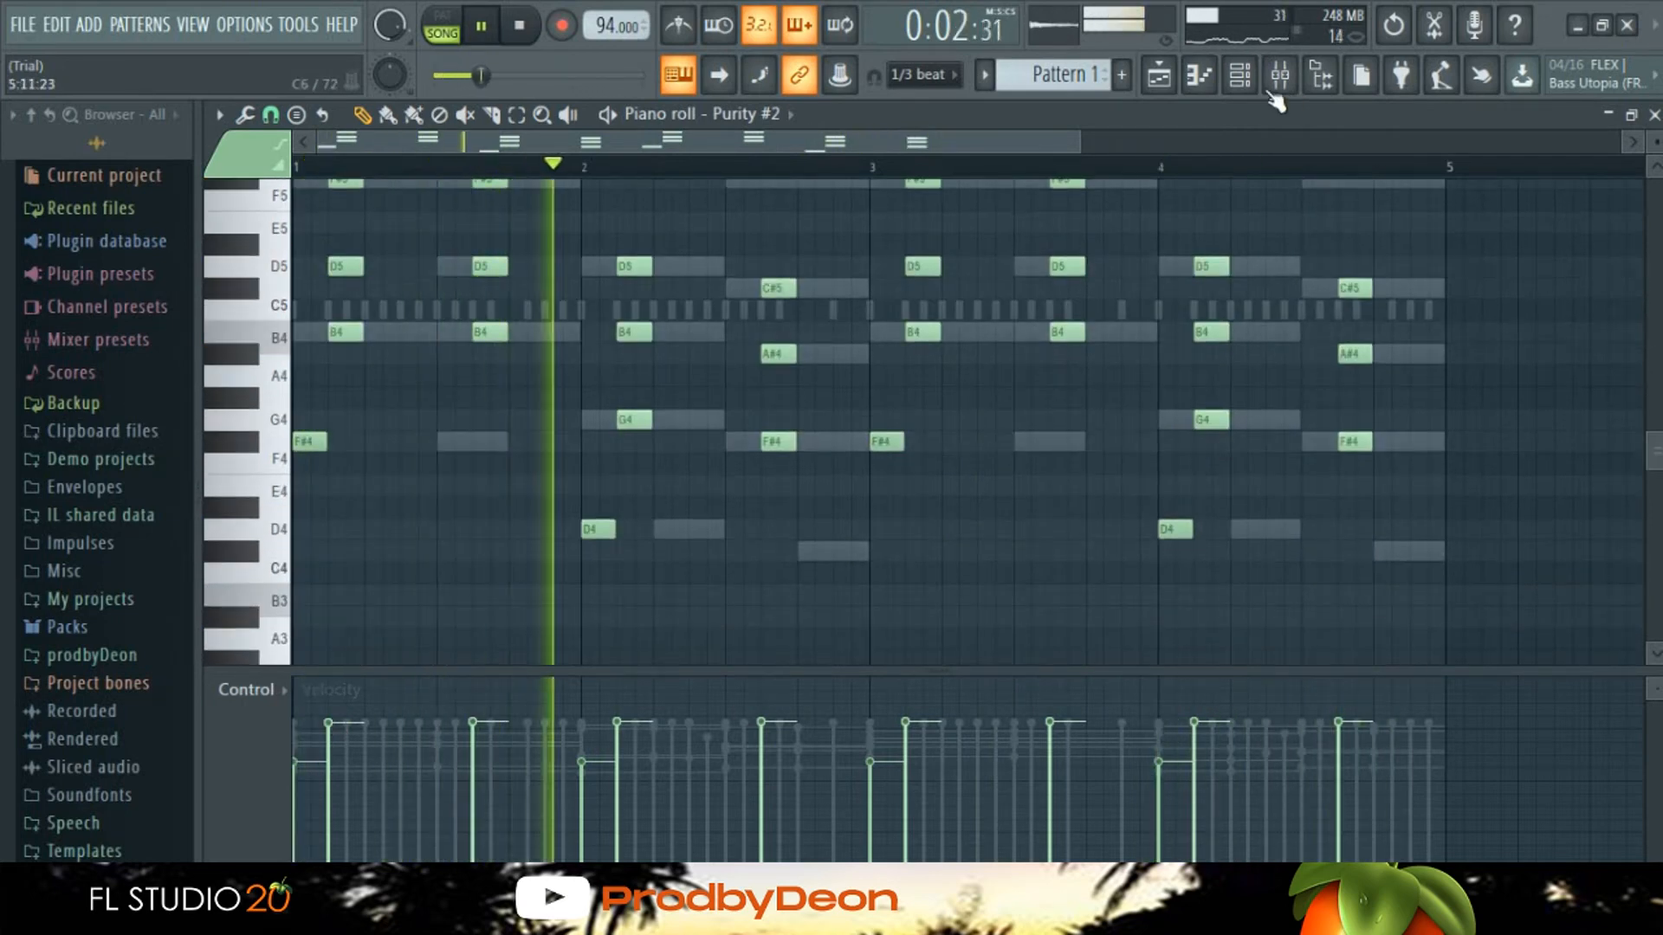
# Step: Audition the EB.Fretless Bass preset in the Purity channel and open that channel's piano roll
pyautogui.press('F6')
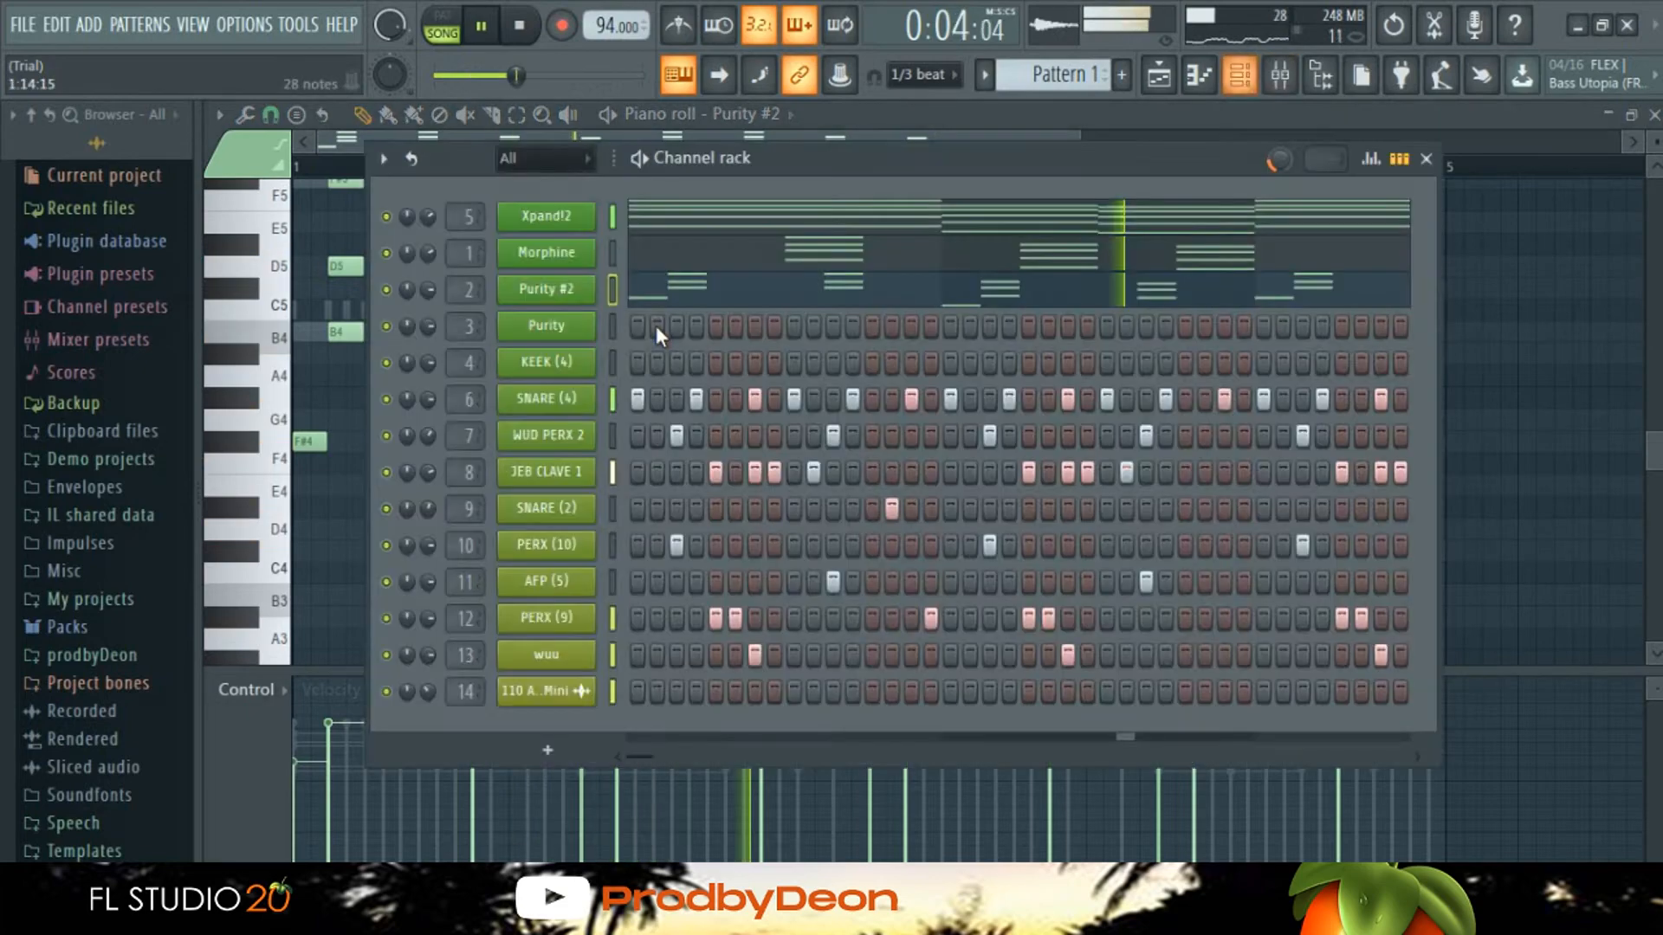
pyautogui.click(587, 331)
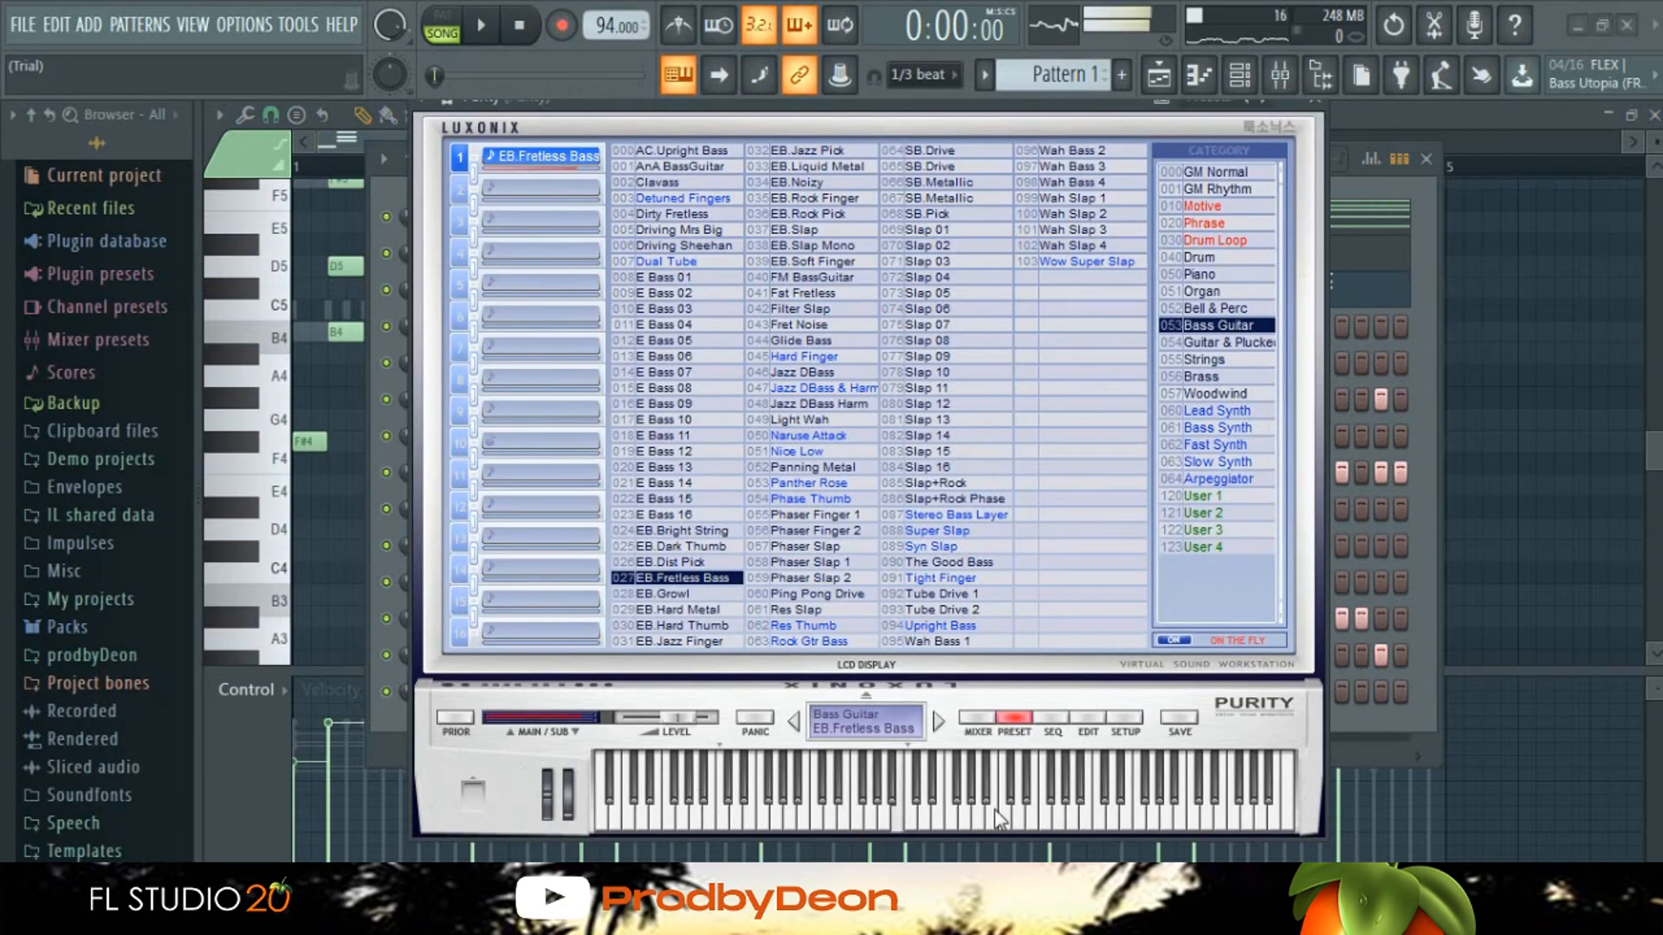
pyautogui.click(1315, 104)
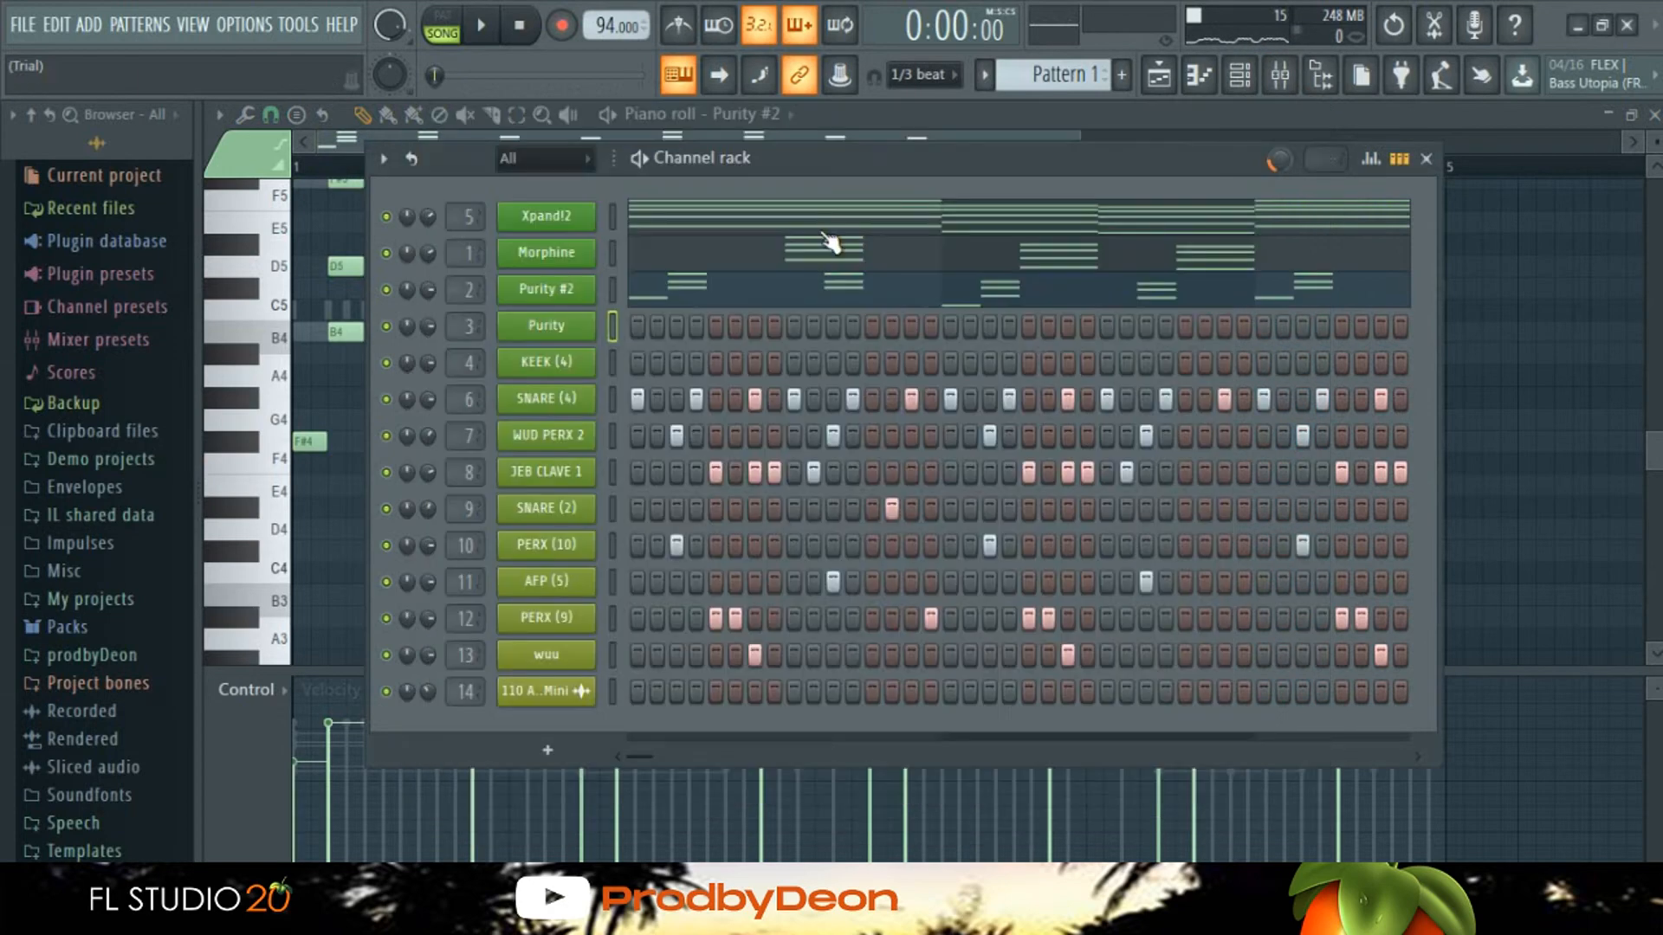
pyautogui.rightClick(574, 329)
pyautogui.click(634, 327)
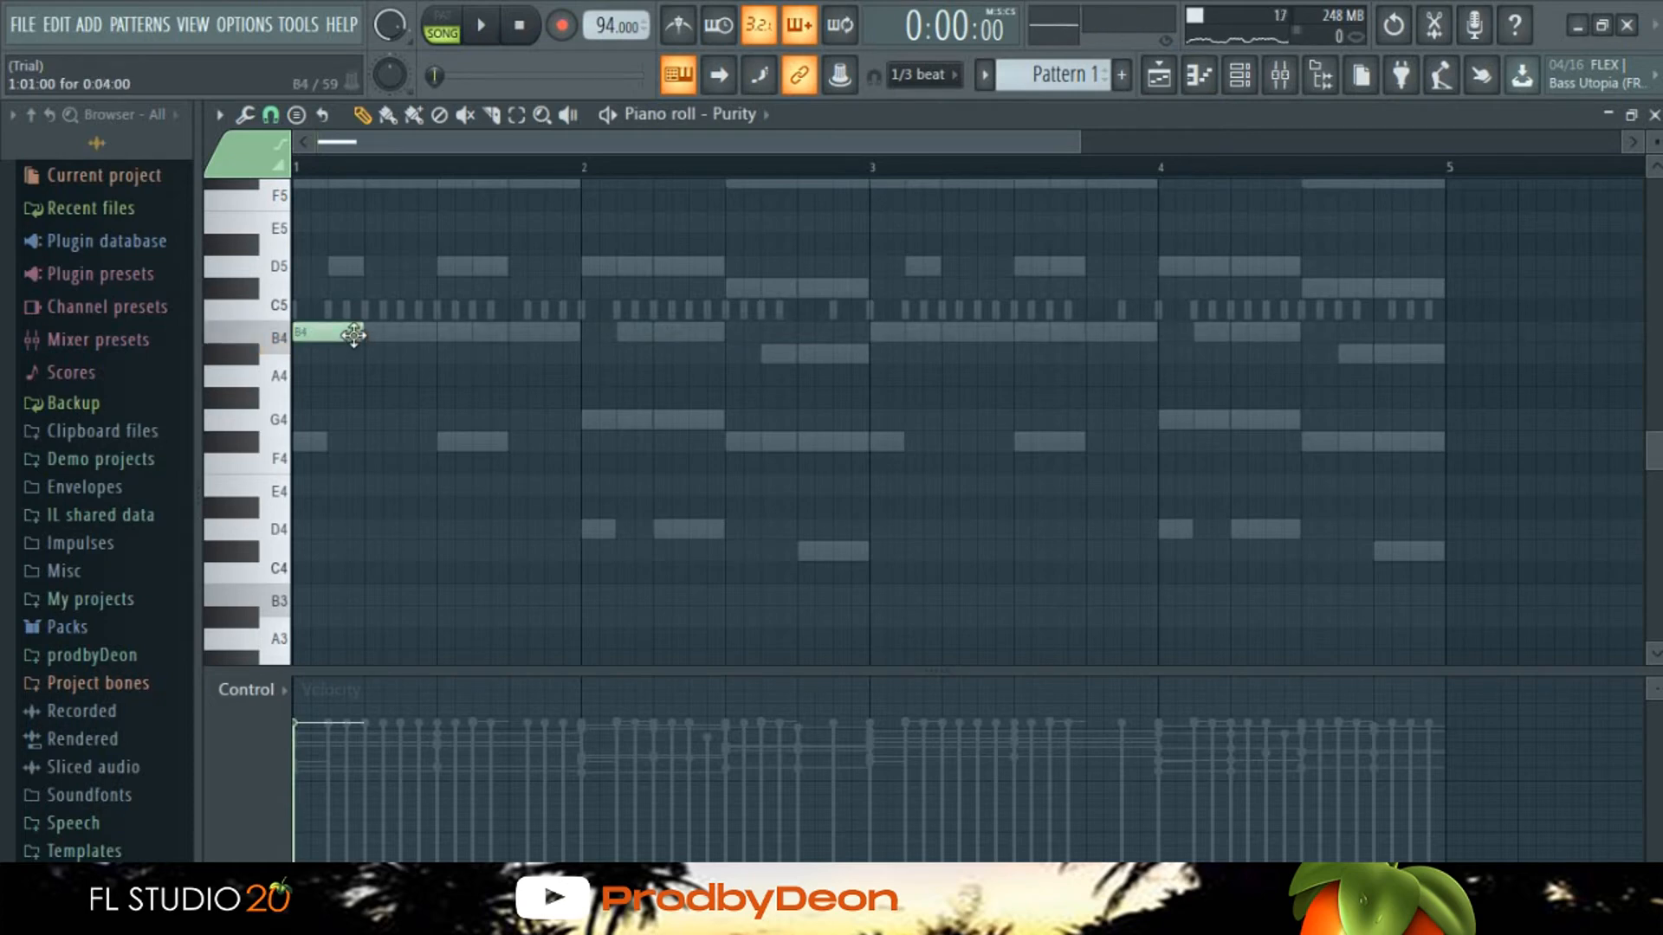
# Step: Place B4 bass notes in bar 1: four steps long on steps 1 and 13, two steps long on step 11
pyautogui.press('space')
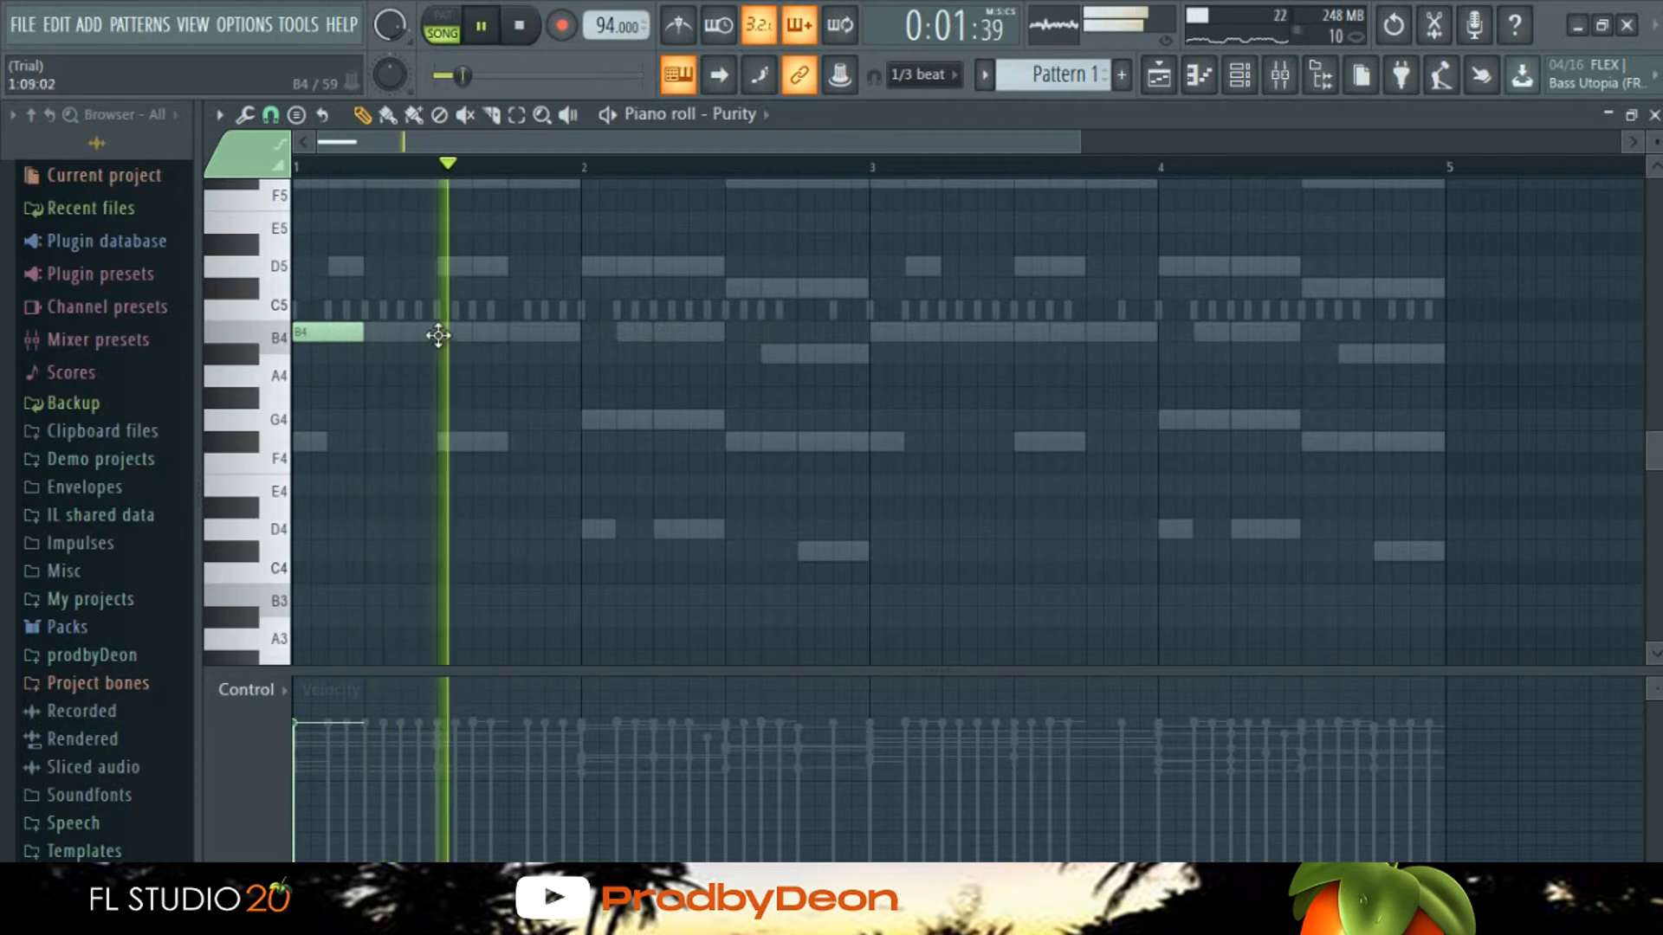
pyautogui.press('space')
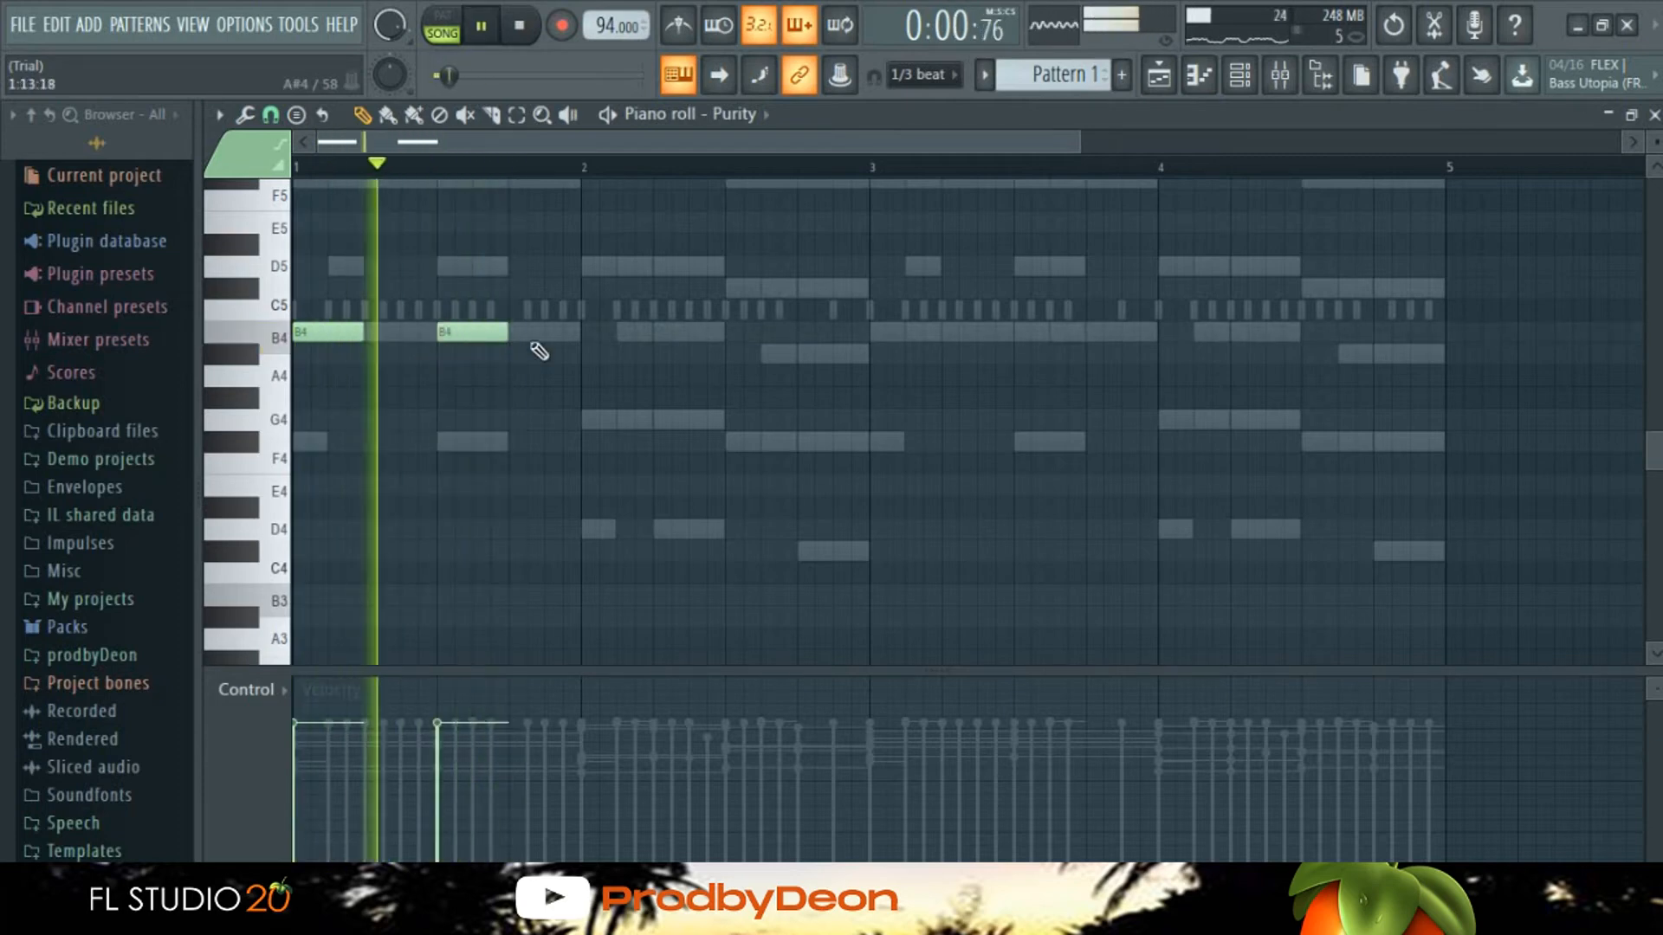
pyautogui.press('space')
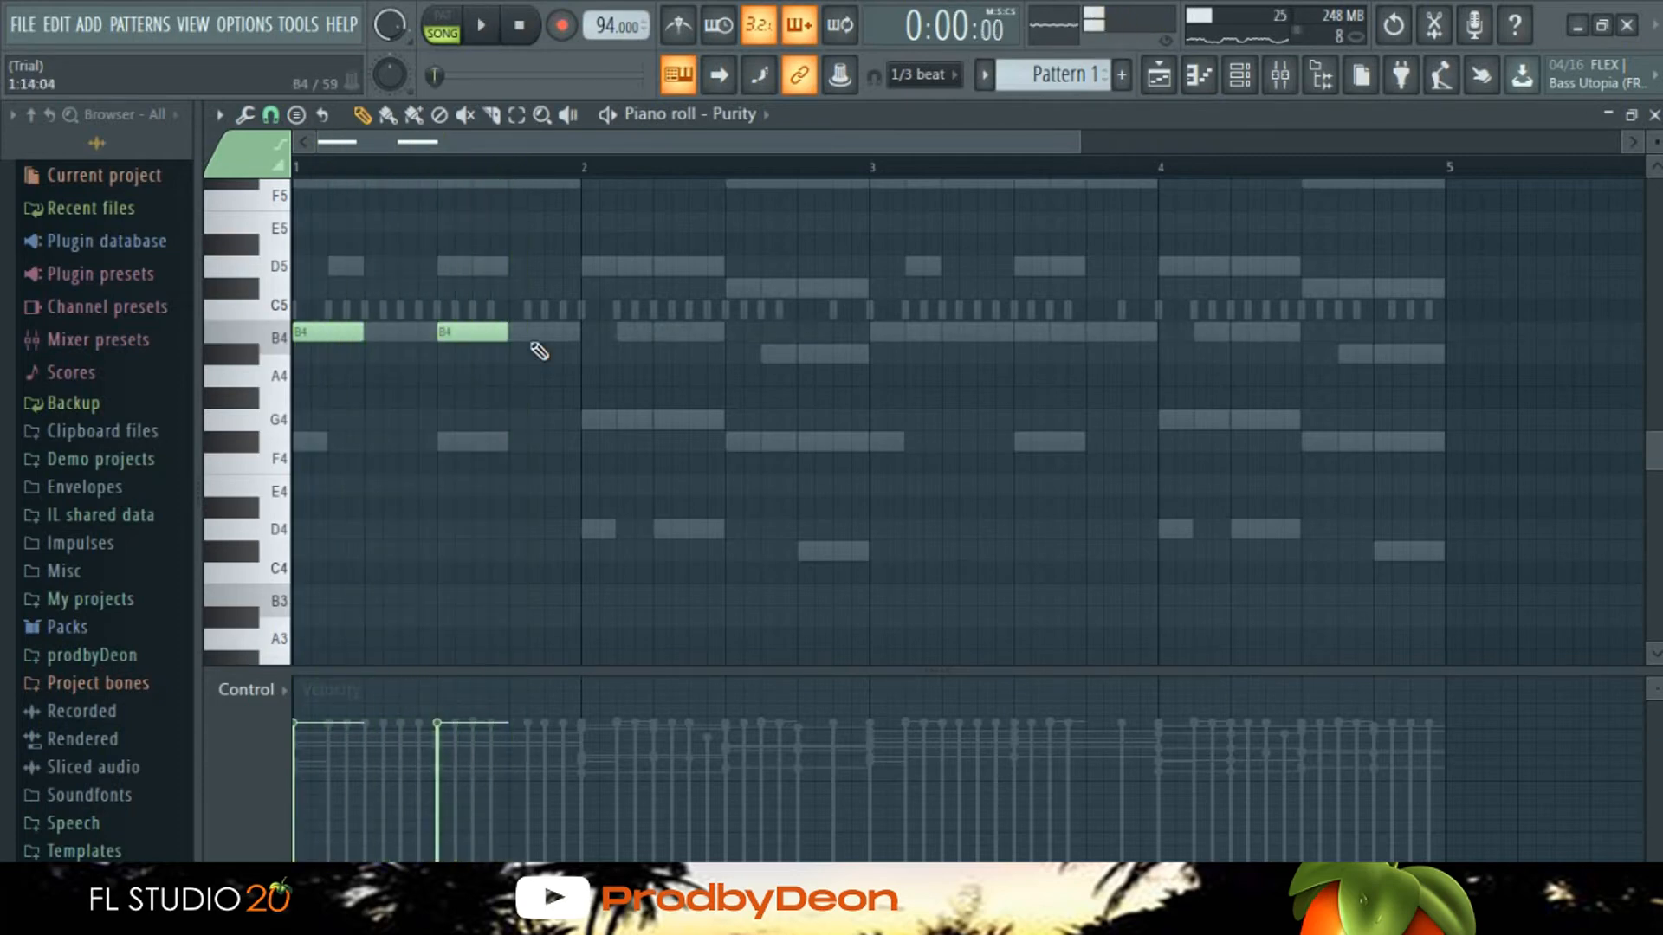
pyautogui.scroll(2, 538, 350)
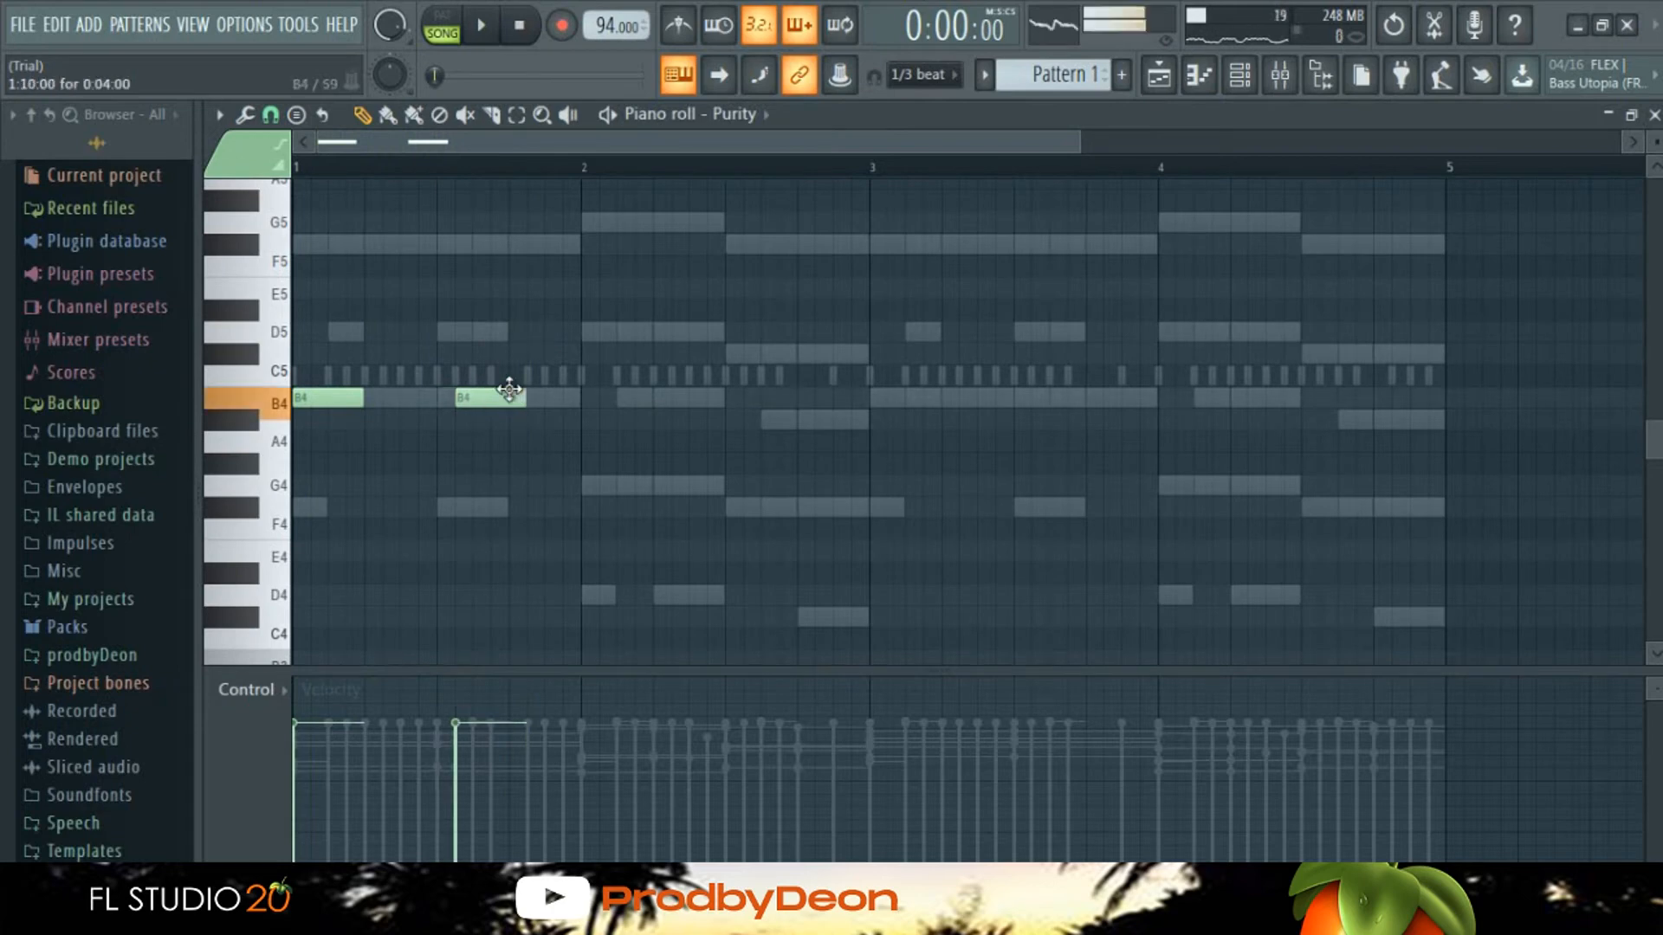
pyautogui.press('space')
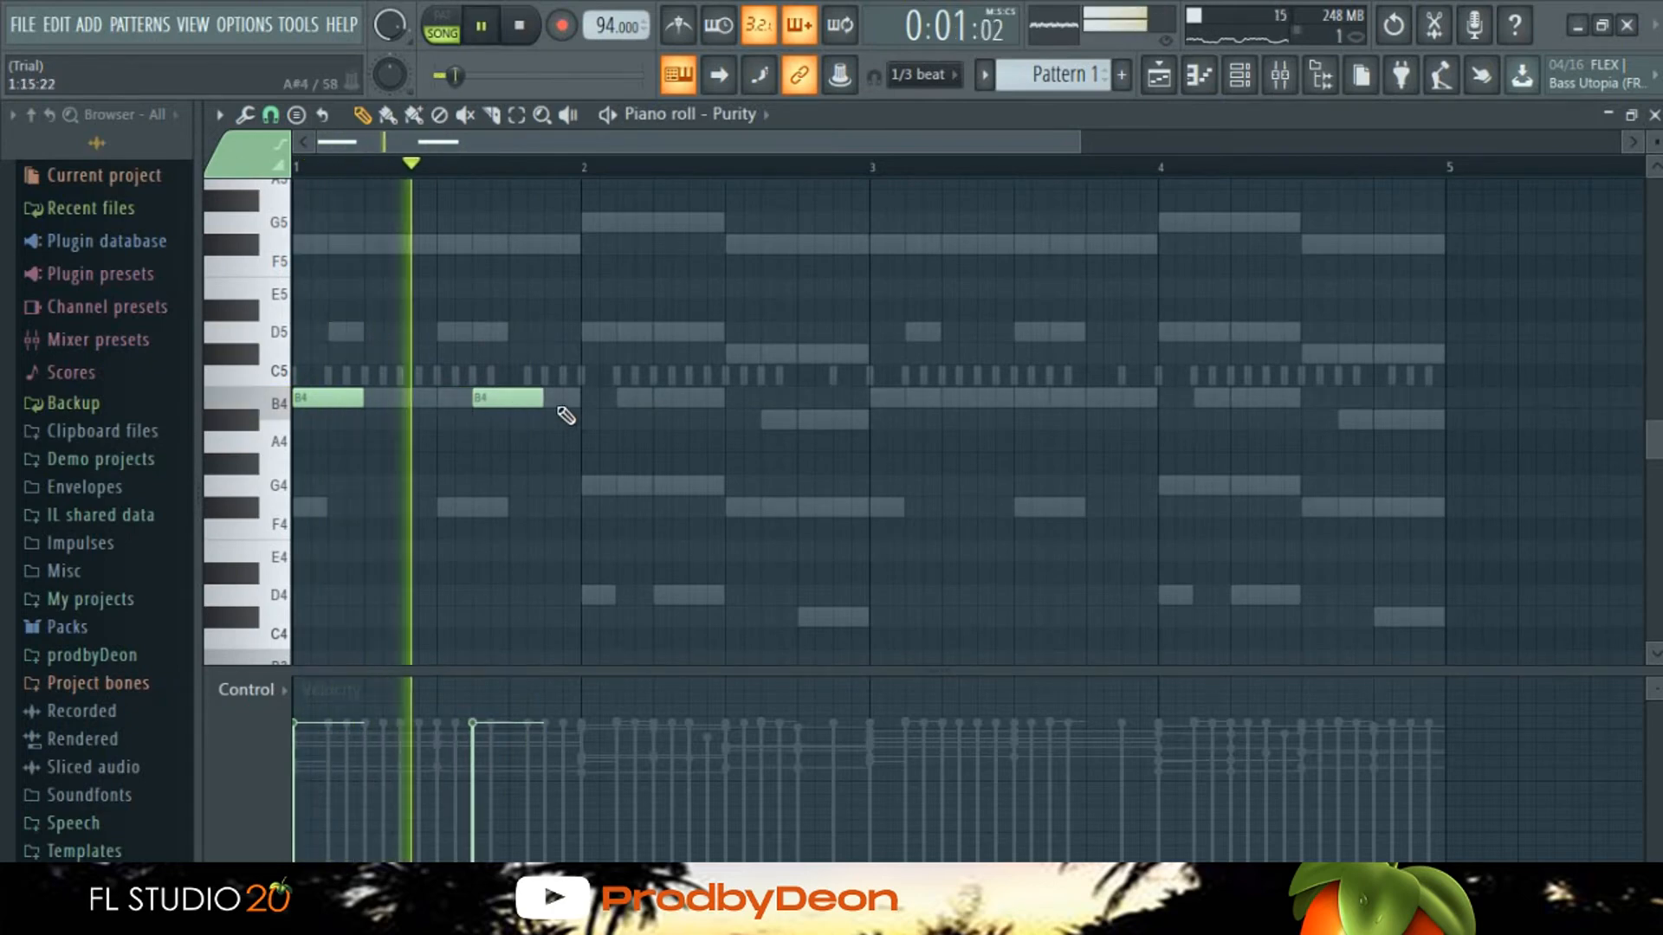
pyautogui.moveTo(547, 403); pyautogui.dragTo(582, 403)
pyautogui.click(522, 403)
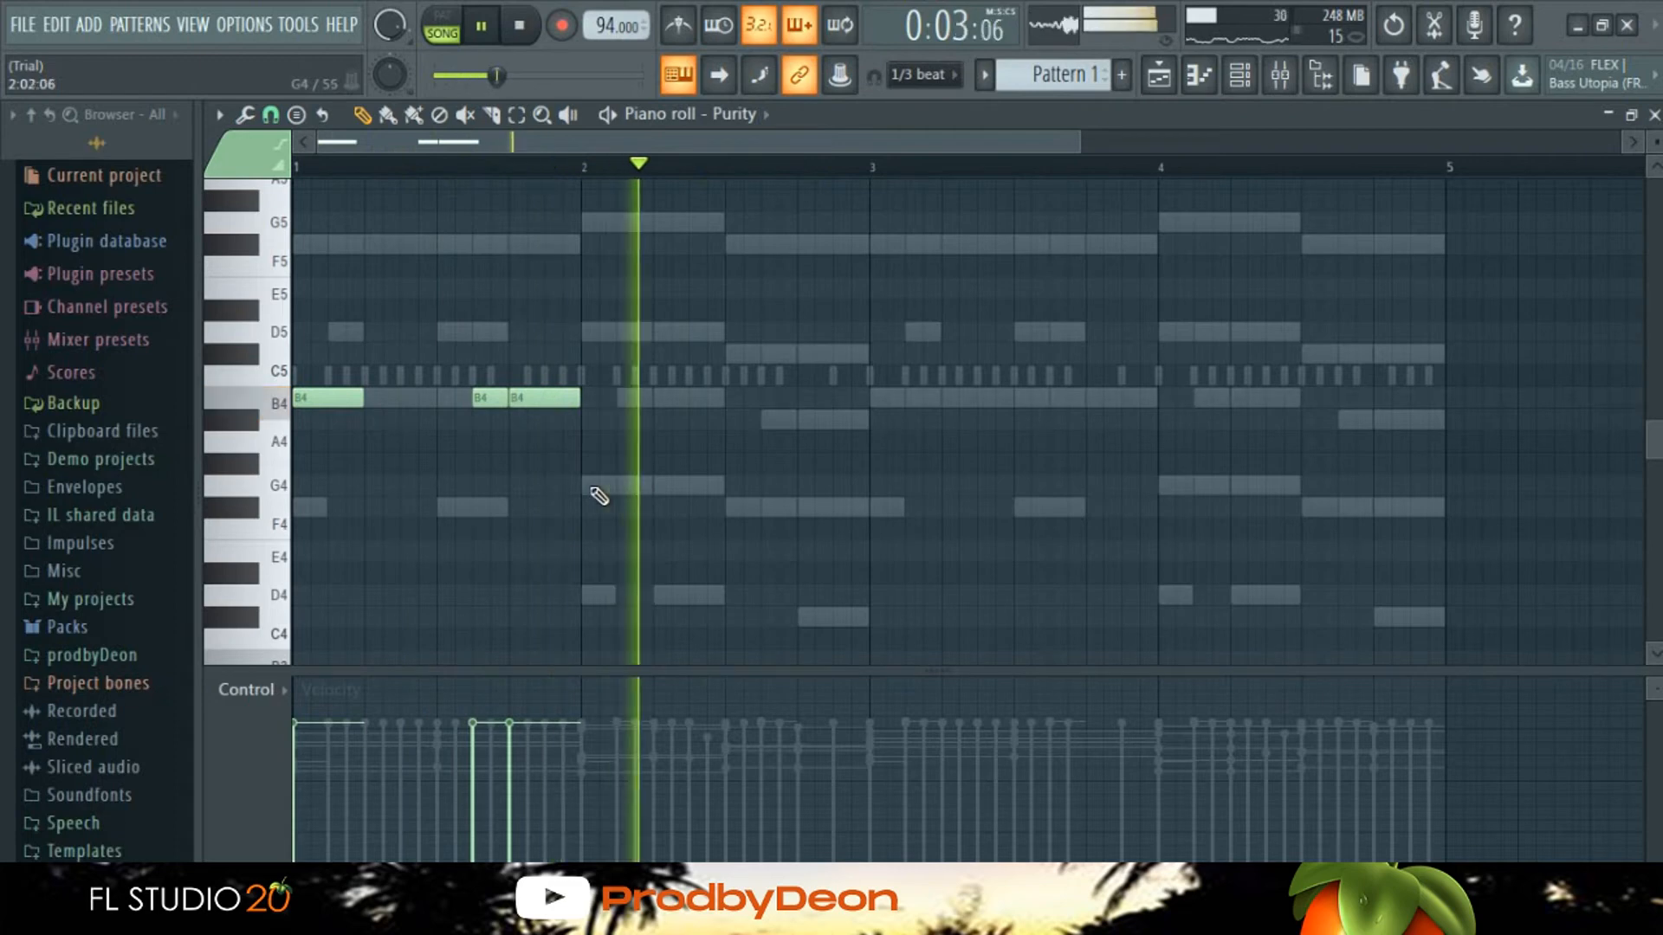
# Step: Add G4 on step 1 and F#4 on steps 9 and 15 of bar 2, and duplicate the two-bar bass line into bars 3 and 4
pyautogui.click(594, 490)
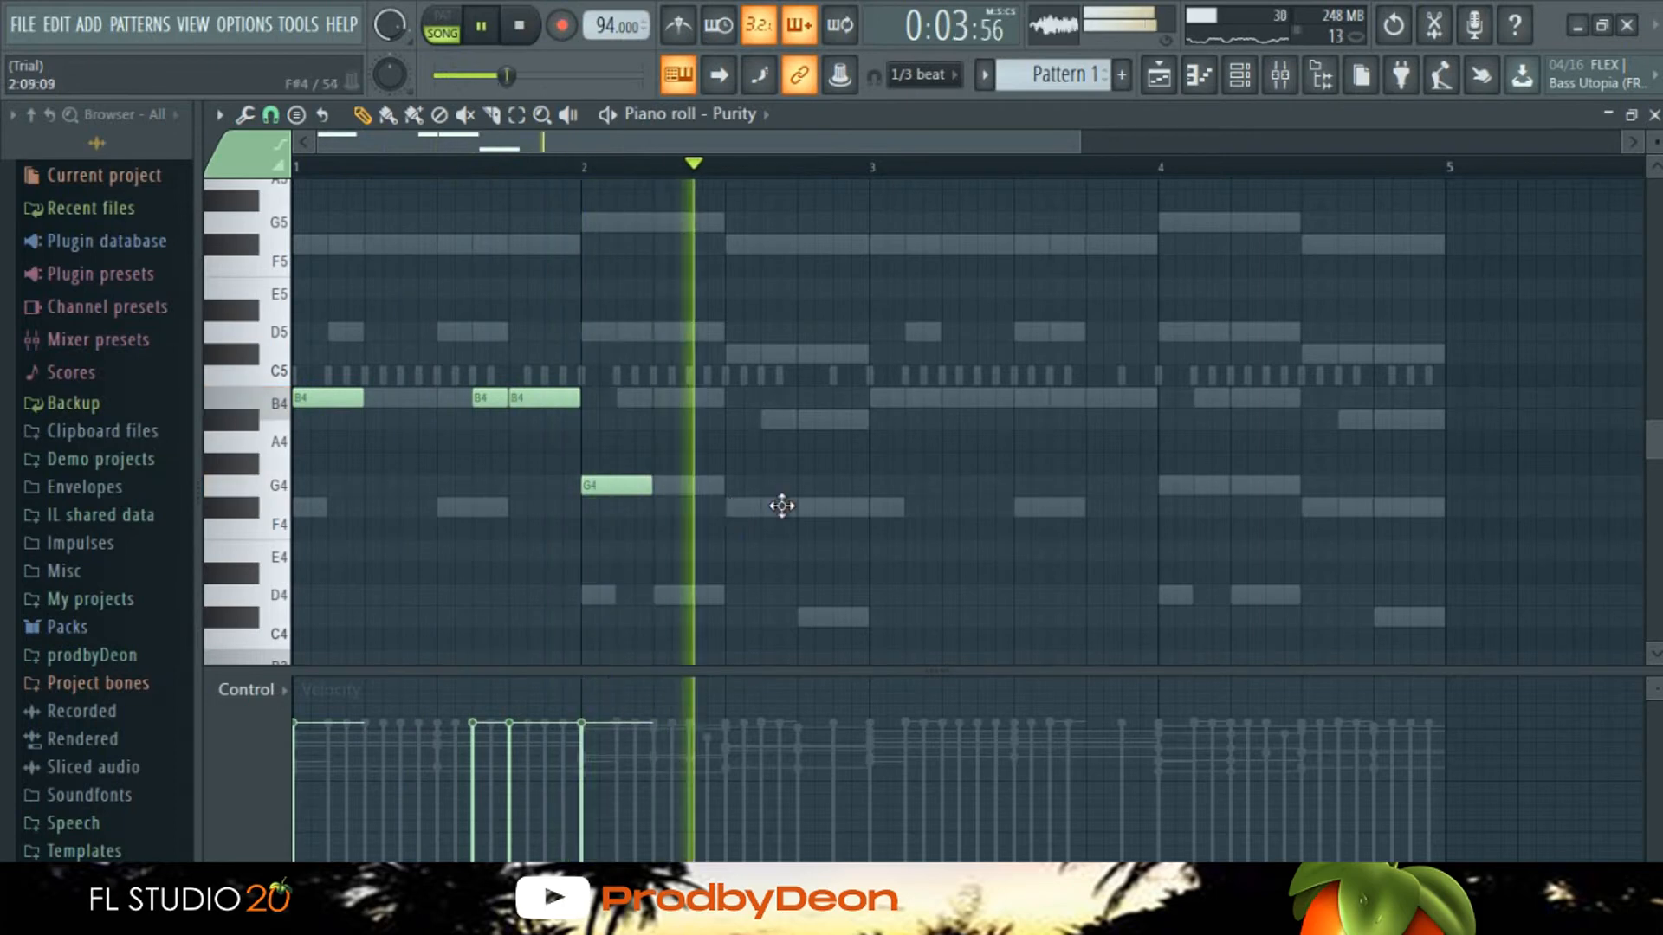
pyautogui.click(775, 507)
pyautogui.press('space')
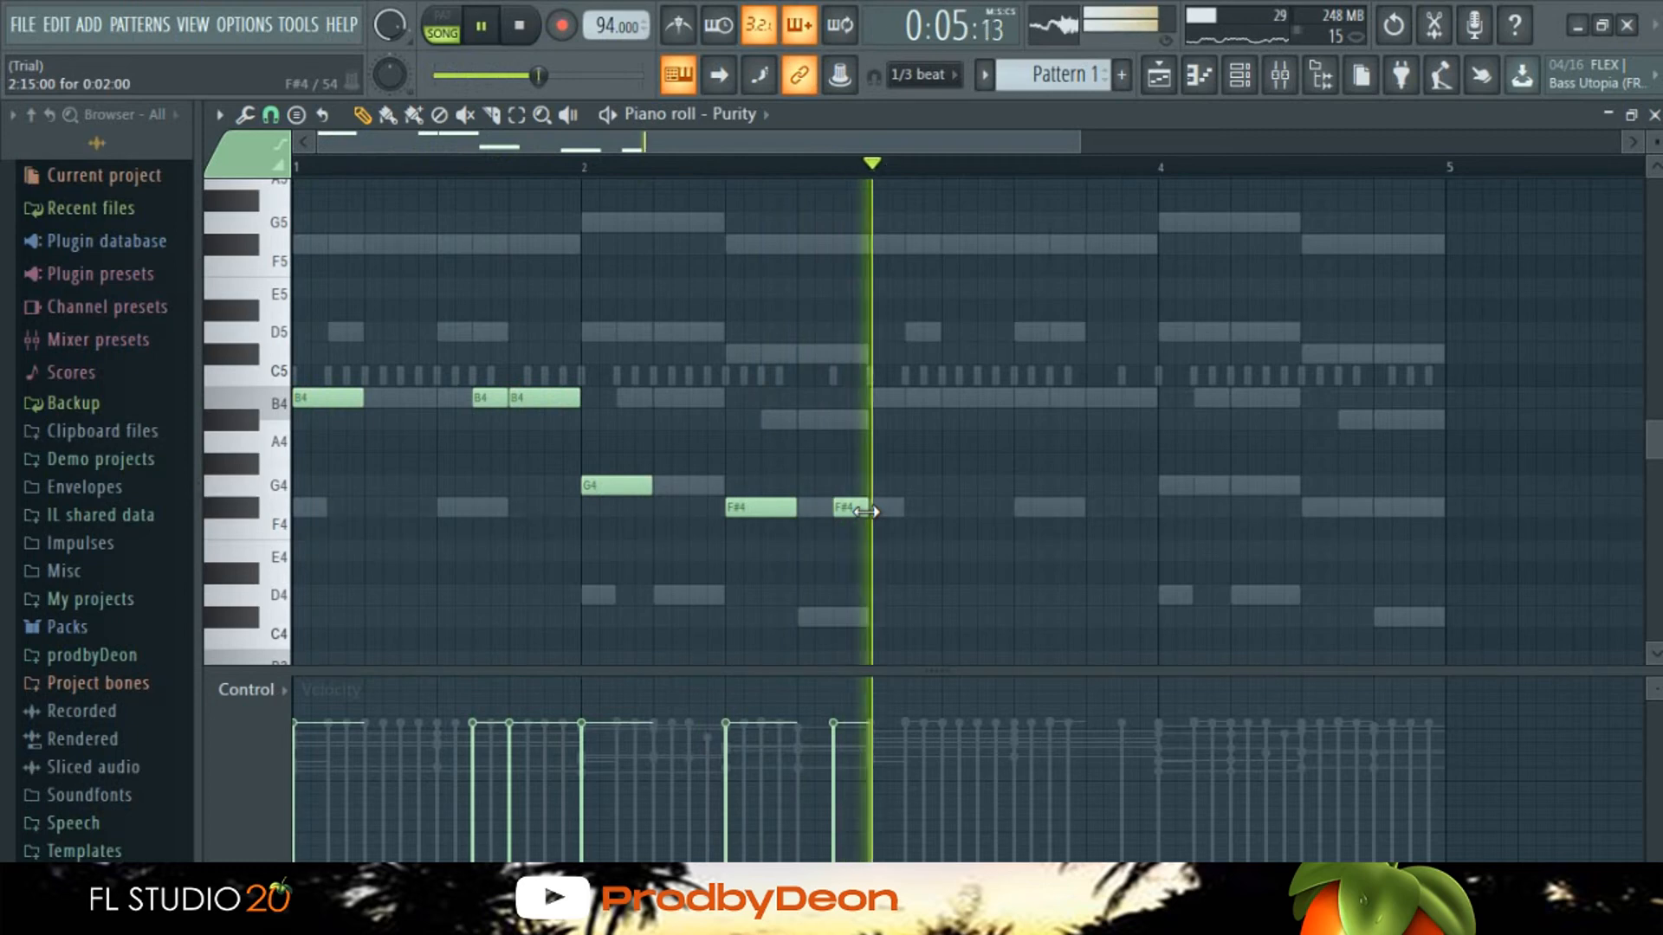
pyautogui.press('space')
pyautogui.hotkey('ctrl', 'b')
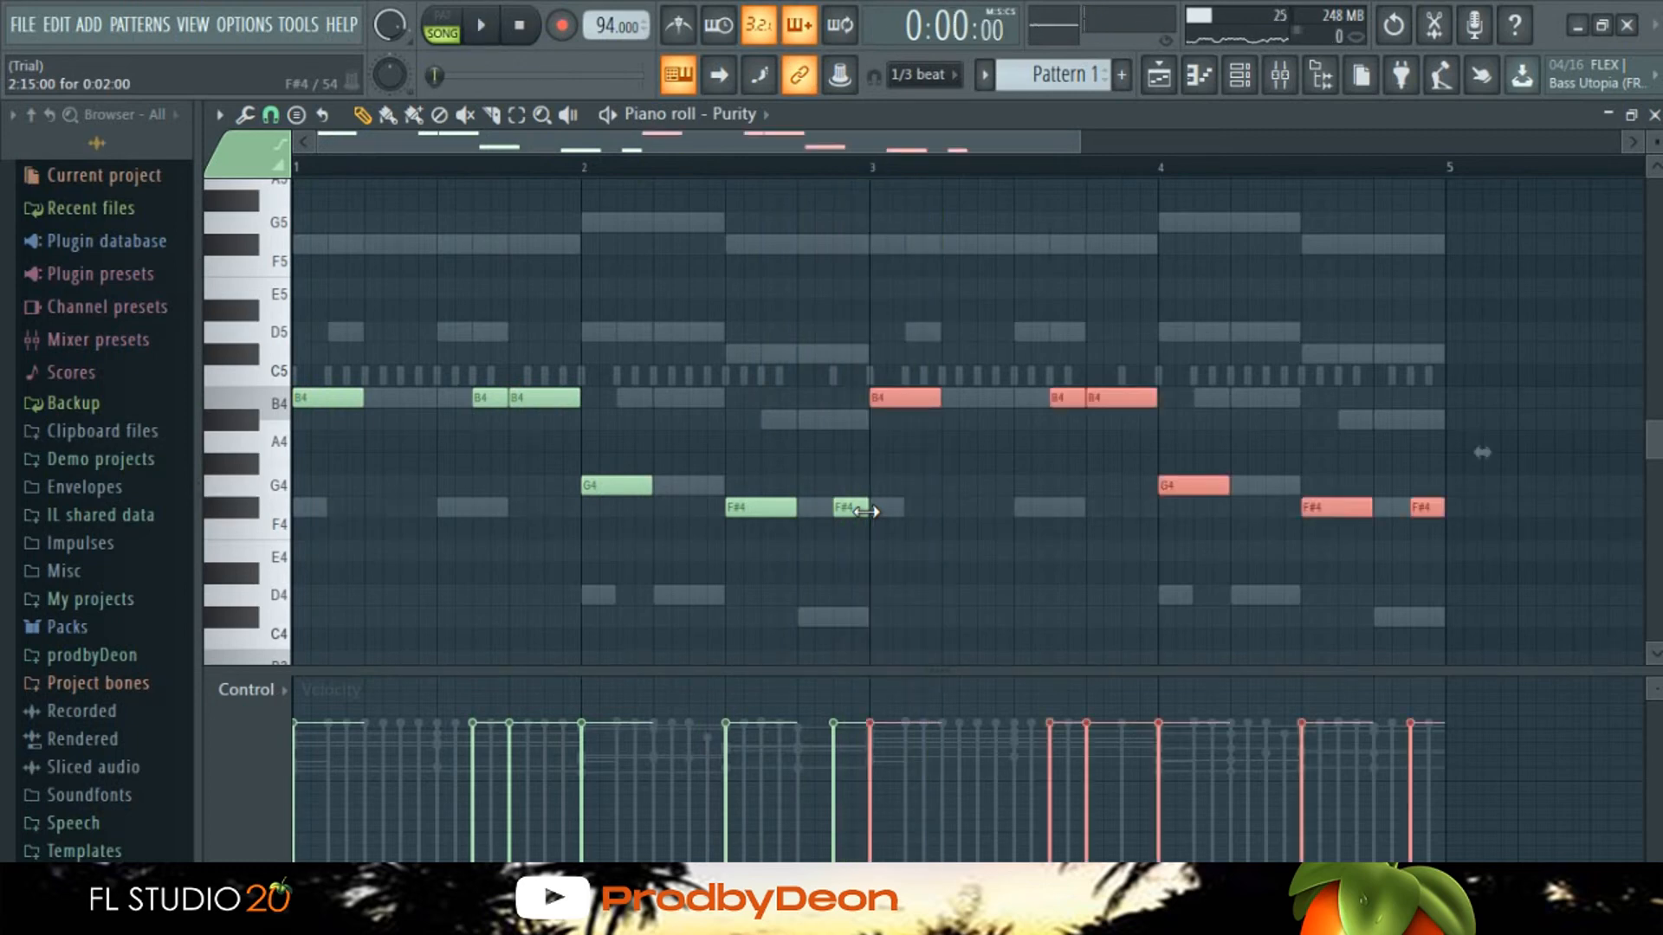
pyautogui.press('space')
# Step: Discard a trial D5 in bar 3 and add a two-step B4 bass note on step 7 of bar 4
pyautogui.click(1101, 333)
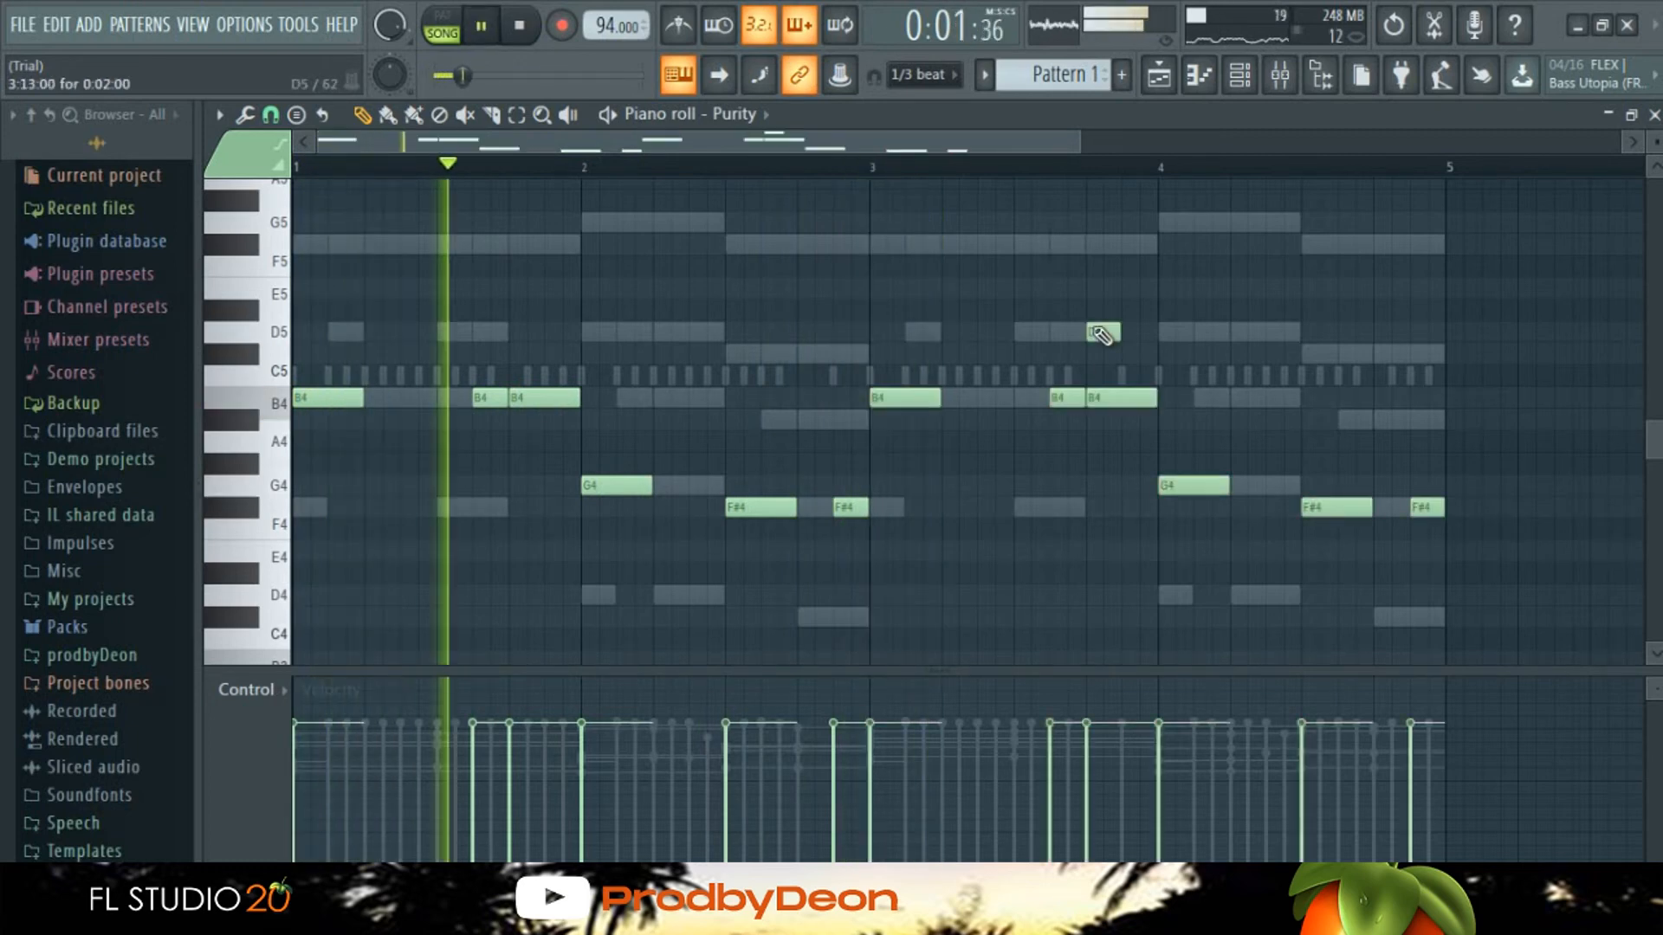
pyautogui.rightClick(1102, 333)
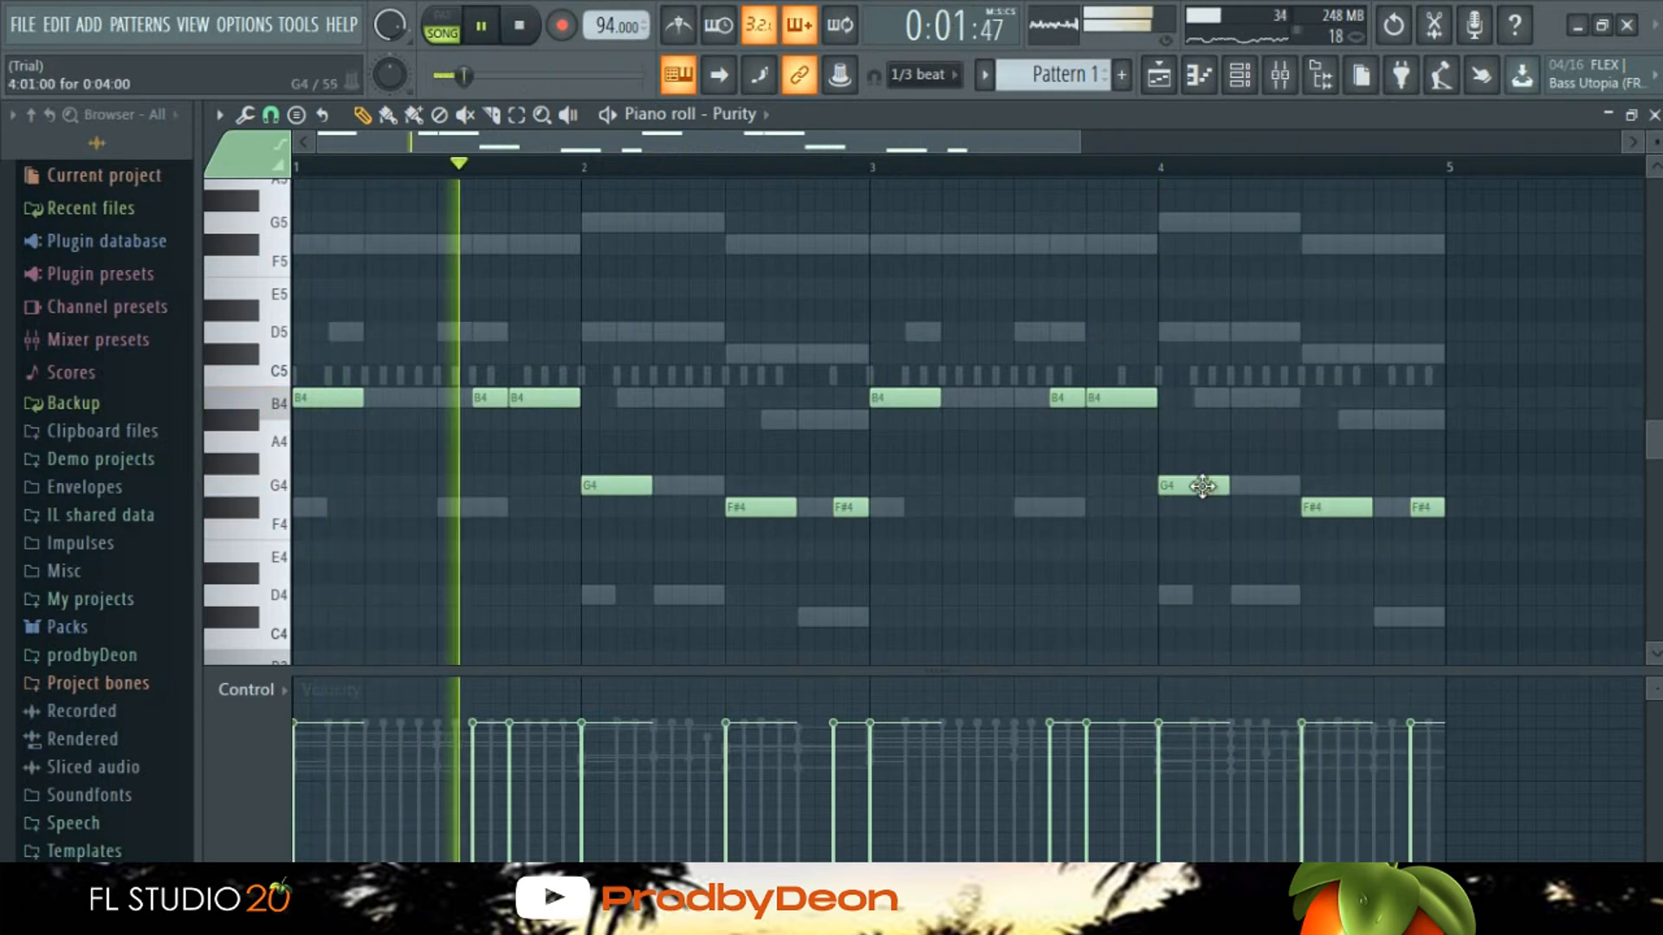
pyautogui.click(1240, 397)
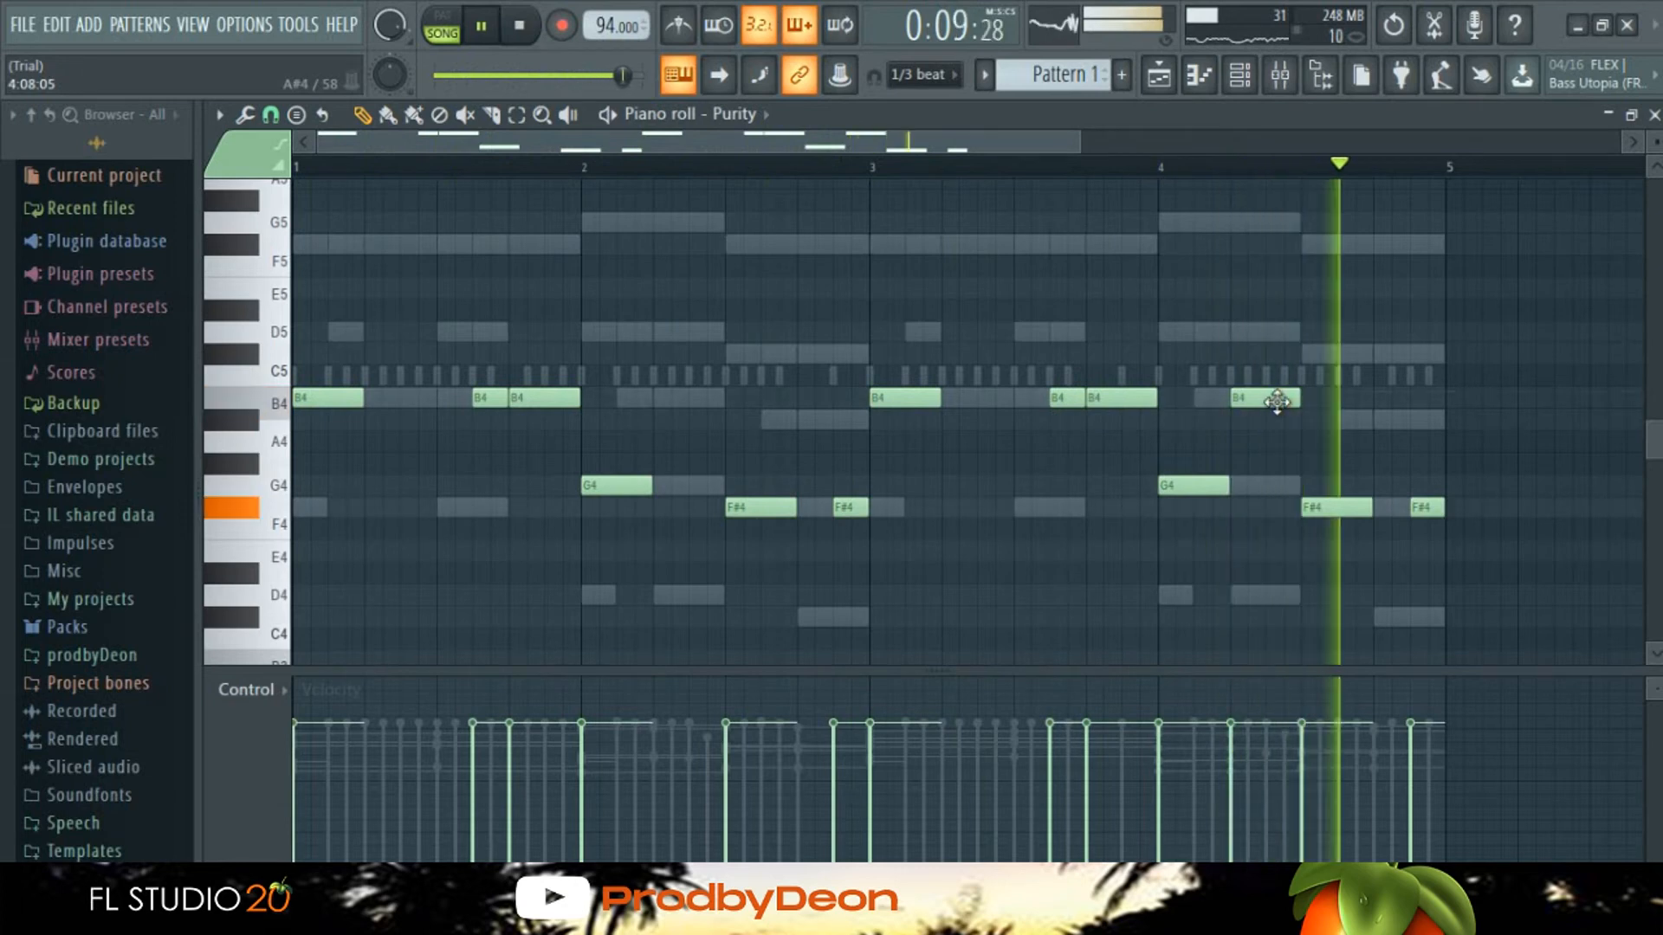
pyautogui.moveTo(1276, 401); pyautogui.dragTo(1305, 398)
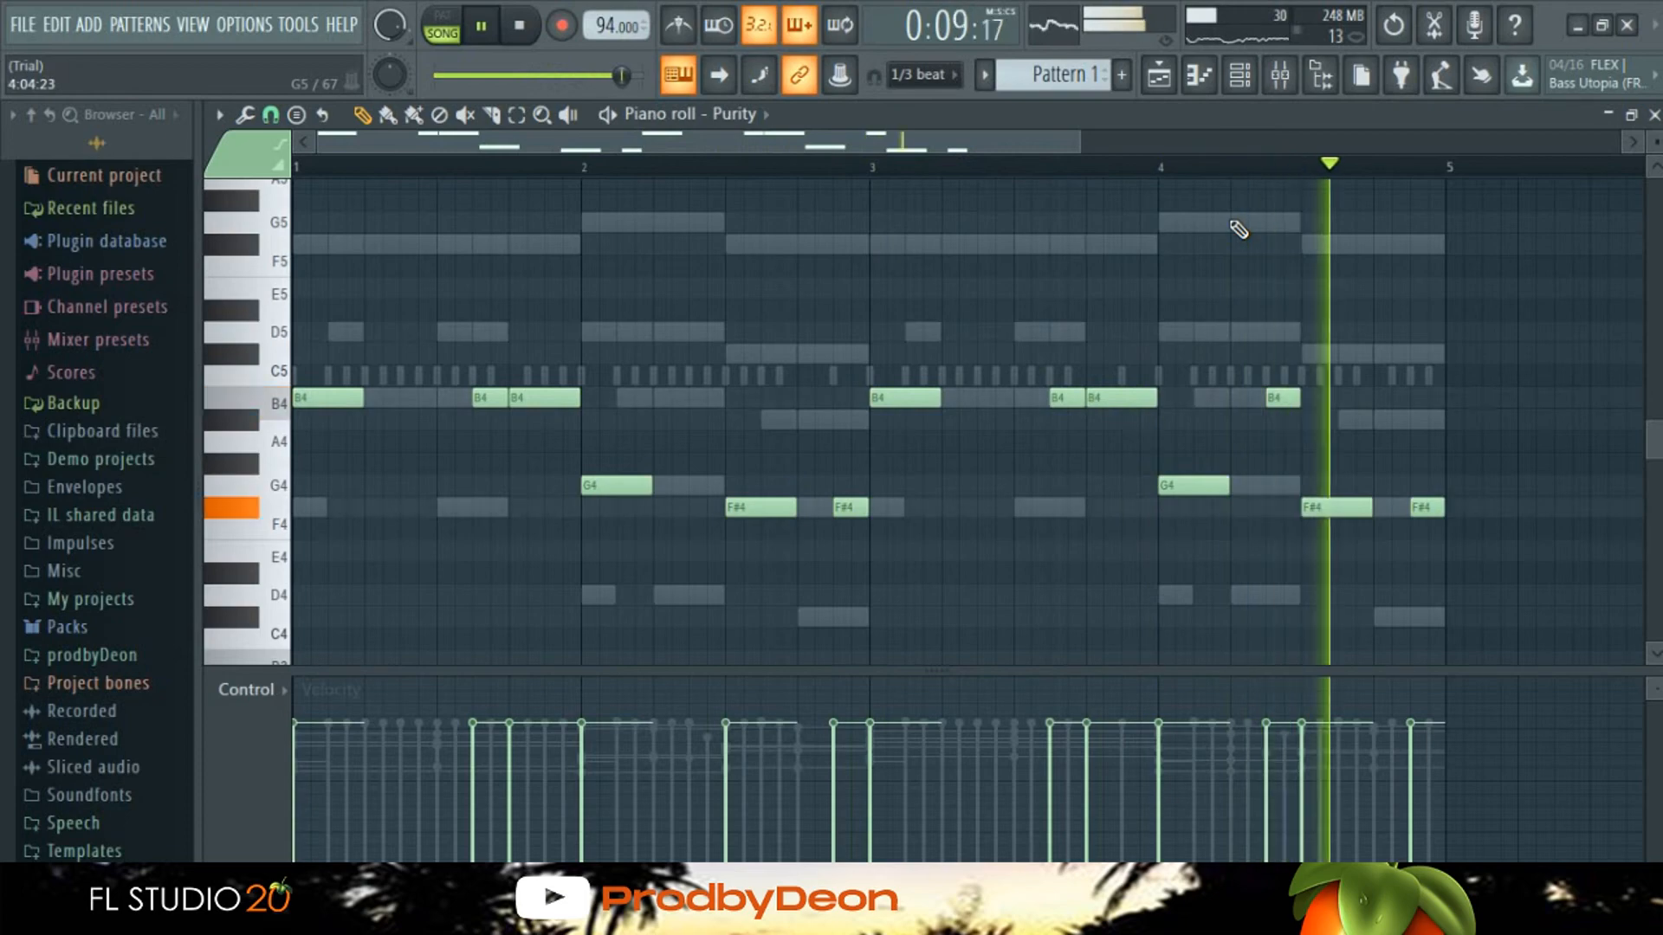
pyautogui.press('space')
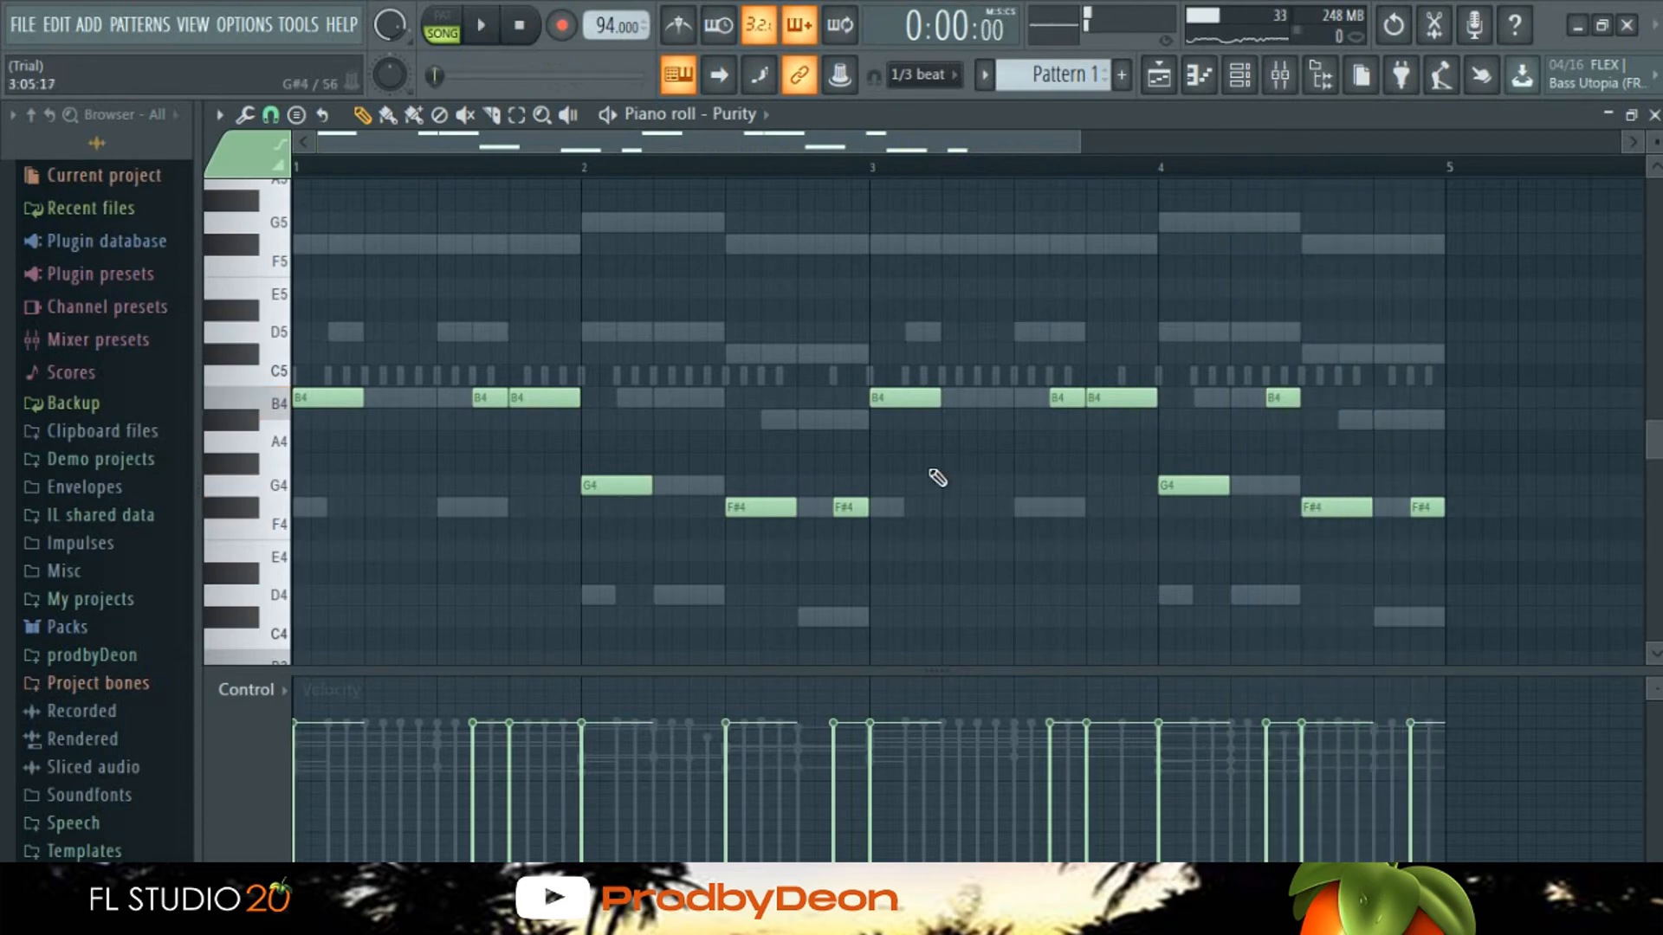
# Step: Audition the KEEK (4) kick sample, fill its channel on every 4 steps and play the beat
pyautogui.press('F6')
pyautogui.click(546, 362)
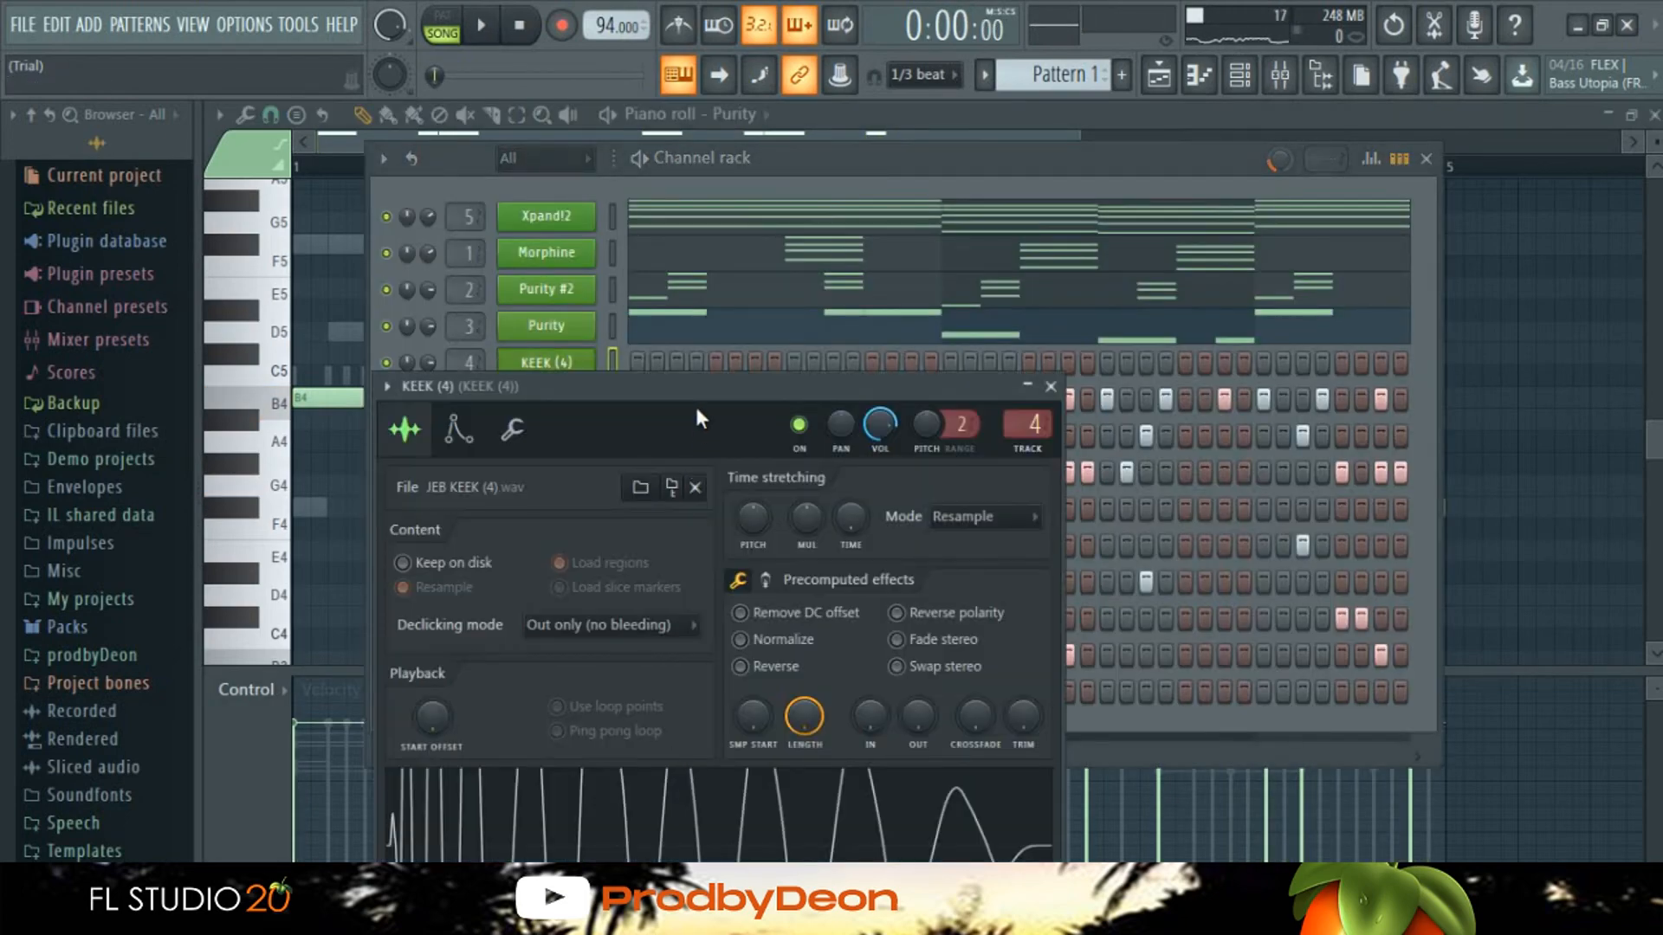
pyautogui.moveTo(700, 400); pyautogui.dragTo(698, 232)
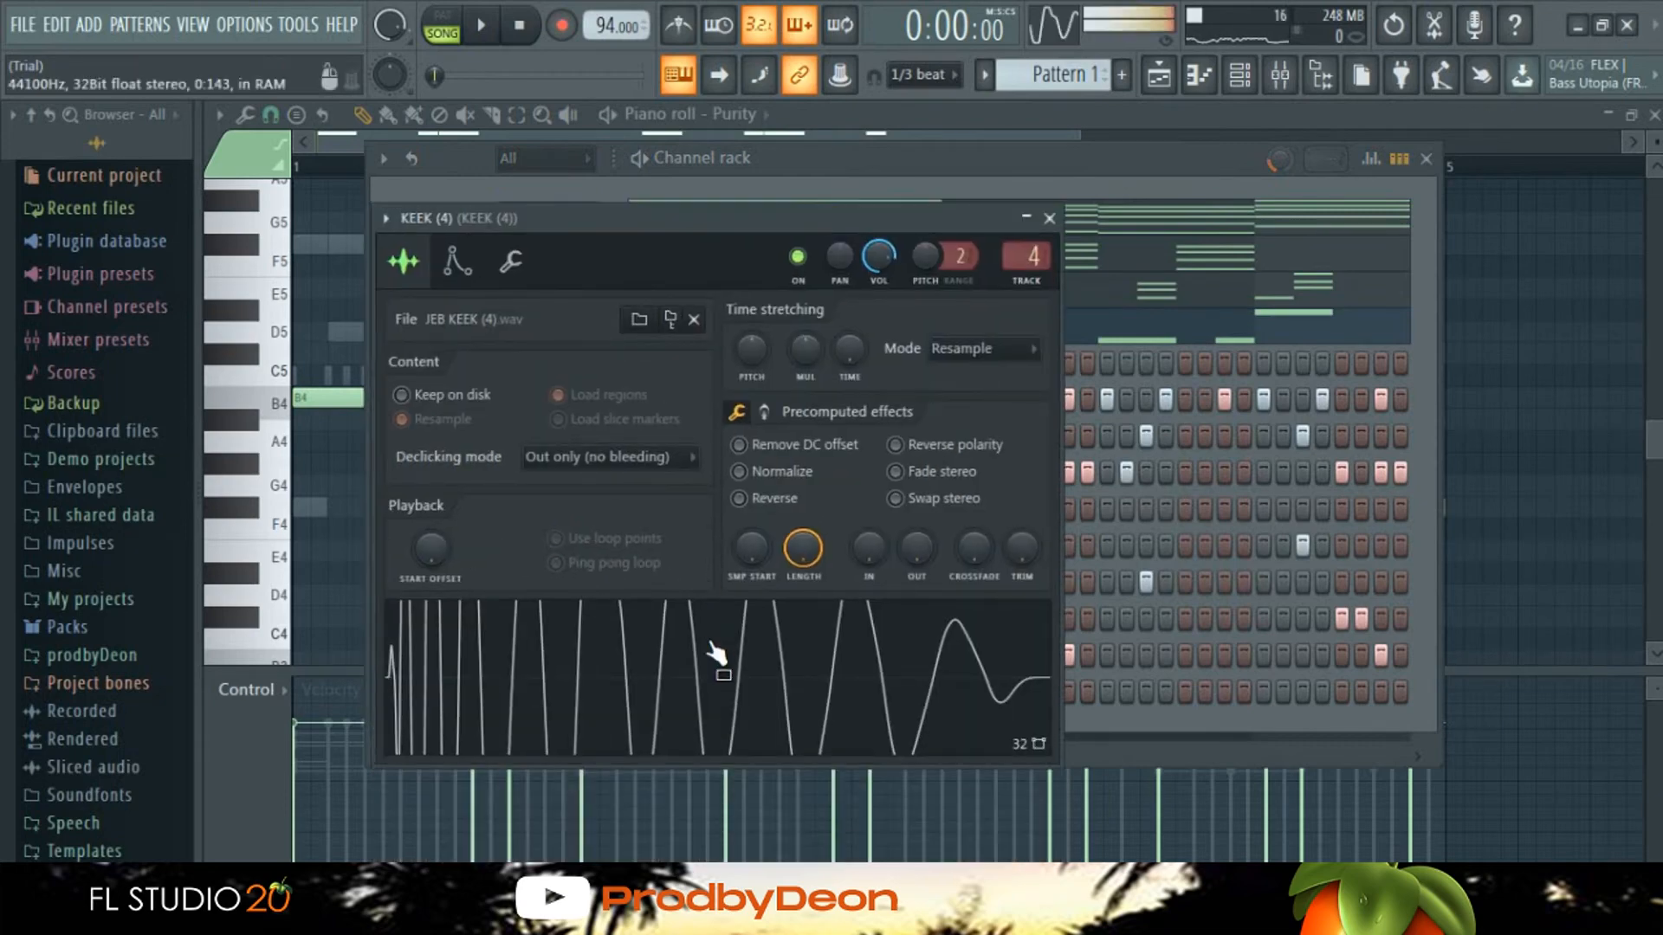
pyautogui.click(1050, 218)
pyautogui.rightClick(572, 368)
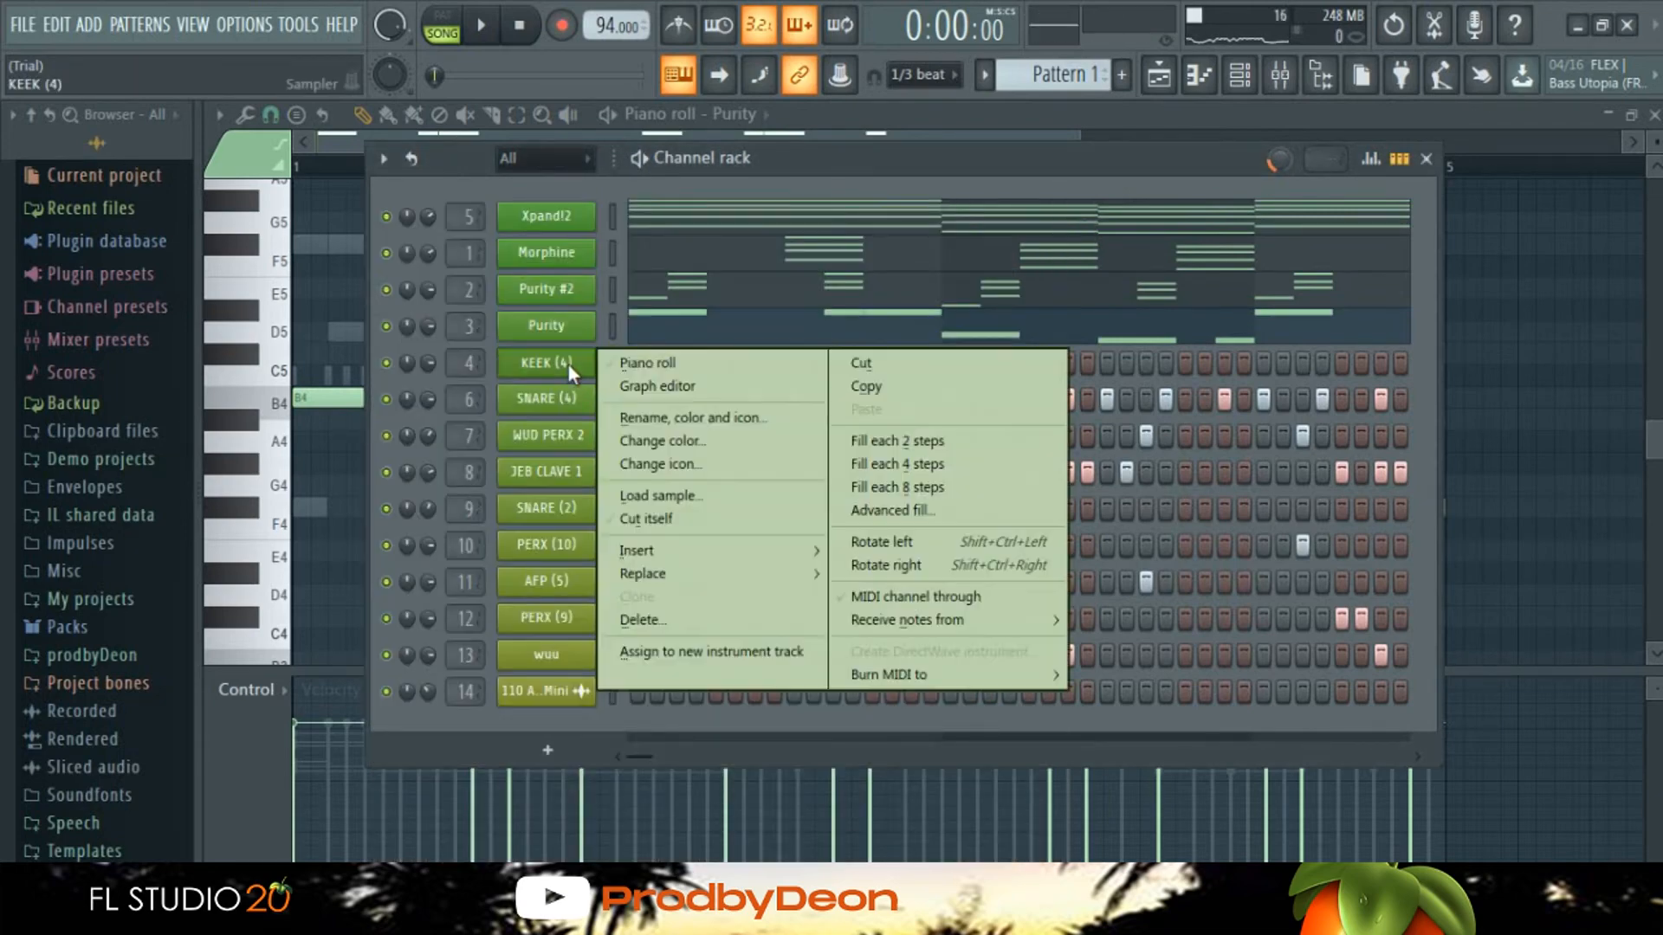
pyautogui.click(897, 466)
pyautogui.press('space')
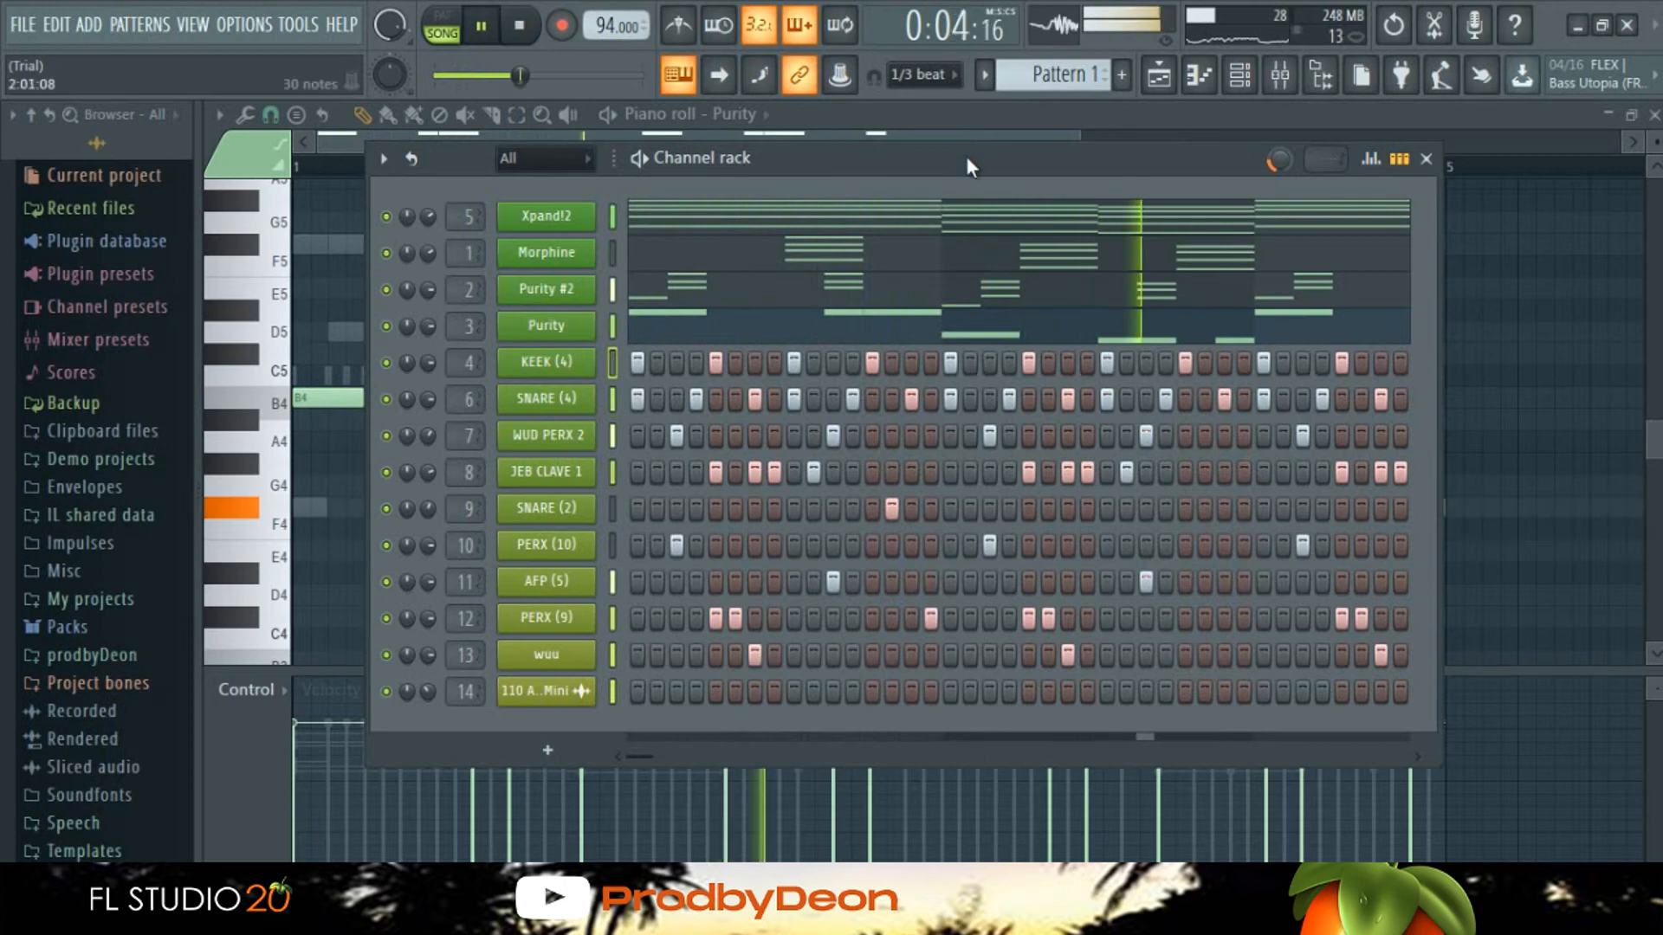
# Step: Move the KEEK (4) hit in bar 1 from step 5 to step 7 while the beat plays
pyautogui.moveTo(914, 150); pyautogui.dragTo(916, 148)
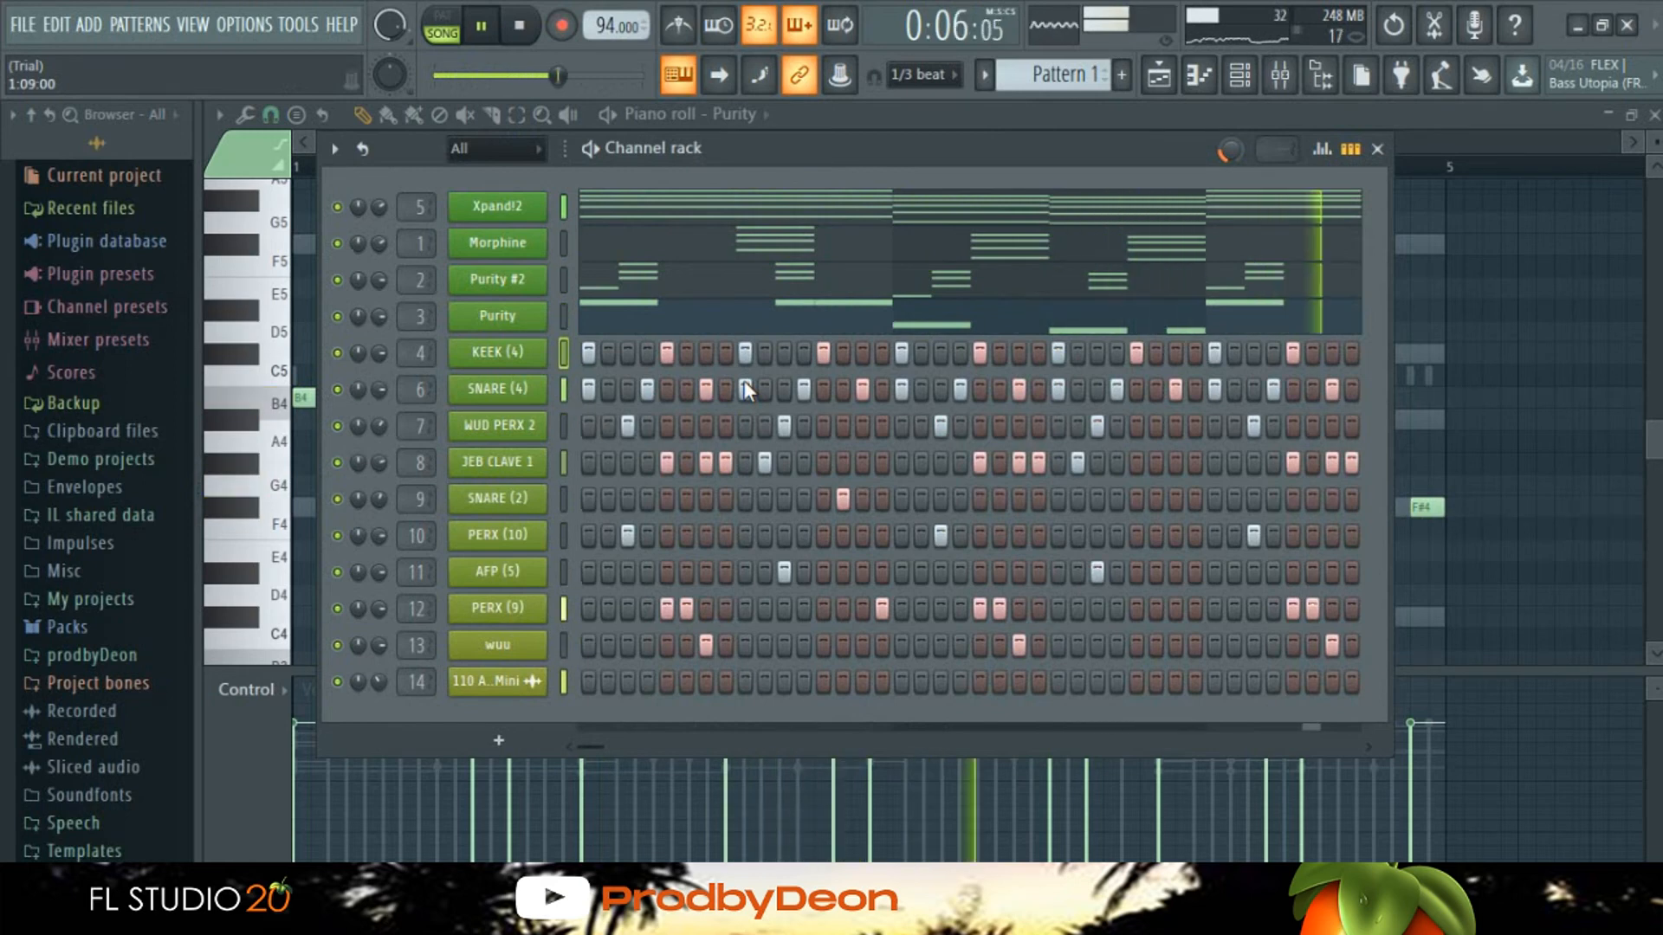
pyautogui.click(667, 352)
pyautogui.click(708, 353)
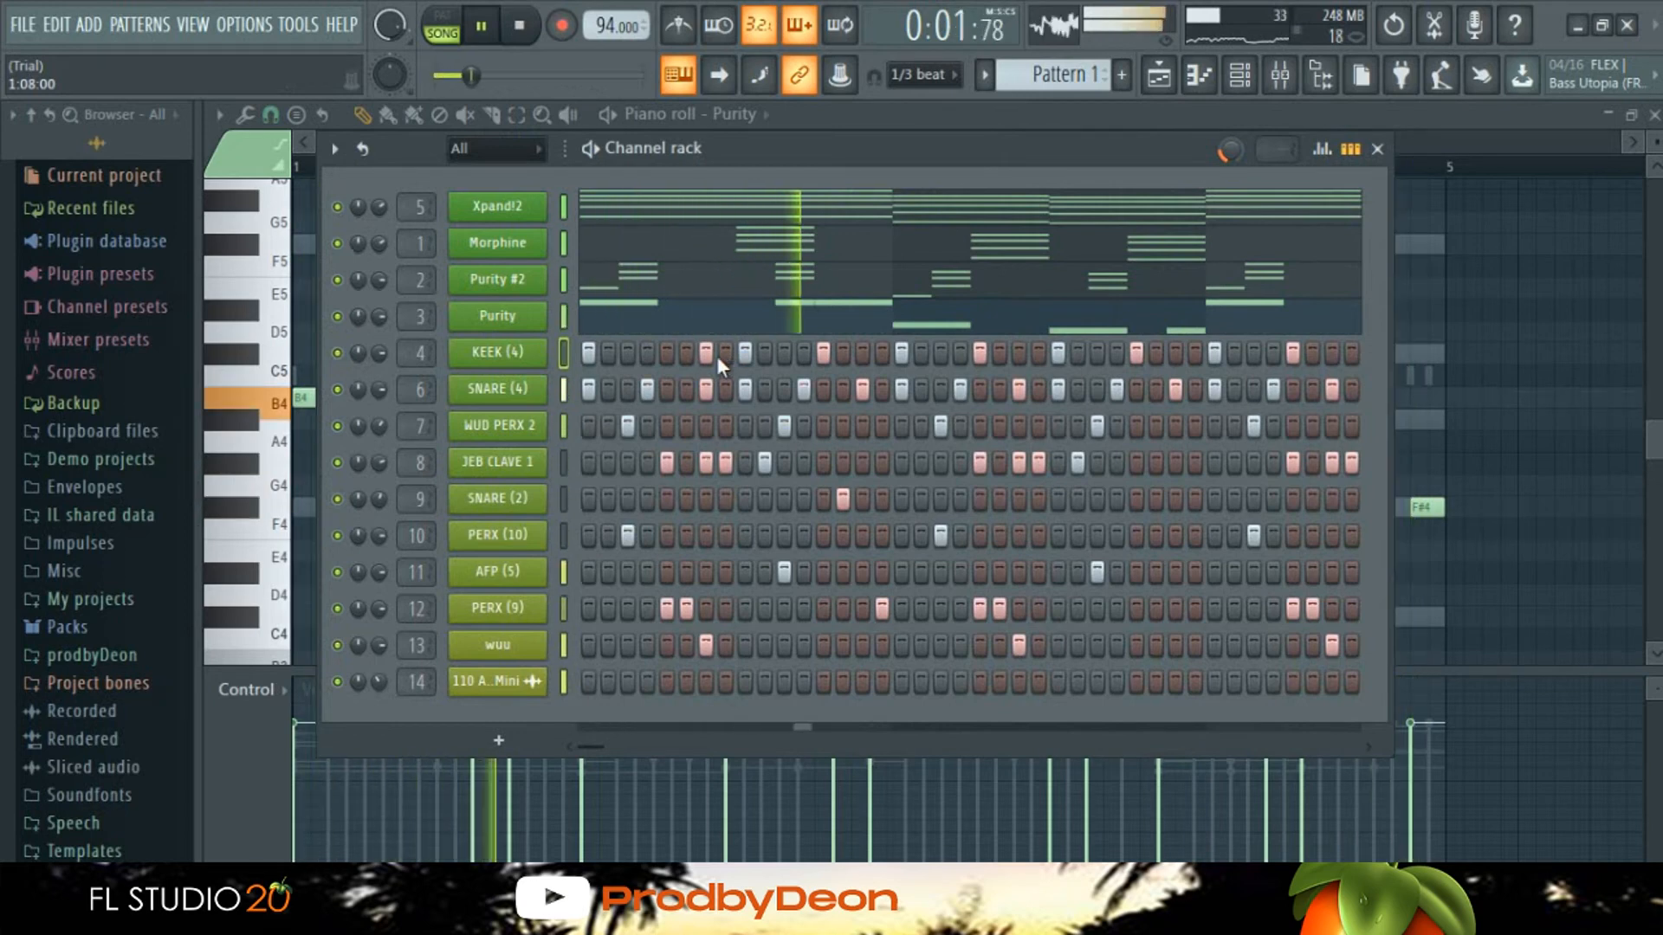
# Step: Move the KEEK (4) hit in bar 1 from step 7 back to step 5 and stop playback
pyautogui.click(666, 352)
pyautogui.click(706, 352)
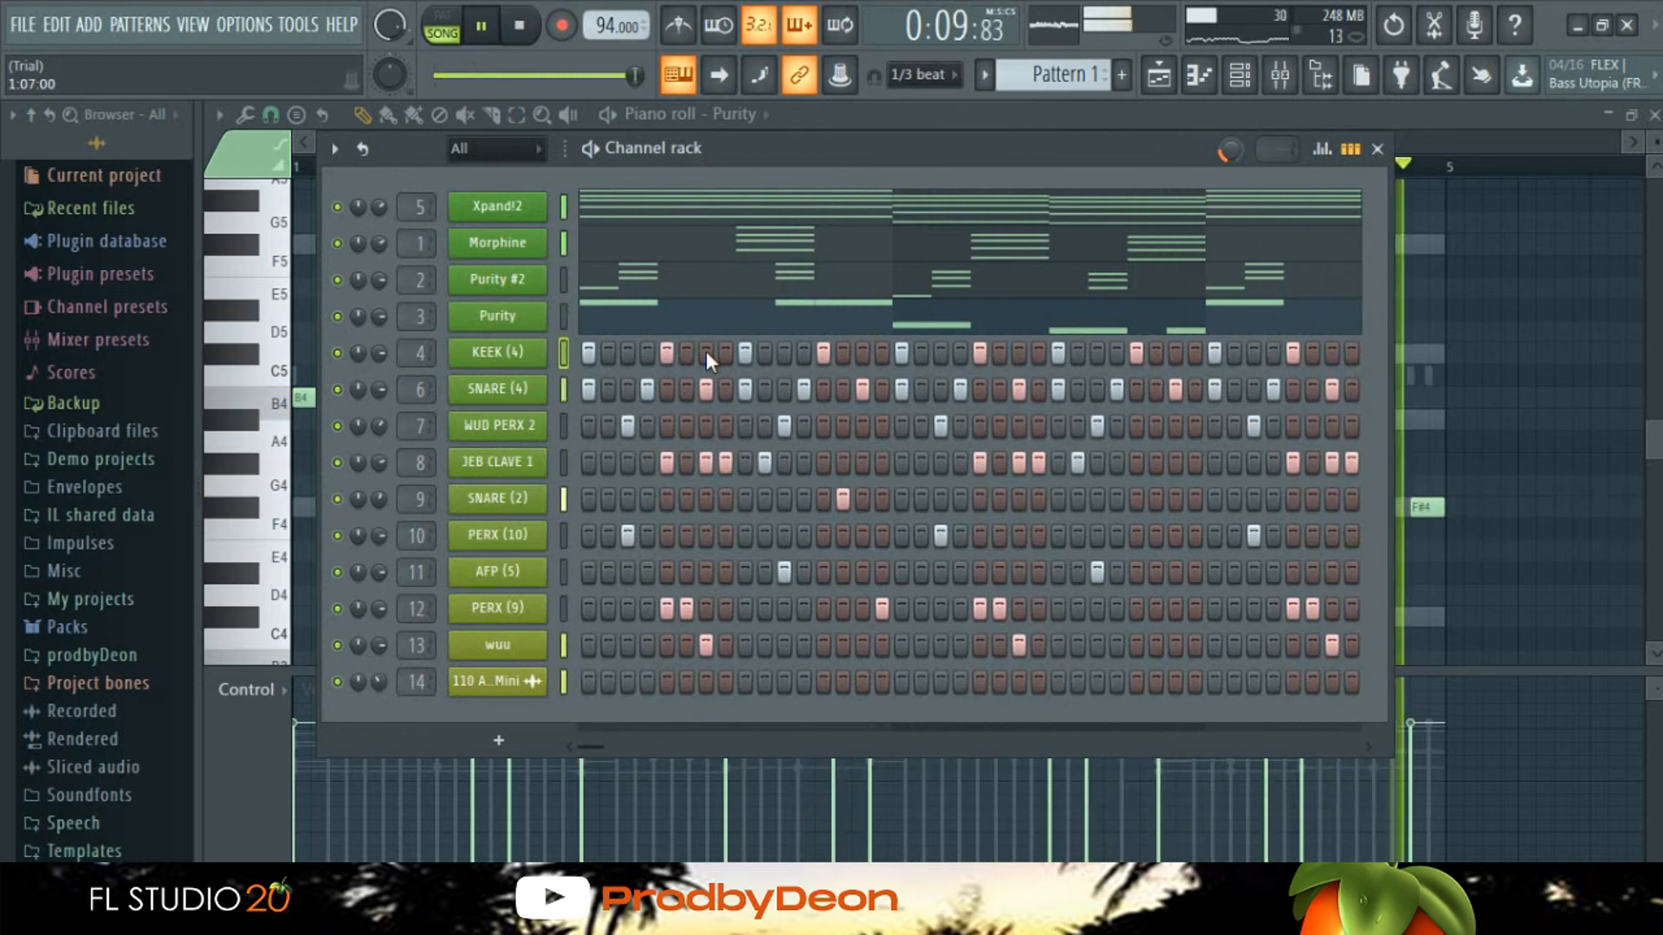
pyautogui.press('space')
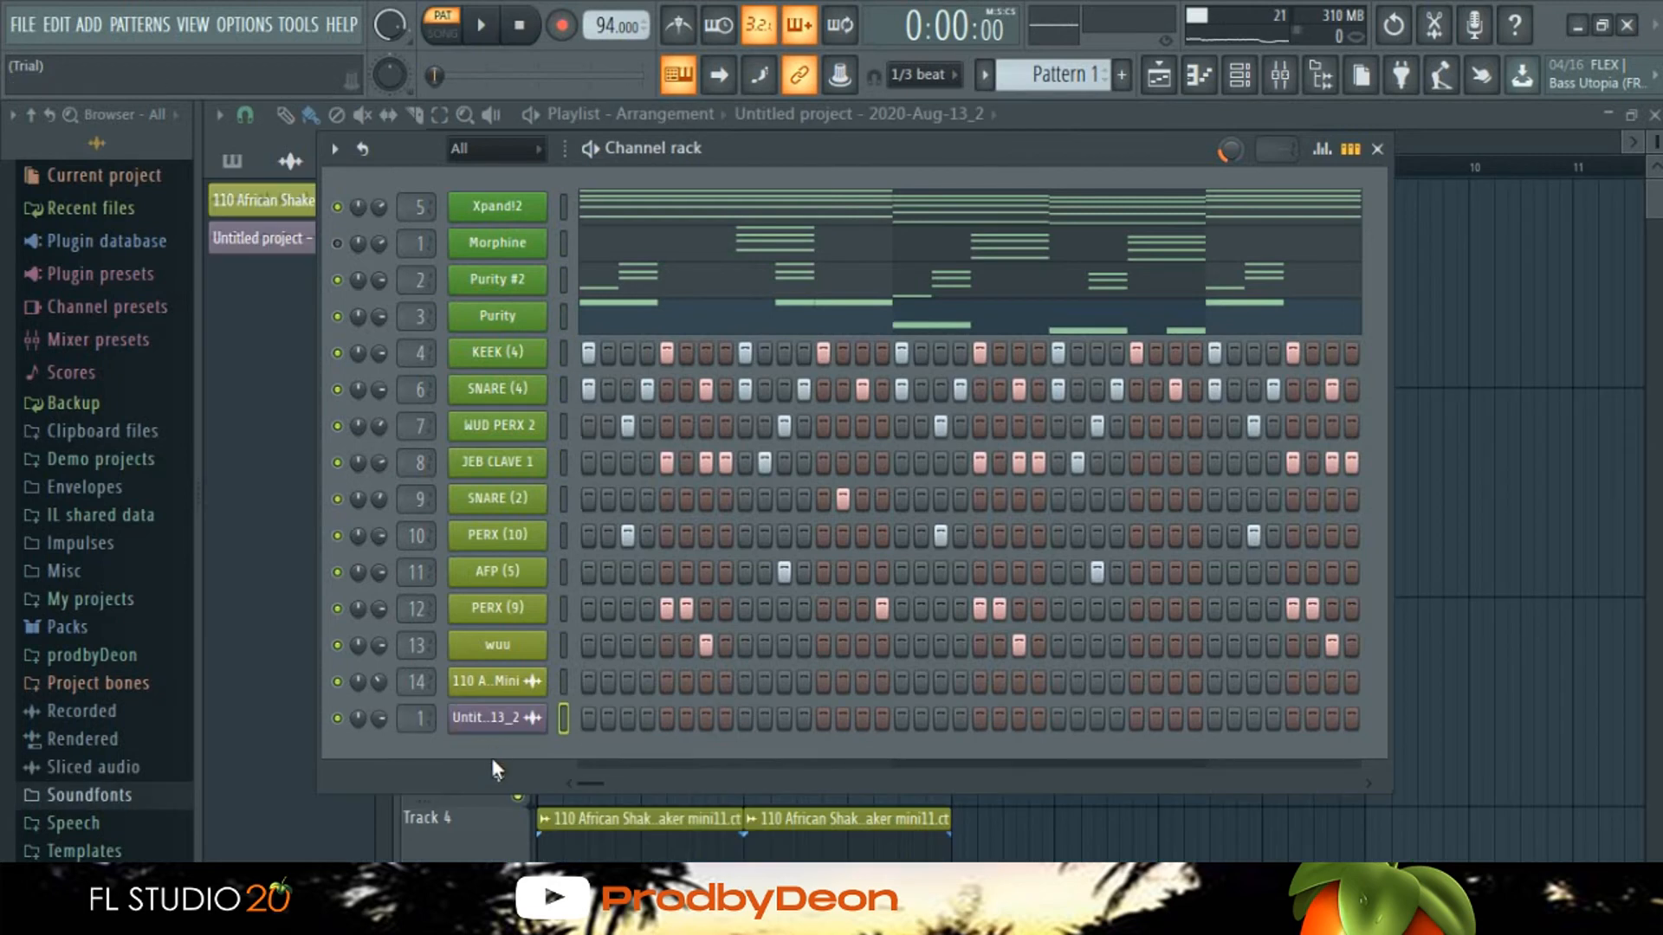
# Step: Add a second Xpand!2 instrument and load the +01 Mr Sid preset from 10 Simple Arpeggios
pyautogui.click(502, 775)
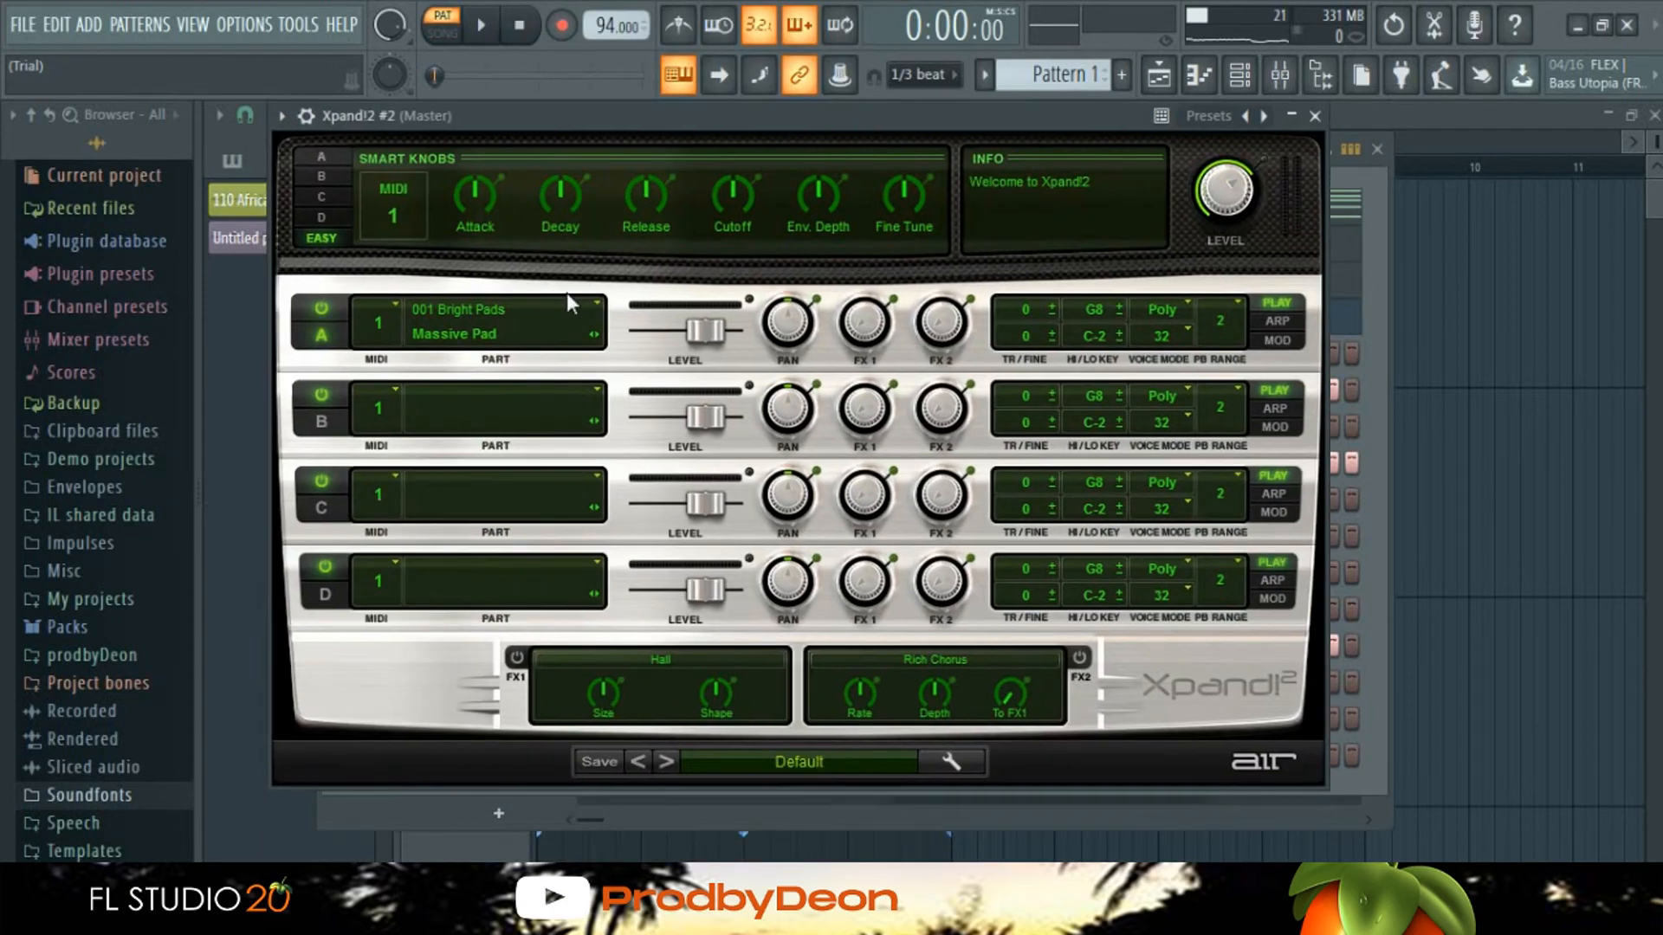
pyautogui.click(753, 759)
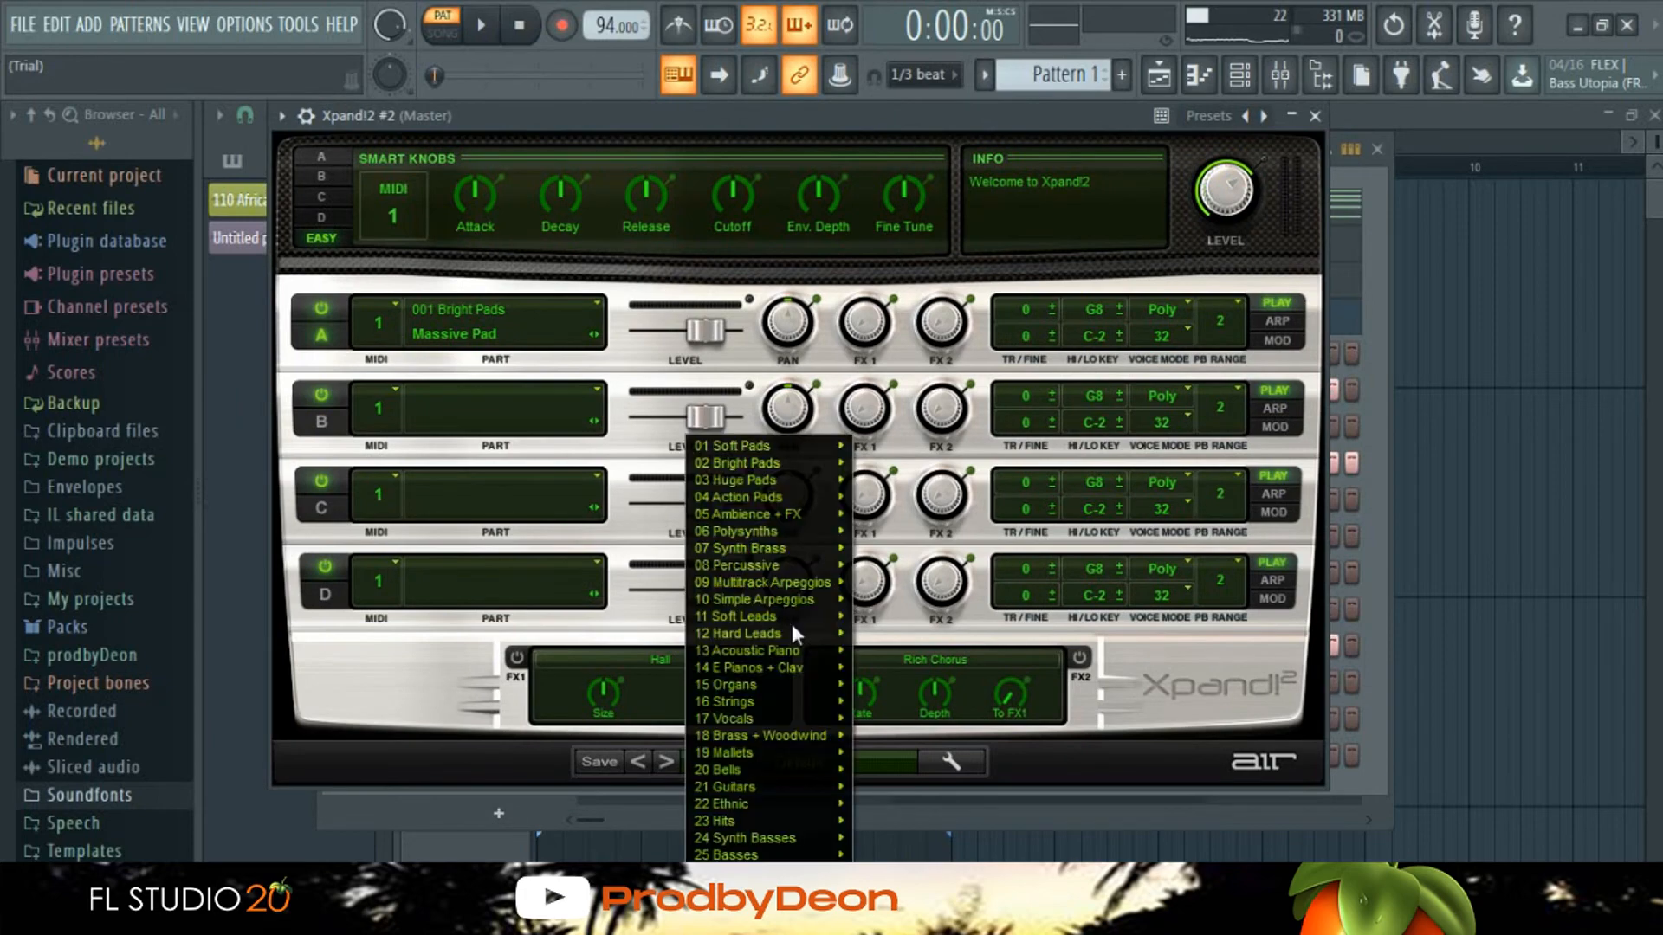
pyautogui.moveTo(796, 602)
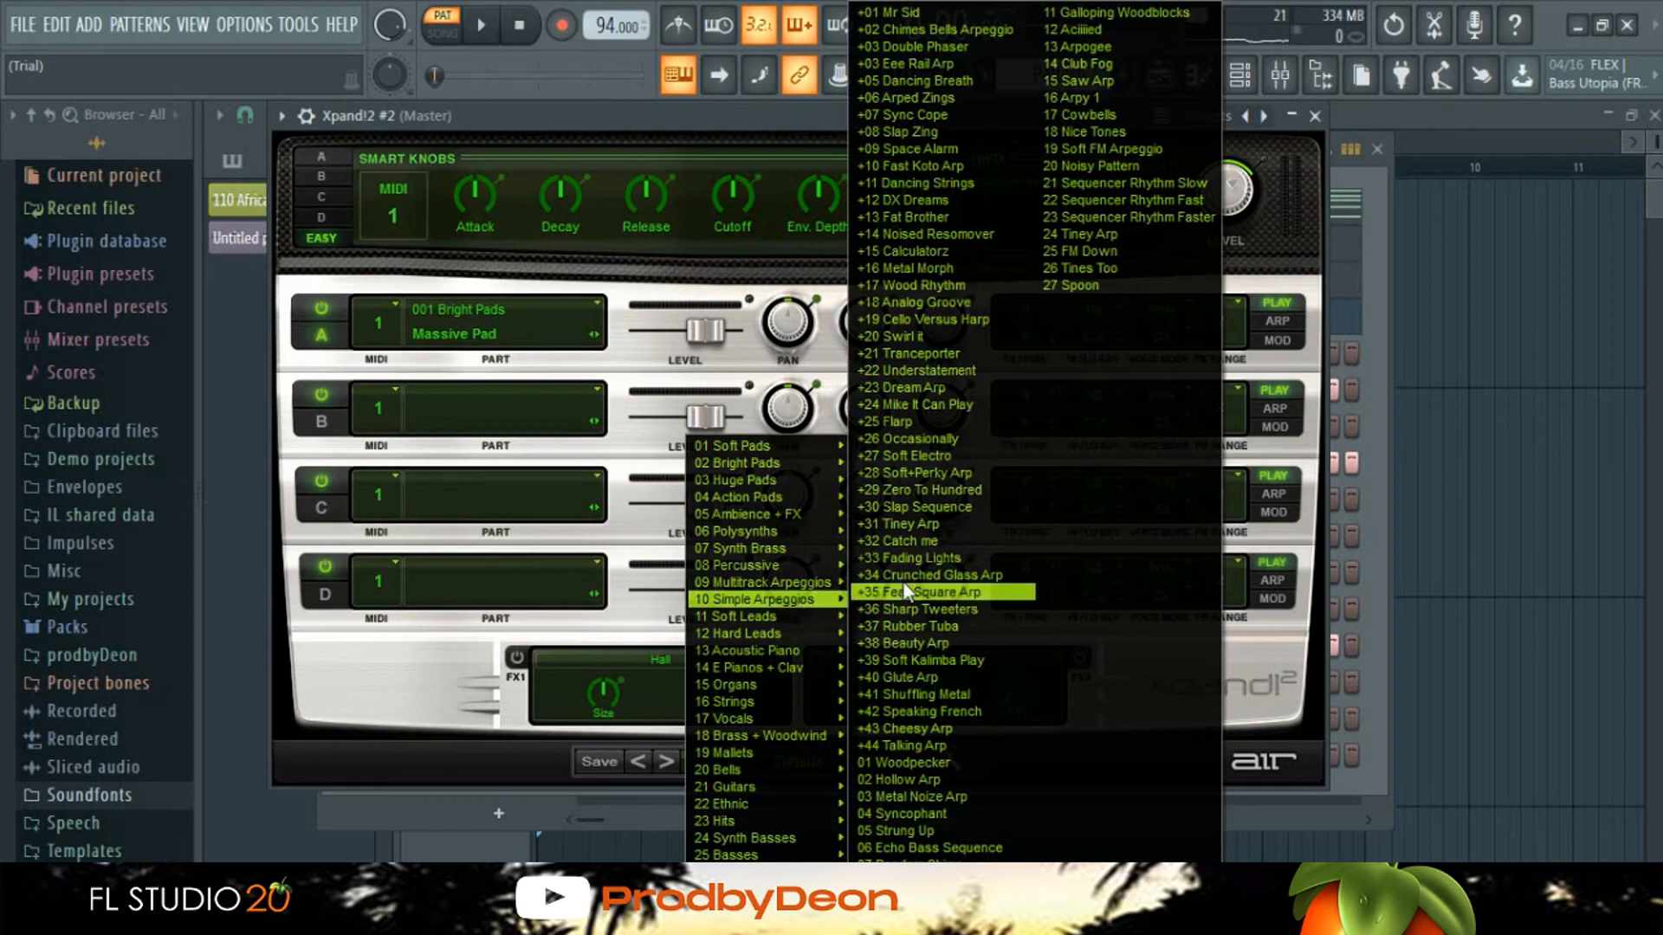
pyautogui.click(922, 15)
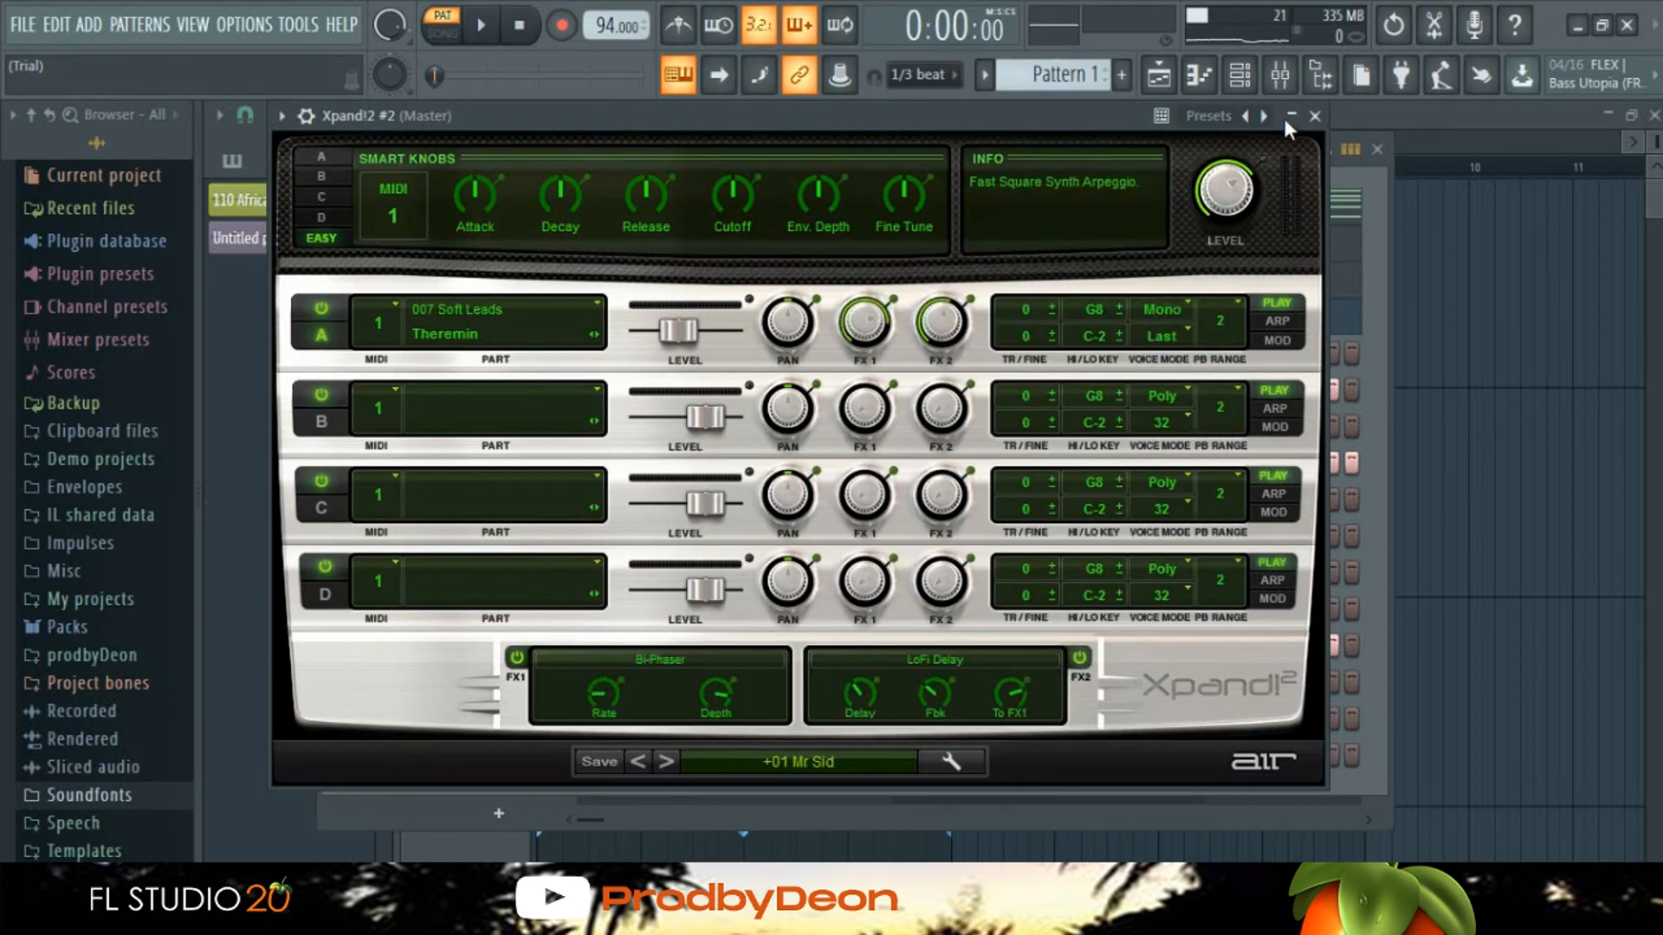
pyautogui.press('Escape')
# Step: Copy the chord notes from the Xpand!2 channel into the Xpand!2 #2 channel
pyautogui.rightClick(544, 205)
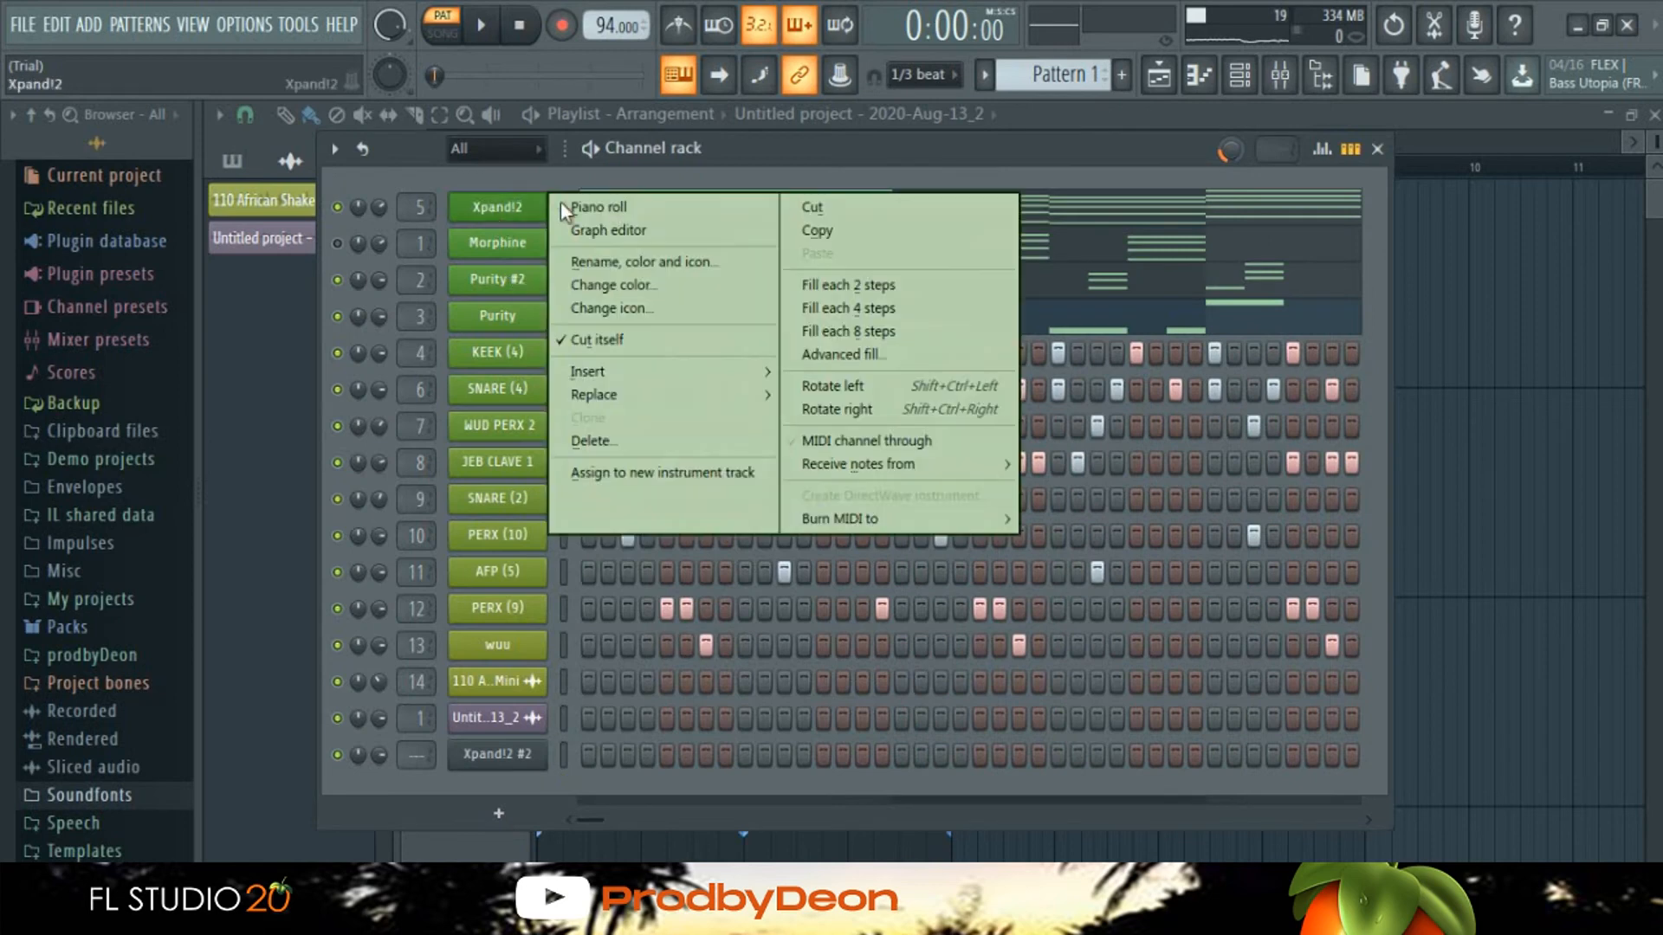
pyautogui.click(813, 230)
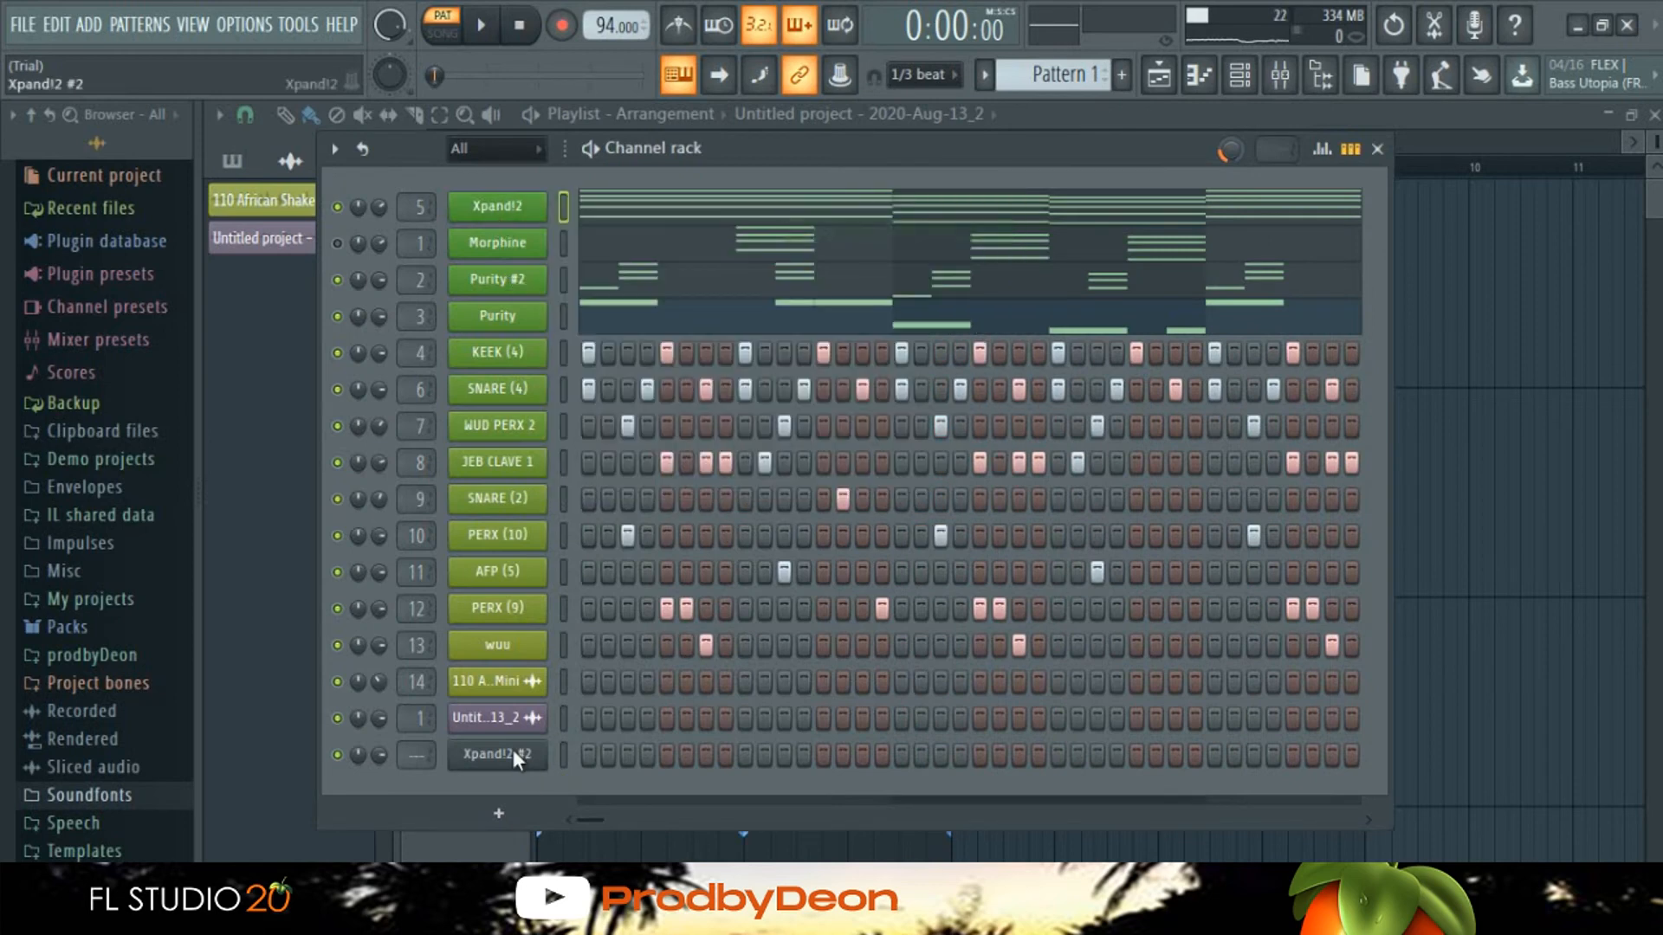
pyautogui.rightClick(512, 752)
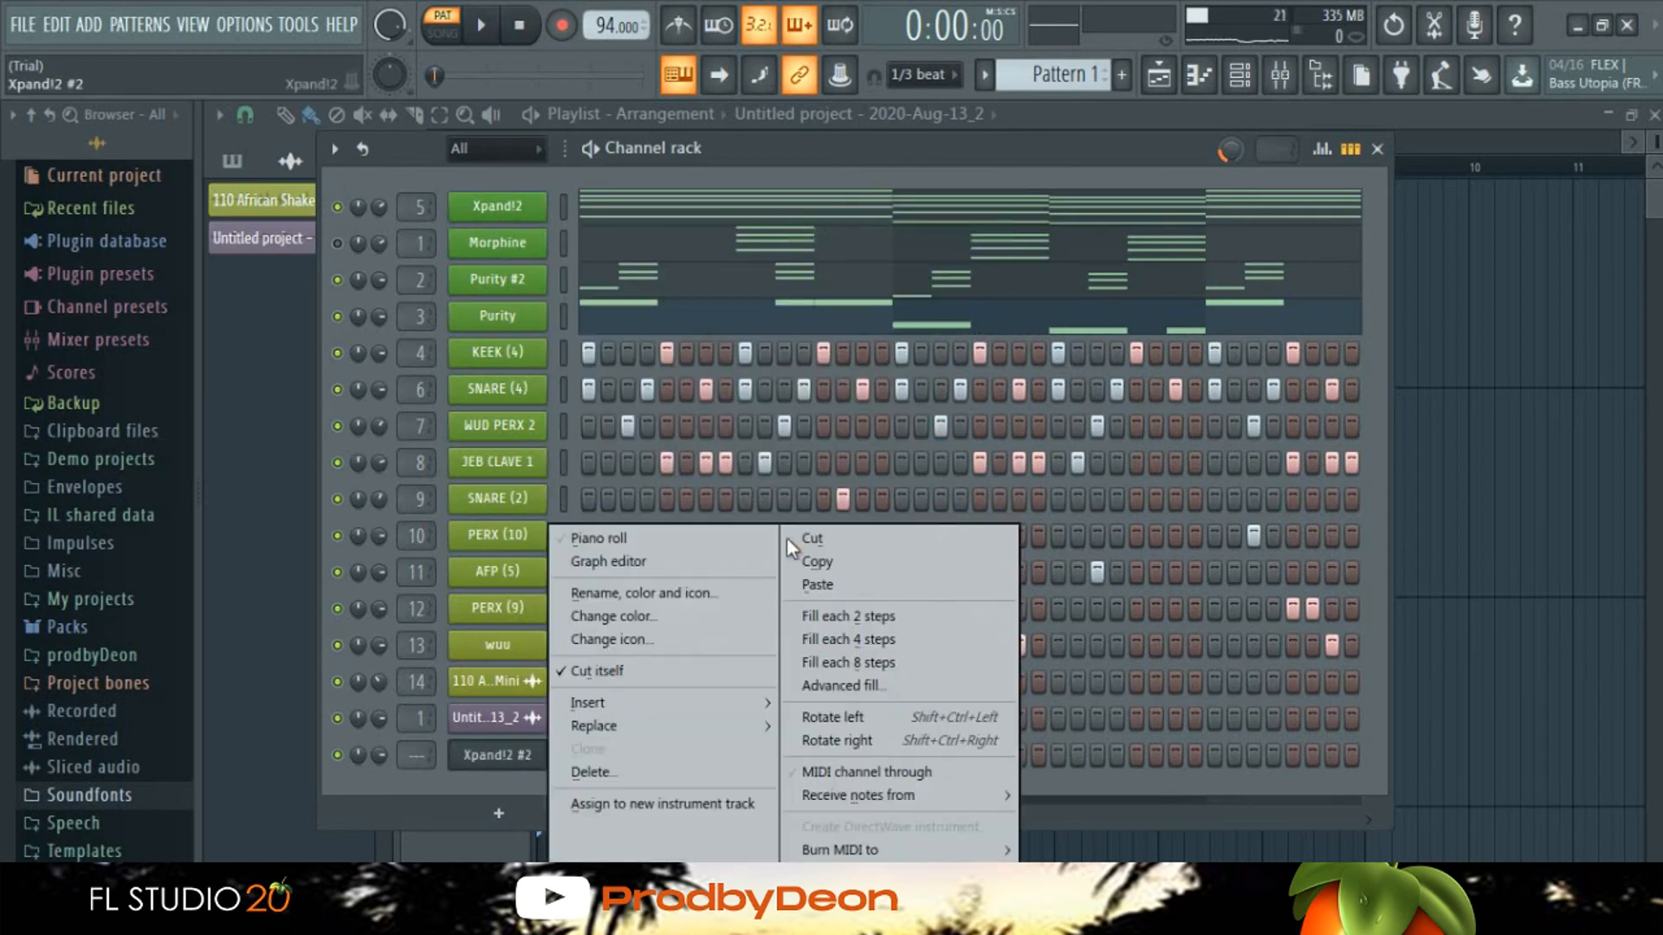
pyautogui.click(819, 584)
# Step: Solo and play the Xpand!2 #2 channel while stepping its preset forward to +25 Flarp
pyautogui.rightClick(340, 755)
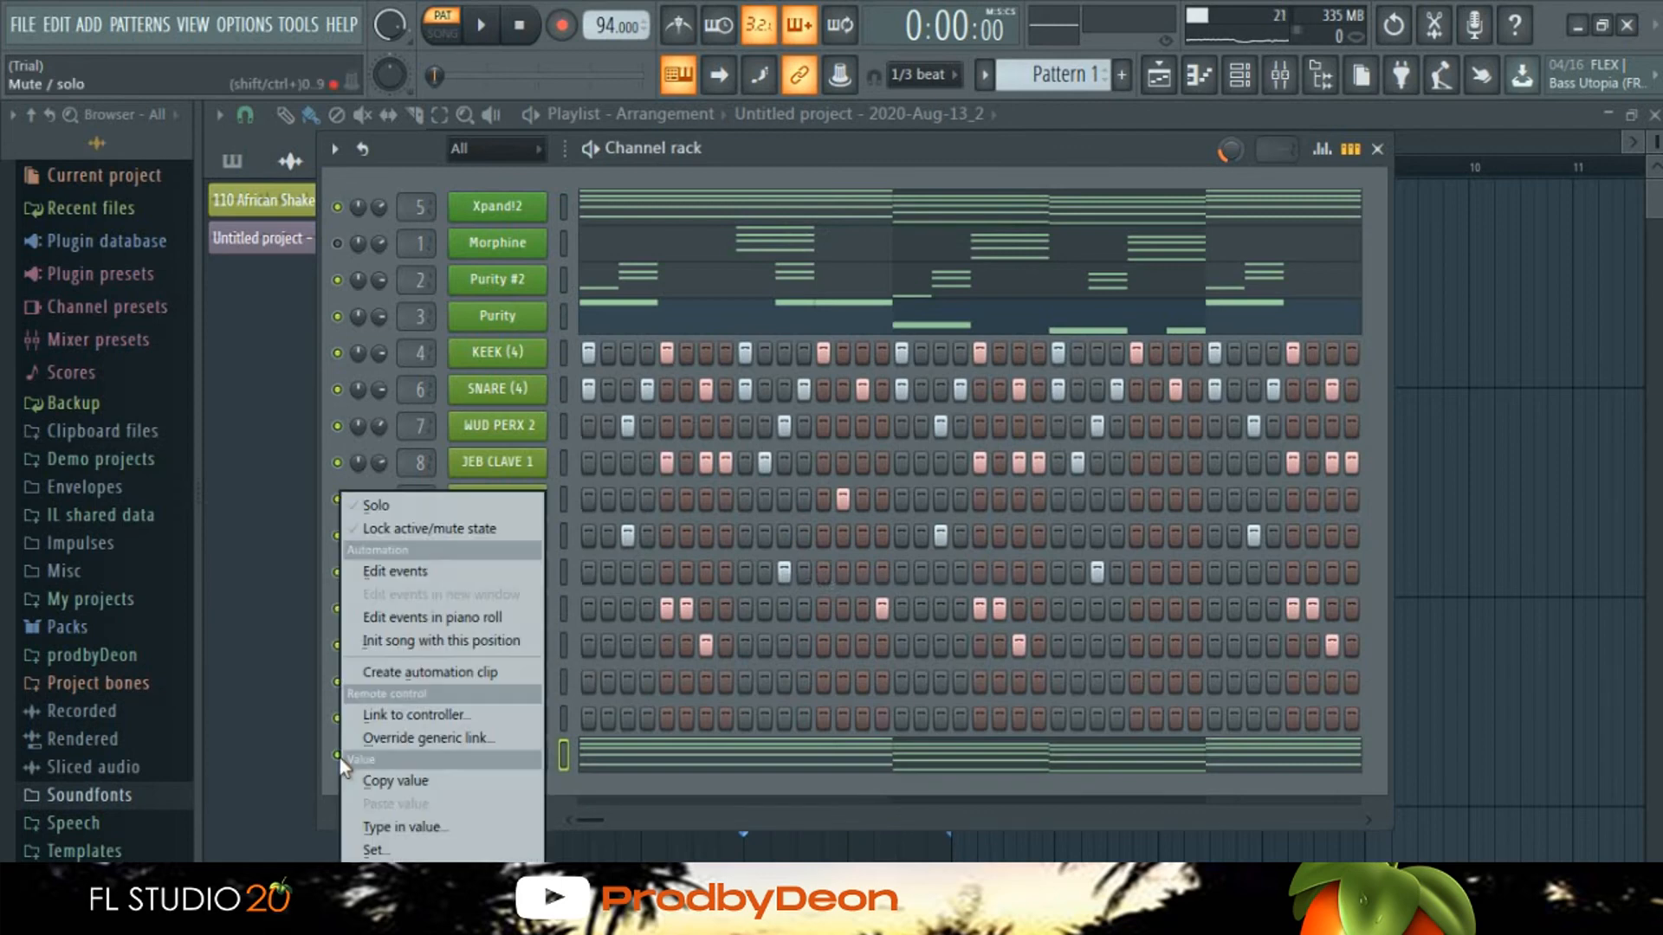
pyautogui.click(397, 505)
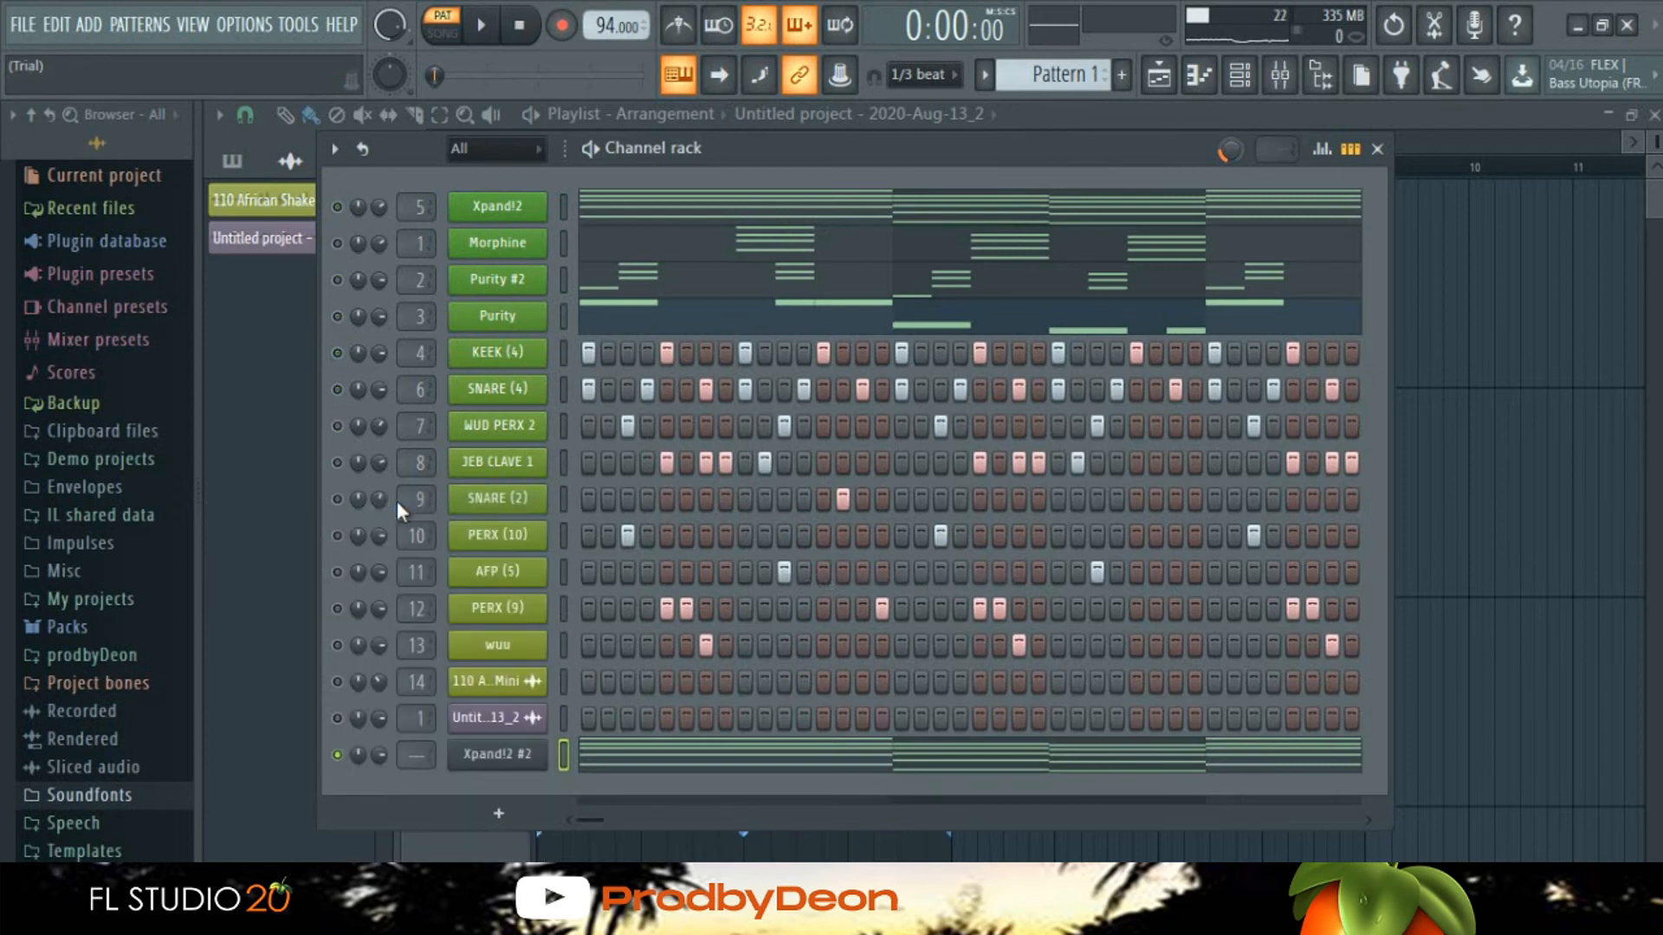
pyautogui.press('space')
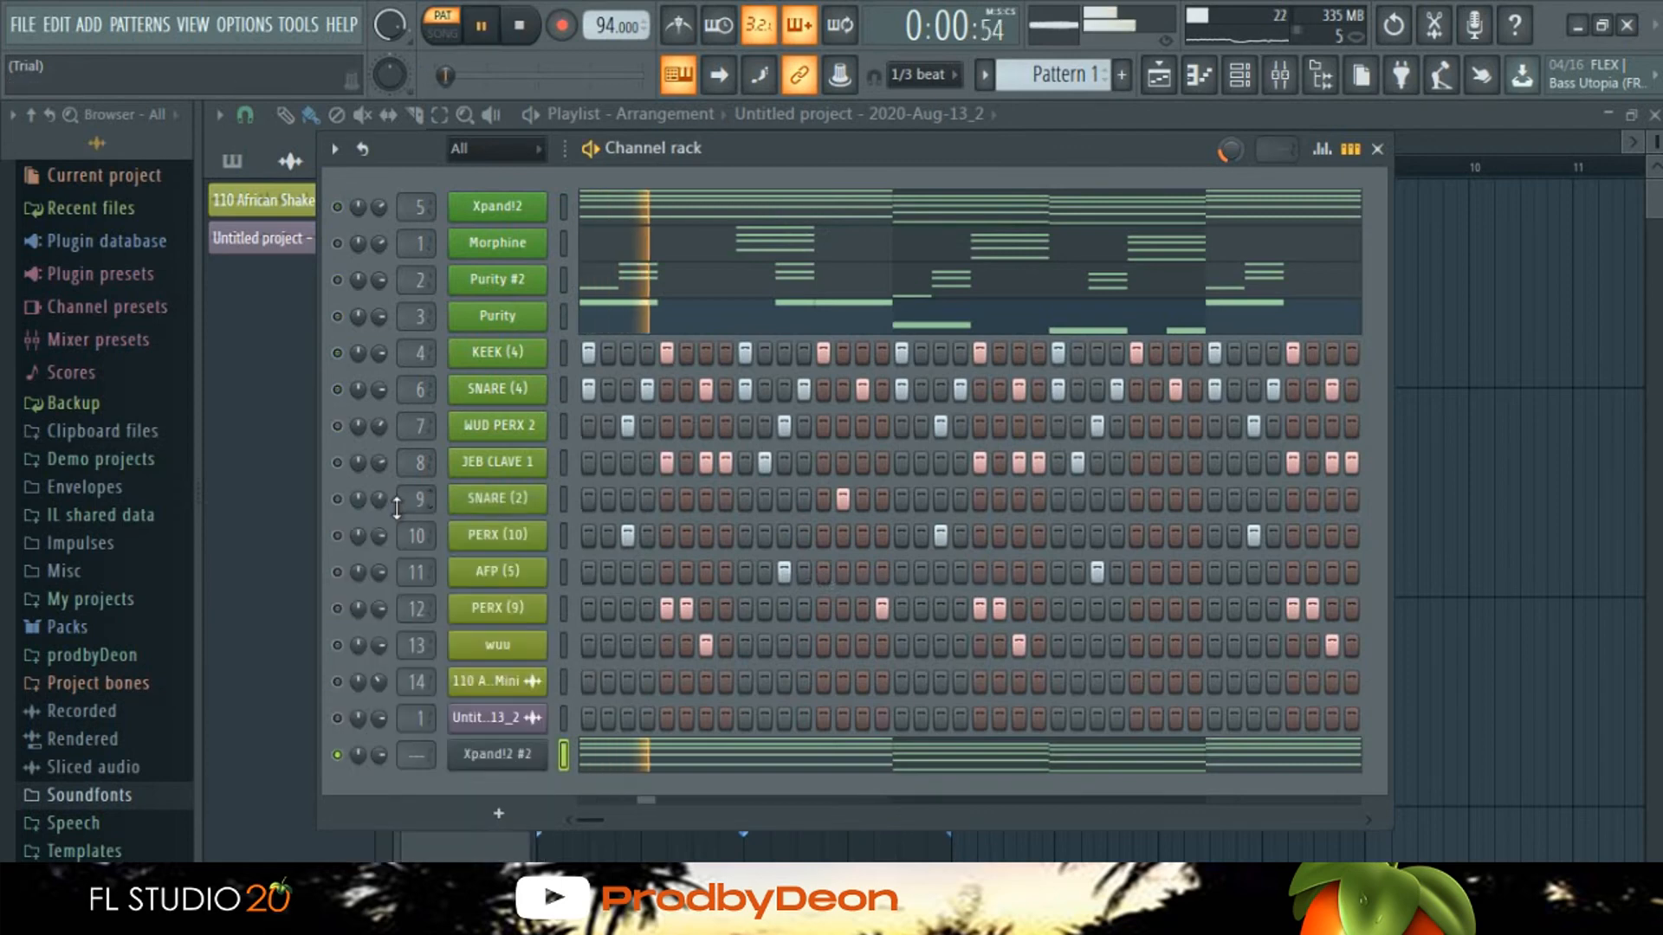
pyautogui.click(504, 759)
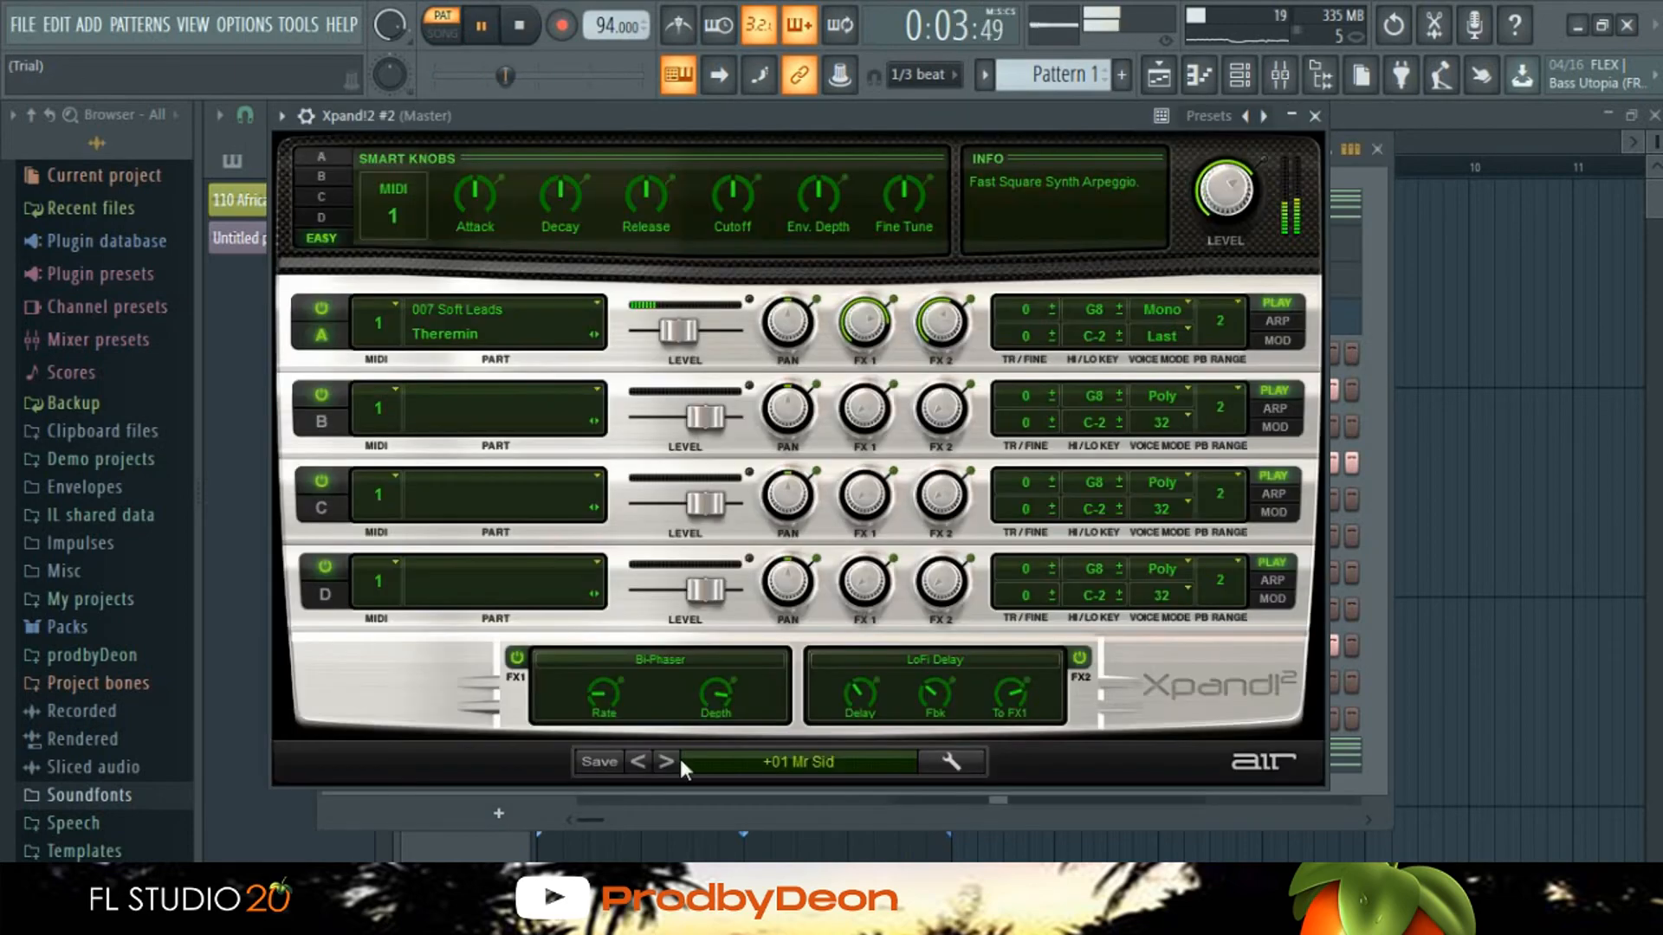
pyautogui.click(668, 758)
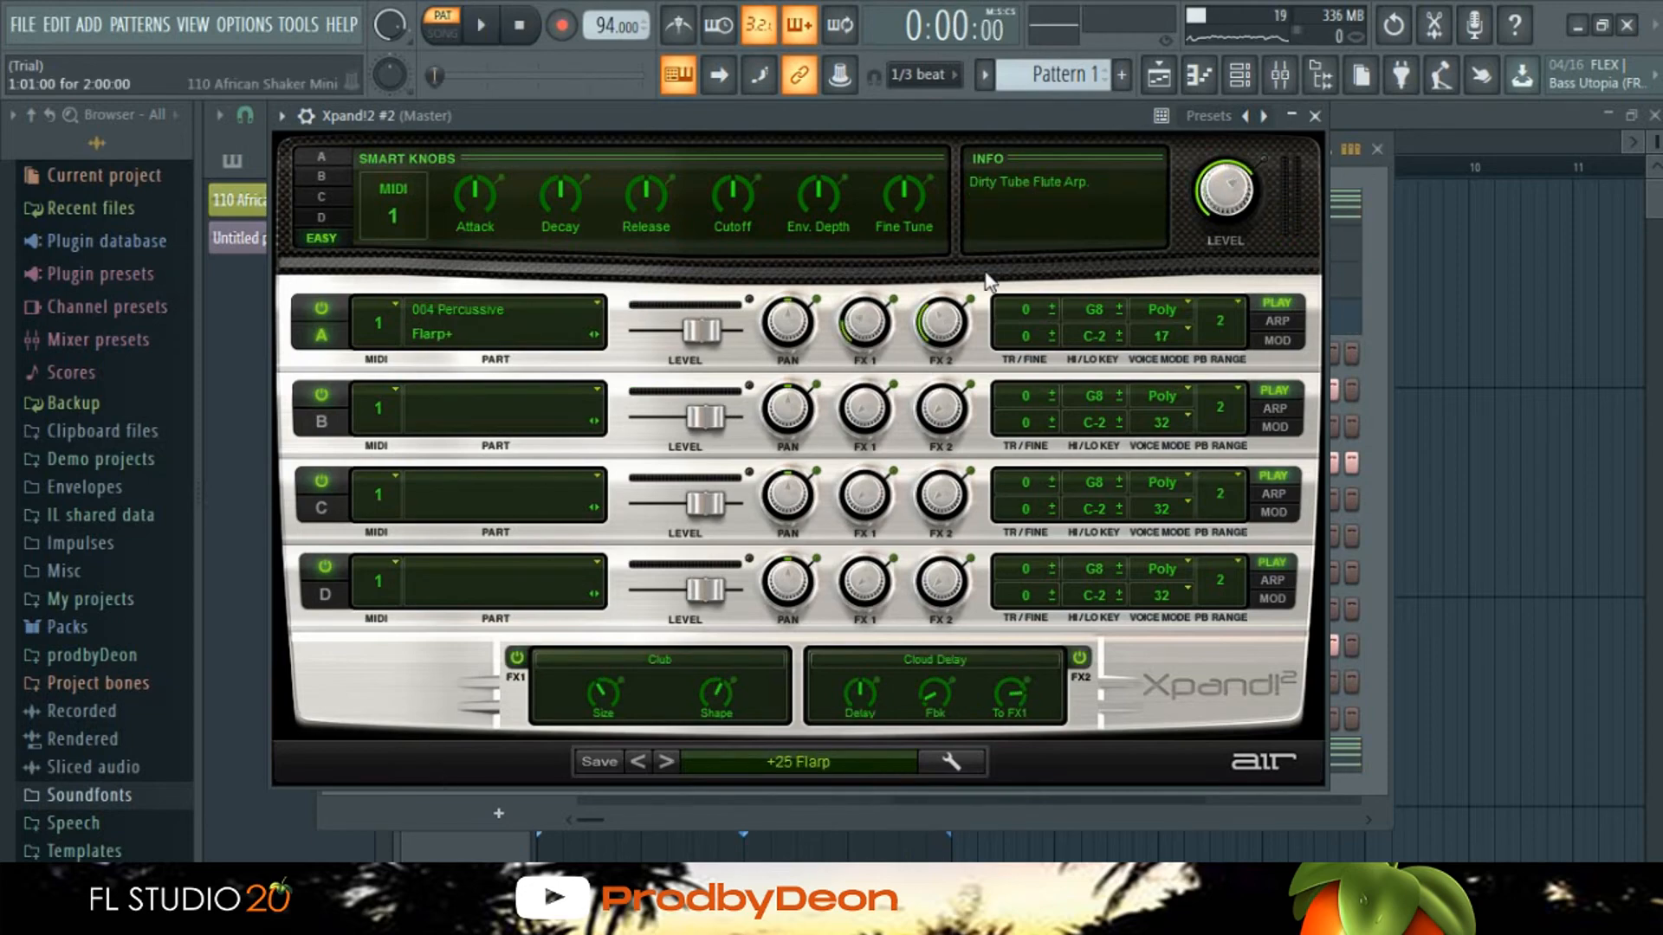
# Step: Play the pattern with all channels to hear the Flarp arpeggio in the mix, and close the plugin window
pyautogui.moveTo(996, 127); pyautogui.dragTo(1001, 171)
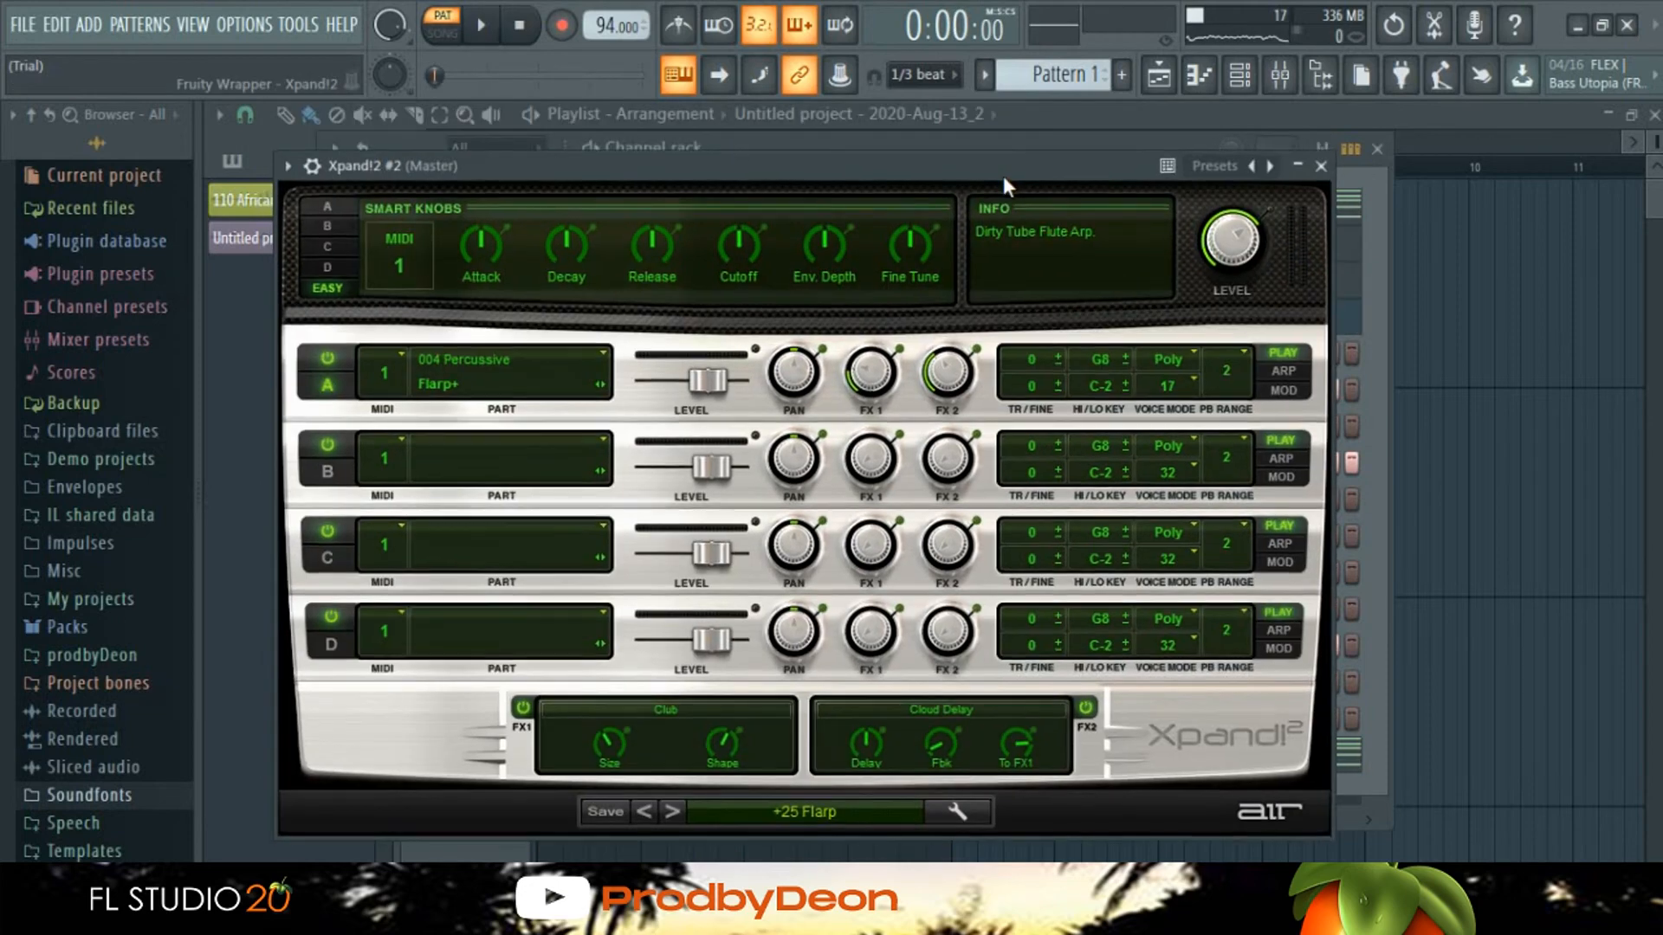
pyautogui.press('space')
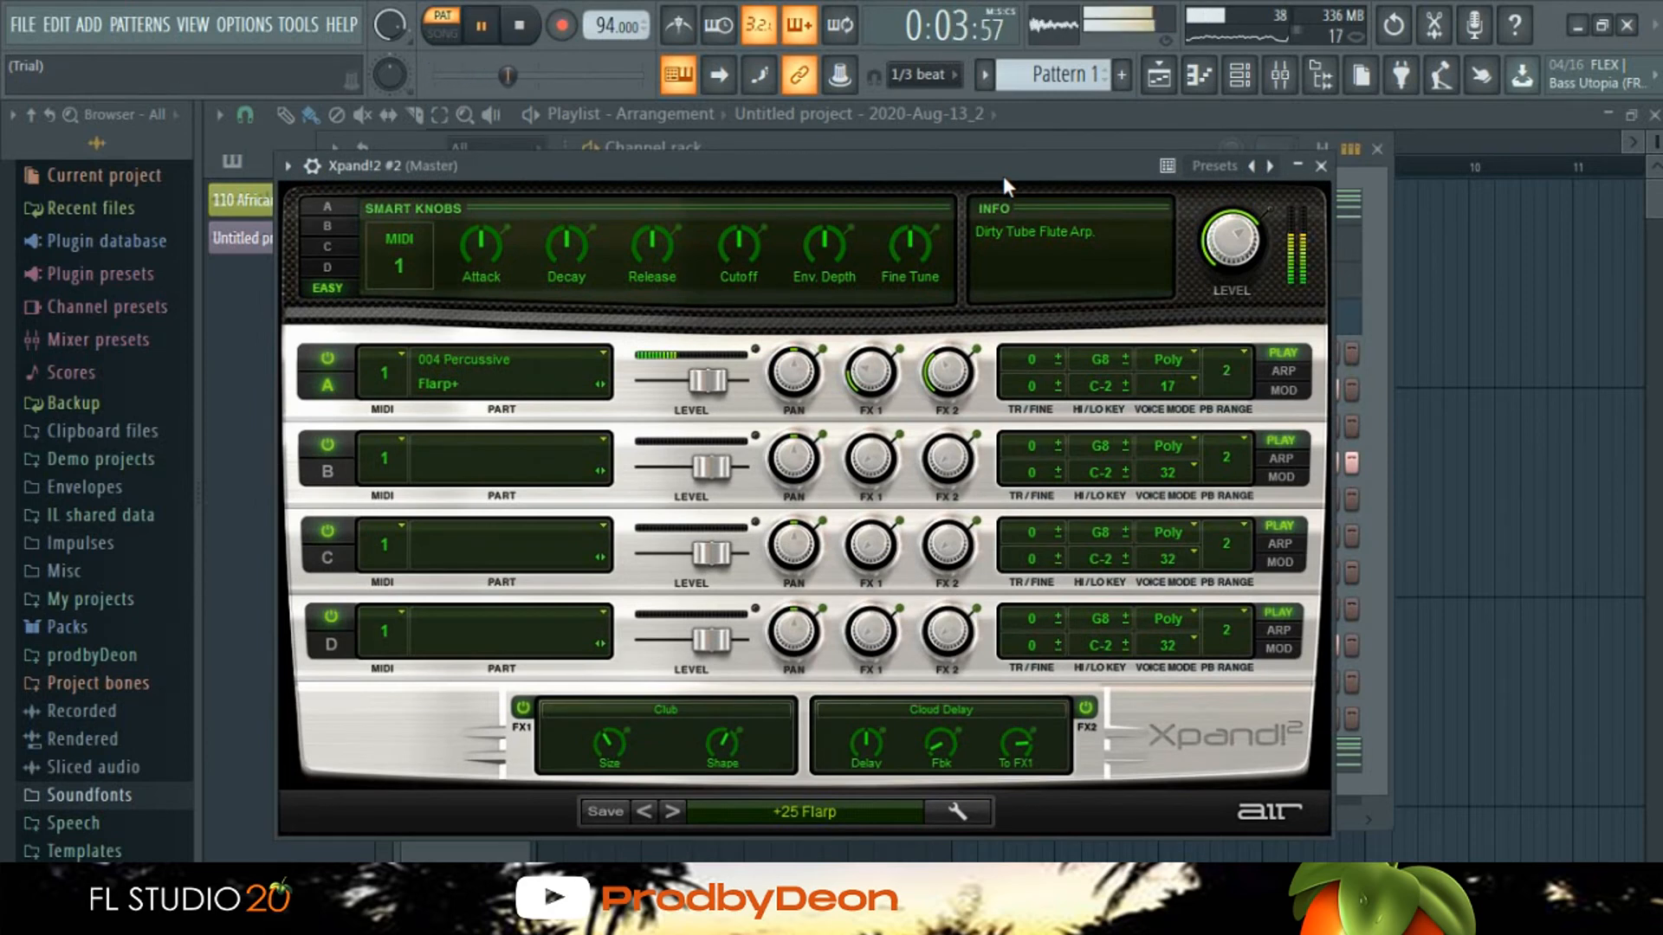
pyautogui.press('space')
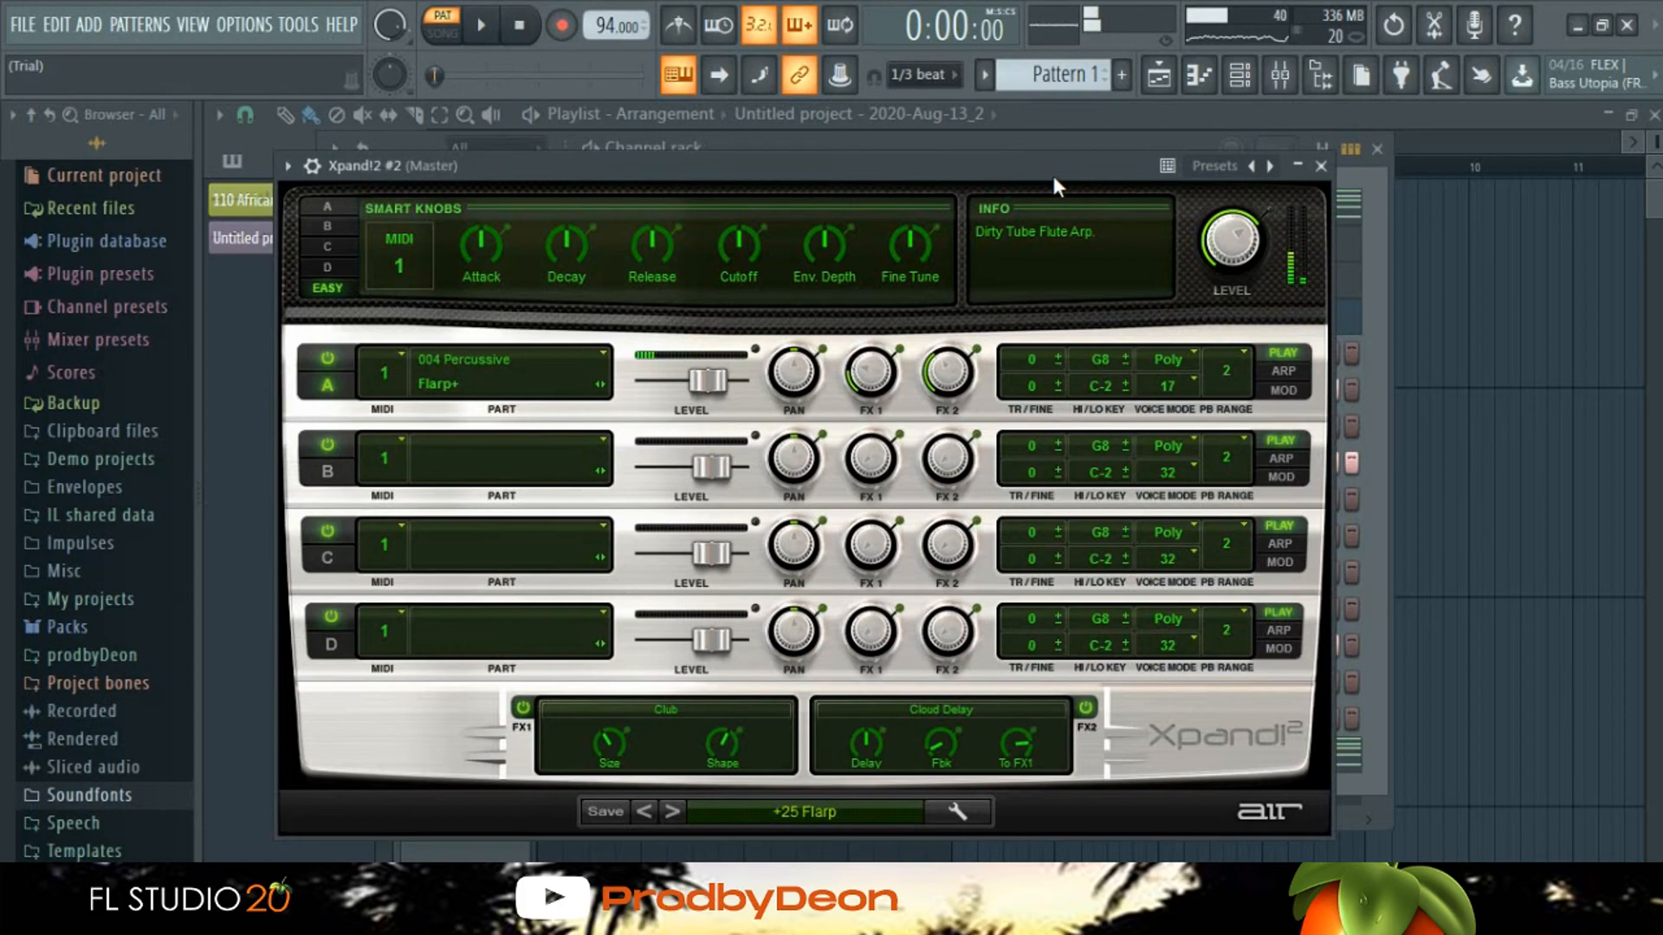
pyautogui.click(1320, 165)
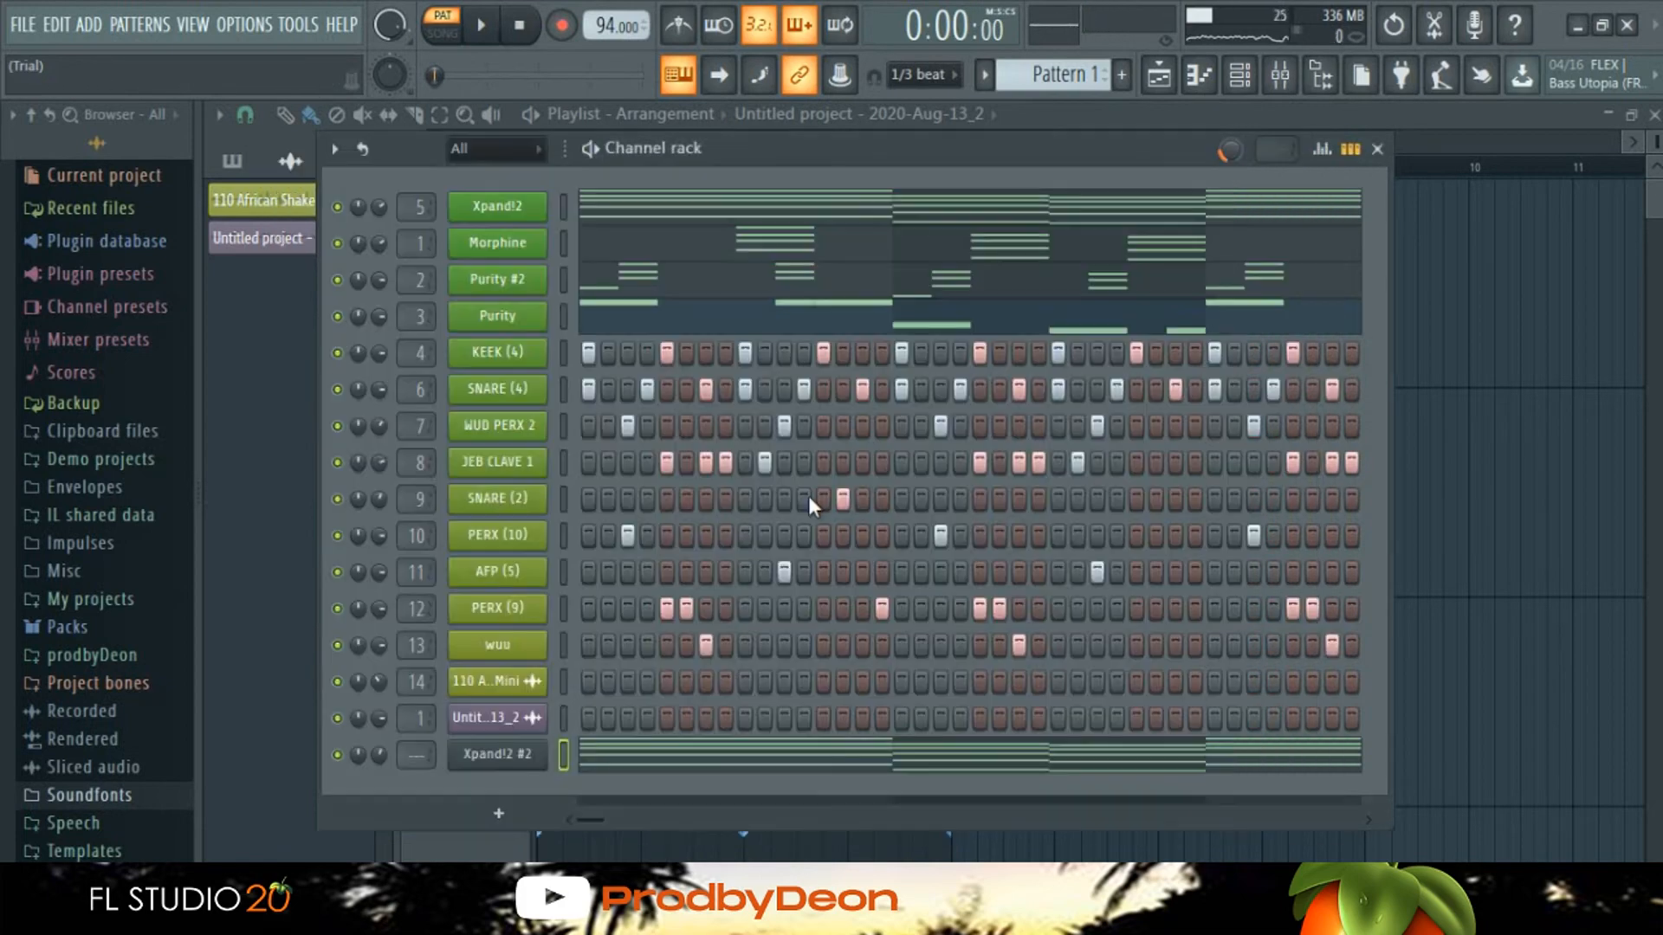
# Step: Route the Xpand!2 #2 channel to mixer track 15 and play the pattern with that track soloed
pyautogui.click(497, 750)
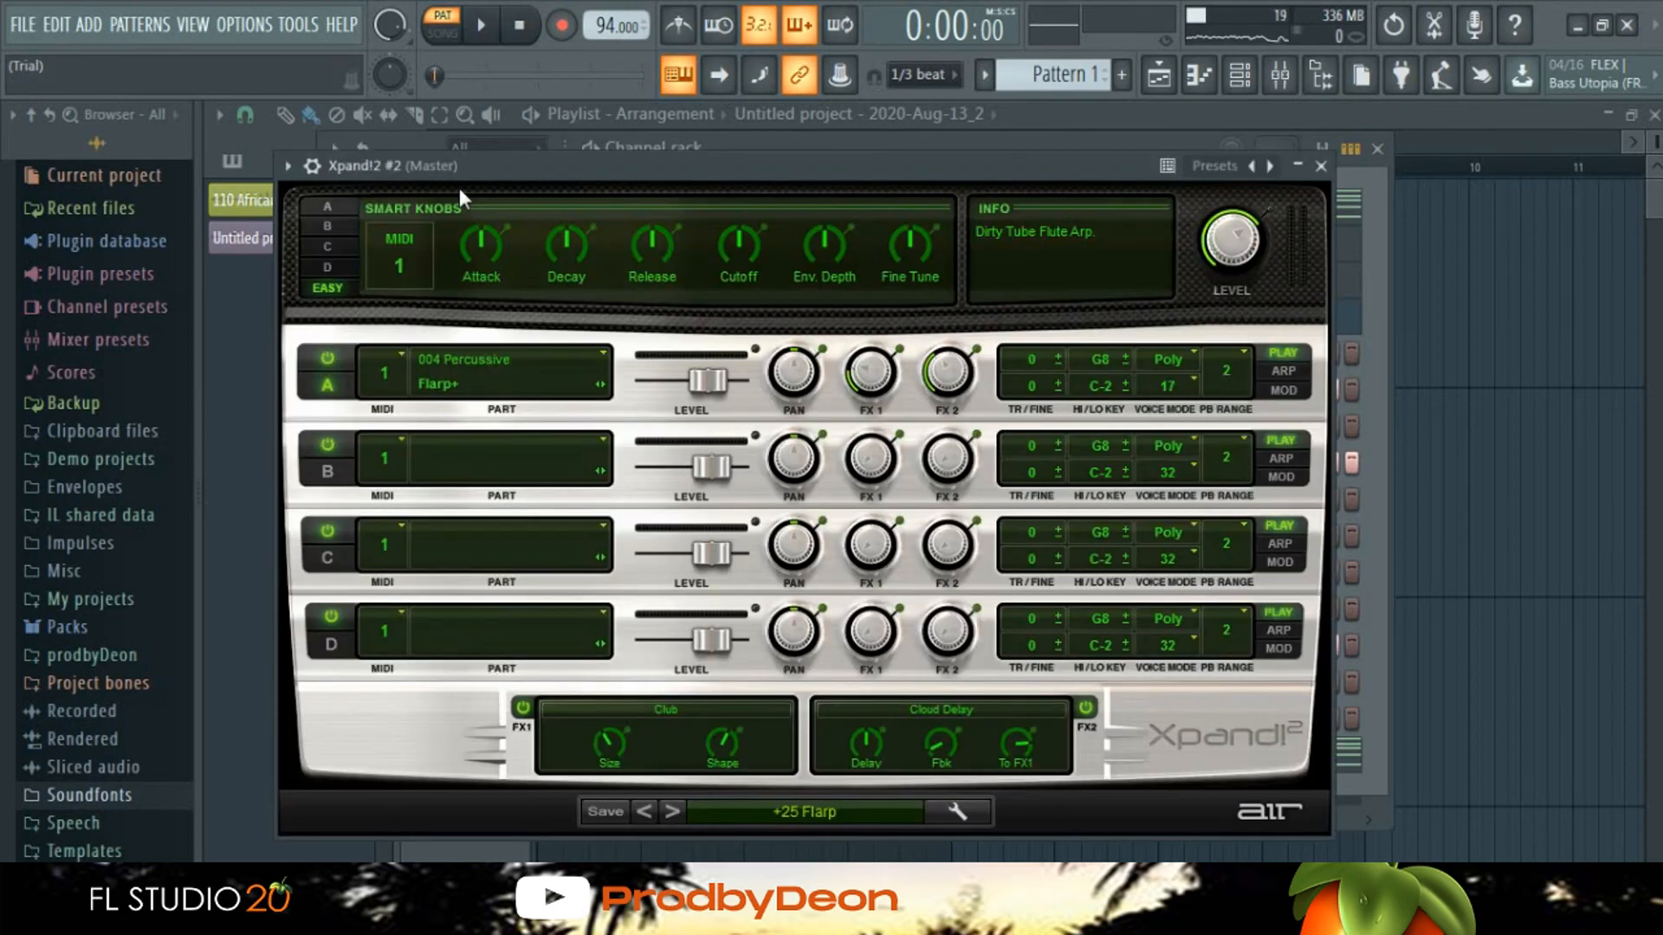
pyautogui.click(319, 165)
pyautogui.click(412, 209)
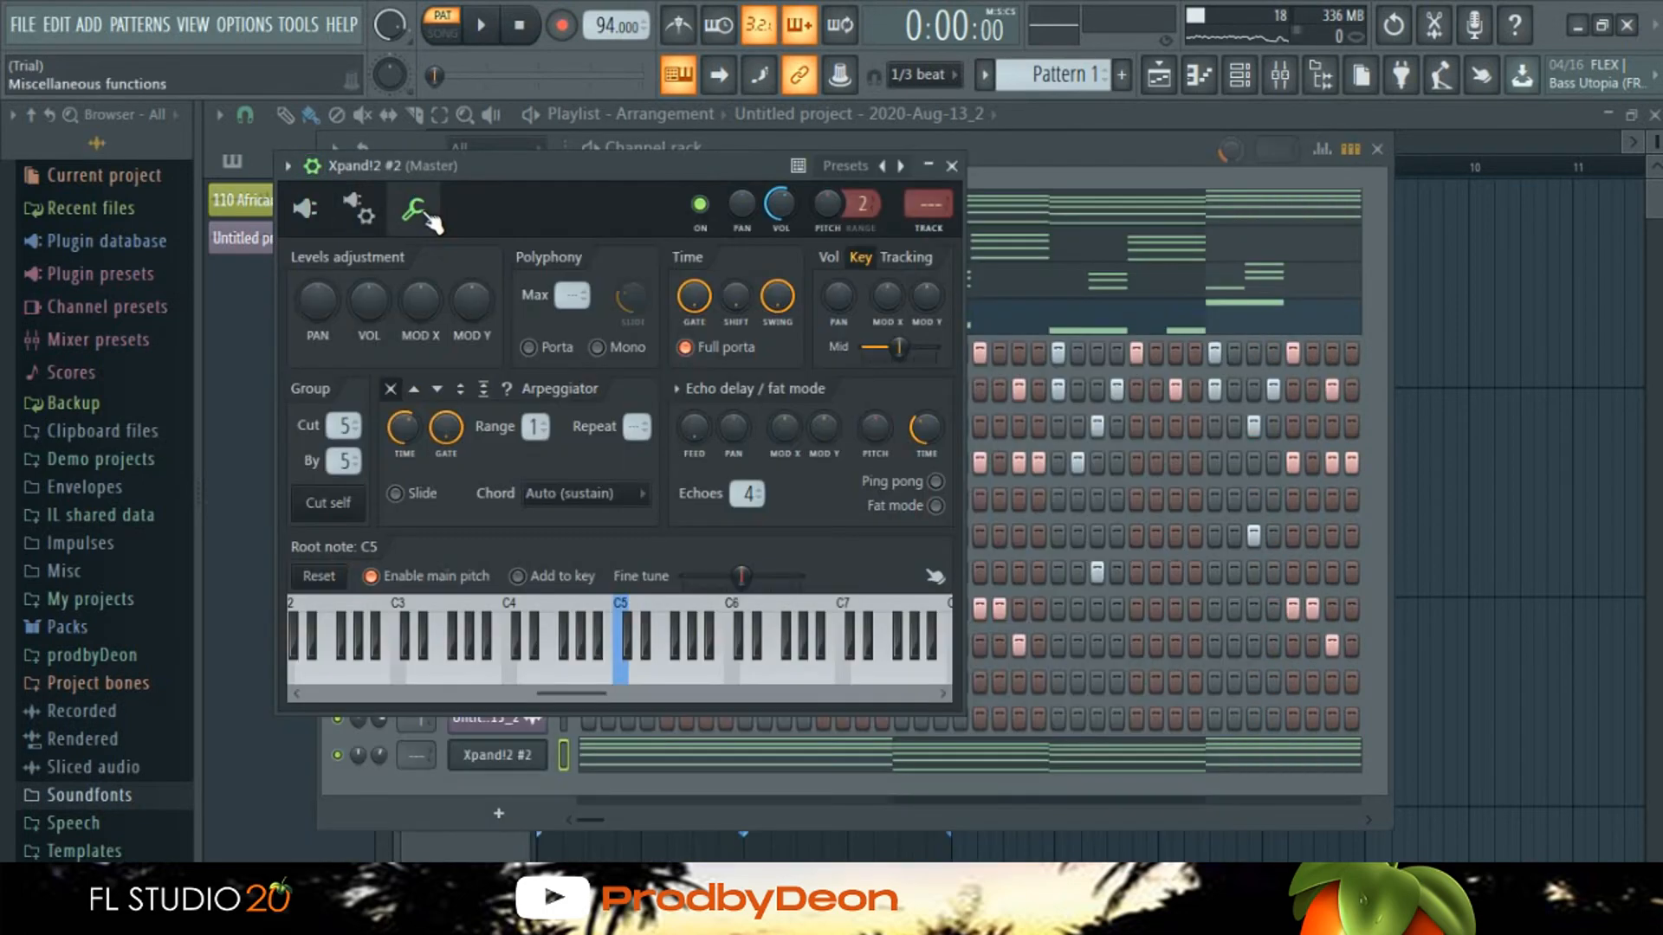
pyautogui.click(923, 227)
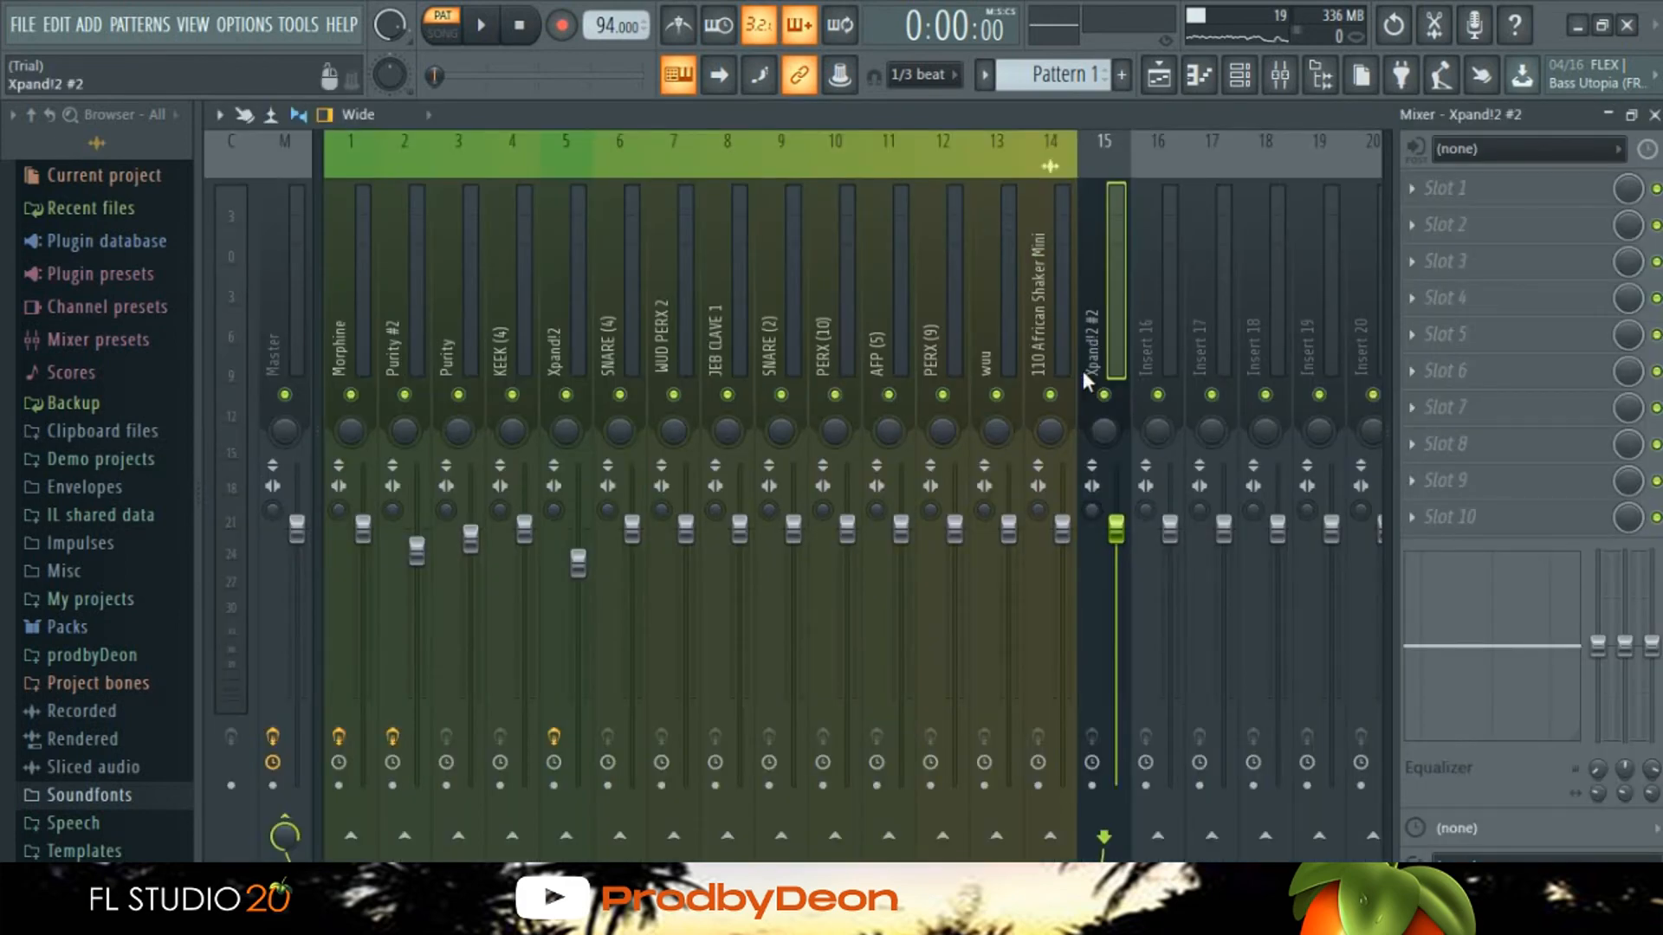
pyautogui.rightClick(1105, 396)
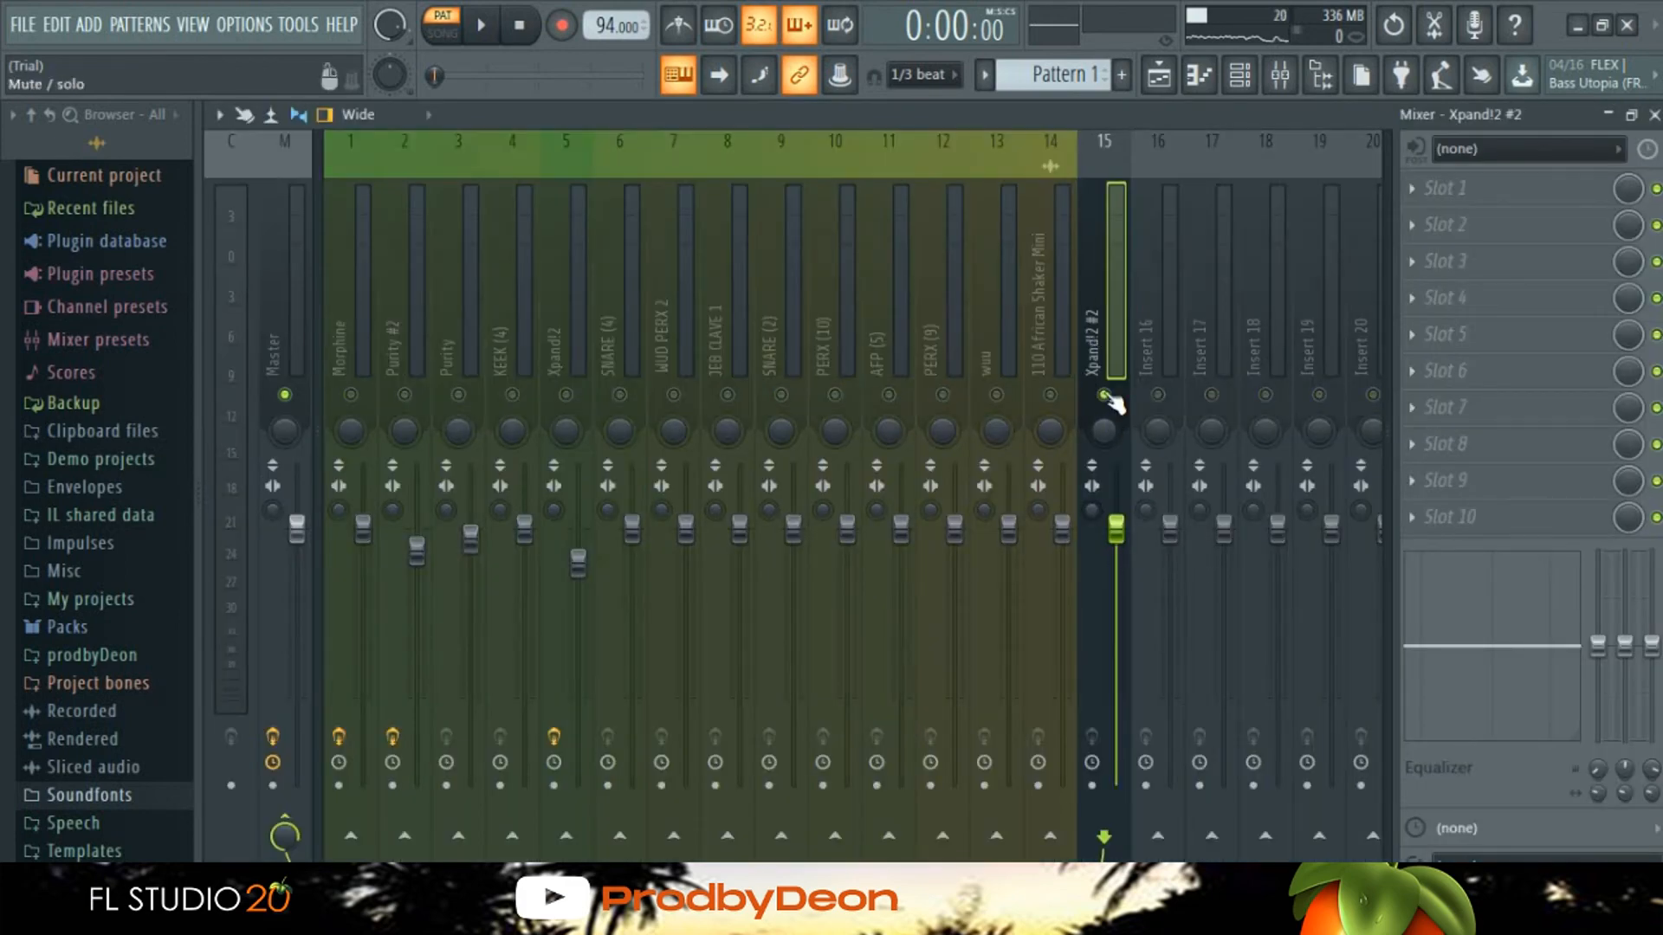
pyautogui.press('space')
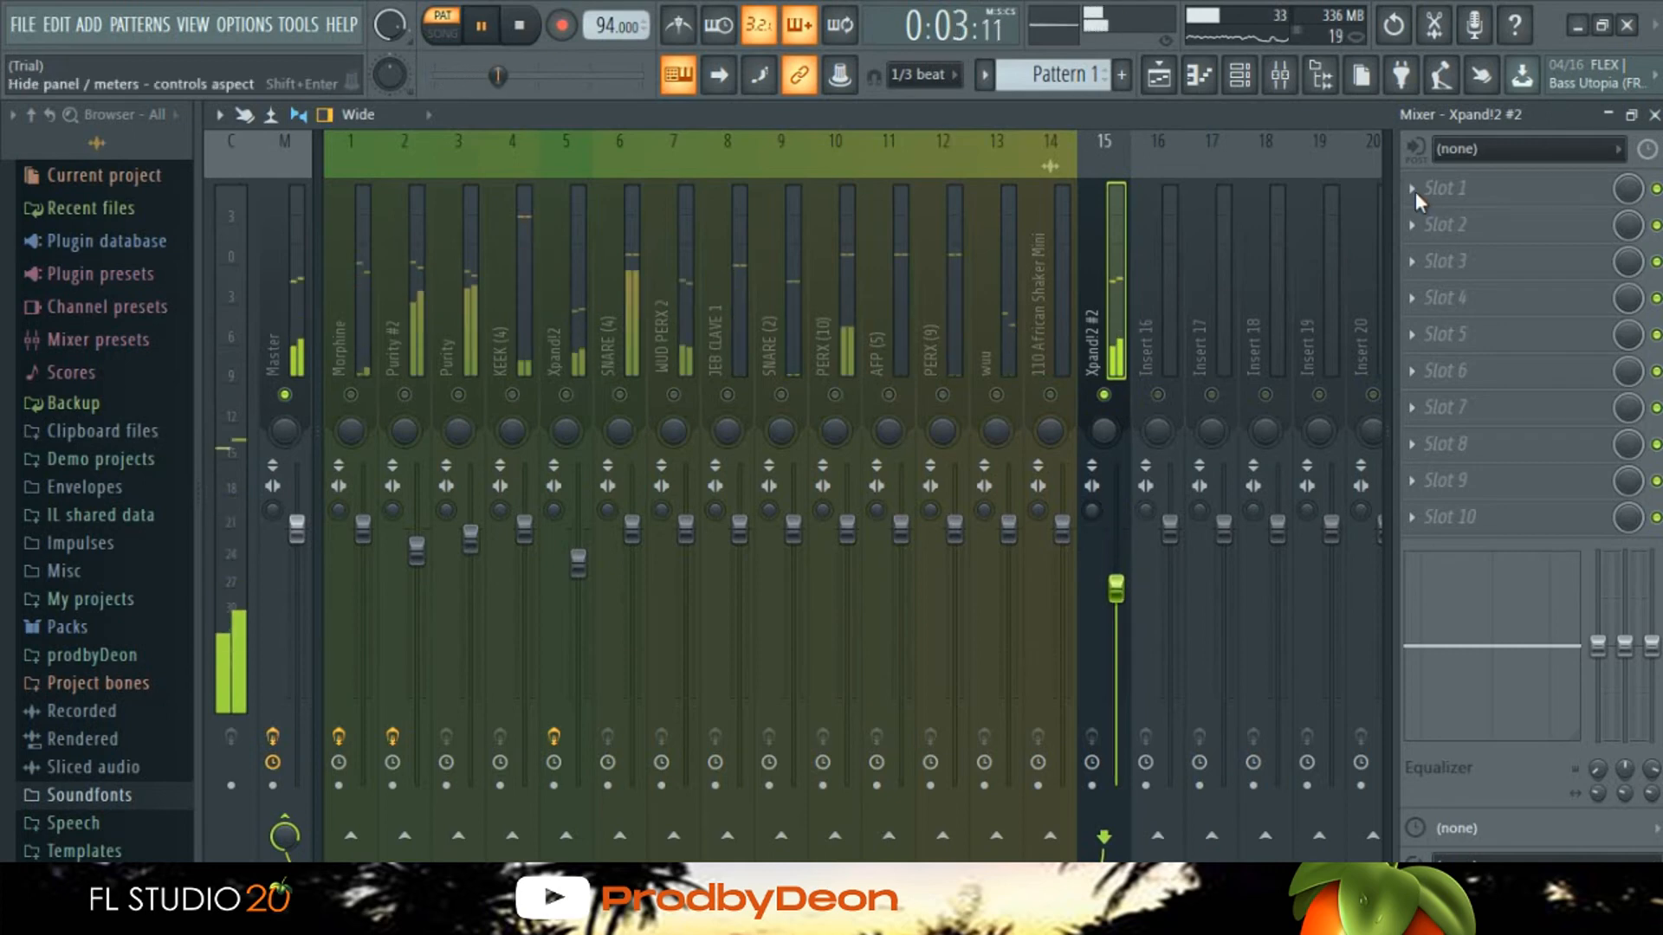
# Step: Add Fruity parametric EQ 2 to Xpand!2 #2 with a 274 Hz high pass and 5750 Hz low pass, and set the track fader to -5.8 dB
pyautogui.click(1442, 189)
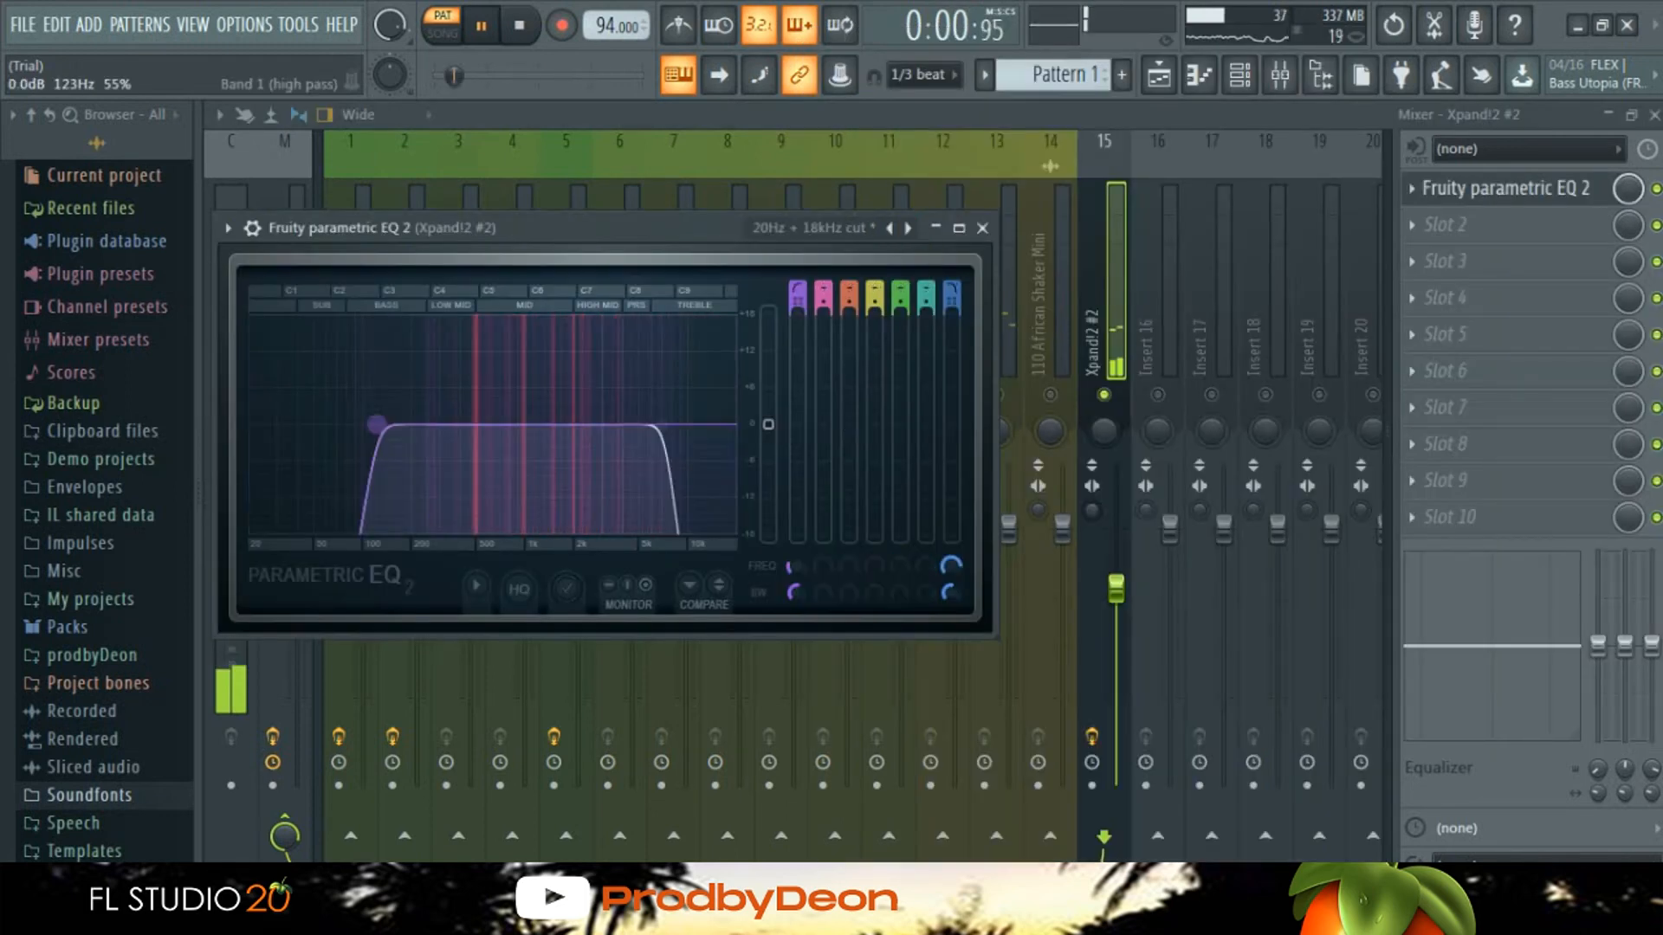
pyautogui.moveTo(375, 424); pyautogui.dragTo(434, 427)
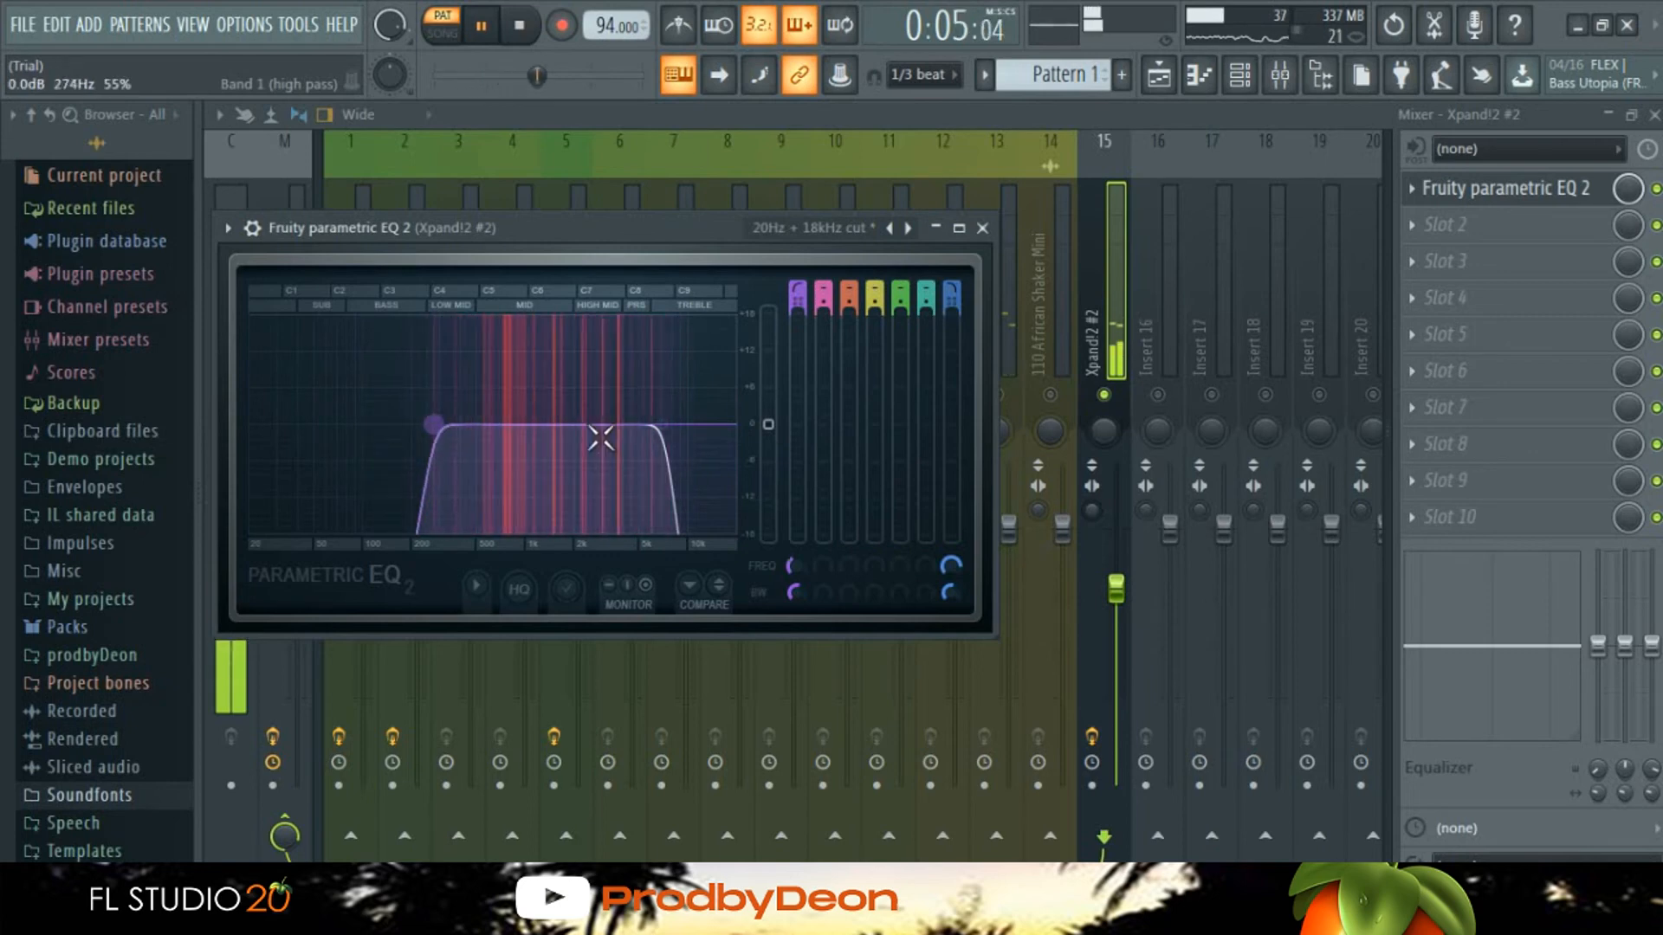
pyautogui.moveTo(660, 436); pyautogui.dragTo(649, 433)
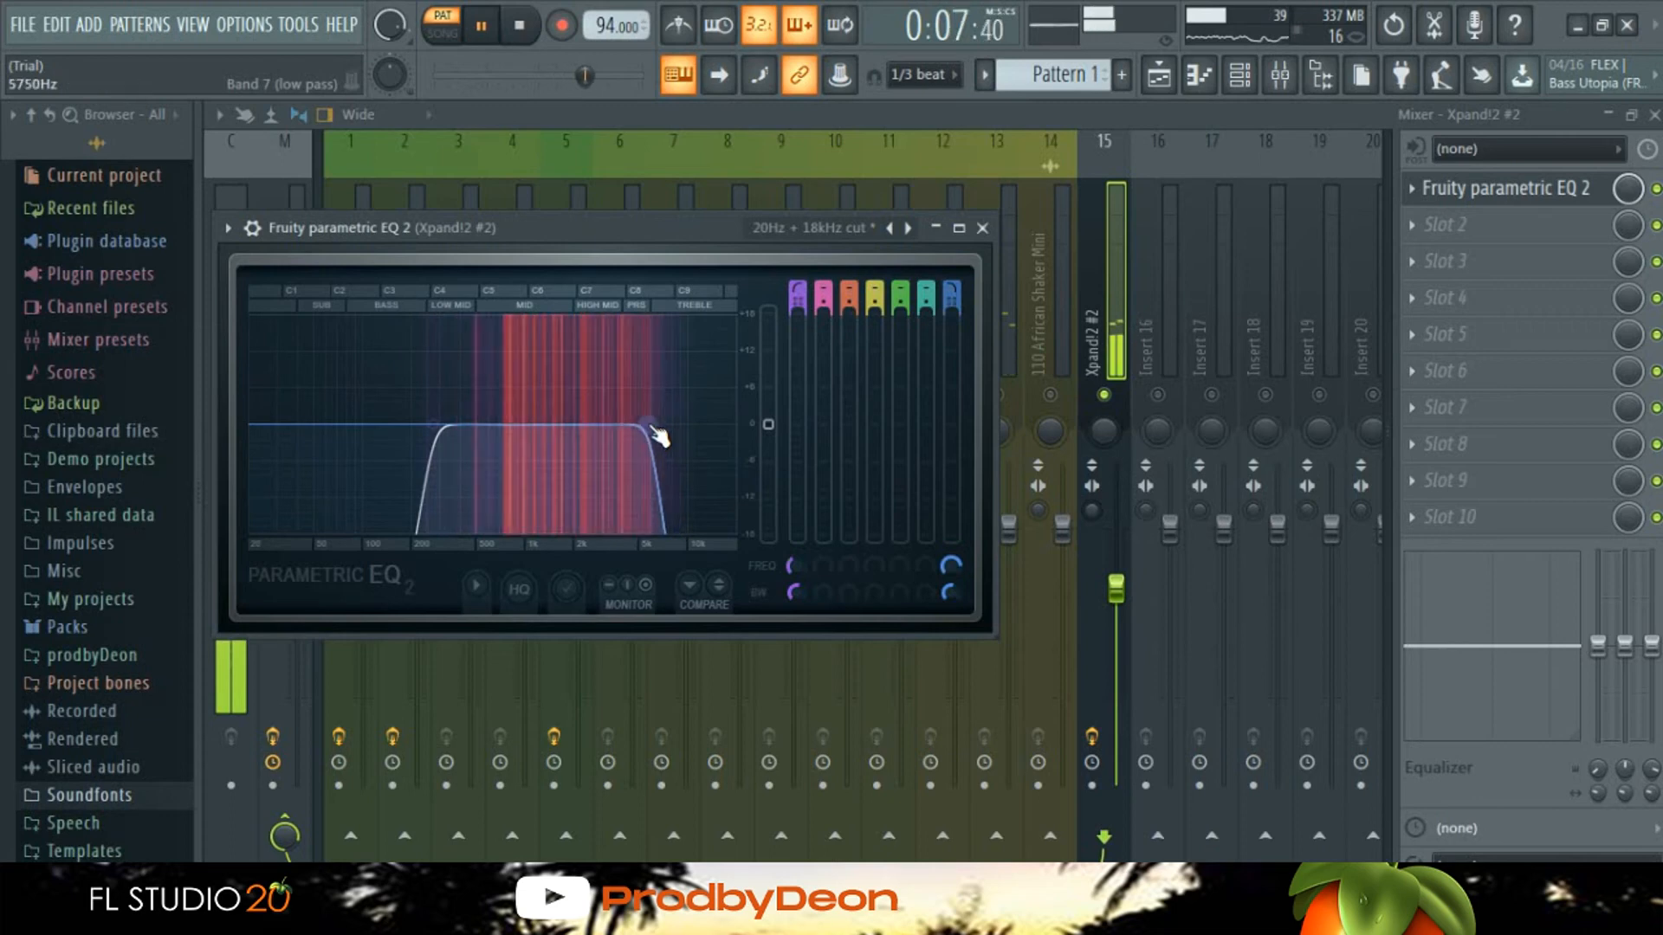
pyautogui.click(982, 229)
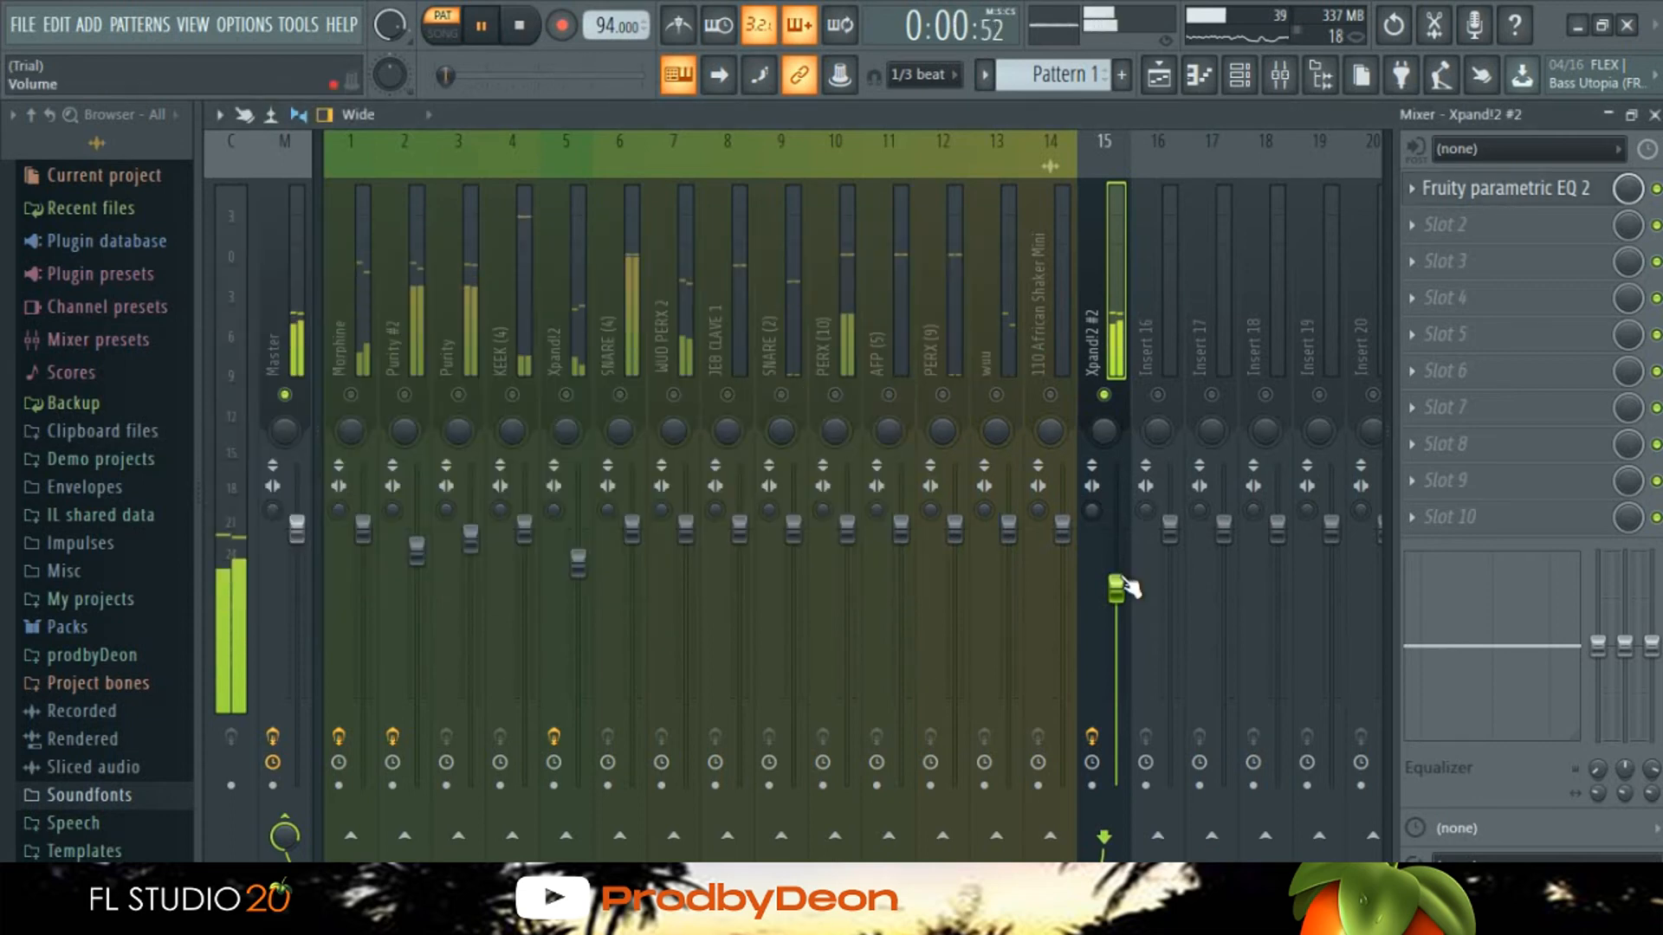
pyautogui.moveTo(1122, 579); pyautogui.dragTo(1122, 581)
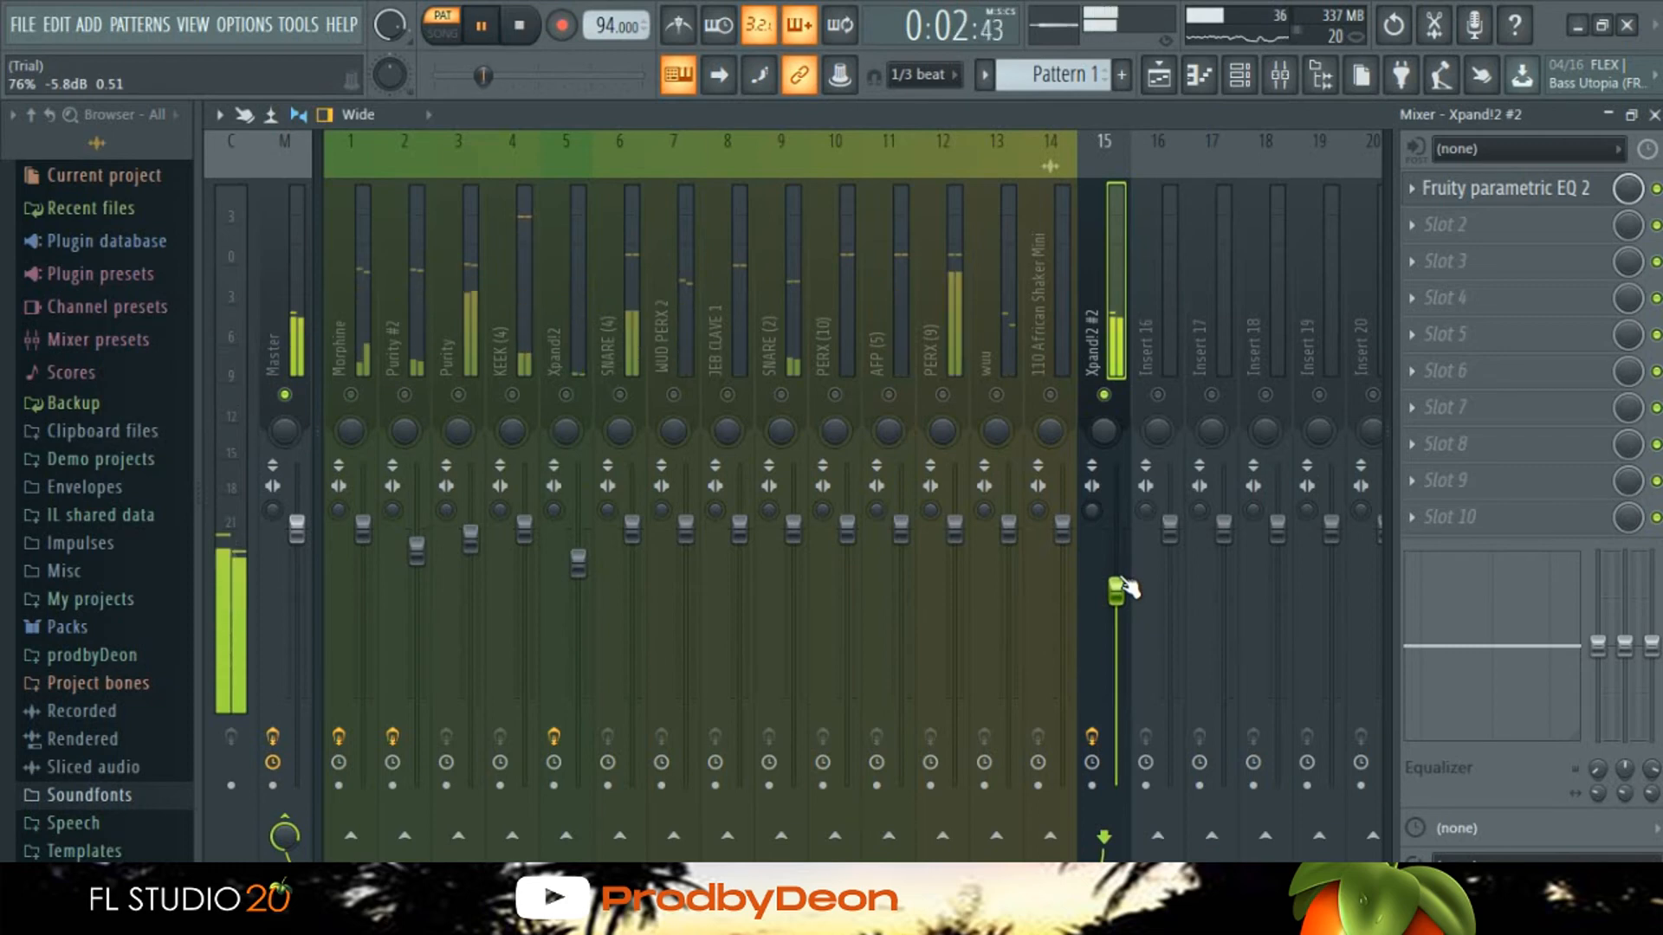
# Step: Audition the Purity #2 and Xpand!2 mixer tracks soloed in turn while the pattern plays
pyautogui.click(1105, 395)
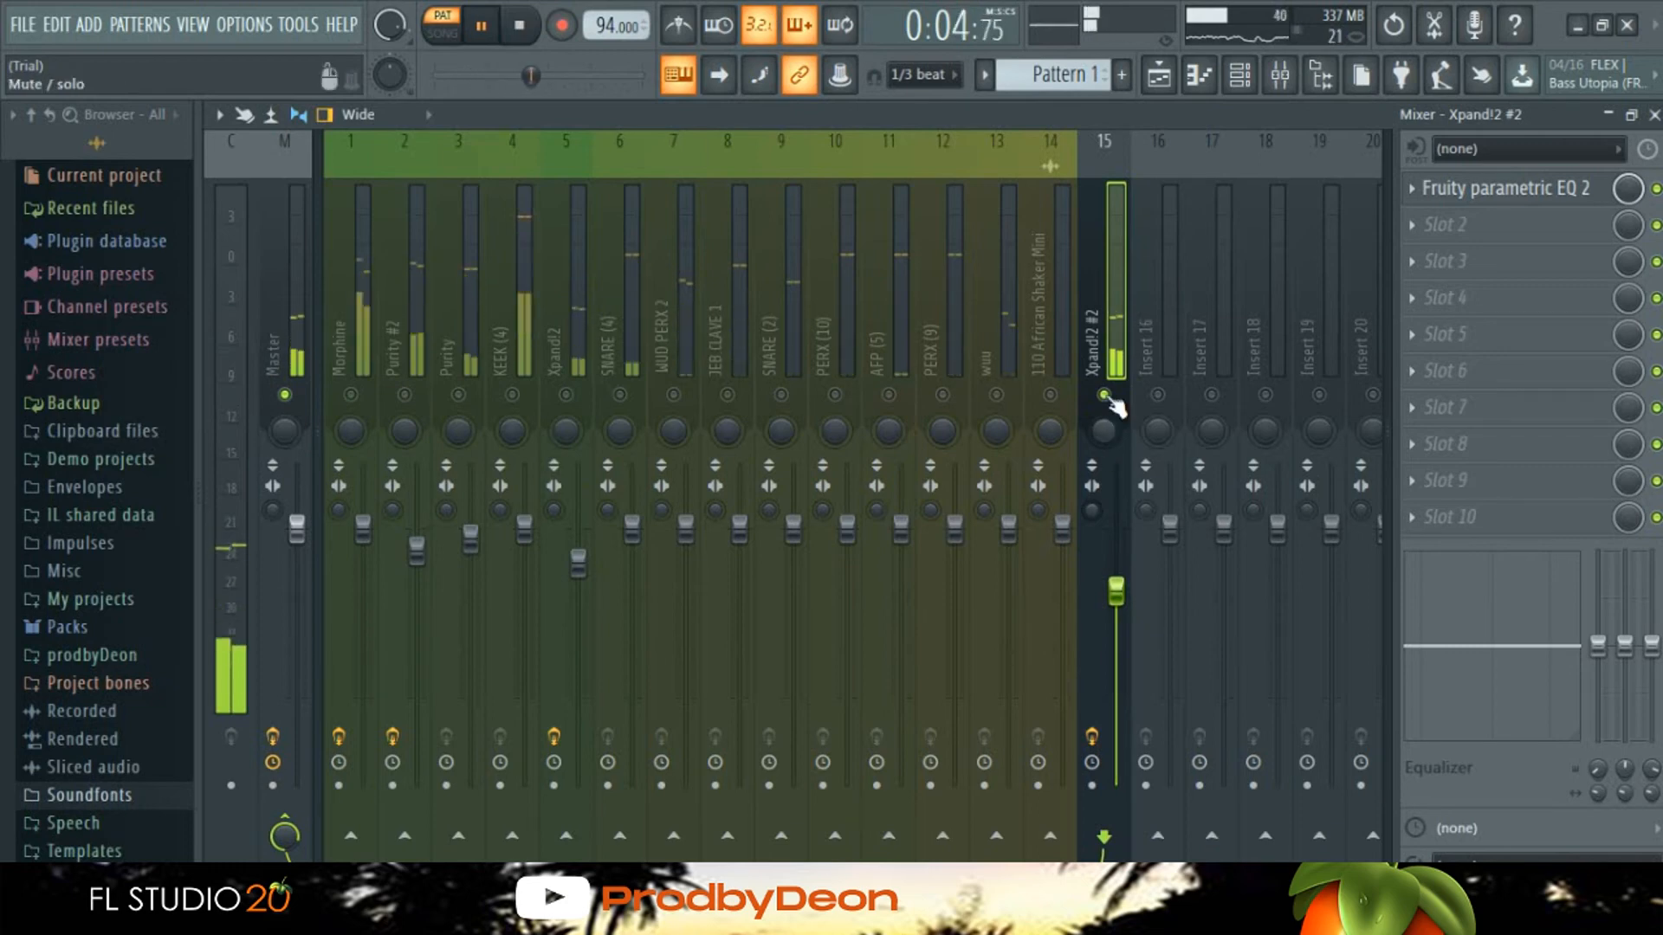
pyautogui.click(405, 394)
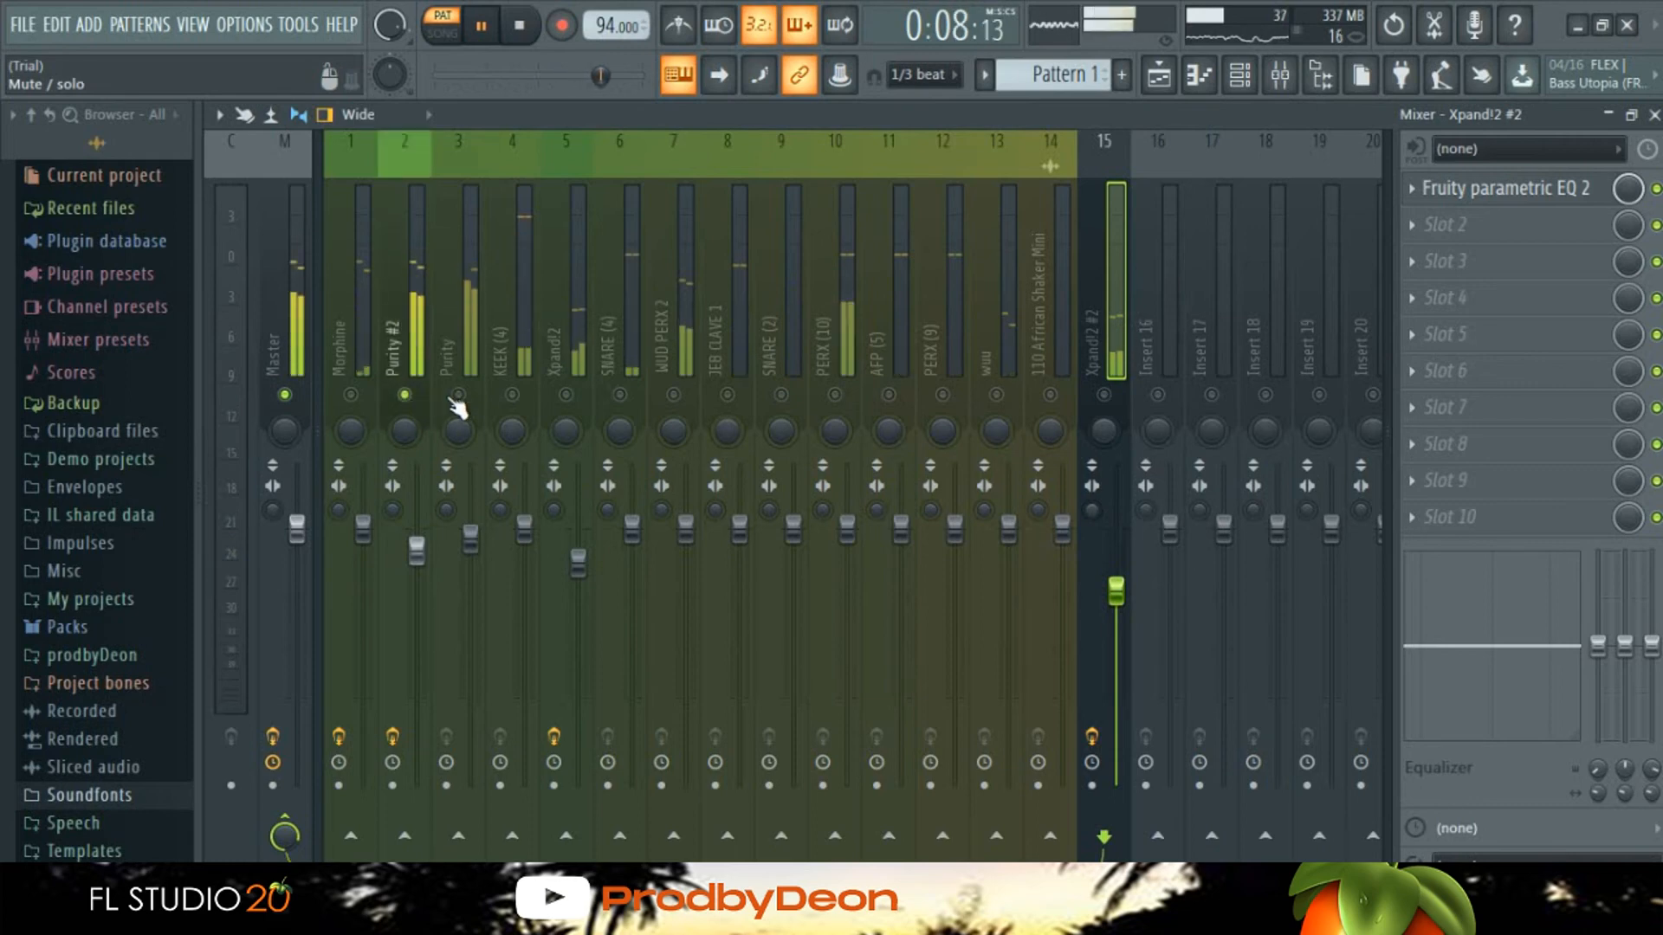
pyautogui.click(405, 394)
pyautogui.click(568, 396)
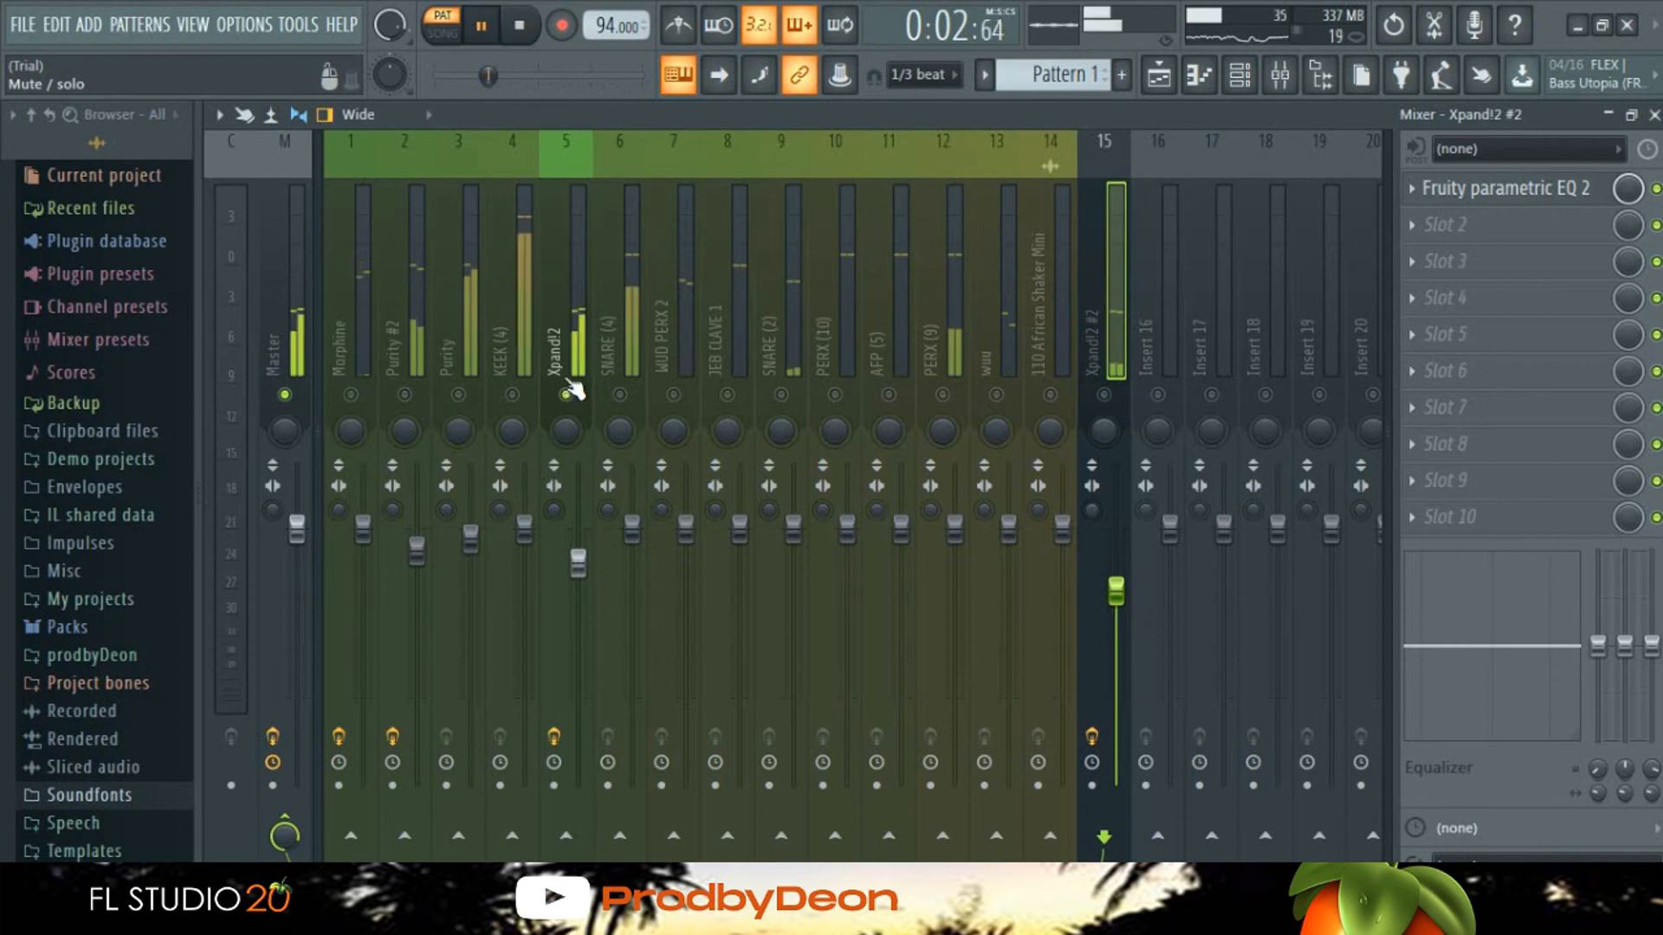
# Step: Set the mix of the ValhallaSupermassive effect on the Xpand!2 mixer track to 29.6 % and close the effect
pyautogui.click(574, 346)
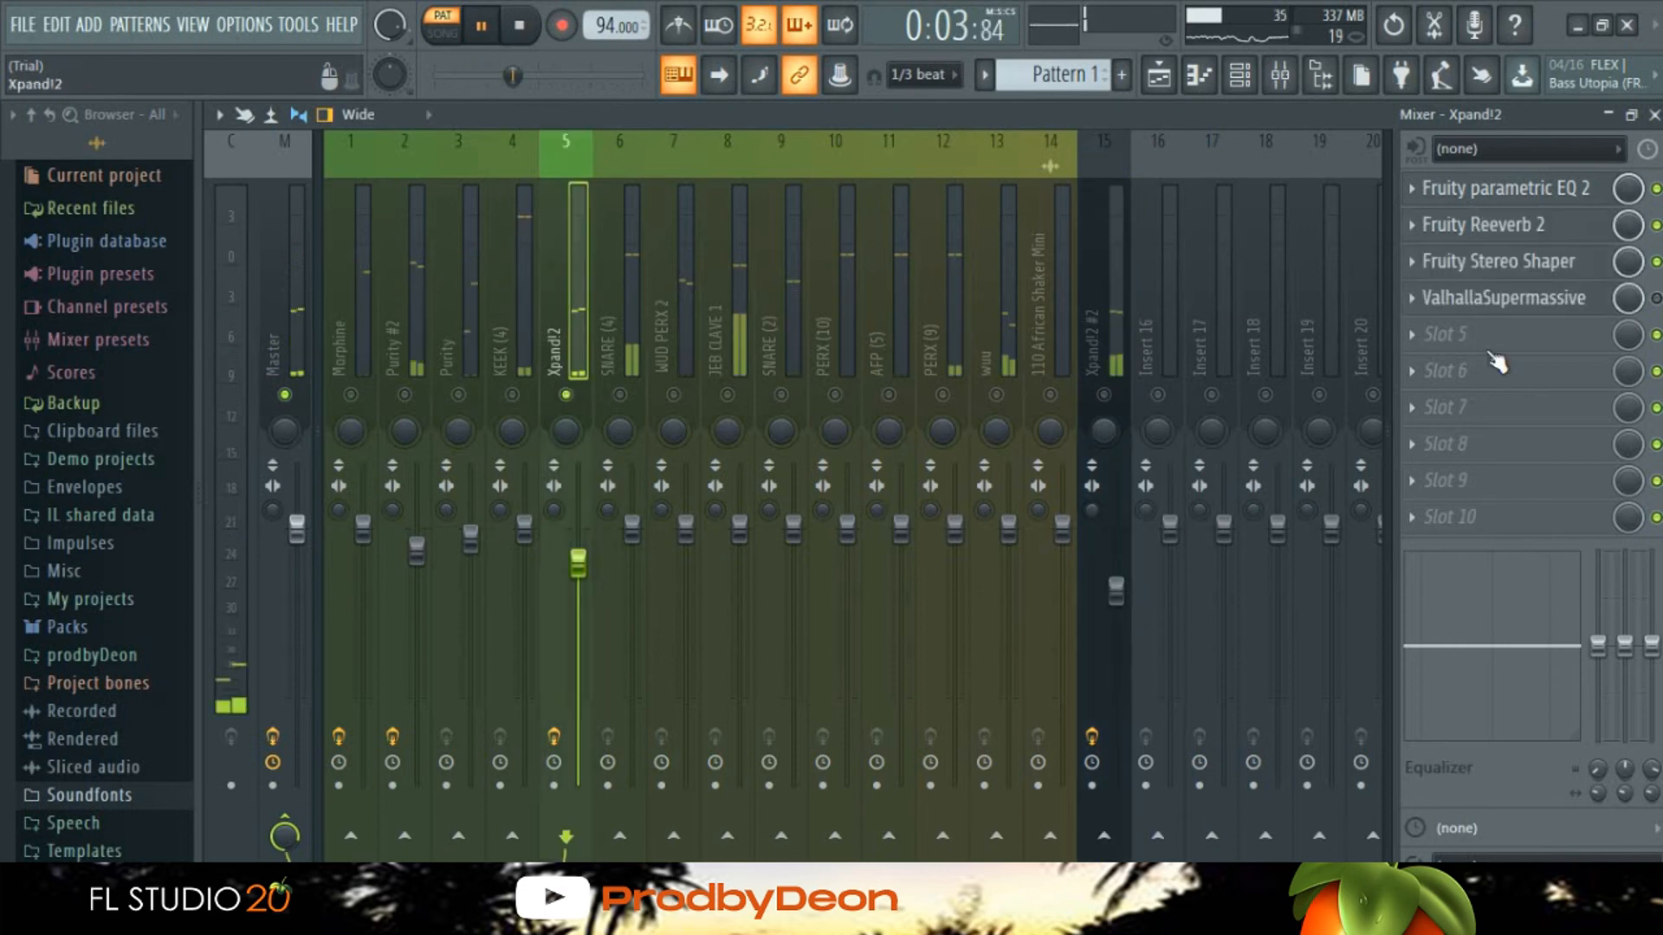
pyautogui.click(1500, 299)
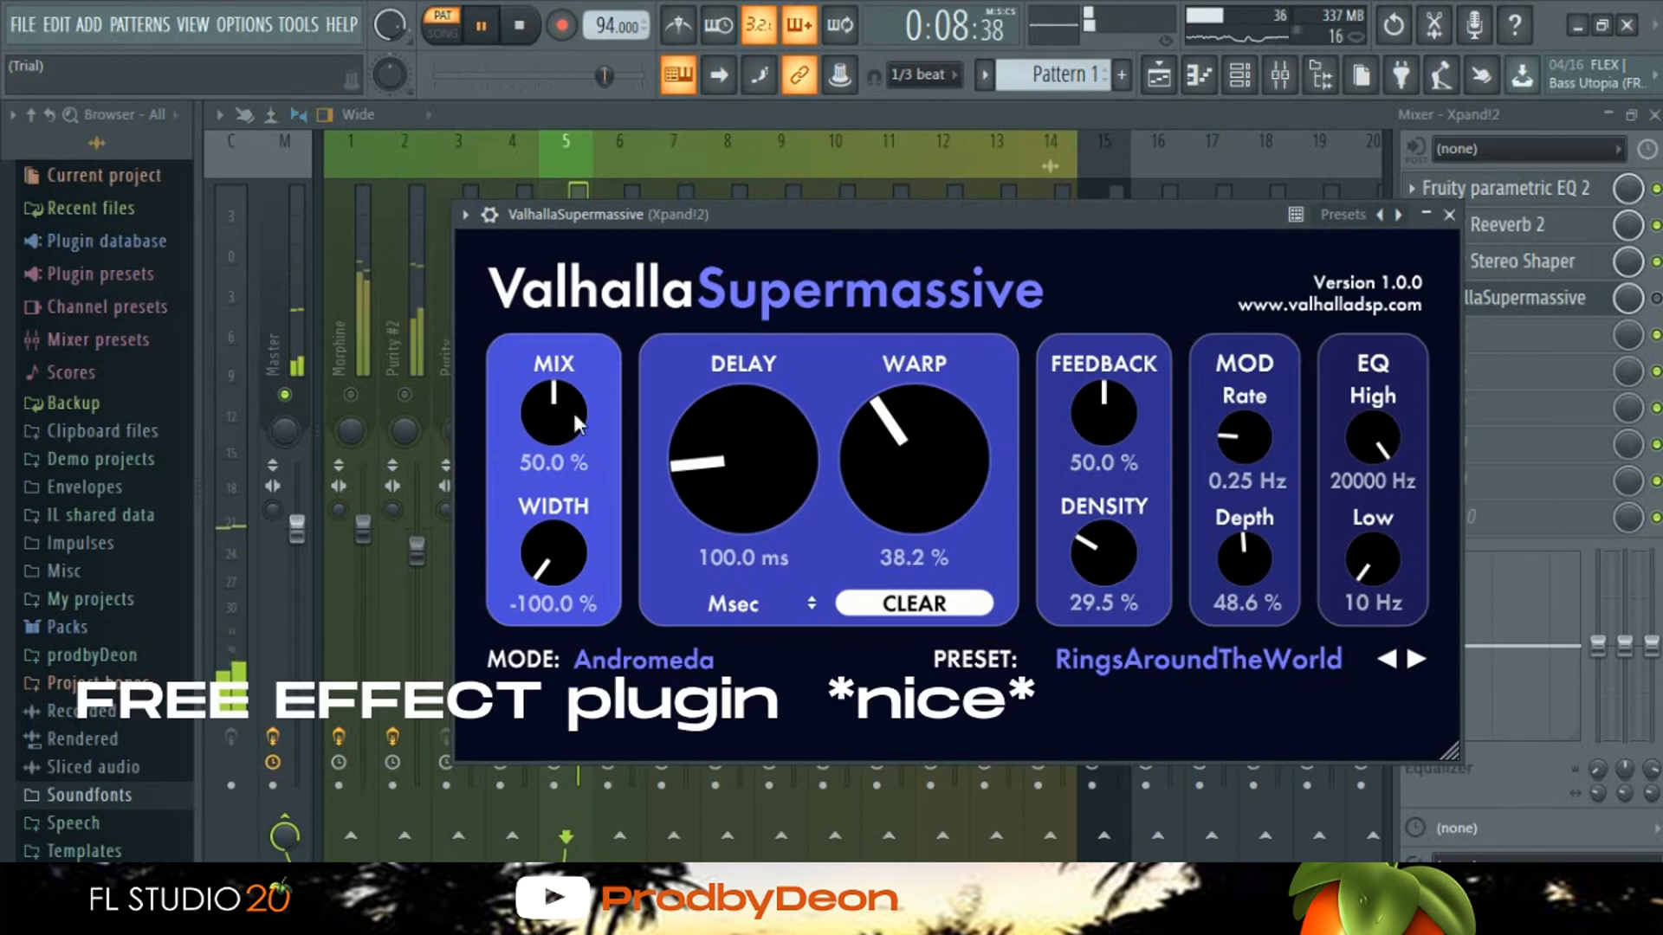
pyautogui.moveTo(558, 471); pyautogui.dragTo(558, 511)
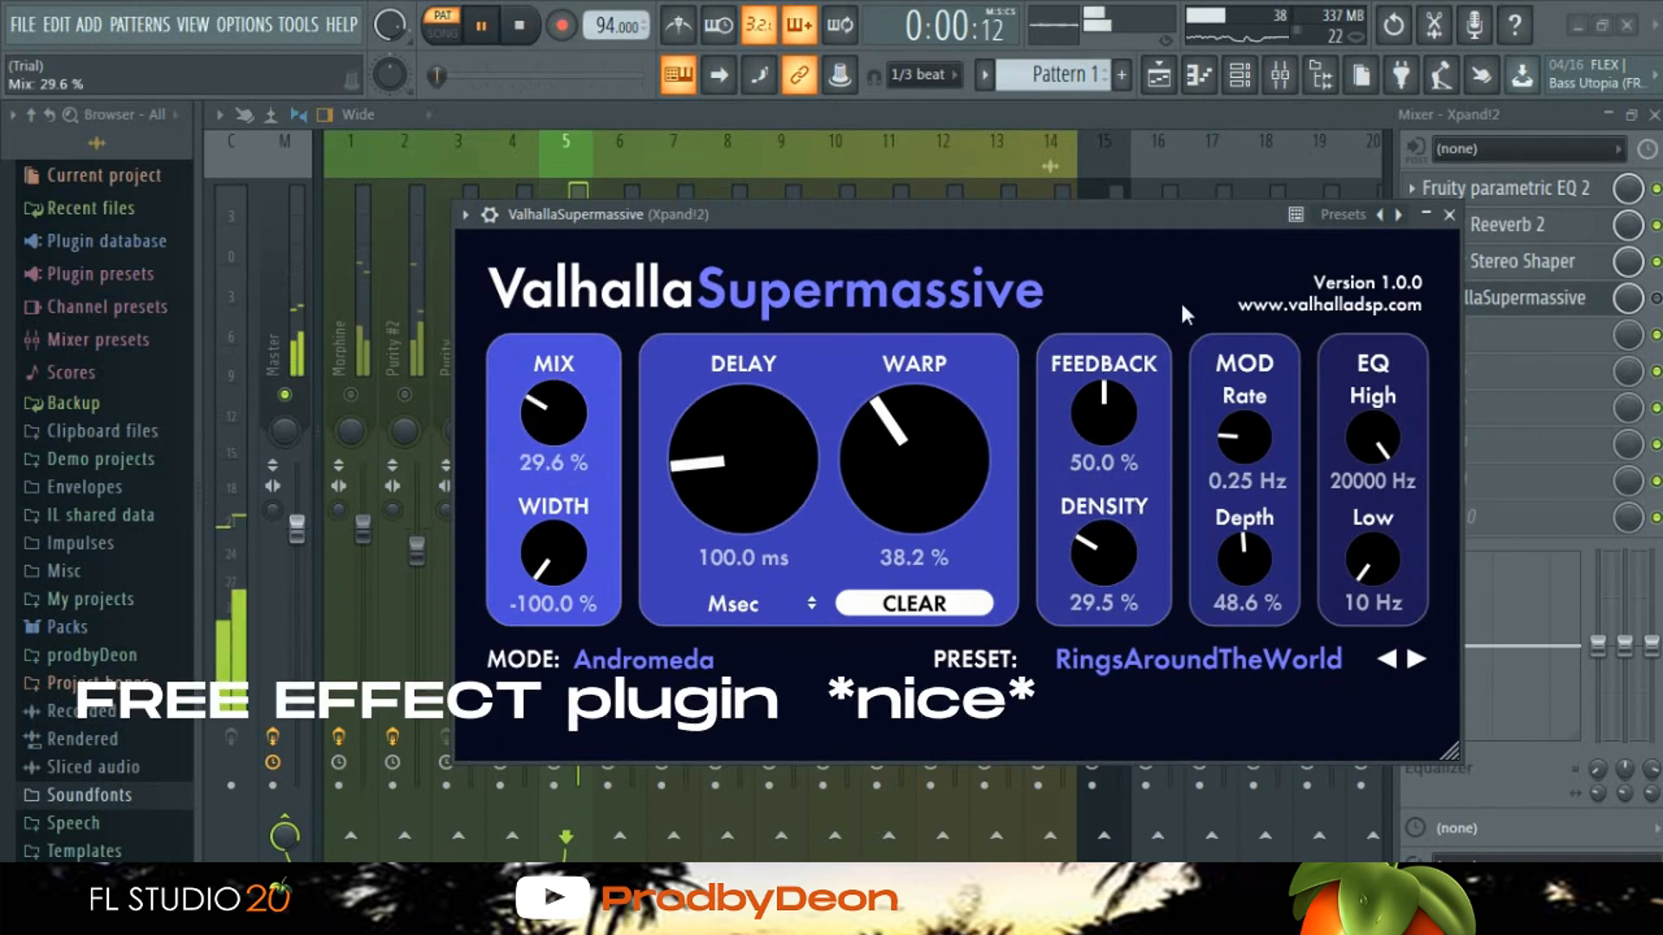
pyautogui.click(1448, 215)
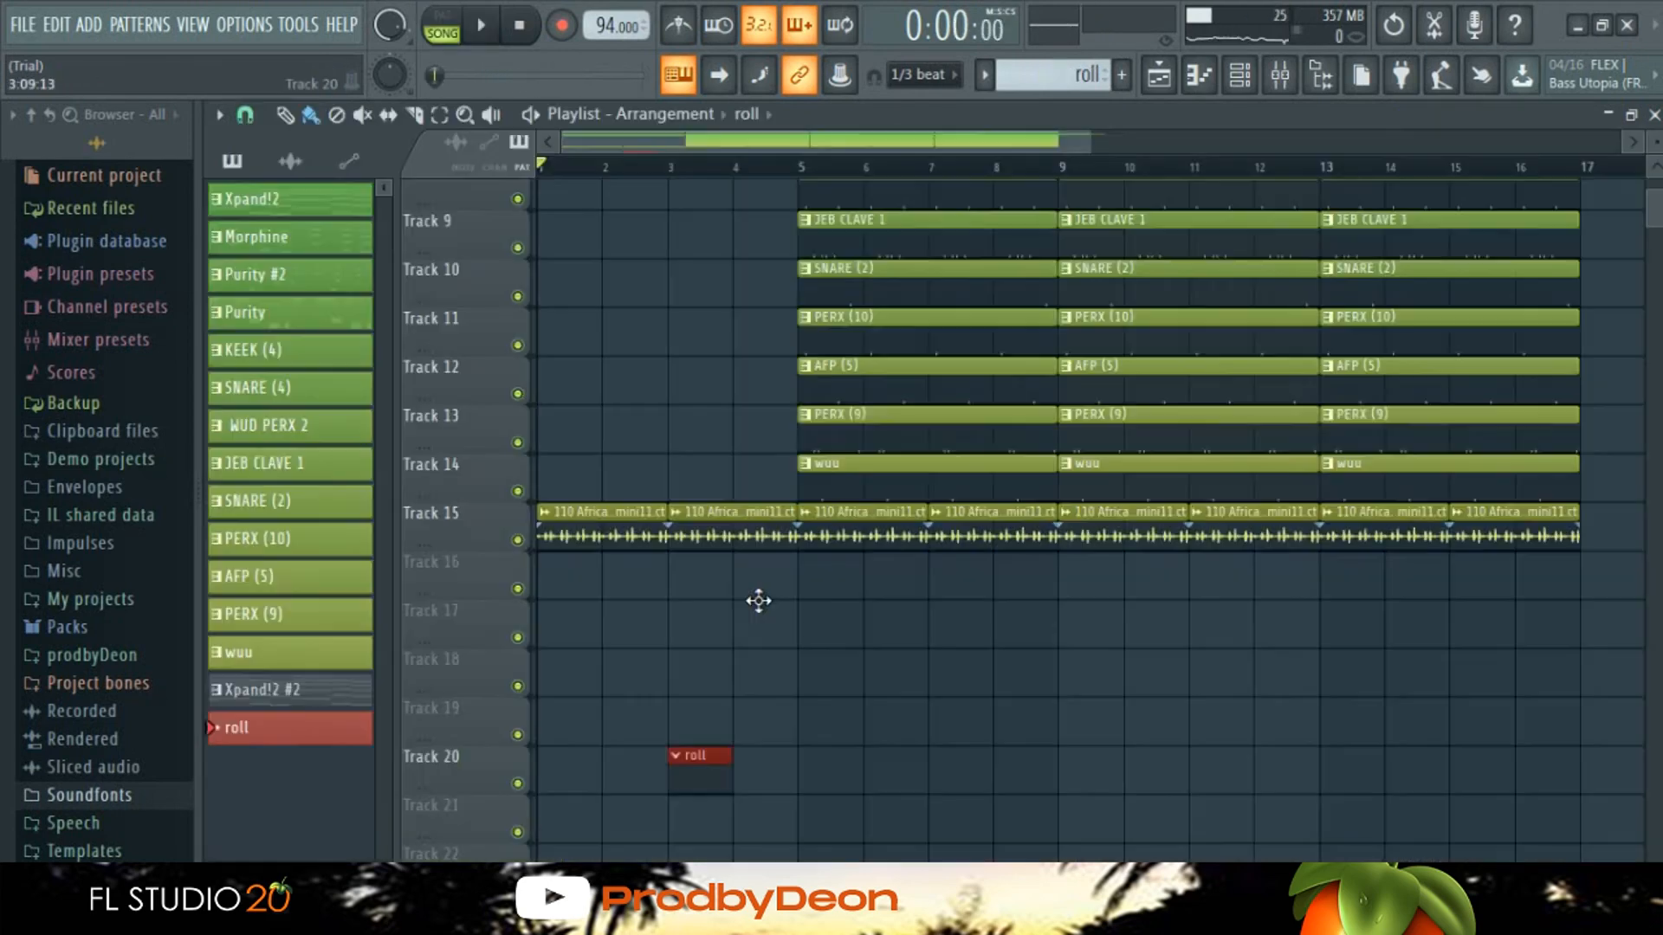
# Step: Move the roll clip to the start of Track 17 and open the FPC channel's piano roll
pyautogui.moveTo(758, 600); pyautogui.dragTo(758, 598)
pyautogui.moveTo(628, 601); pyautogui.dragTo(563, 601)
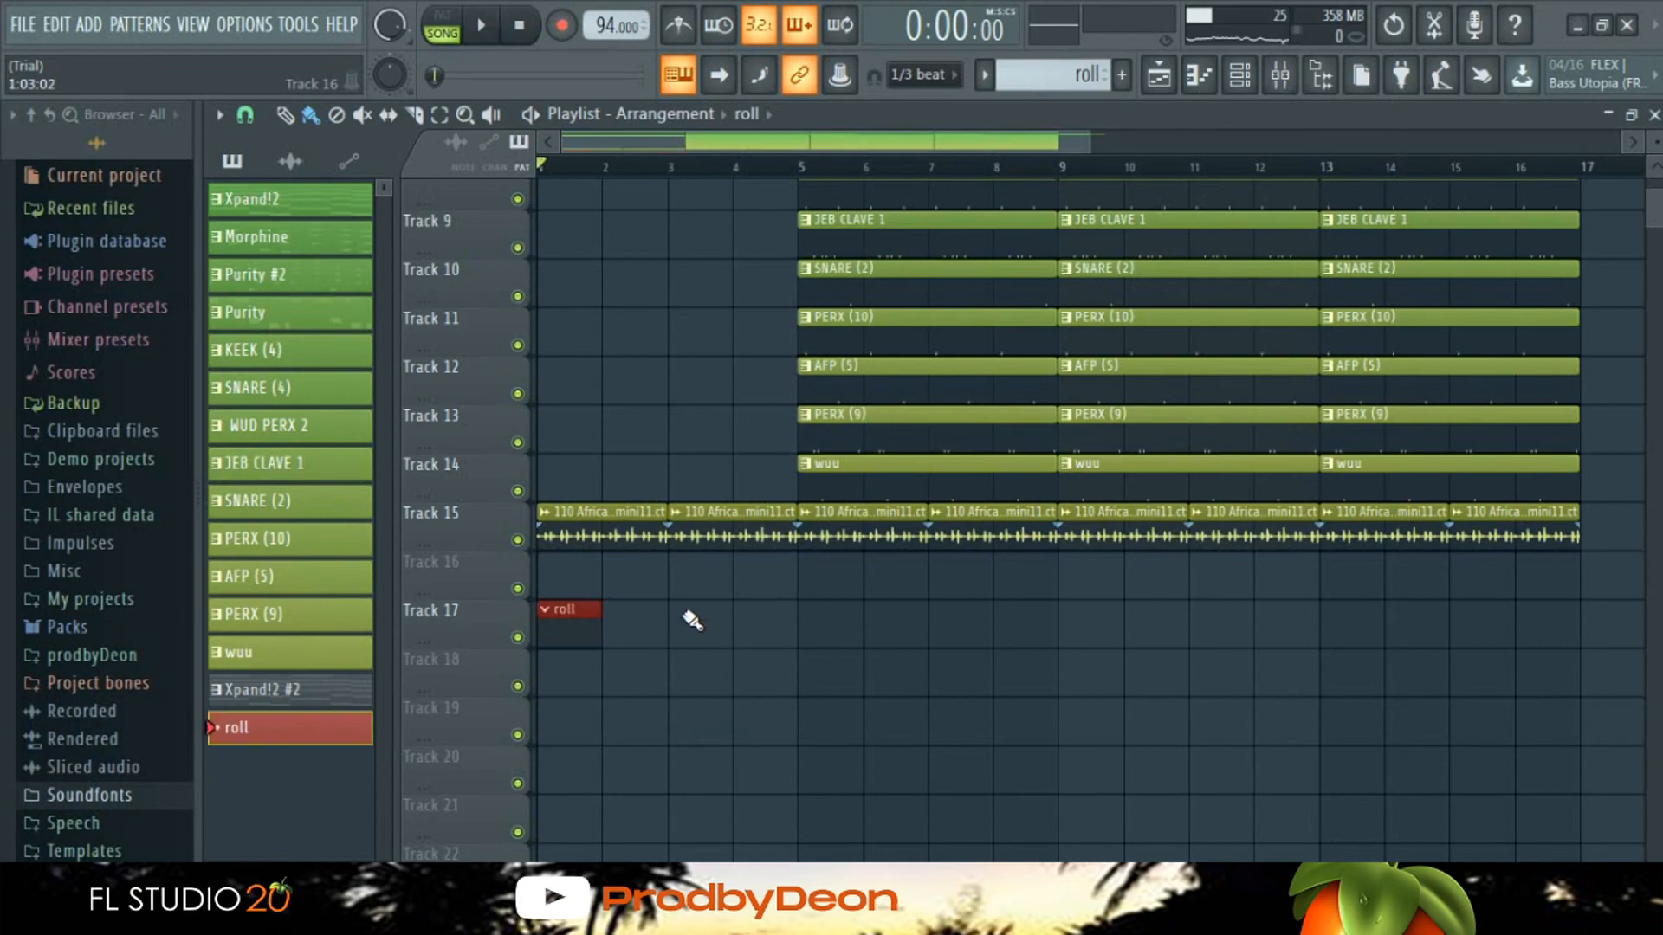
pyautogui.click(1250, 84)
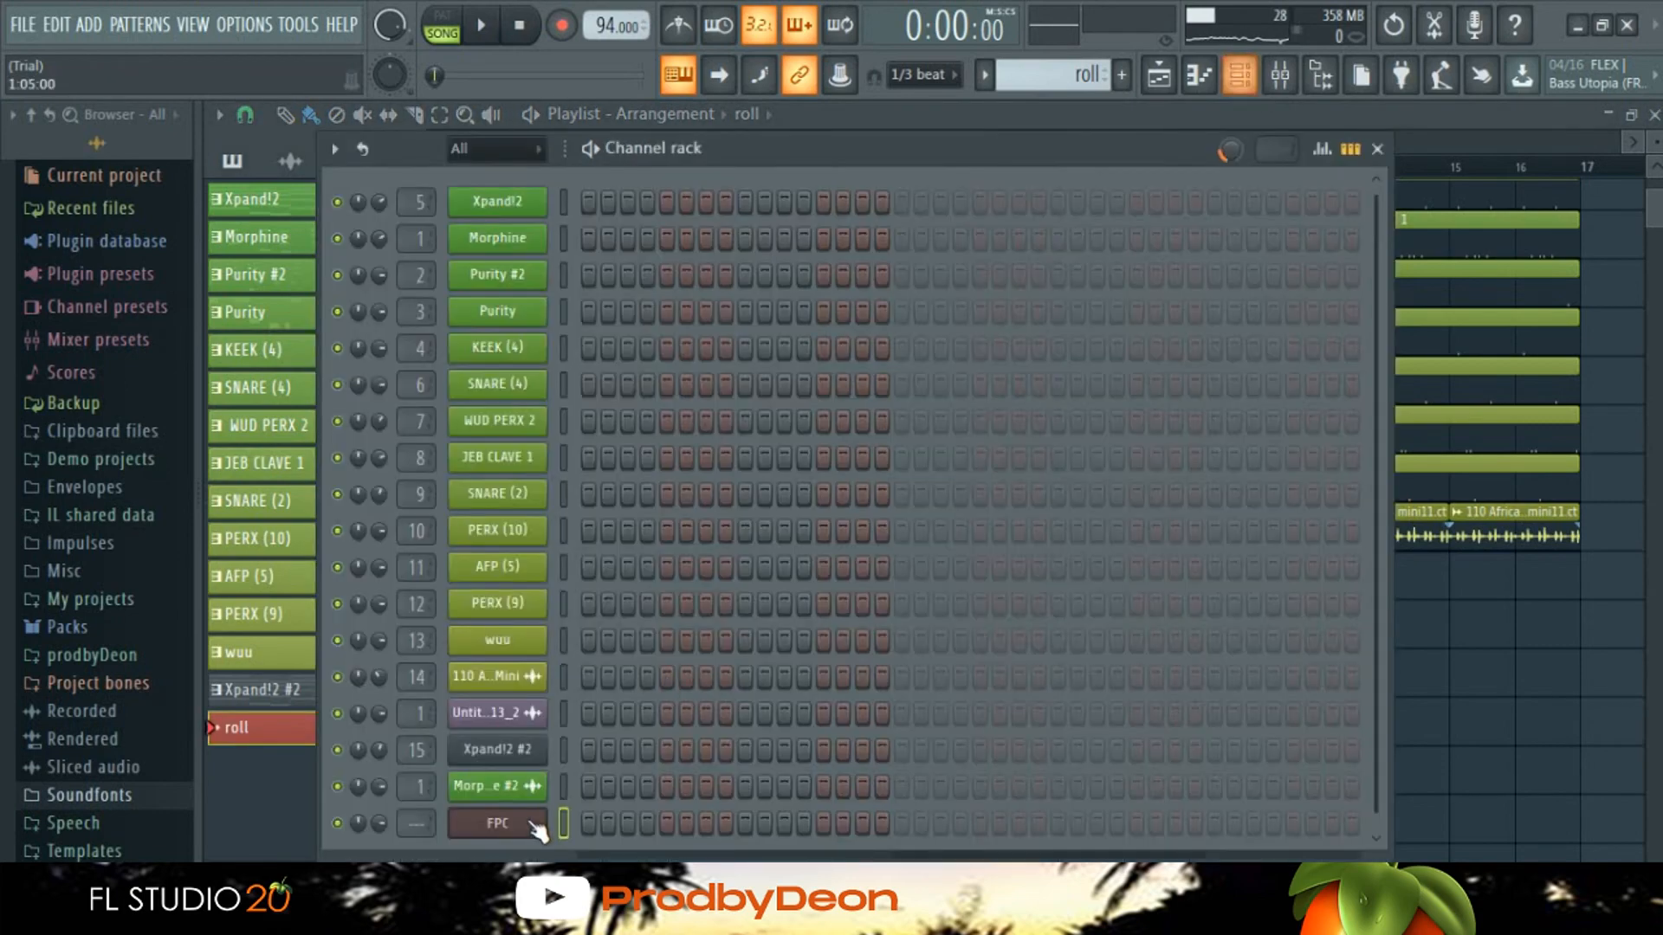
pyautogui.click(533, 827)
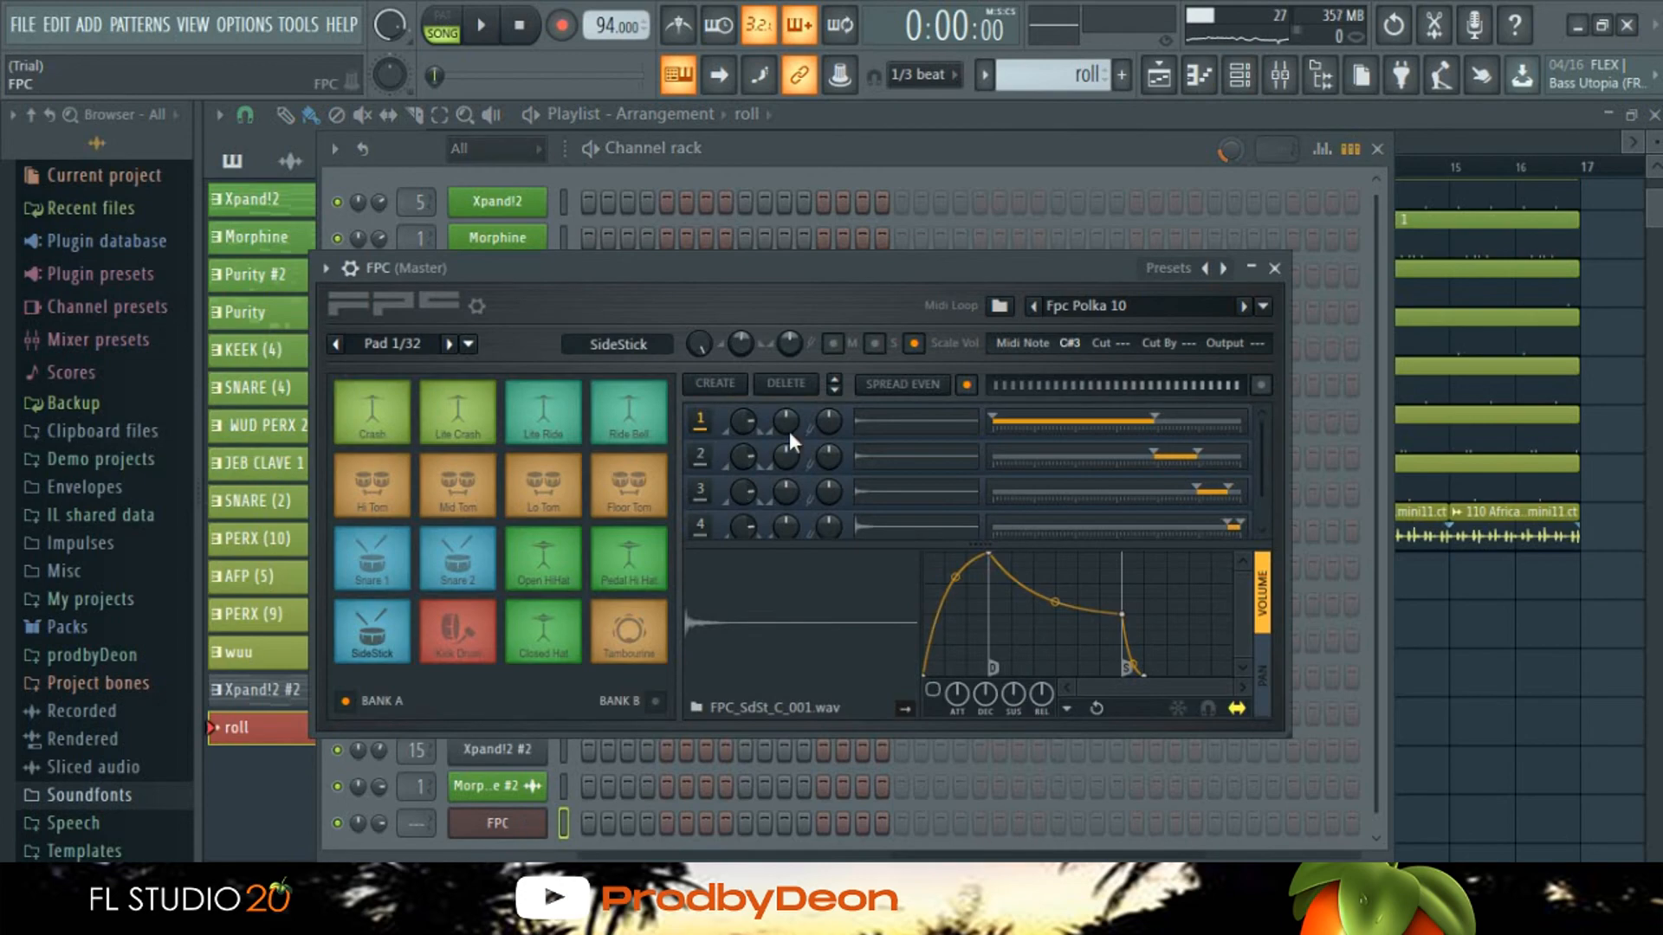
pyautogui.click(1274, 269)
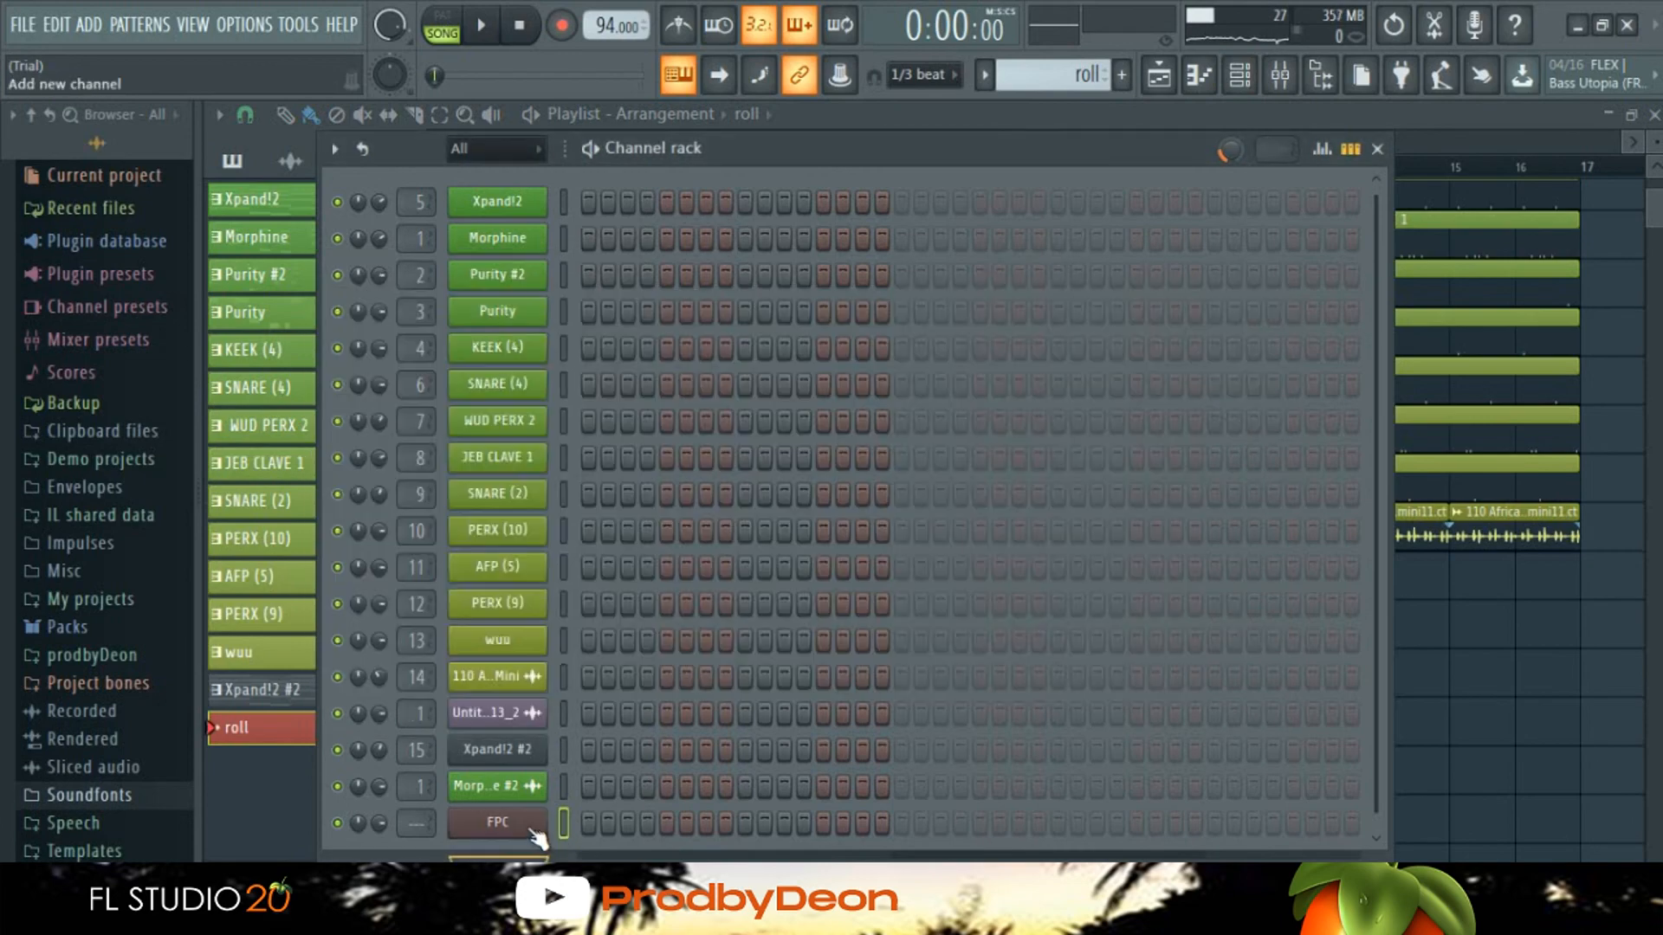
pyautogui.rightClick(531, 820)
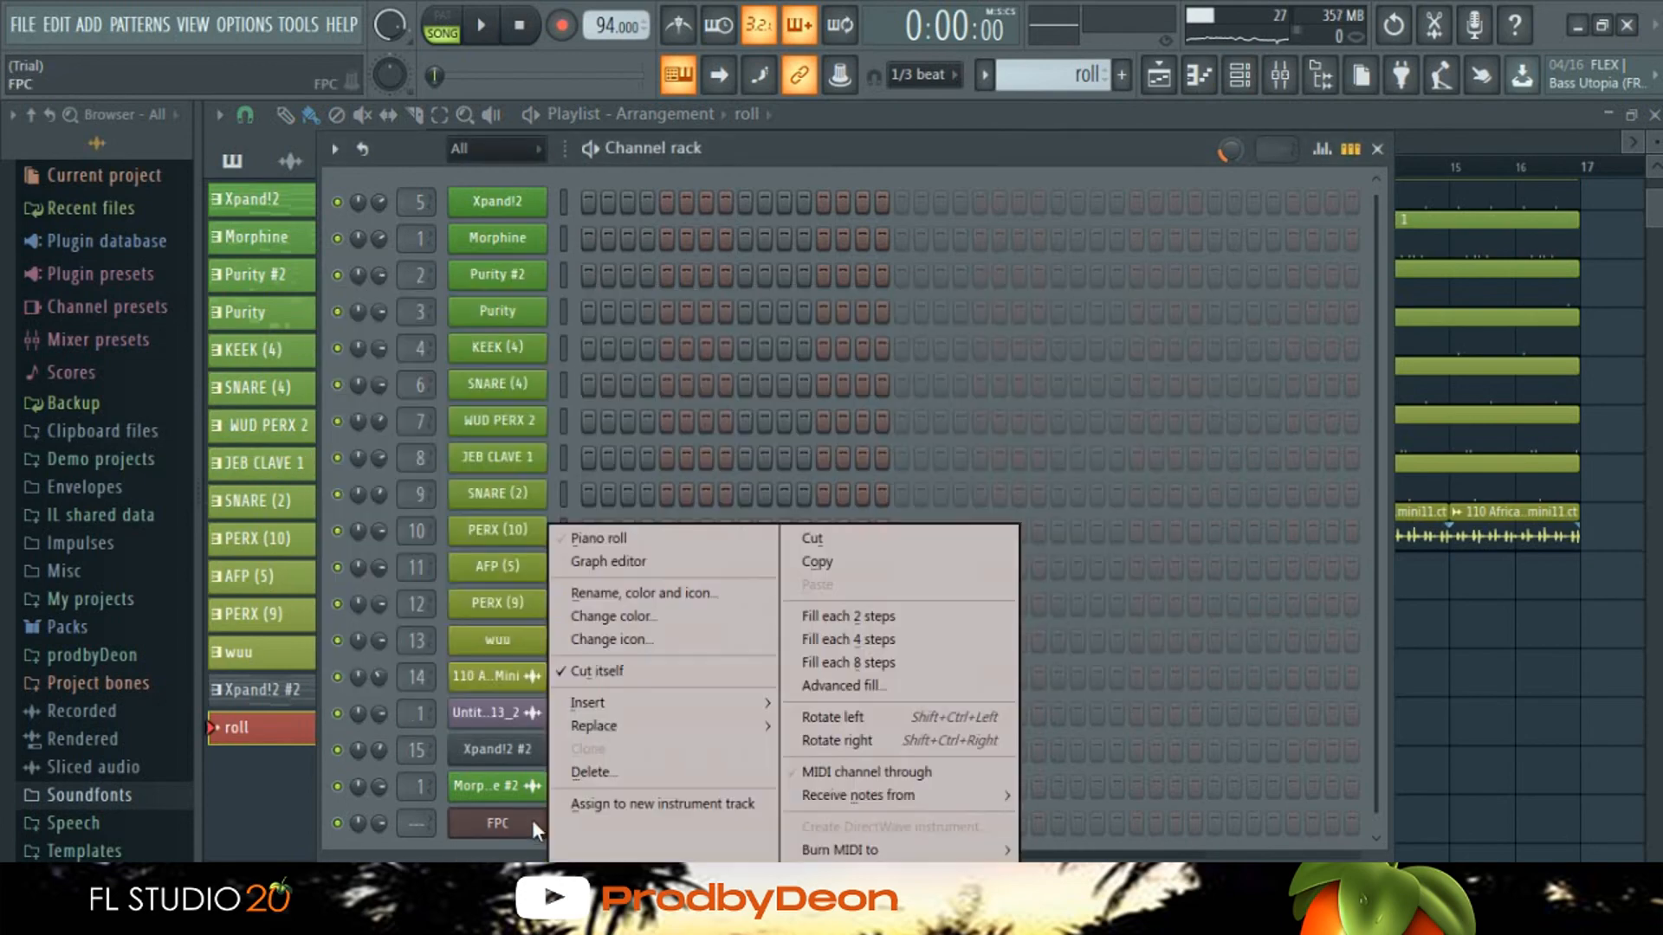
pyautogui.click(632, 539)
# Step: Add a two-step Snare 1 note at 4:03 followed by two two-step Snare 2 notes, with the song playing for reference
pyautogui.press('space')
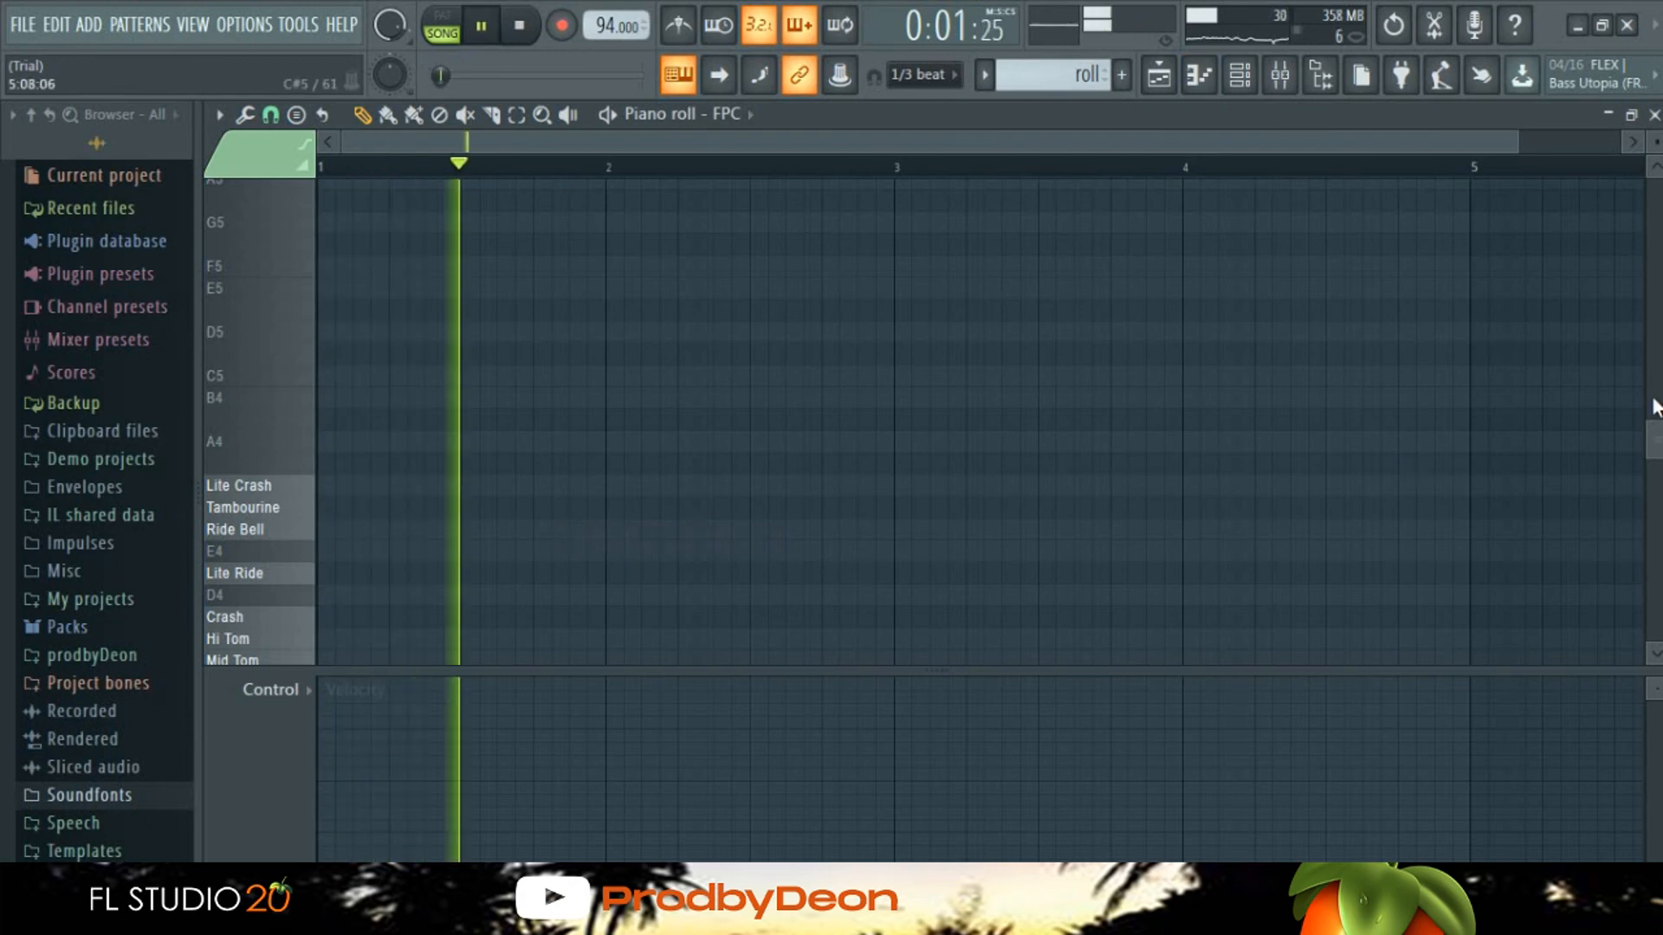
pyautogui.moveTo(1656, 446); pyautogui.dragTo(1656, 476)
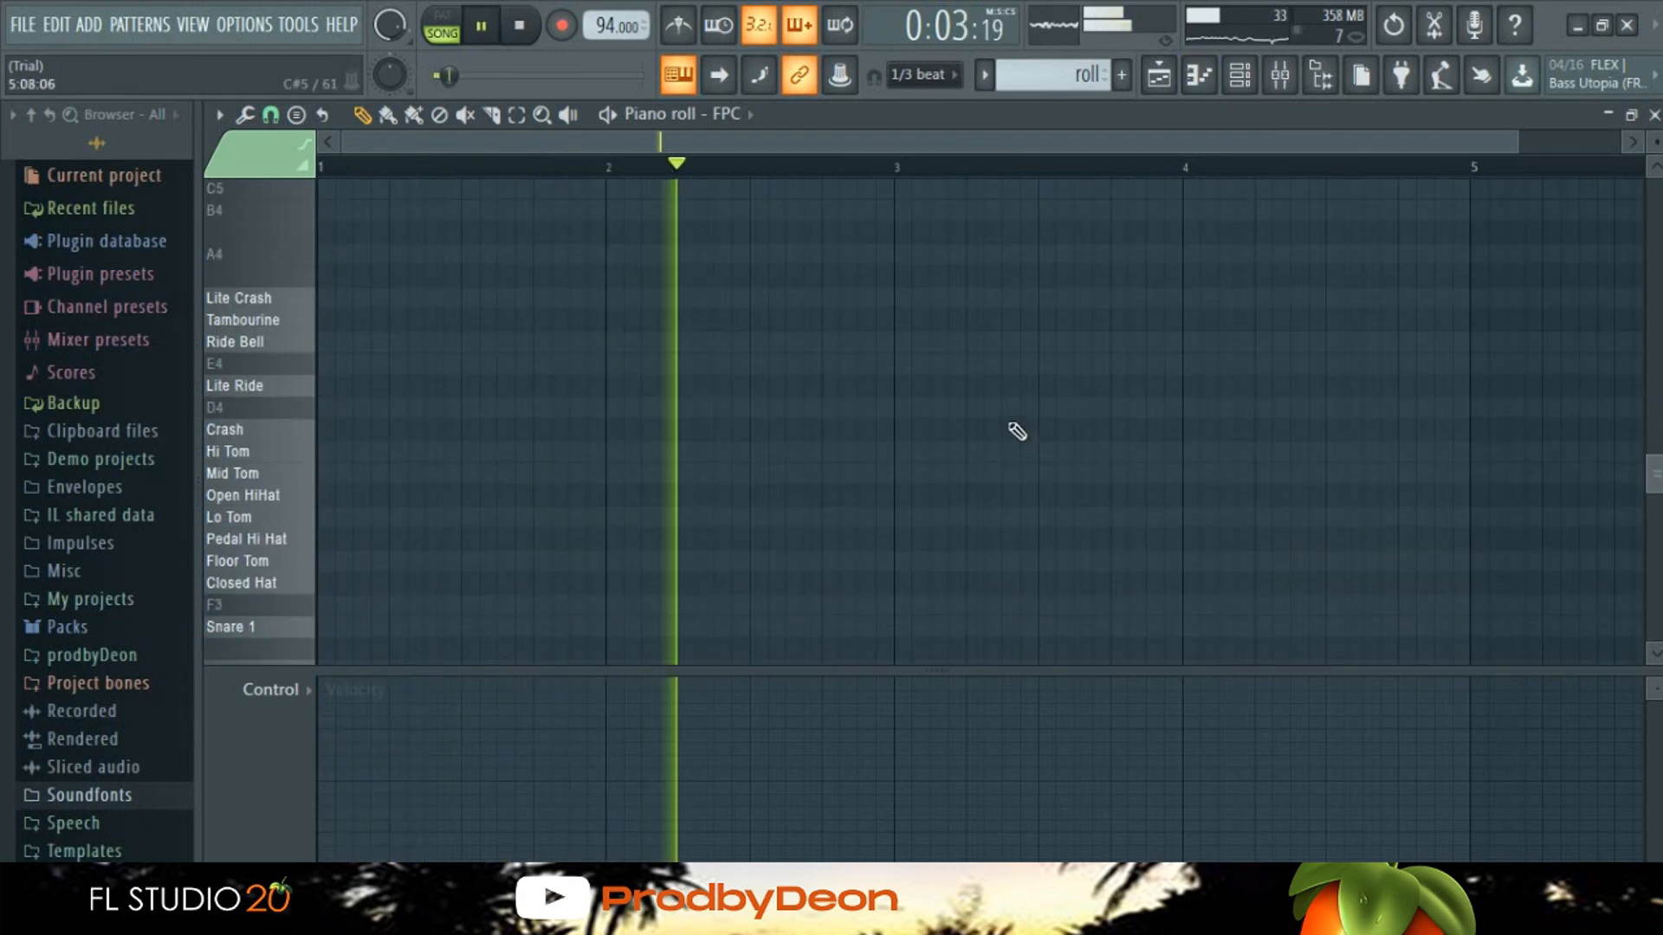
pyautogui.scroll(3, 1017, 434)
pyautogui.moveTo(773, 236); pyautogui.dragTo(1015, 227)
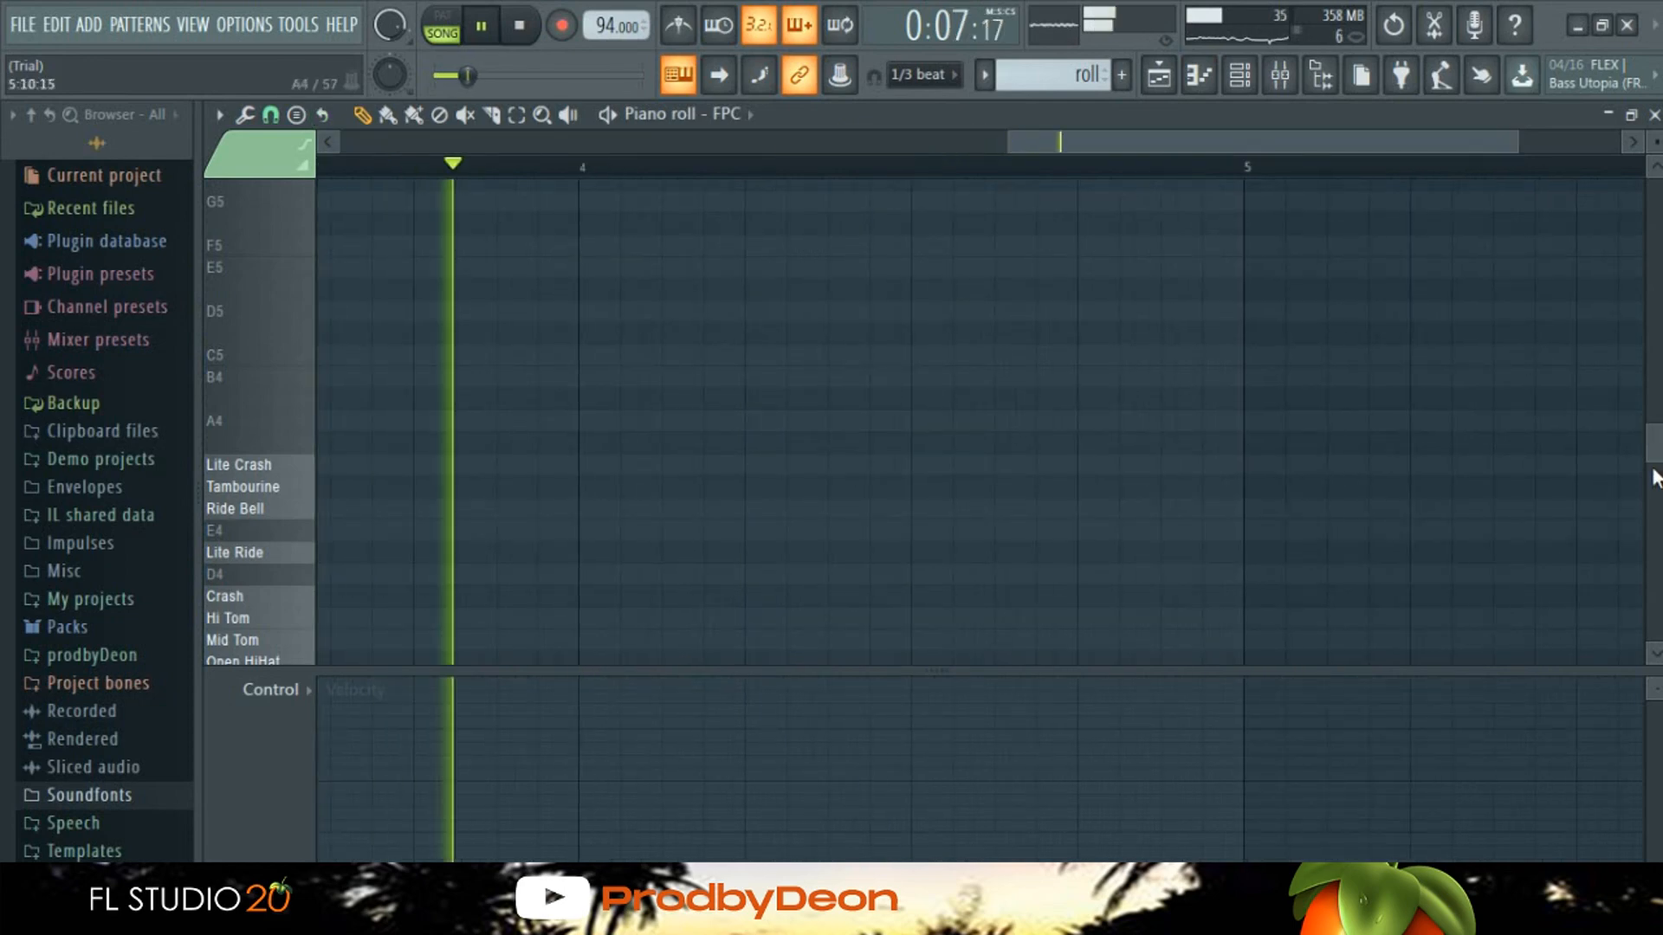
pyautogui.moveTo(1650, 433); pyautogui.dragTo(1650, 472)
pyautogui.press('space')
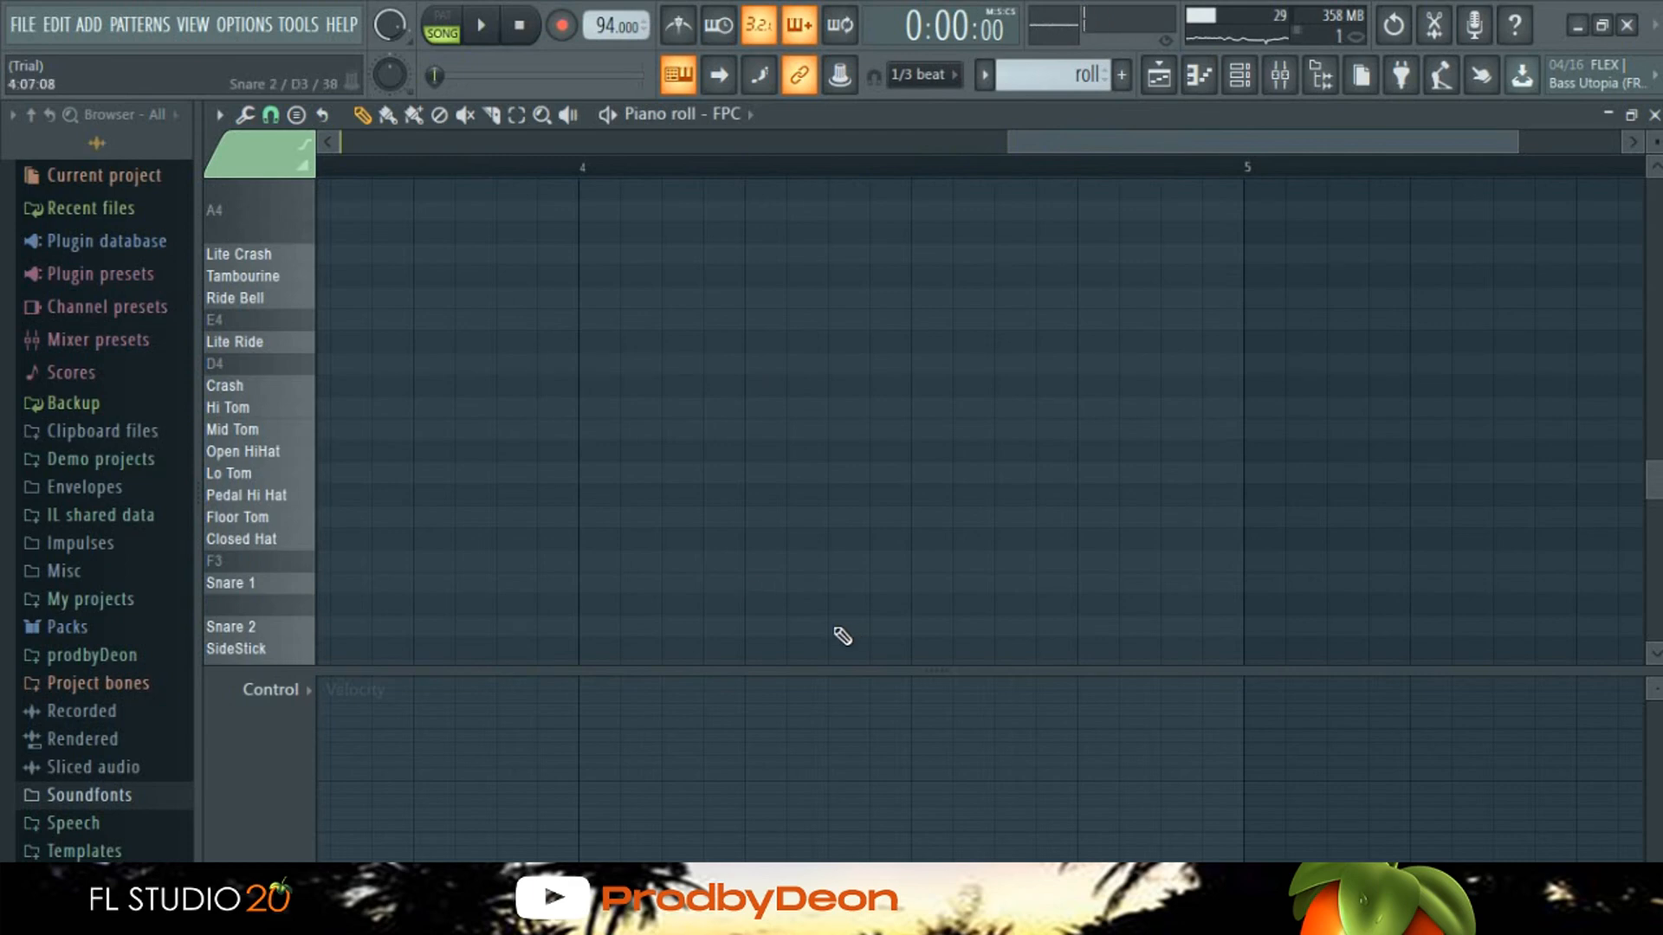
pyautogui.click(679, 587)
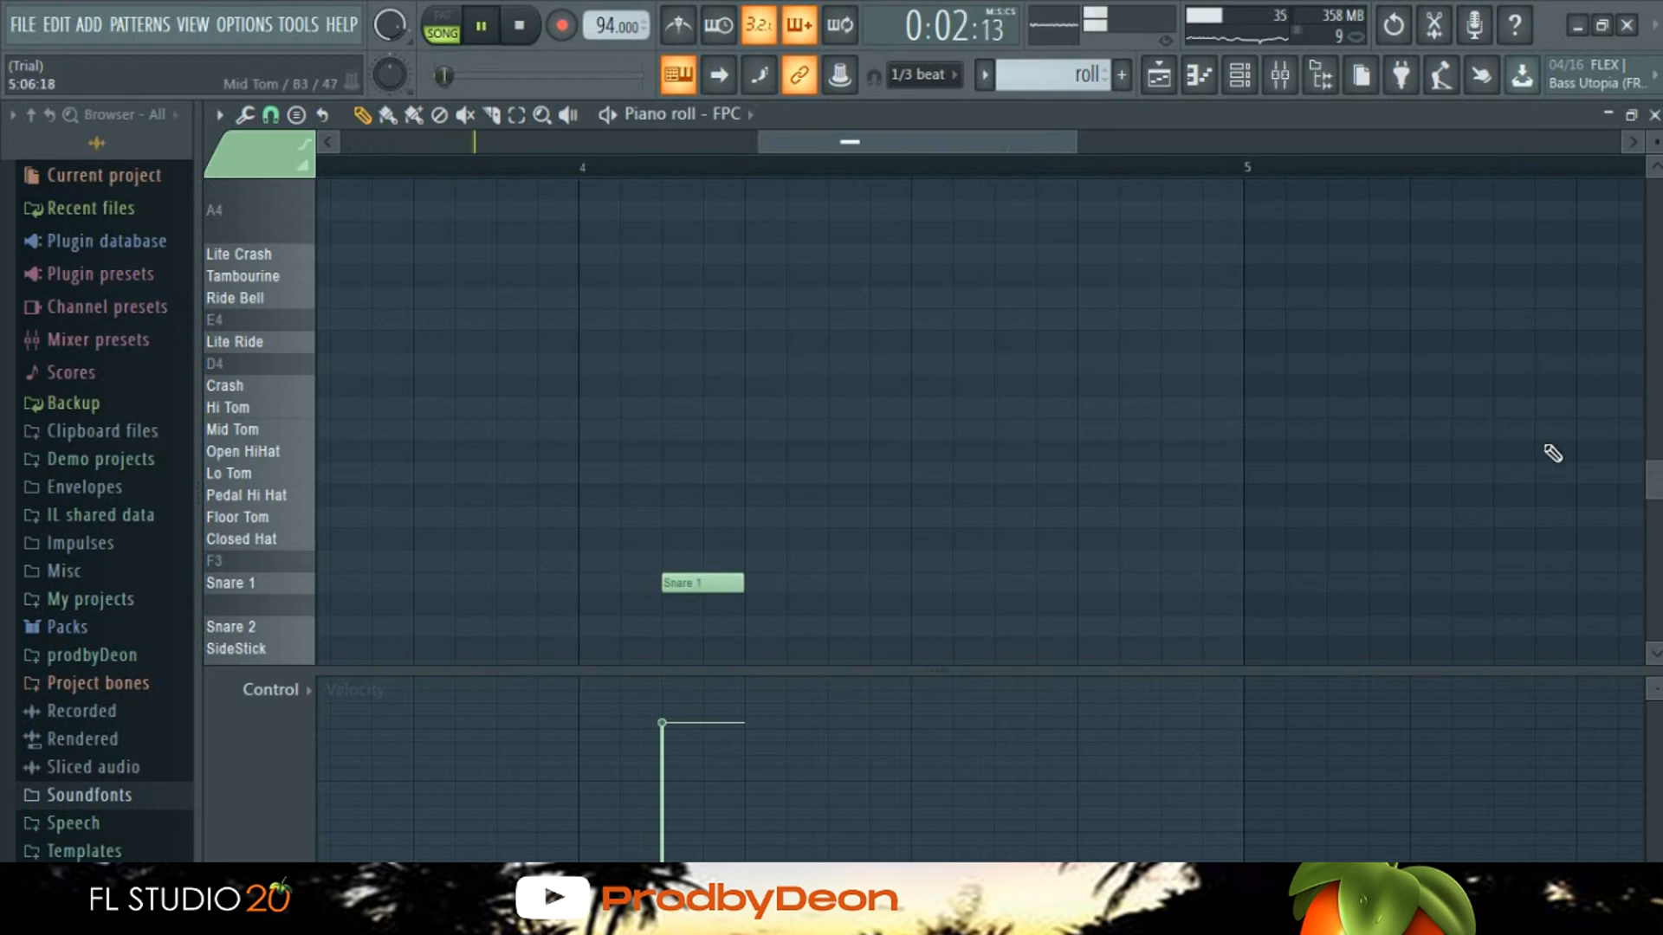
pyautogui.moveTo(1649, 485); pyautogui.dragTo(1355, 512)
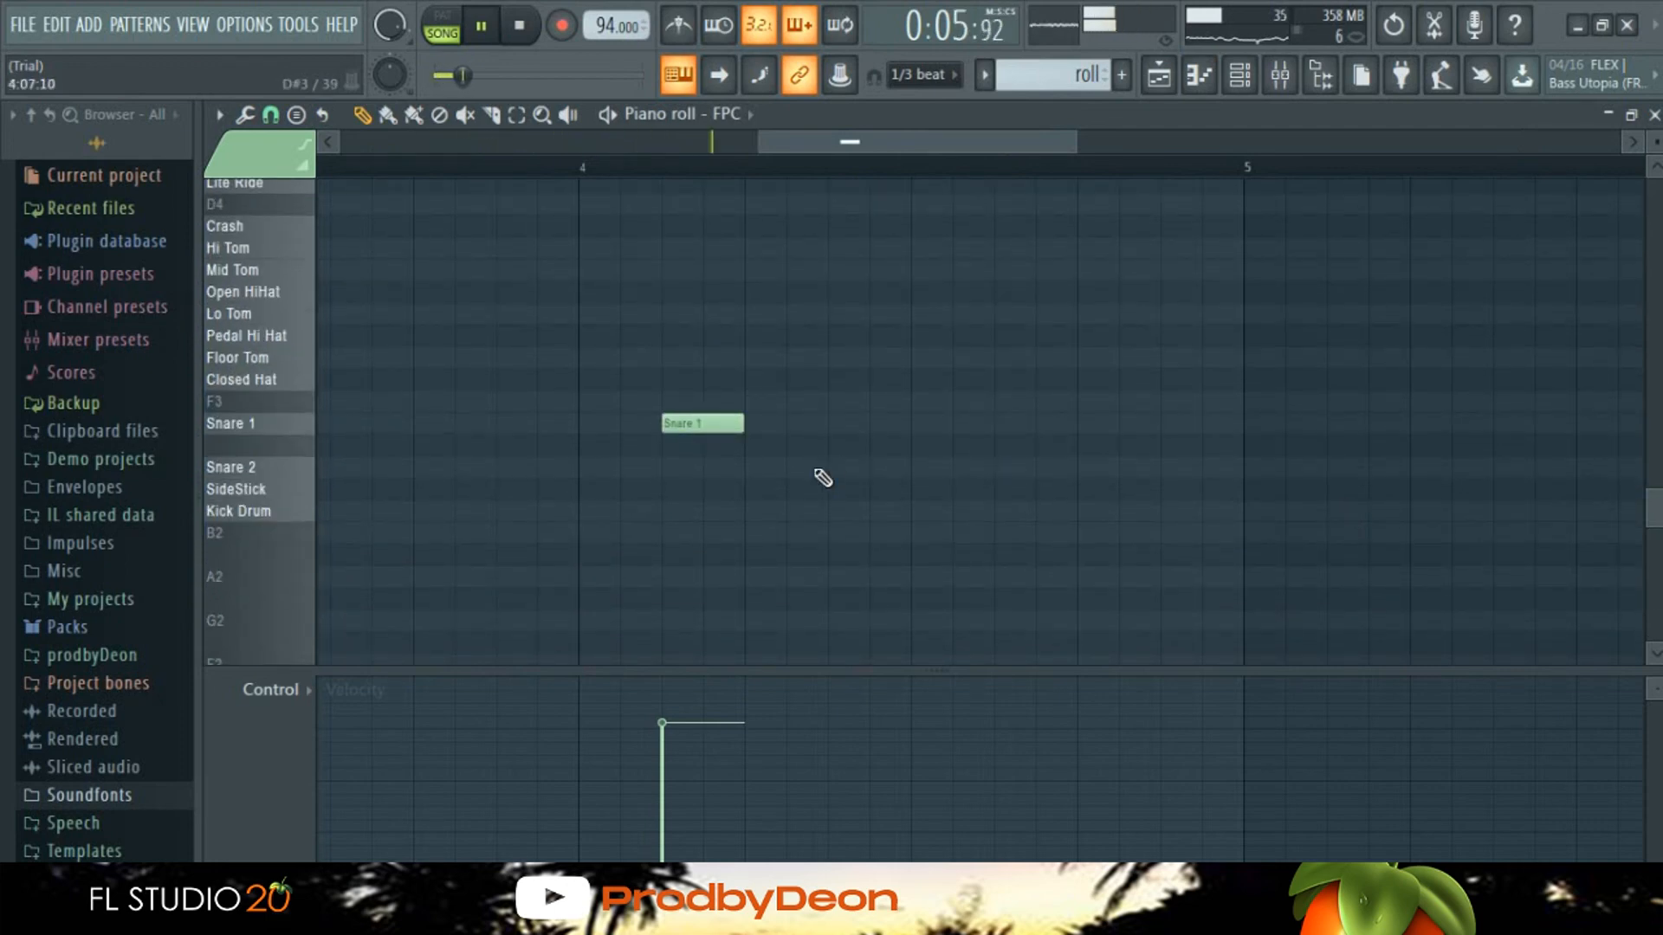
pyautogui.click(762, 468)
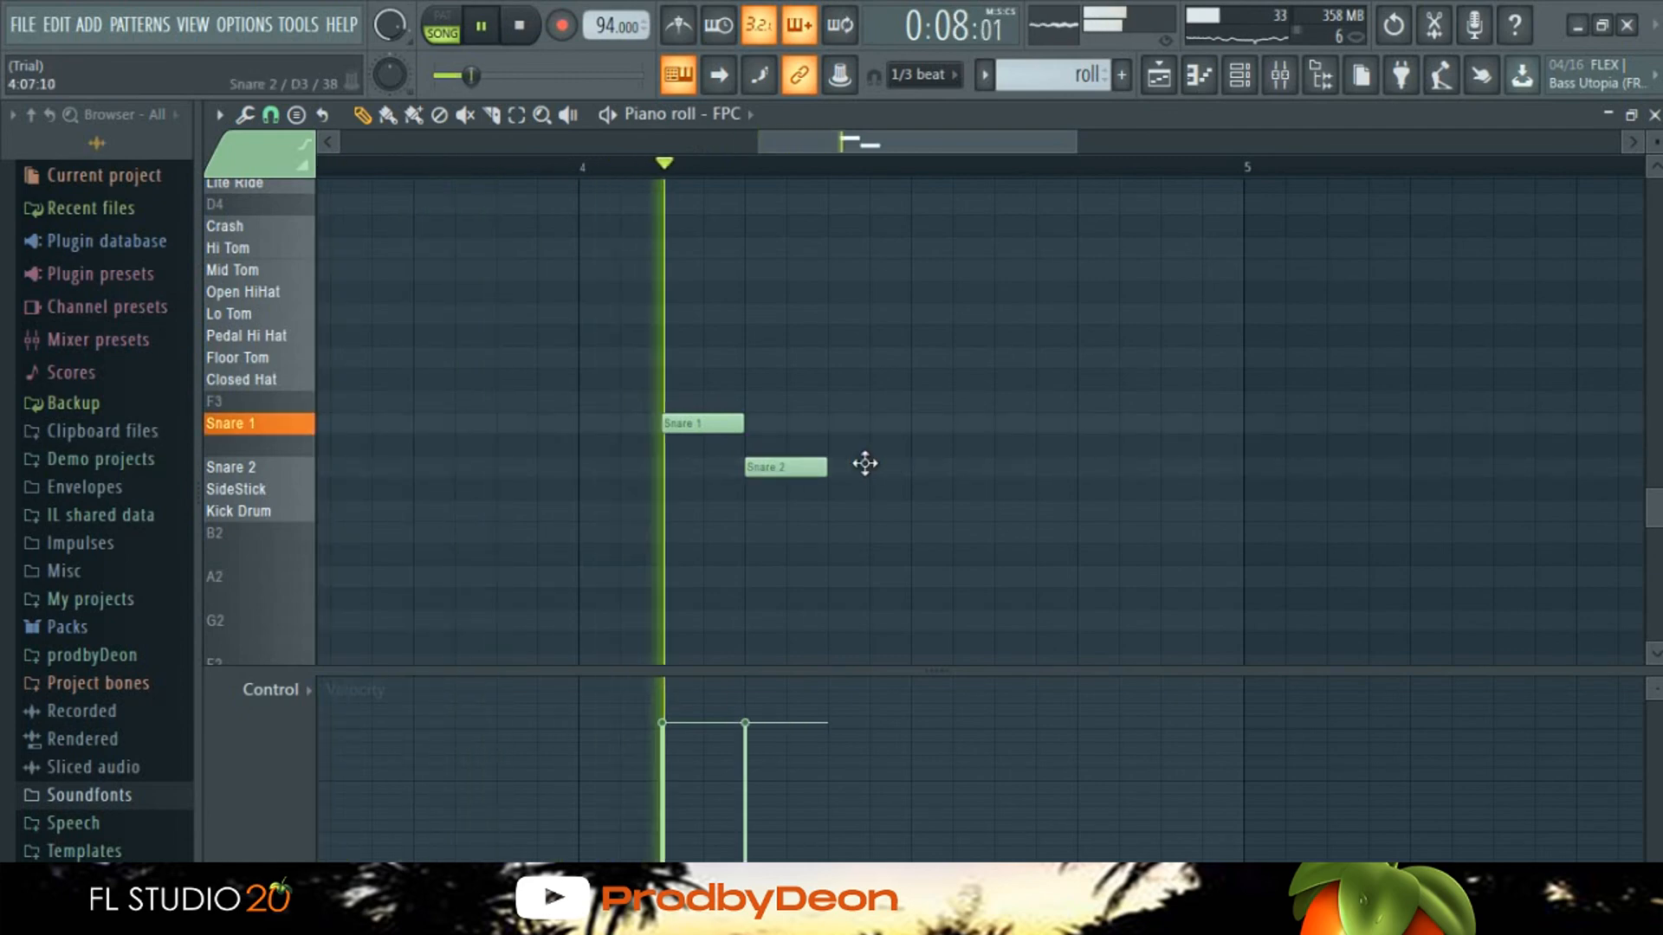
pyautogui.click(865, 465)
pyautogui.press('space')
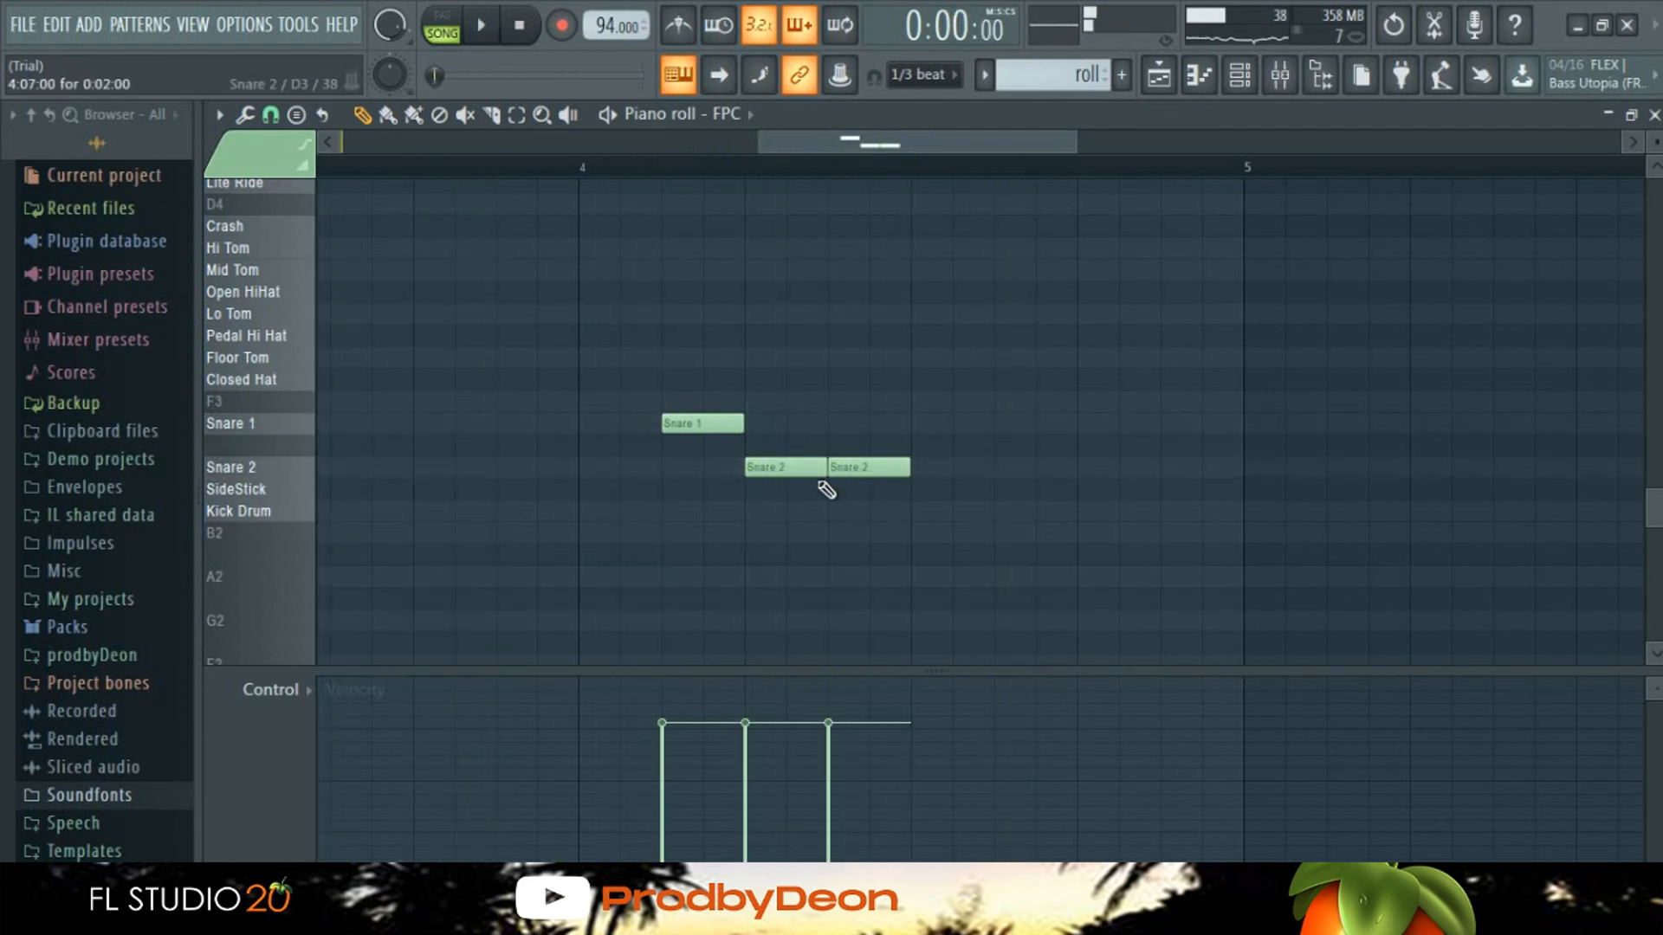
# Step: Replace the two long Snare 2 notes with one-step notes at 4:05 and 4:06, and add a one-step SideStick note at 4:07
pyautogui.click(801, 467)
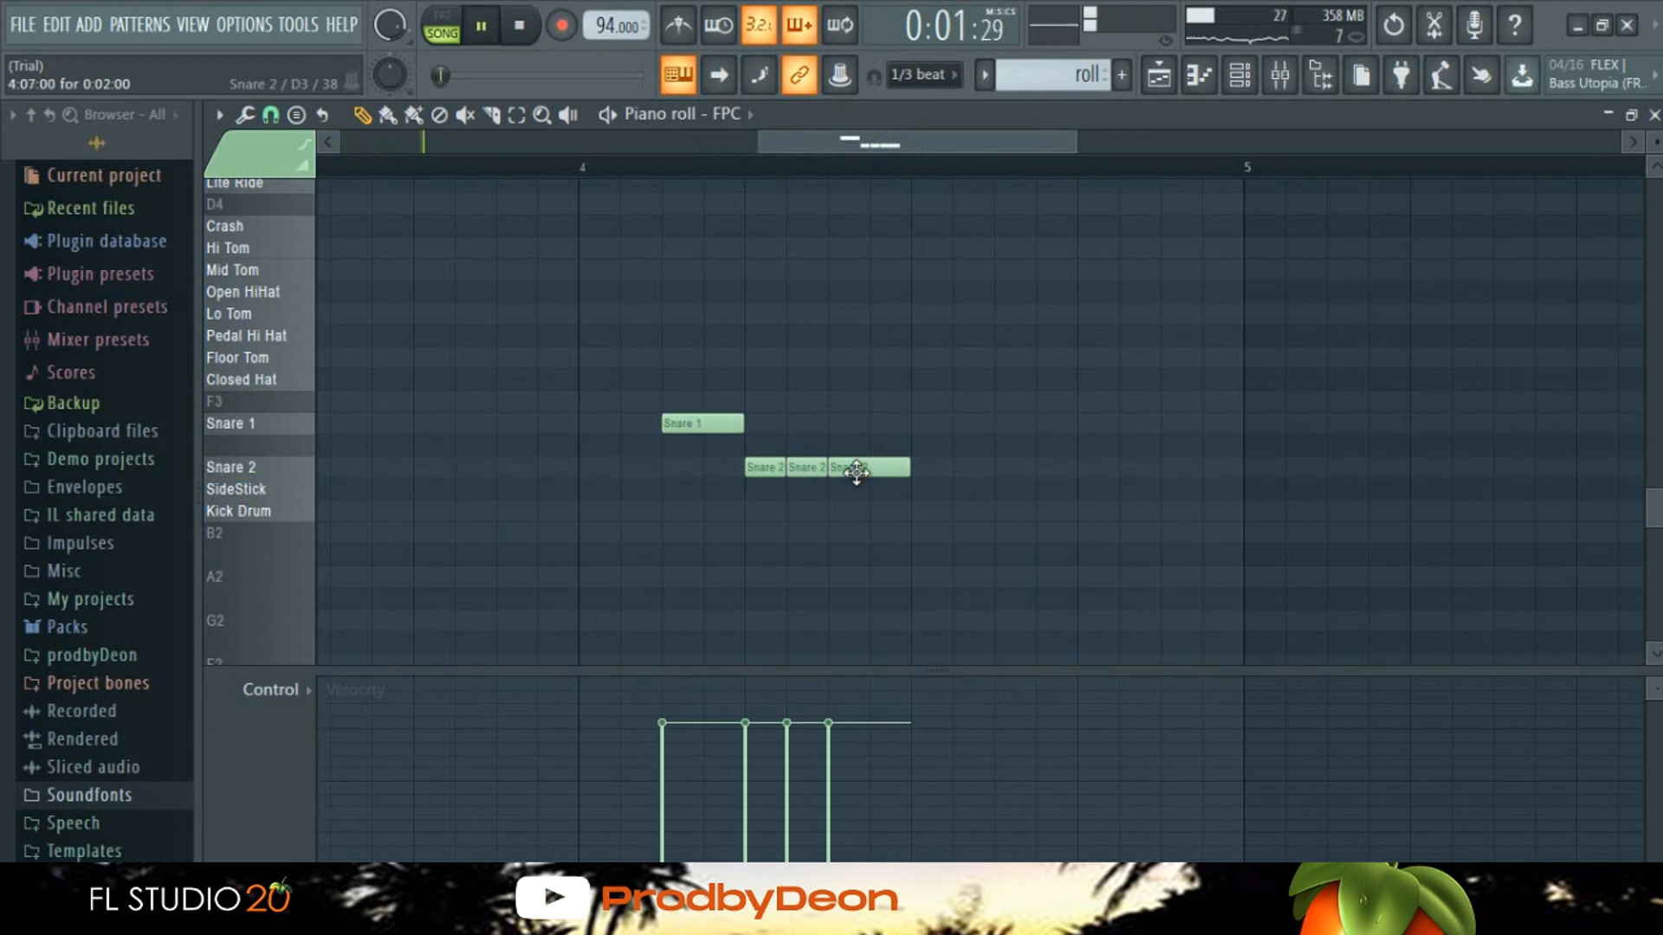
pyautogui.rightClick(855, 469)
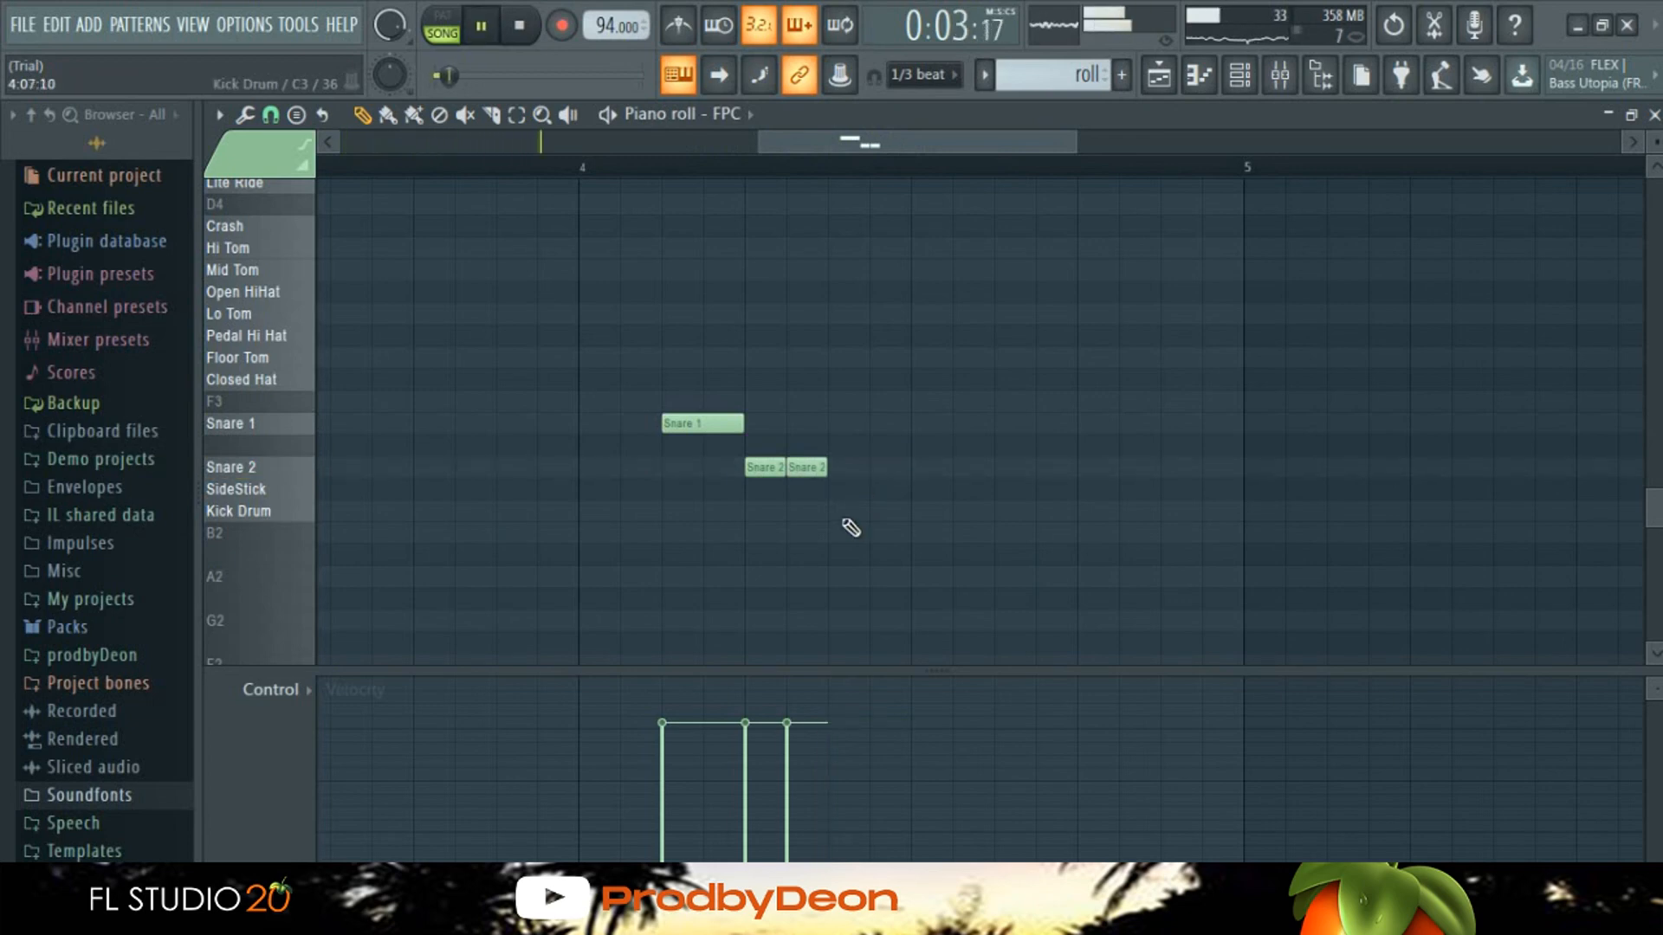
pyautogui.click(845, 490)
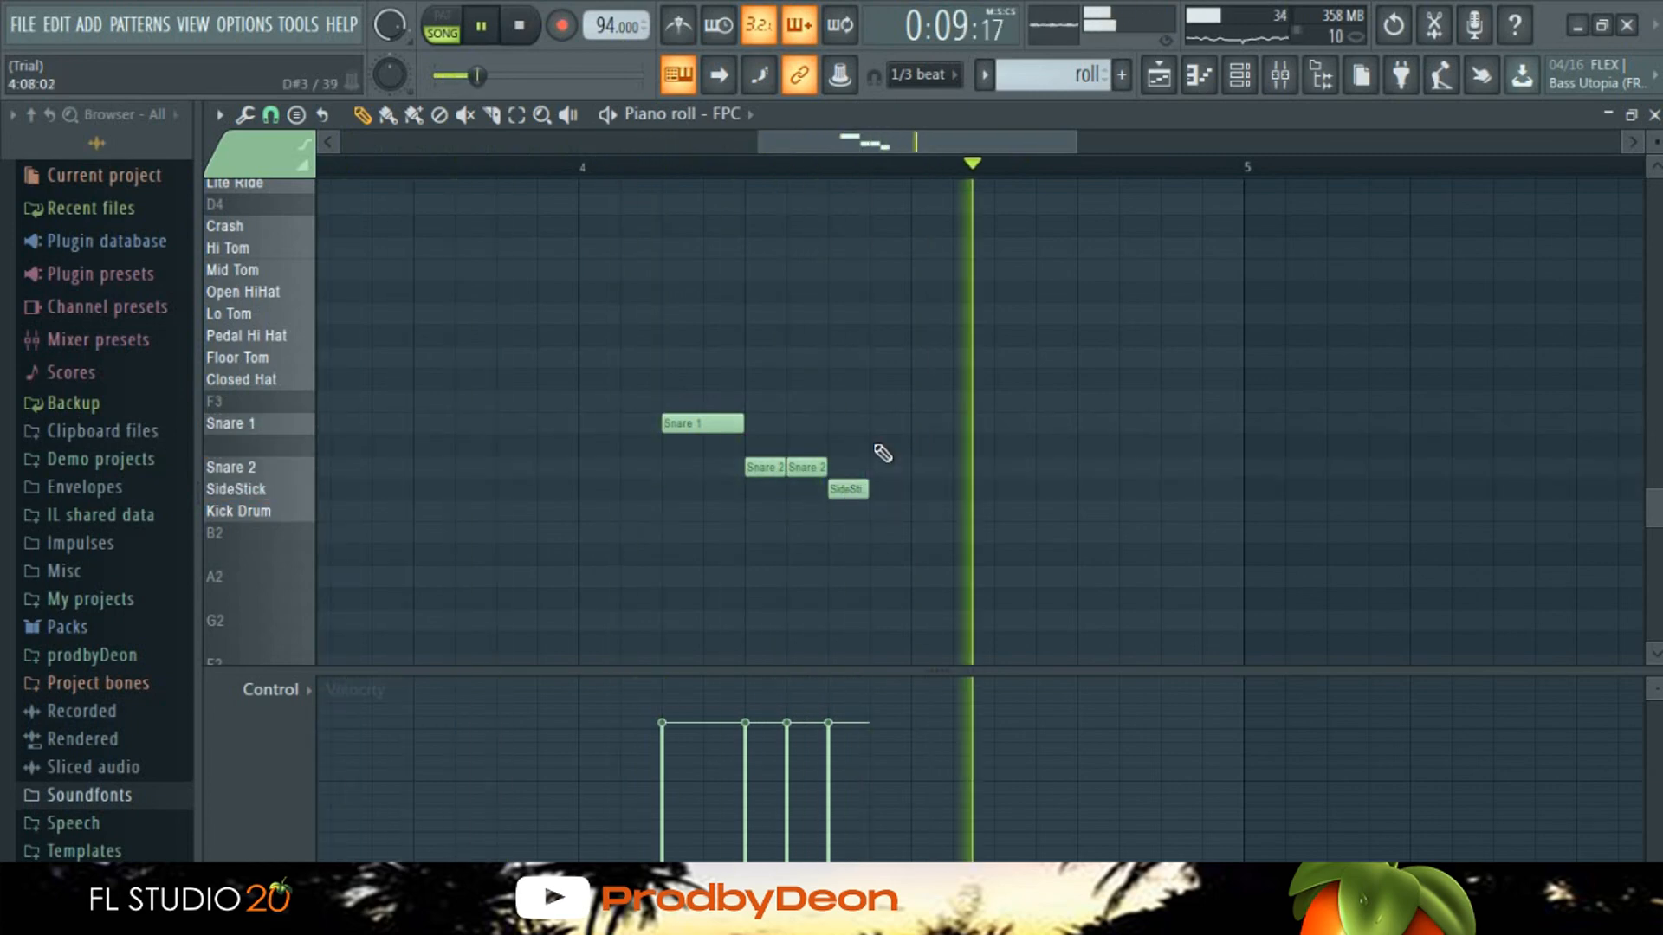
pyautogui.press('space')
# Step: Raise the SideStick note's velocity, add matching one-step SideStick notes at 4:08 and 4:09, and play the roll from bar 4
pyautogui.doubleClick(851, 490)
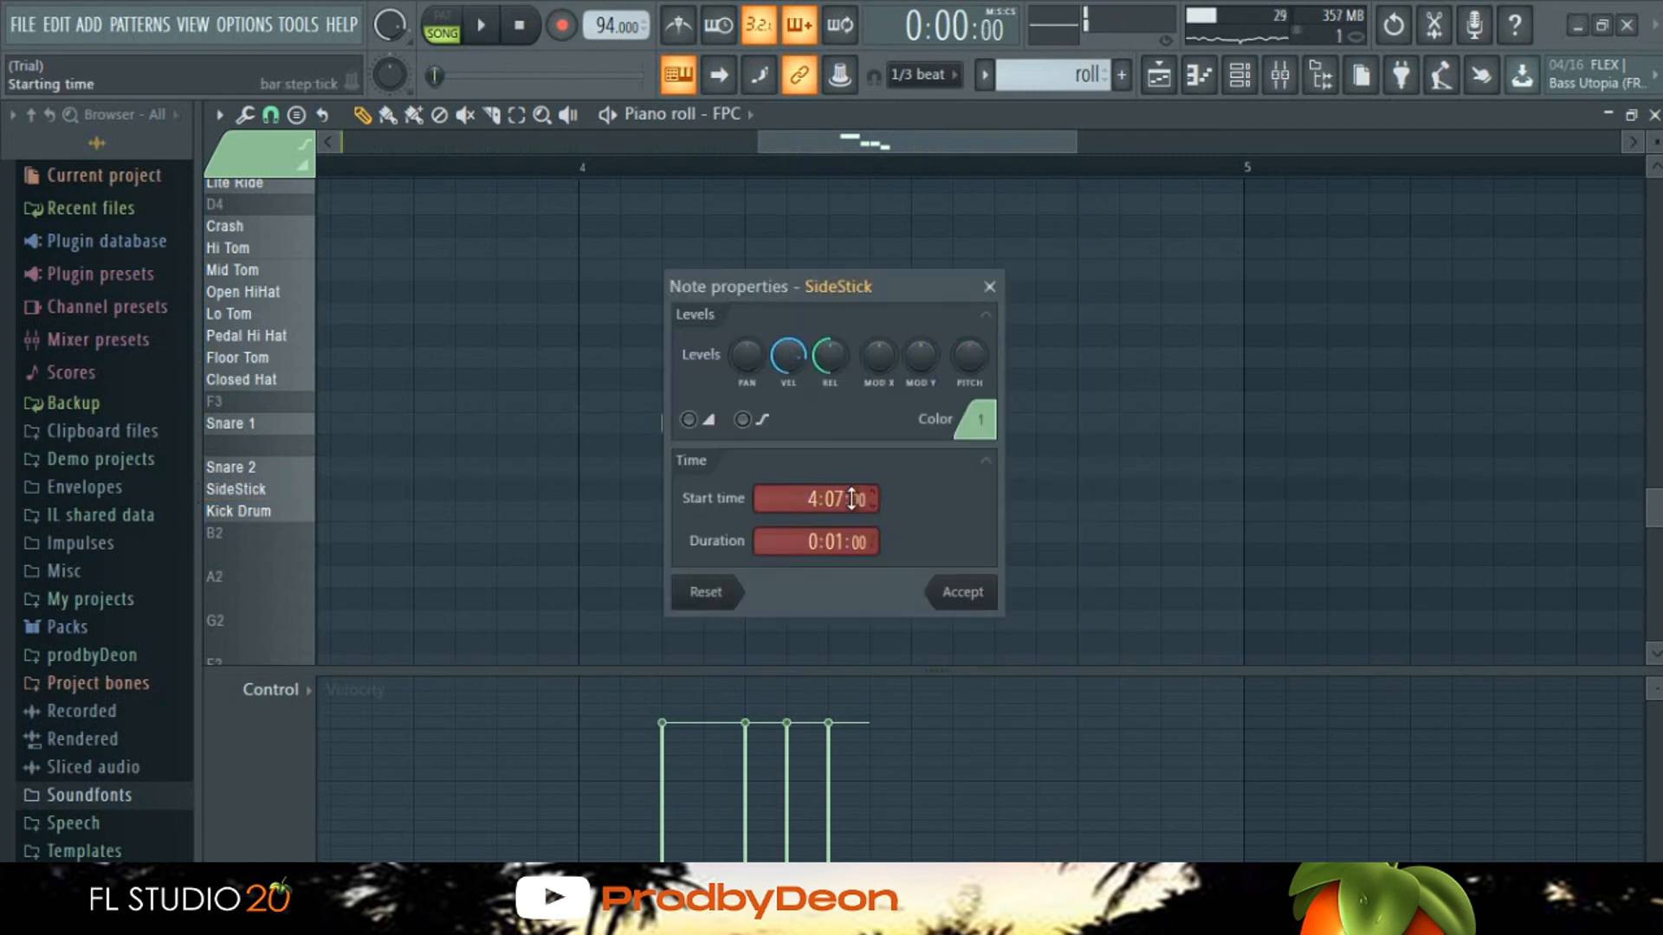
pyautogui.click(990, 288)
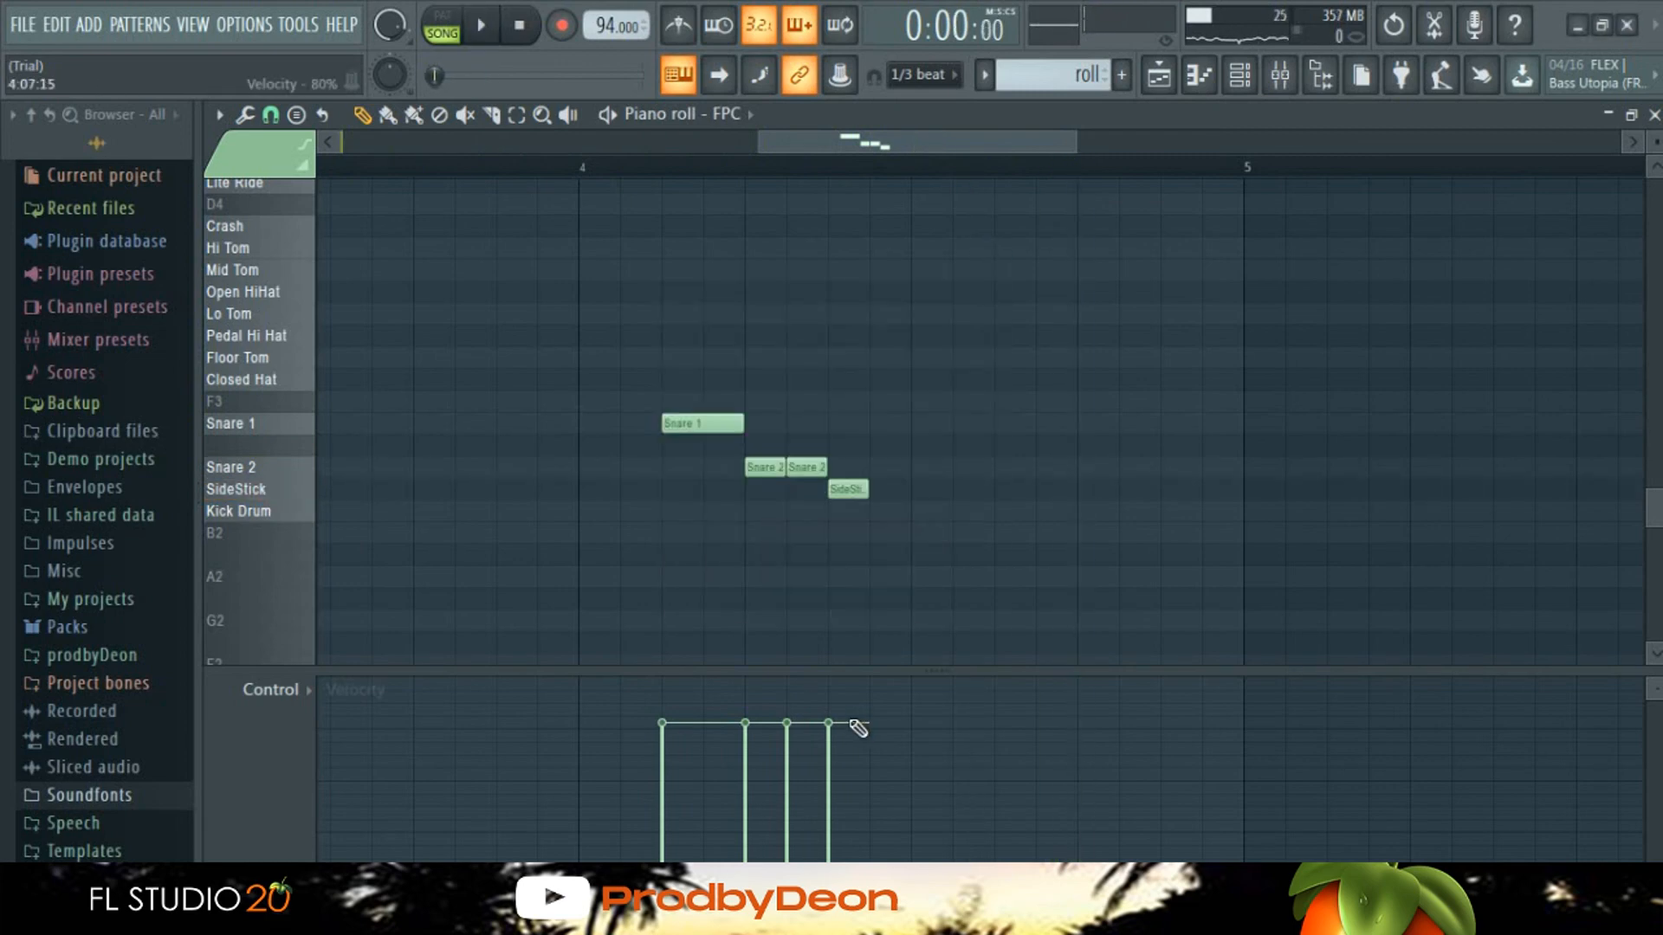
pyautogui.click(887, 491)
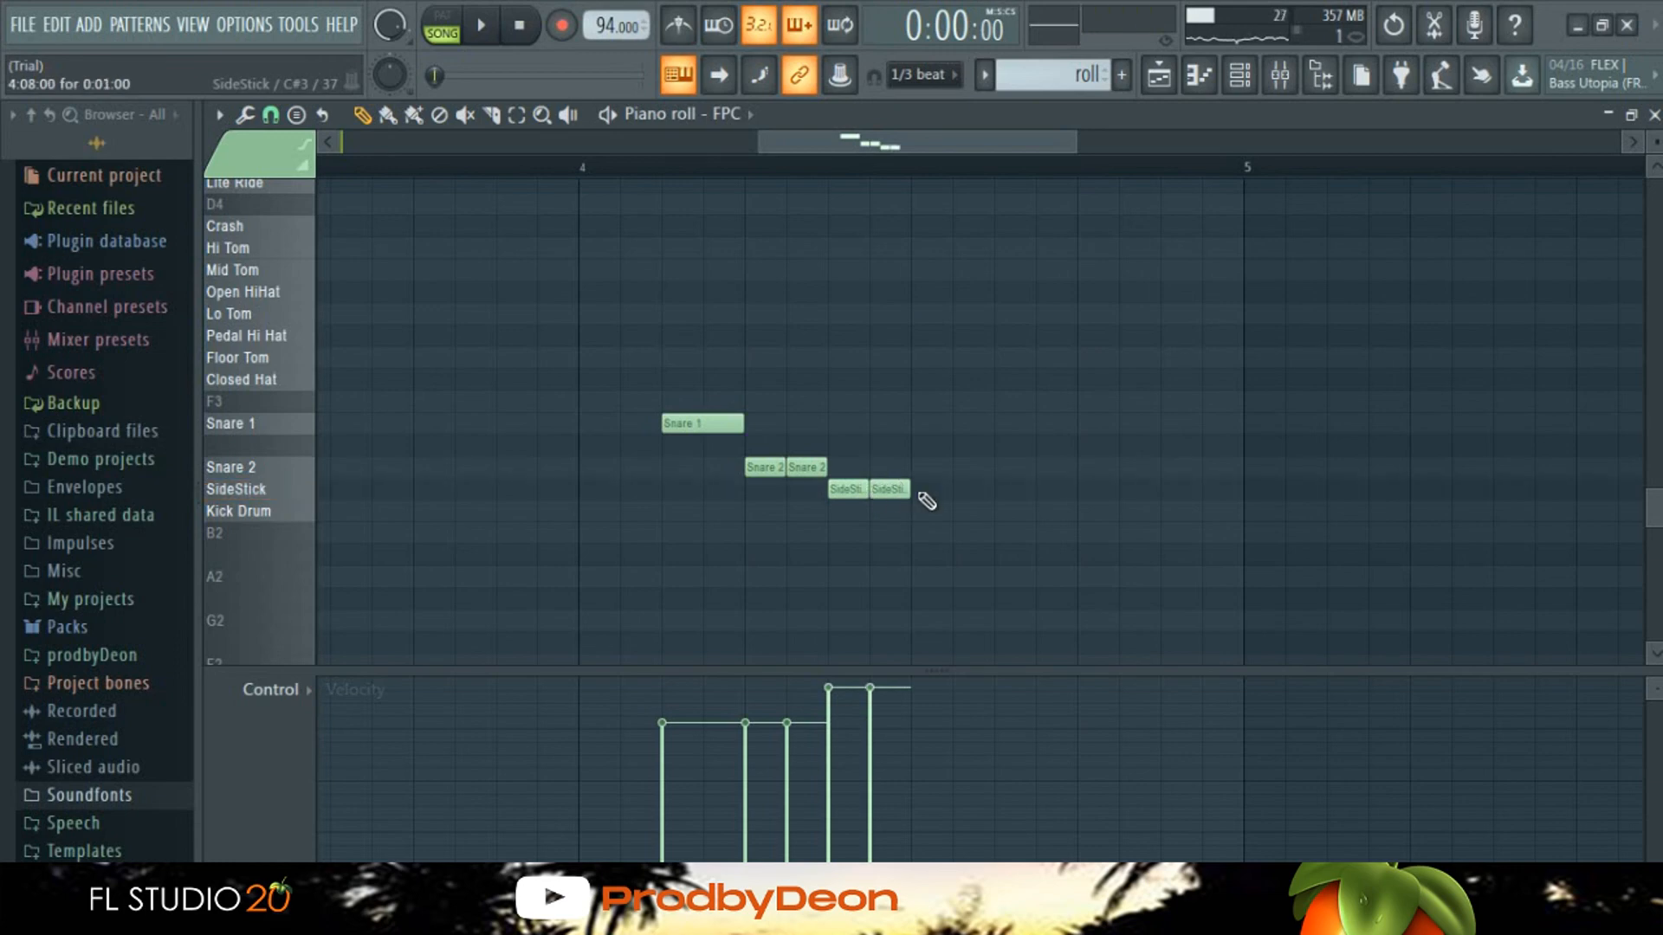
pyautogui.click(919, 491)
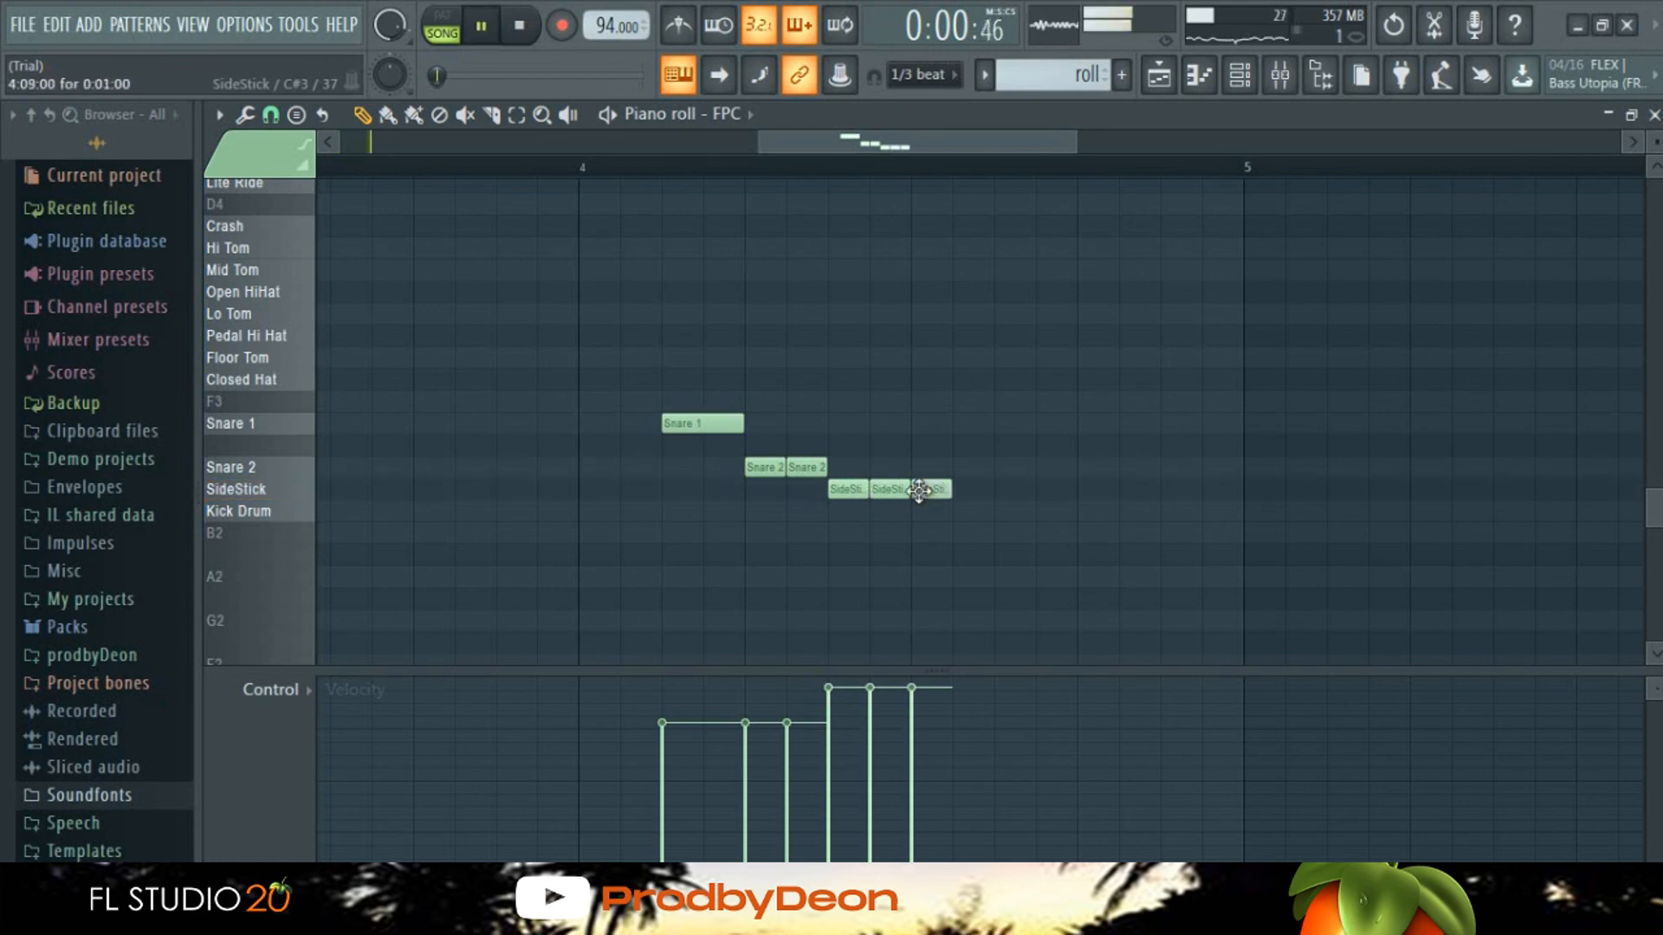
pyautogui.click(583, 173)
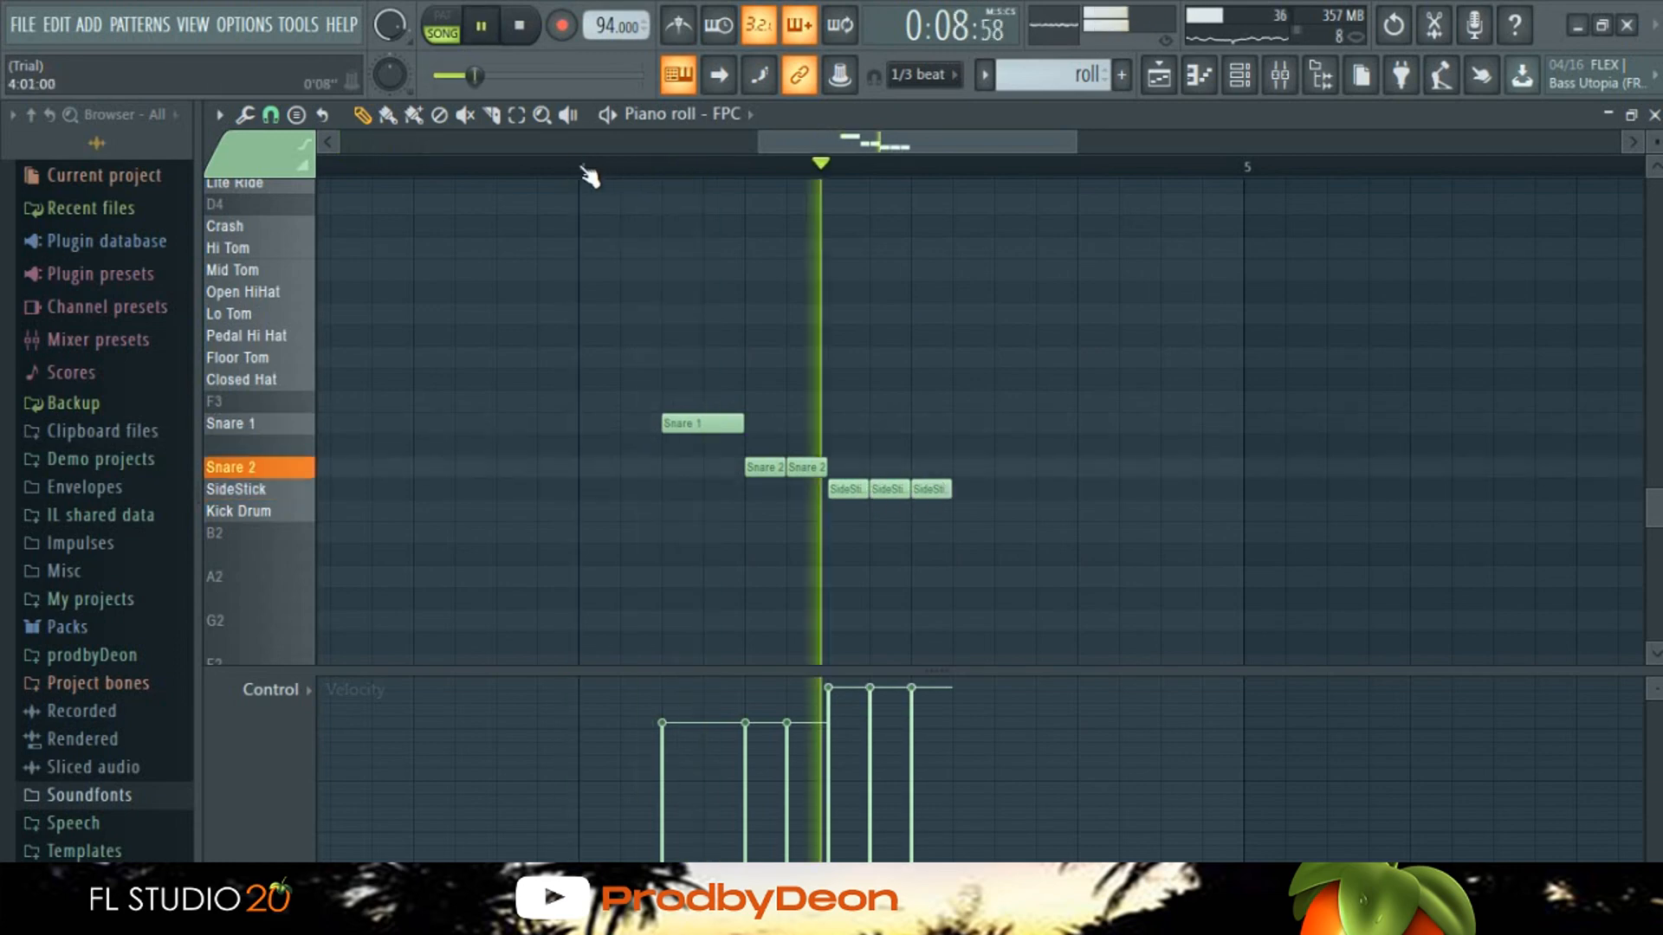
pyautogui.press('space')
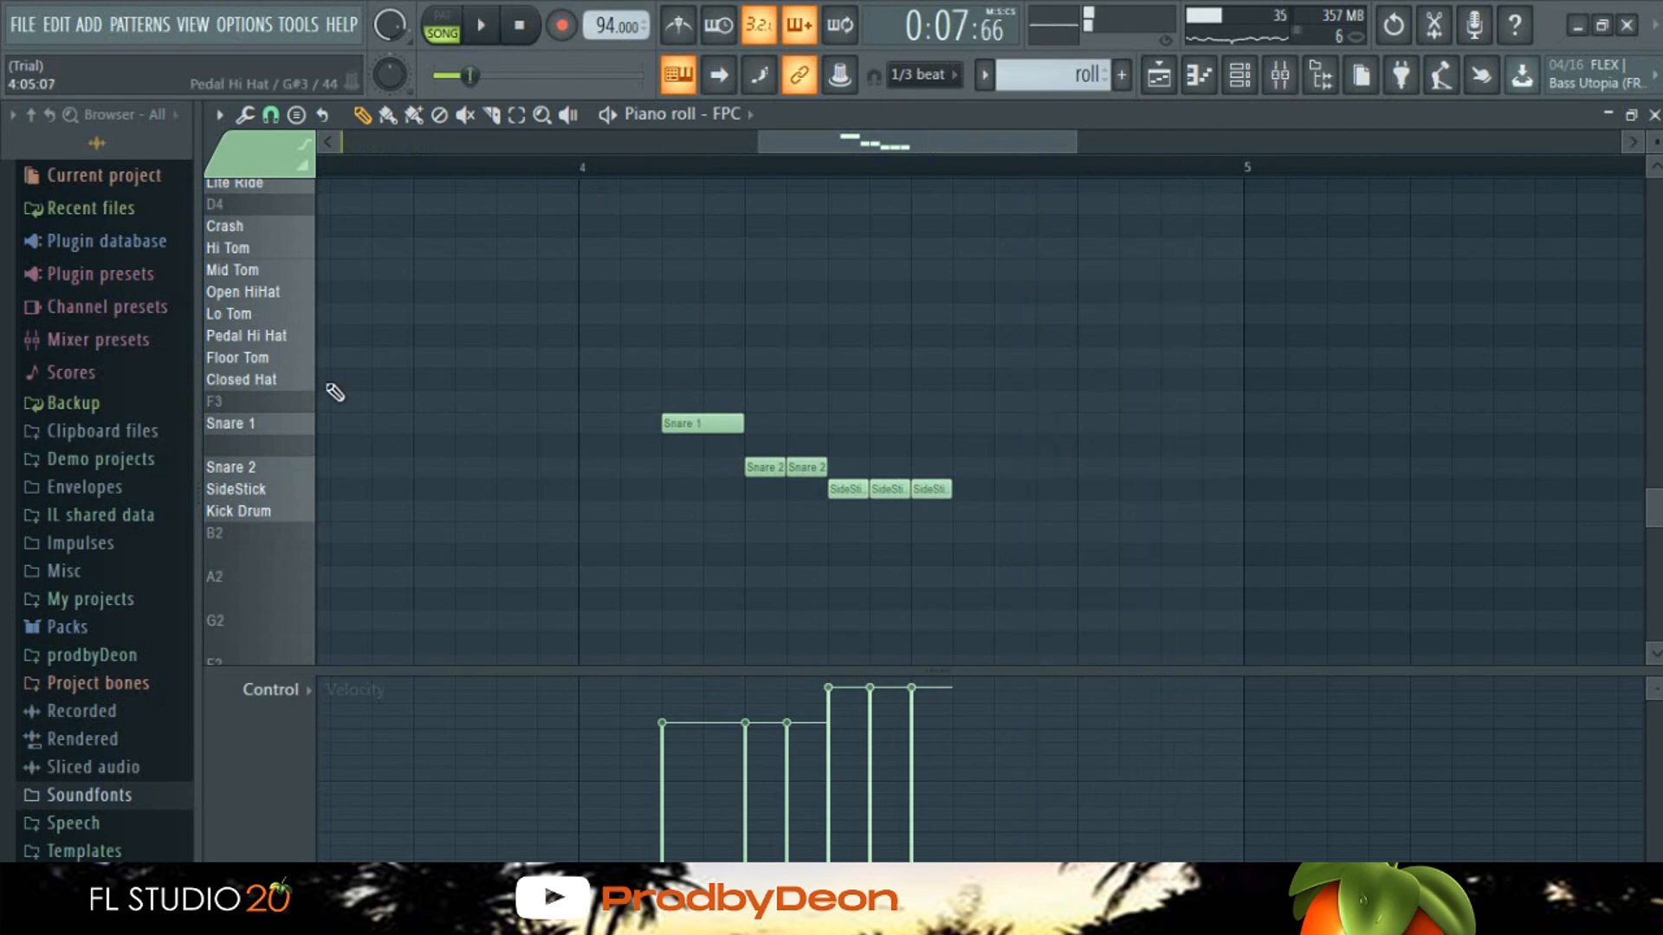
# Step: Add a one-step Lo Tom note at 4:10 and a one-step Mid Tom note at 4:11, and play the roll
pyautogui.click(299, 314)
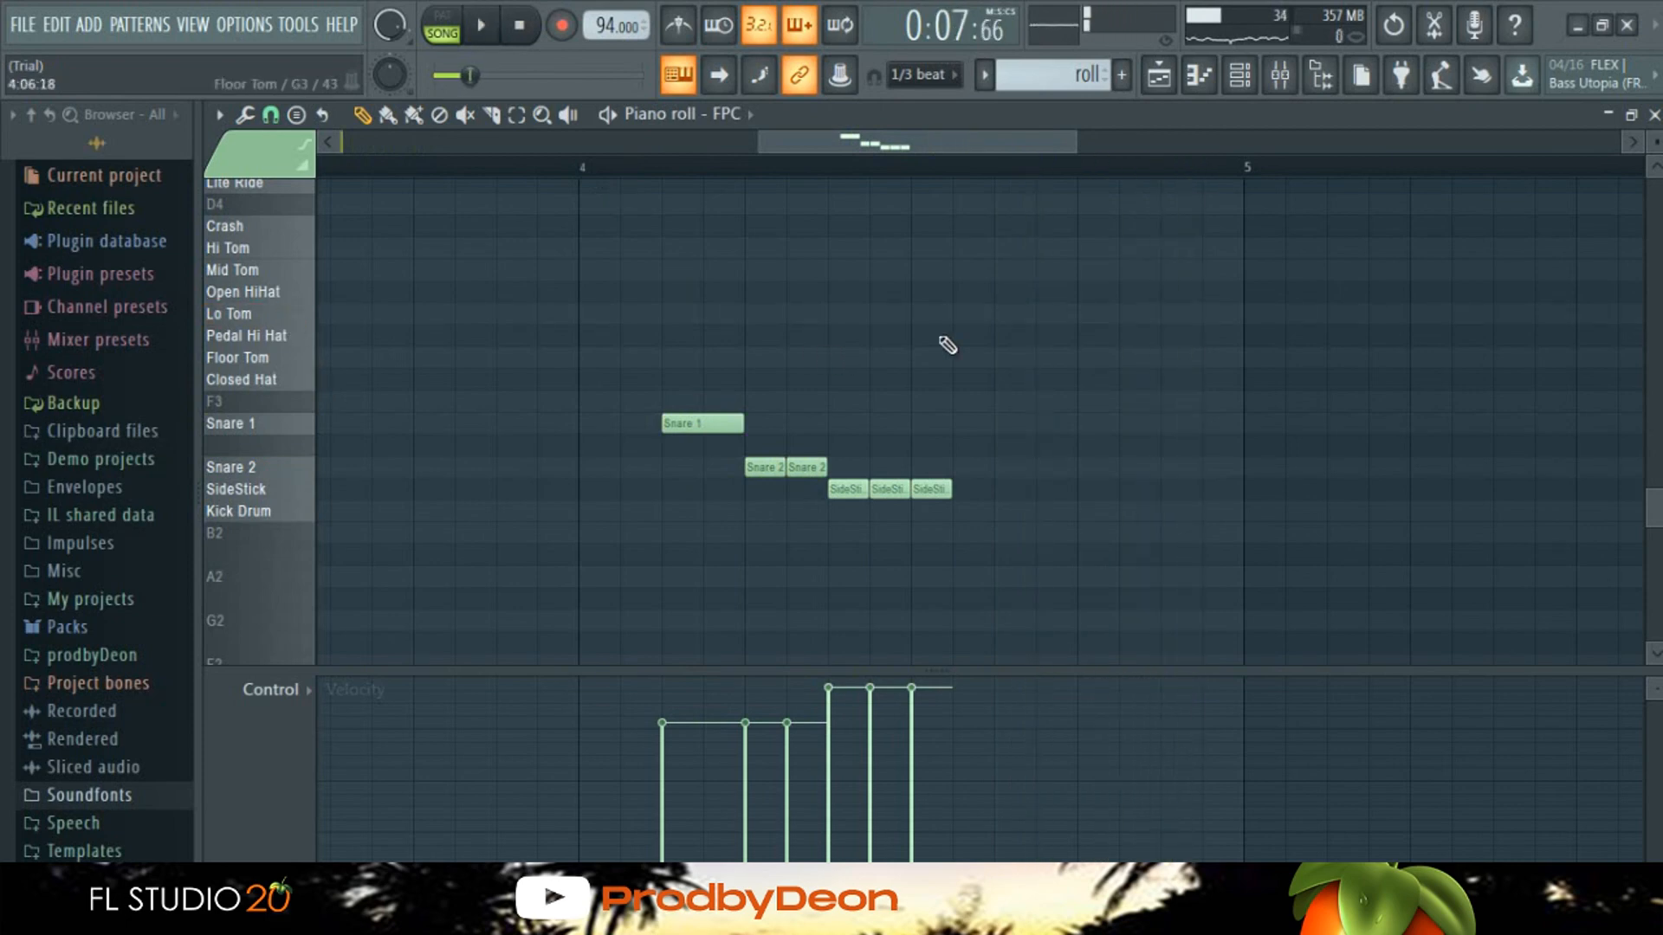
pyautogui.click(963, 336)
pyautogui.moveTo(968, 336); pyautogui.dragTo(965, 300)
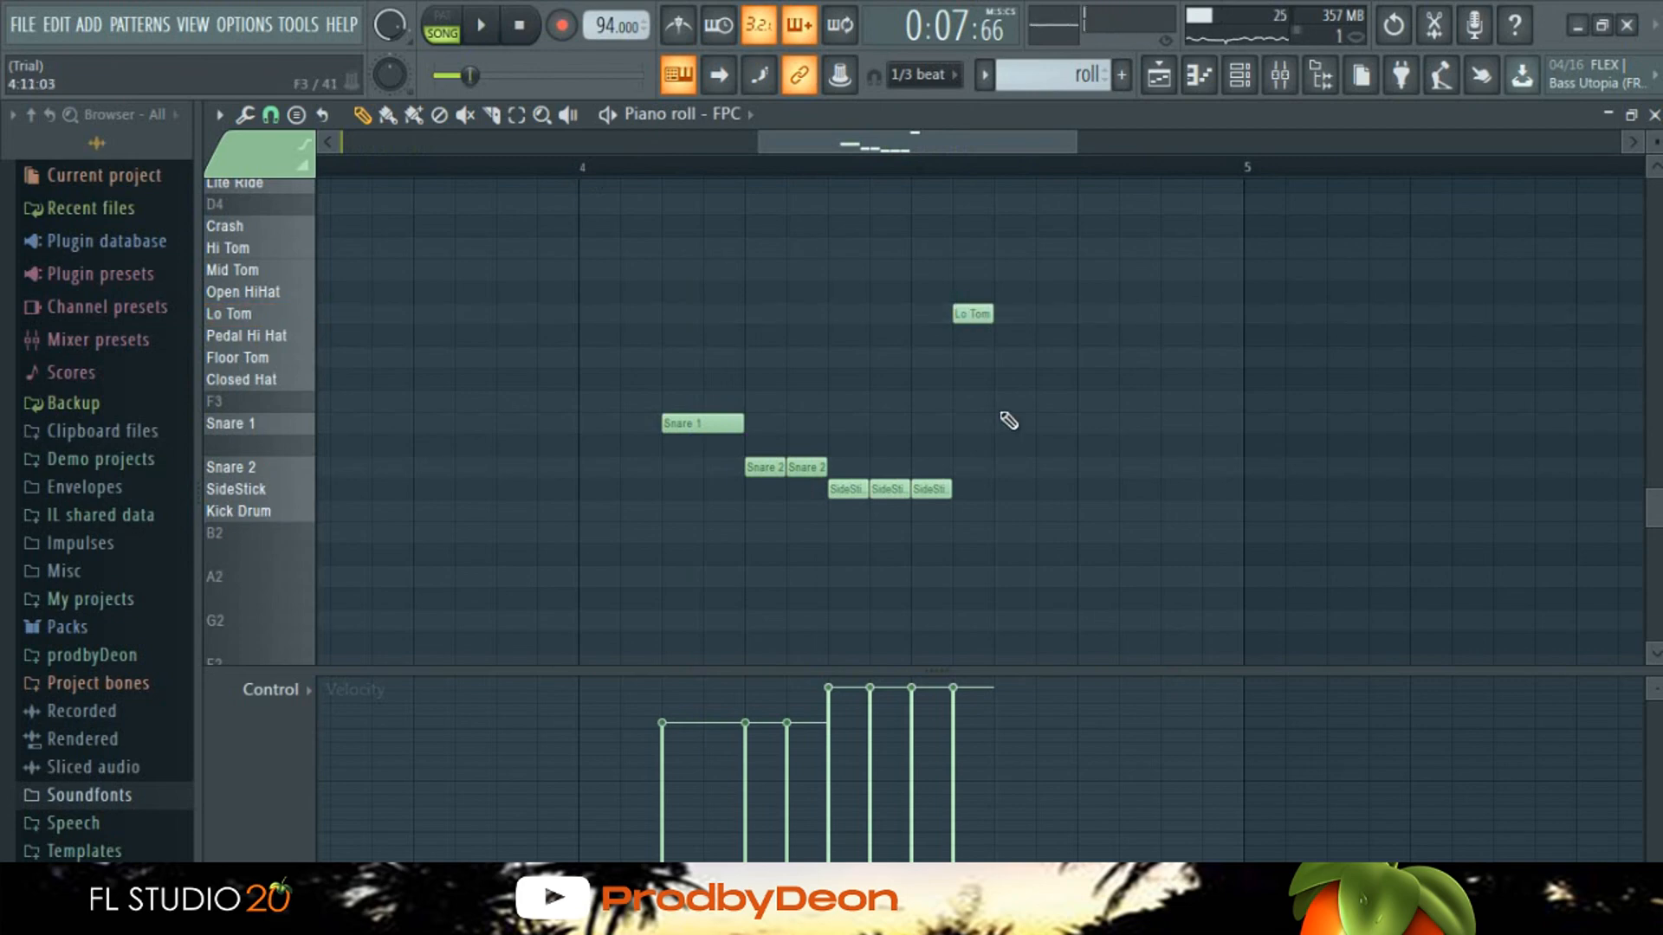
pyautogui.click(1003, 271)
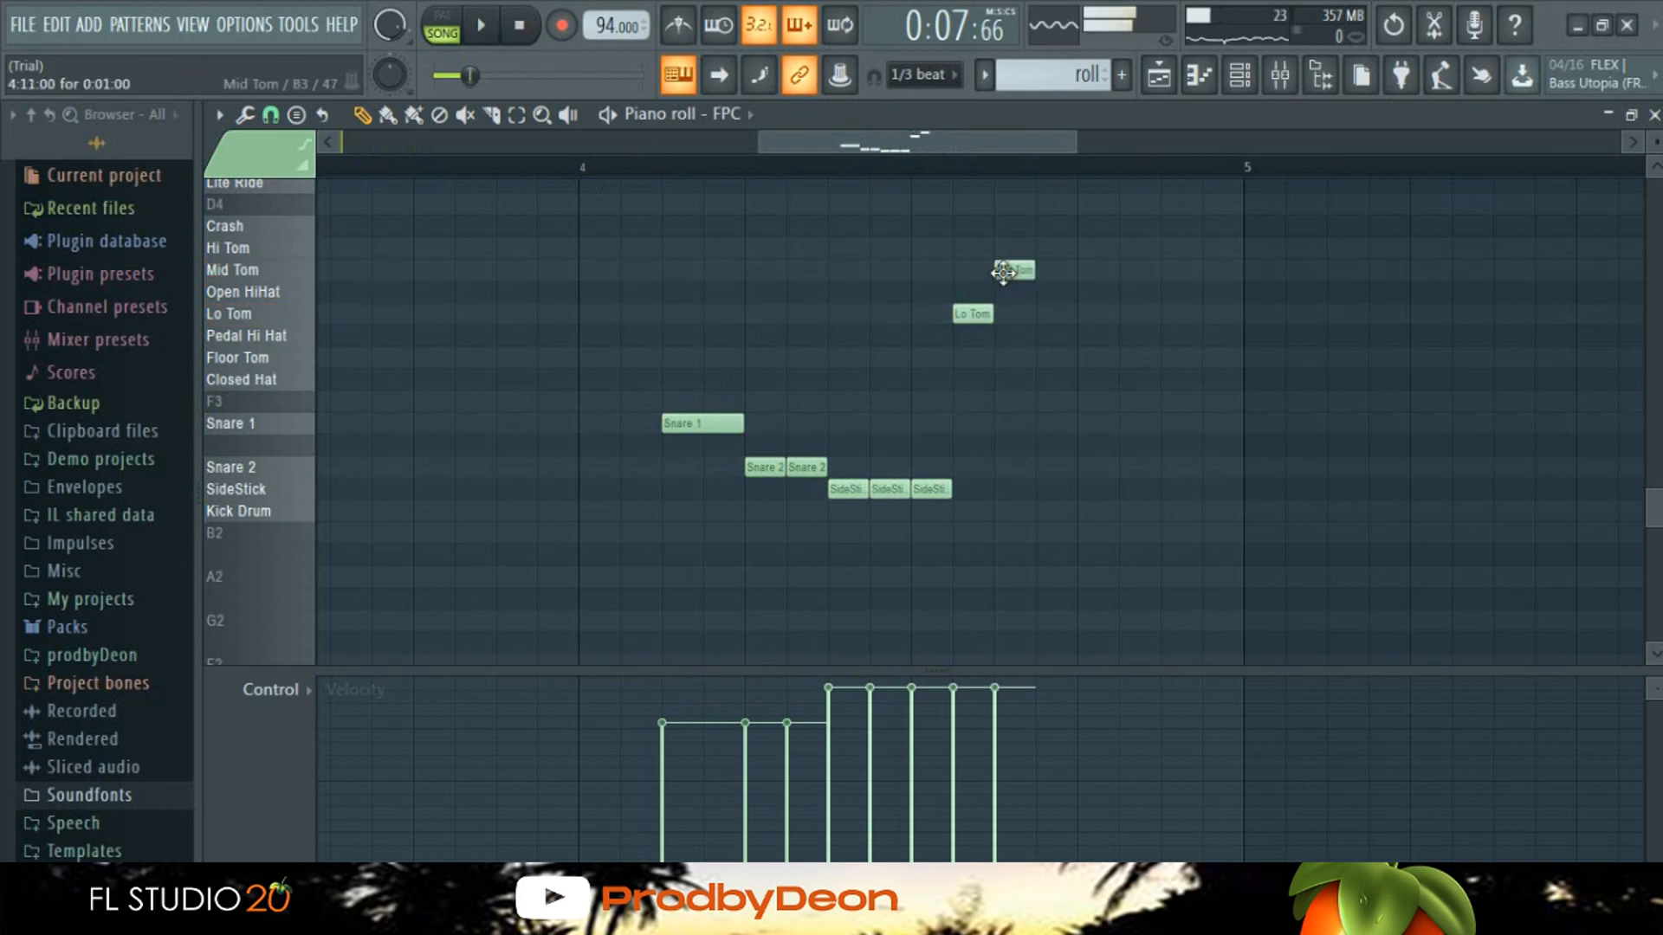
pyautogui.press('space')
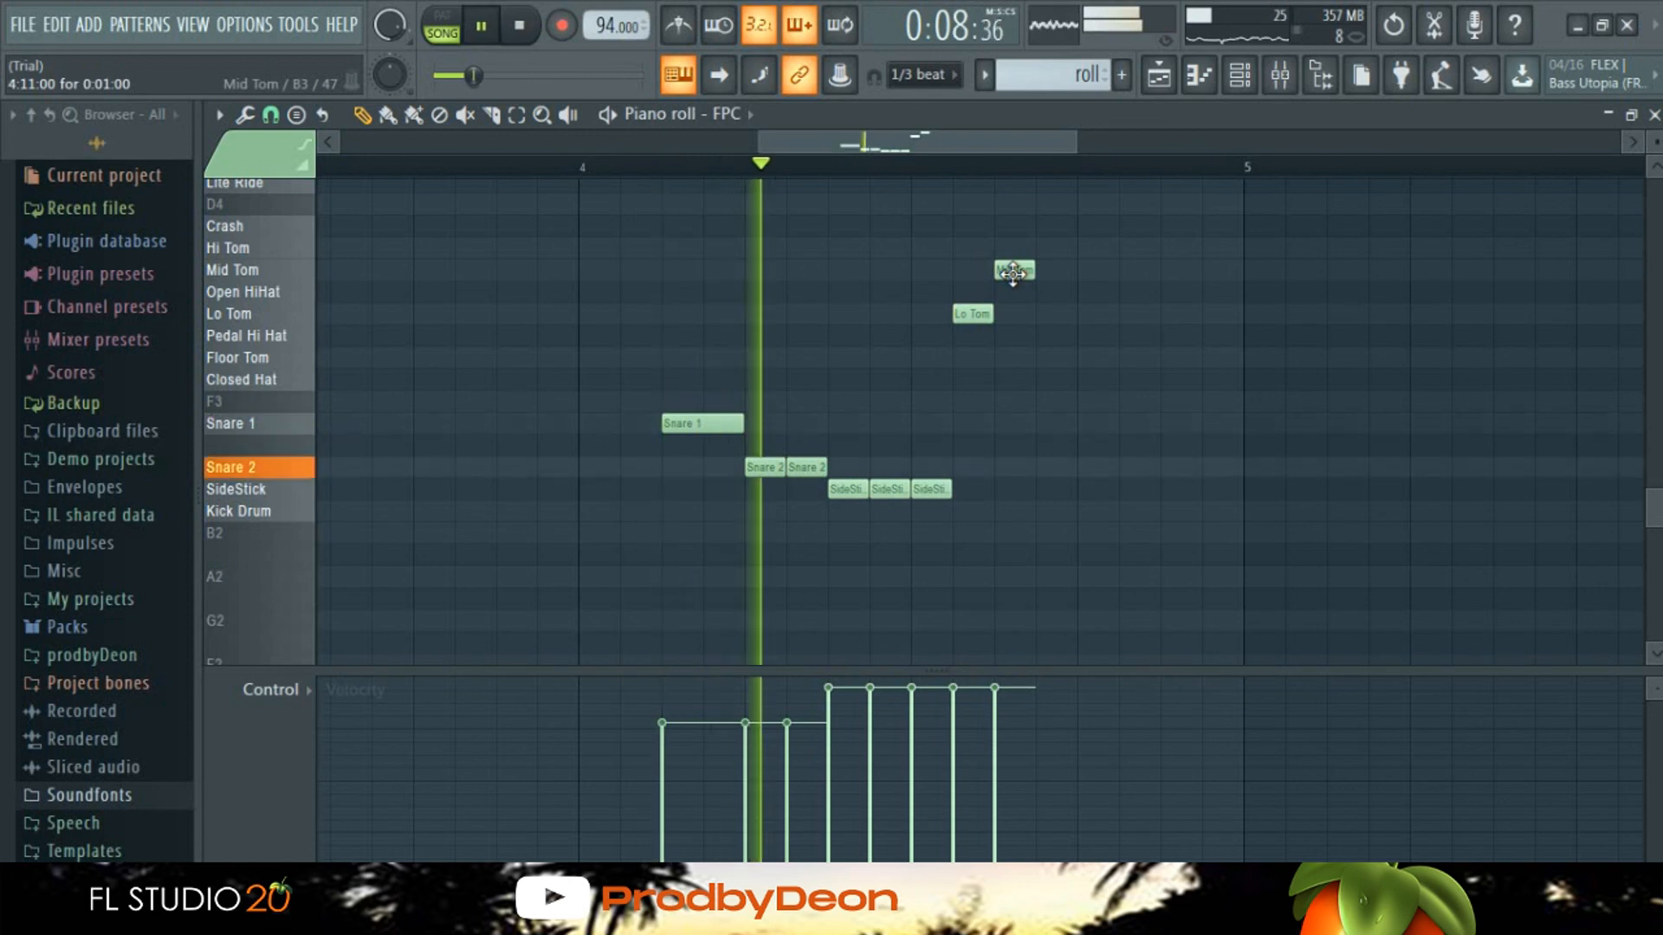
# Step: Lower the velocity of the Lo Tom and Mid Tom notes to about 77 % and replay the roll
pyautogui.press('space')
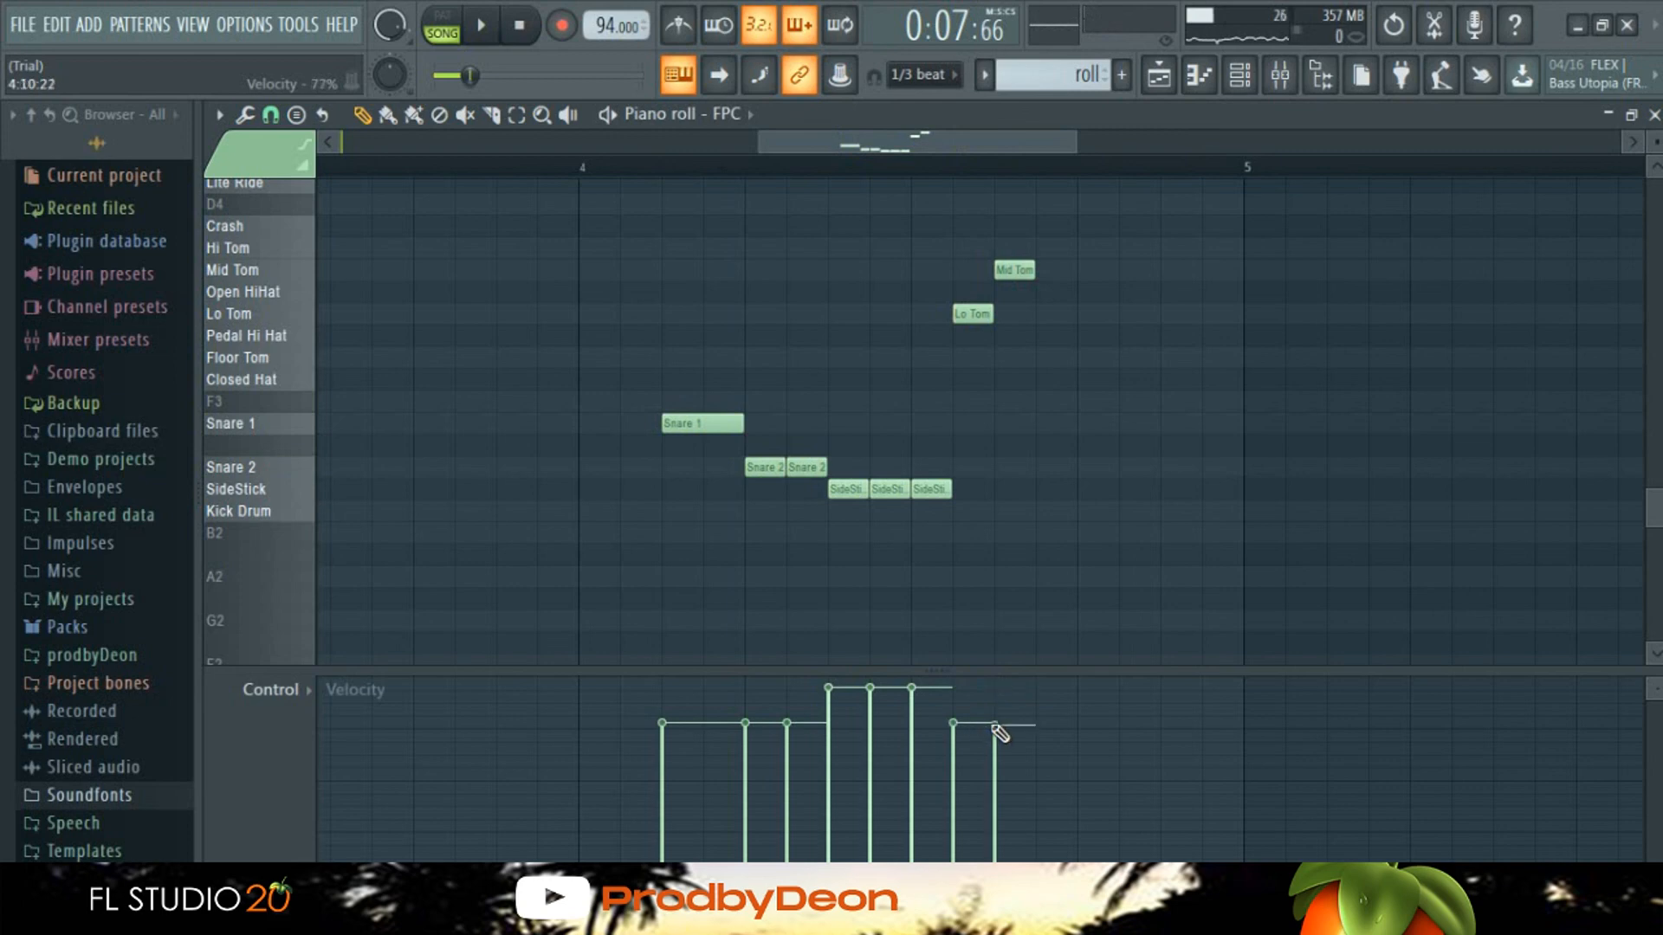
pyautogui.press('space')
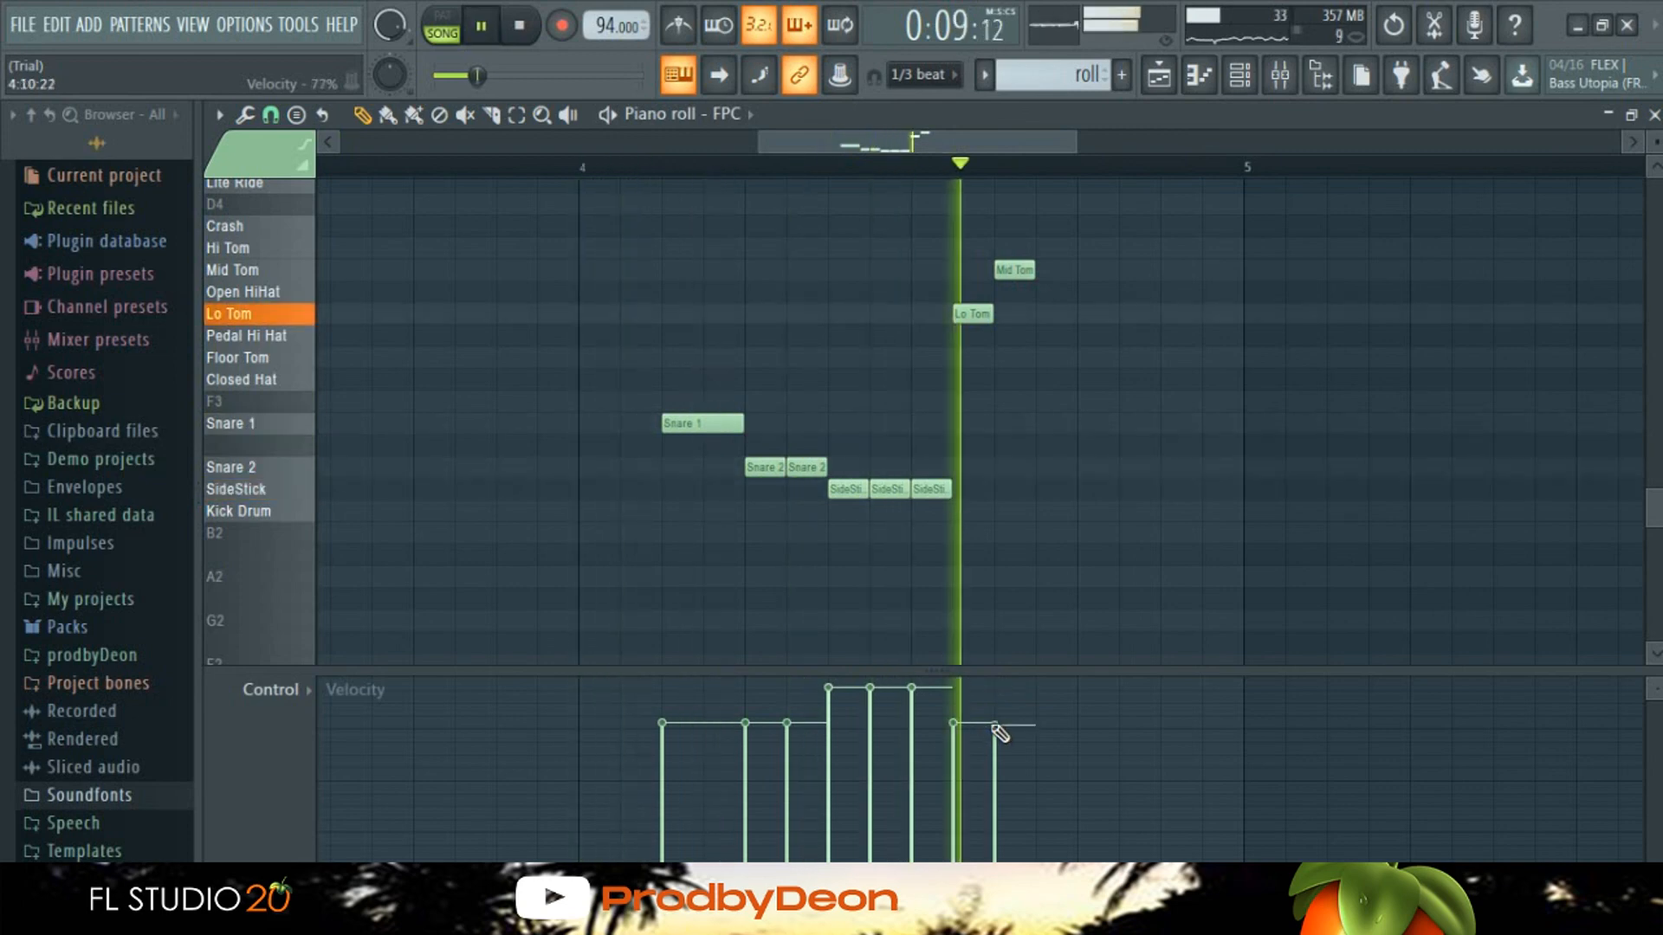
pyautogui.press('space')
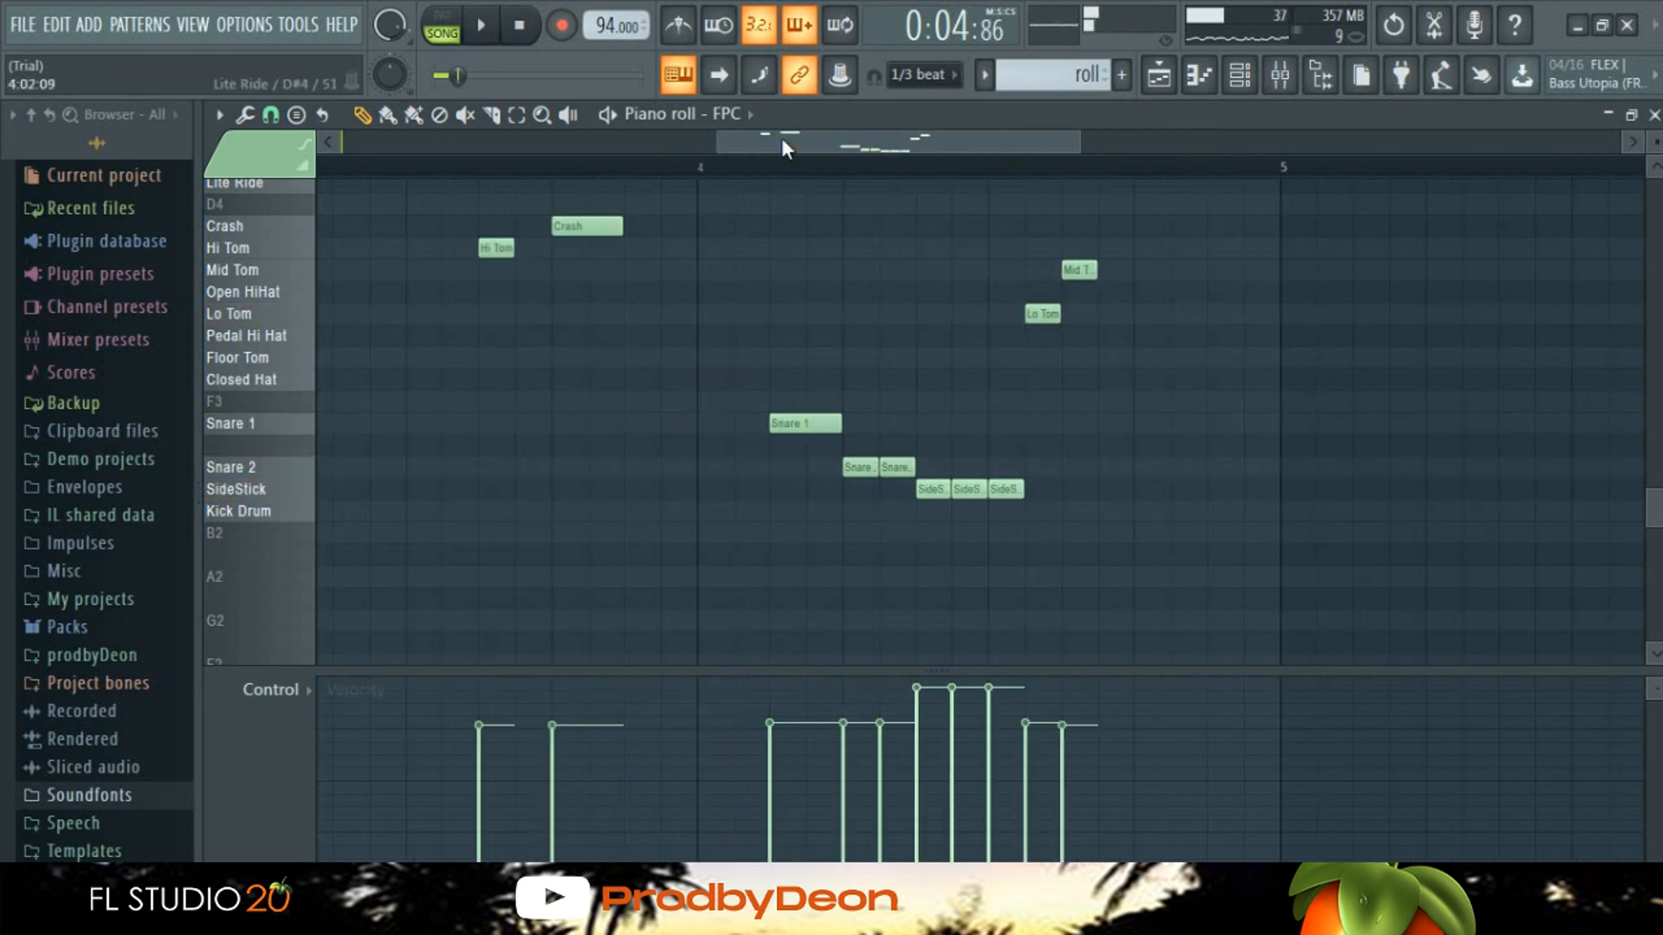
# Step: Add two-step Snare 1 notes at 4:13 and 4:15 at the end of bar 4 and play the roll
pyautogui.moveTo(798, 134); pyautogui.dragTo(813, 134)
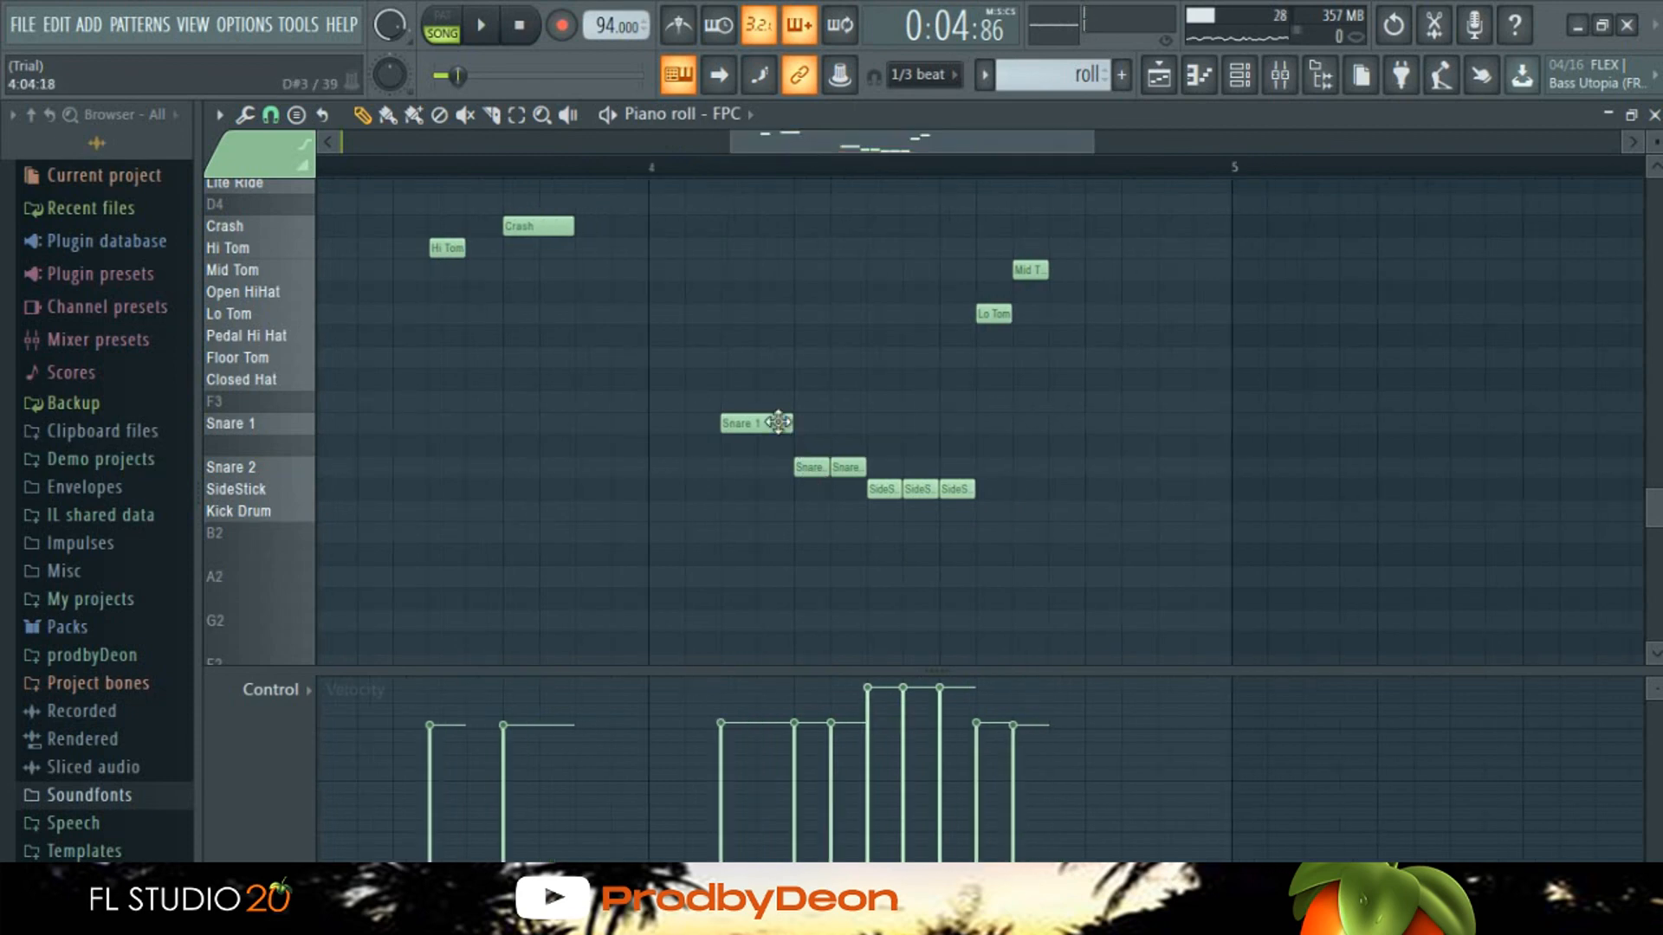
pyautogui.click(777, 422)
pyautogui.click(1089, 424)
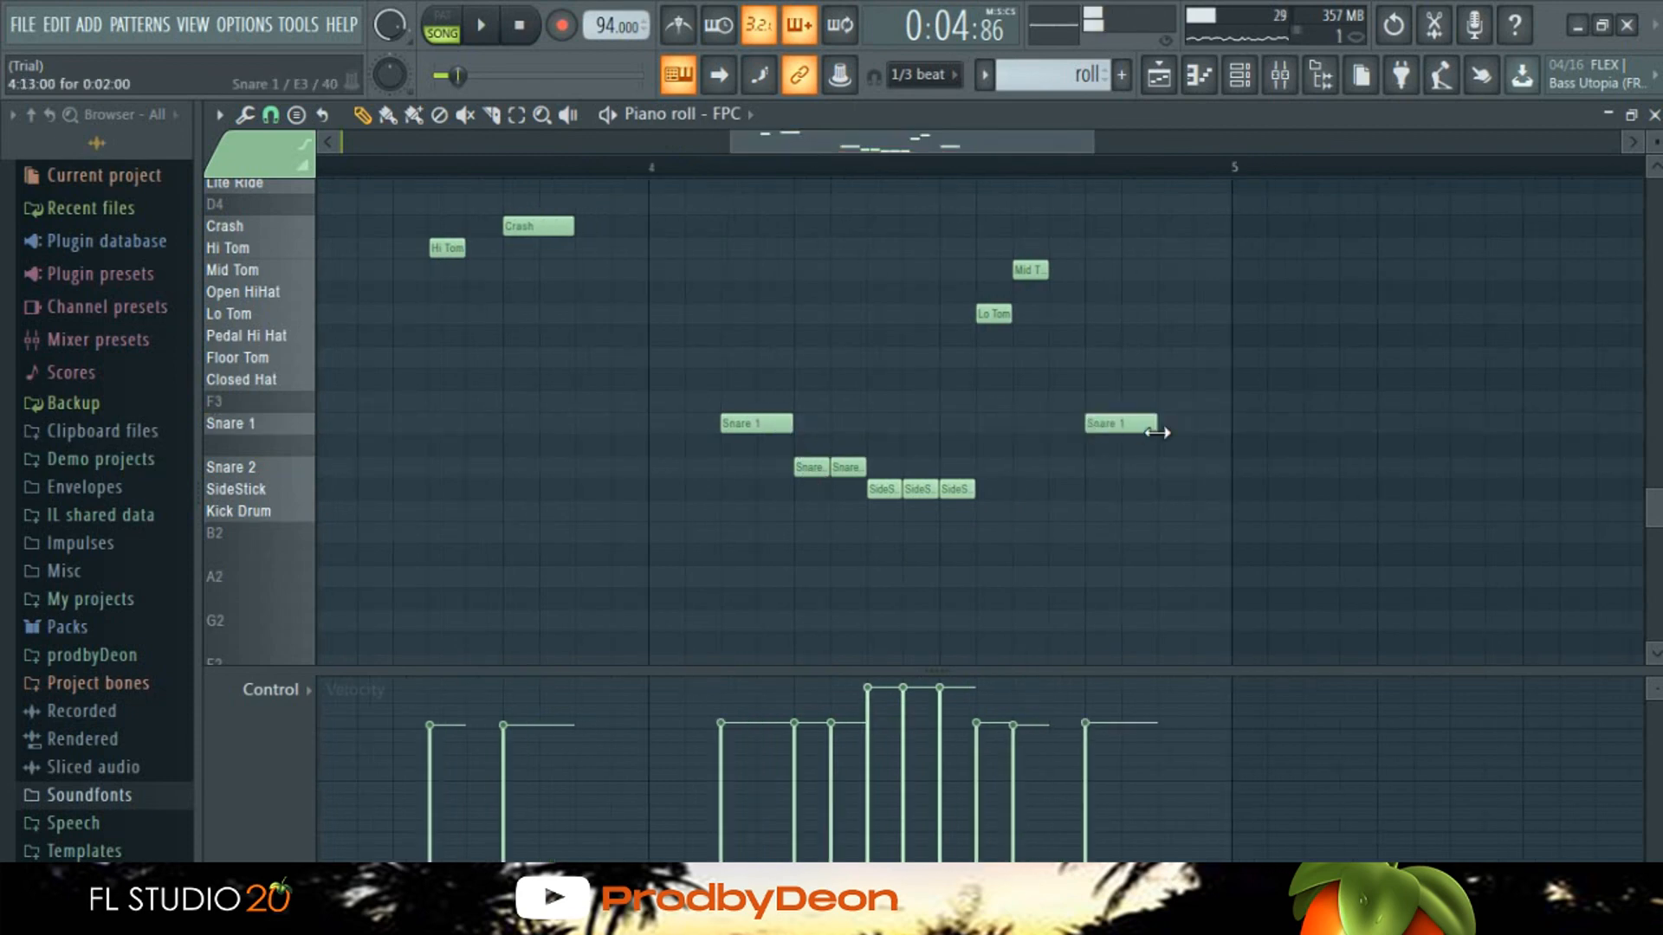
pyautogui.click(1161, 426)
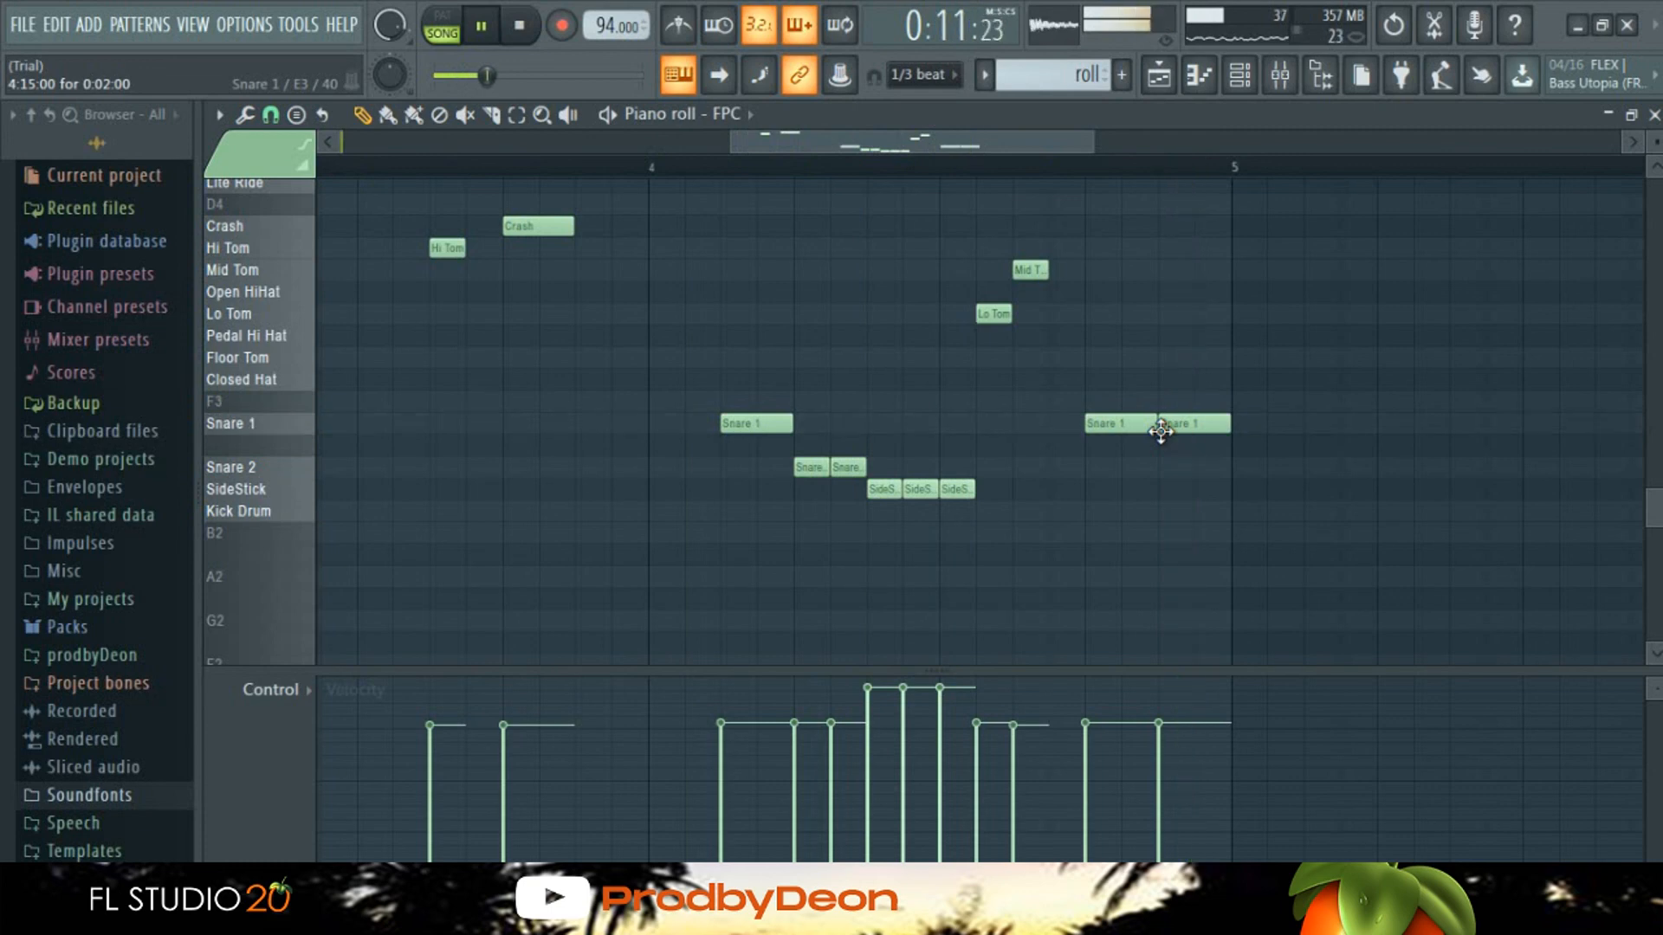
pyautogui.press('space')
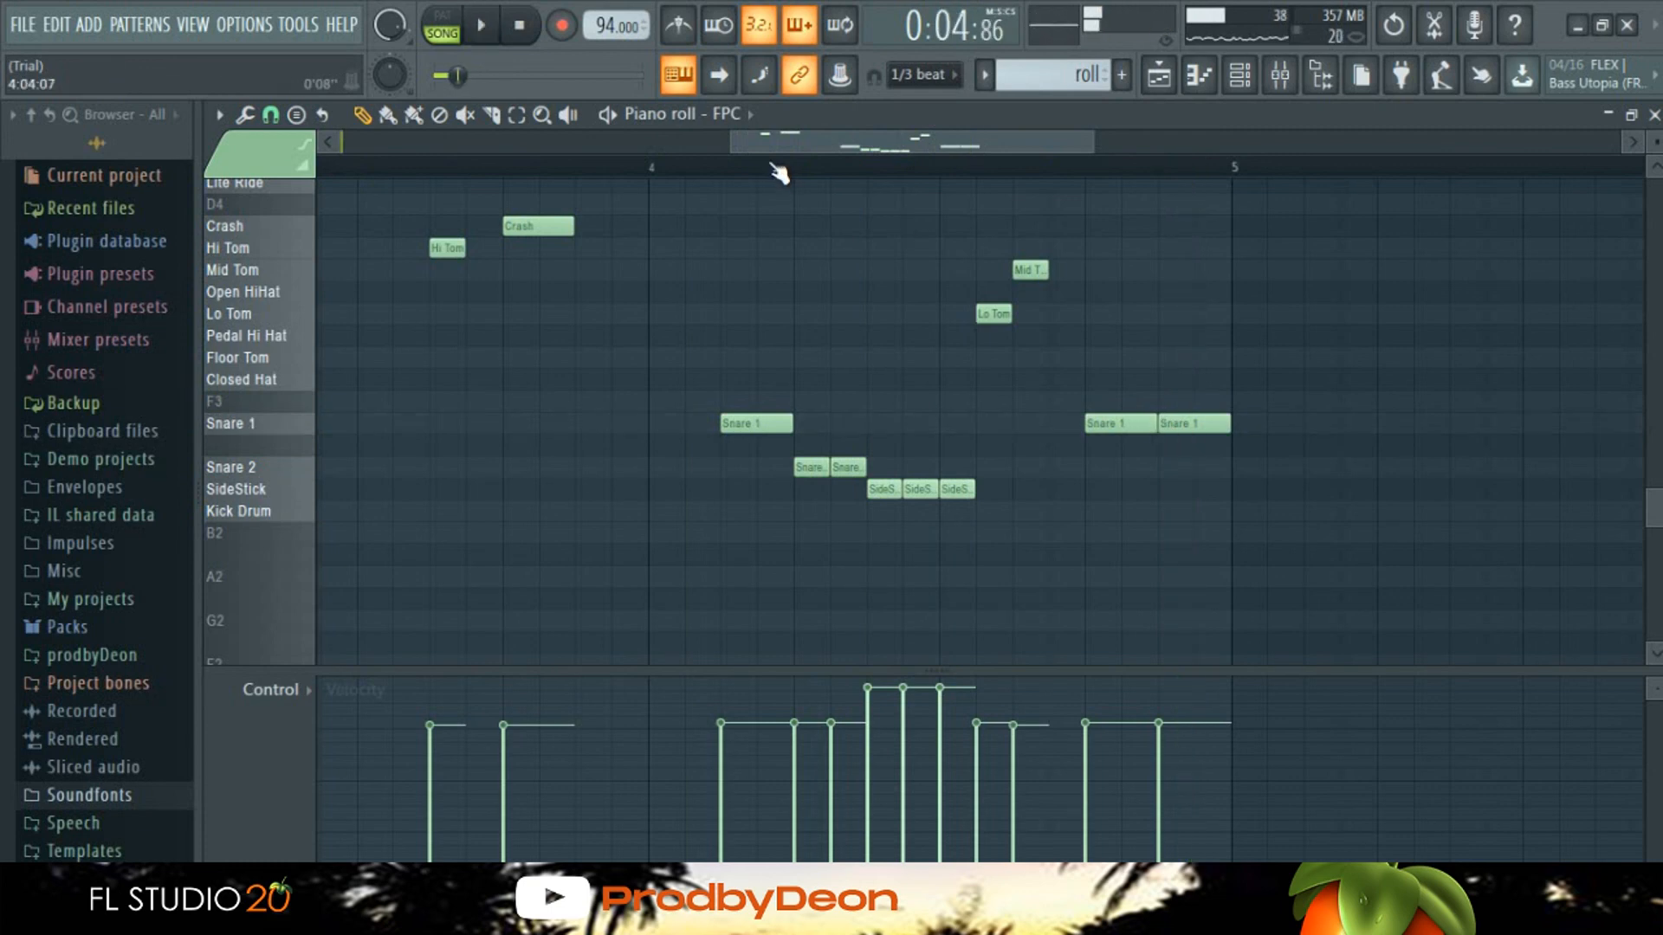
# Step: Replace the Snare 1 note at 4:13 with two one-step notes and lower their velocities in a ramp rising to the last hit
pyautogui.moveTo(1154, 433); pyautogui.dragTo(1119, 423)
pyautogui.click(1134, 424)
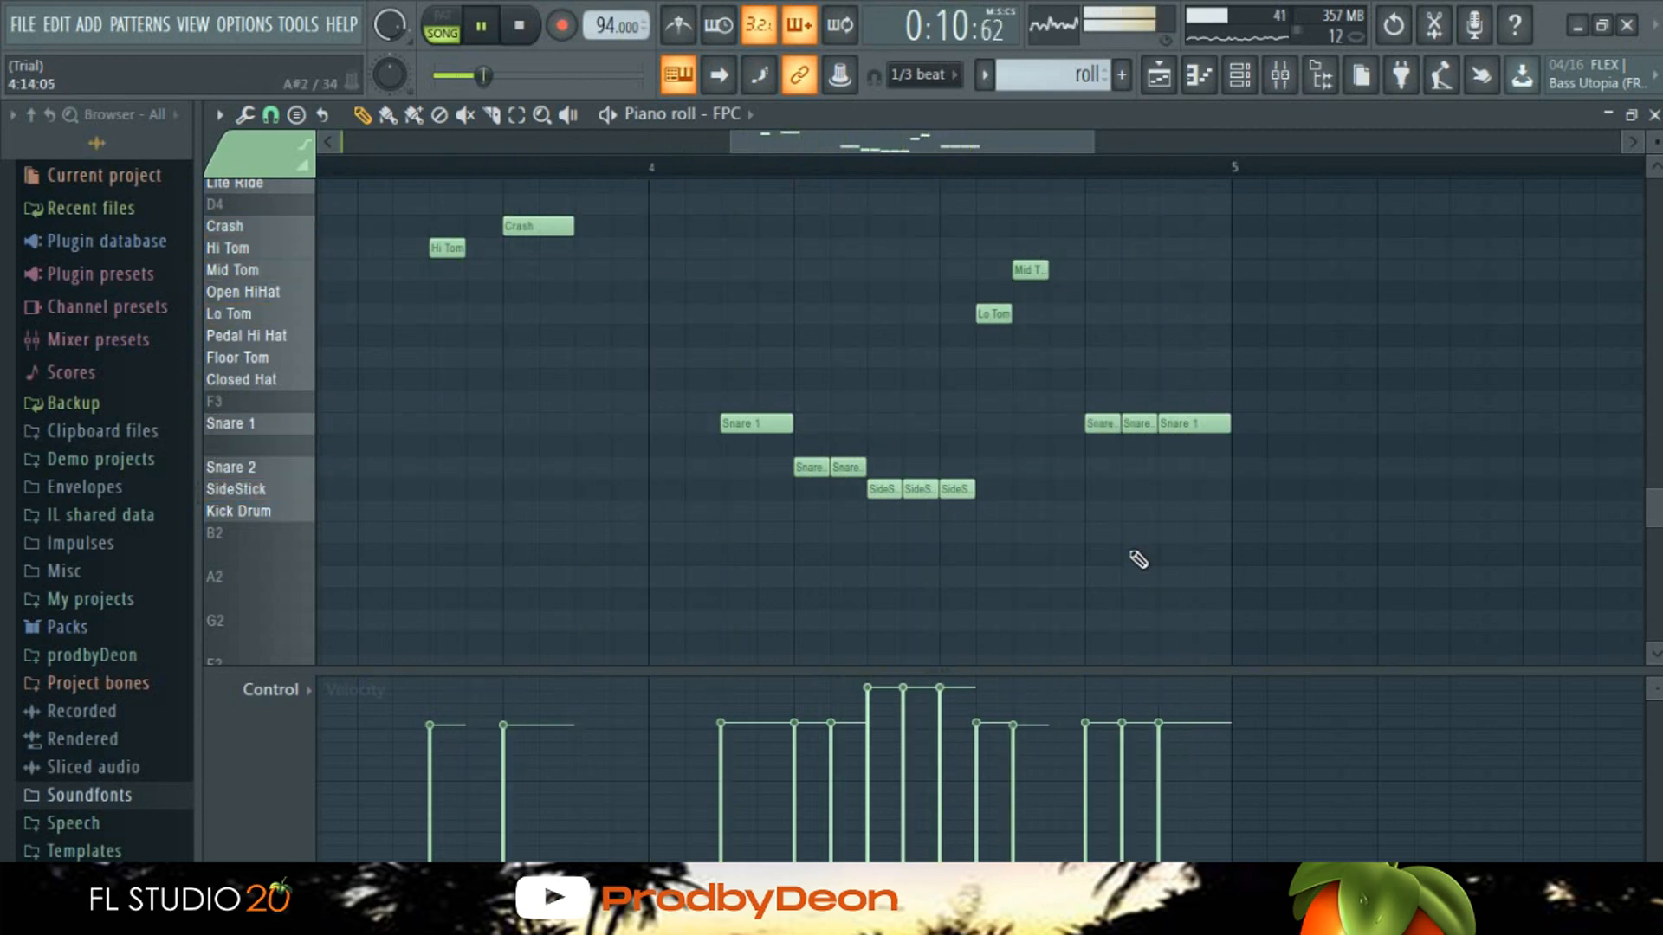
pyautogui.click(1084, 795)
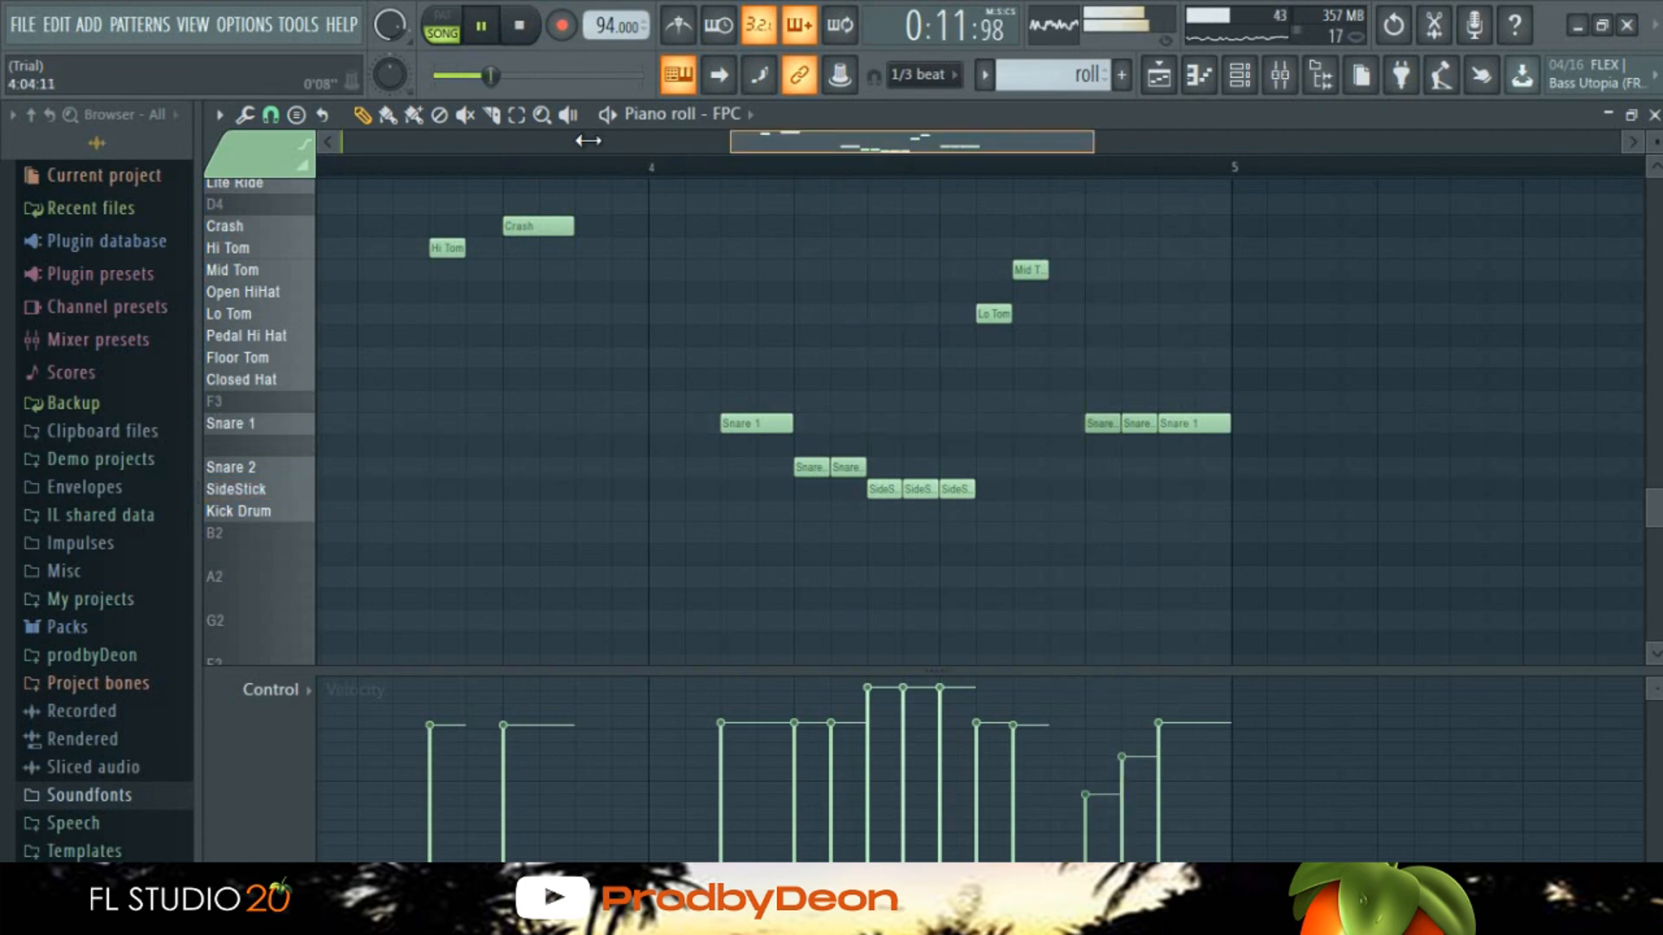
# Step: Replay the drum roll, then close its piano roll and listen to it with the full arrangement in the playlist
pyautogui.moveTo(588, 141); pyautogui.dragTo(468, 140)
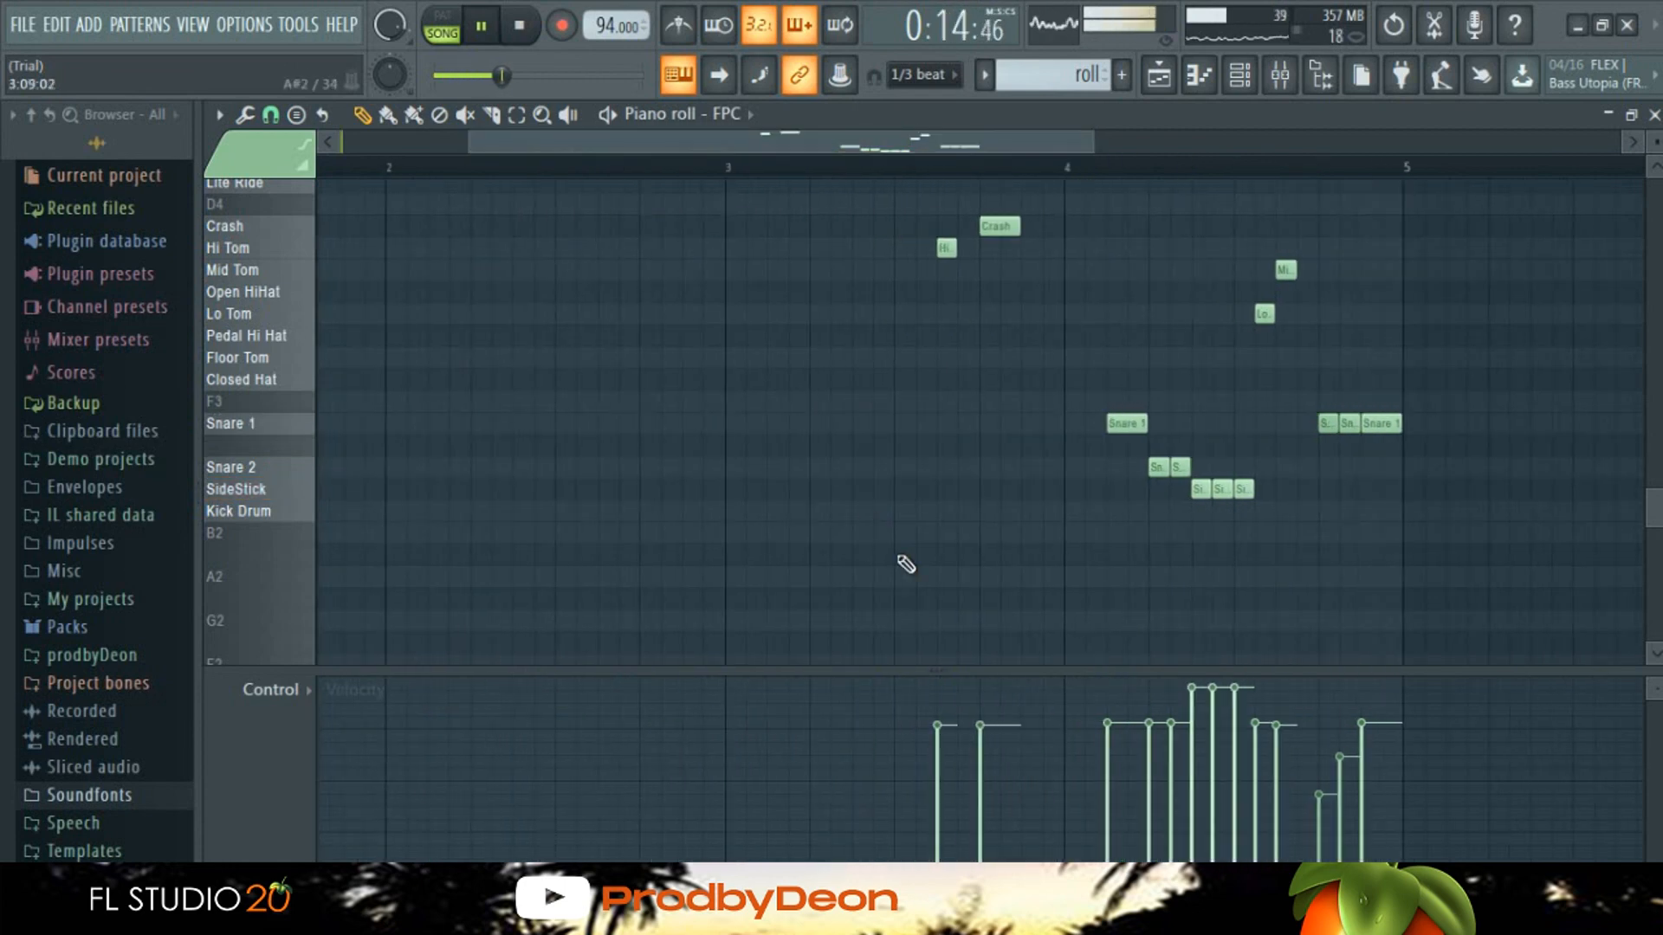
pyautogui.press('space')
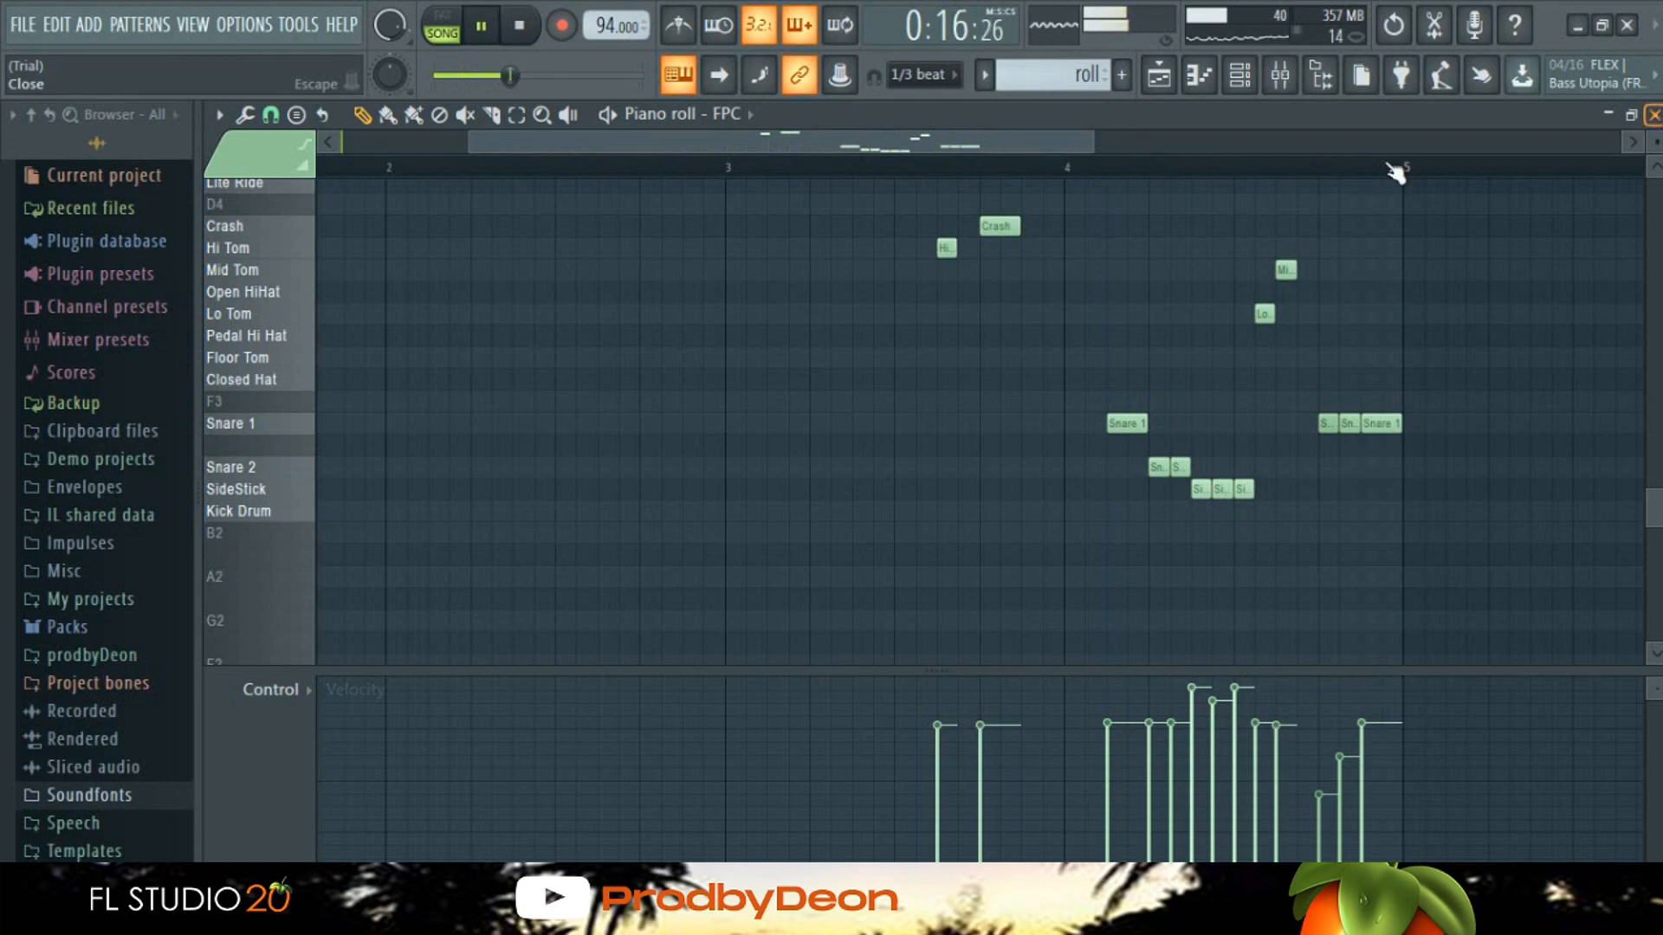
pyautogui.click(1654, 115)
pyautogui.click(1379, 152)
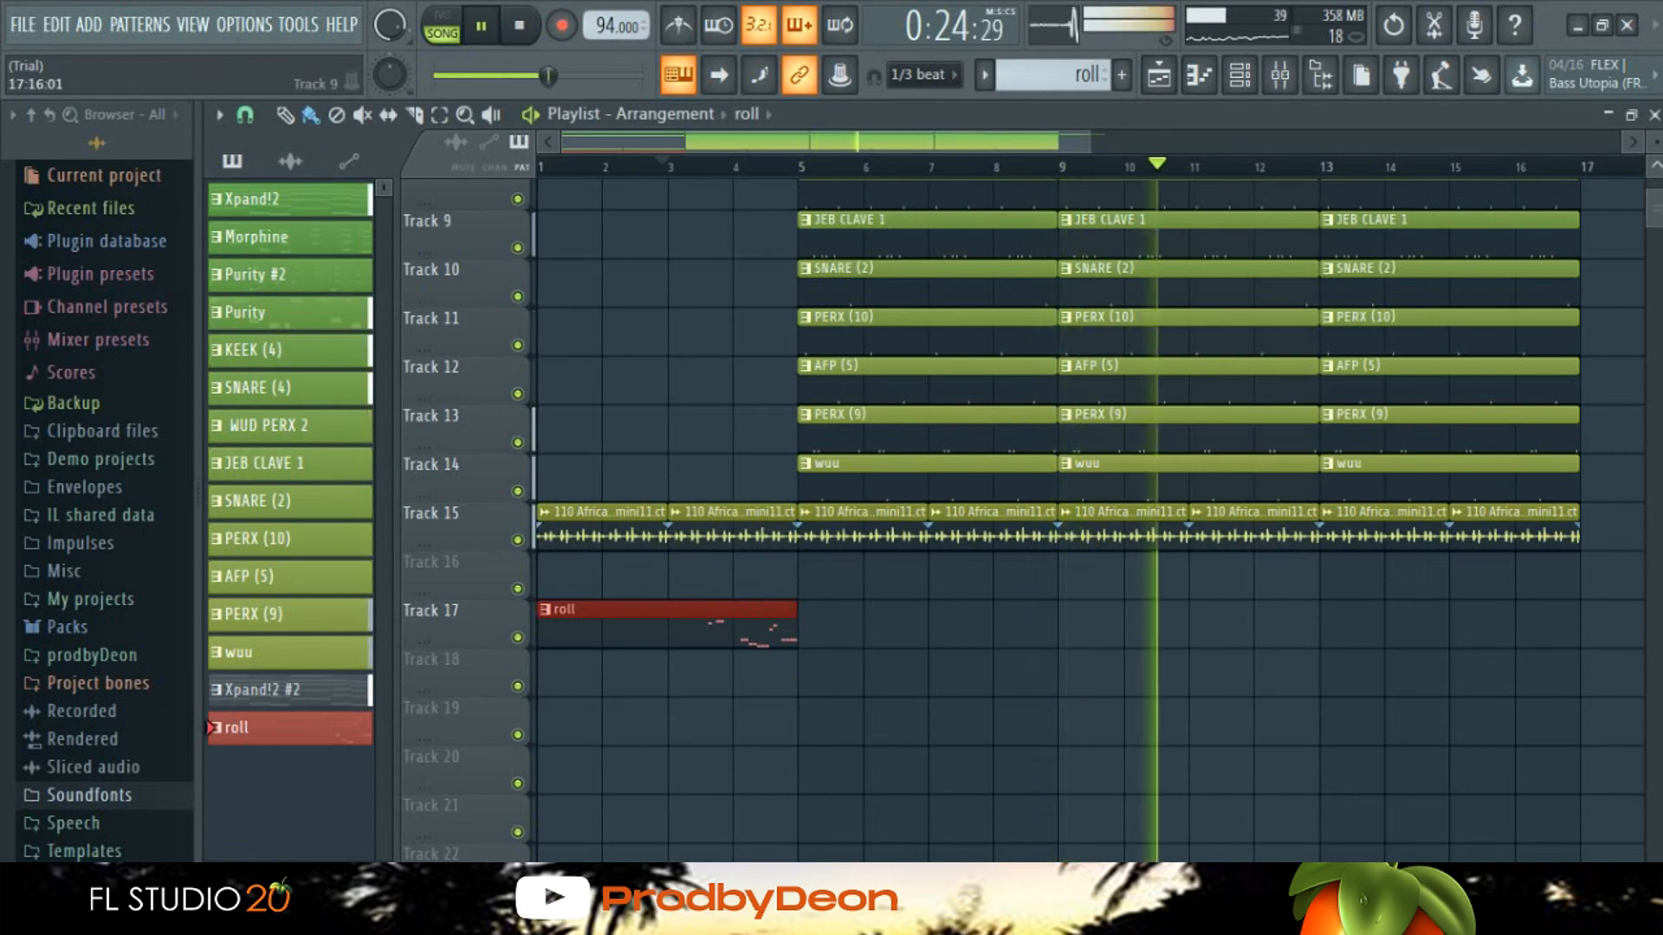
pyautogui.scroll(5, 784, 671)
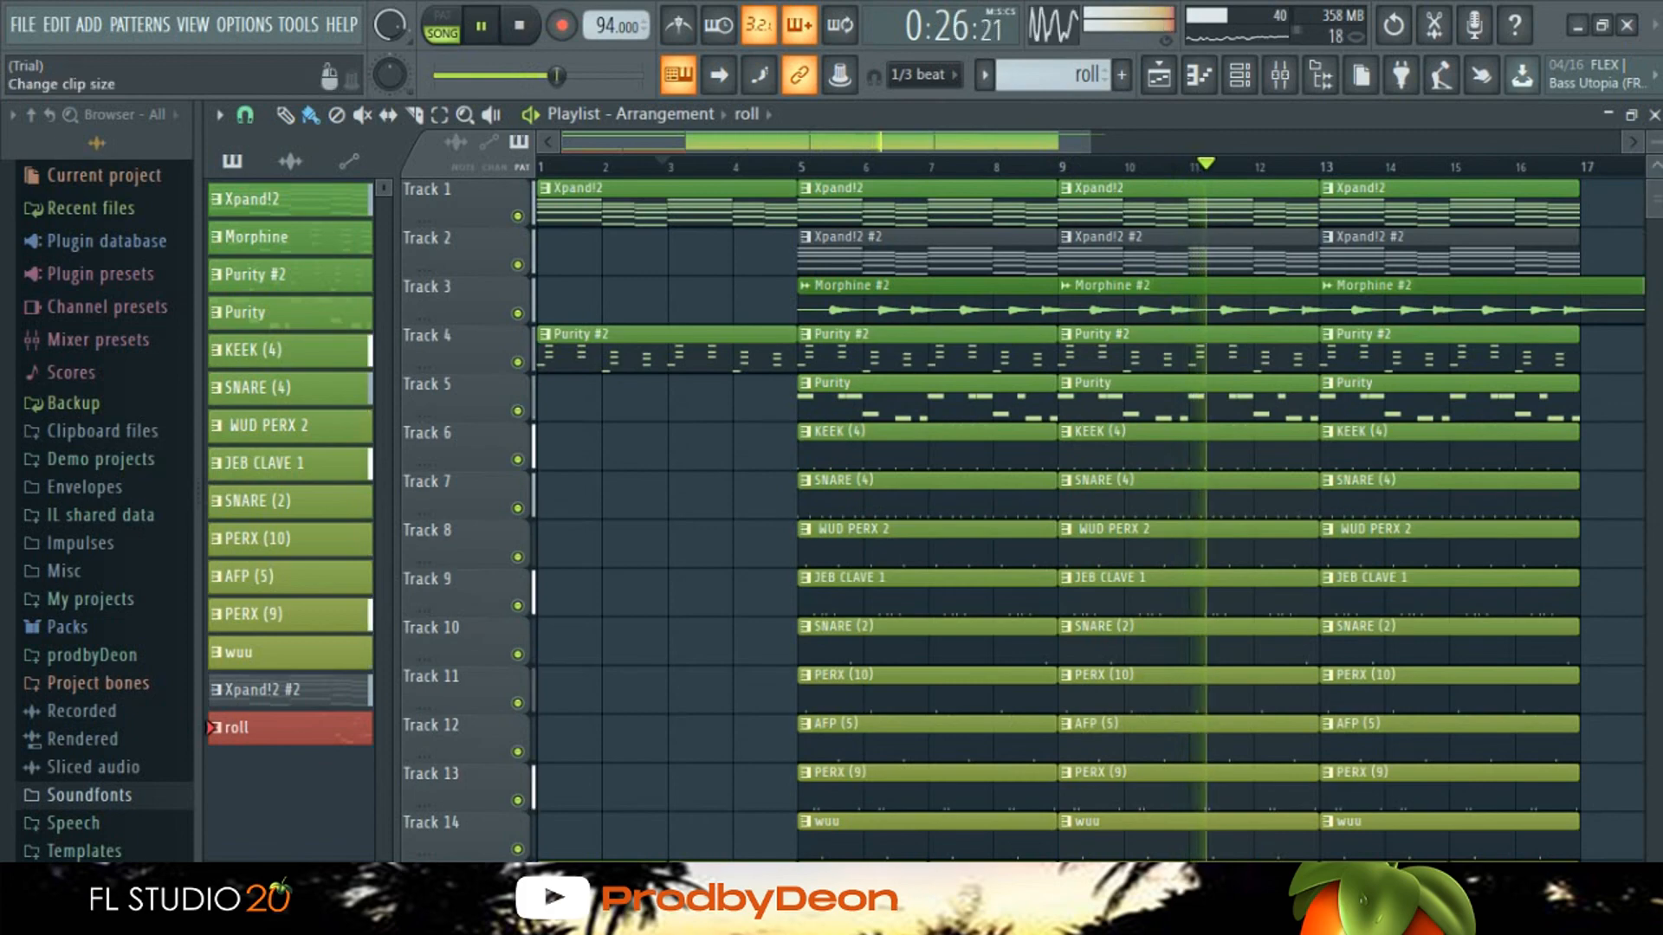
# Step: Play the finished arrangement from the start and look over all its playlist tracks
pyautogui.moveTo(1656, 143); pyautogui.dragTo(1658, 137)
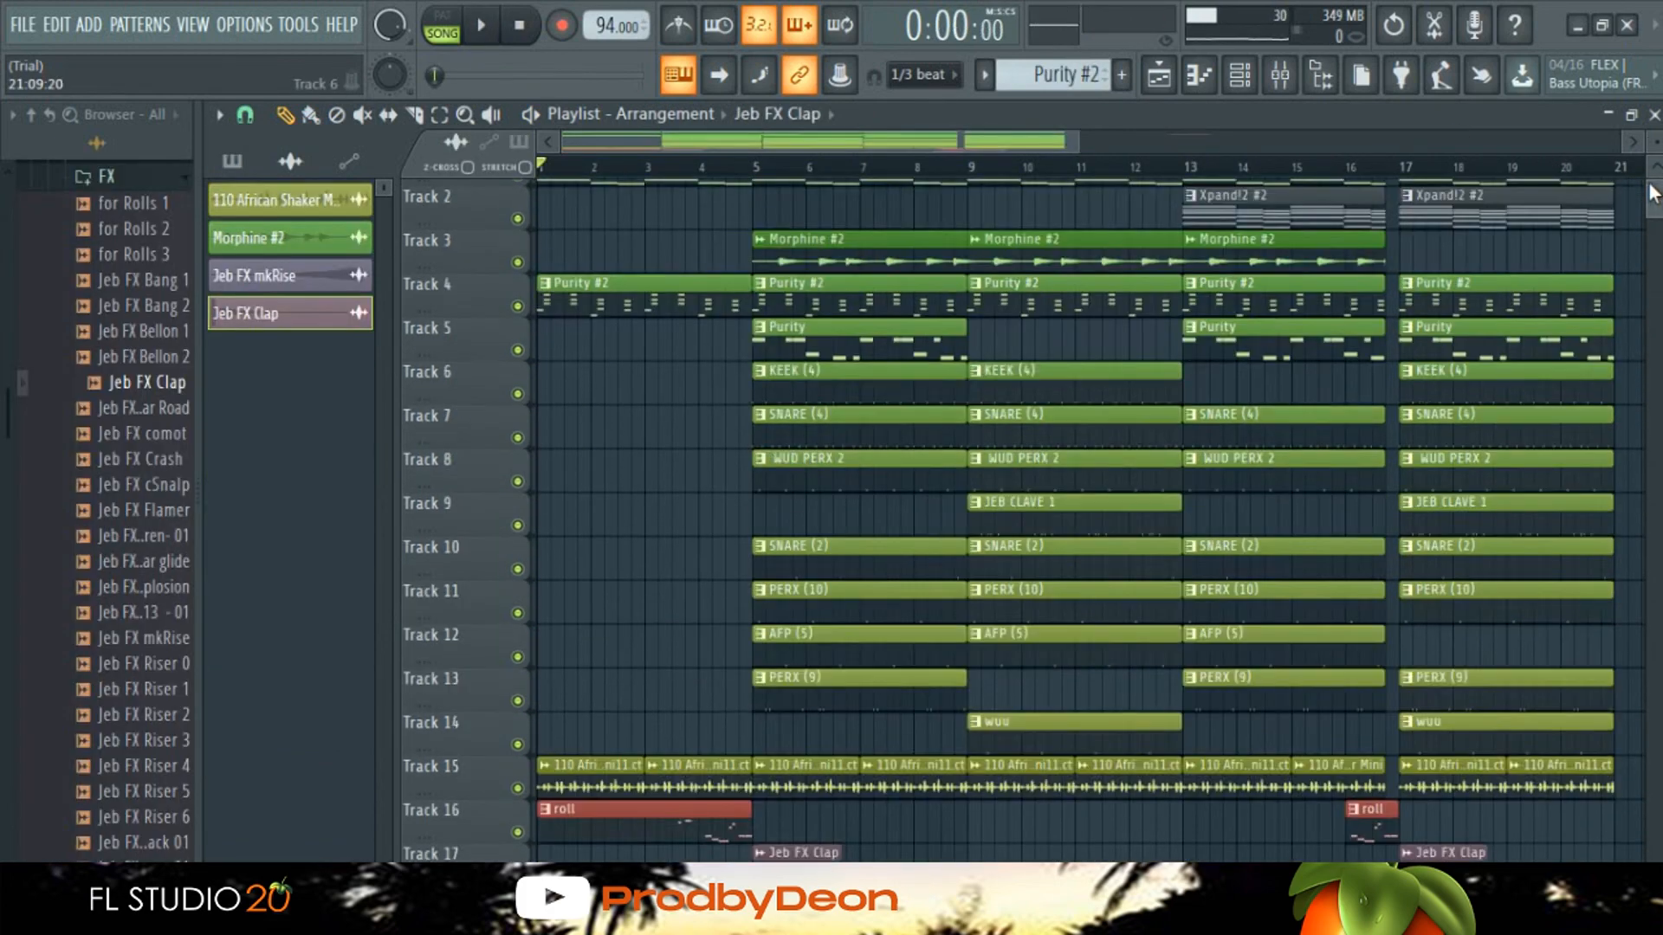
pyautogui.scroll(1, 1654, 193)
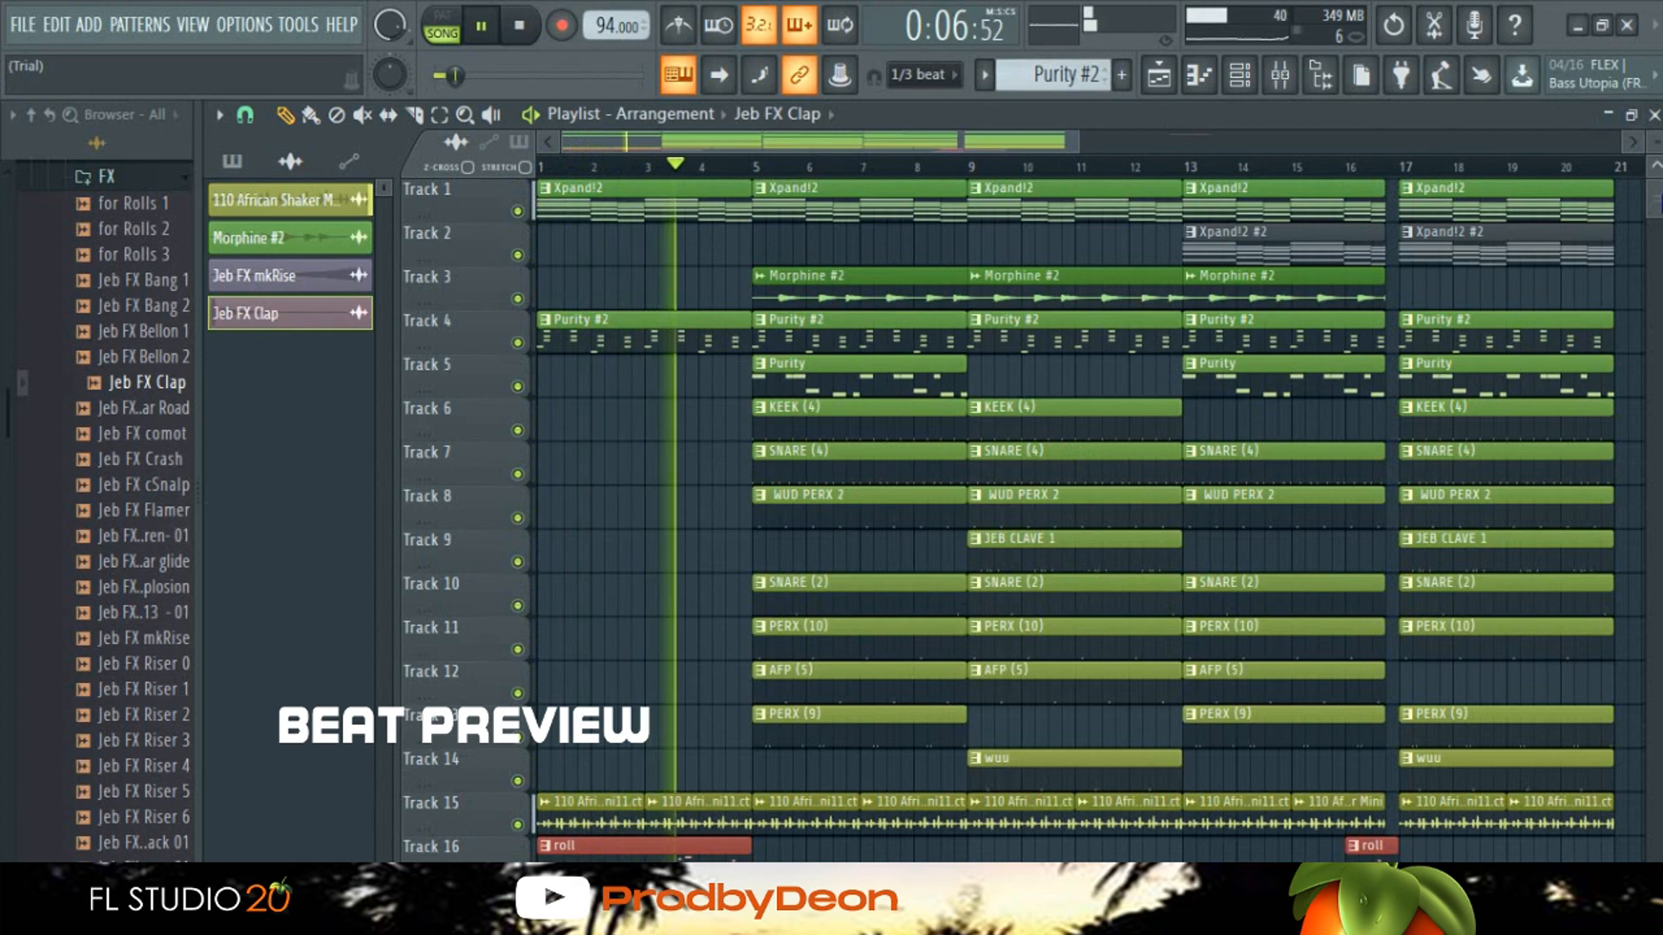
pyautogui.scroll(-4, 1074, 520)
pyautogui.scroll(4, 1074, 520)
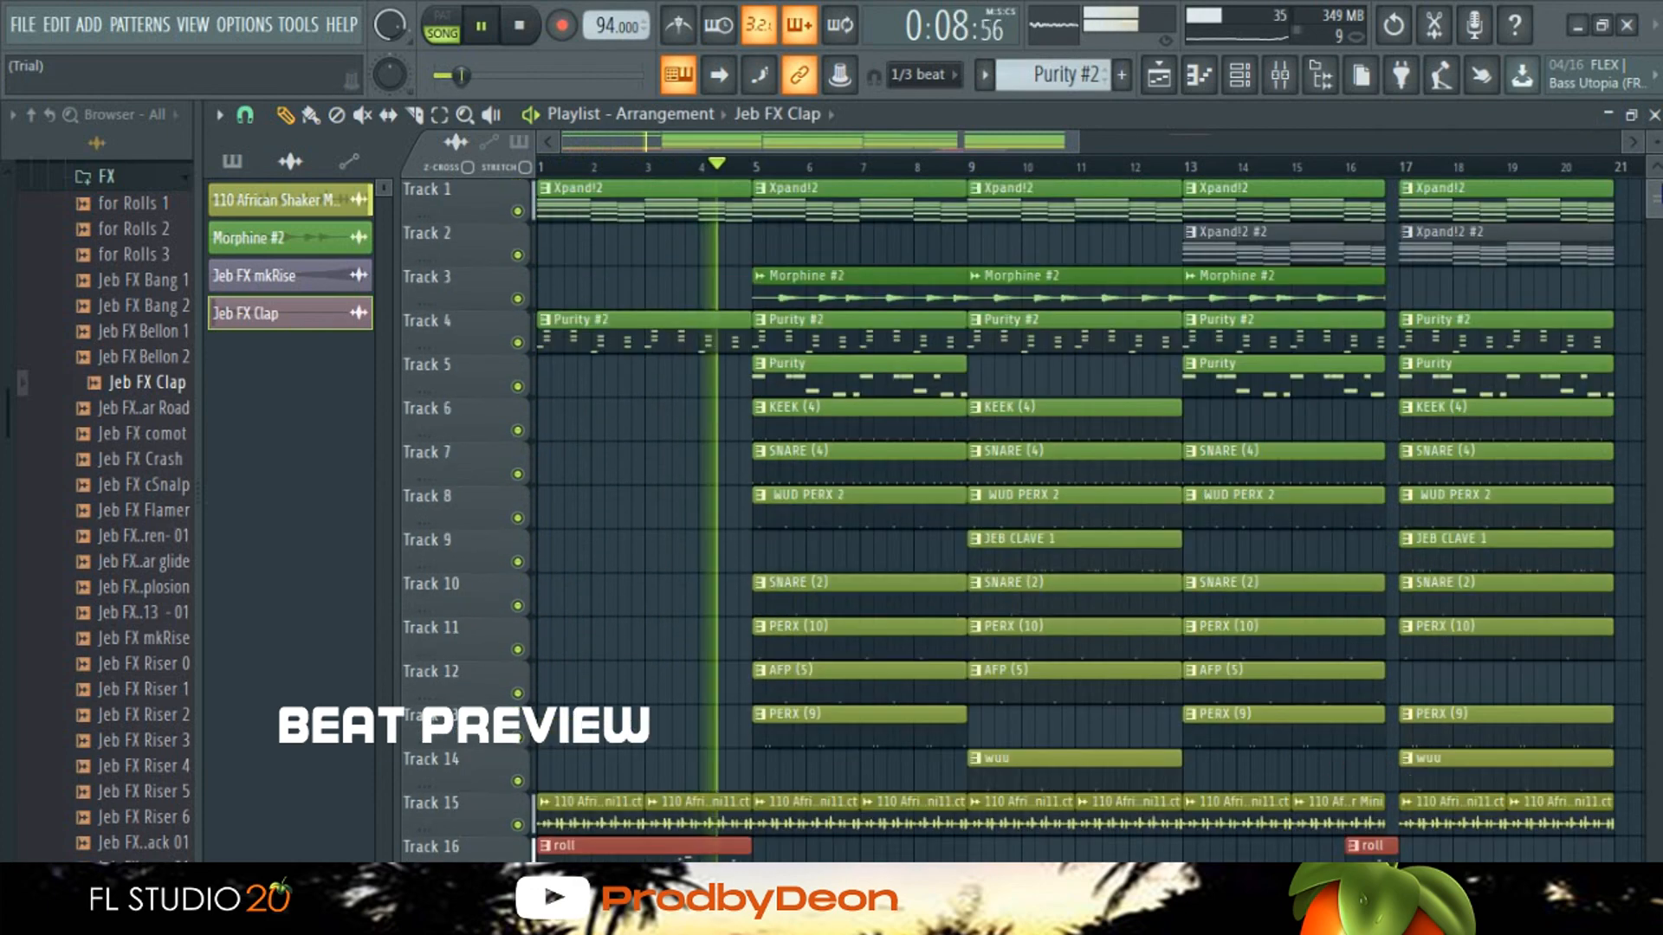